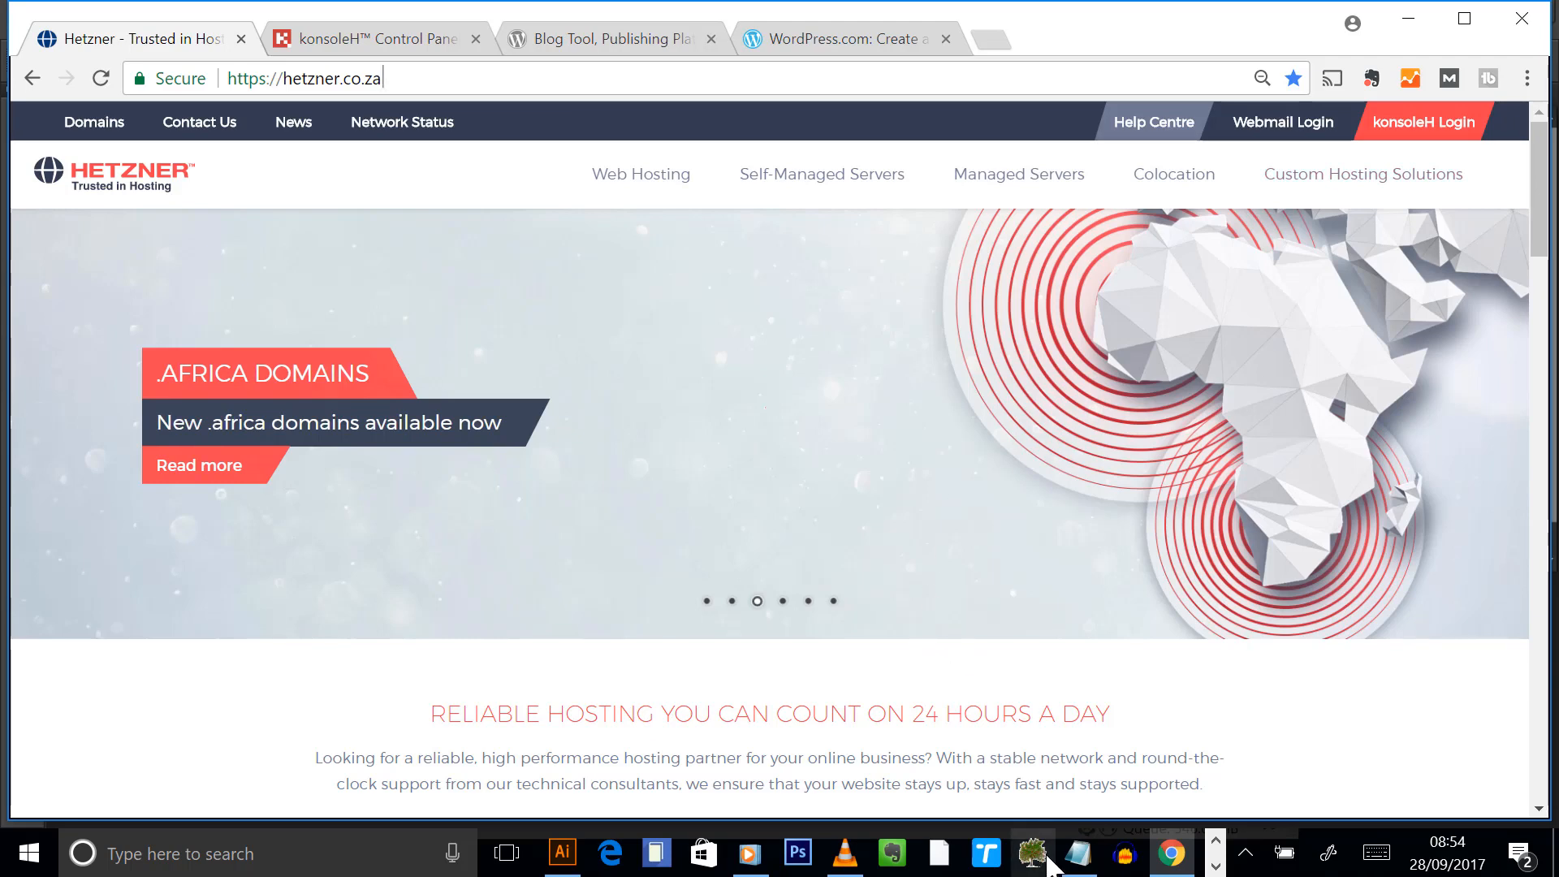
# - Start a new blank Notepad document for notes and minimize it
pyautogui.click(1078, 852)
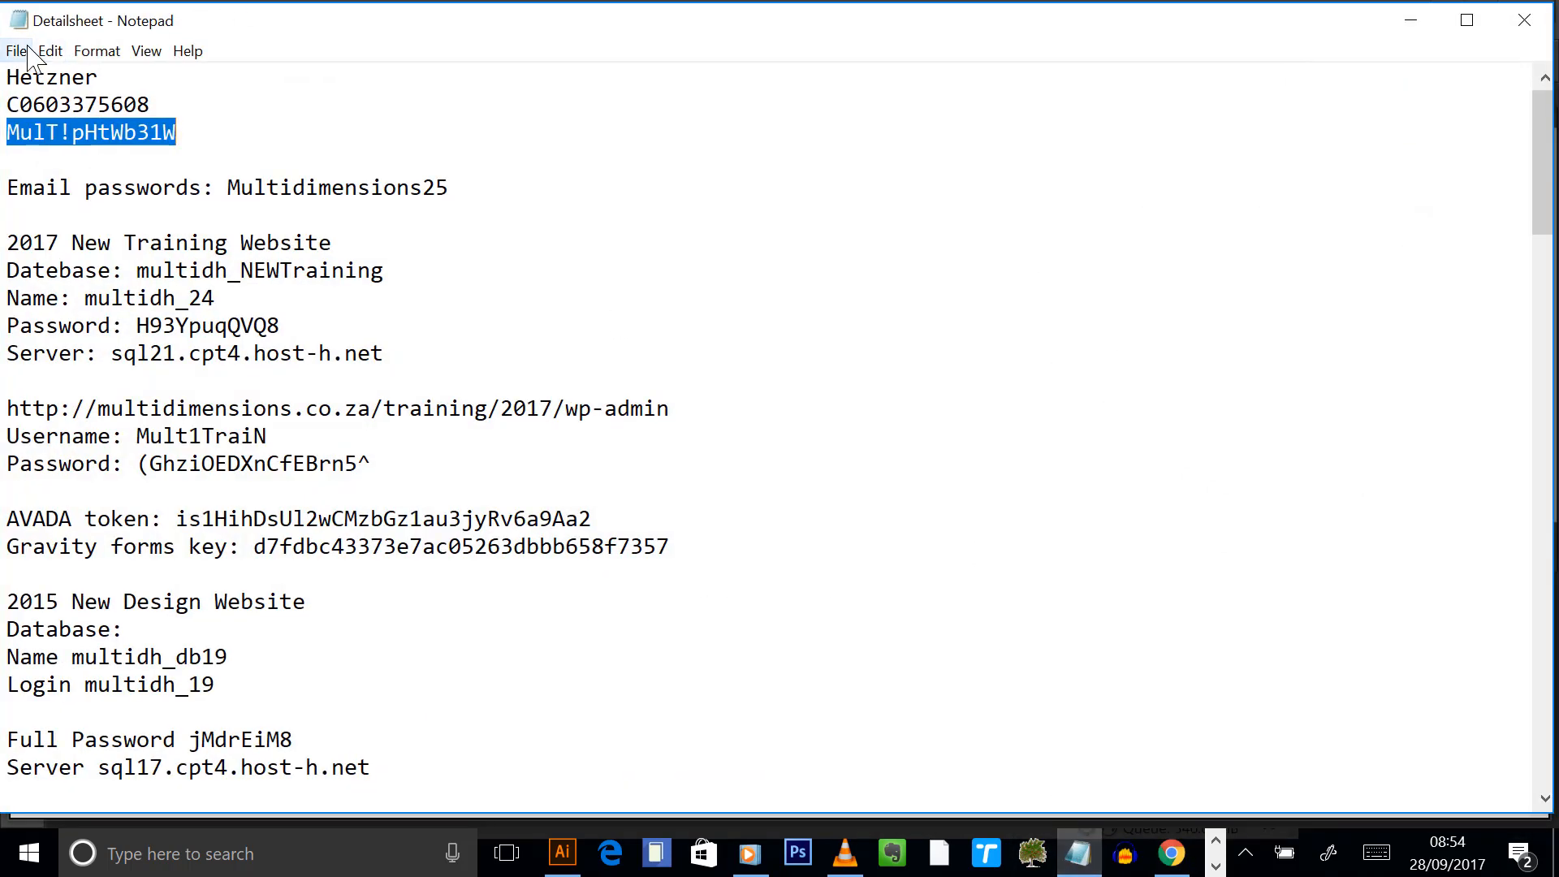
pyautogui.click(16, 50)
pyautogui.click(37, 77)
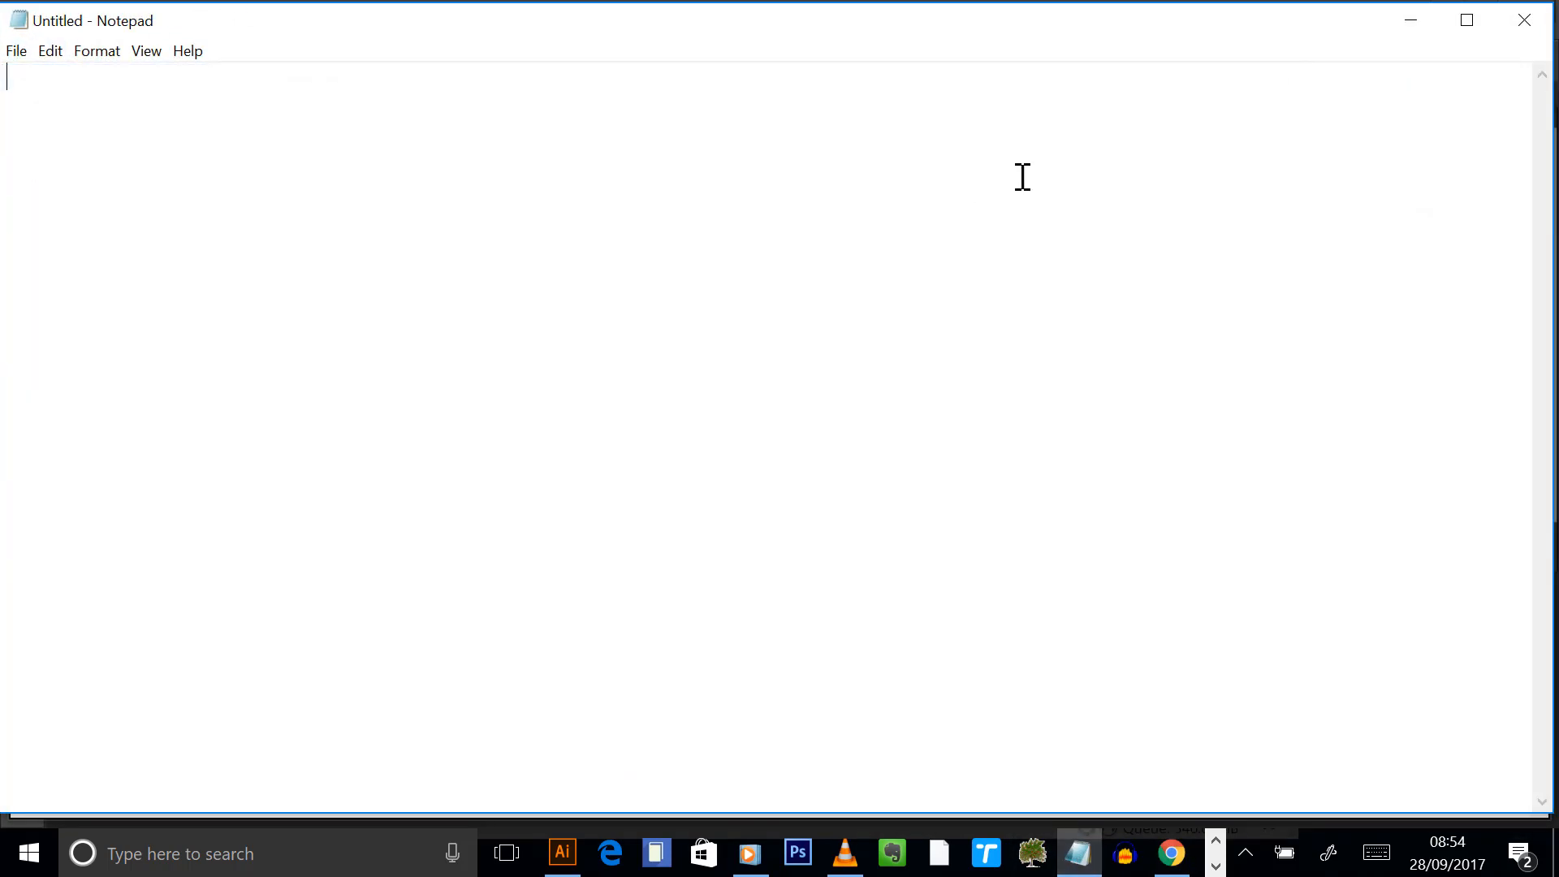
pyautogui.click(1412, 21)
# - Minimize Chrome and close Adobe Muse without saving changes
pyautogui.click(1404, 15)
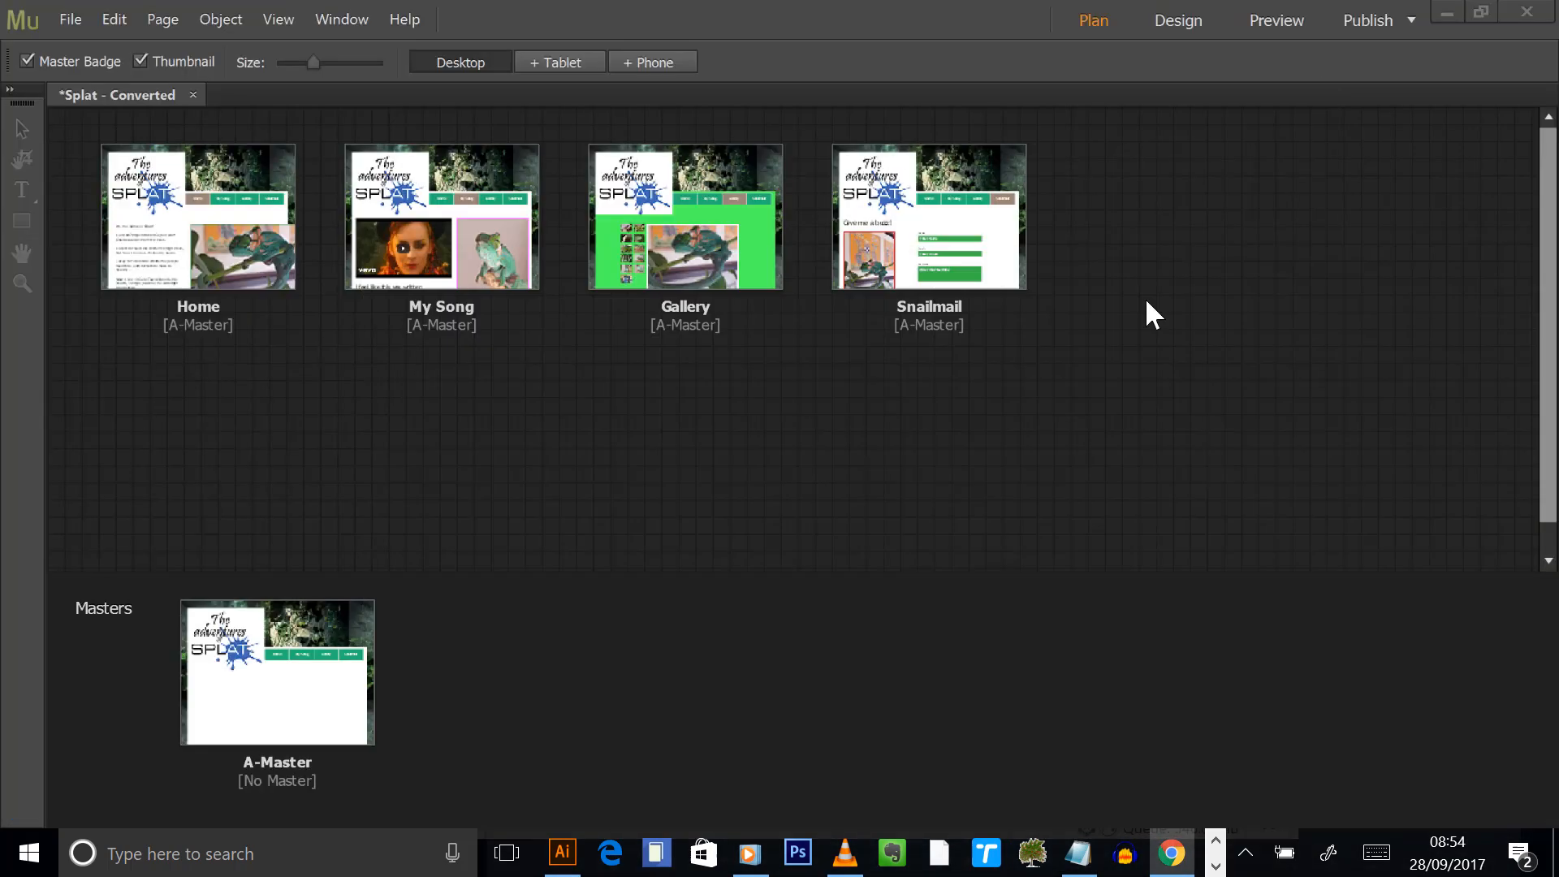
pyautogui.click(1526, 11)
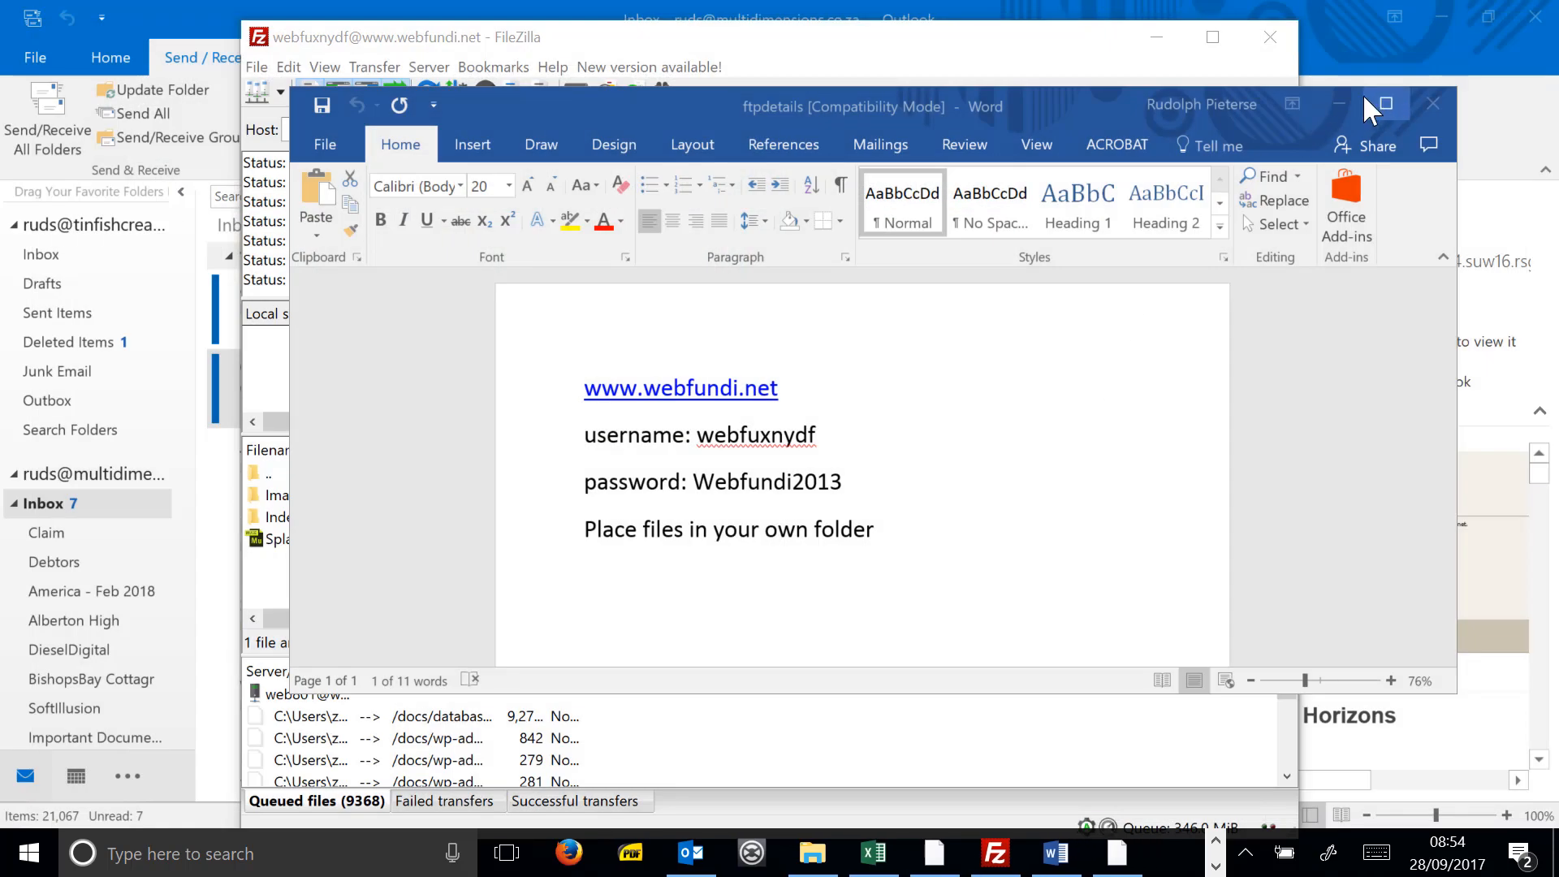
pyautogui.click(1362, 94)
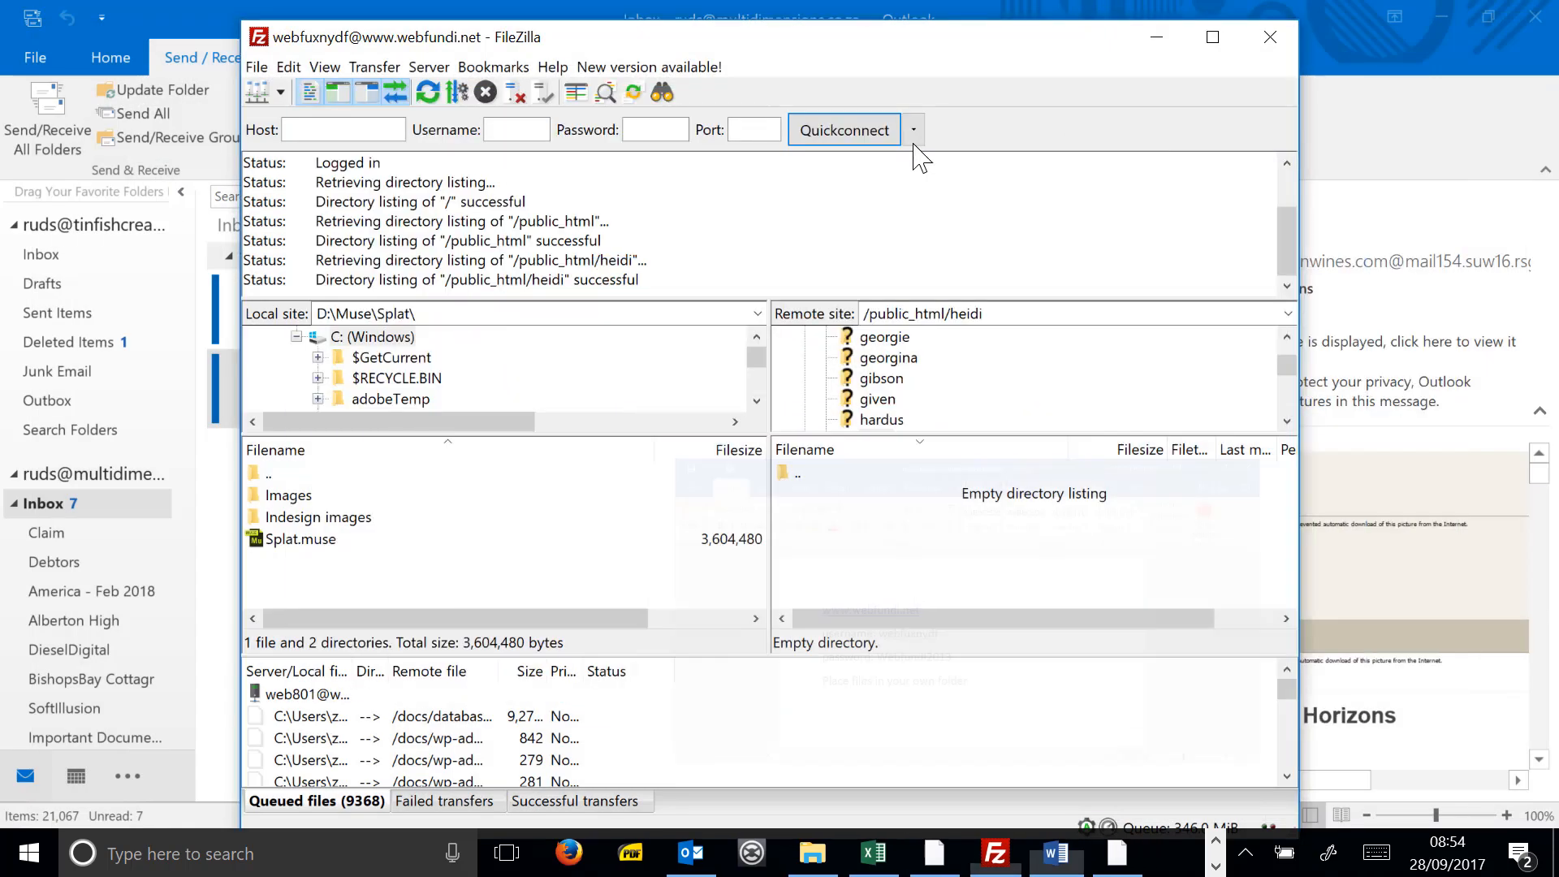
# - Close Outlook and FileZilla, and restore the File Explorer window of tutorial videos
pyautogui.moveTo(875, 36); pyautogui.dragTo(790, 23)
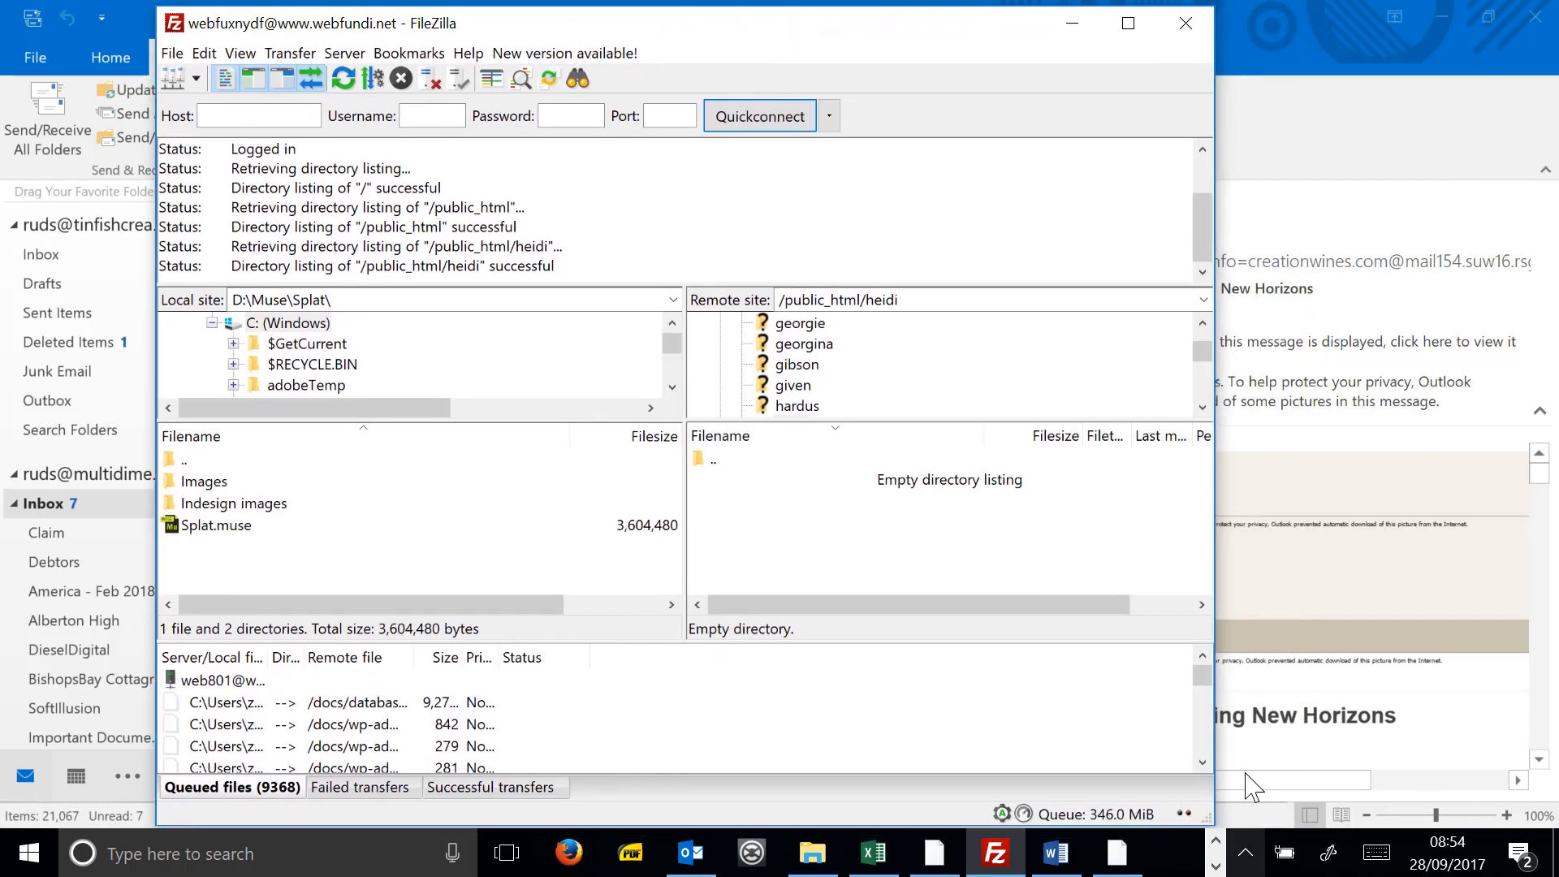
pyautogui.moveTo(1260, 824); pyautogui.dragTo(1251, 763)
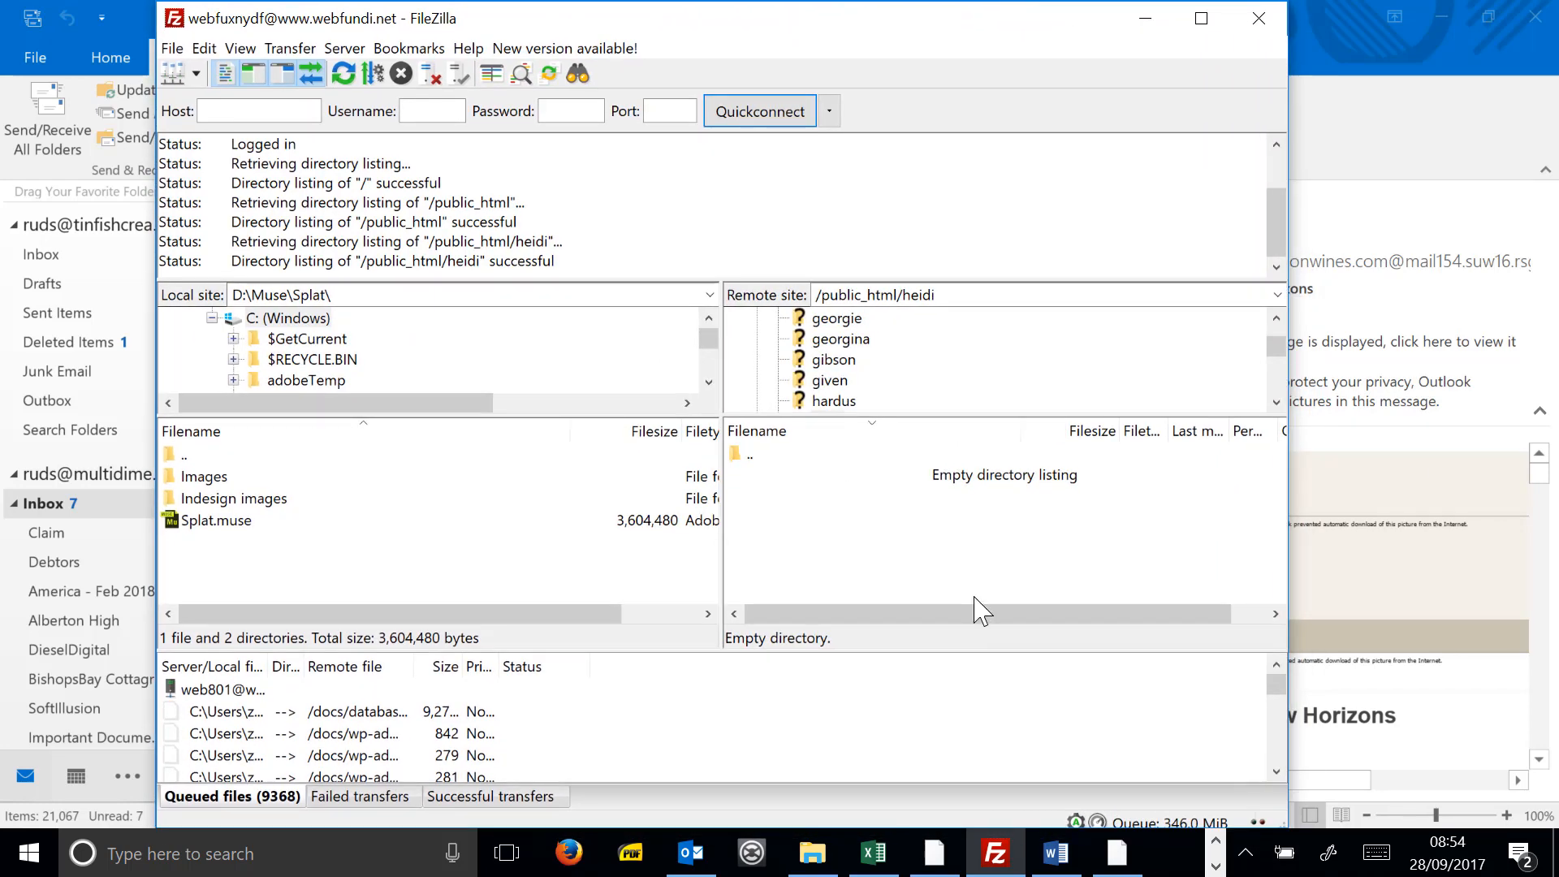
pyautogui.click(1399, 213)
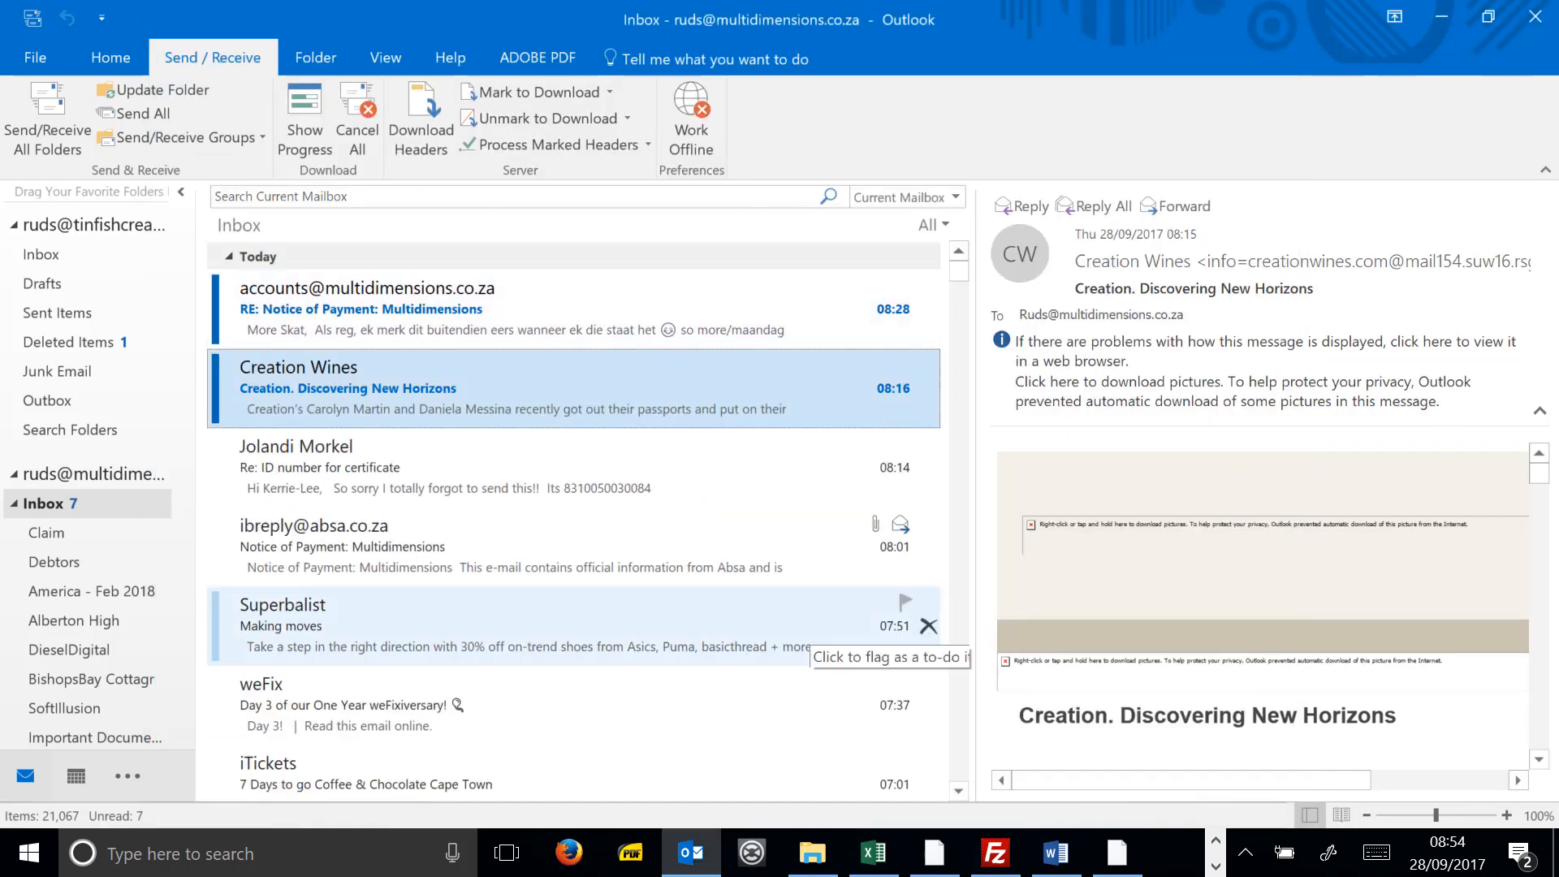
pyautogui.click(1534, 18)
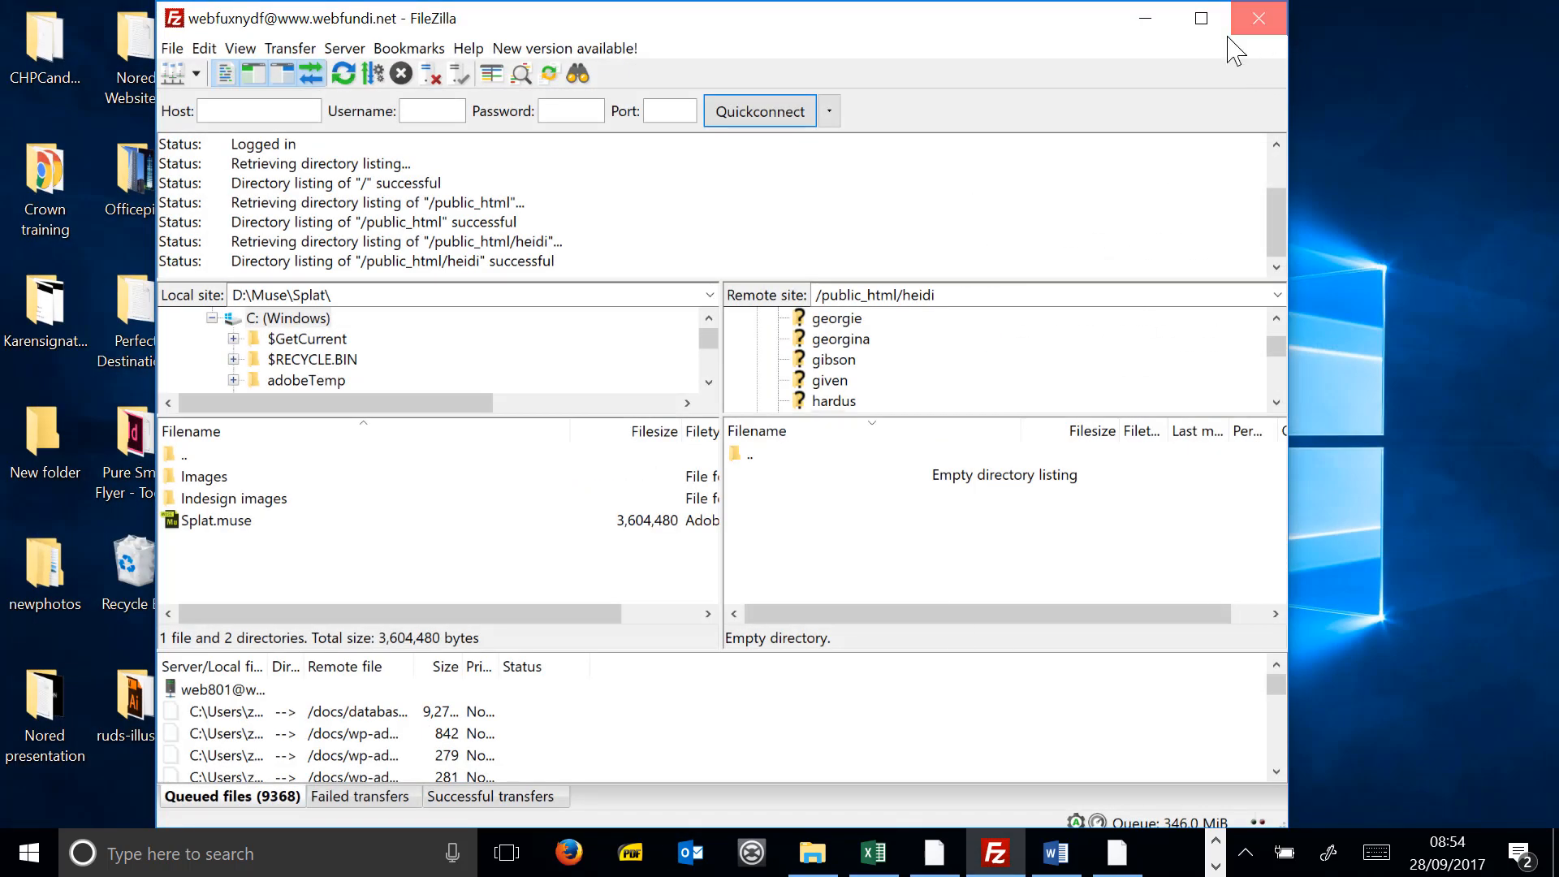
pyautogui.click(1258, 18)
pyautogui.click(812, 852)
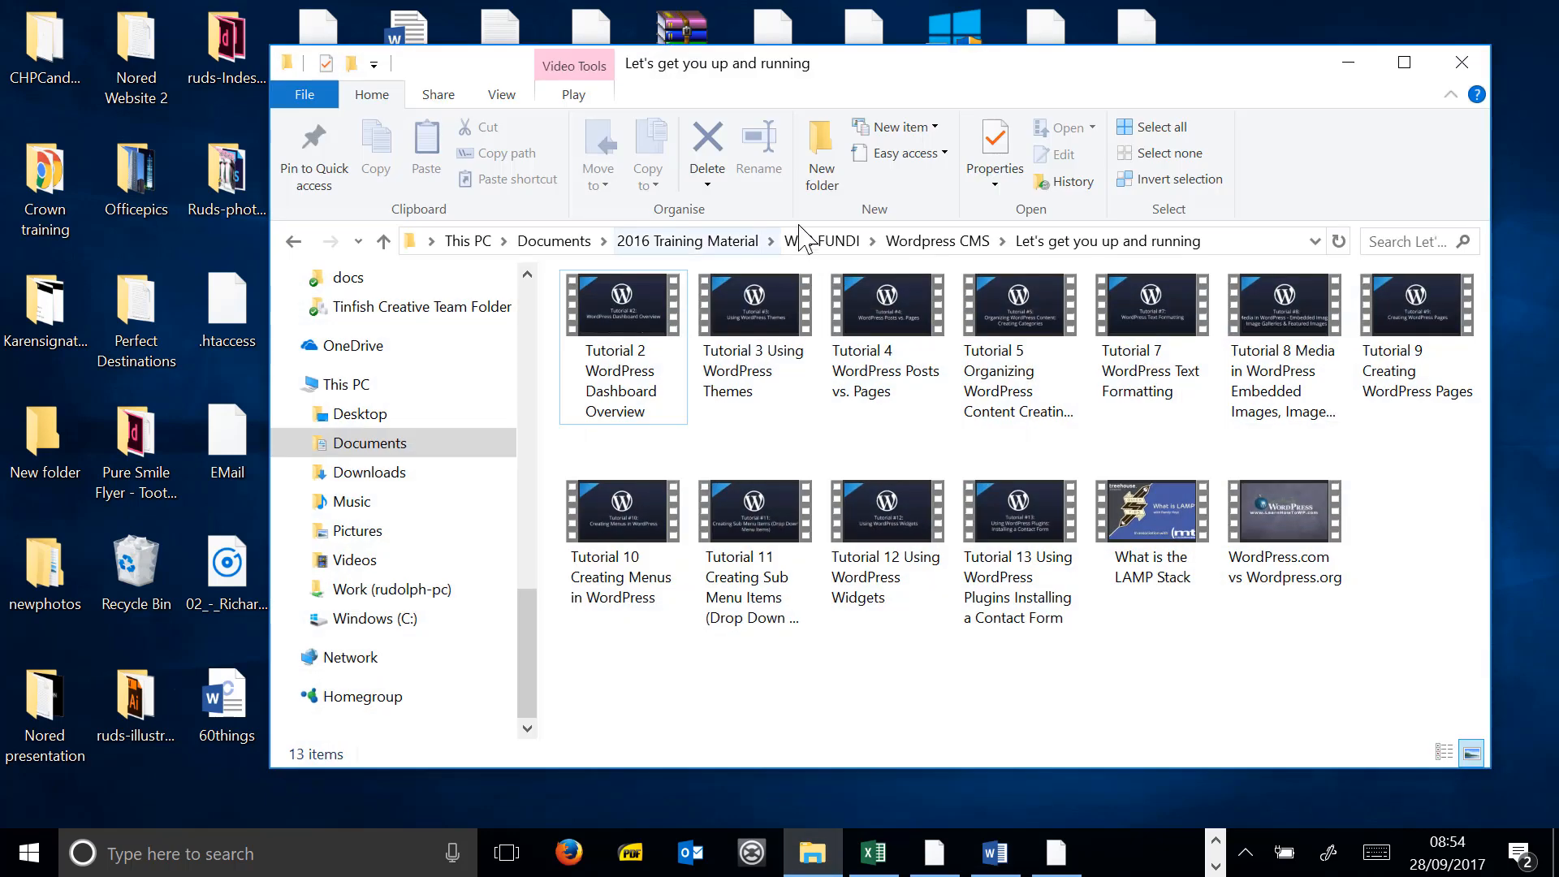
# - Go up to Wordpress CMS, open Site Example, and open its detailsheet file in Notepad
pyautogui.moveTo(912, 76); pyautogui.dragTo(768, 113)
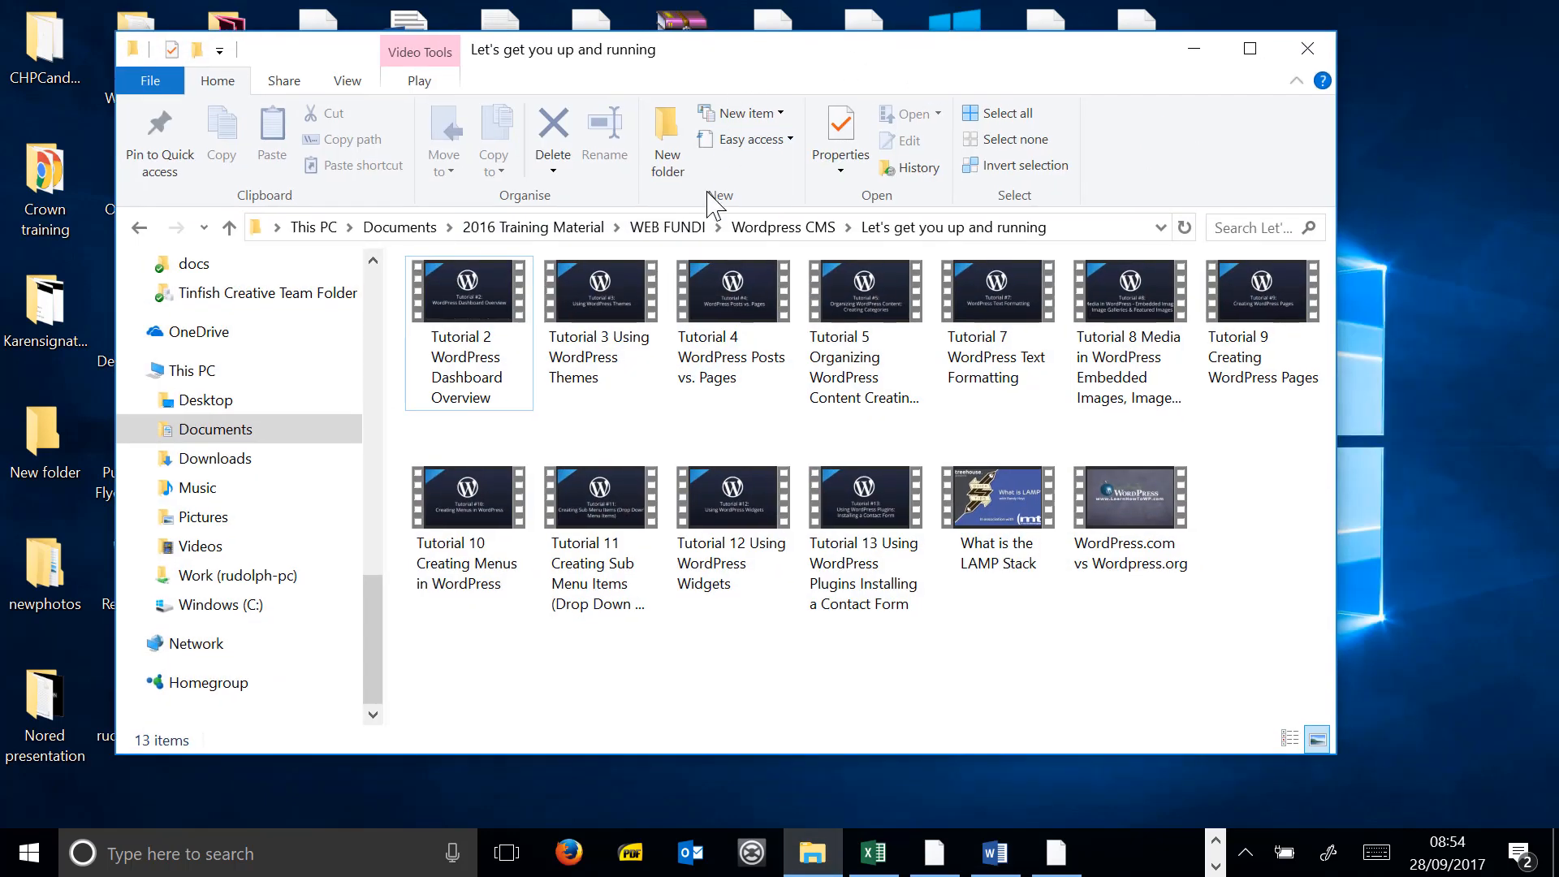
pyautogui.click(756, 226)
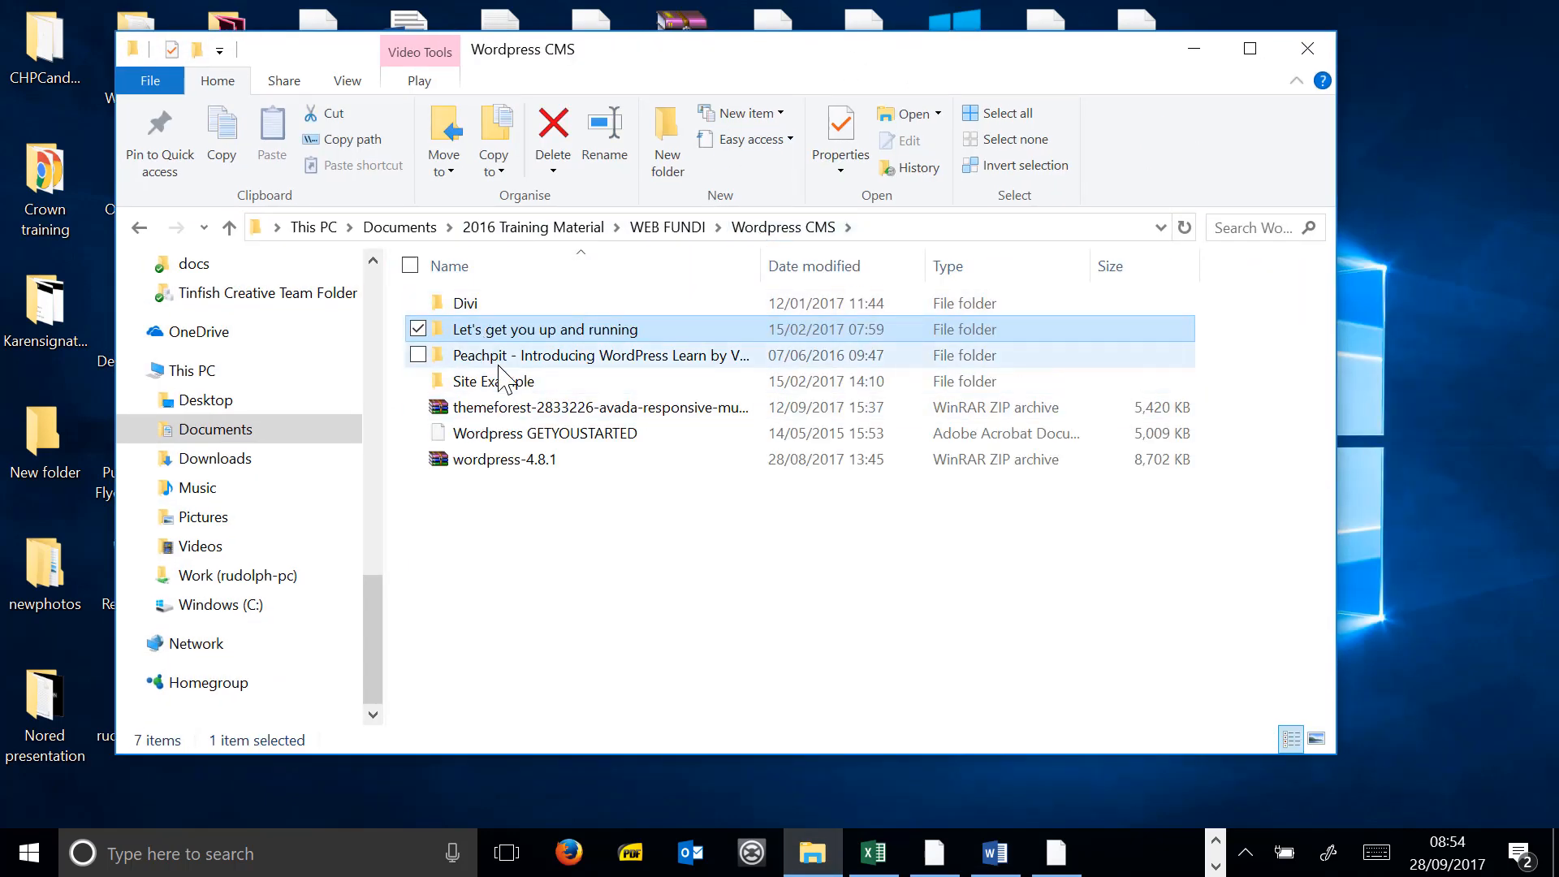
pyautogui.doubleClick(519, 380)
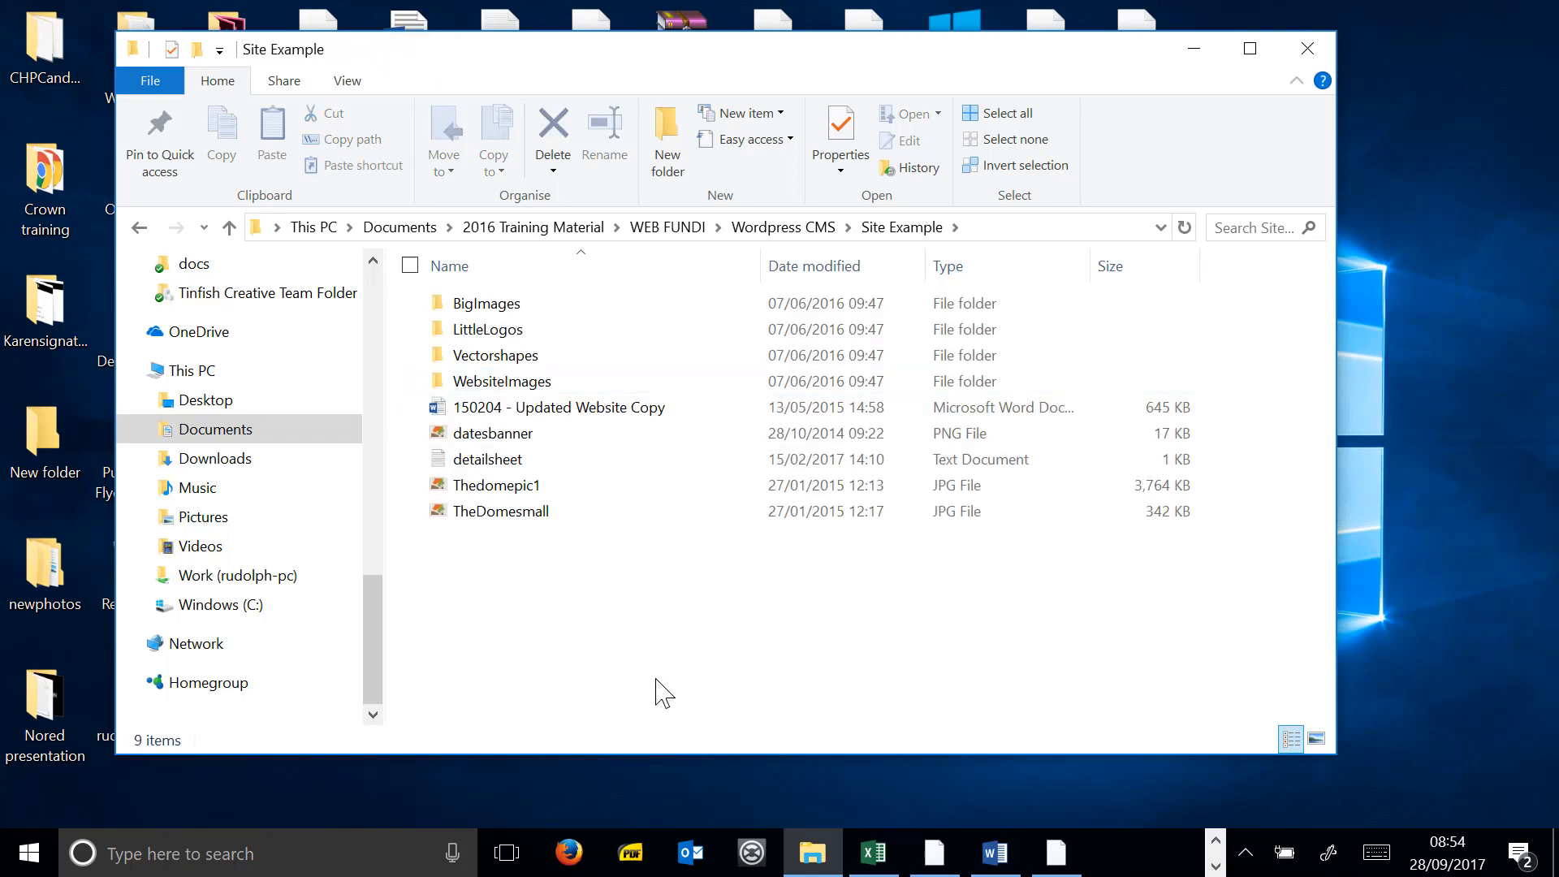
pyautogui.doubleClick(507, 461)
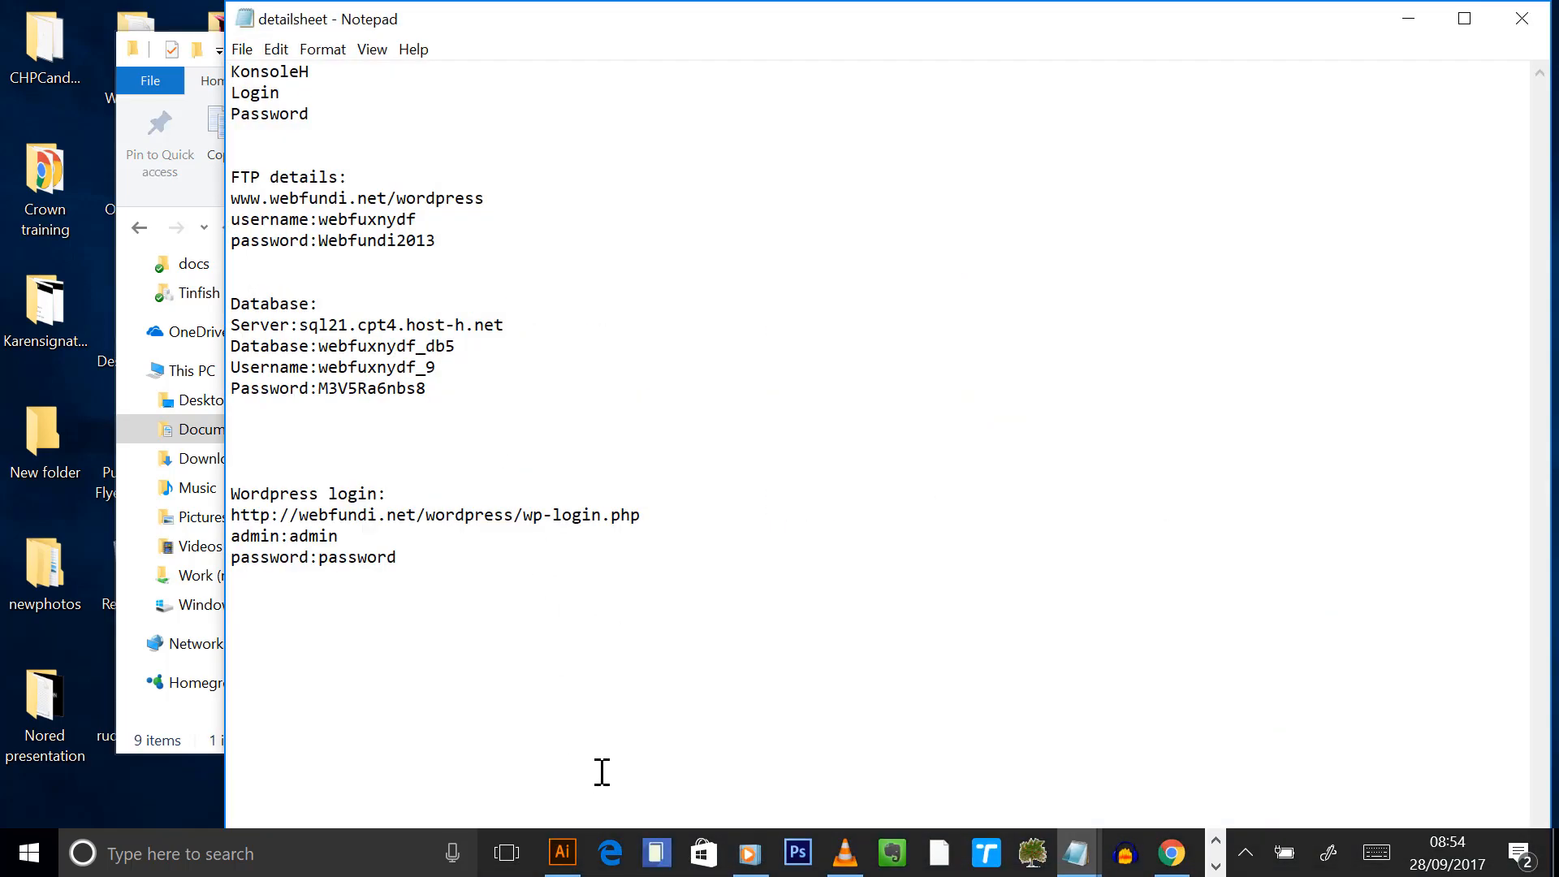
# - Erase the detailsheet's old text and return to the Hetzner website in Chrome
pyautogui.hotkey('ctrl', 'a')
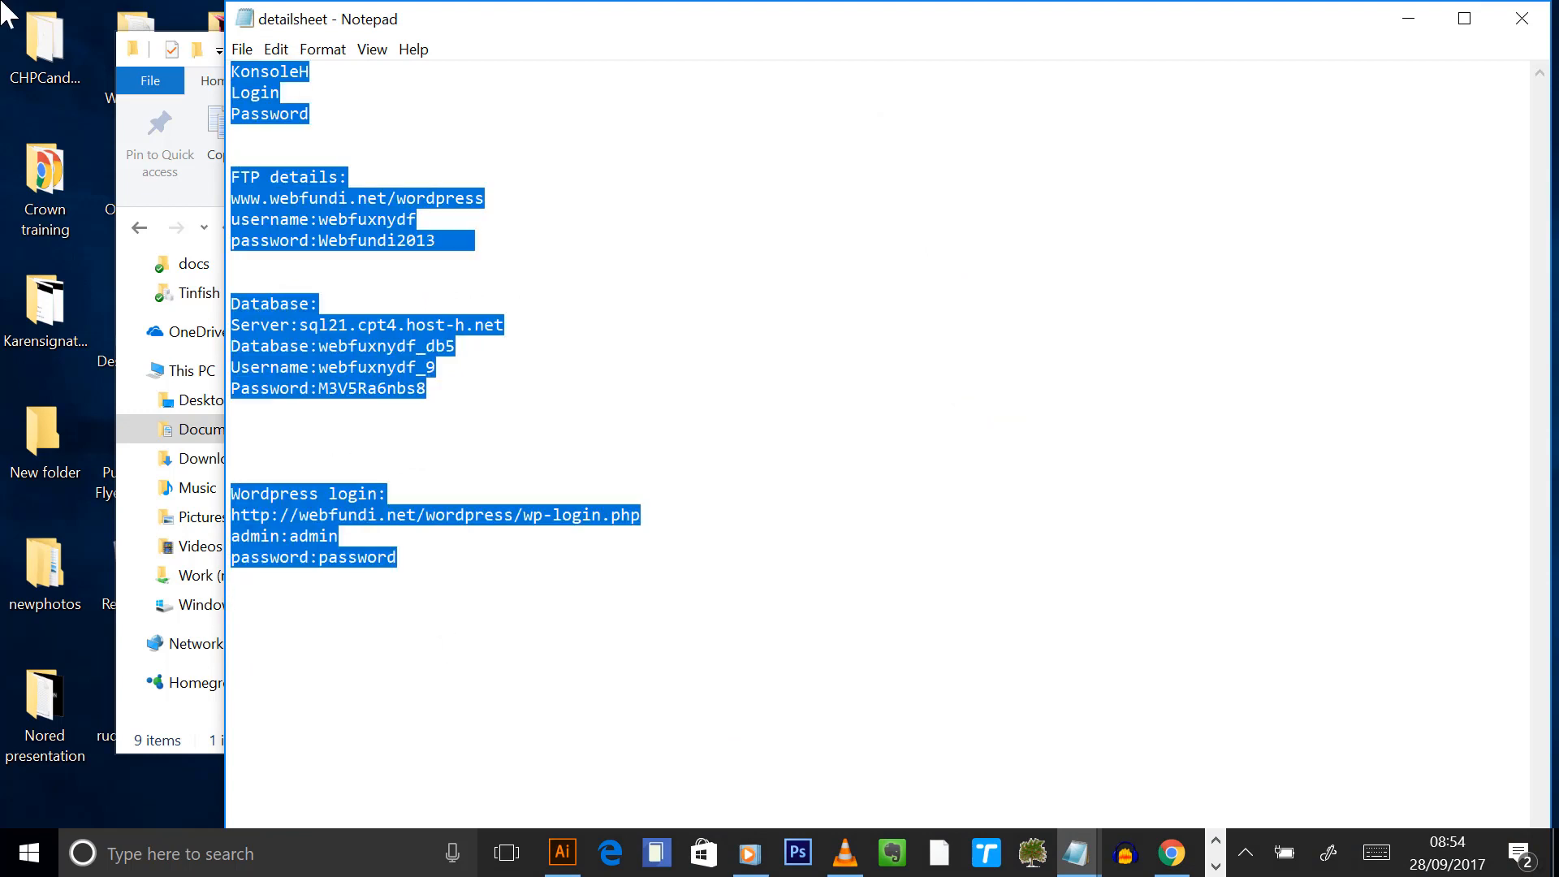
pyautogui.press('Delete')
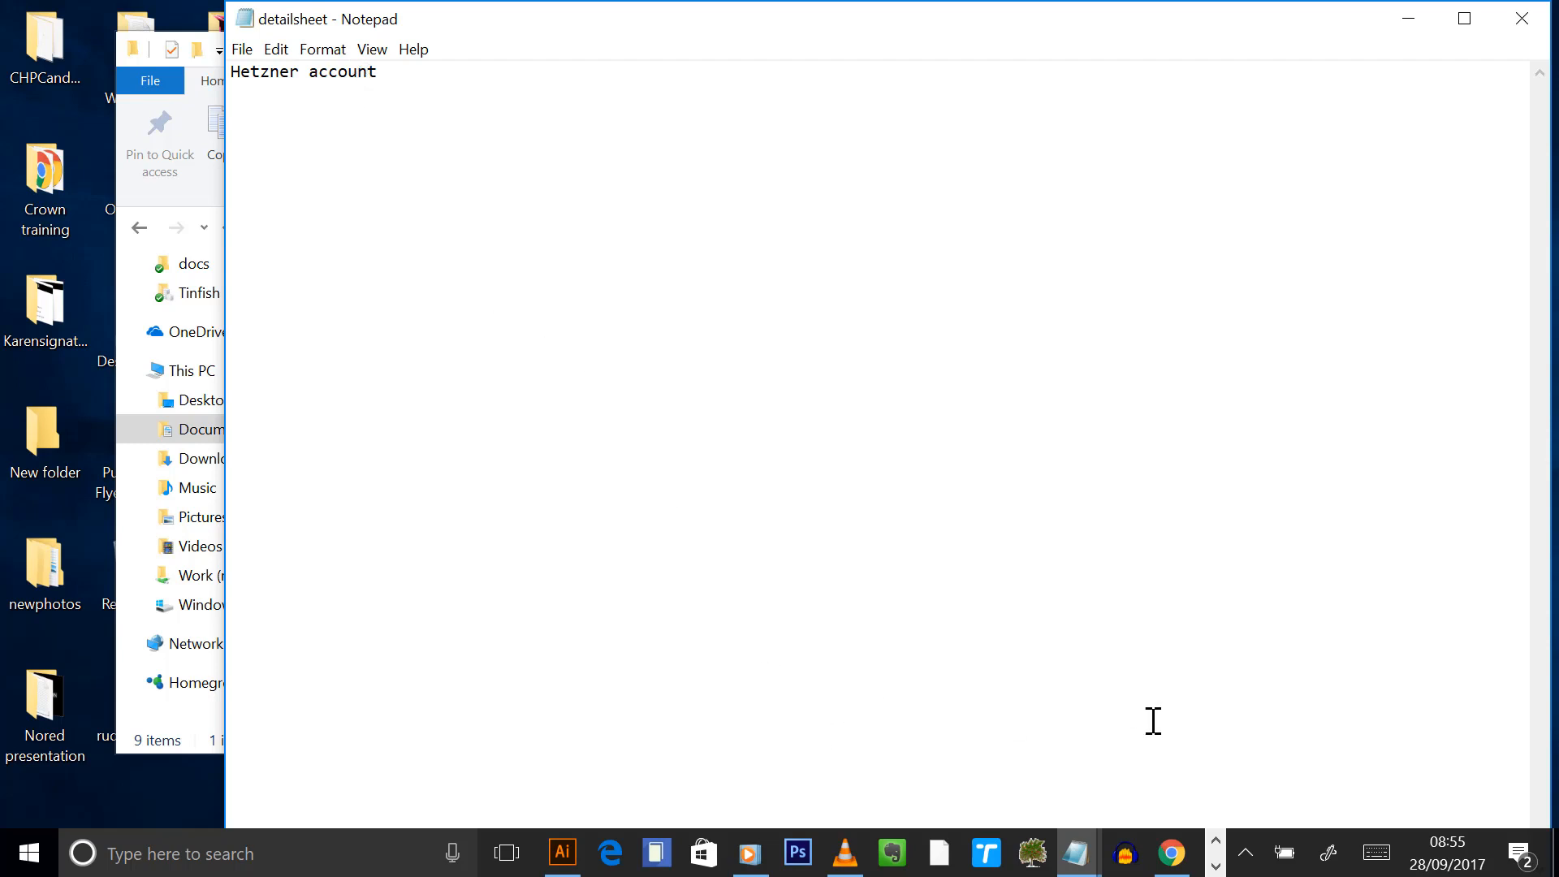
pyautogui.click(1168, 867)
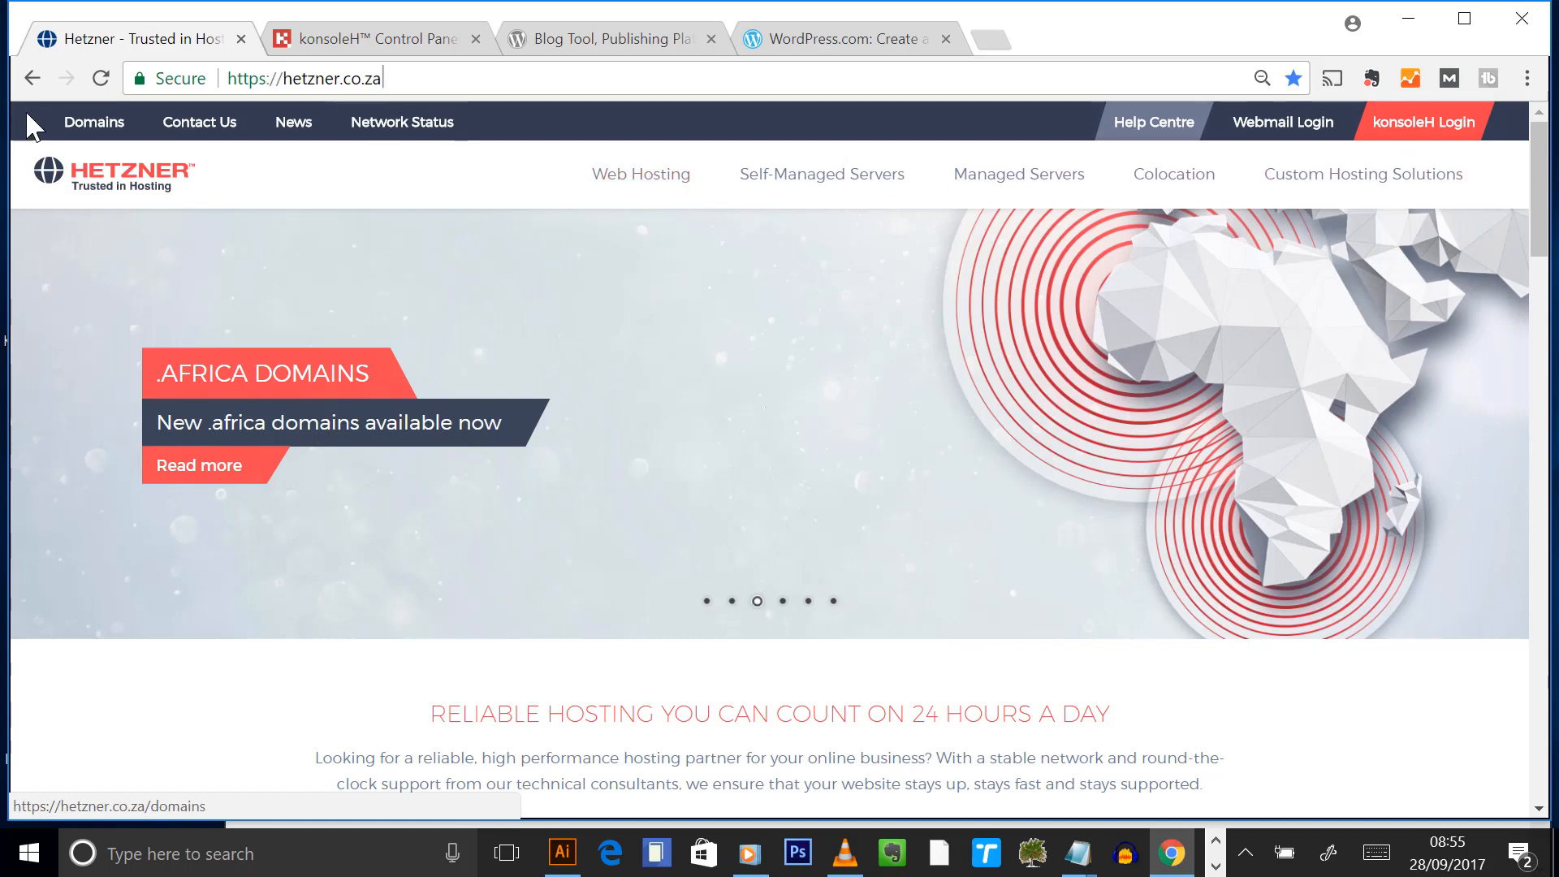
# - Search Hetzner Domains for endurofit.co.za availability
pyautogui.click(663, 487)
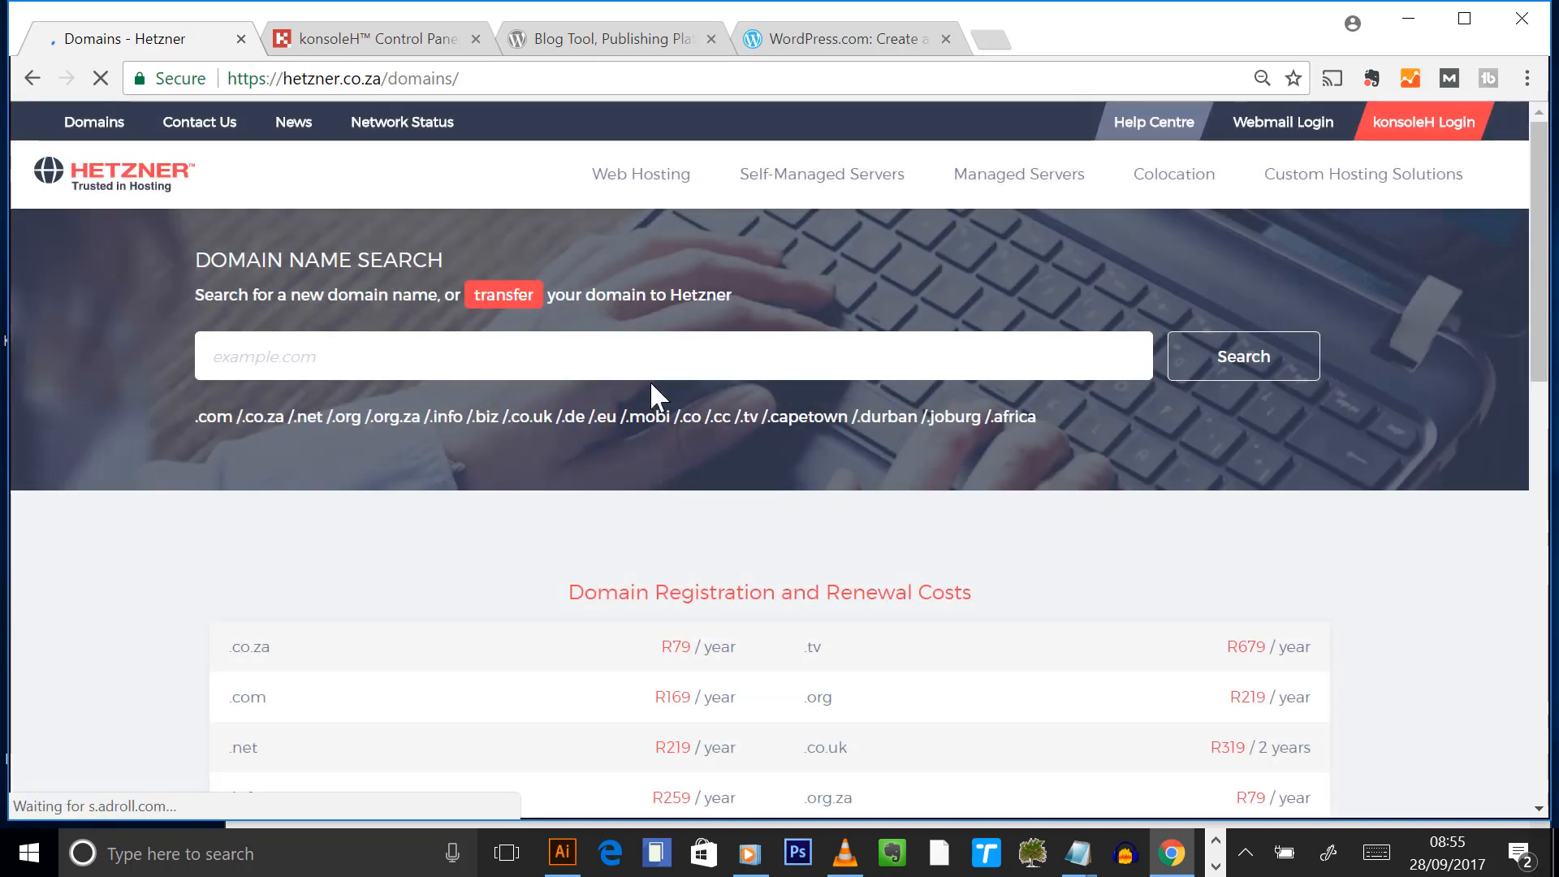
pyautogui.click(589, 362)
pyautogui.write('end')
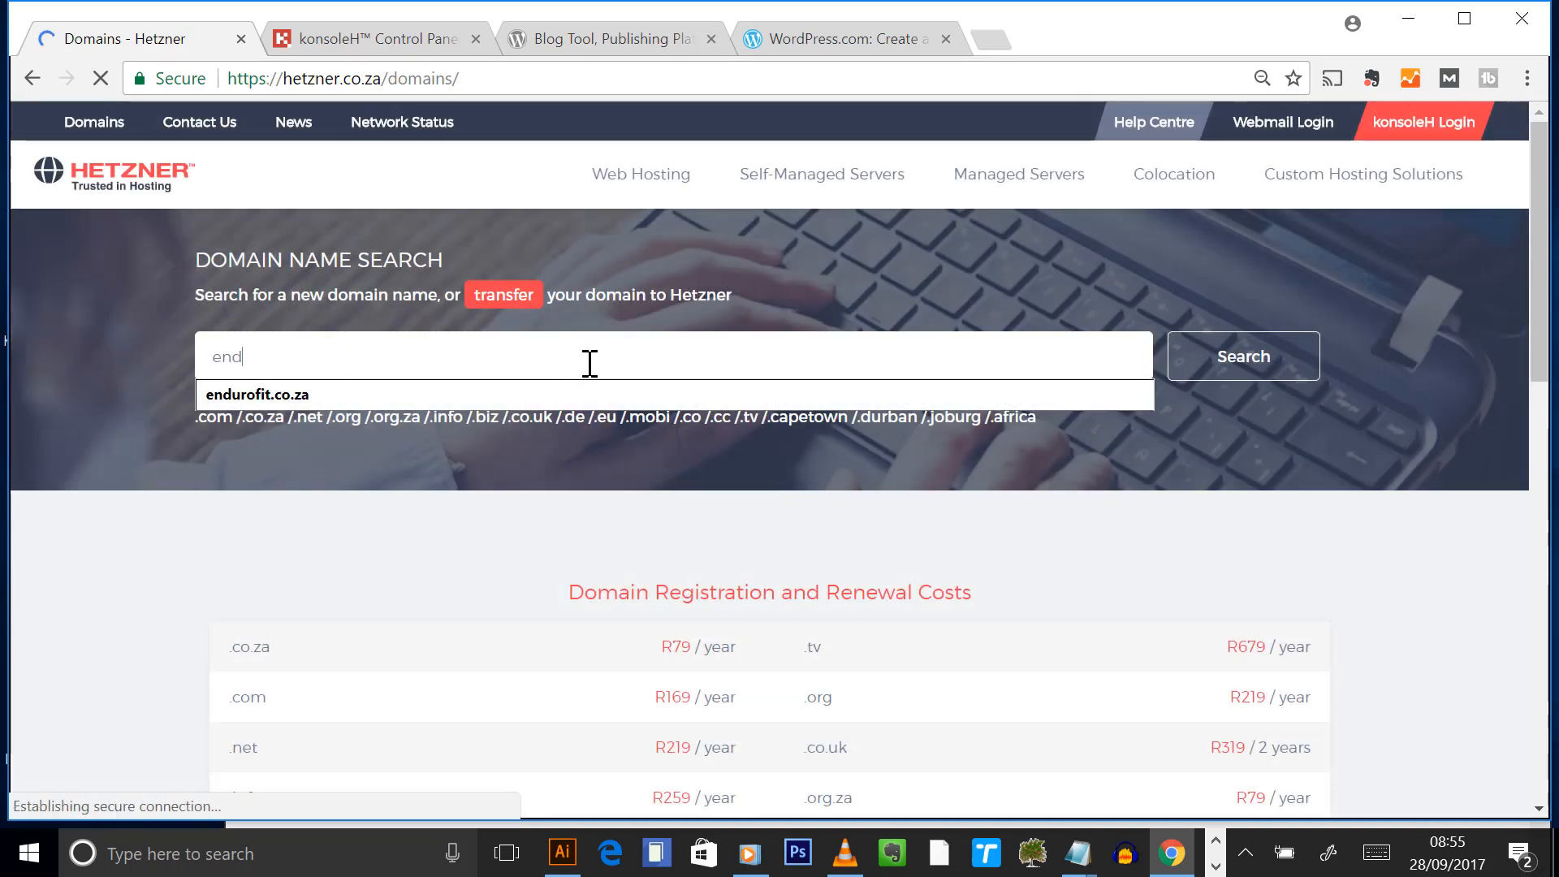
pyautogui.write('urofit.co.za')
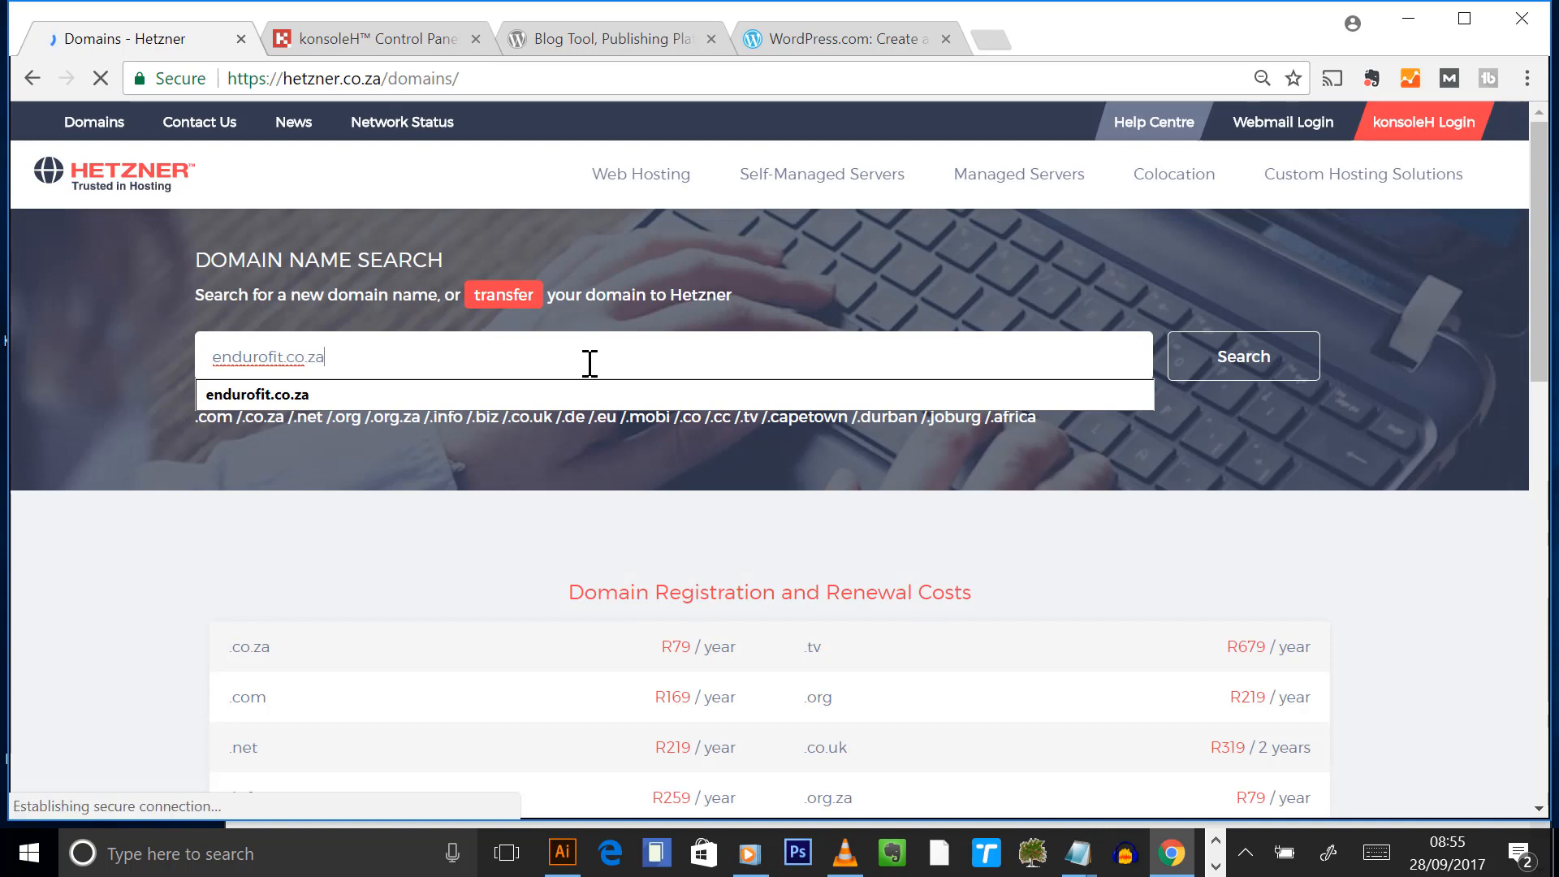
pyautogui.click(1246, 362)
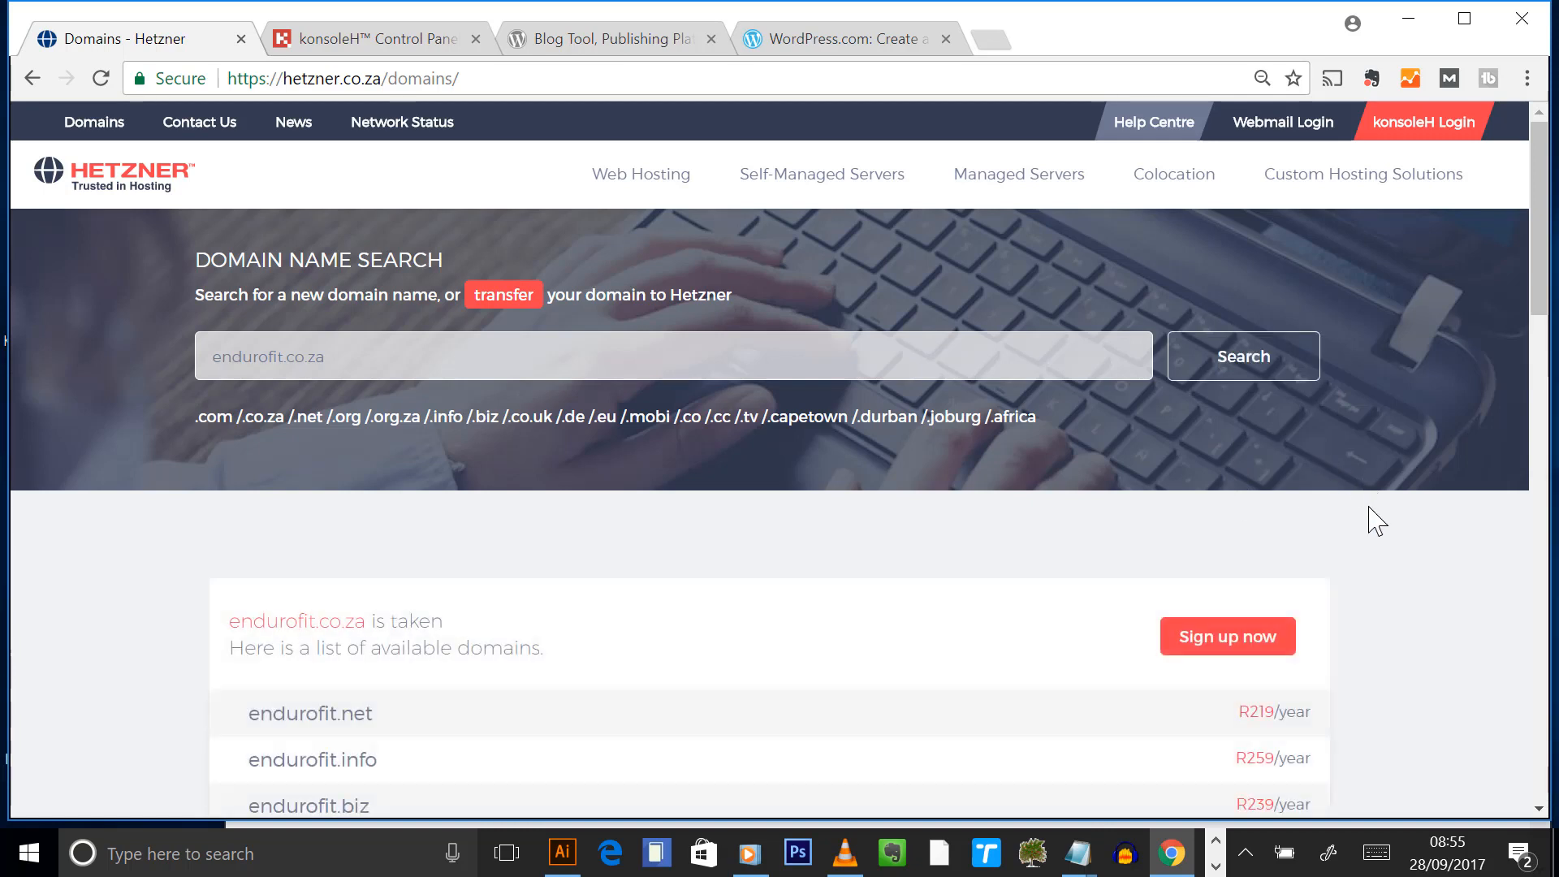
# - Review the taken result and alternatives, then replace the search text with blended
pyautogui.scroll(-1, 1376, 531)
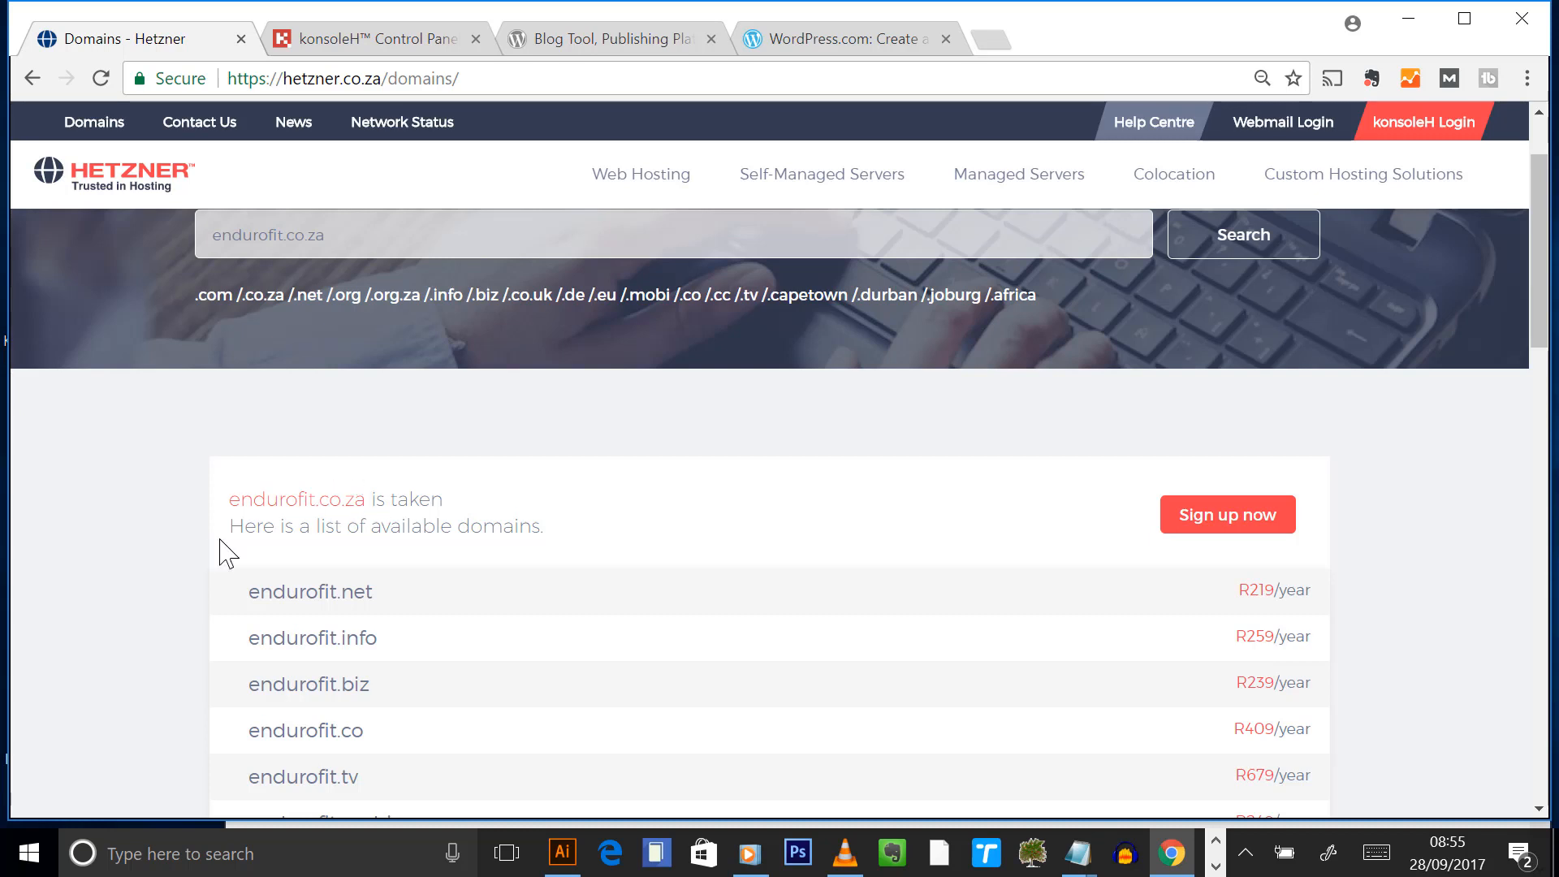
pyautogui.moveTo(457, 528); pyautogui.dragTo(164, 546)
pyautogui.click(174, 592)
pyautogui.scroll(-3, 376, 592)
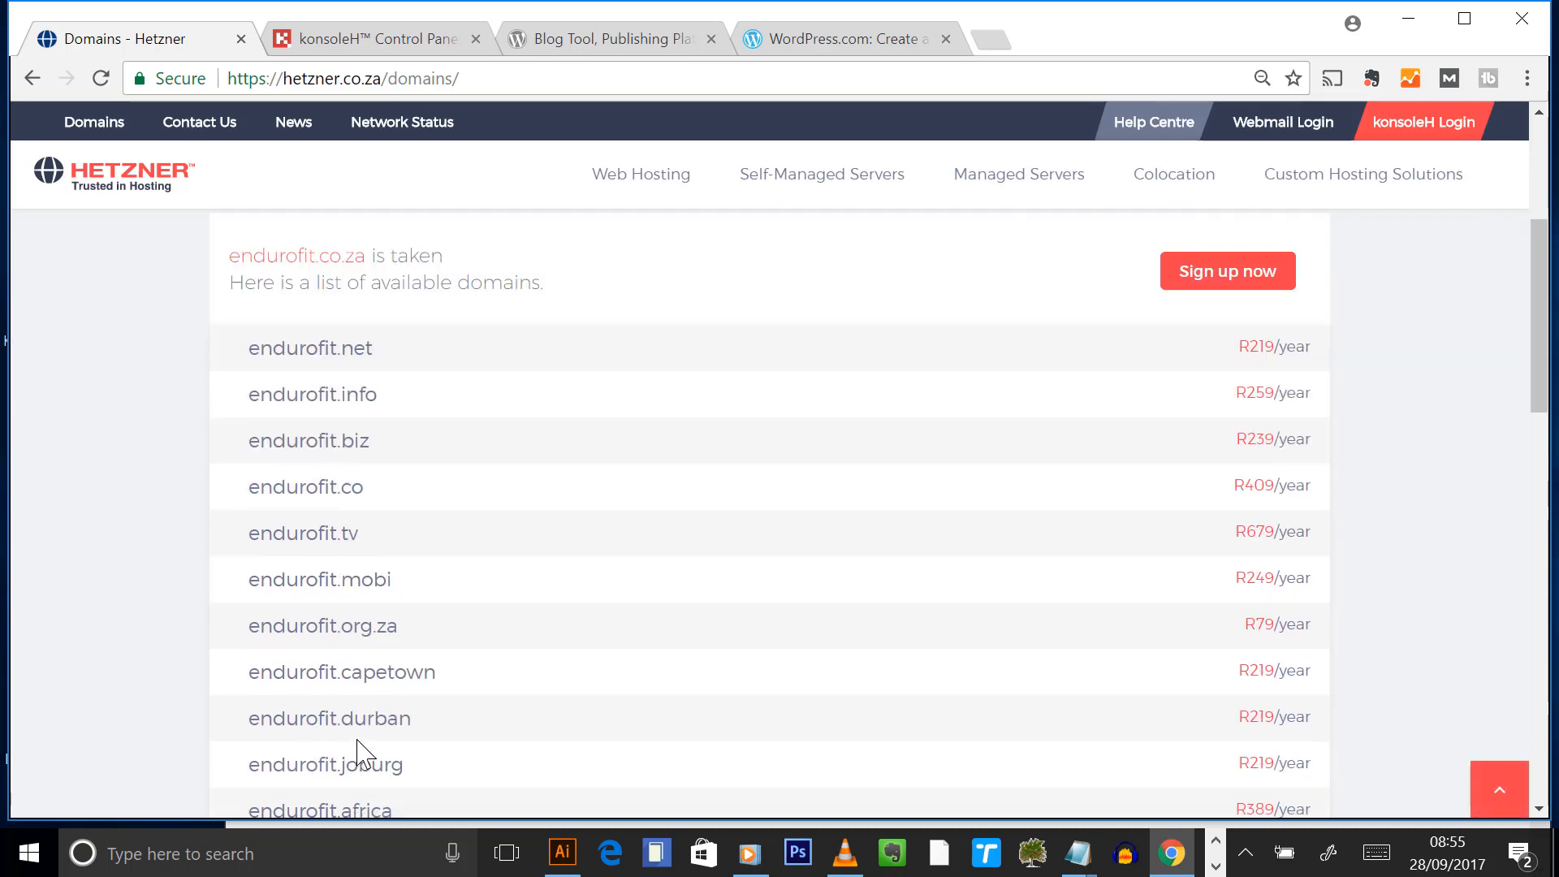
pyautogui.scroll(1, 380, 692)
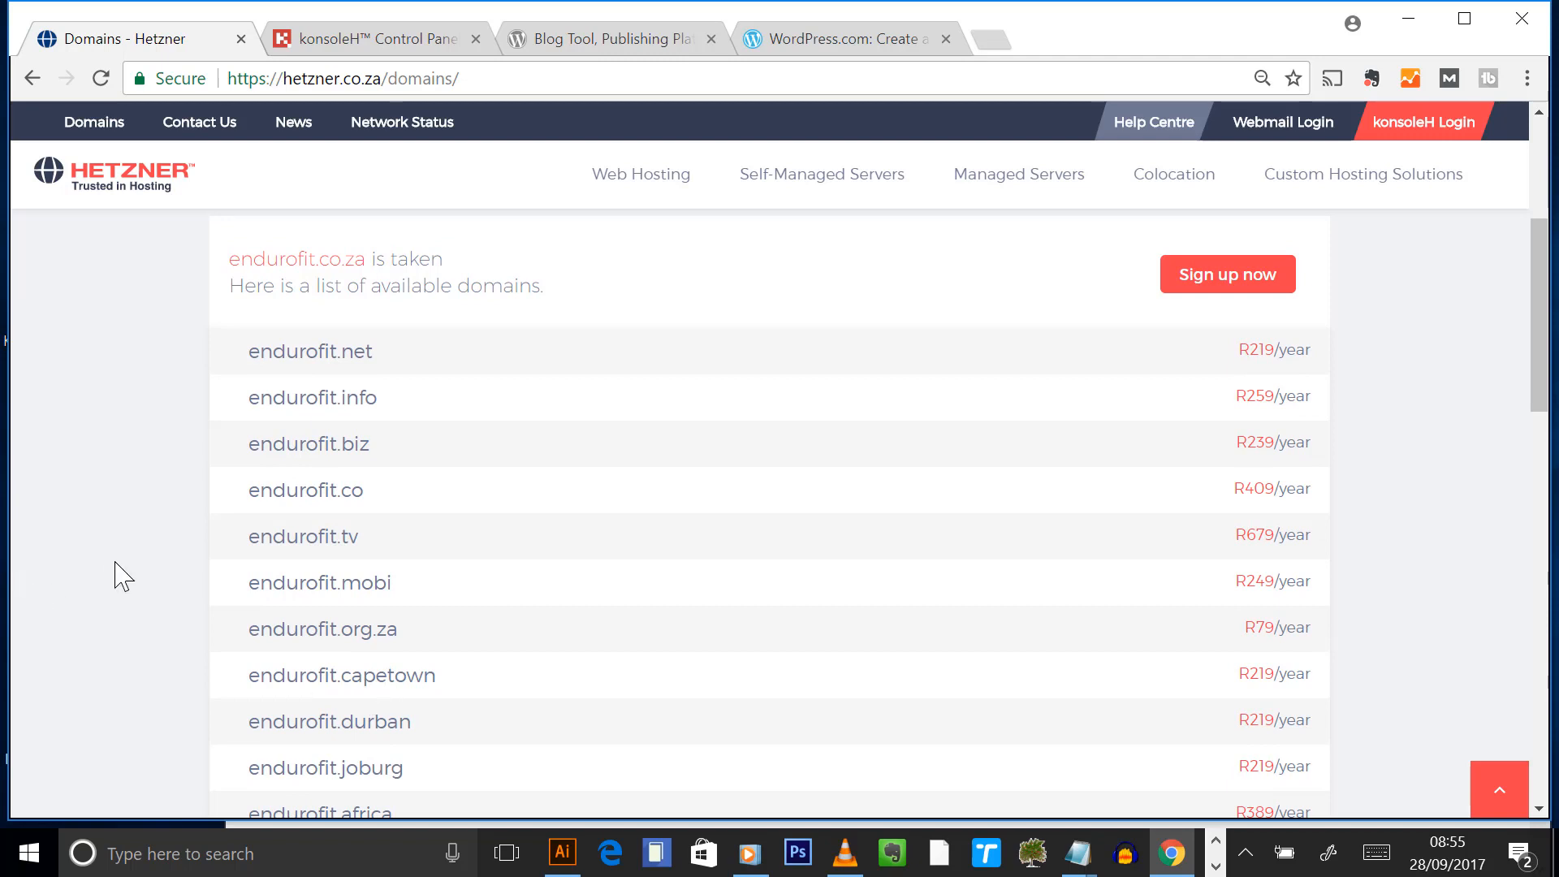
pyautogui.scroll(5, 122, 576)
pyautogui.moveTo(390, 366); pyautogui.dragTo(4, 341)
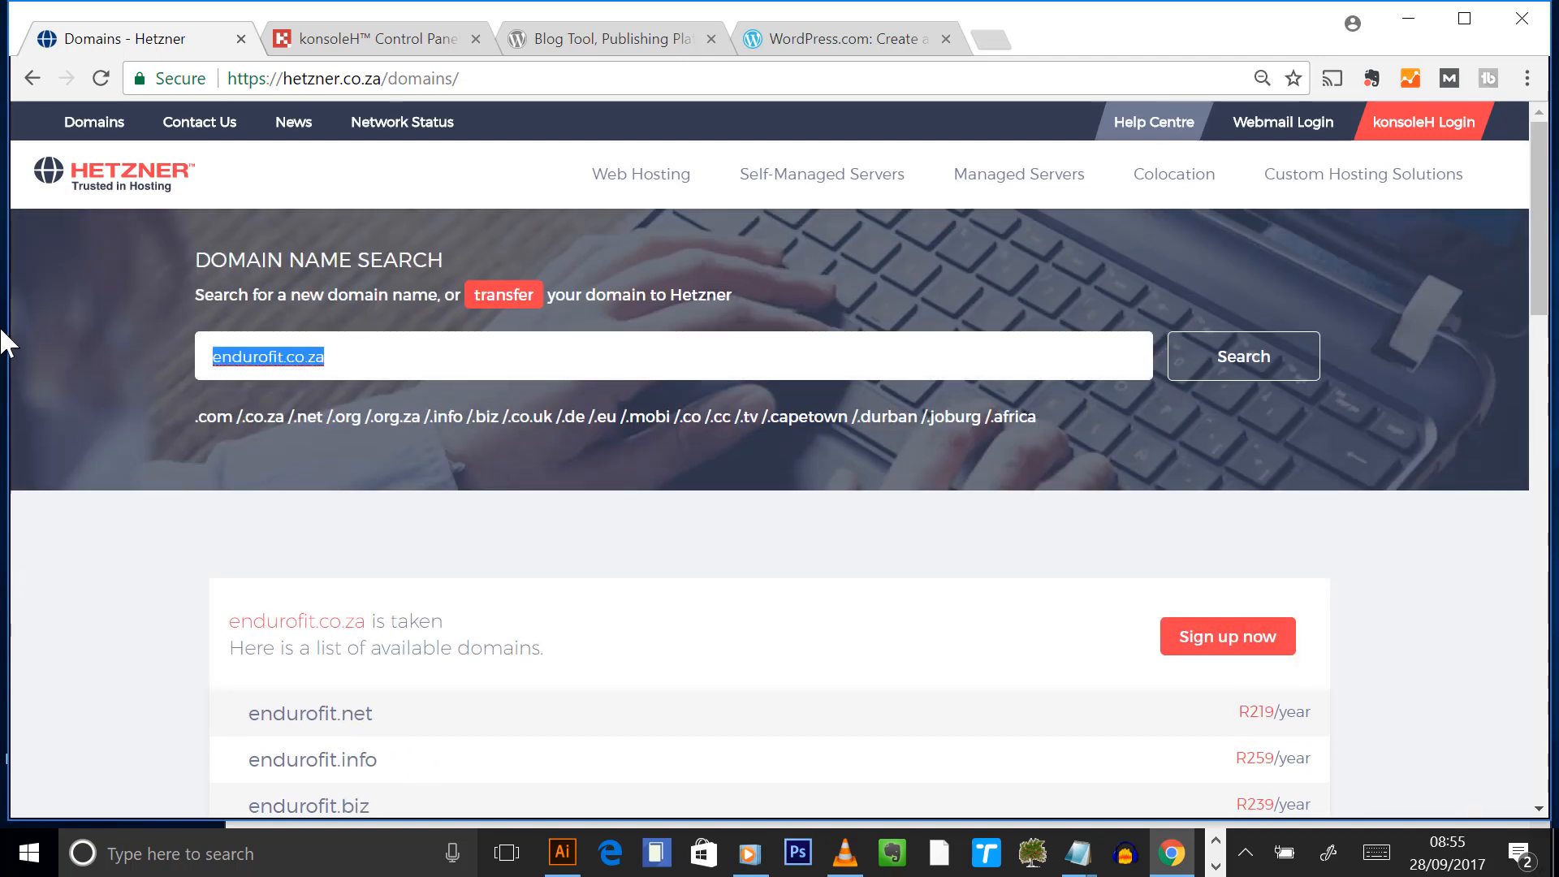
pyautogui.write('blended')
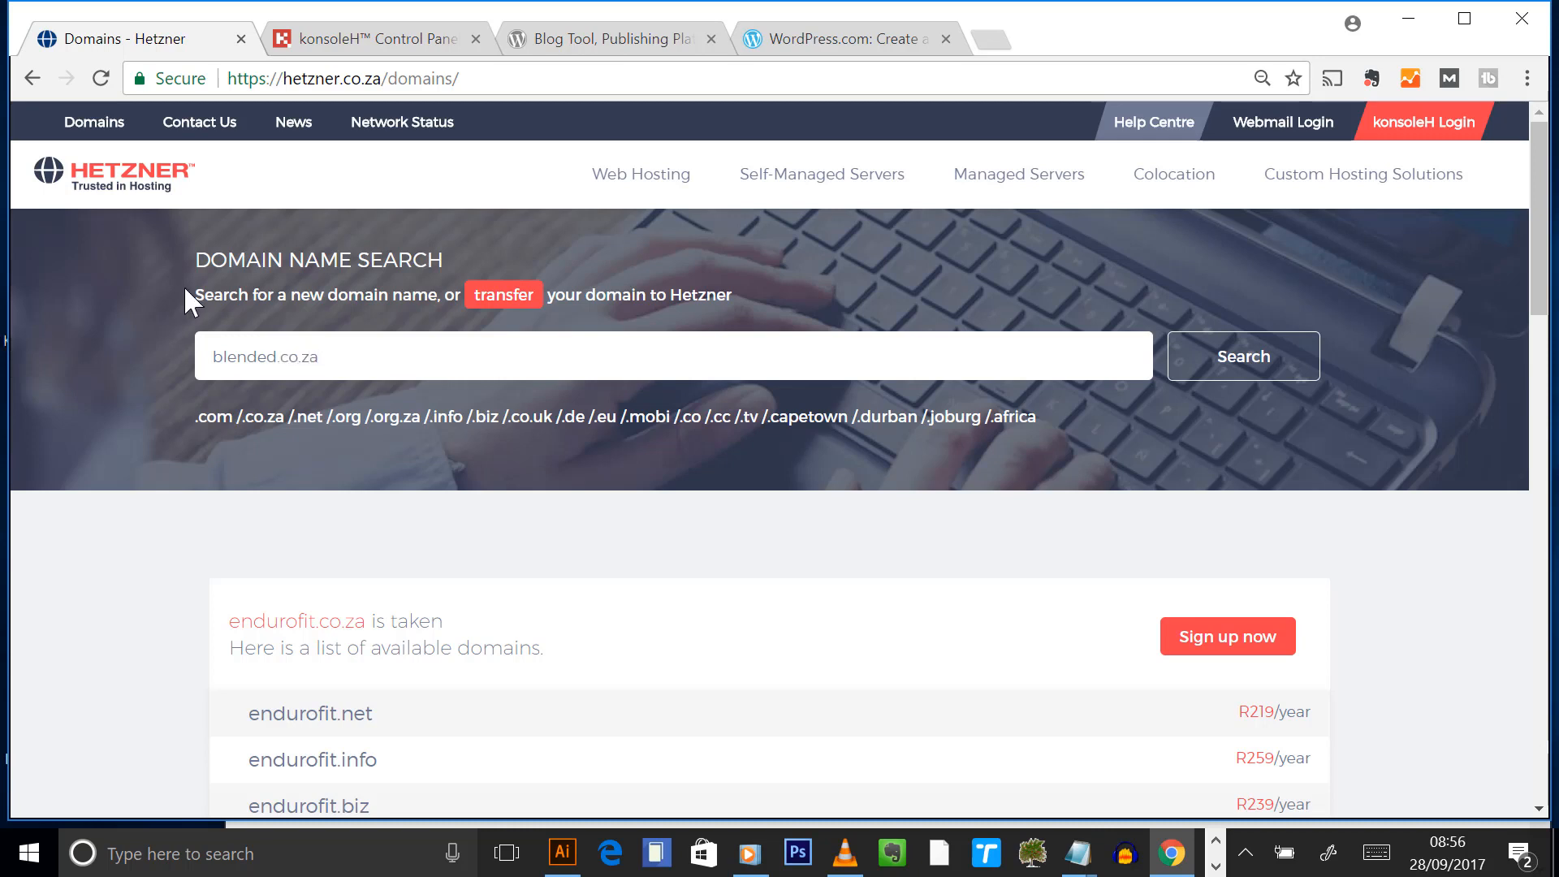
# - Search blended.co.za, review its taken result and alternatives, then start a domain sign-up
pyautogui.click(1244, 373)
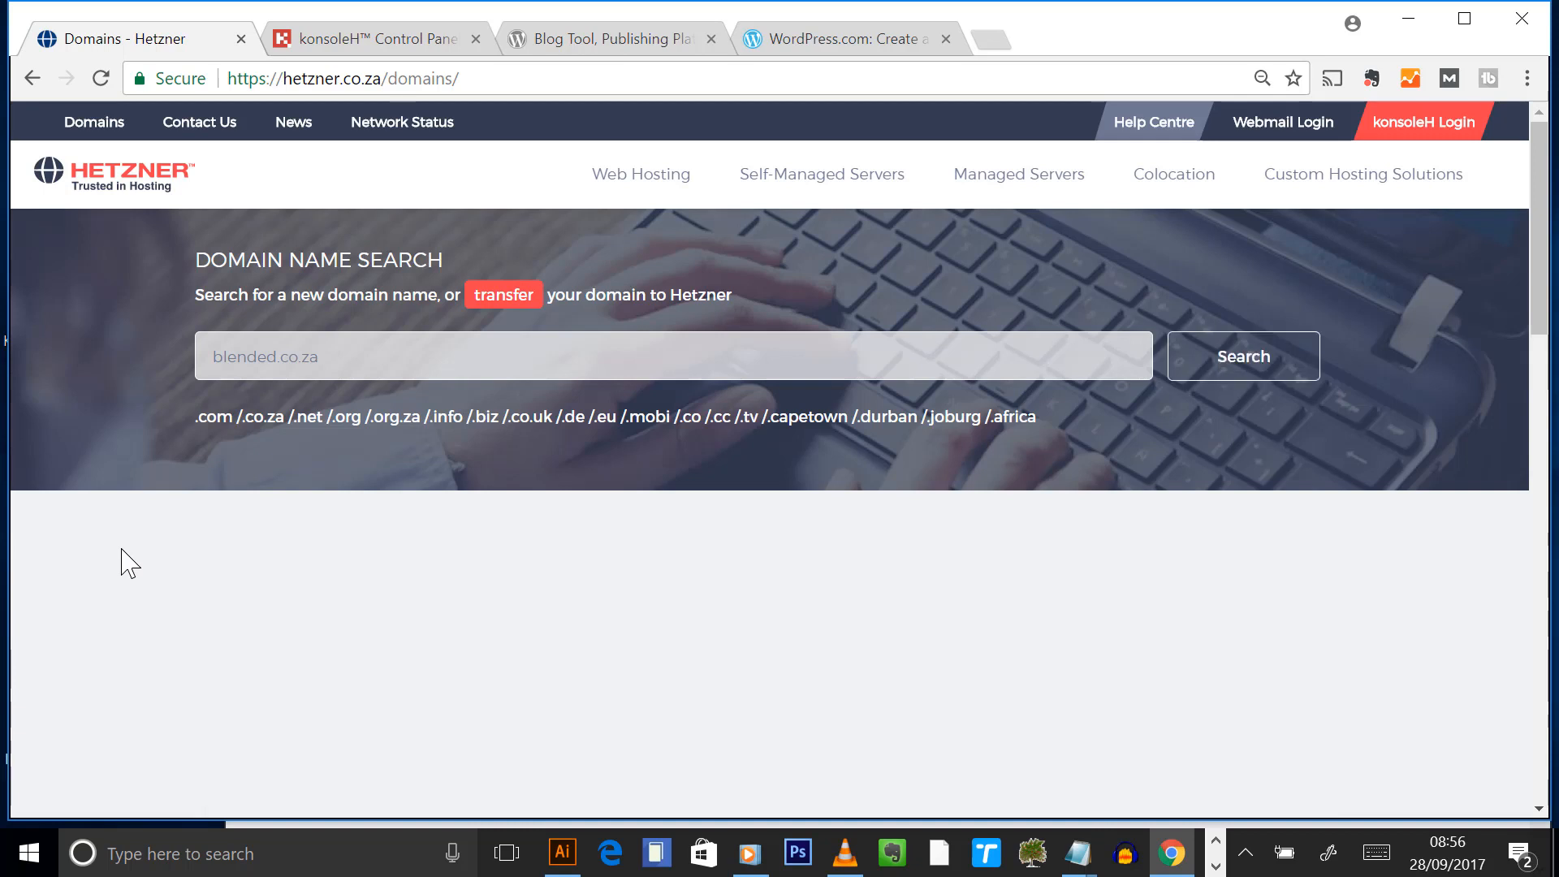
pyautogui.moveTo(514, 629); pyautogui.dragTo(163, 637)
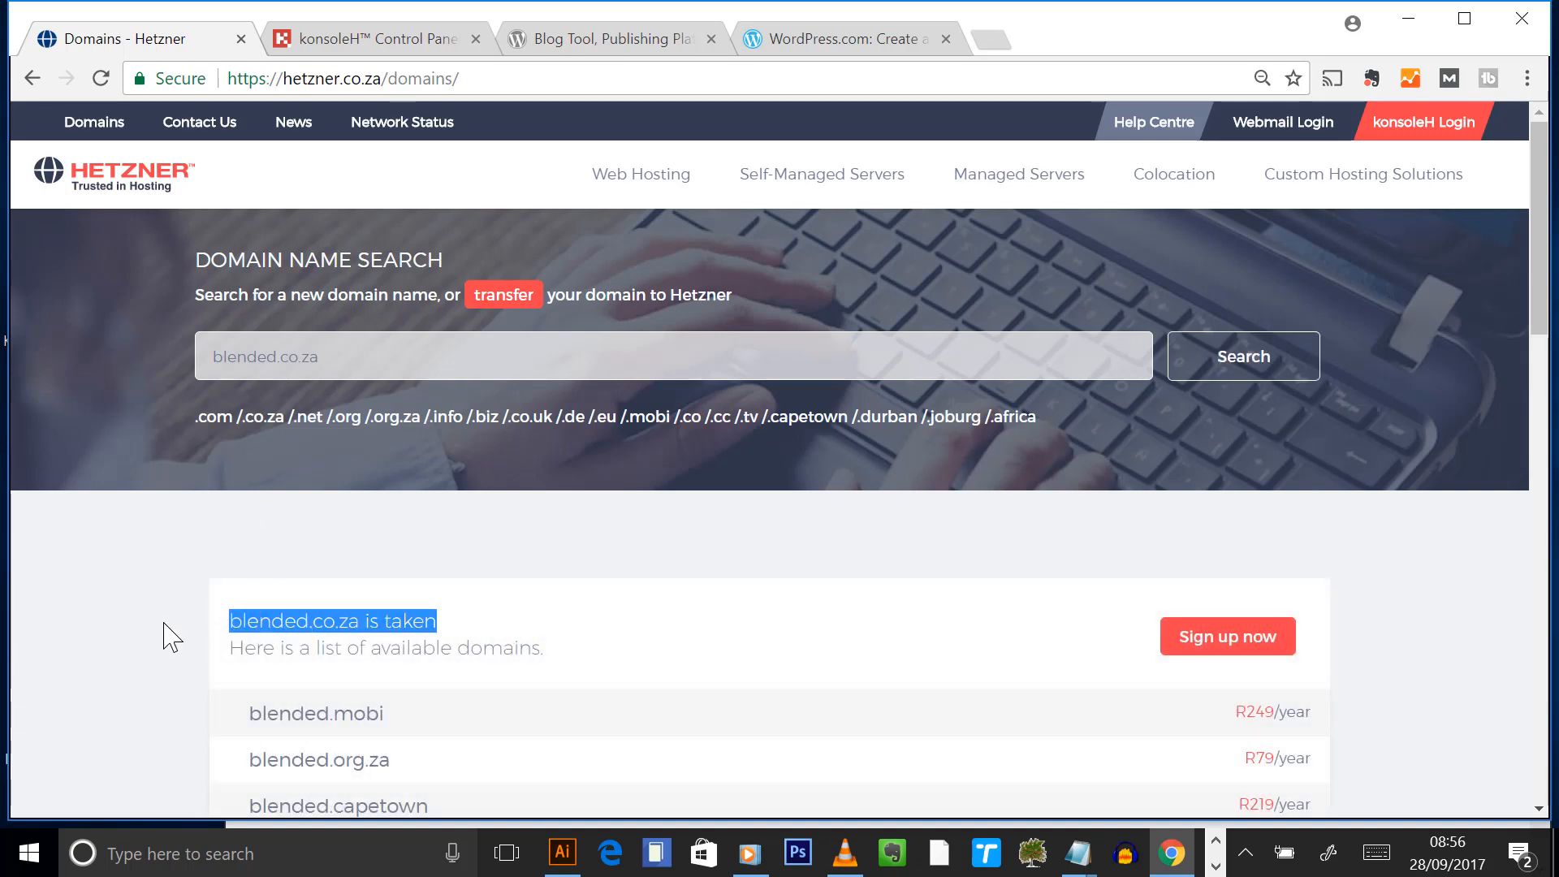
pyautogui.click(150, 656)
pyautogui.scroll(-5, 390, 626)
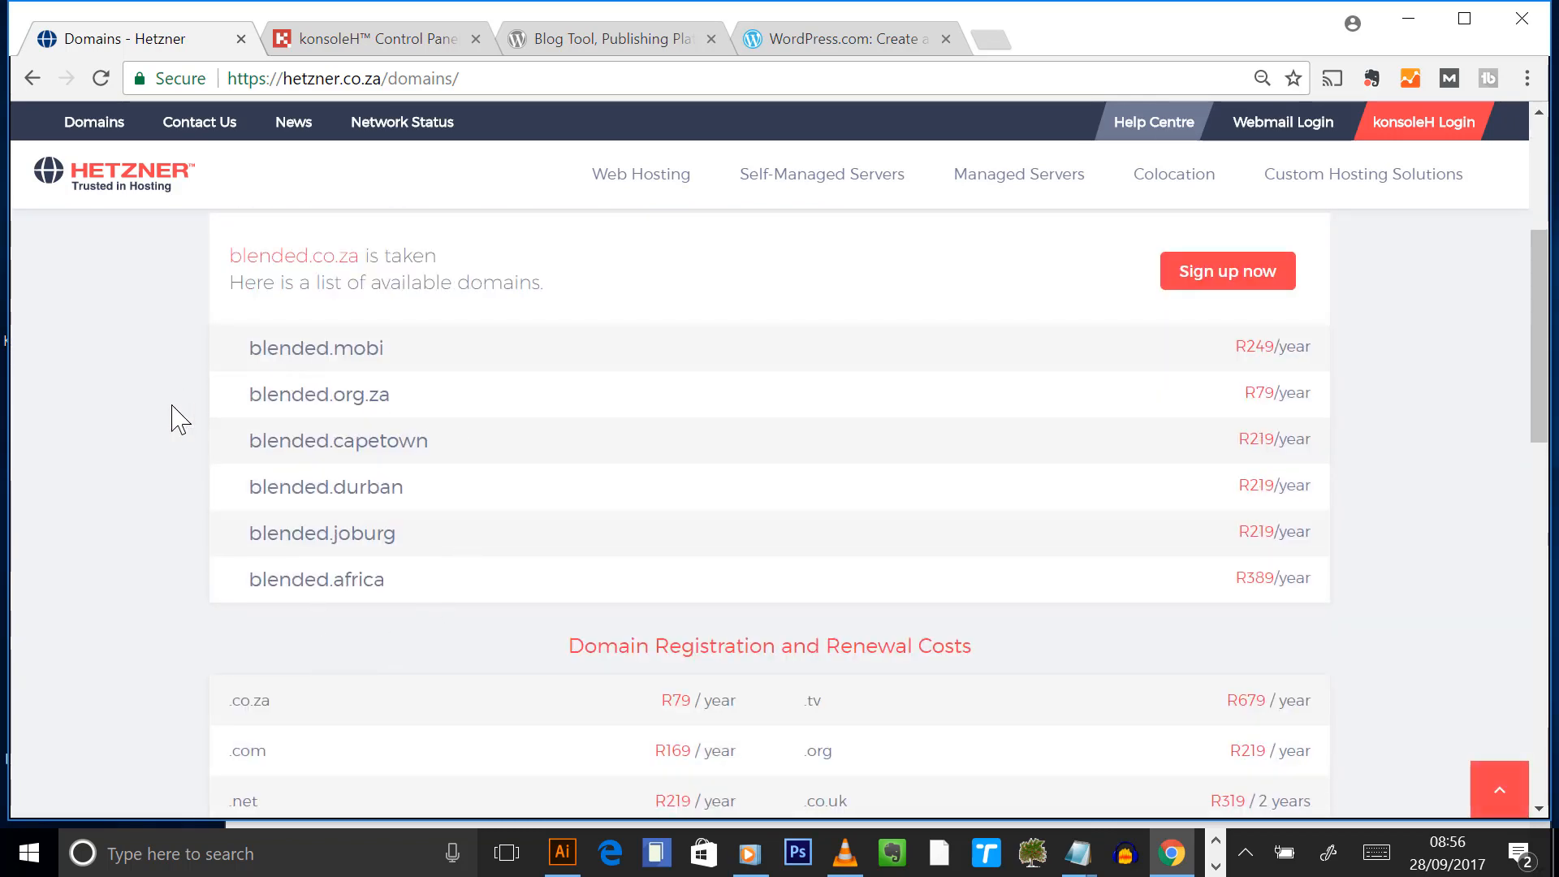
pyautogui.scroll(3, 174, 417)
pyautogui.scroll(2, 120, 448)
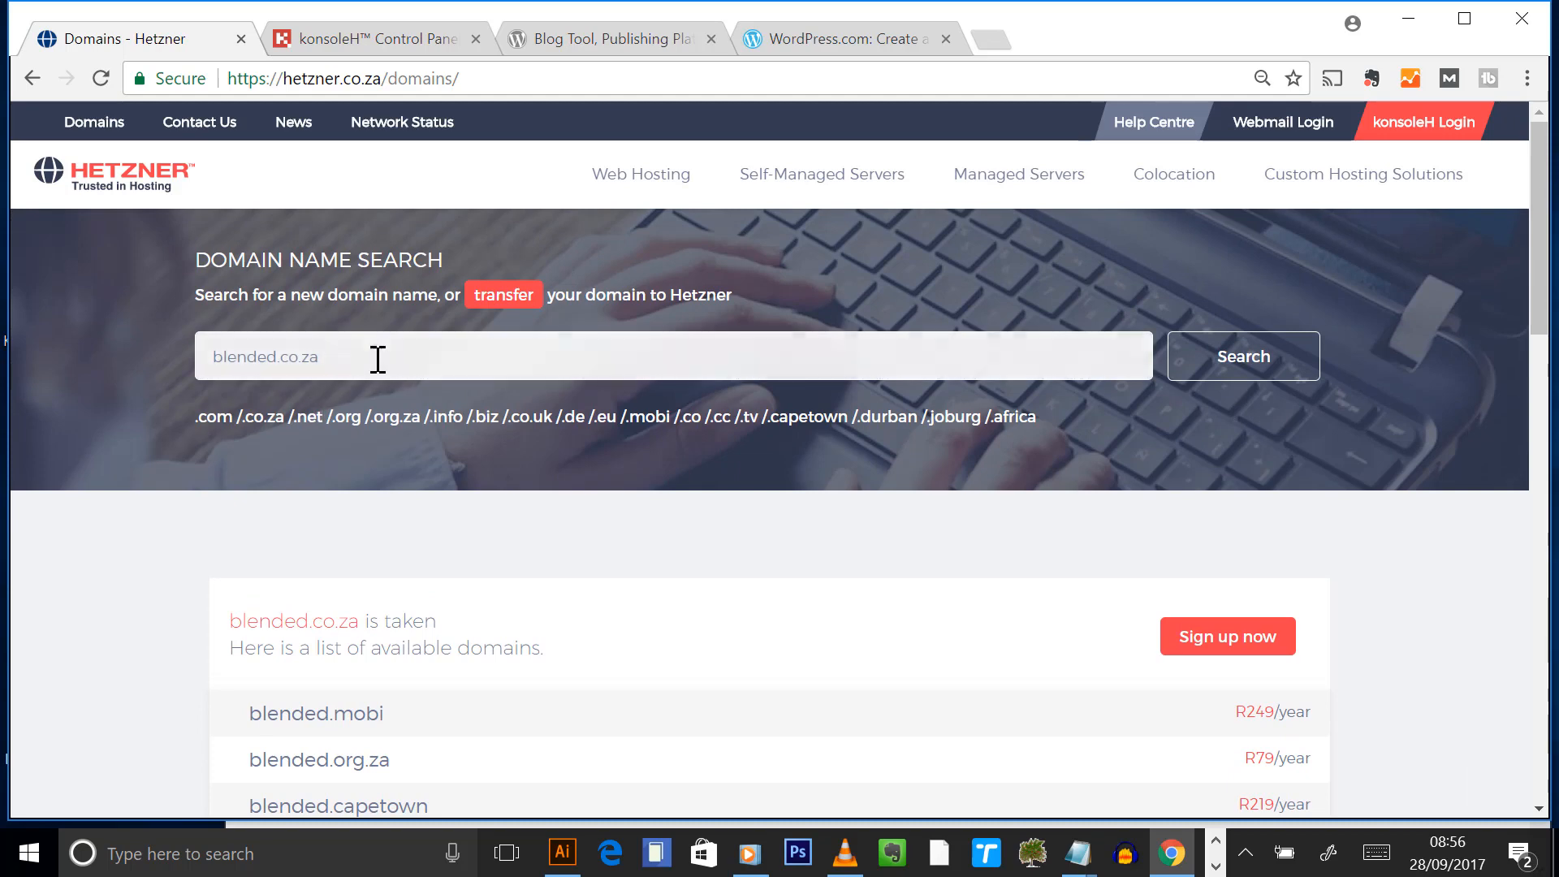
pyautogui.moveTo(376, 358); pyautogui.dragTo(4, 283)
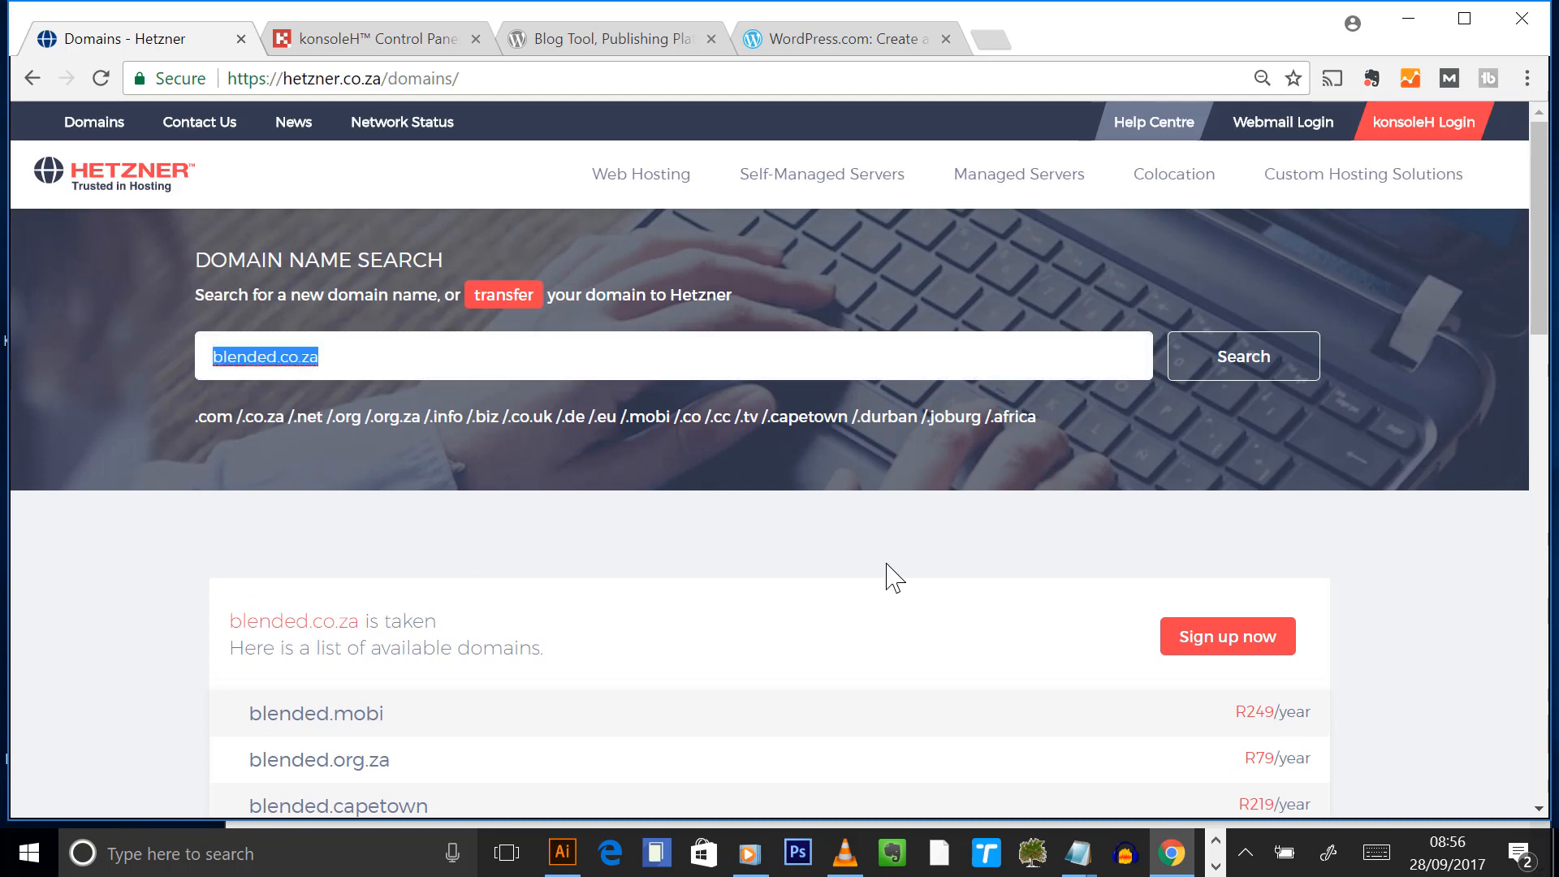
pyautogui.click(1237, 638)
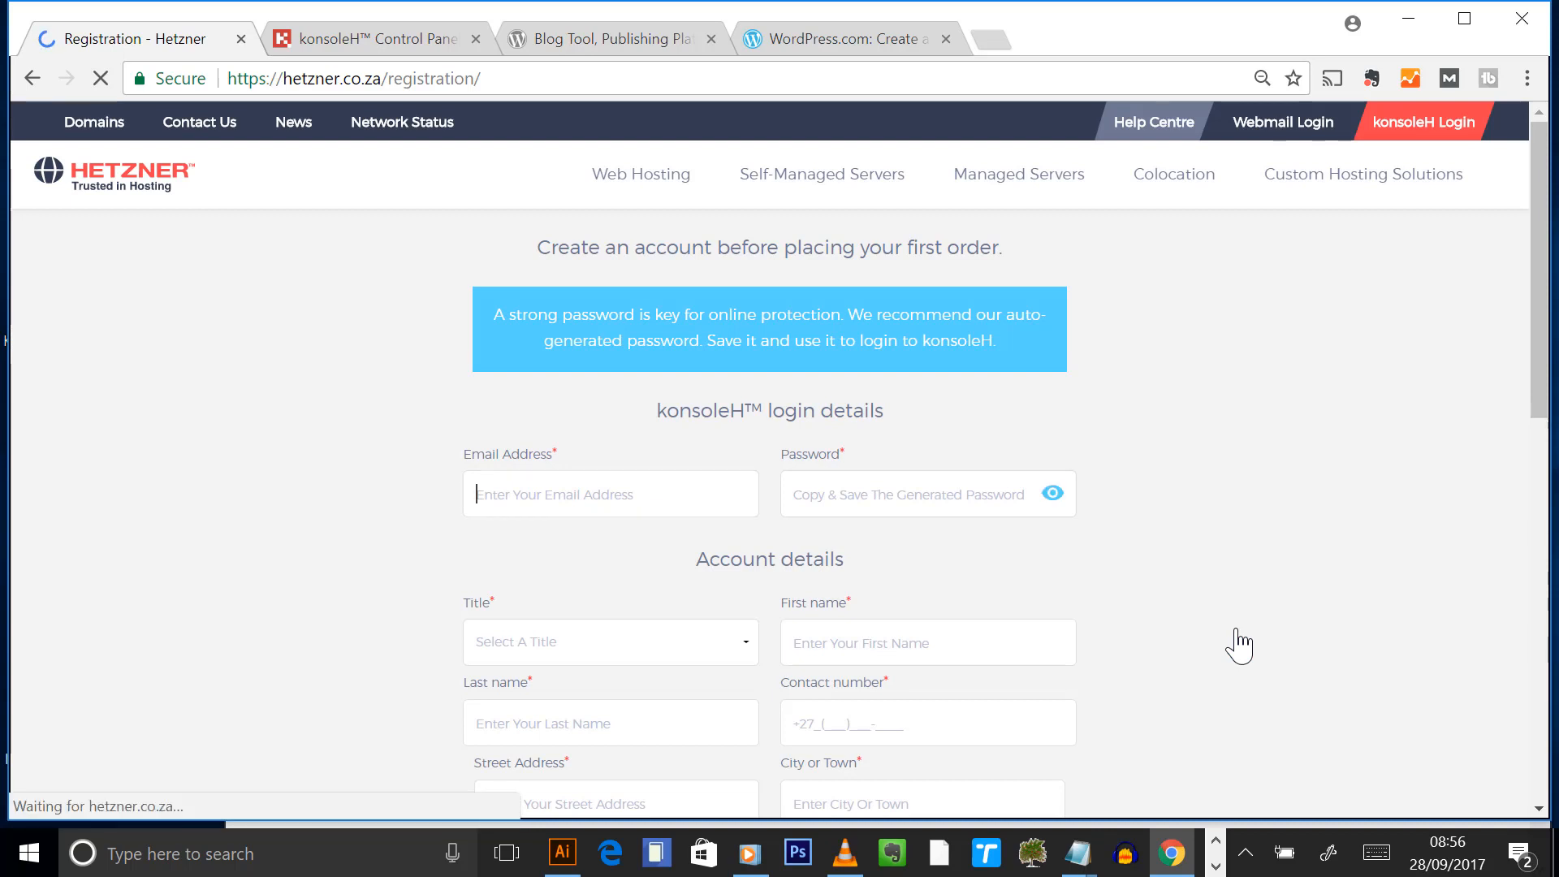
pyautogui.scroll(-3, 1159, 481)
pyautogui.scroll(2, 1190, 479)
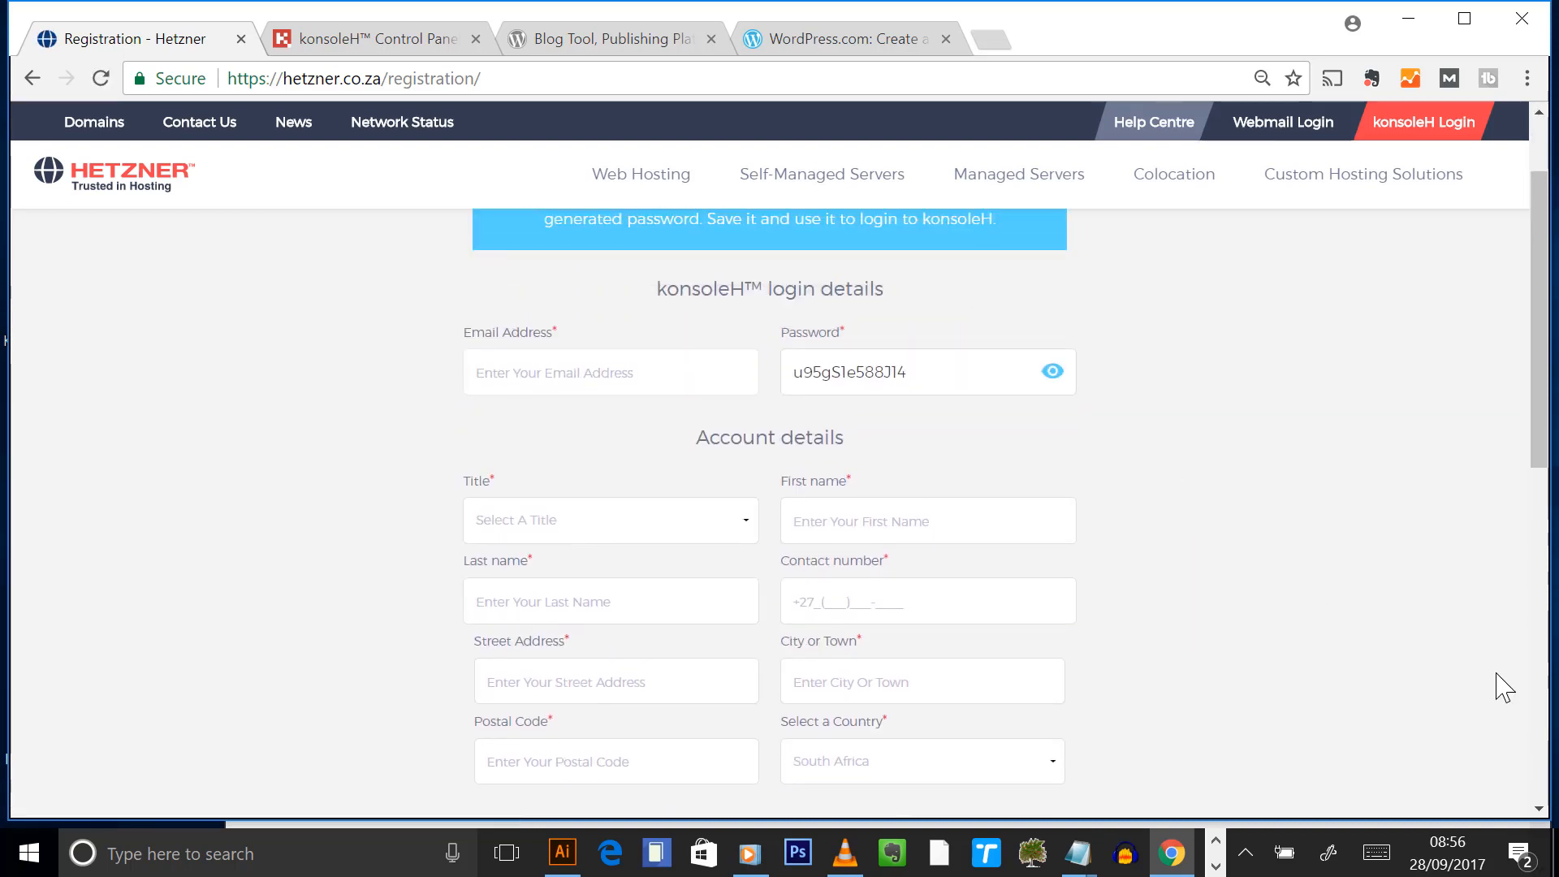
pyautogui.moveTo(1078, 852)
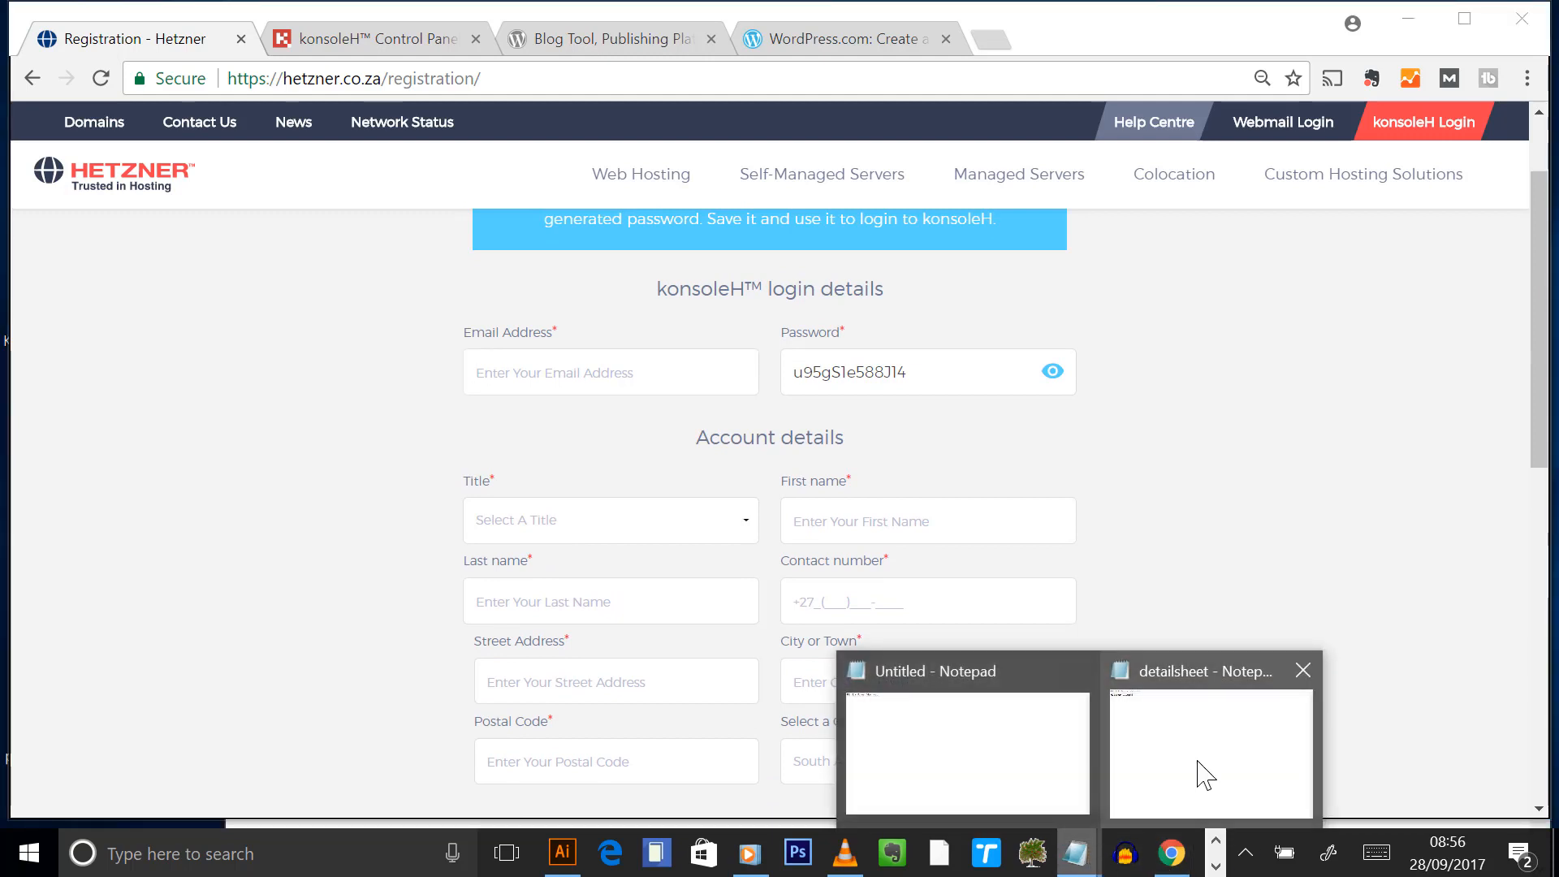
pyautogui.click(1040, 748)
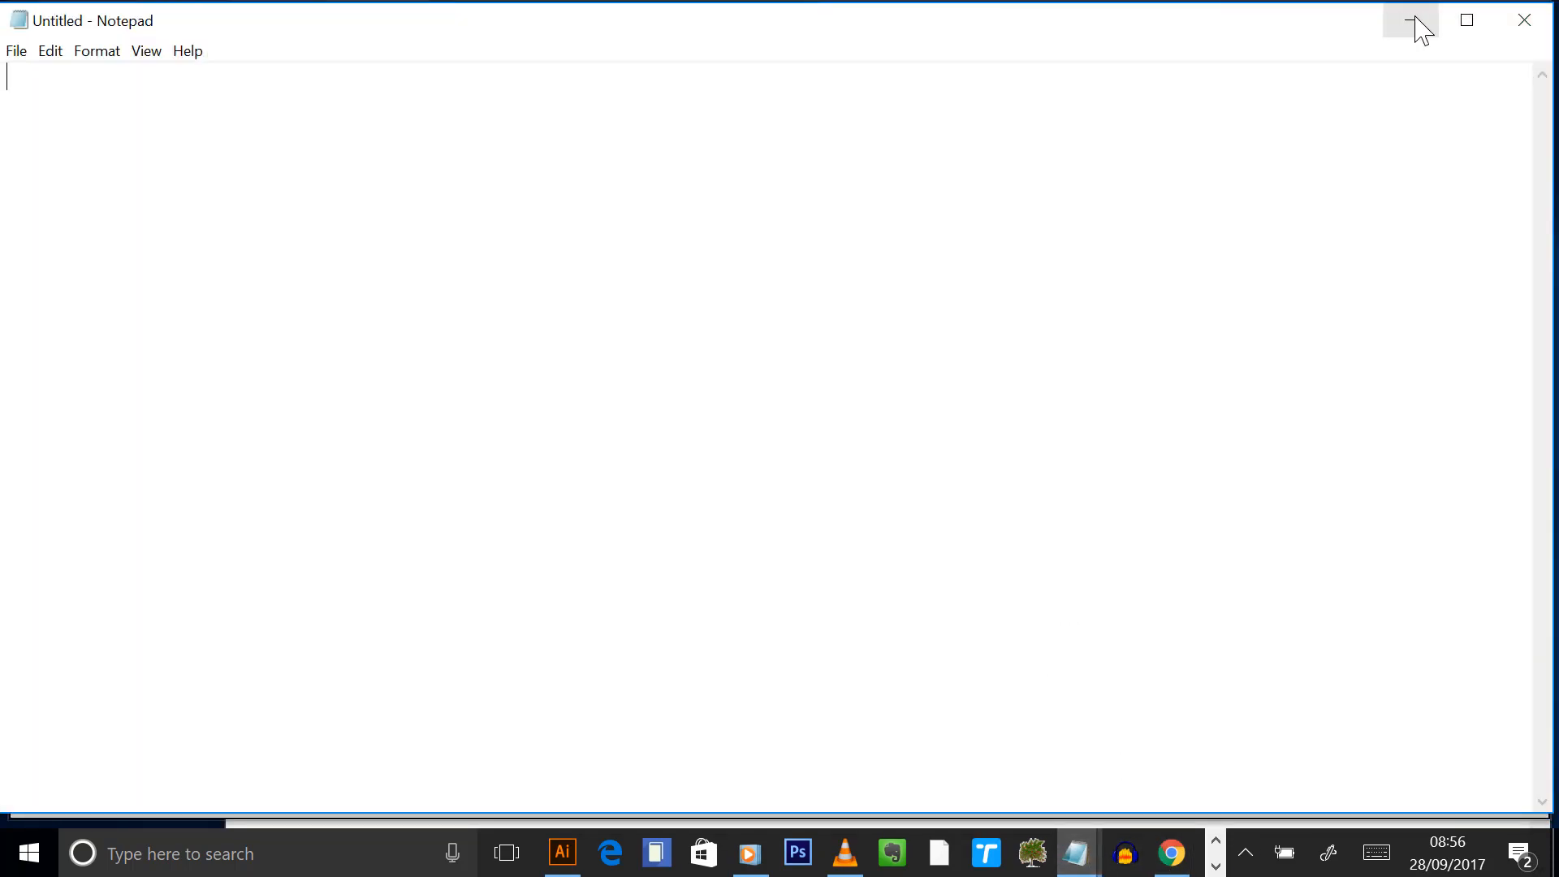
pyautogui.click(1413, 21)
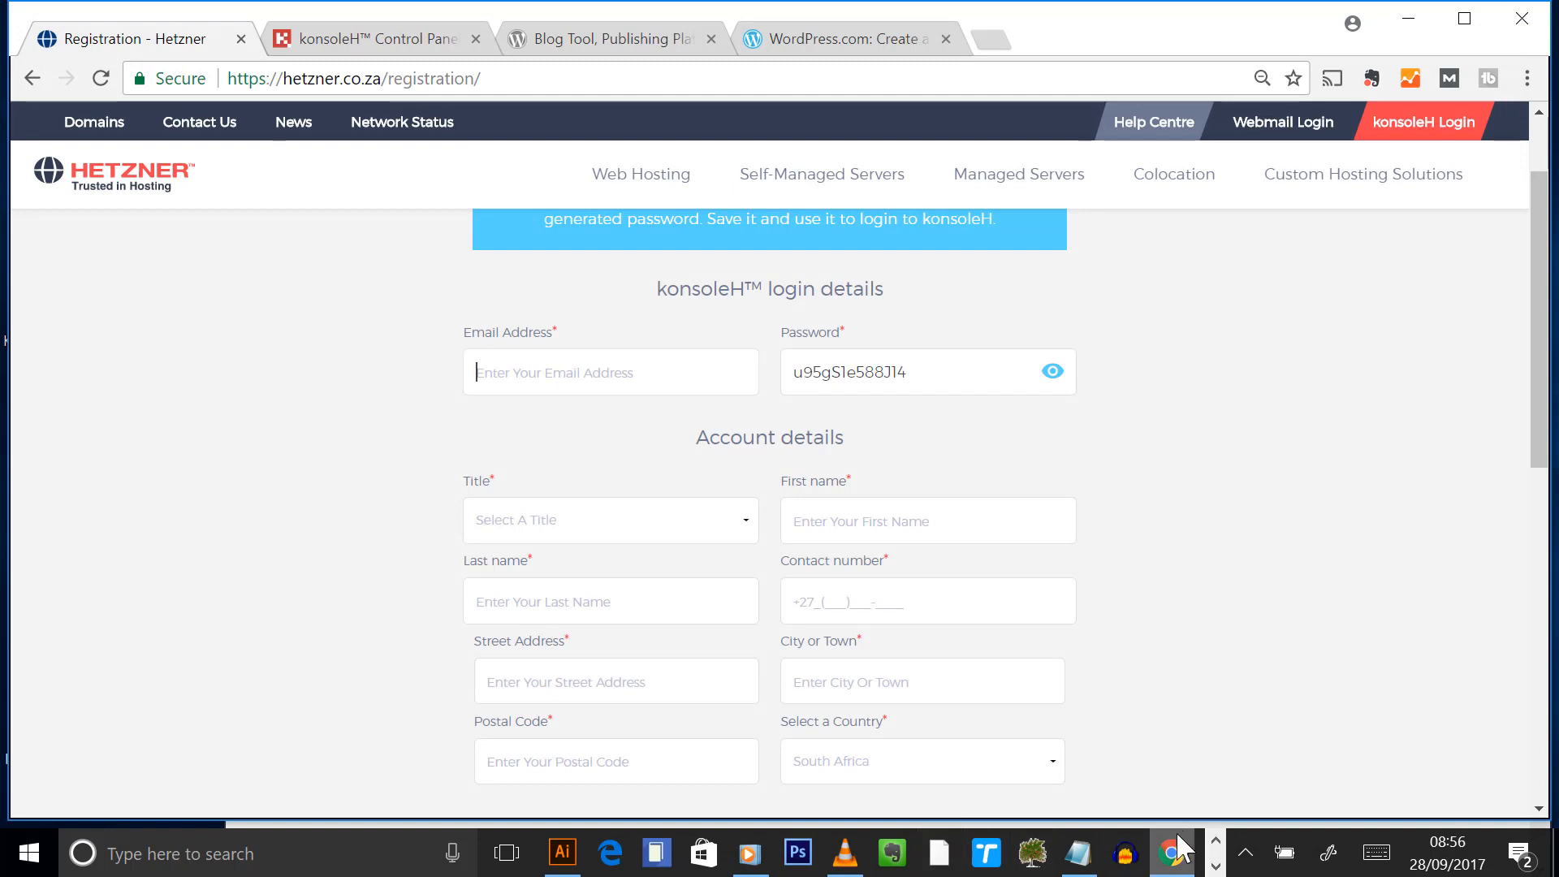
# - Open the Desktop Detailsheet file and select the Hetzner account number and password lines
pyautogui.click(1215, 865)
pyautogui.click(811, 853)
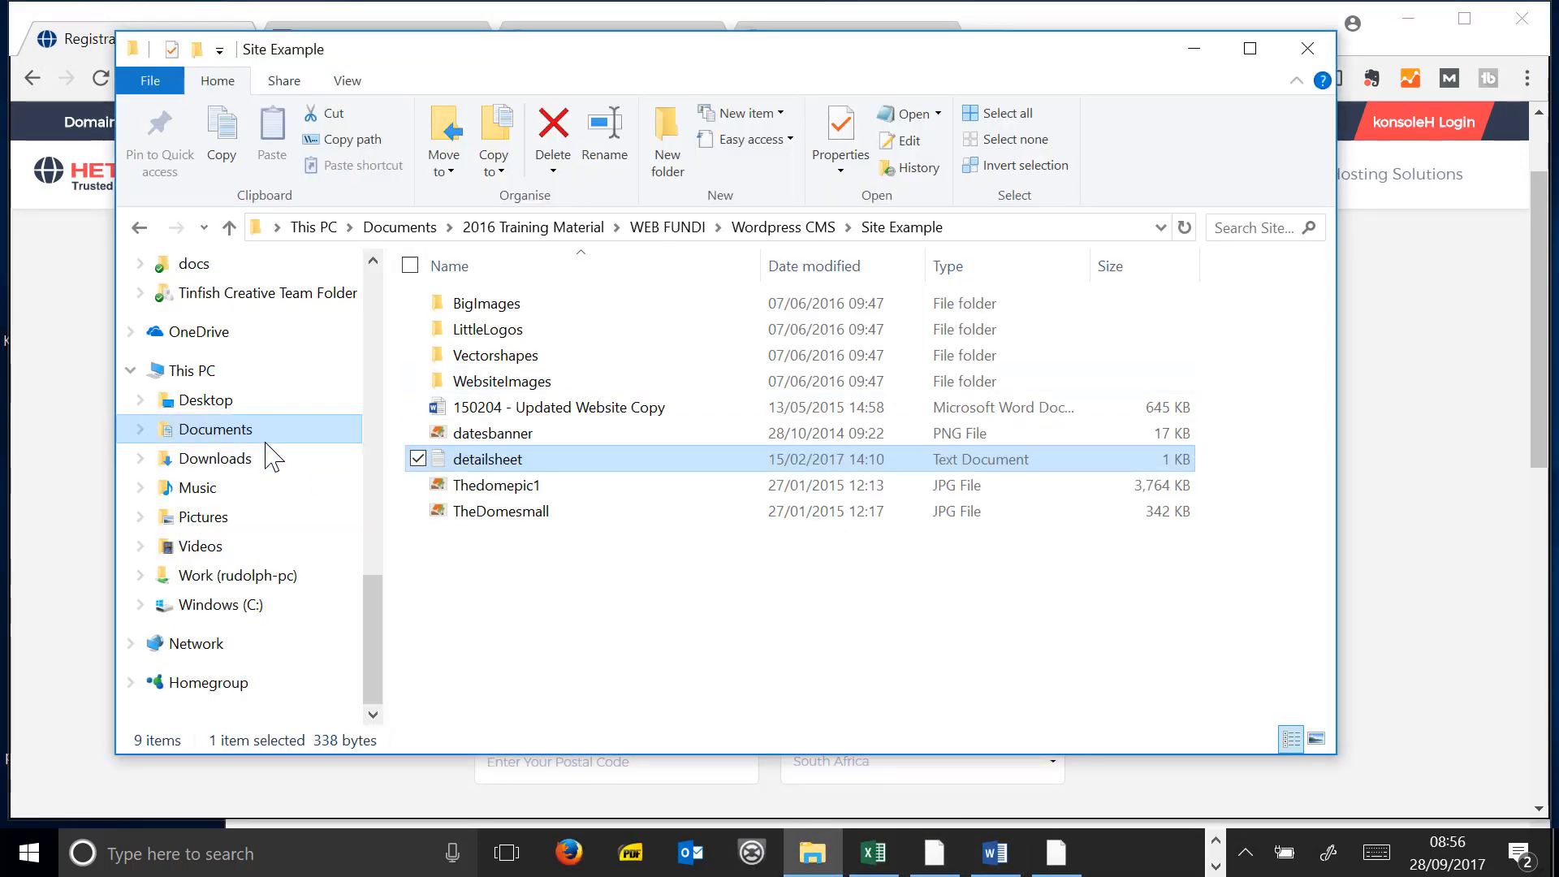
pyautogui.click(213, 401)
pyautogui.scroll(-3, 802, 538)
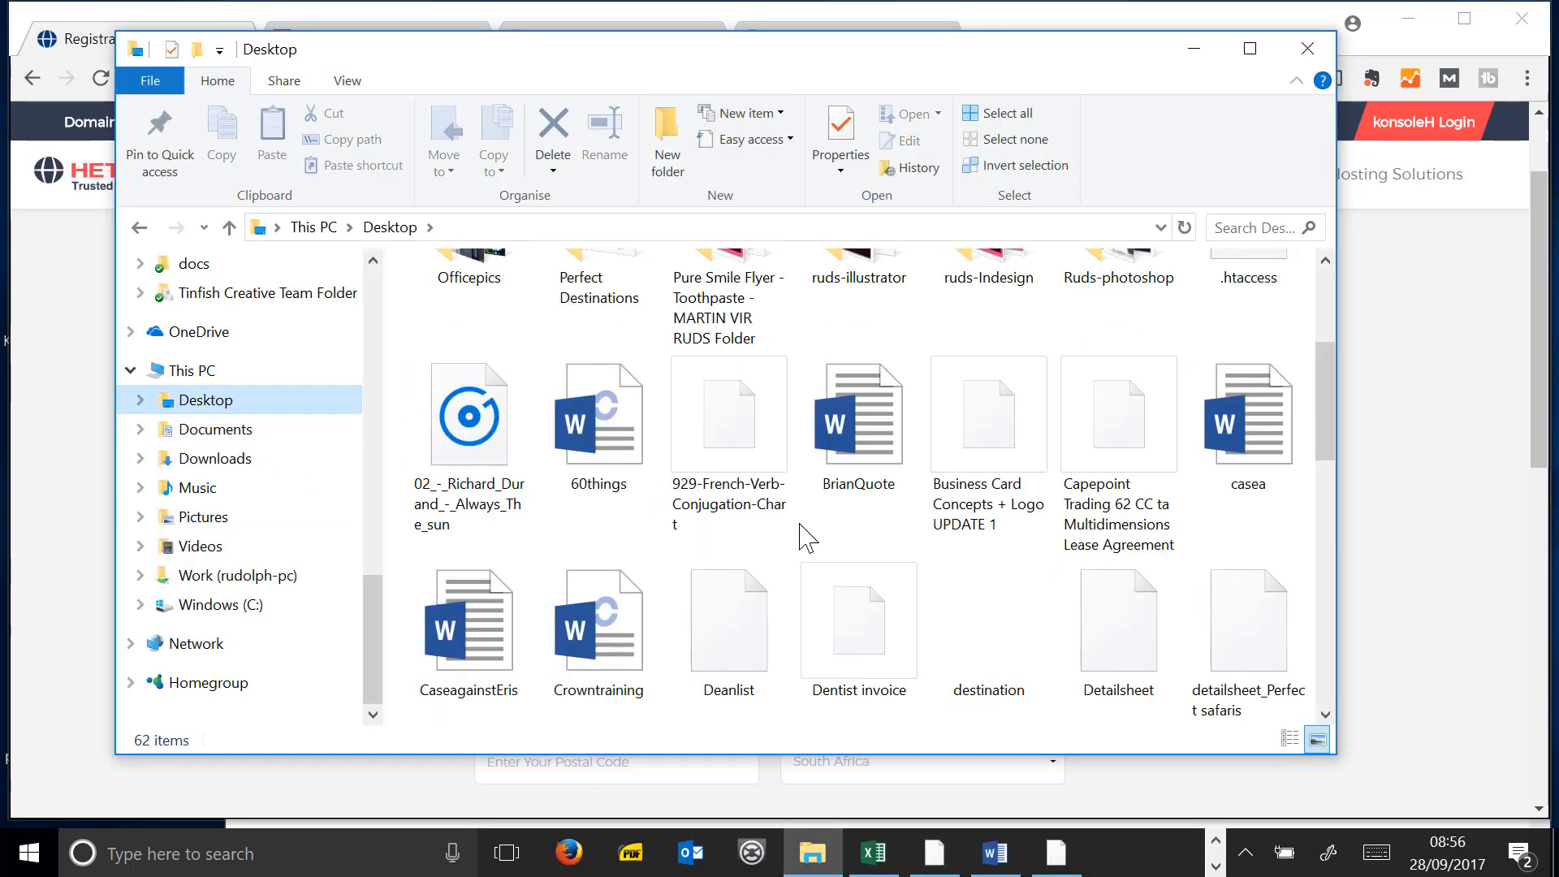
pyautogui.scroll(-3, 909, 491)
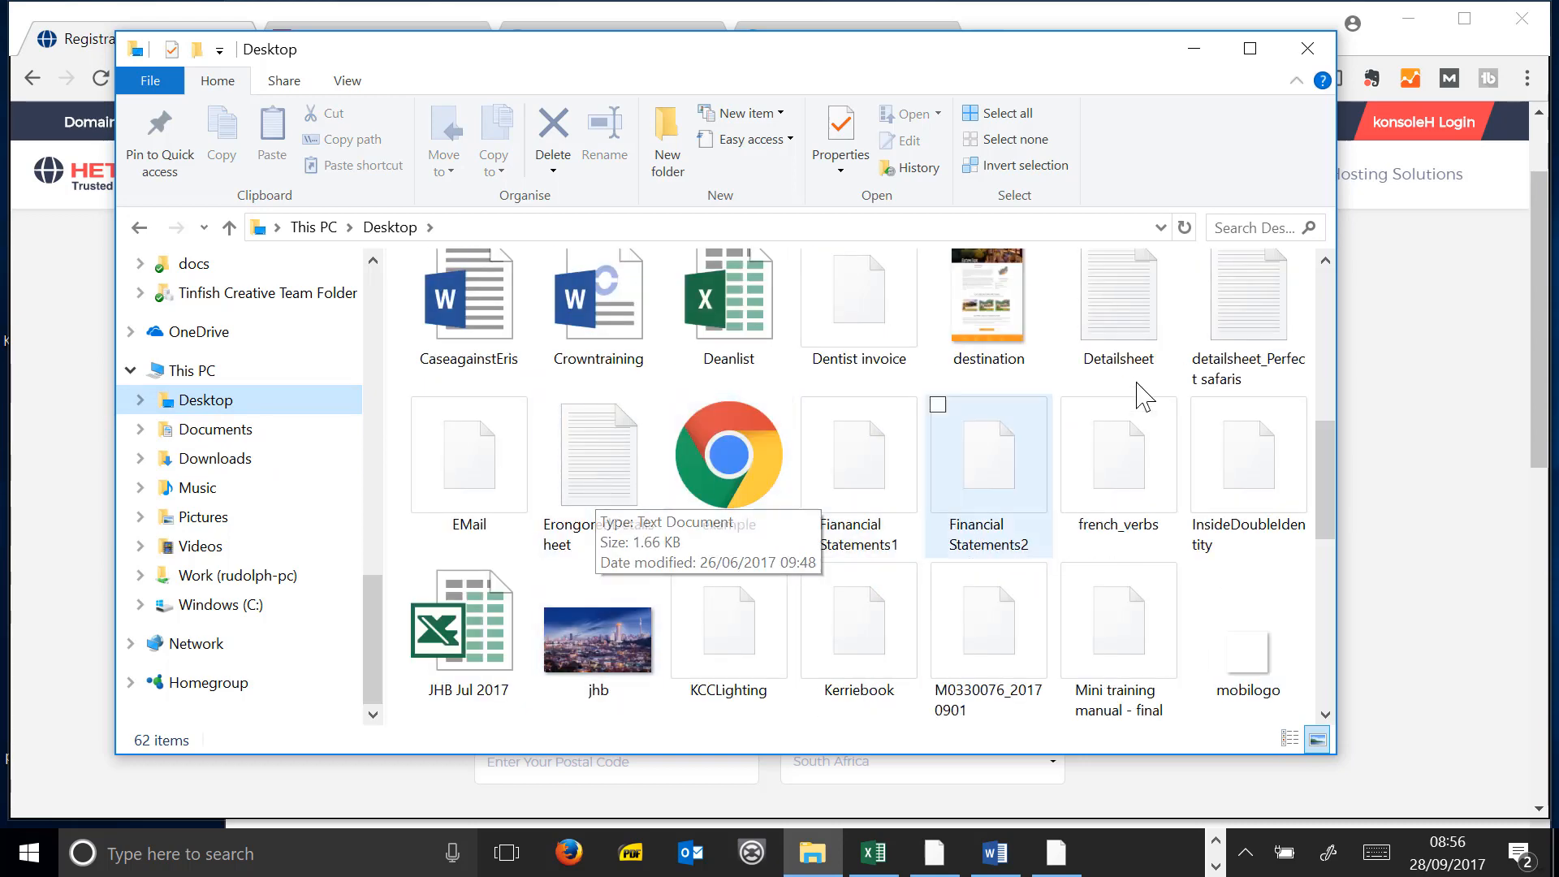
pyautogui.doubleClick(1156, 328)
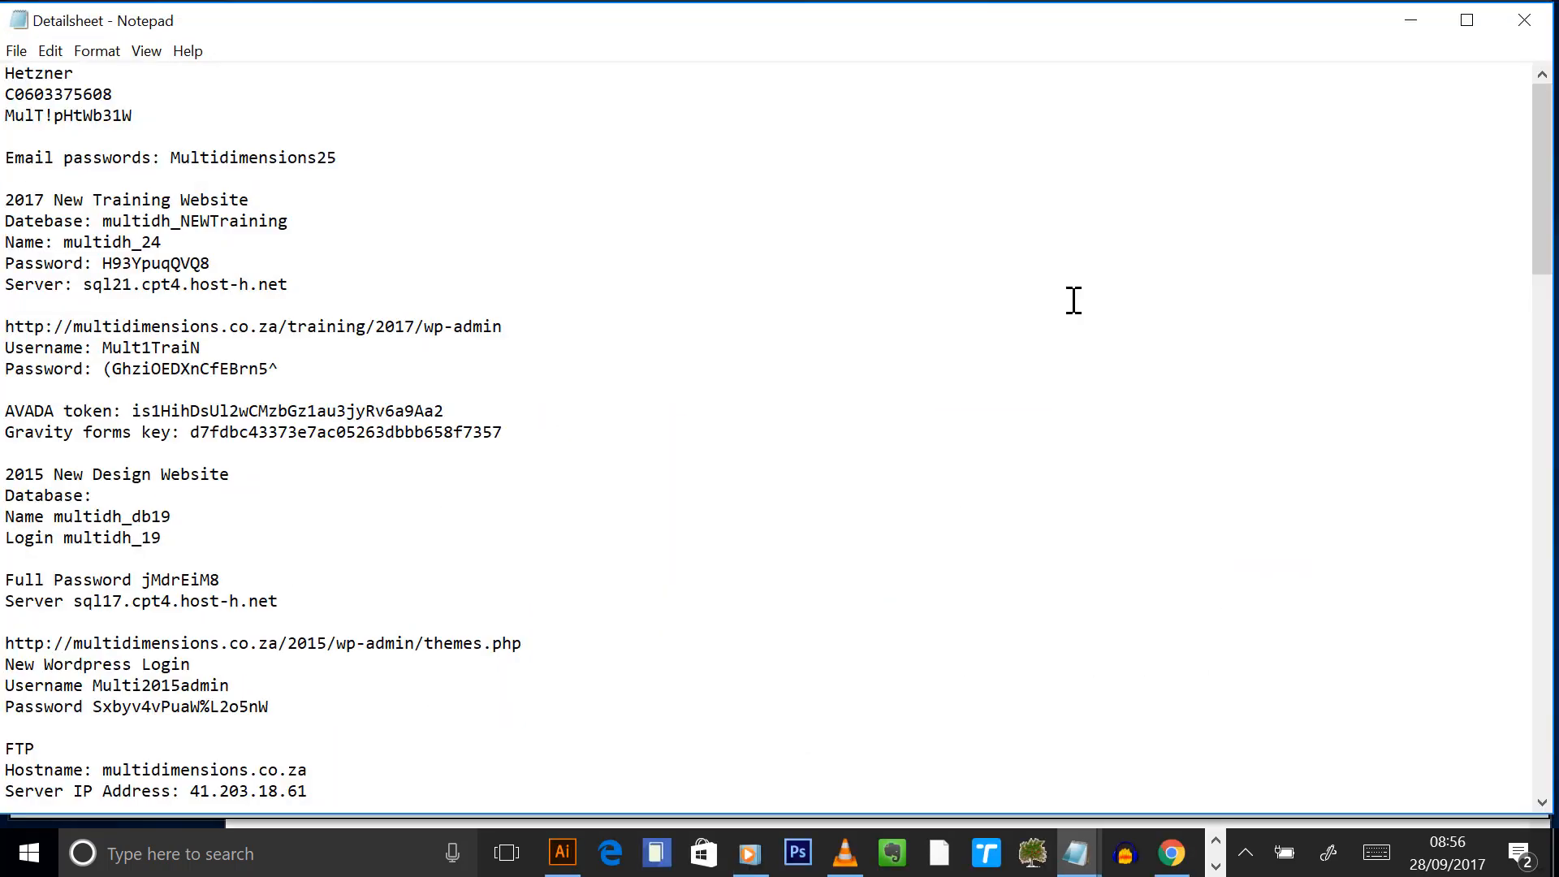
pyautogui.moveTo(88, 106); pyautogui.dragTo(3, 89)
pyautogui.hotkey('ctrl', 'c')
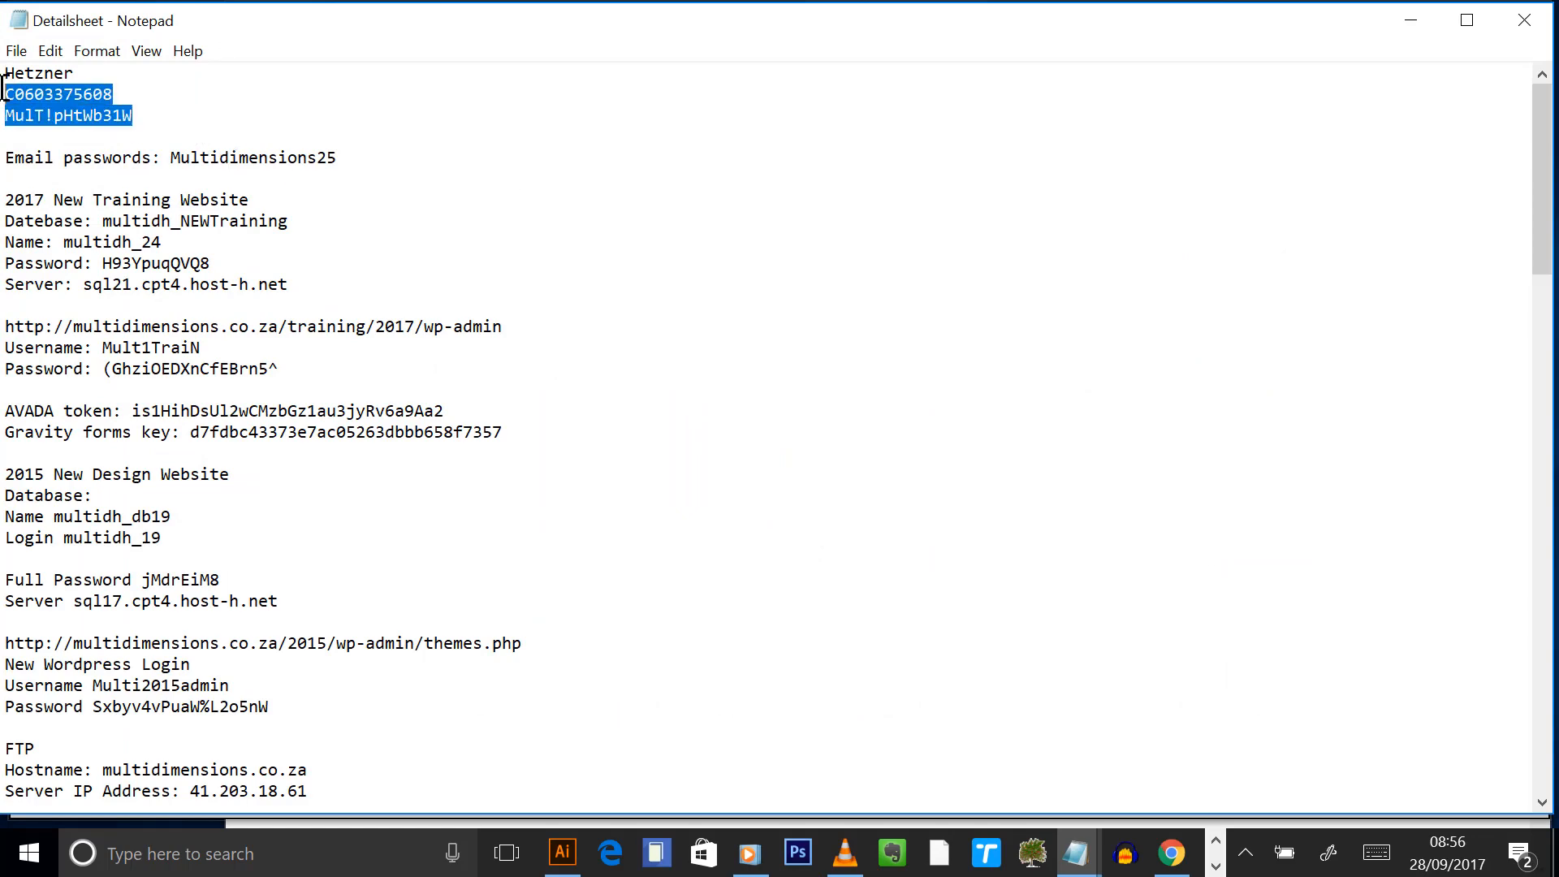
# - Paste the account number and password under the Hetzner account heading in the new notes
pyautogui.click(1409, 25)
pyautogui.click(1372, 313)
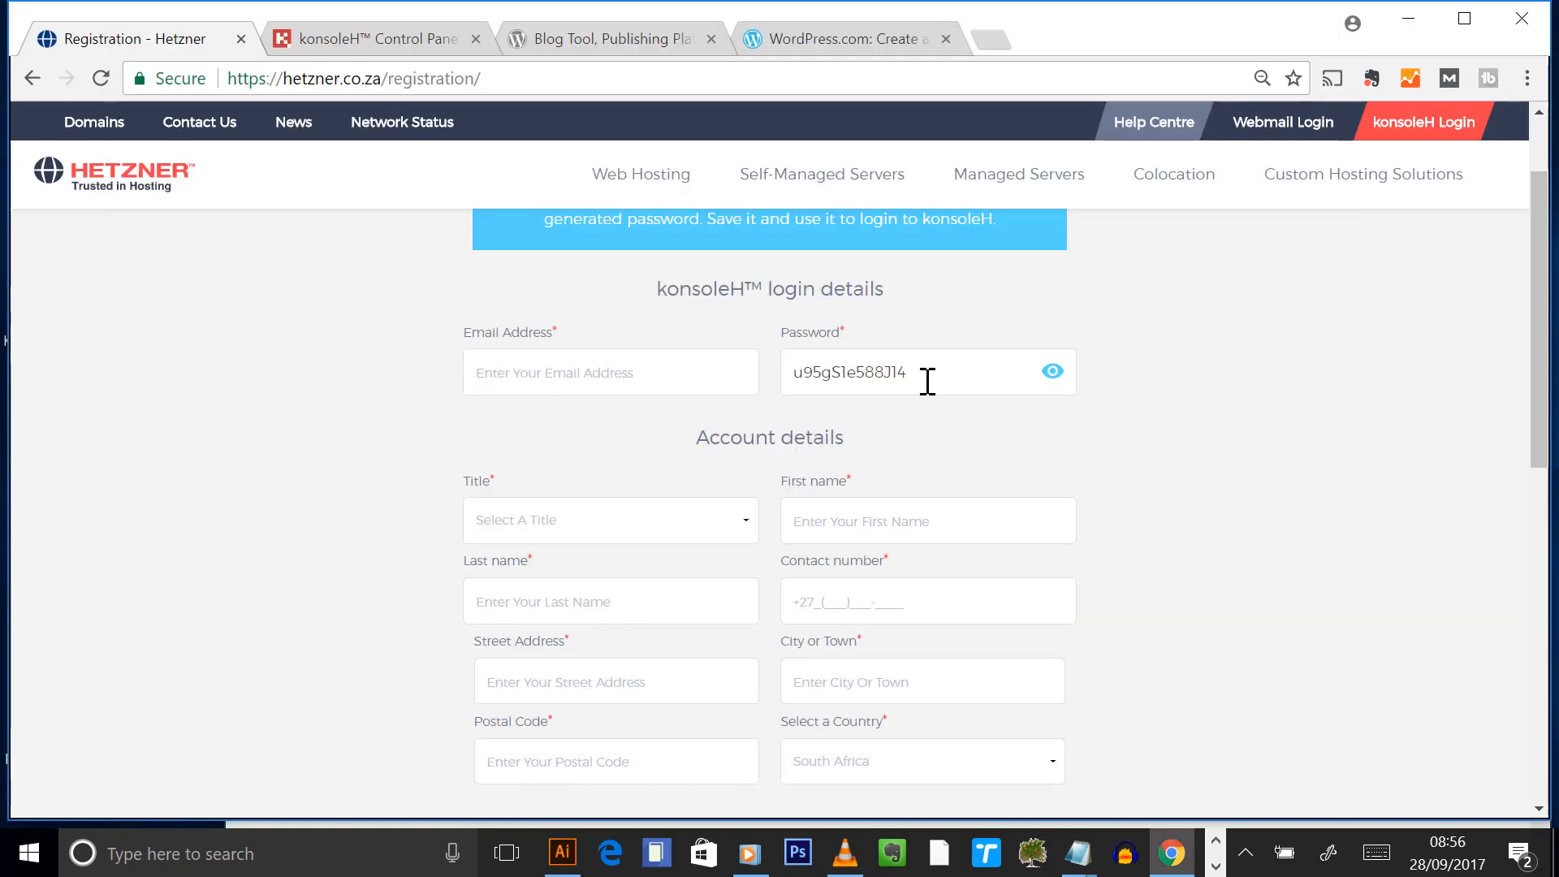
pyautogui.scroll(2, 1348, 207)
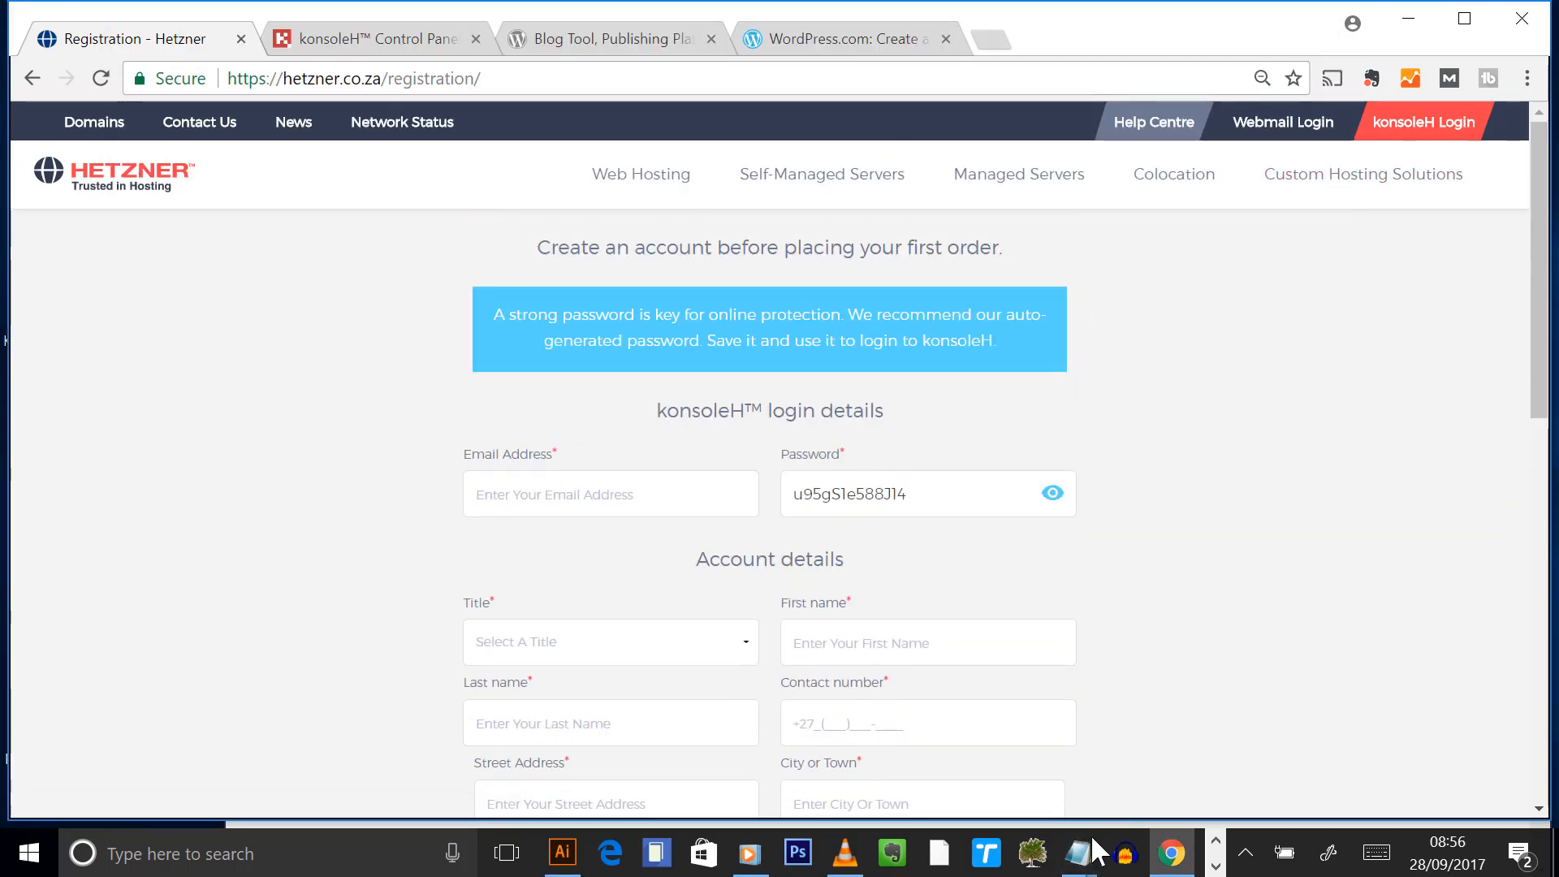
pyautogui.moveTo(1077, 852)
pyautogui.click(956, 776)
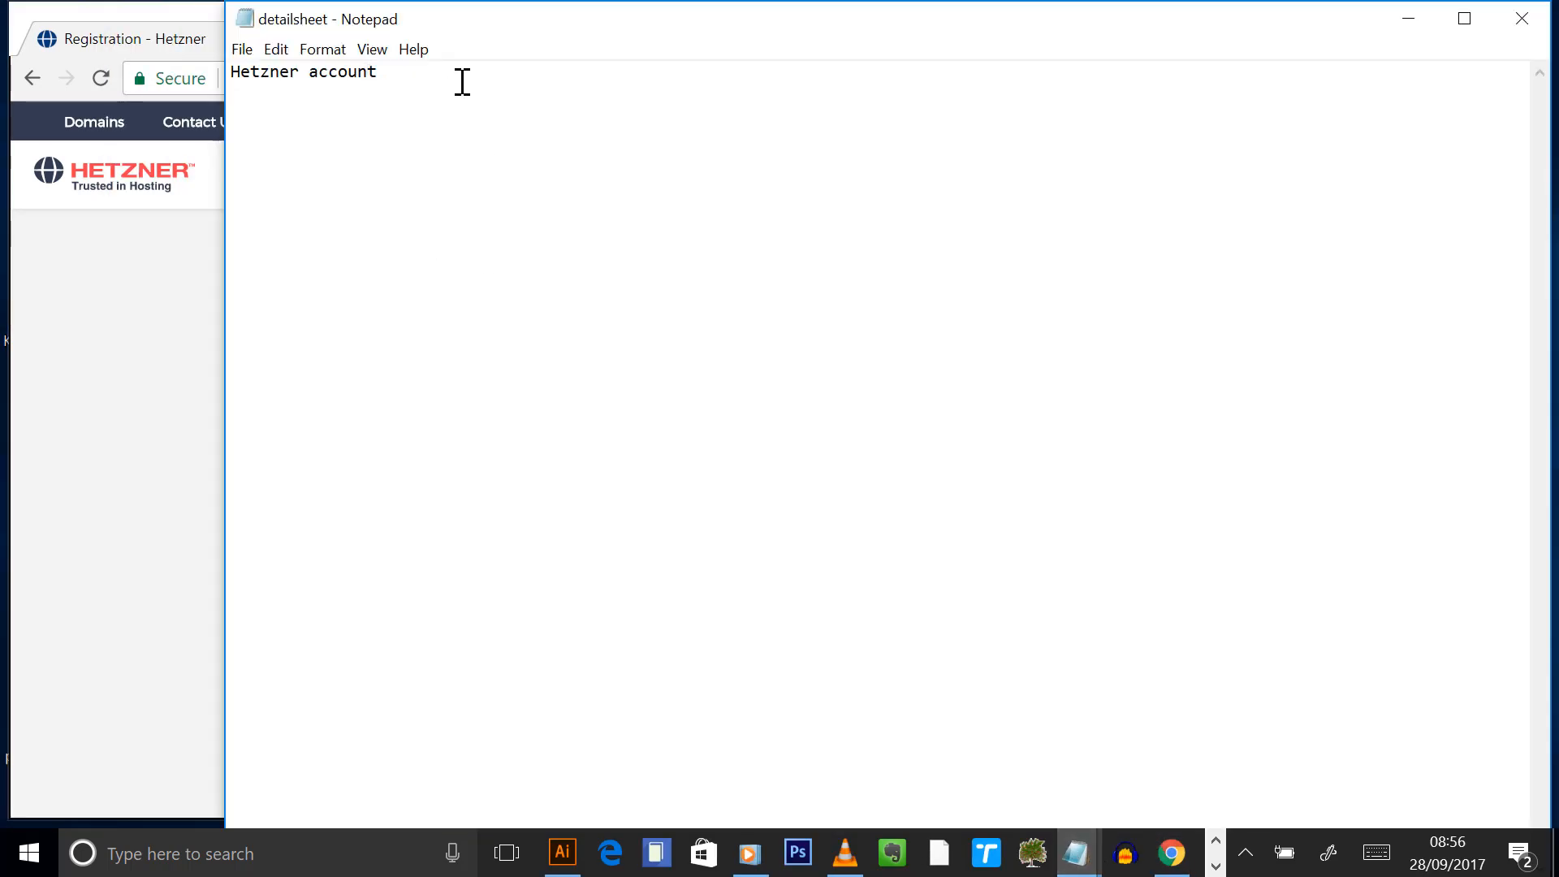
pyautogui.hotkey('ctrl', 'v')
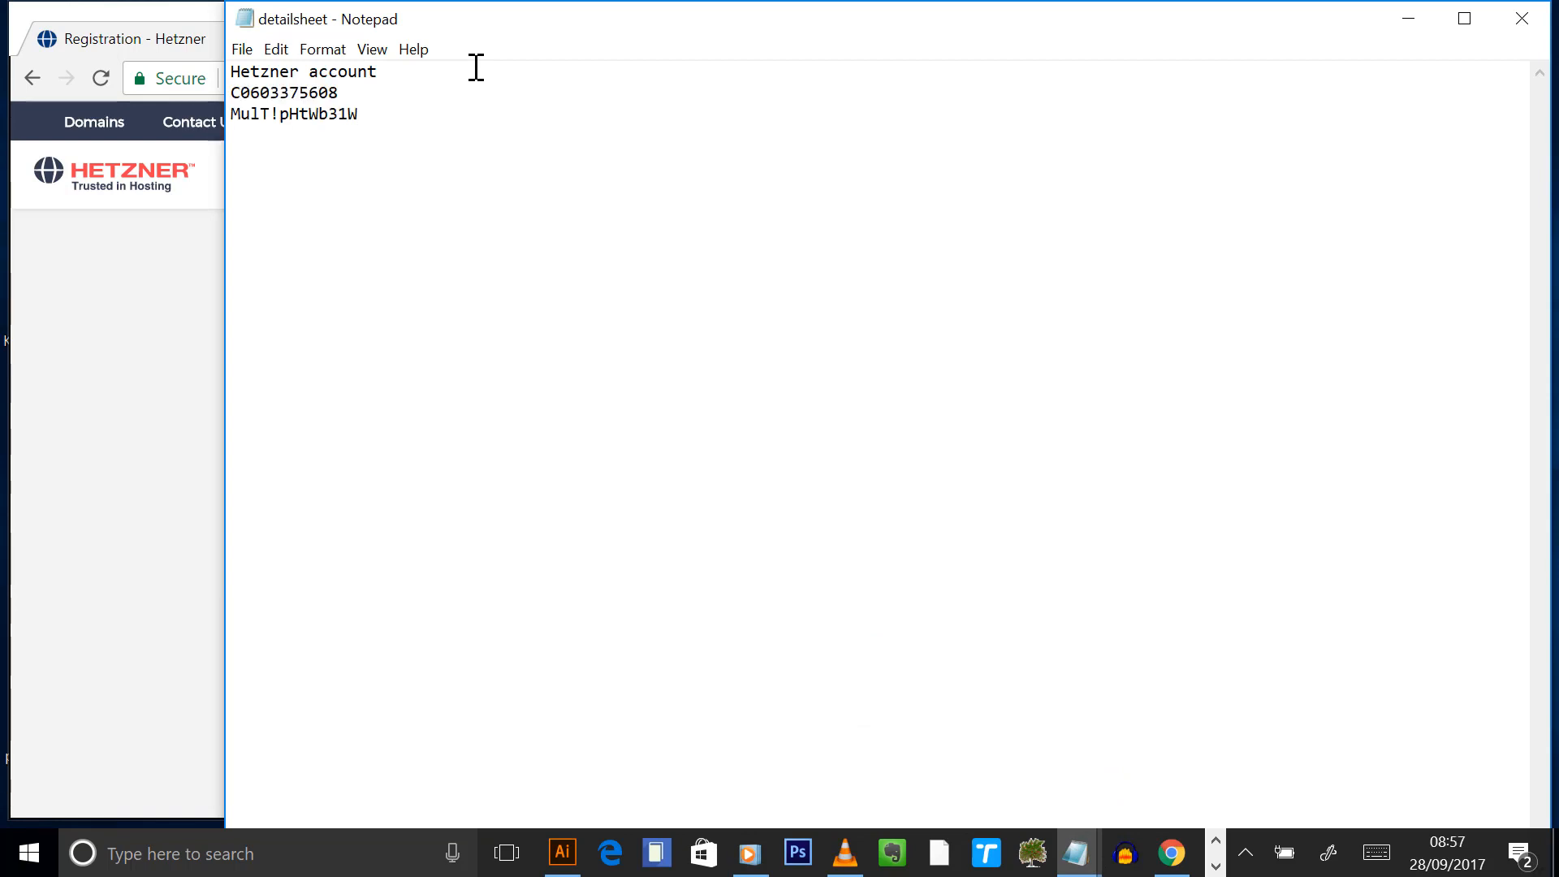
pyautogui.press('Return')
pyautogui.press('Return')
# - Select the account number line and open the konsoleH login in a new tab
pyautogui.moveTo(349, 91); pyautogui.dragTo(136, 87)
pyautogui.click(11, 351)
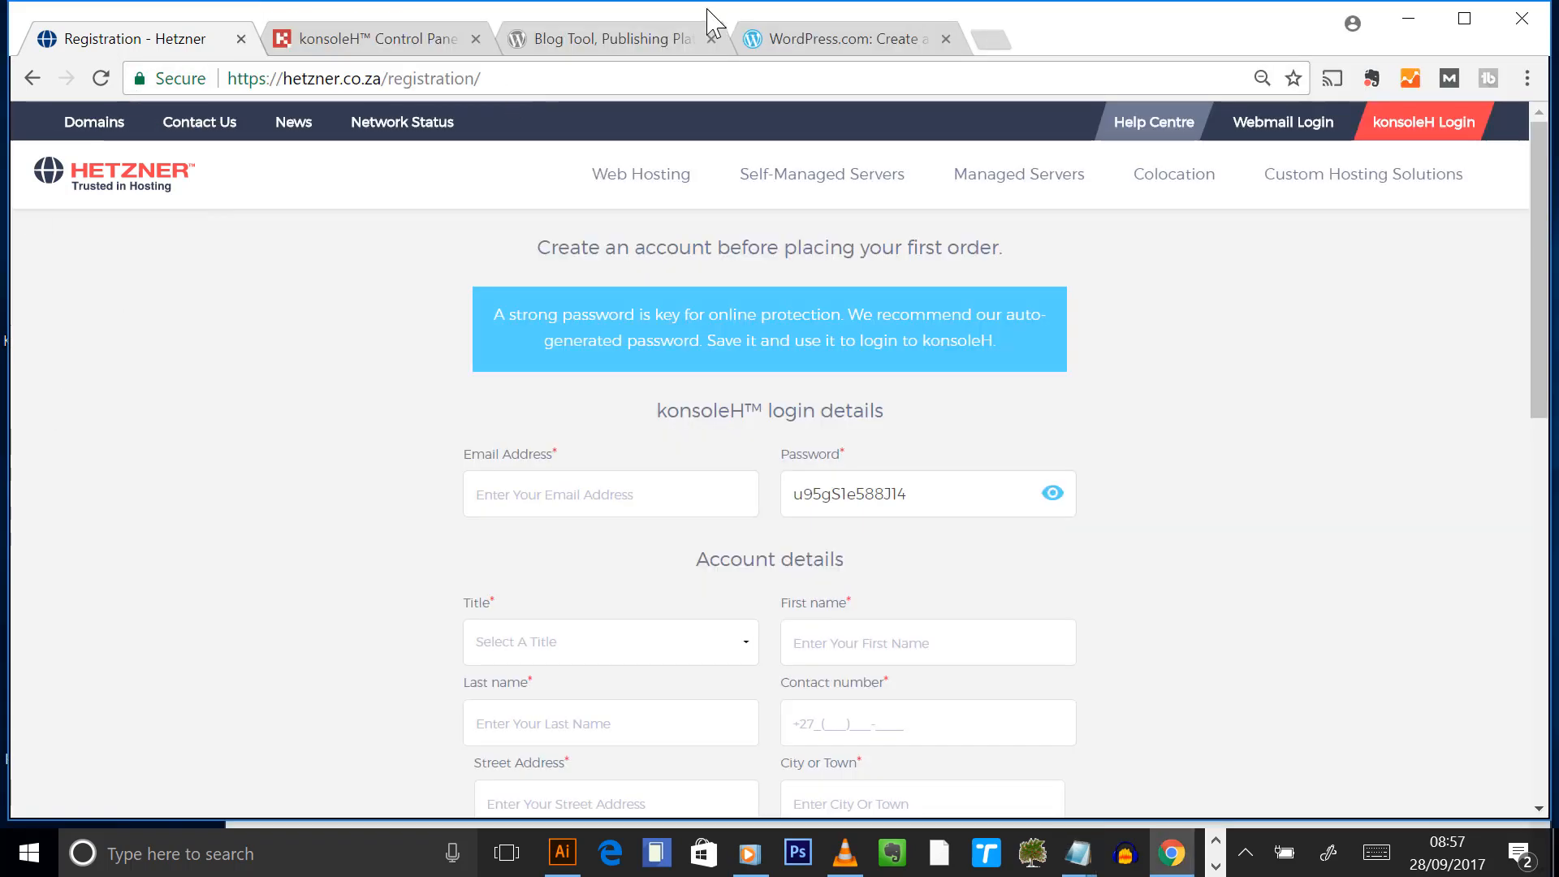
pyautogui.click(1438, 129)
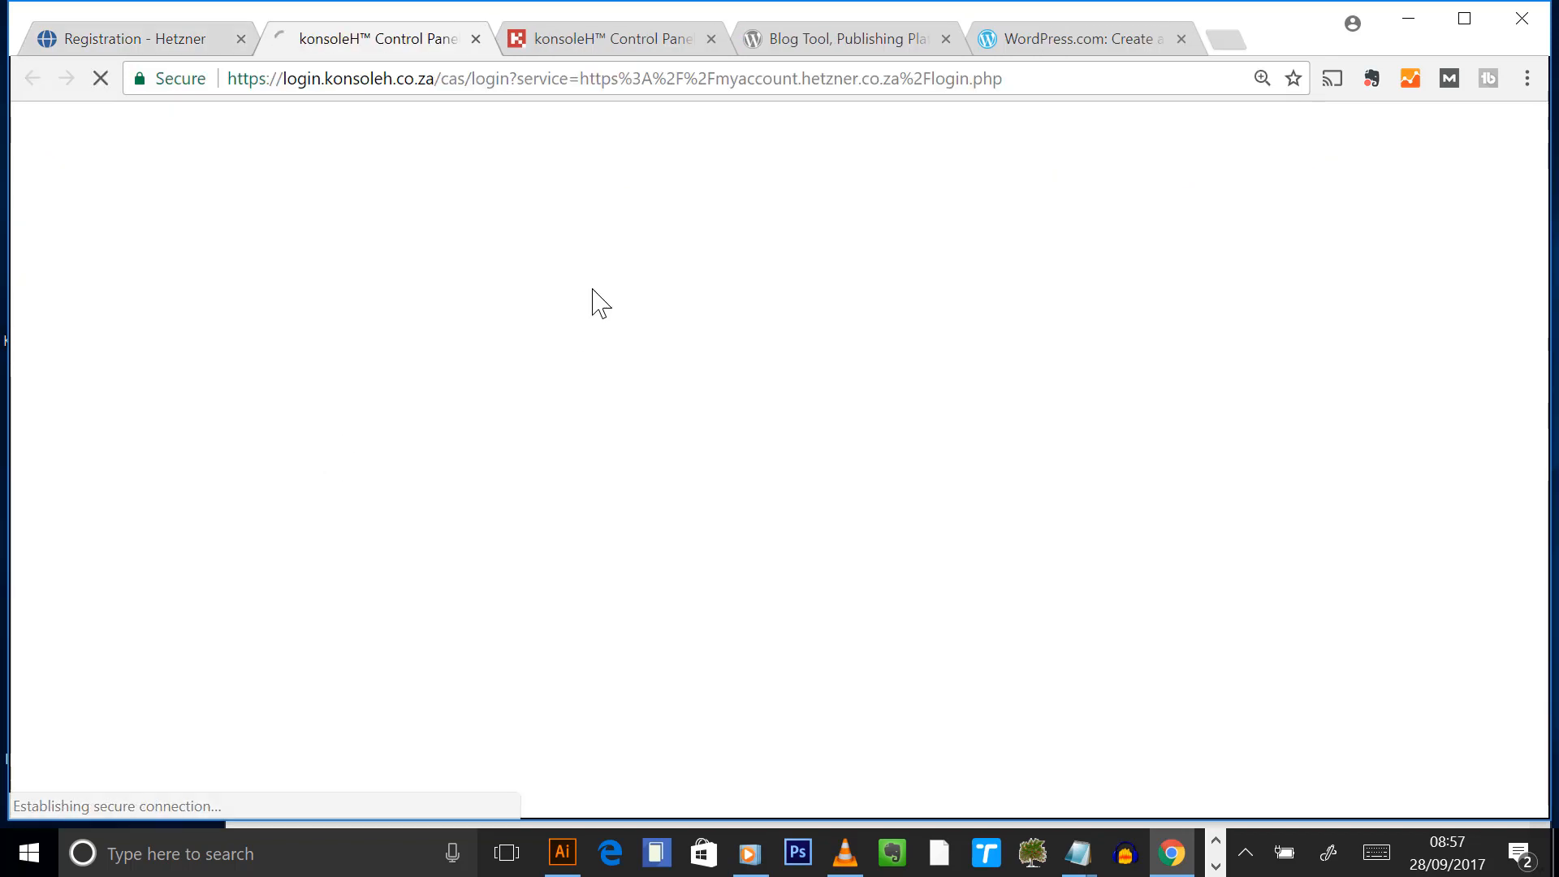
# - Close the old konsoleH file manager tab and return to the new konsoleH tab
pyautogui.click(630, 44)
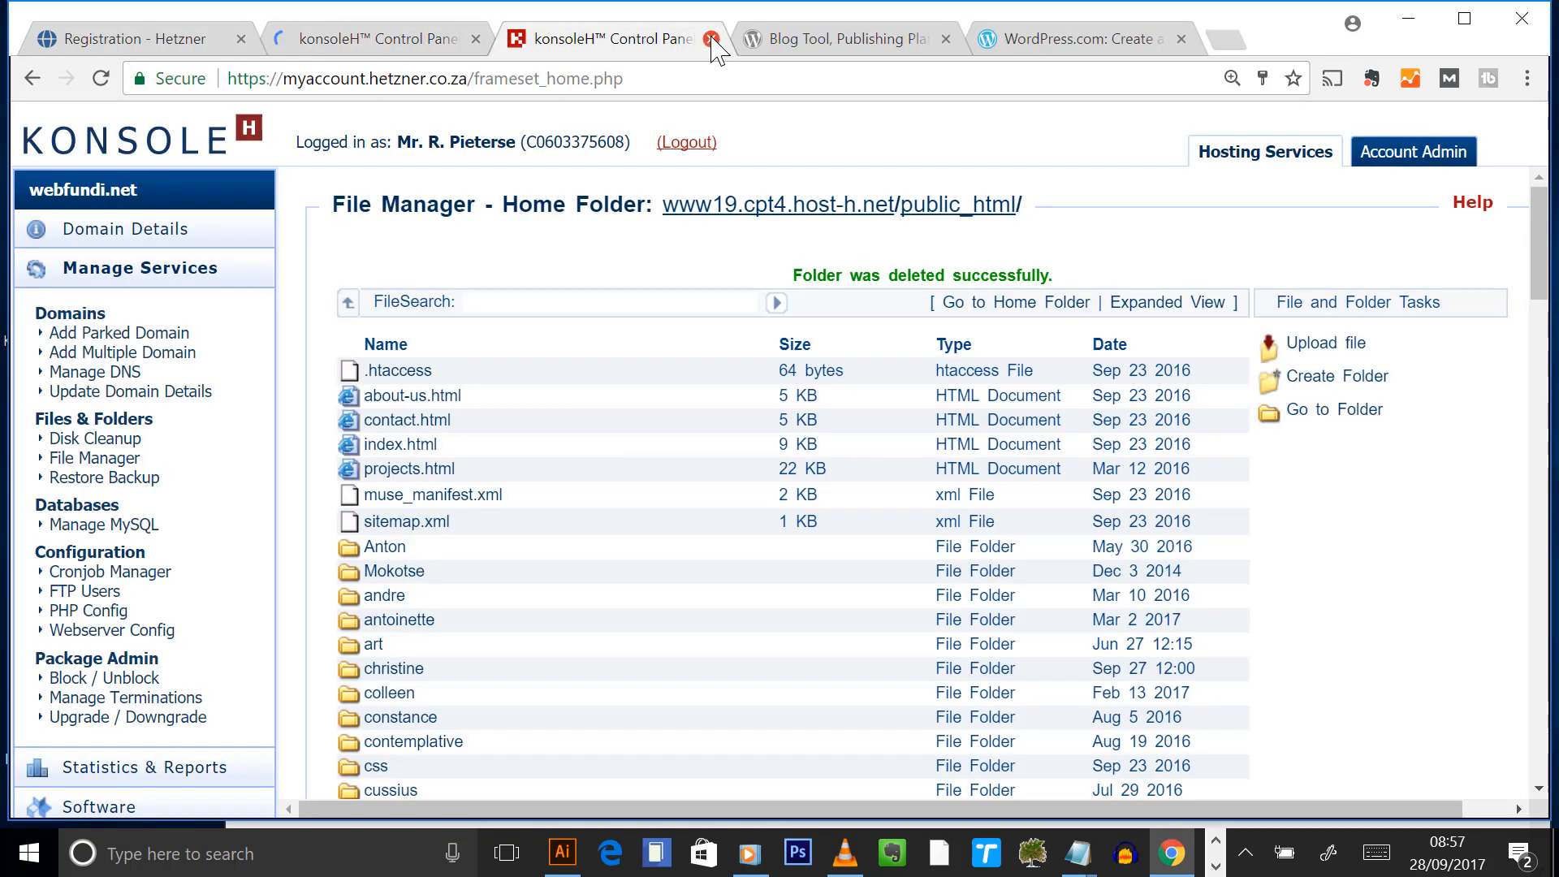
pyautogui.click(711, 39)
pyautogui.click(351, 41)
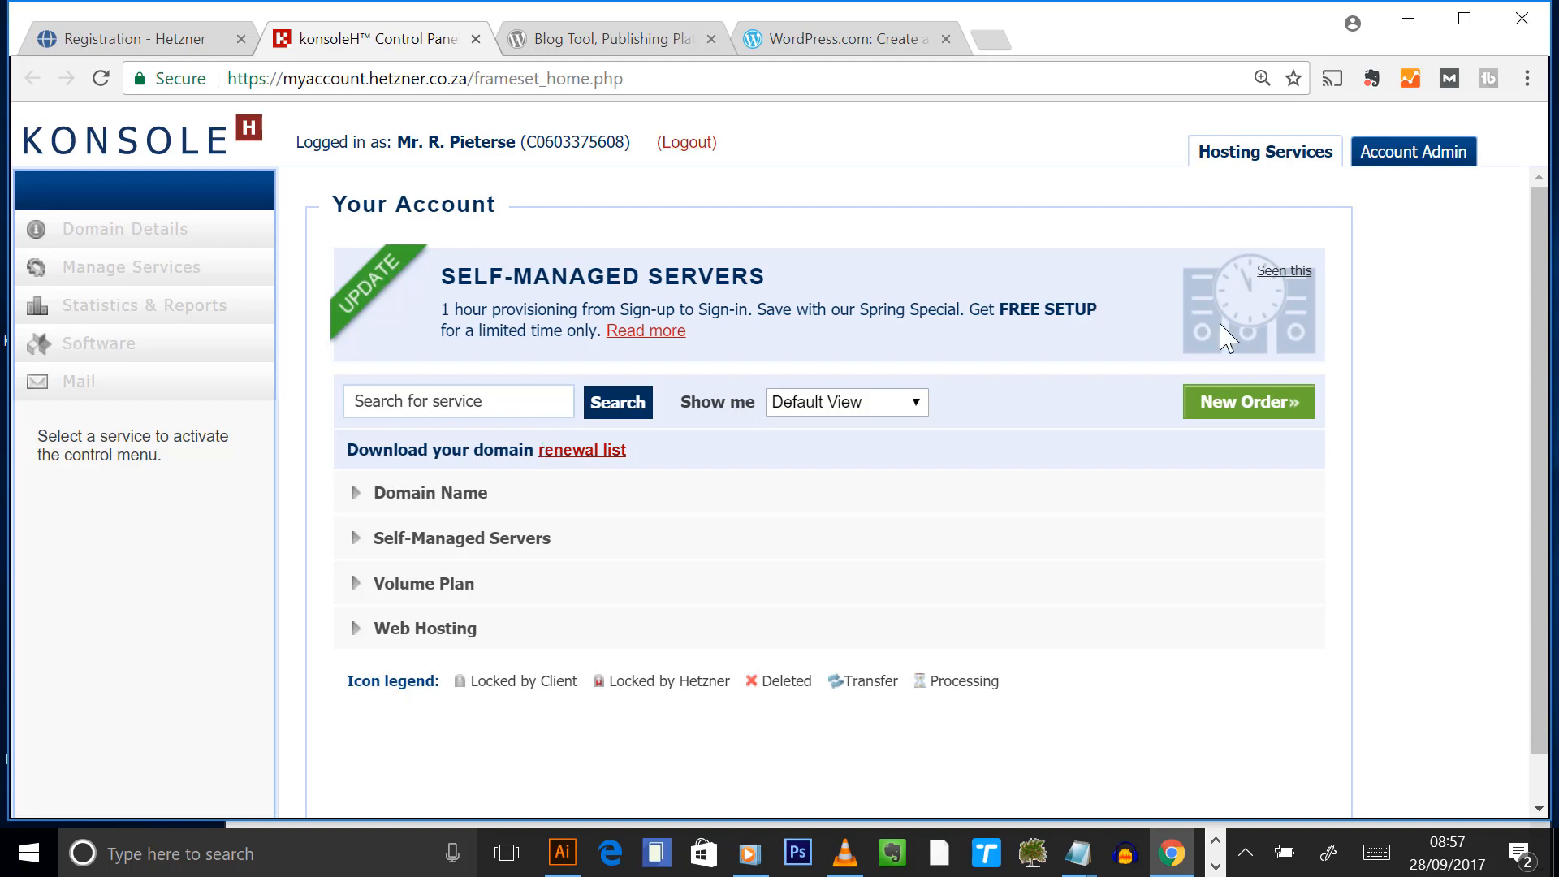
# - Expand Web Hosting and open the webfundi.net domain details
pyautogui.click(355, 627)
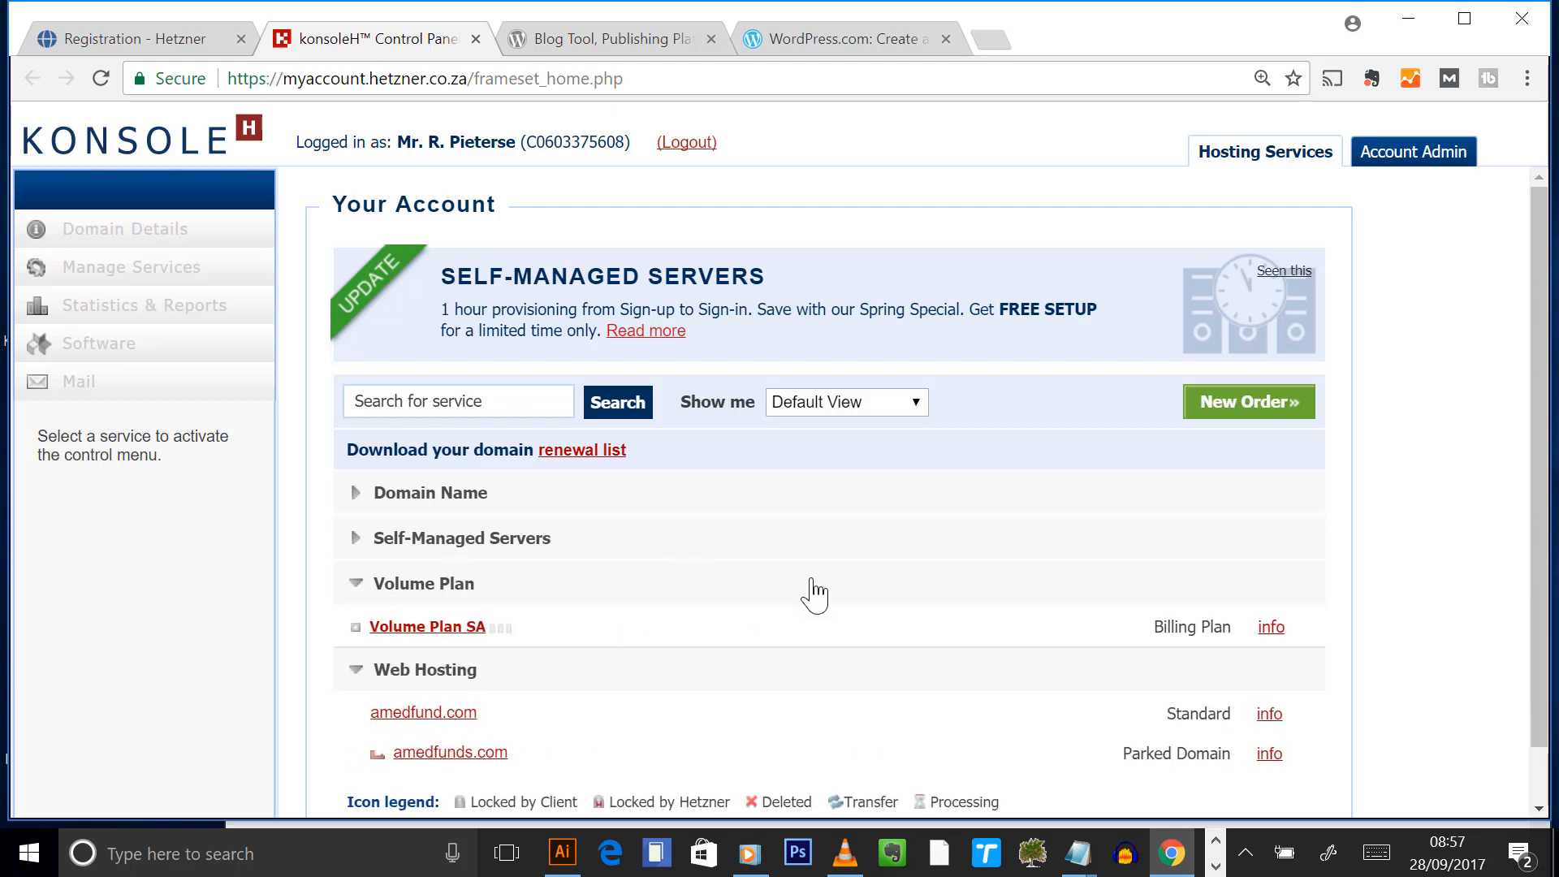
pyautogui.scroll(-10, 825, 584)
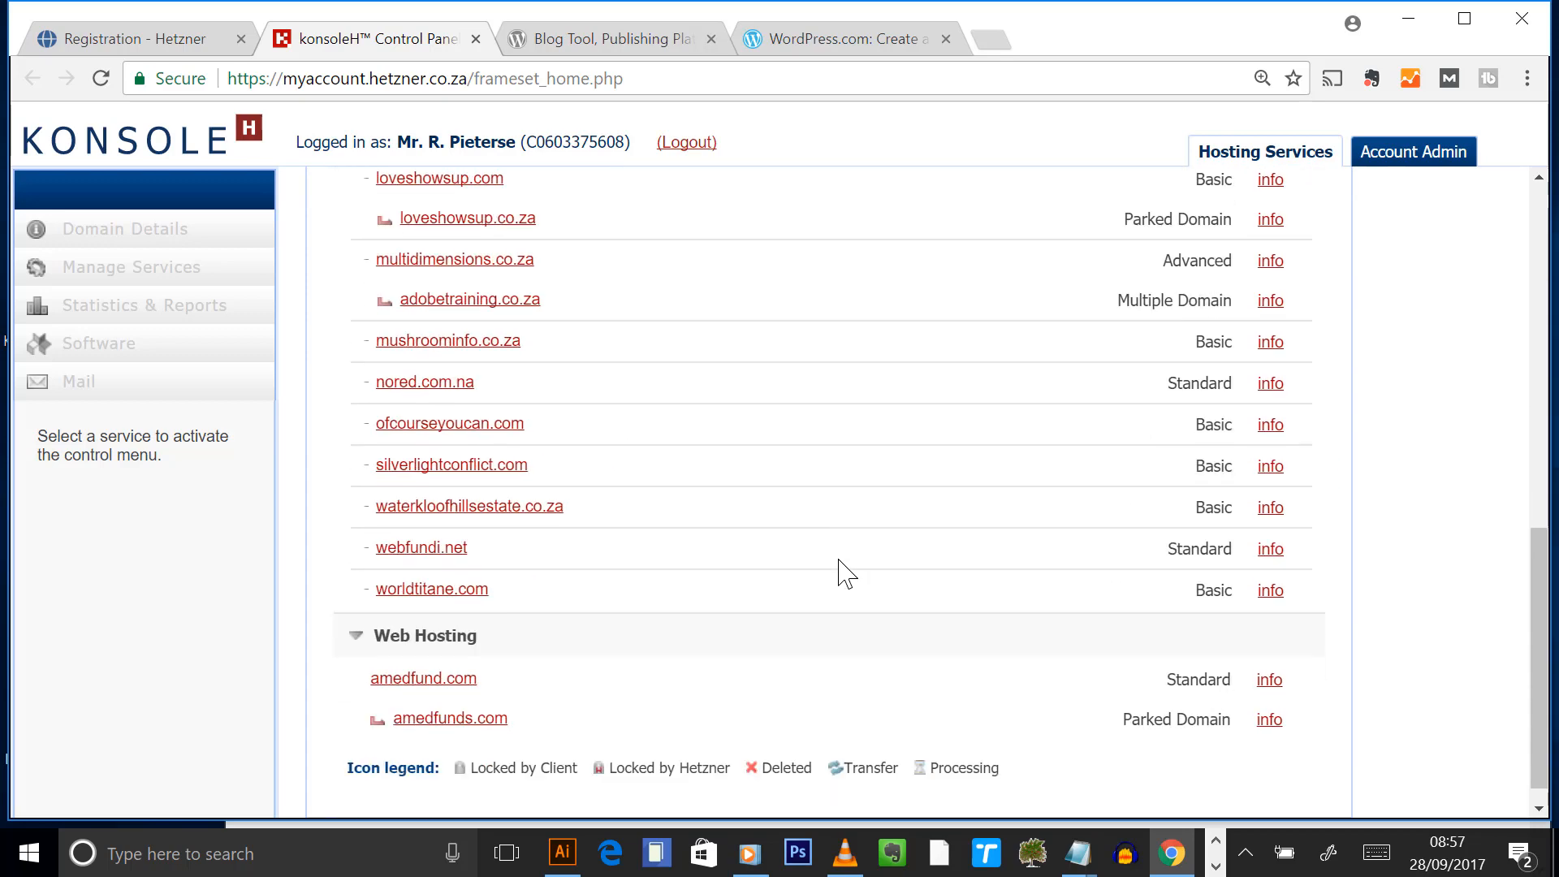
pyautogui.click(431, 593)
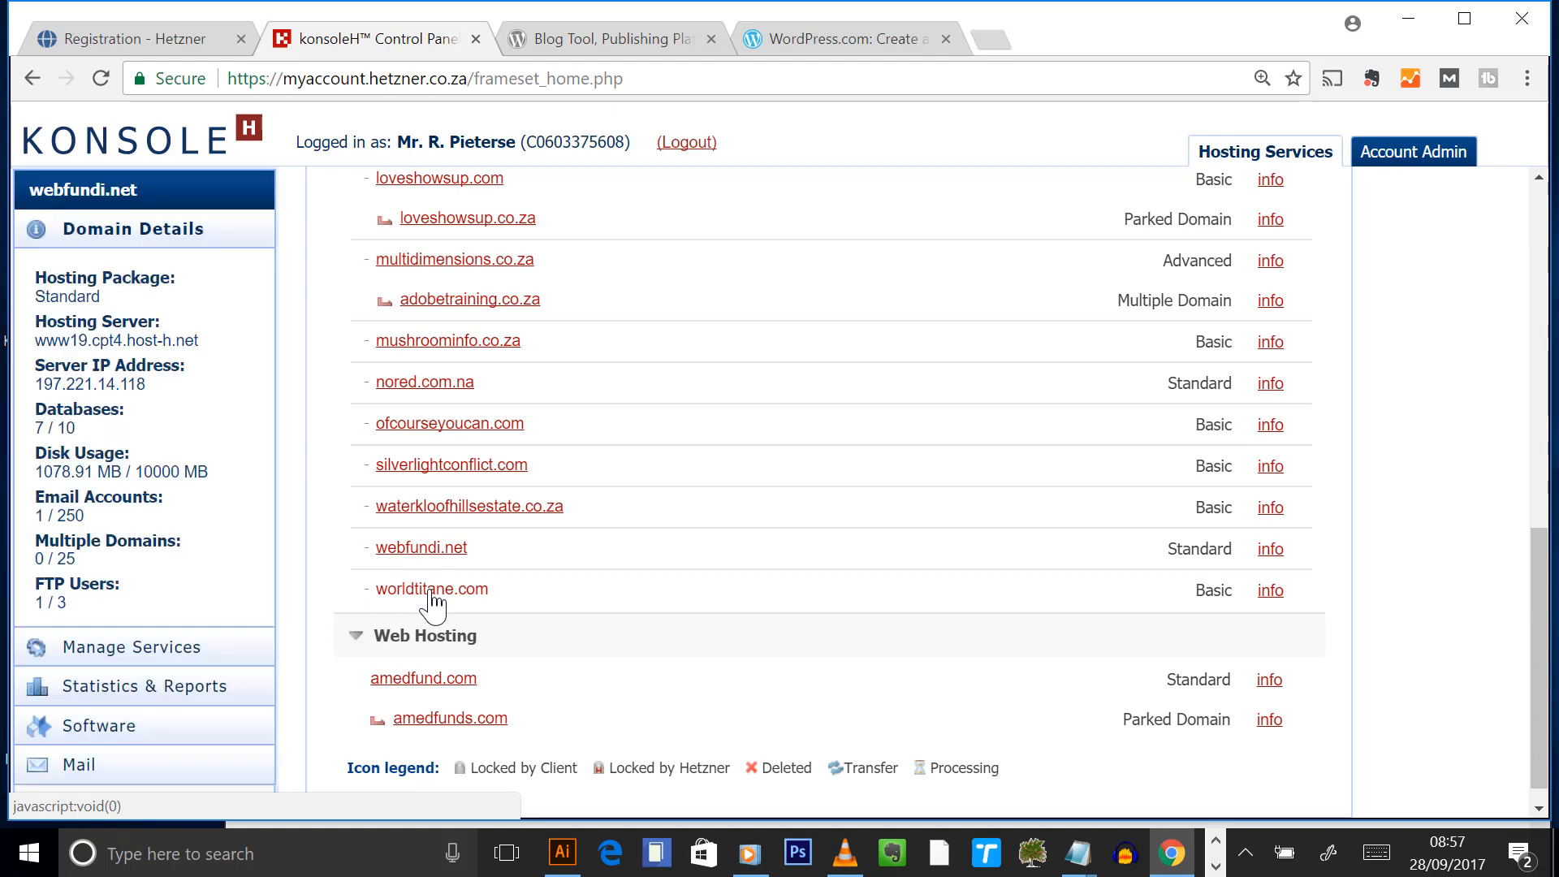
pyautogui.click(418, 550)
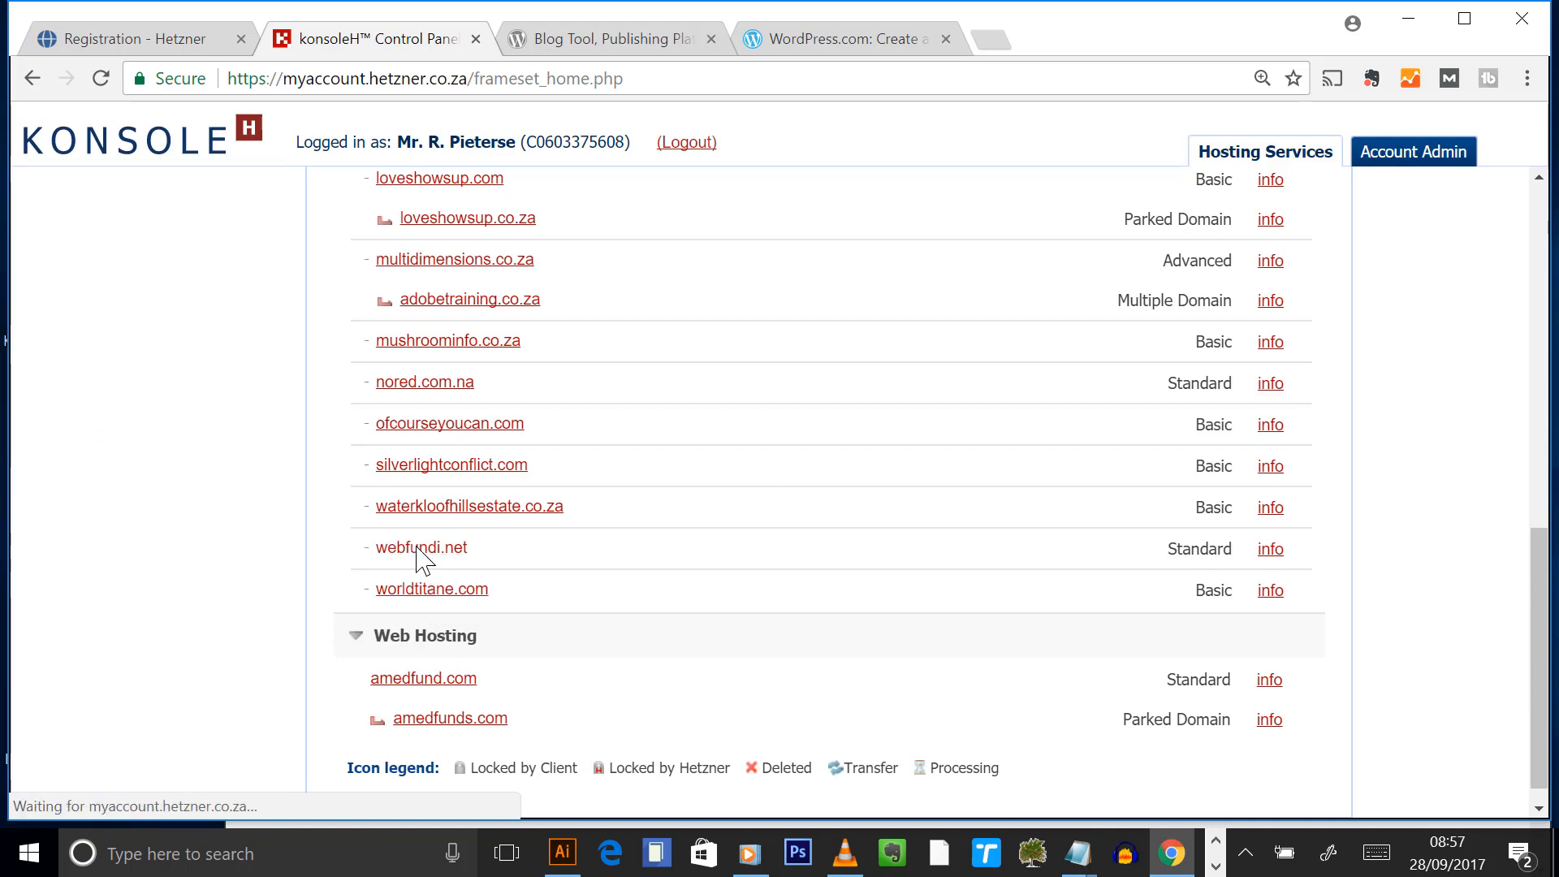
pyautogui.moveTo(1088, 858)
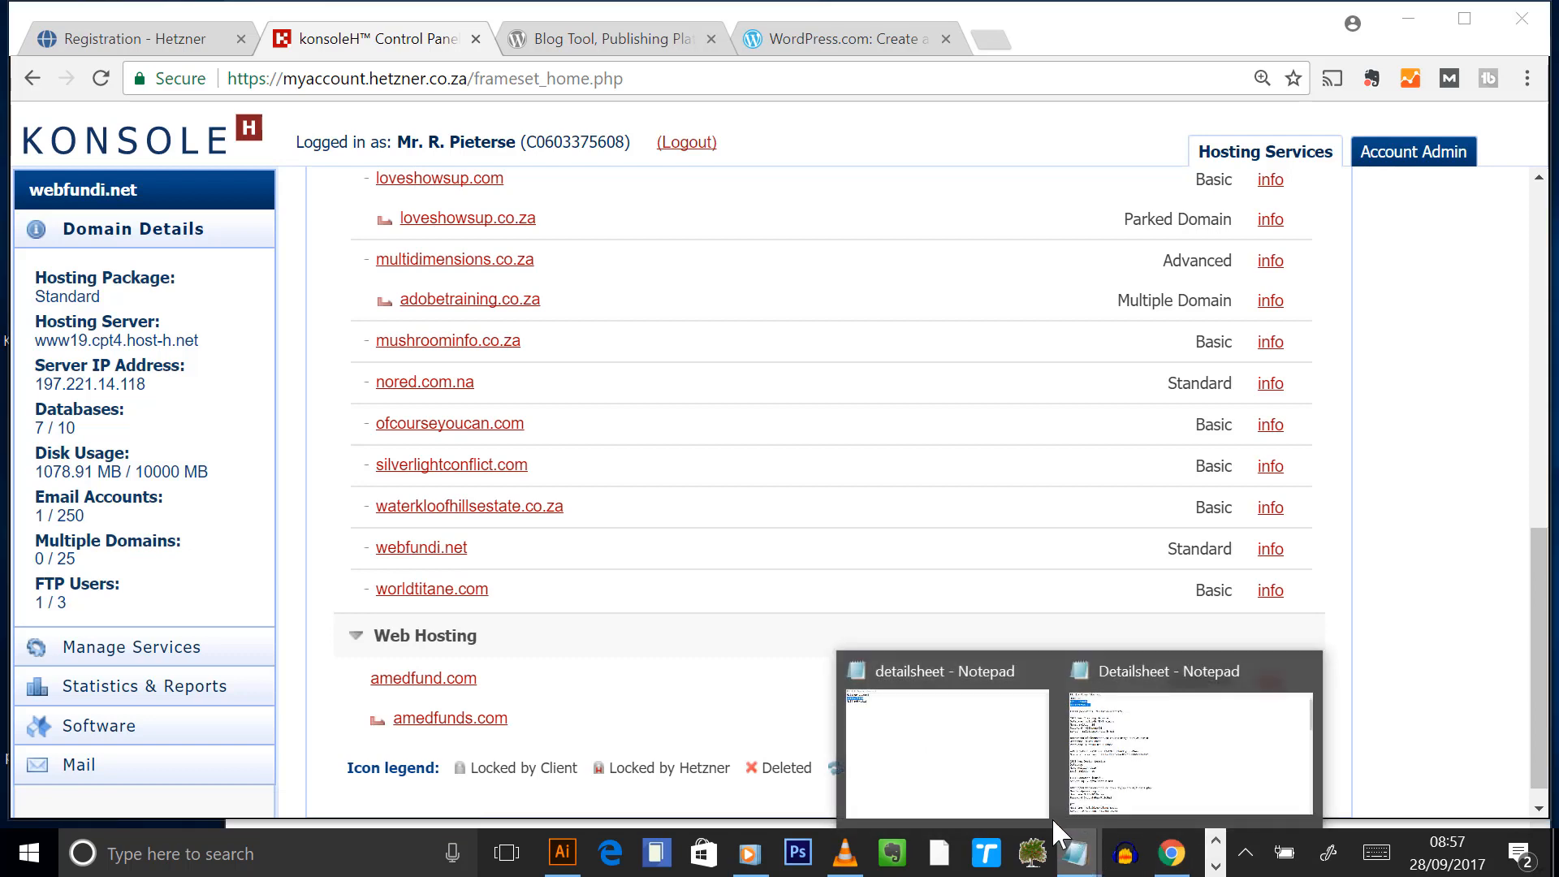
pyautogui.click(986, 780)
pyautogui.click(410, 119)
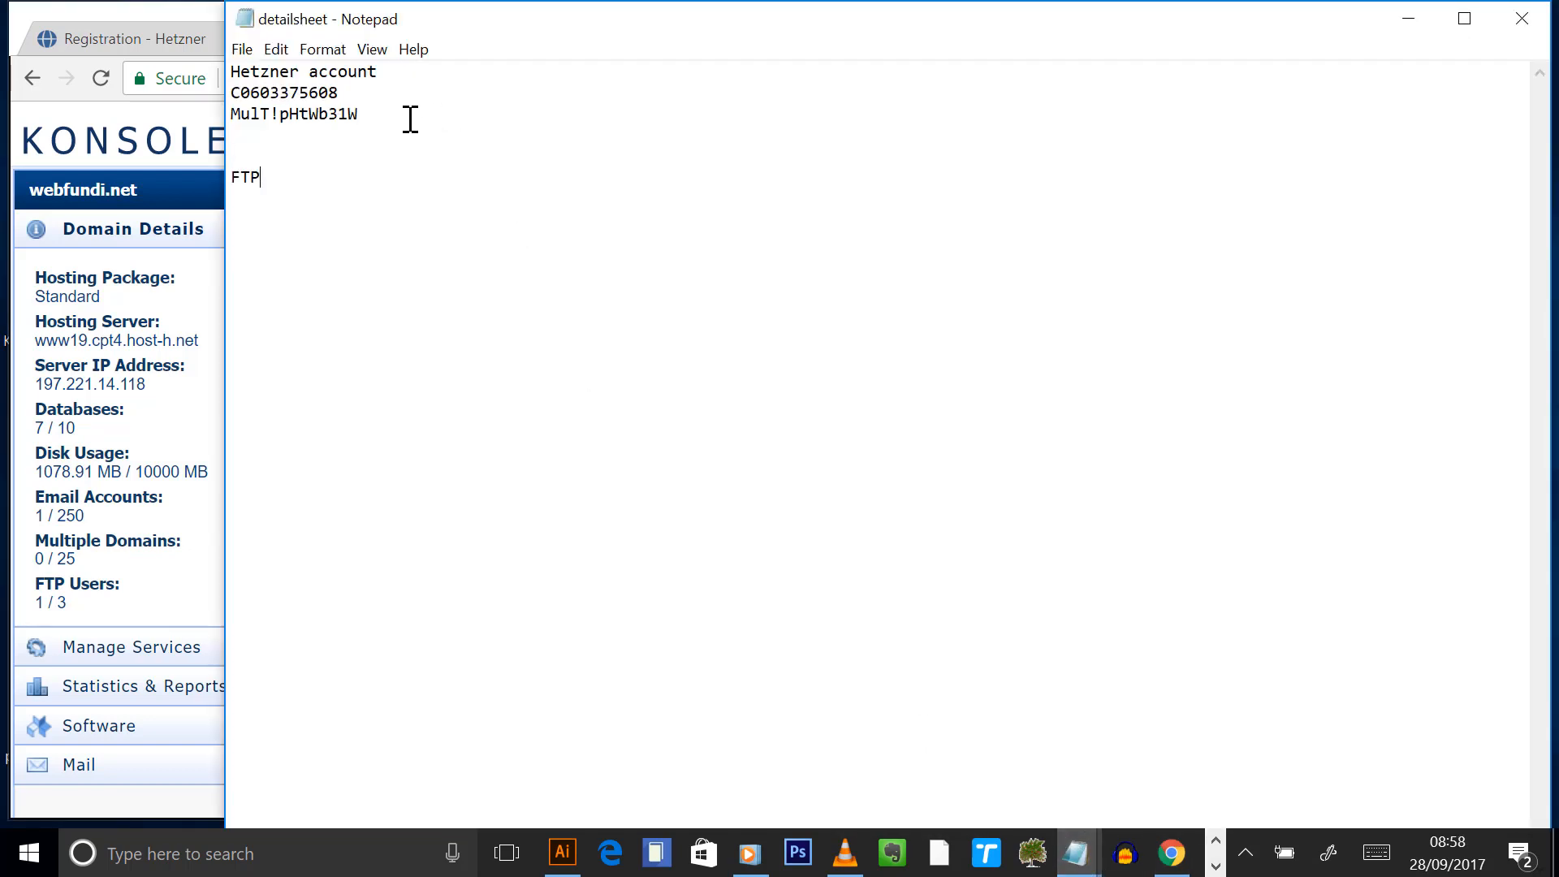
pyautogui.write('www')
pyautogui.write('net')
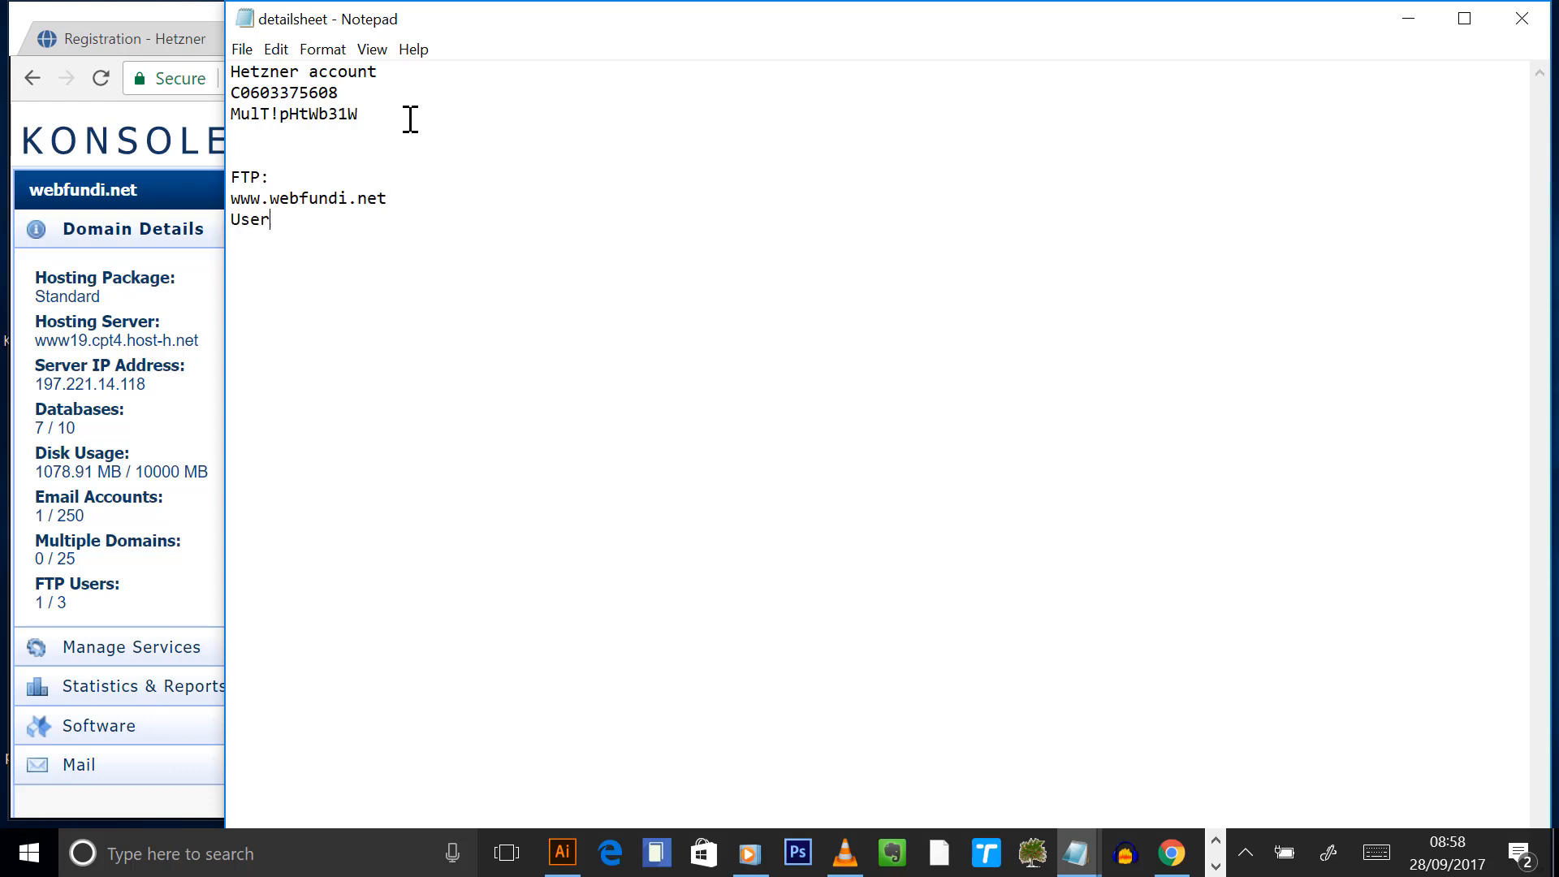
pyautogui.press('BackSpace')
pyautogui.press('BackSpace')
pyautogui.press('BackSpace')
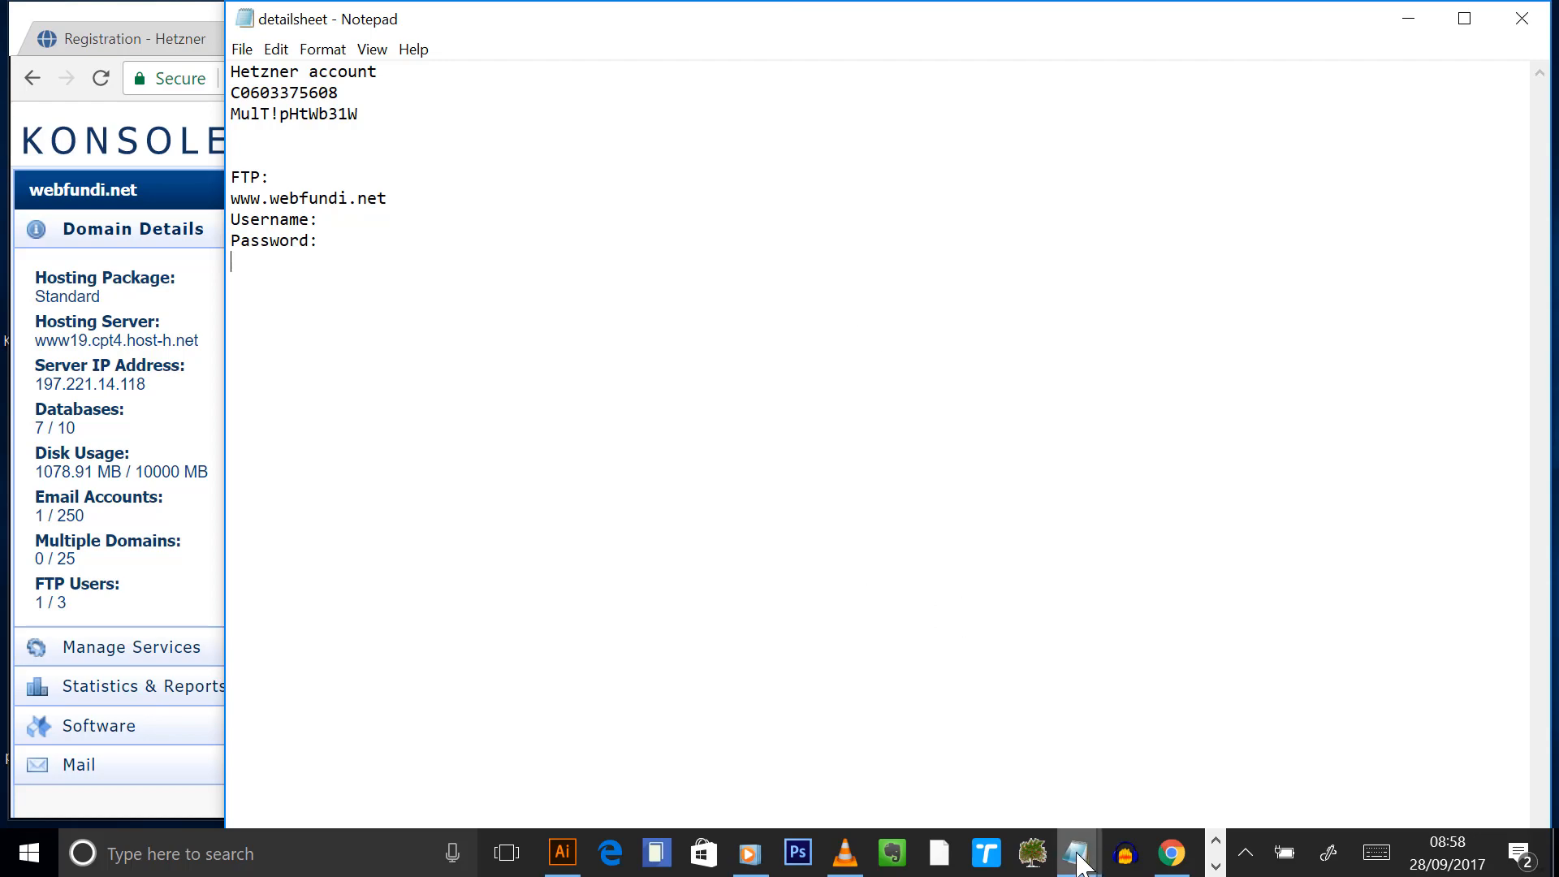
pyautogui.moveTo(1080, 865)
pyautogui.moveTo(1119, 740)
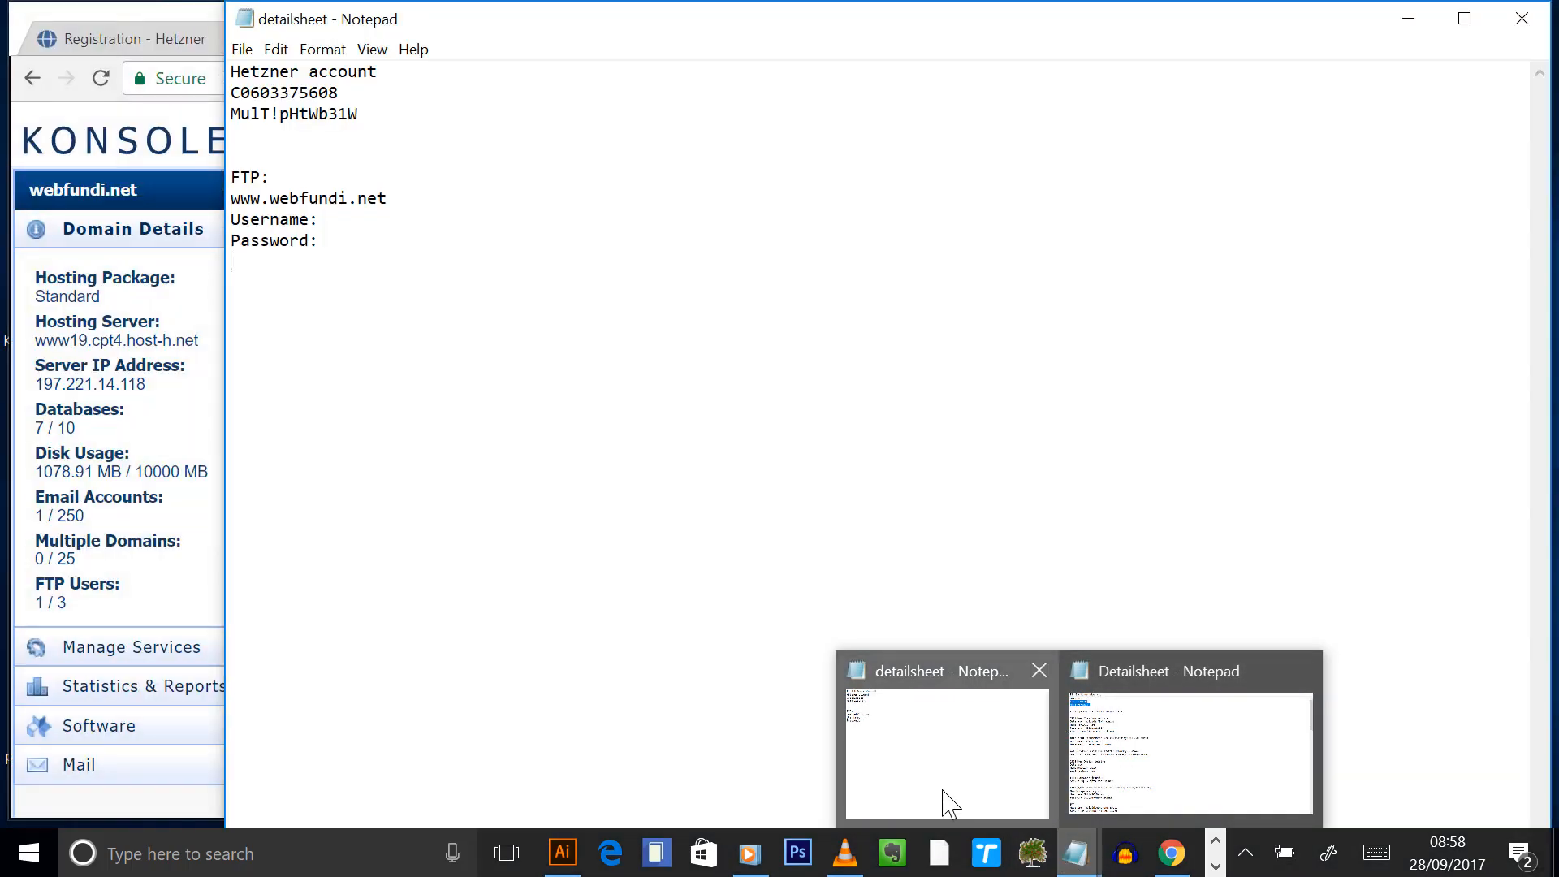
pyautogui.click(942, 791)
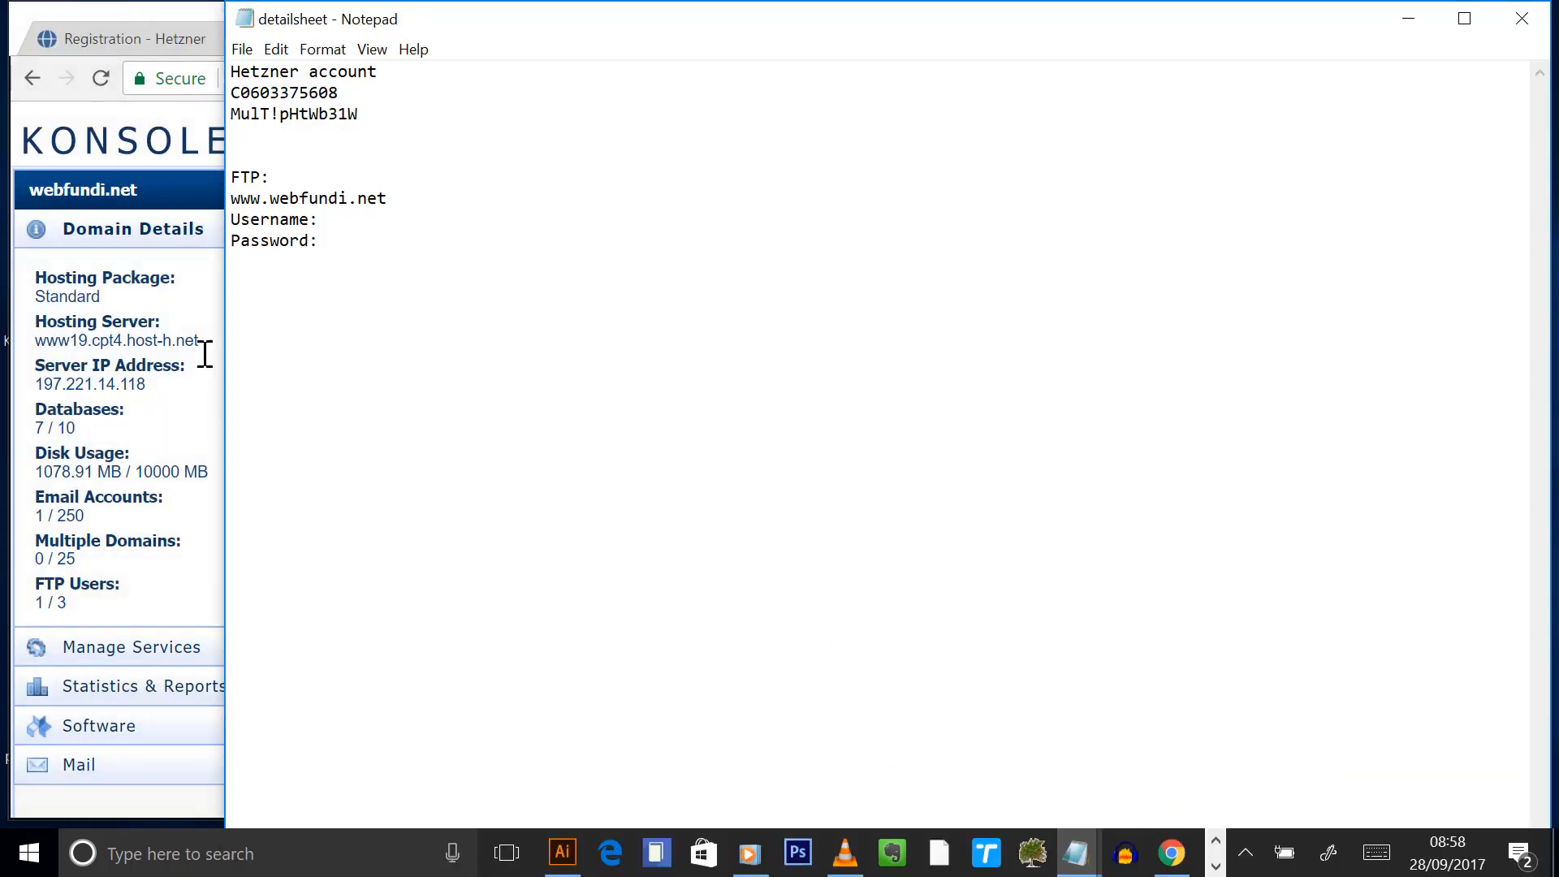
pyautogui.click(121, 228)
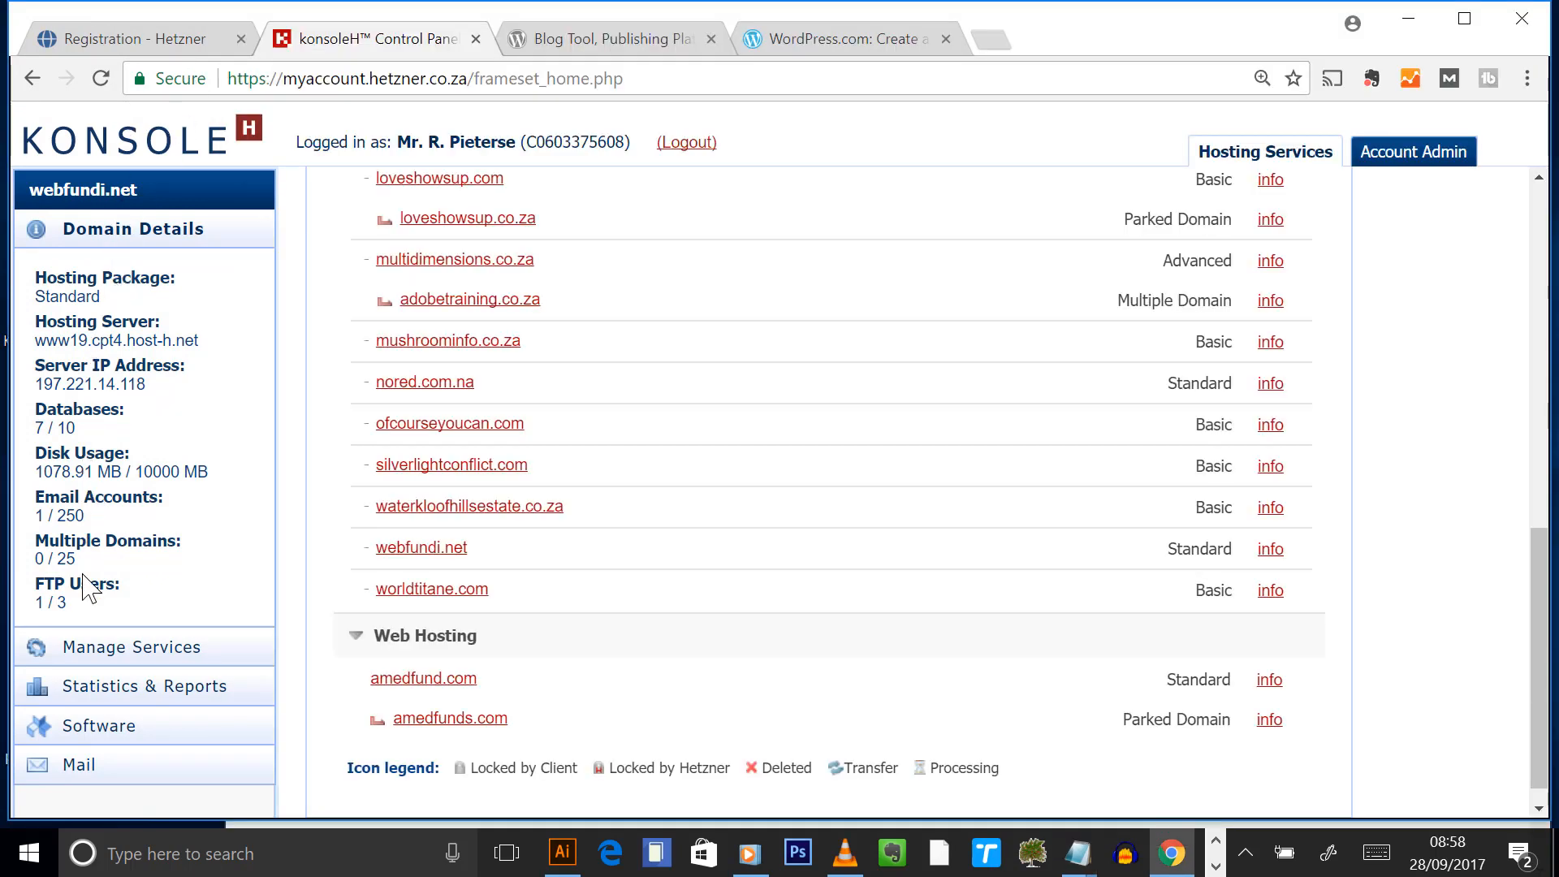
# - Copy the FTP login name from the FTP Users page onto the detailsheet's Username line
pyautogui.click(95, 648)
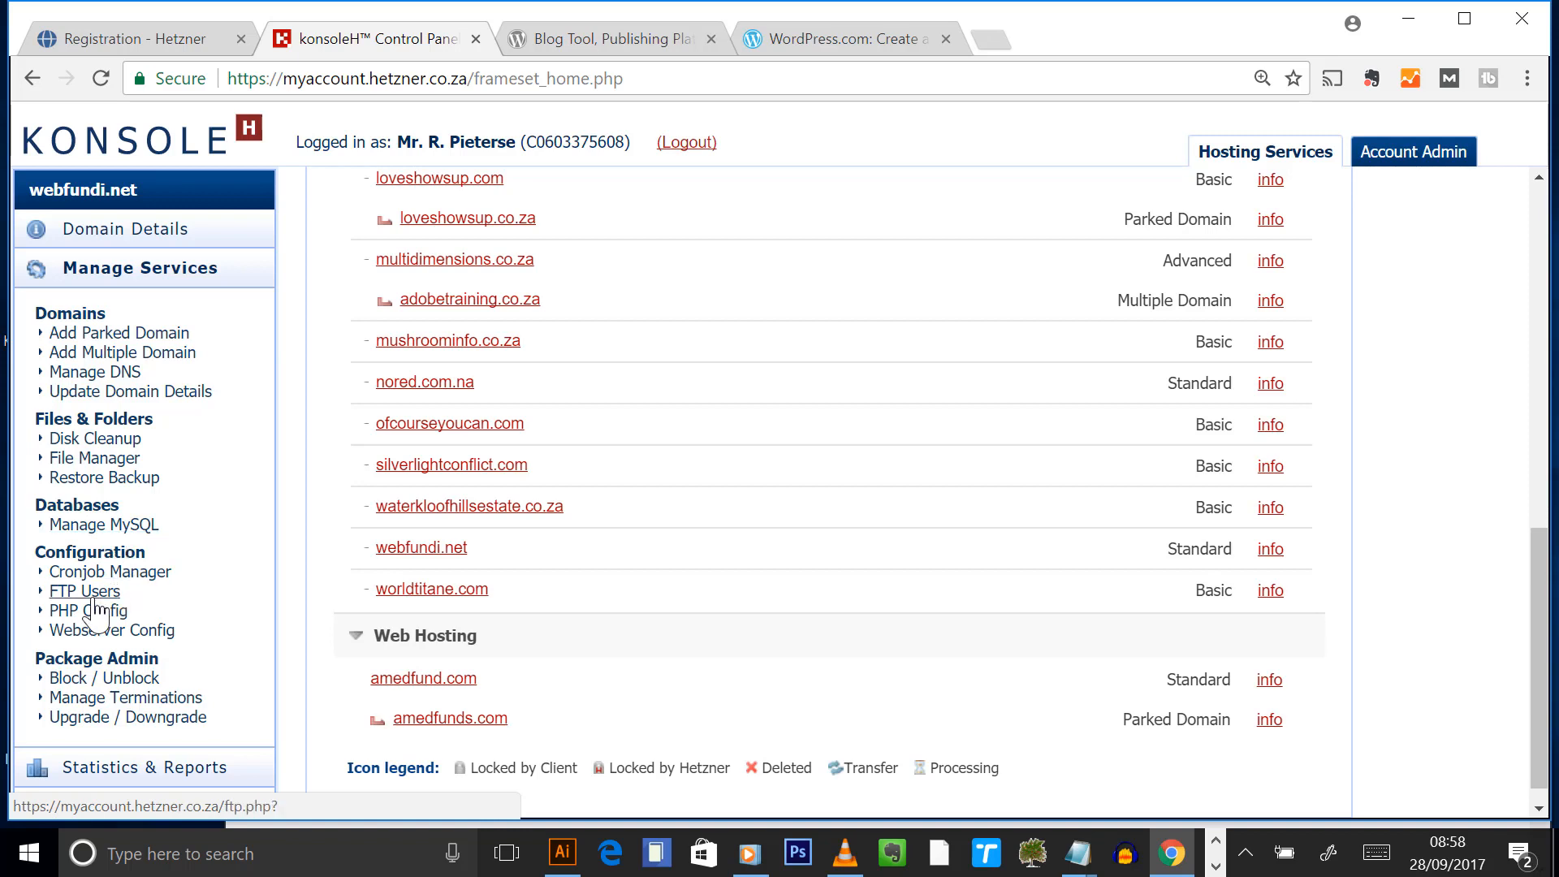
pyautogui.click(91, 592)
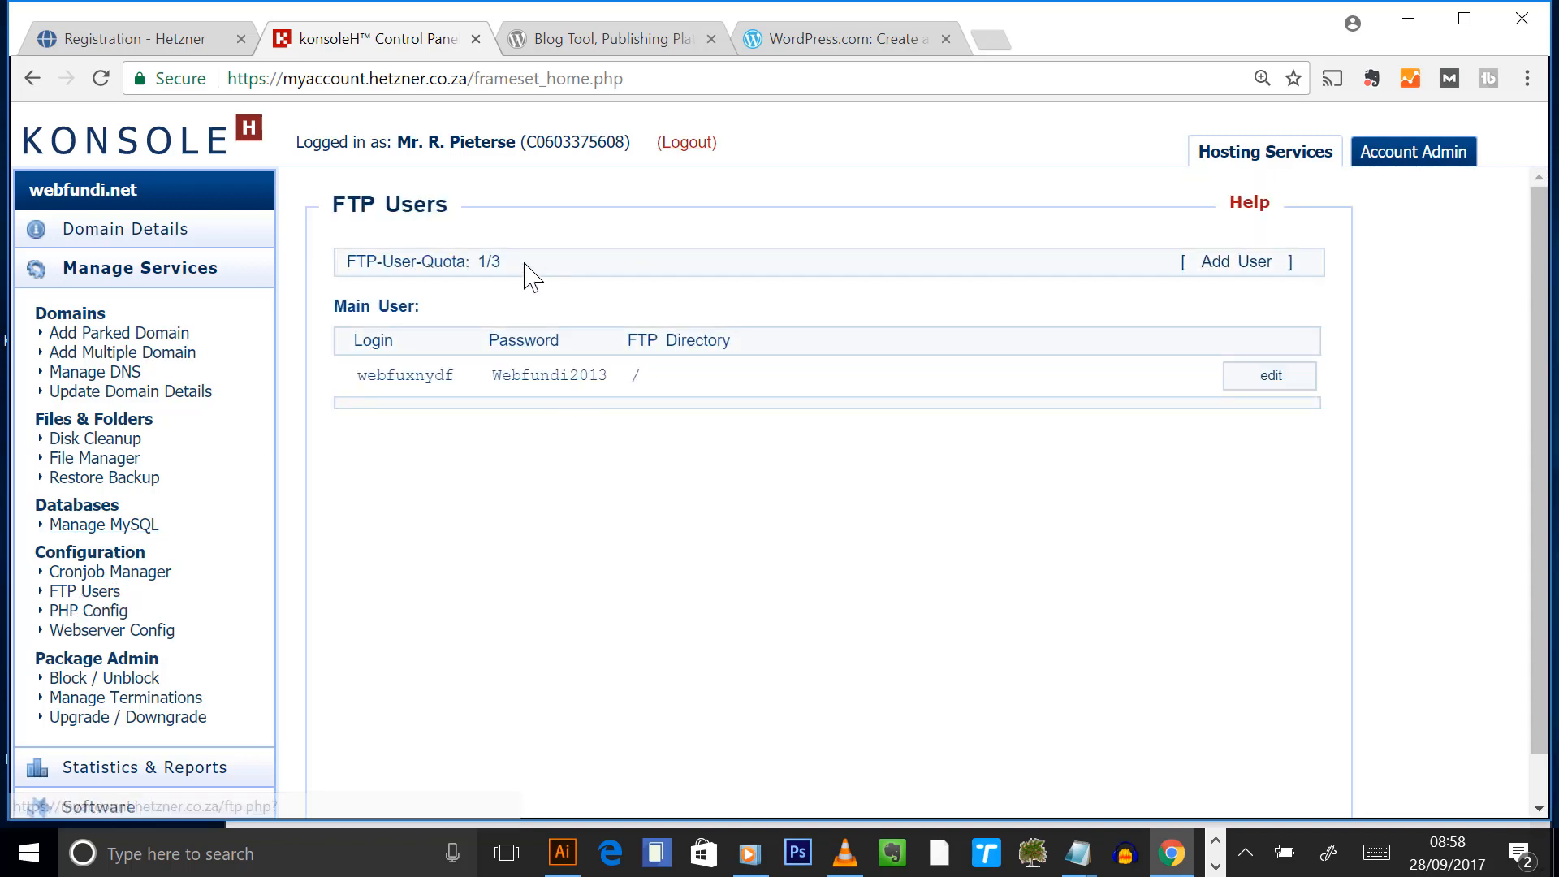
pyautogui.moveTo(455, 377); pyautogui.dragTo(352, 397)
pyautogui.hotkey('ctrl', 'c')
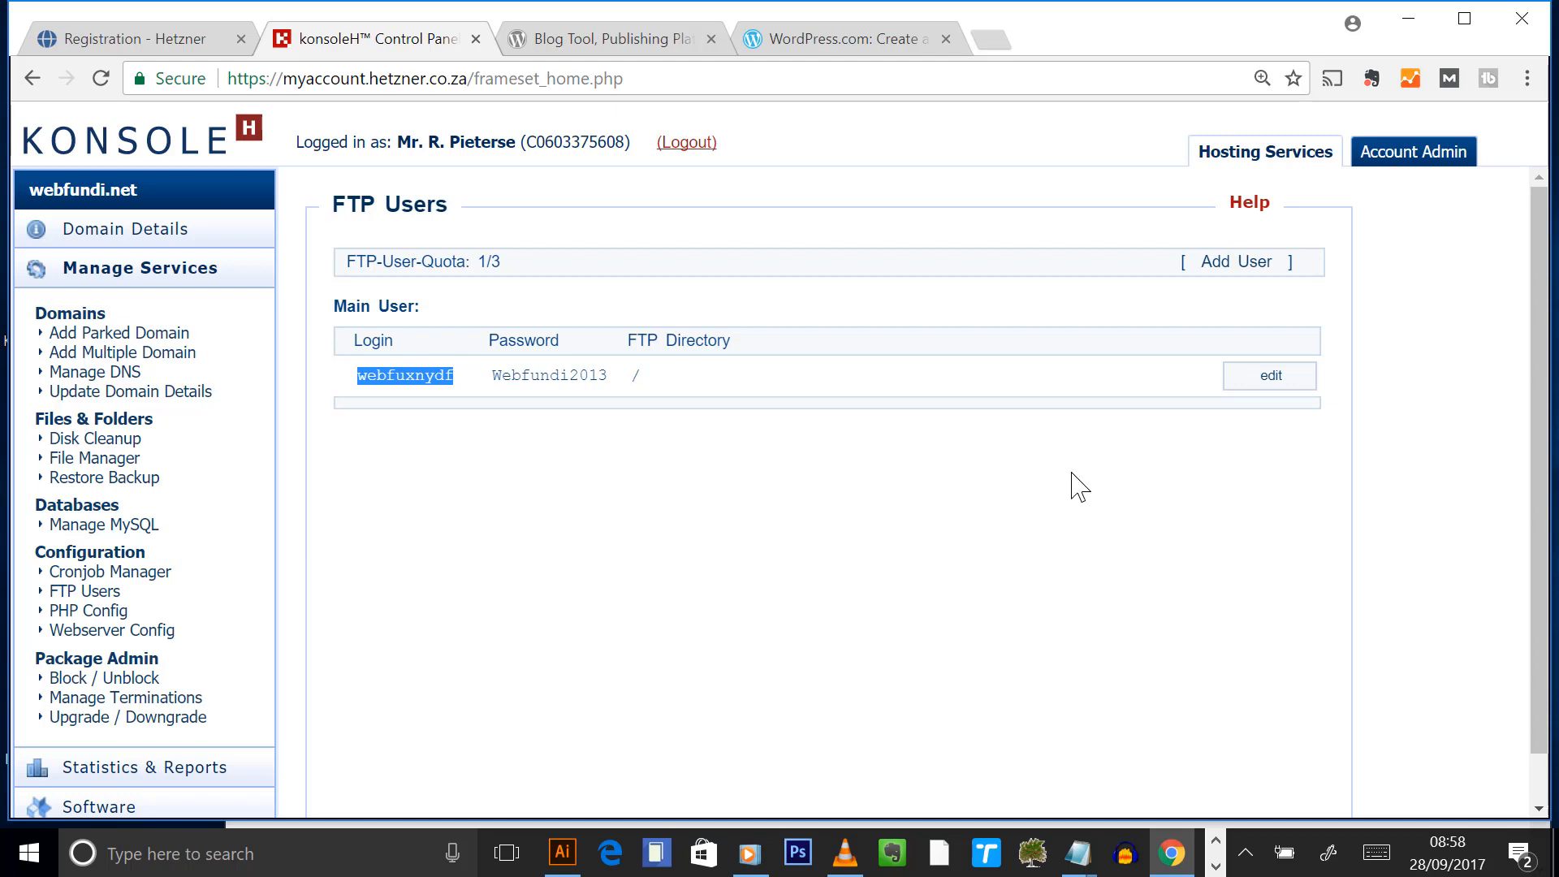
pyautogui.click(1078, 853)
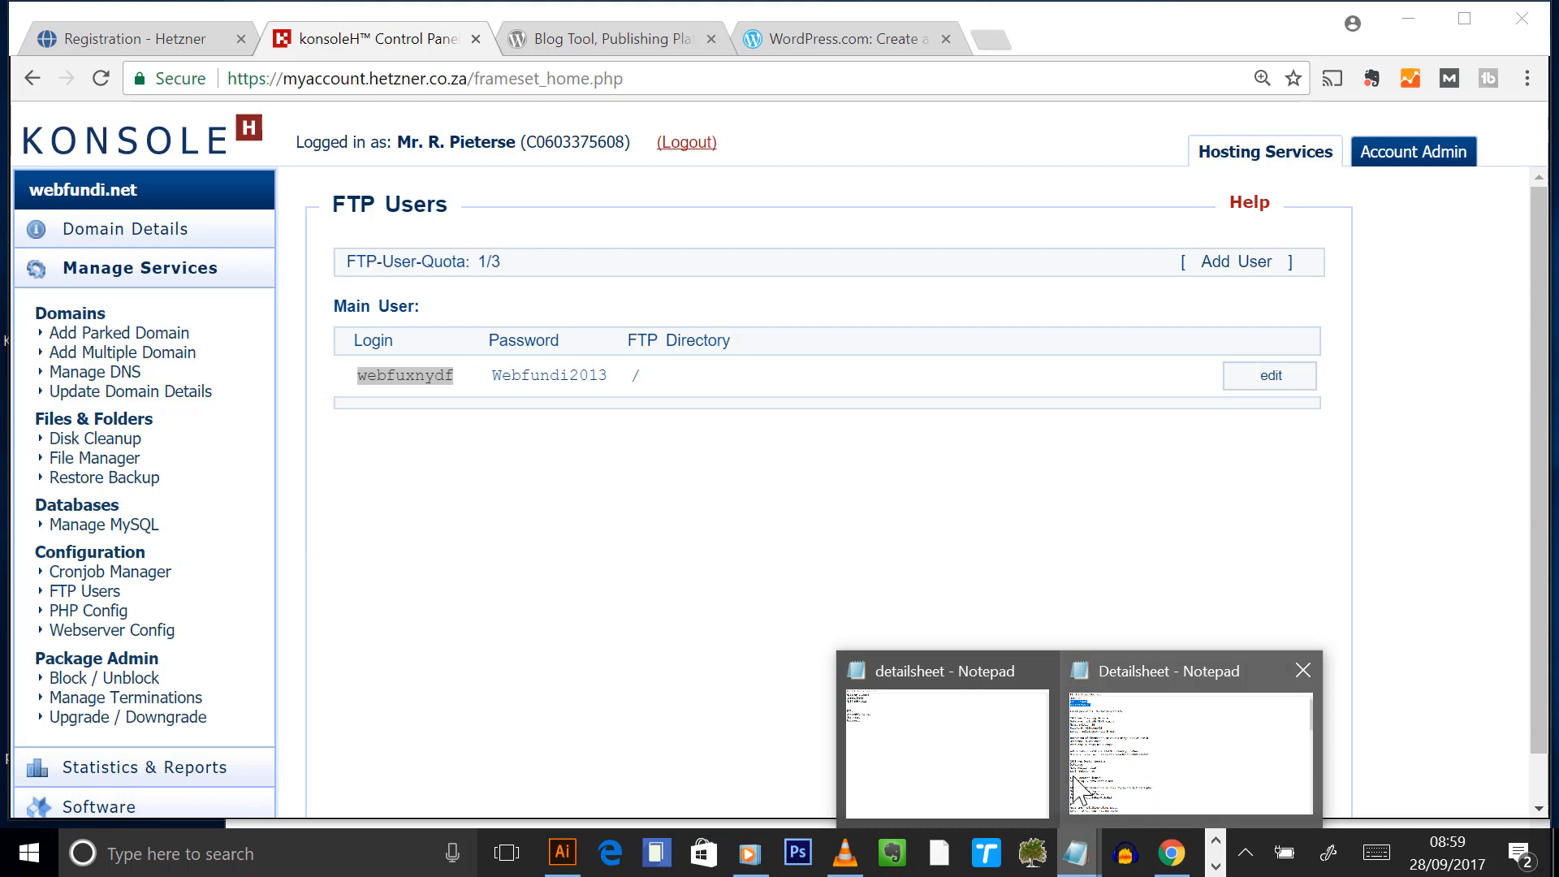
pyautogui.click(947, 752)
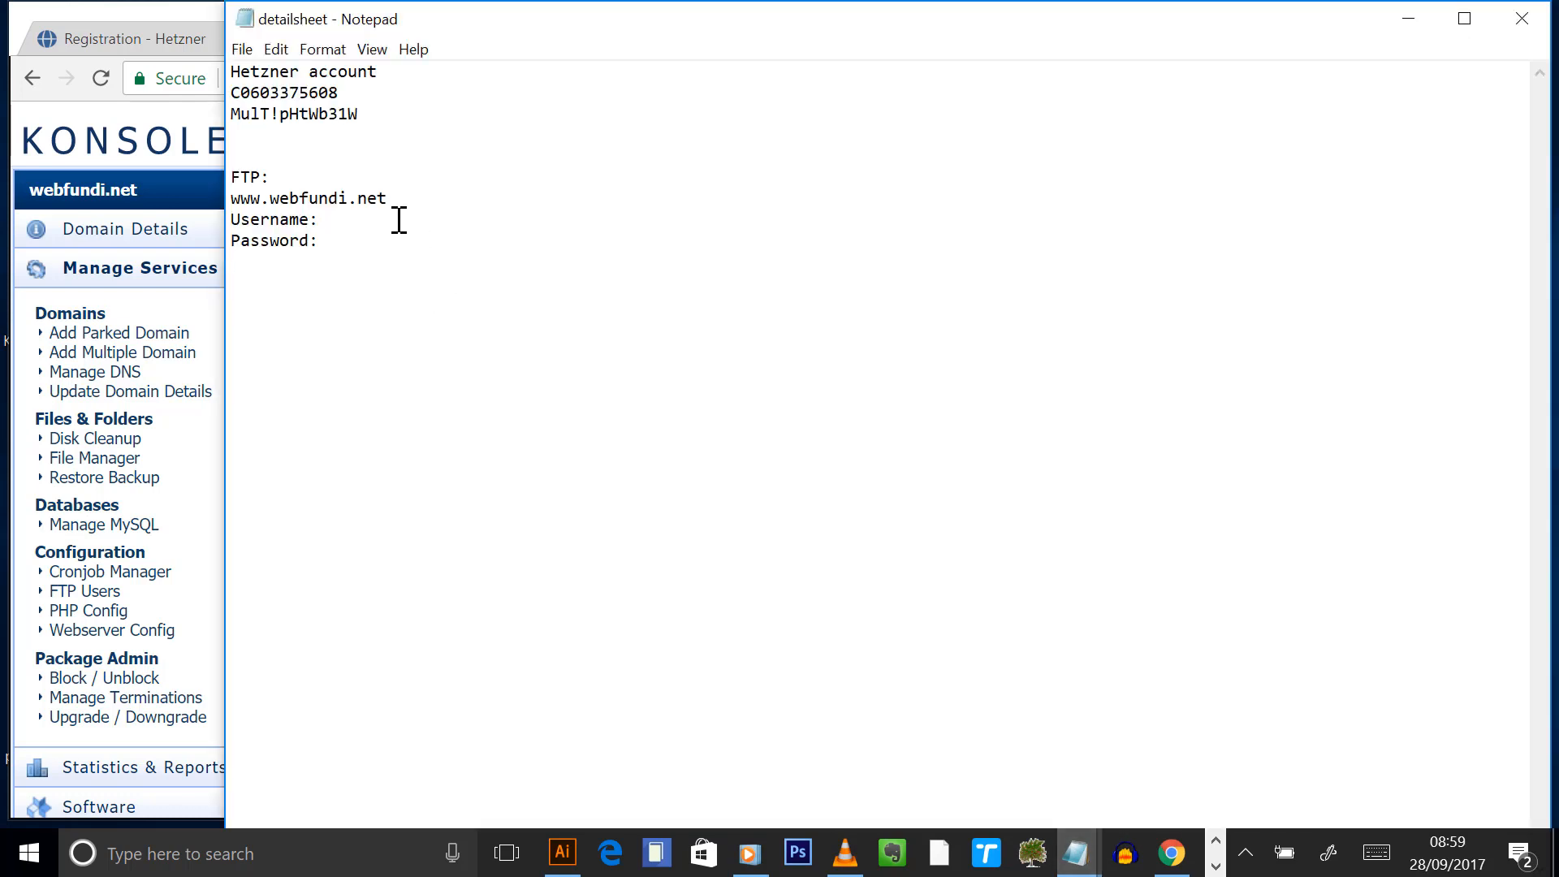
pyautogui.press('Tab')
pyautogui.hotkey('ctrl', 'v')
pyautogui.click(8, 186)
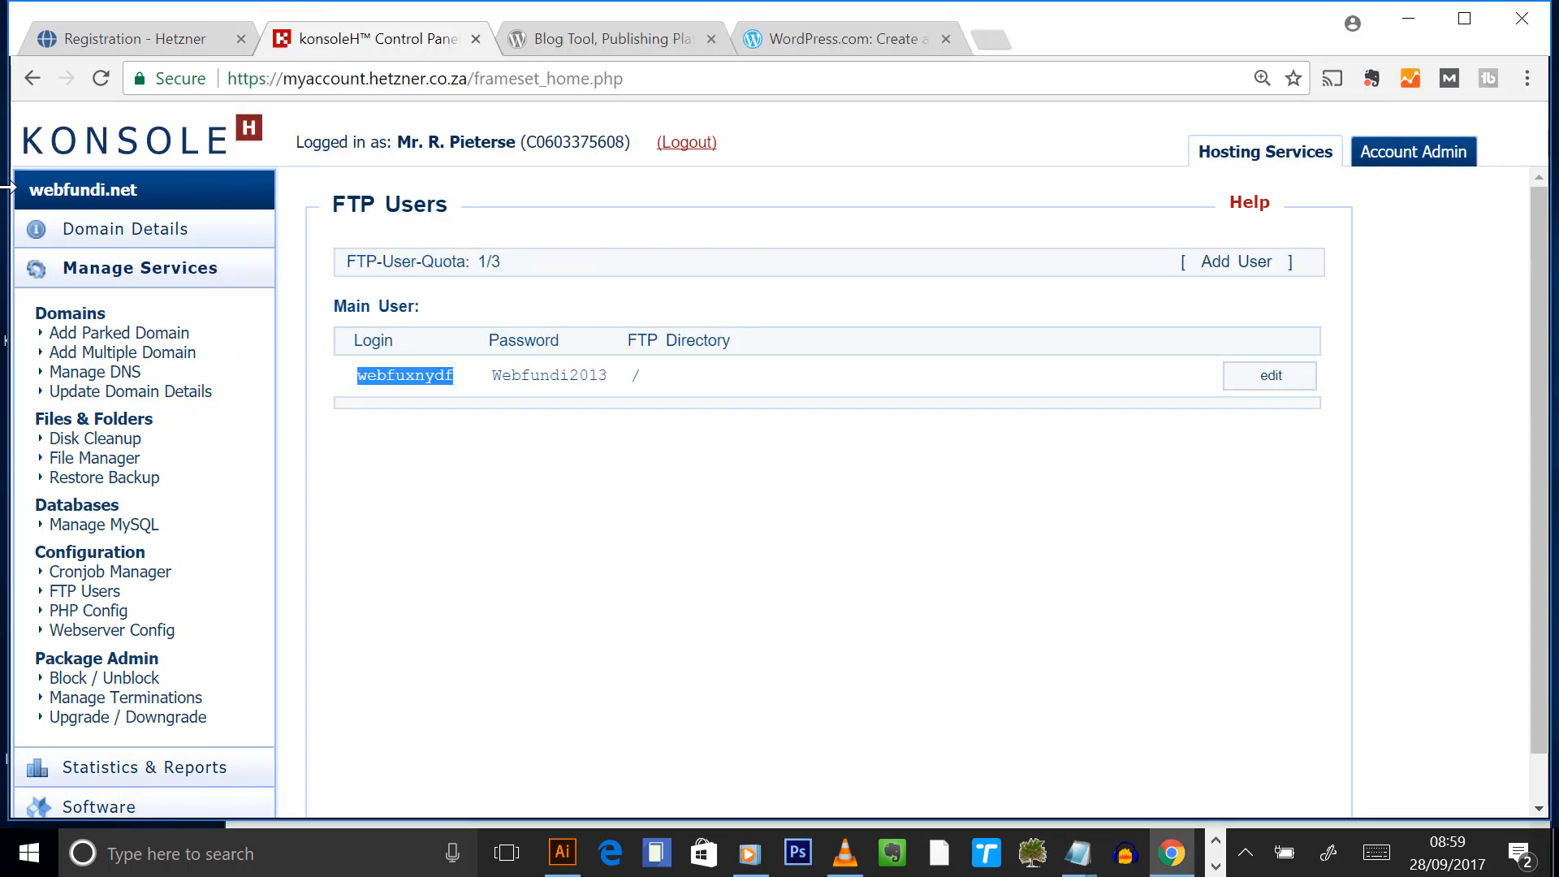
# - Copy the FTP password onto the Password line and save the detailsheet
pyautogui.moveTo(613, 376); pyautogui.dragTo(486, 395)
pyautogui.hotkey('ctrl', 'c')
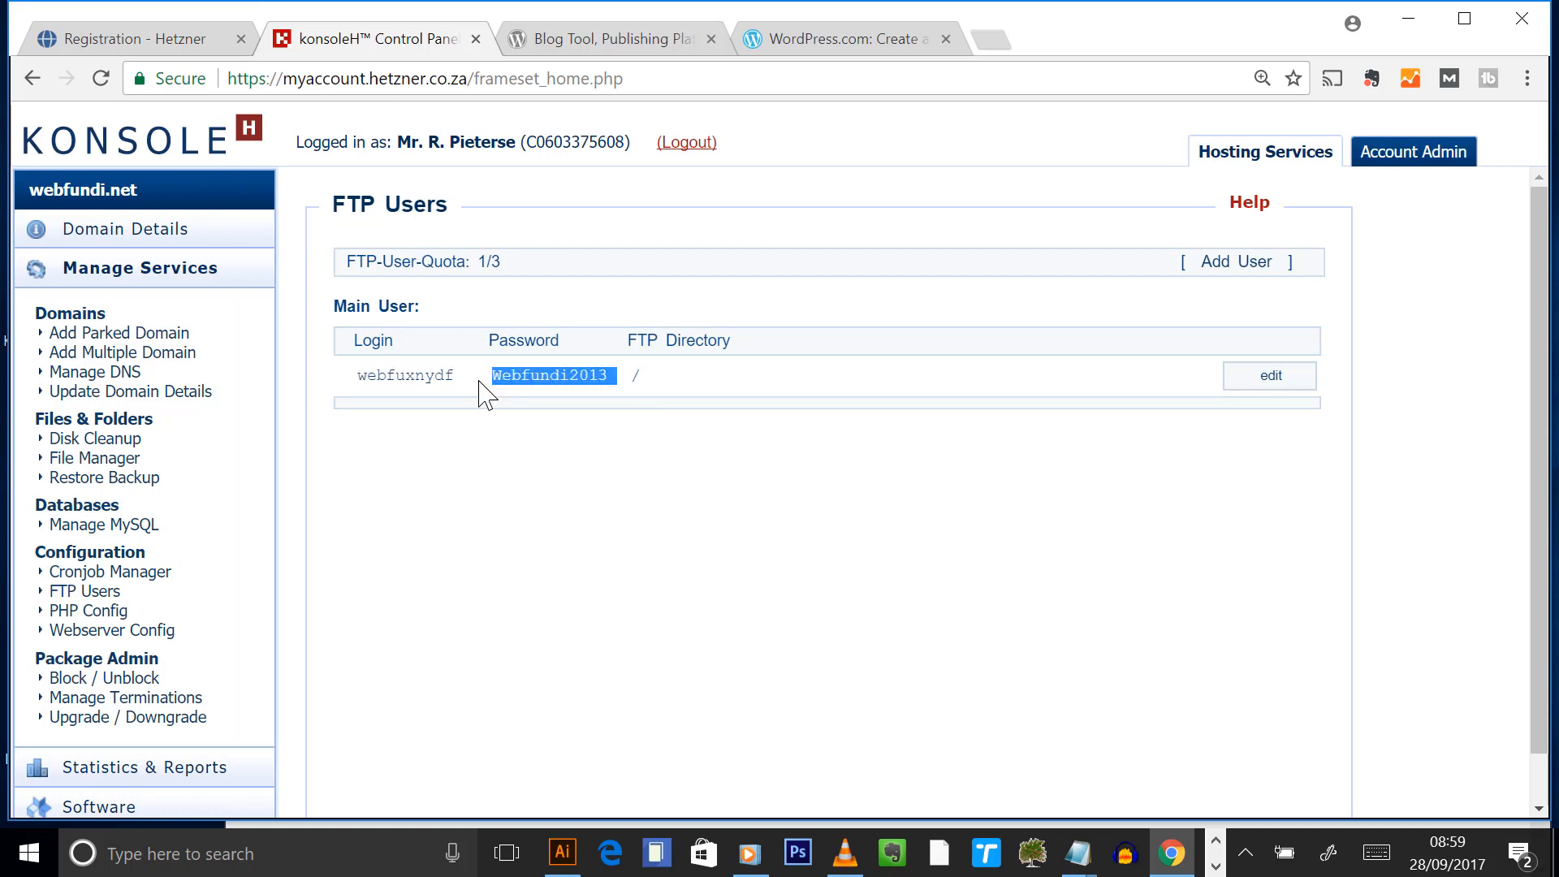
pyautogui.click(1077, 853)
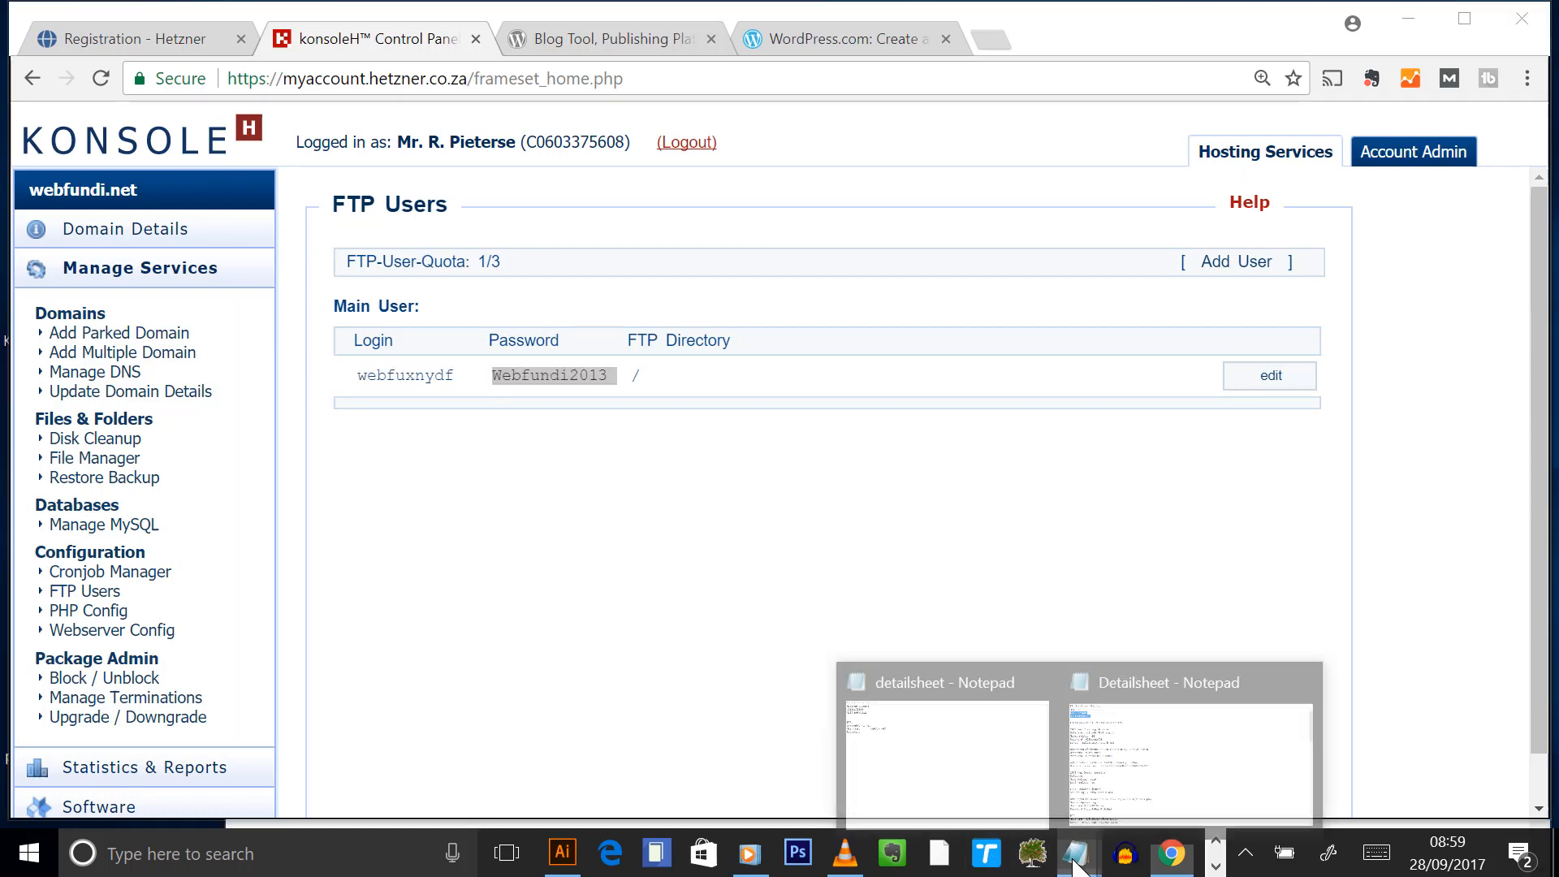
pyautogui.click(890, 718)
pyautogui.click(389, 240)
pyautogui.press('Tab')
pyautogui.hotkey('ctrl', 'v')
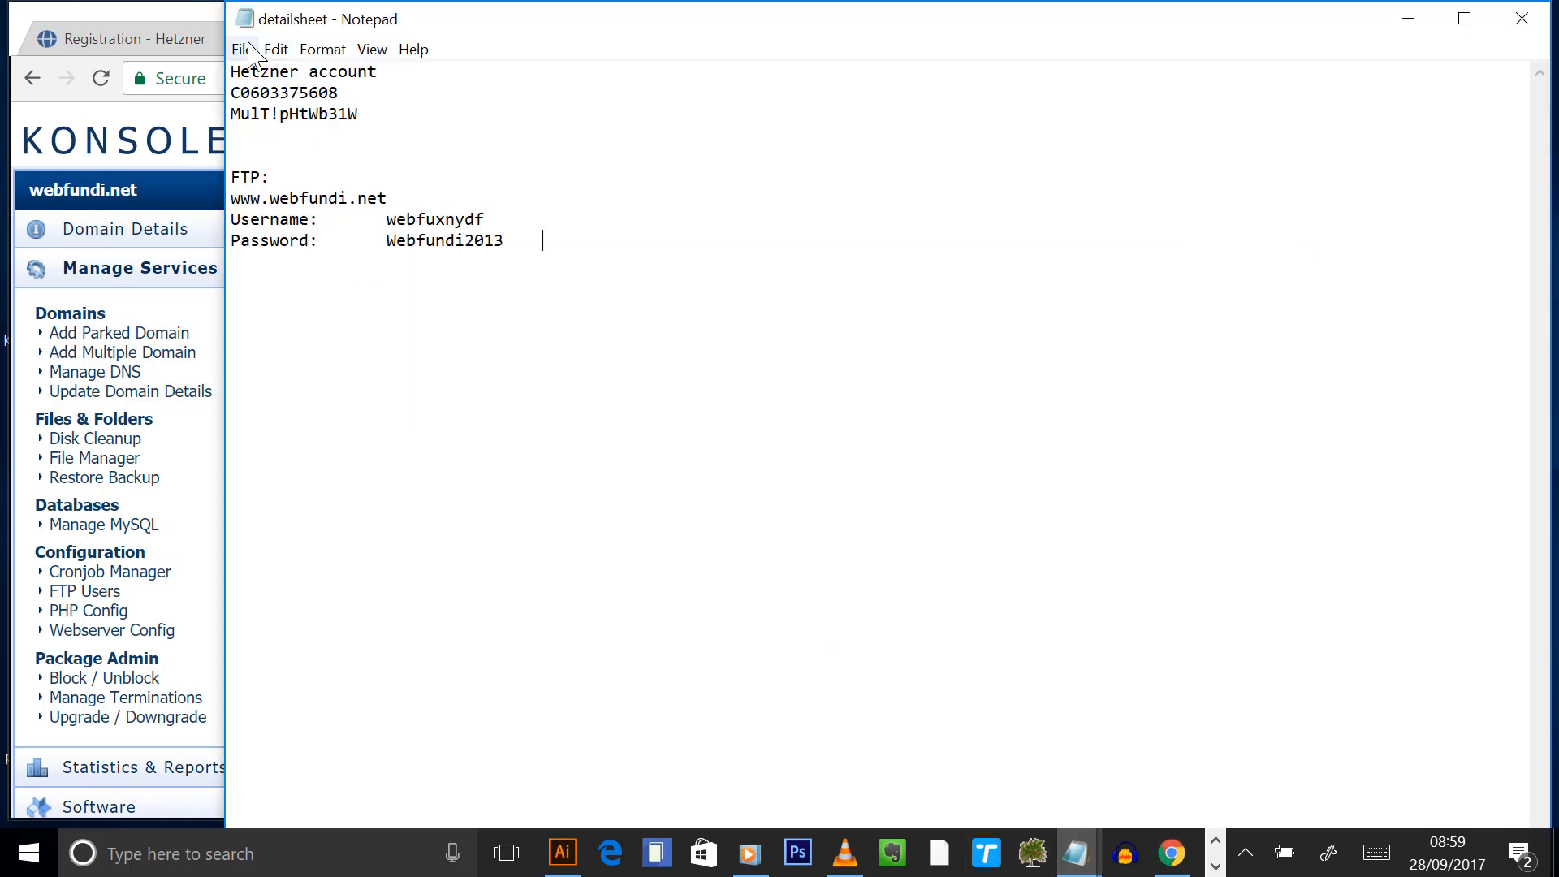
pyautogui.click(242, 50)
pyautogui.click(114, 133)
pyautogui.click(120, 6)
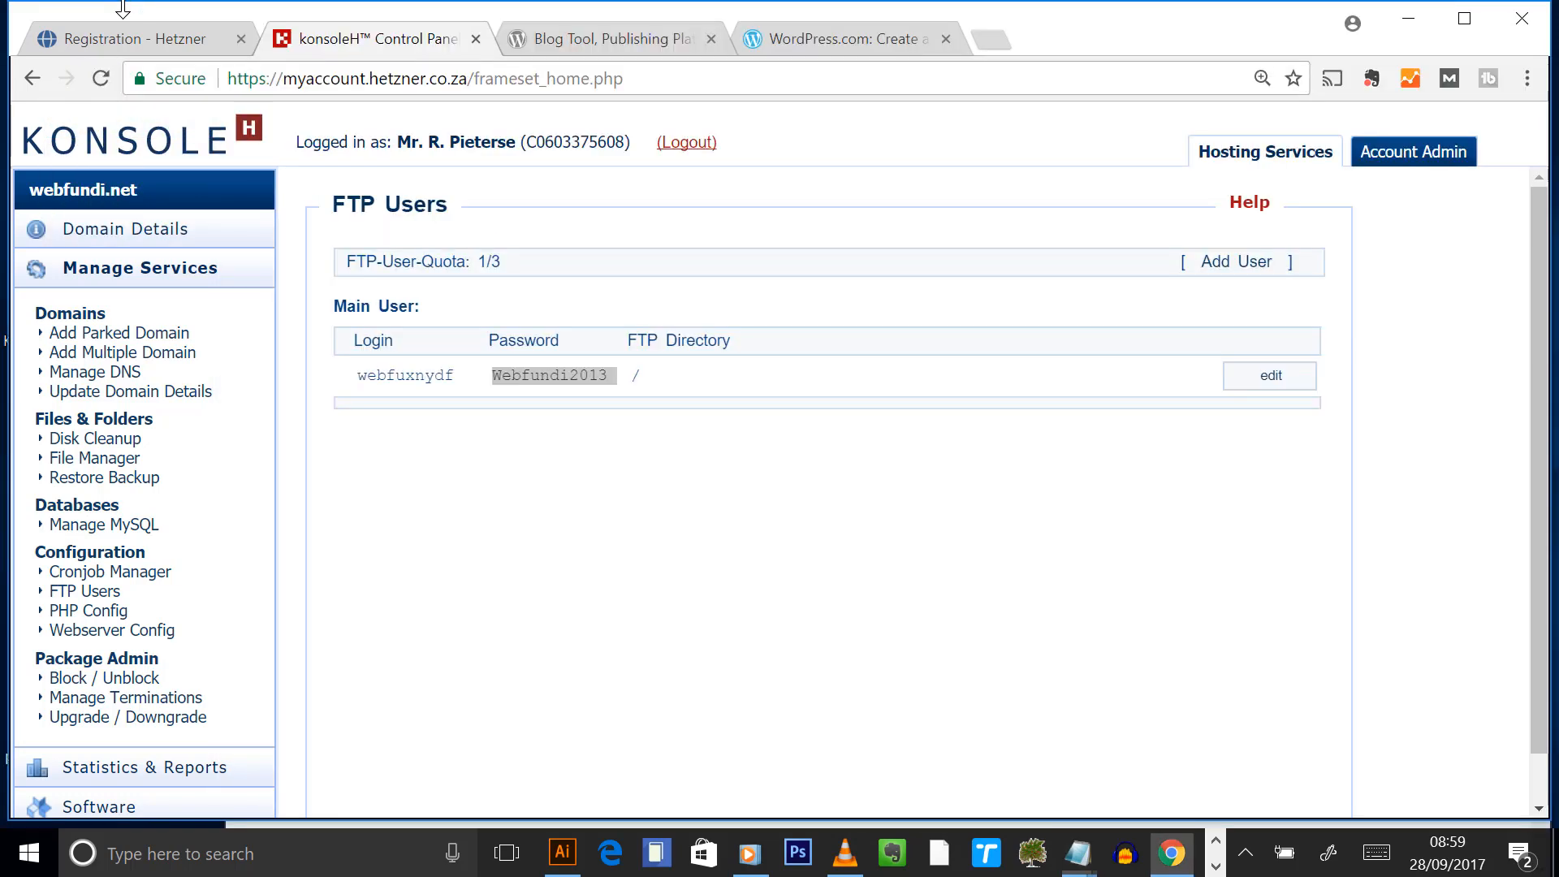
# - Browse webfundi.net's hosting details, management services list and the account administration area
pyautogui.click(134, 229)
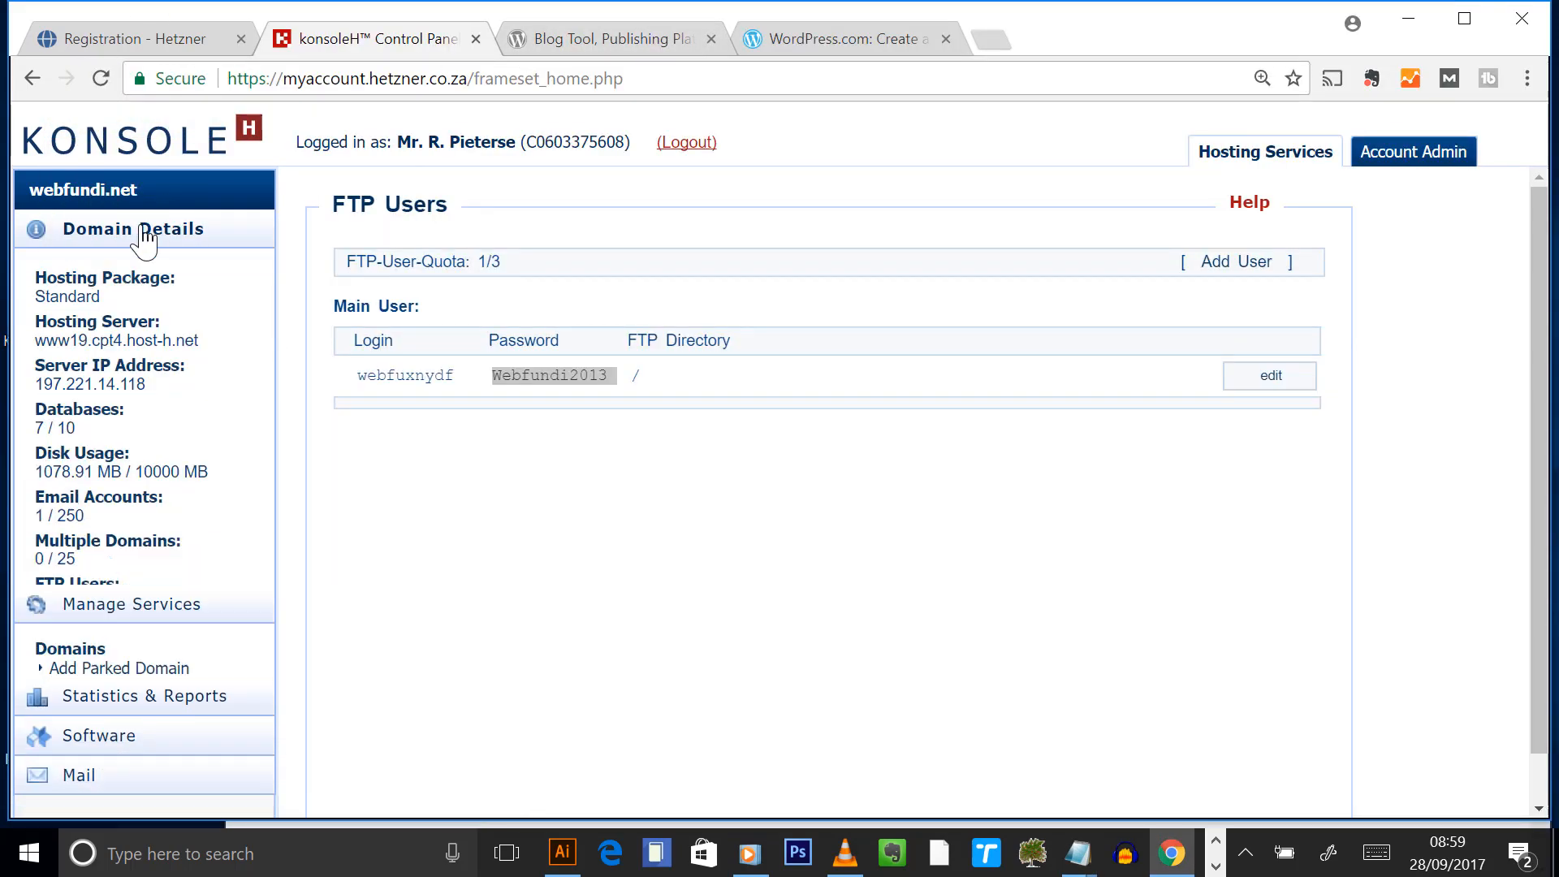
pyautogui.scroll(-2, 375, 503)
pyautogui.scroll(2, 380, 491)
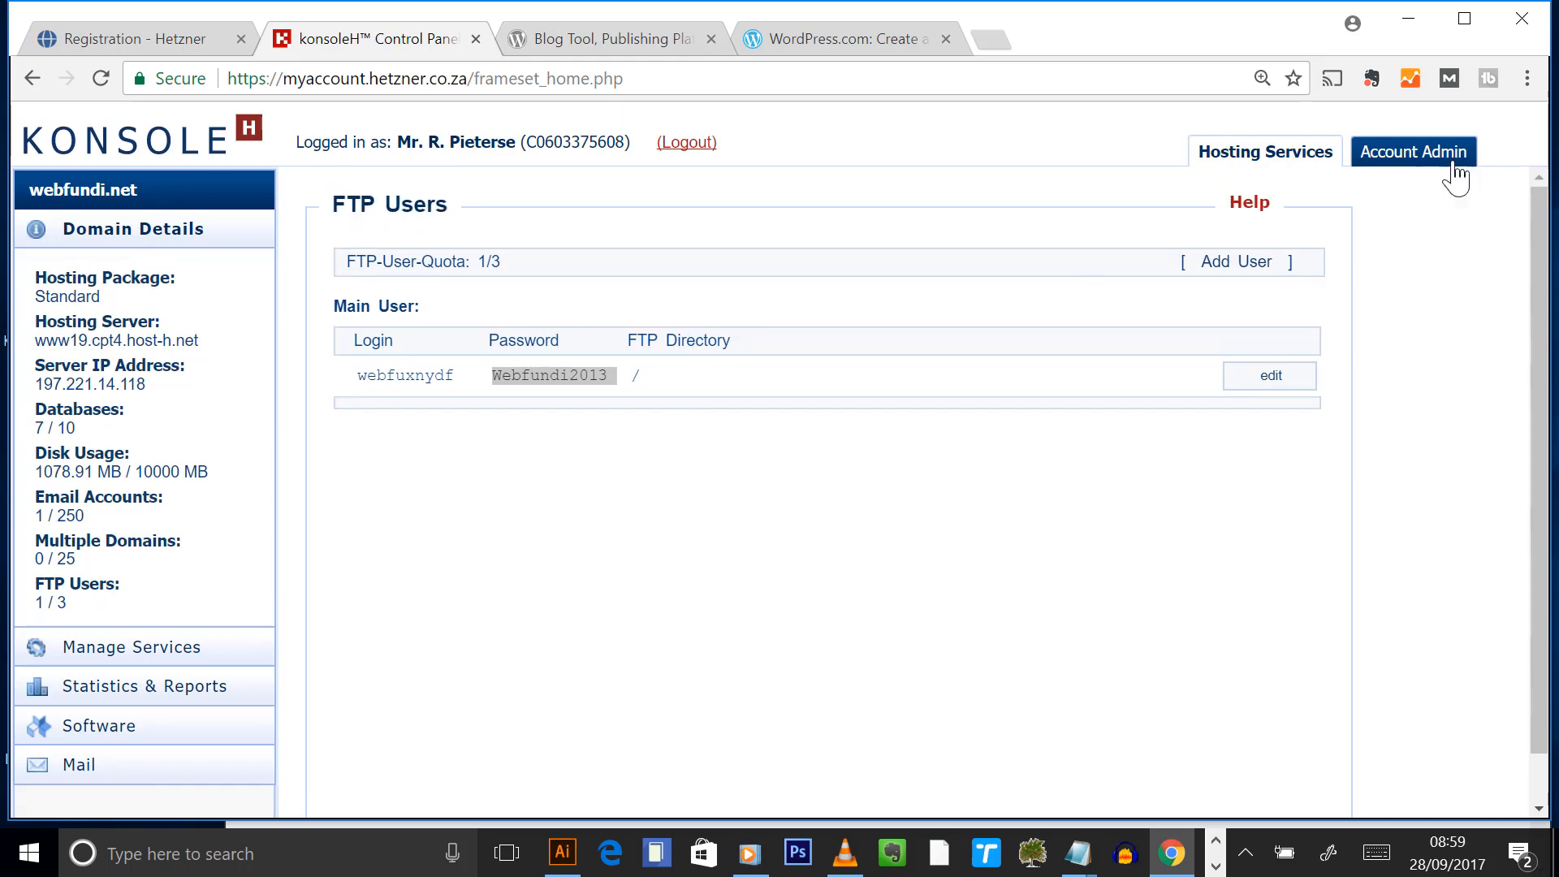
pyautogui.click(159, 649)
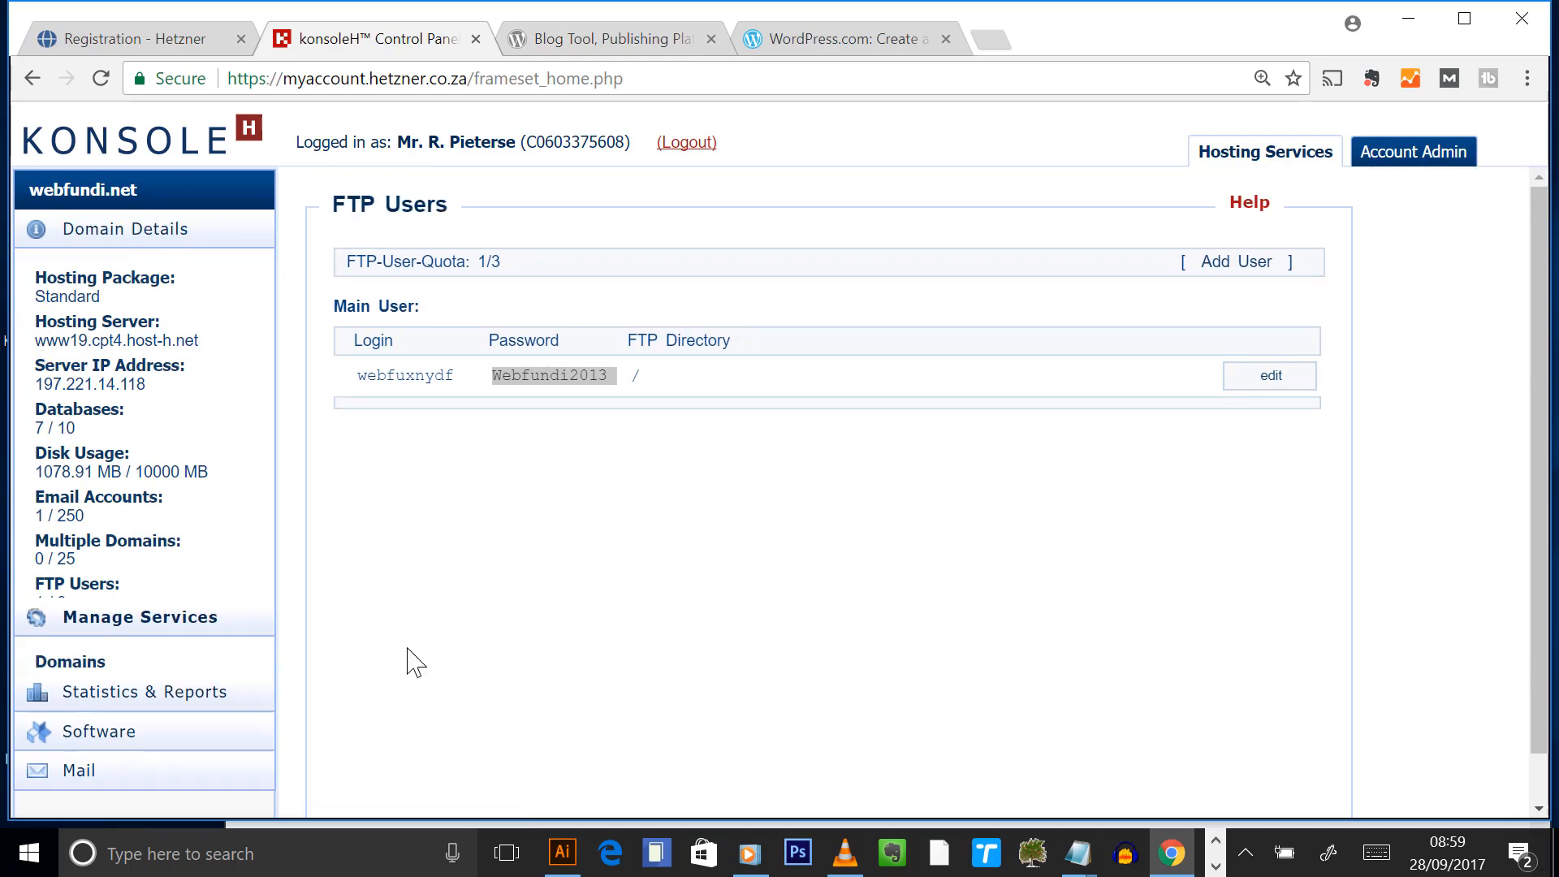
pyautogui.scroll(-1, 325, 504)
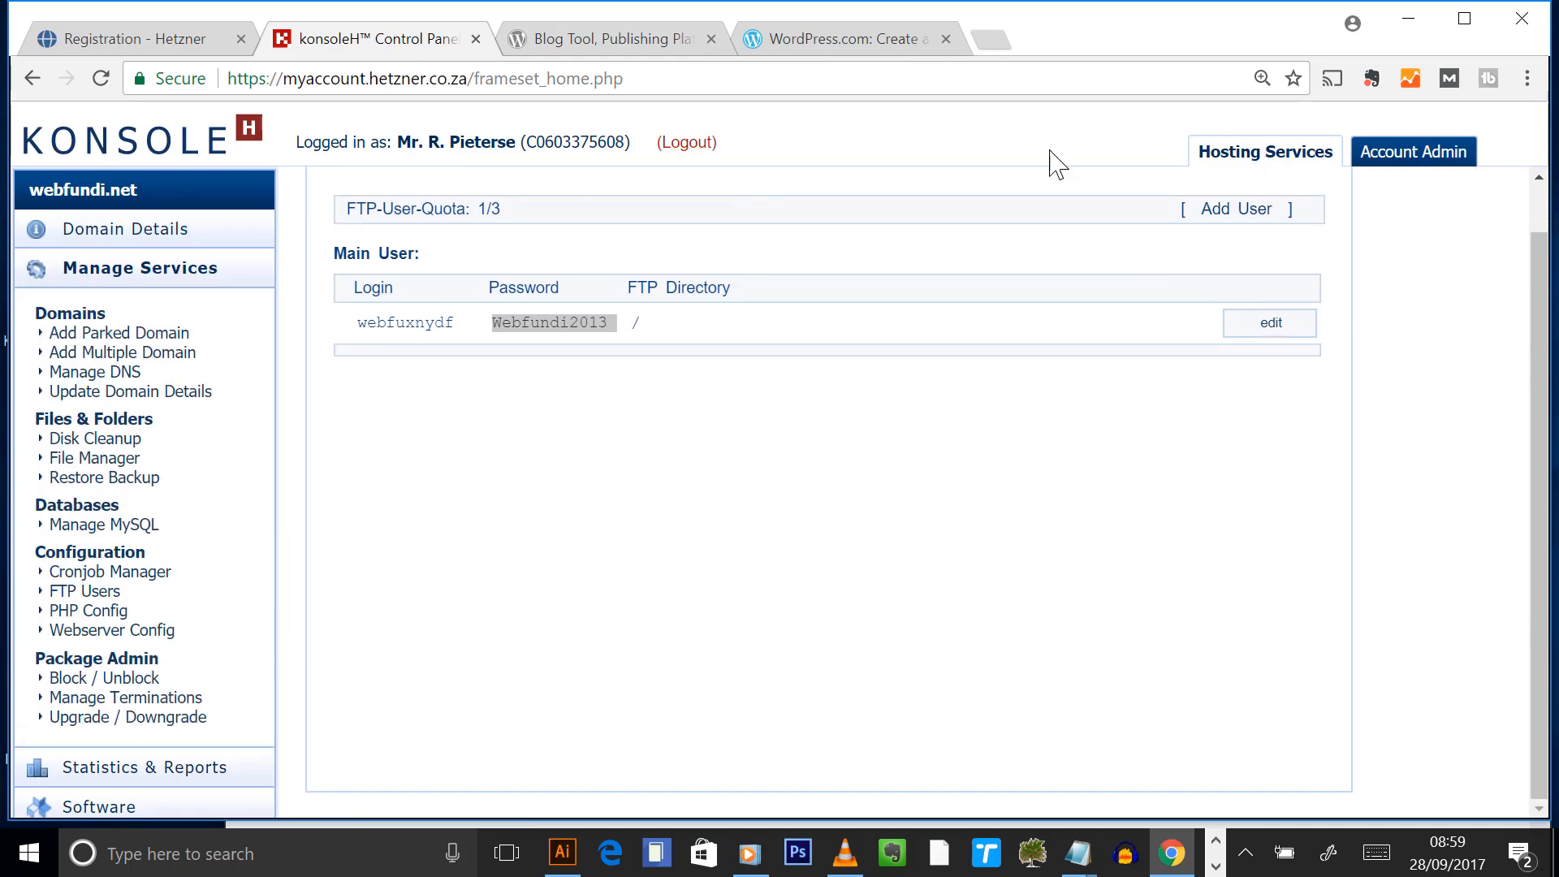
pyautogui.click(1393, 160)
pyautogui.click(1246, 155)
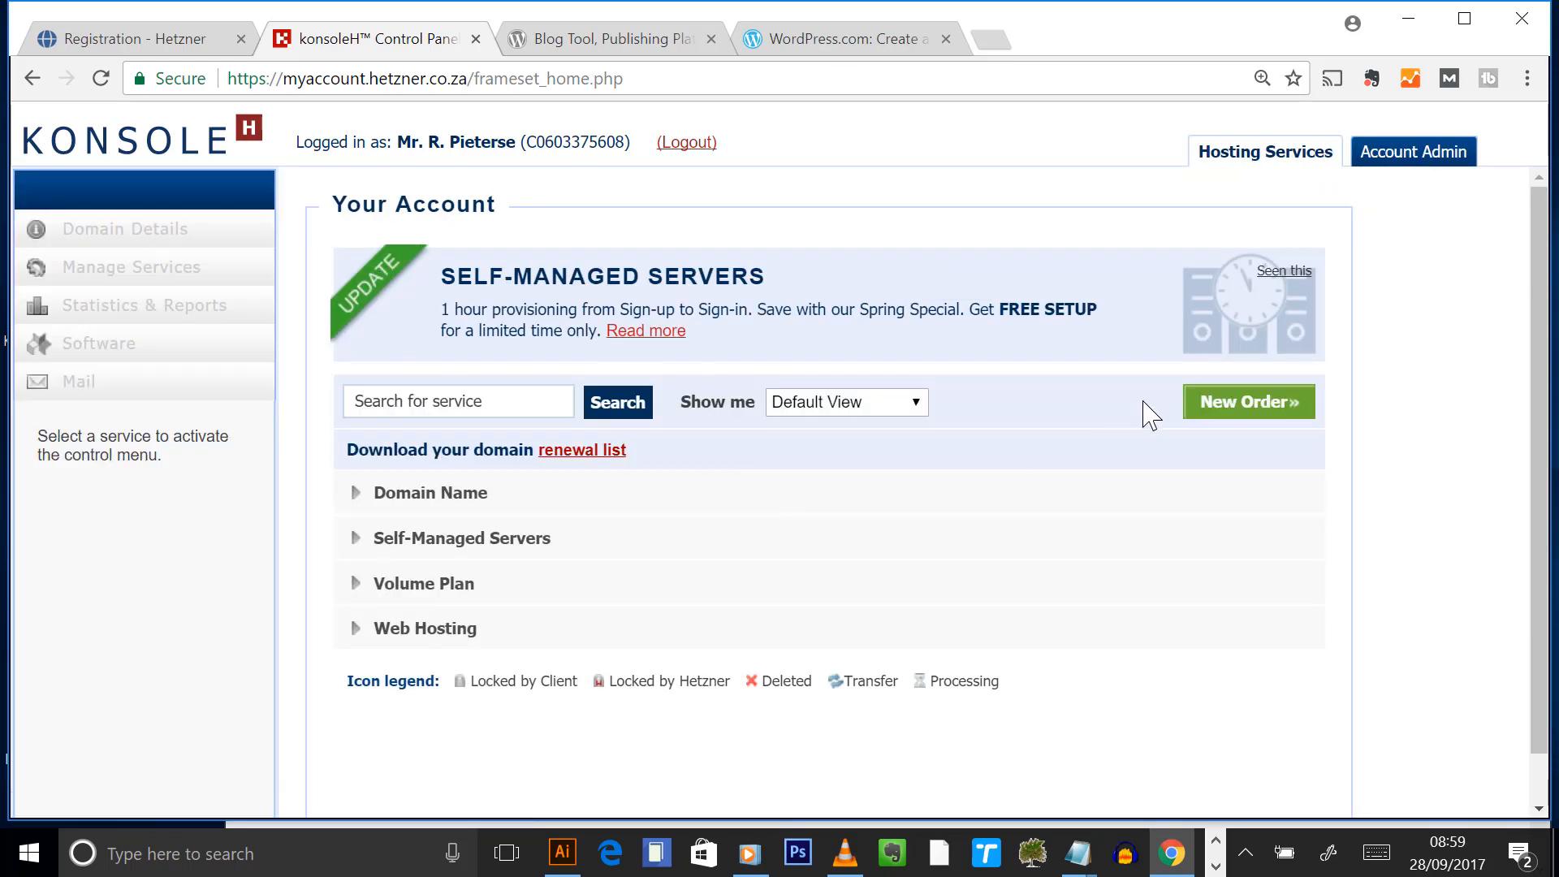
# - View Web Hosting plan prices through New Order, then return to the Your Account overview
pyautogui.click(1230, 410)
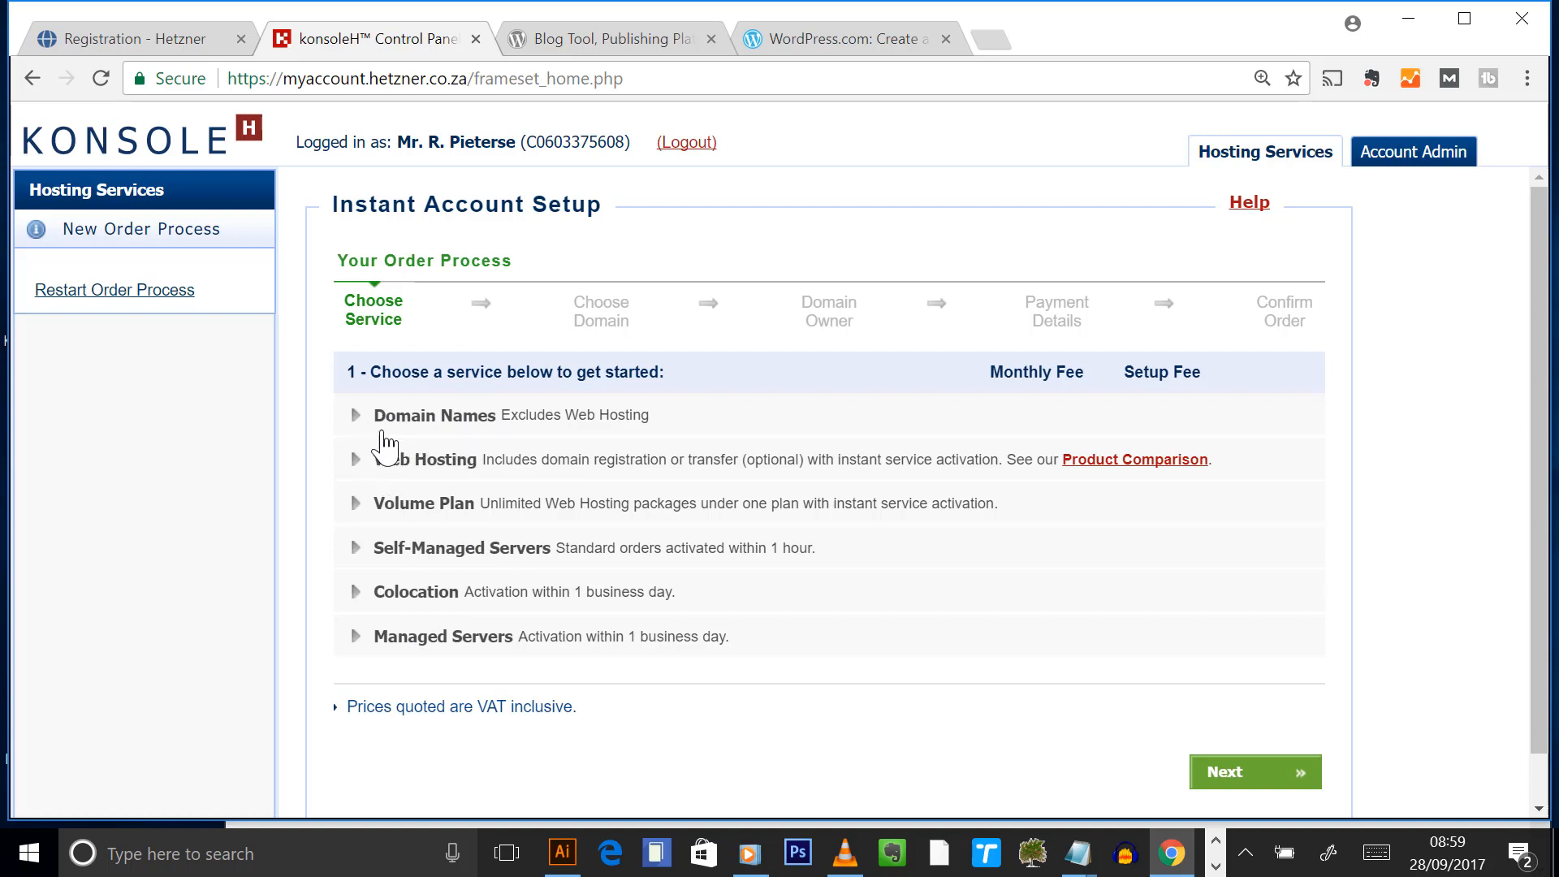
pyautogui.click(356, 462)
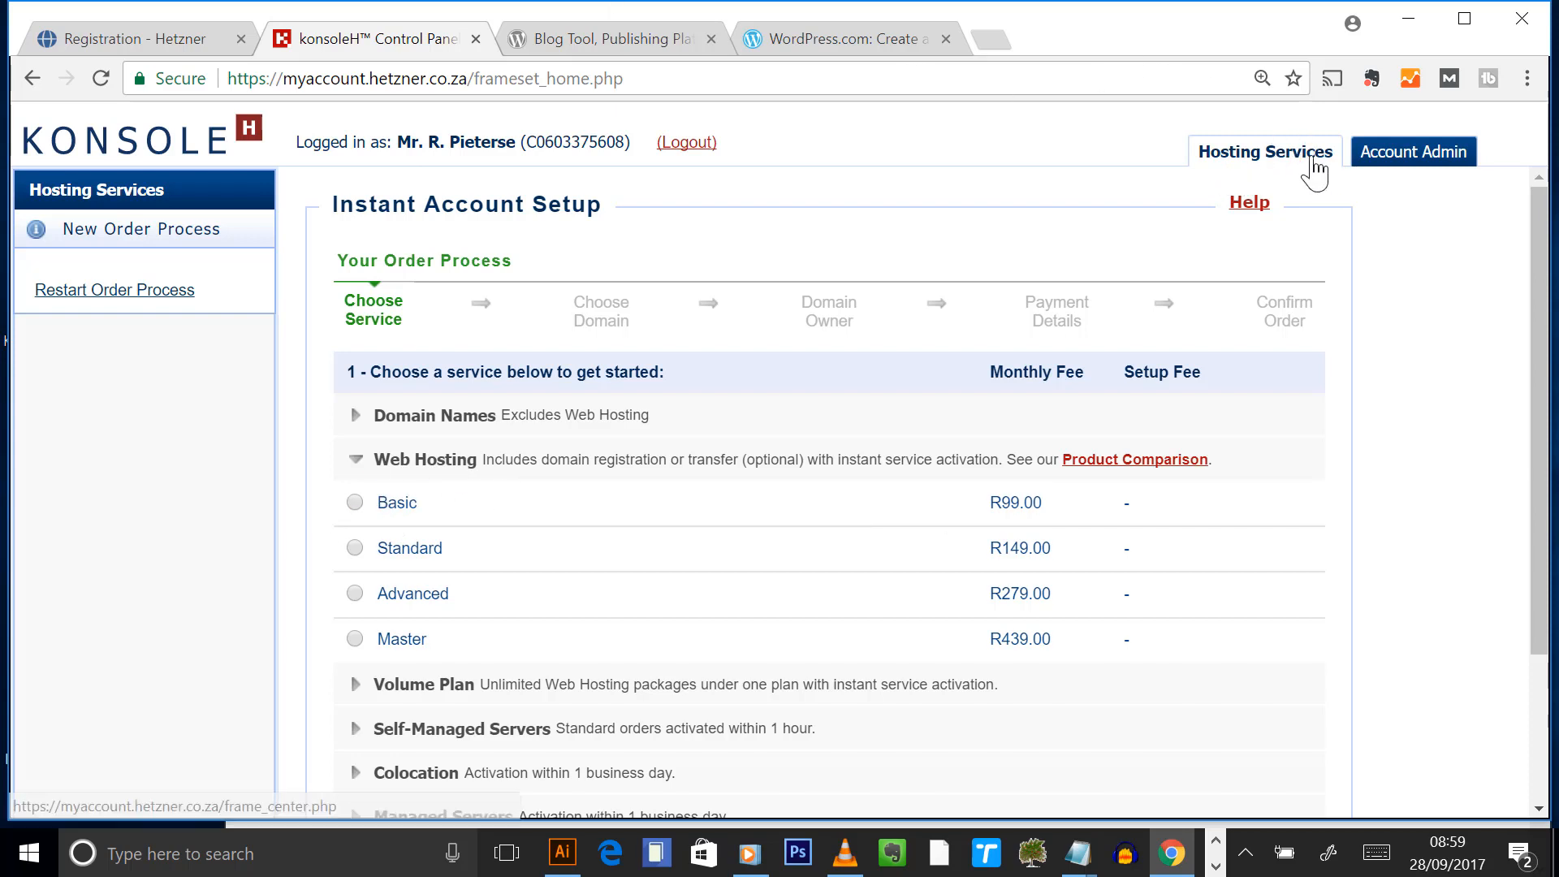
pyautogui.click(1315, 162)
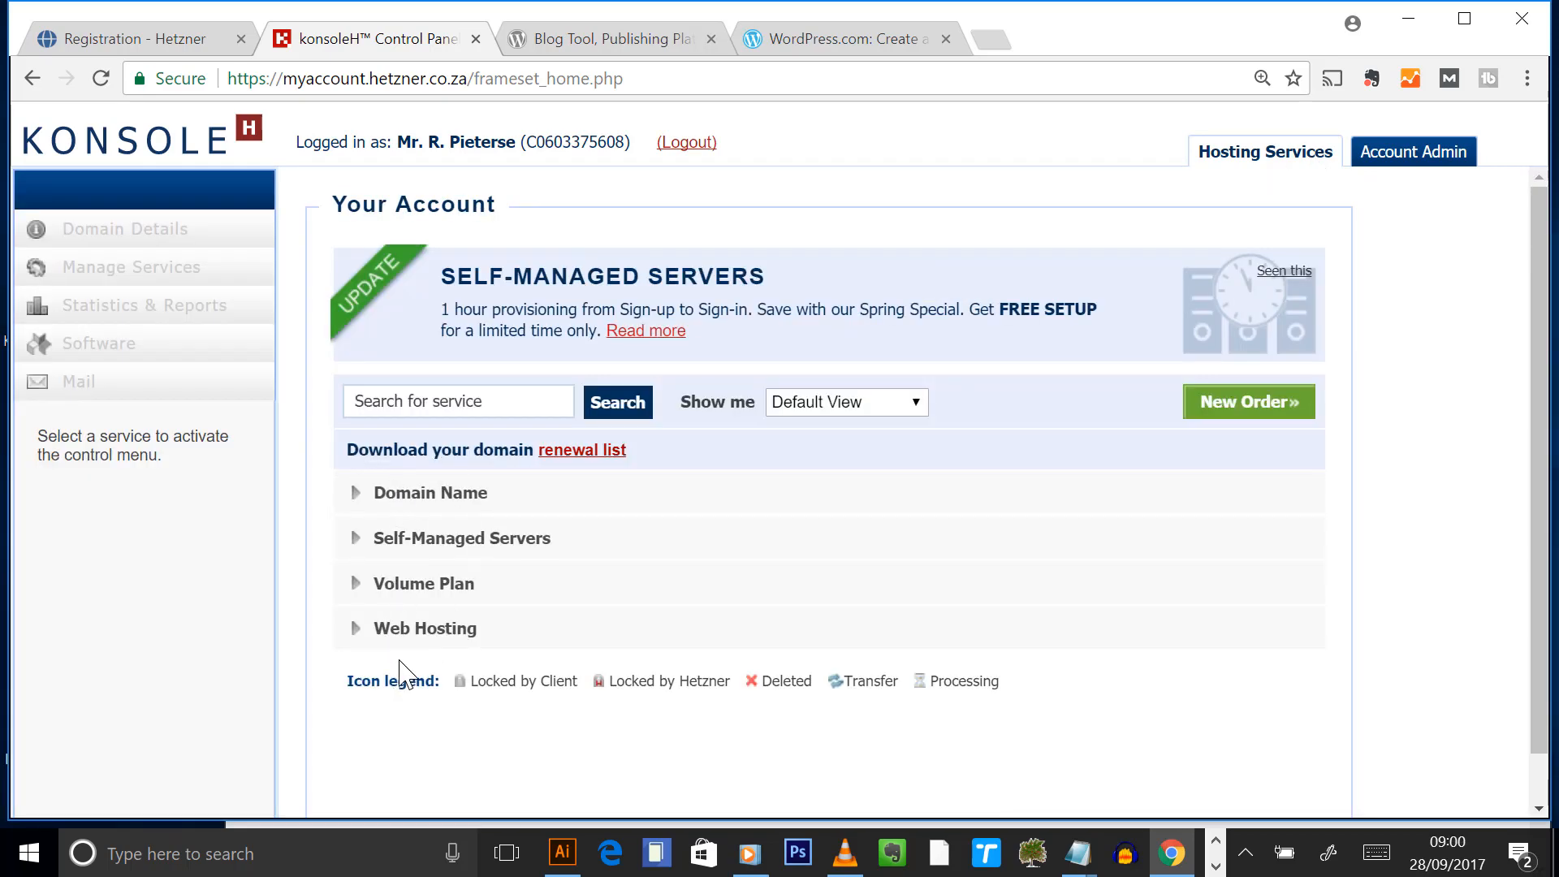
# - Expand Volume Plan > Volume Plan SA and open the webfundi.net domain
pyautogui.click(418, 635)
pyautogui.click(412, 592)
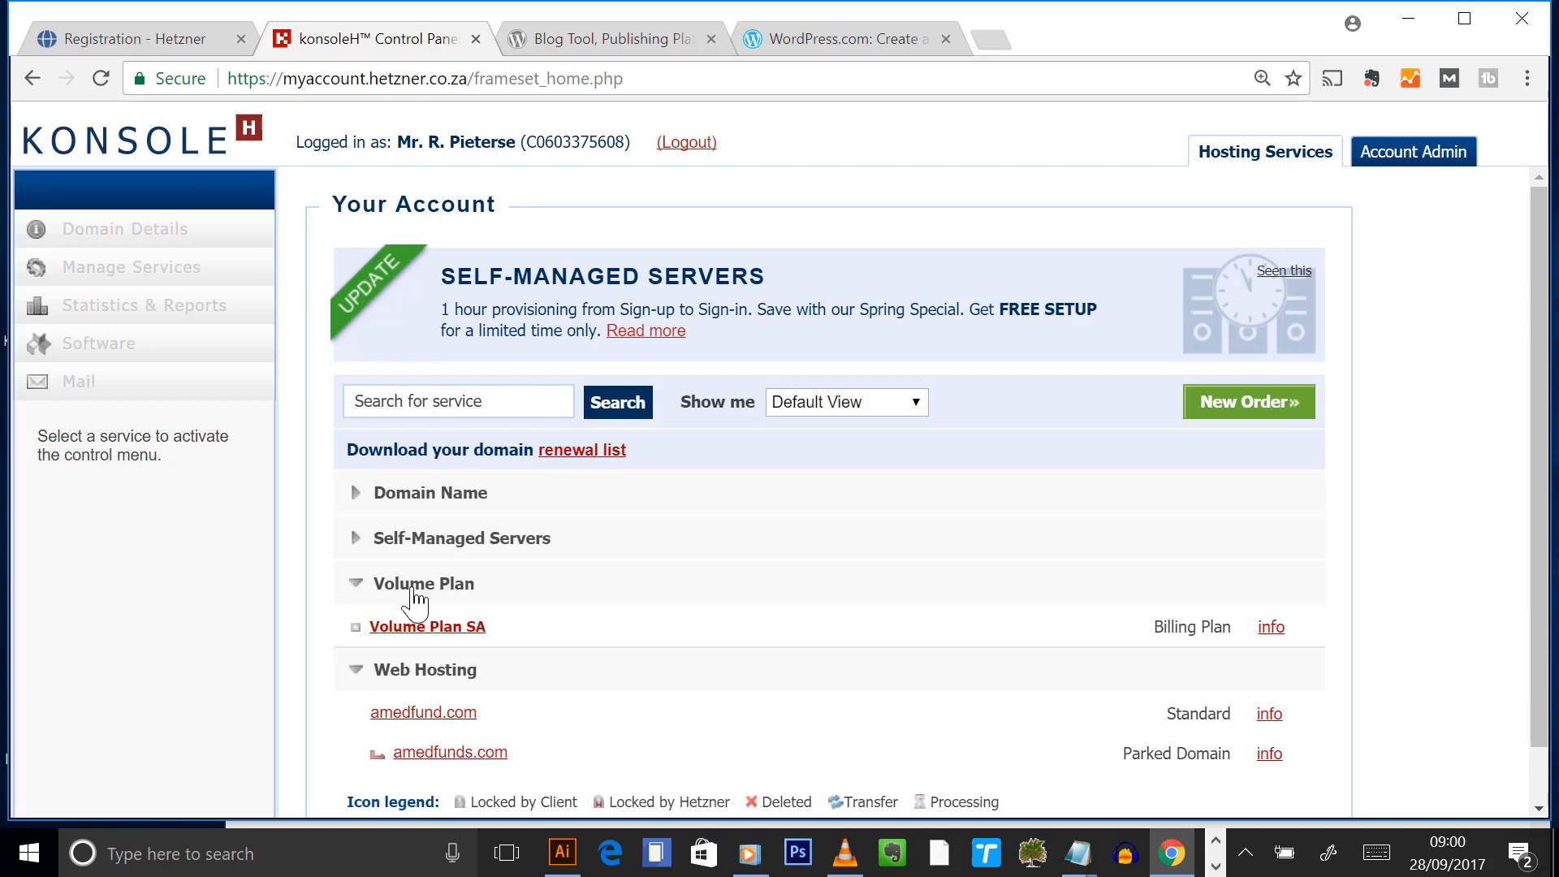
pyautogui.click(382, 628)
pyautogui.scroll(-3, 674, 658)
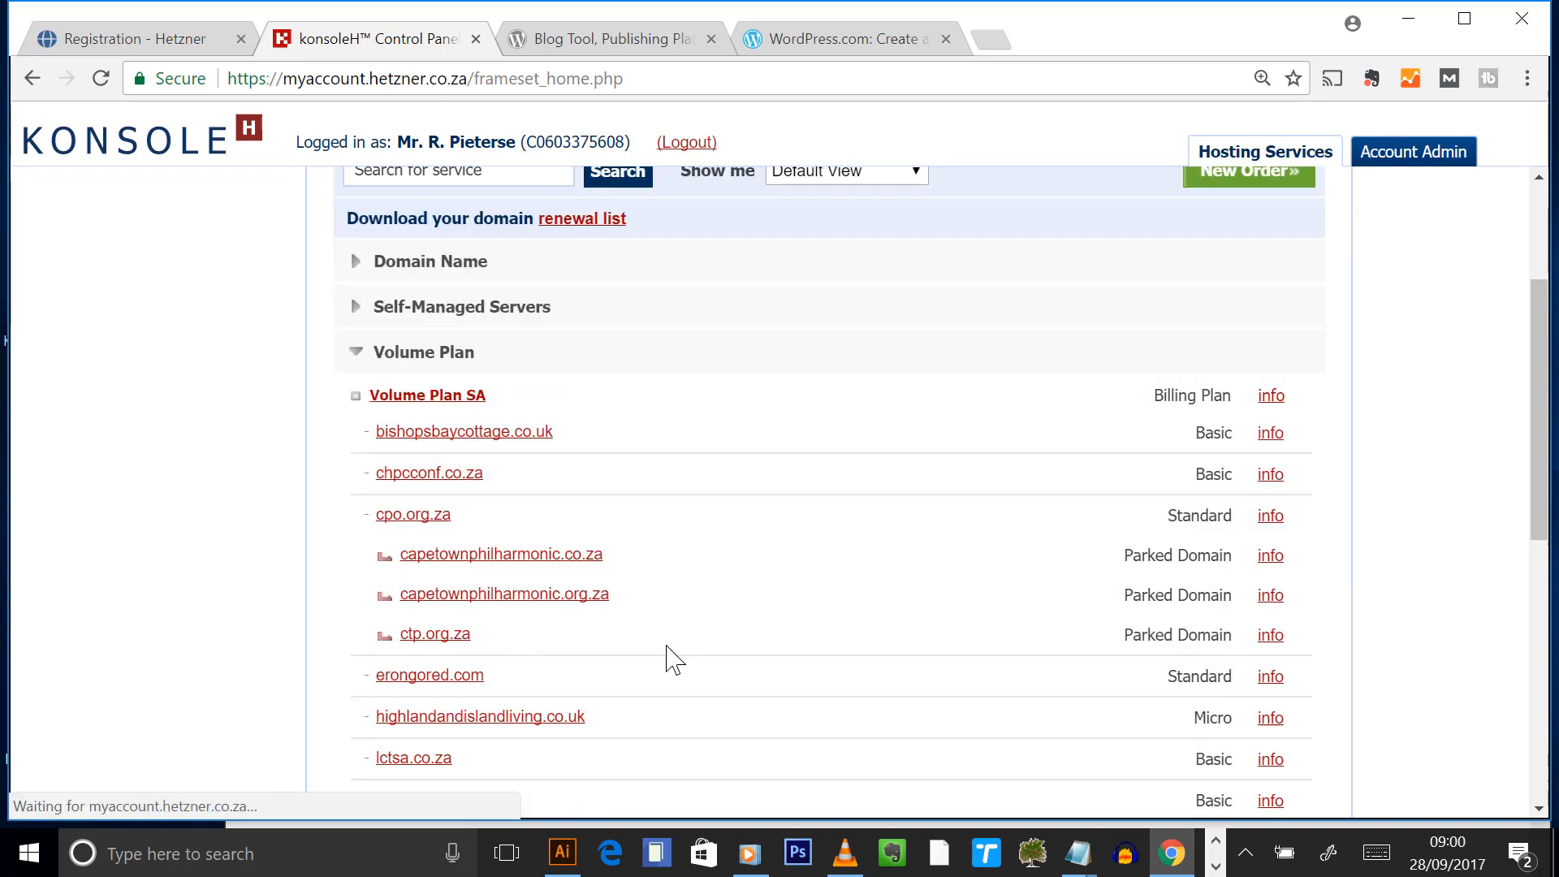
pyautogui.scroll(-8, 674, 658)
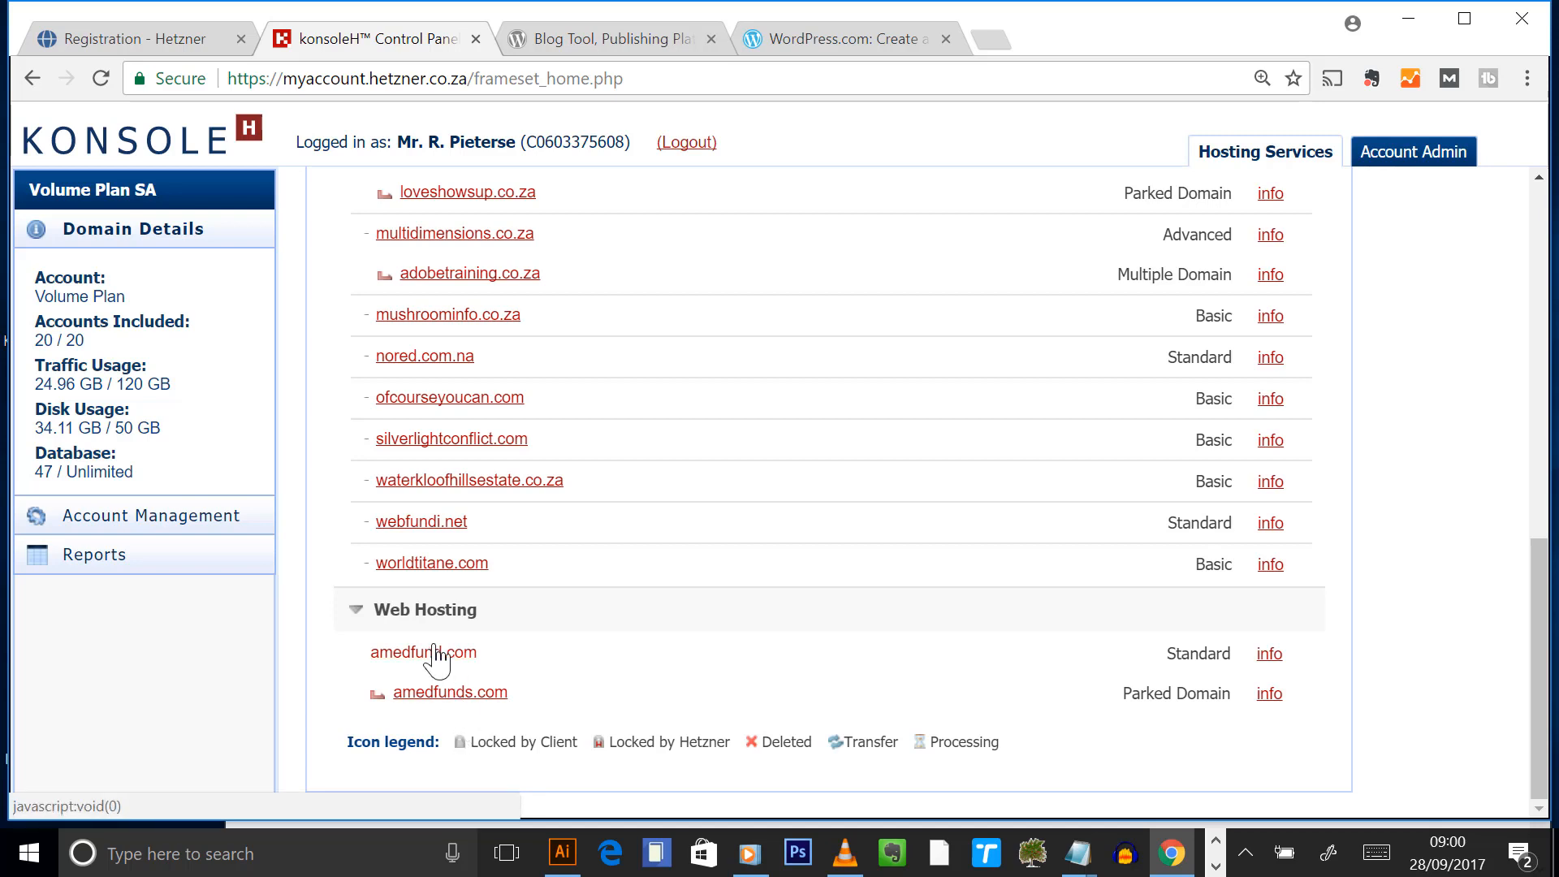
pyautogui.click(417, 523)
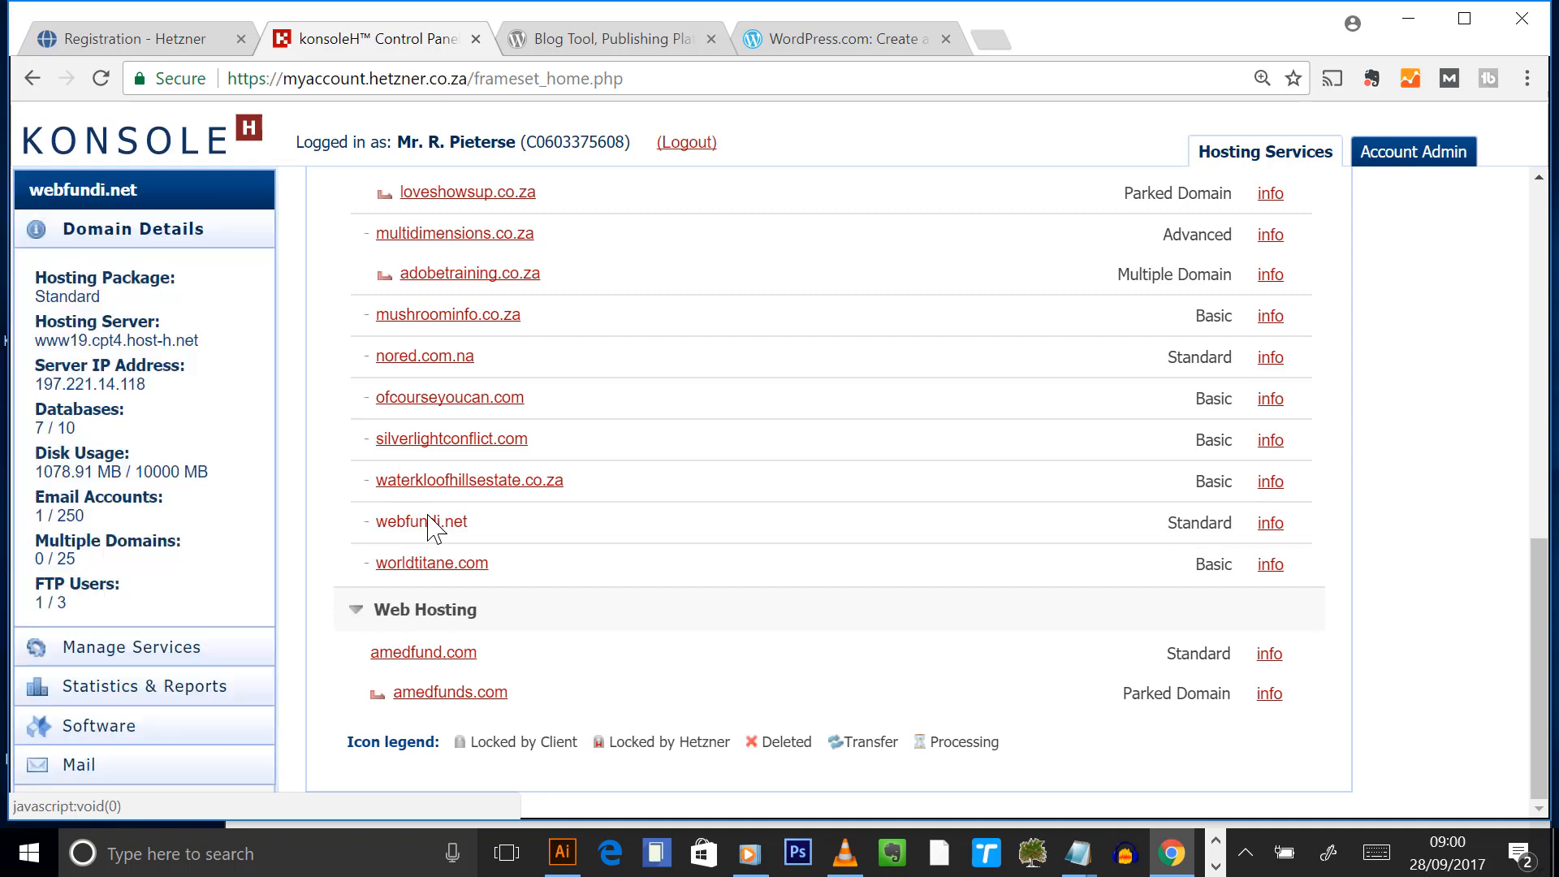
# - Reopen webfundi.net's domain details, then return to the detailsheet notes in Notepad
pyautogui.scroll(5, 430, 527)
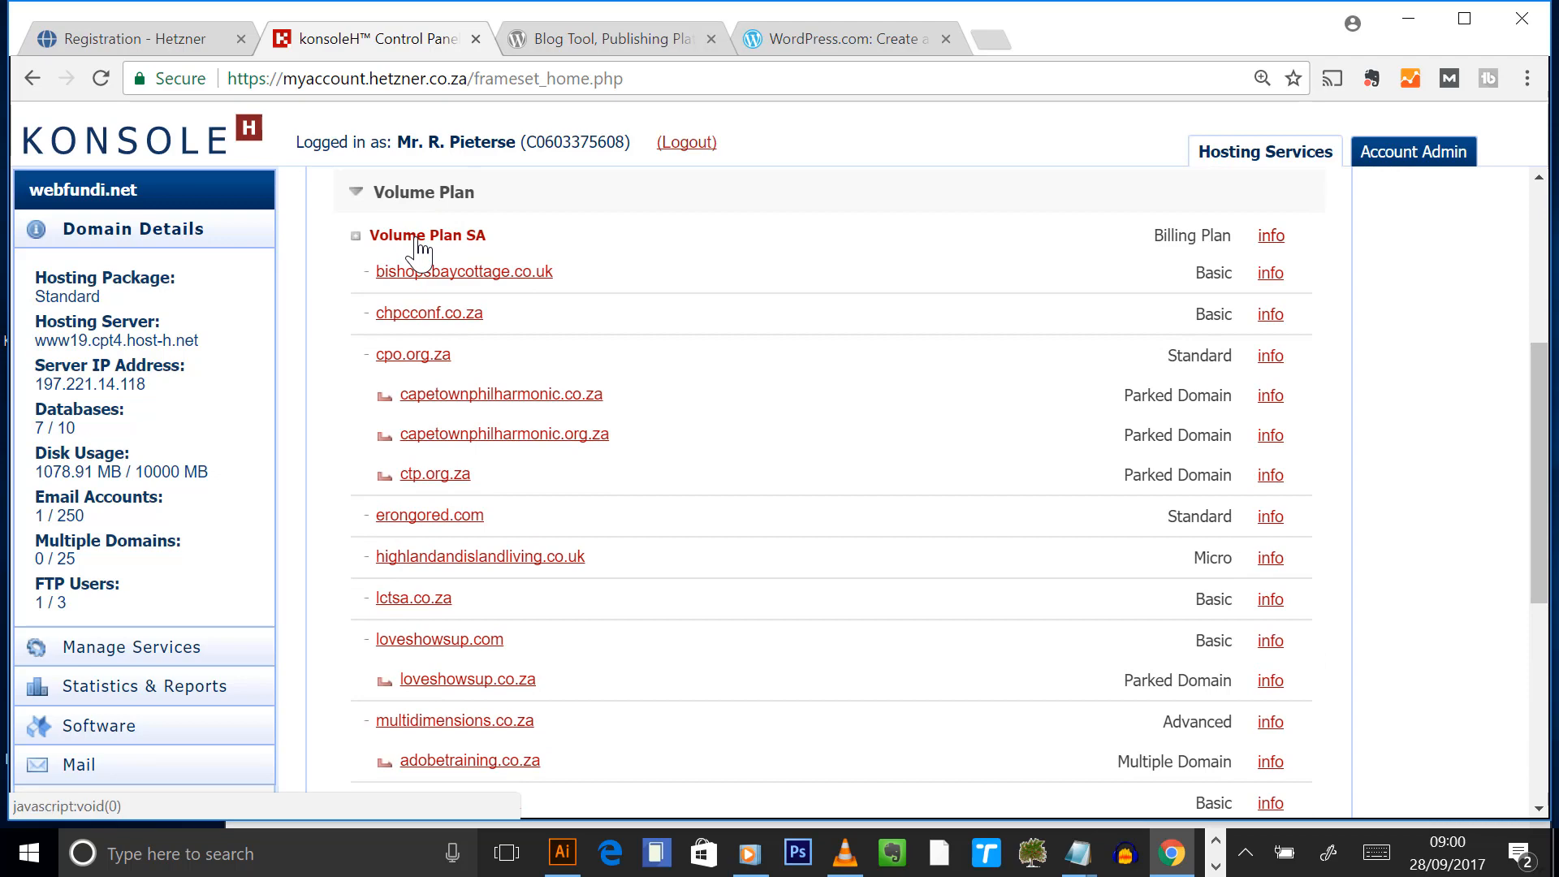
pyautogui.scroll(-3, 463, 430)
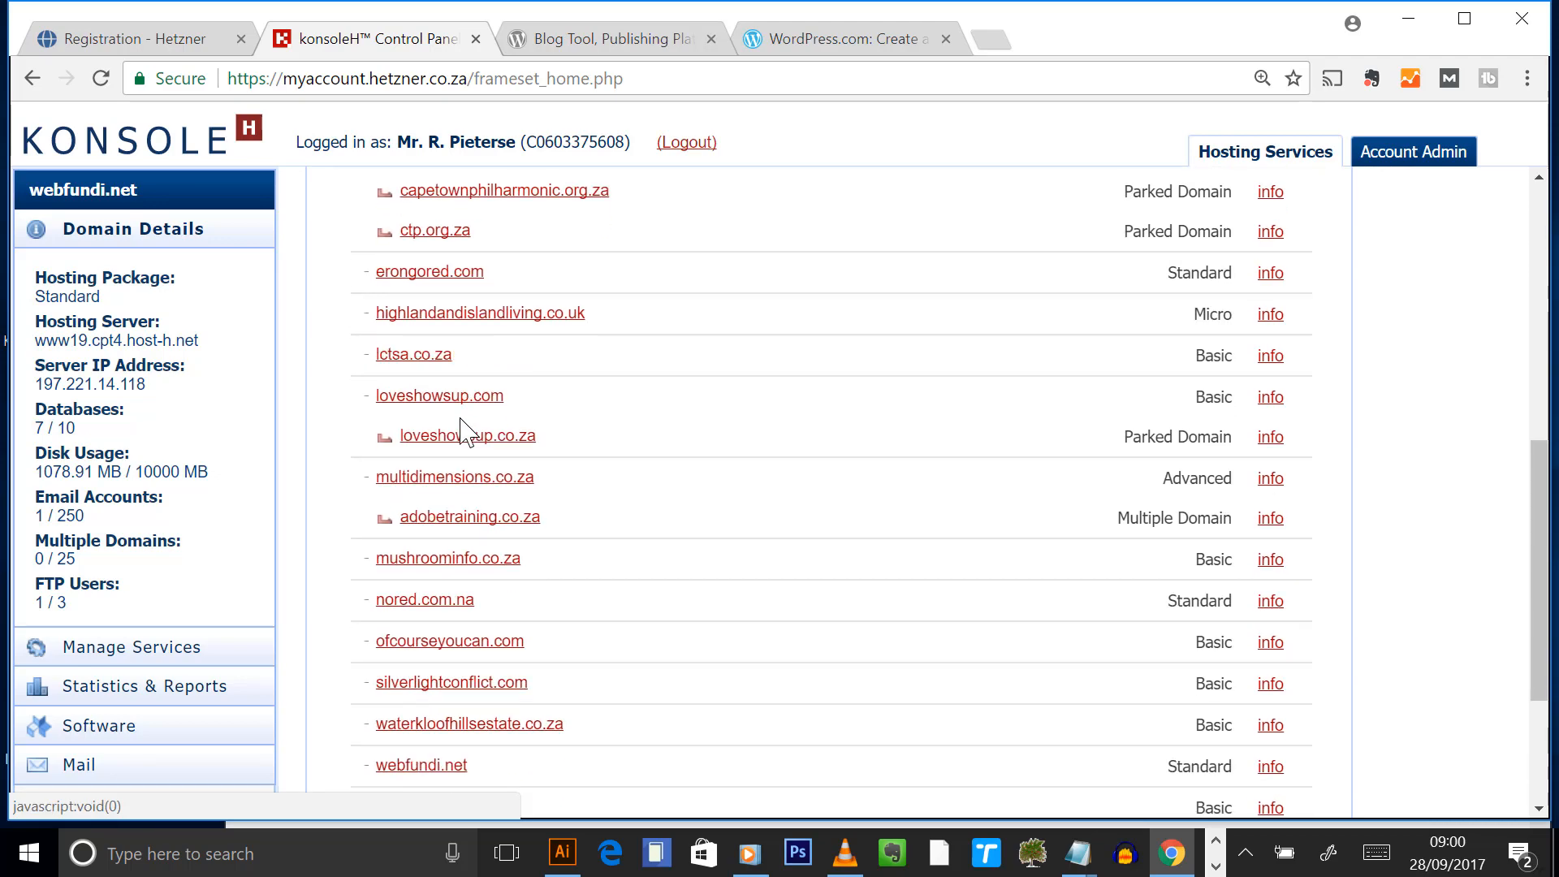
pyautogui.scroll(-3, 487, 593)
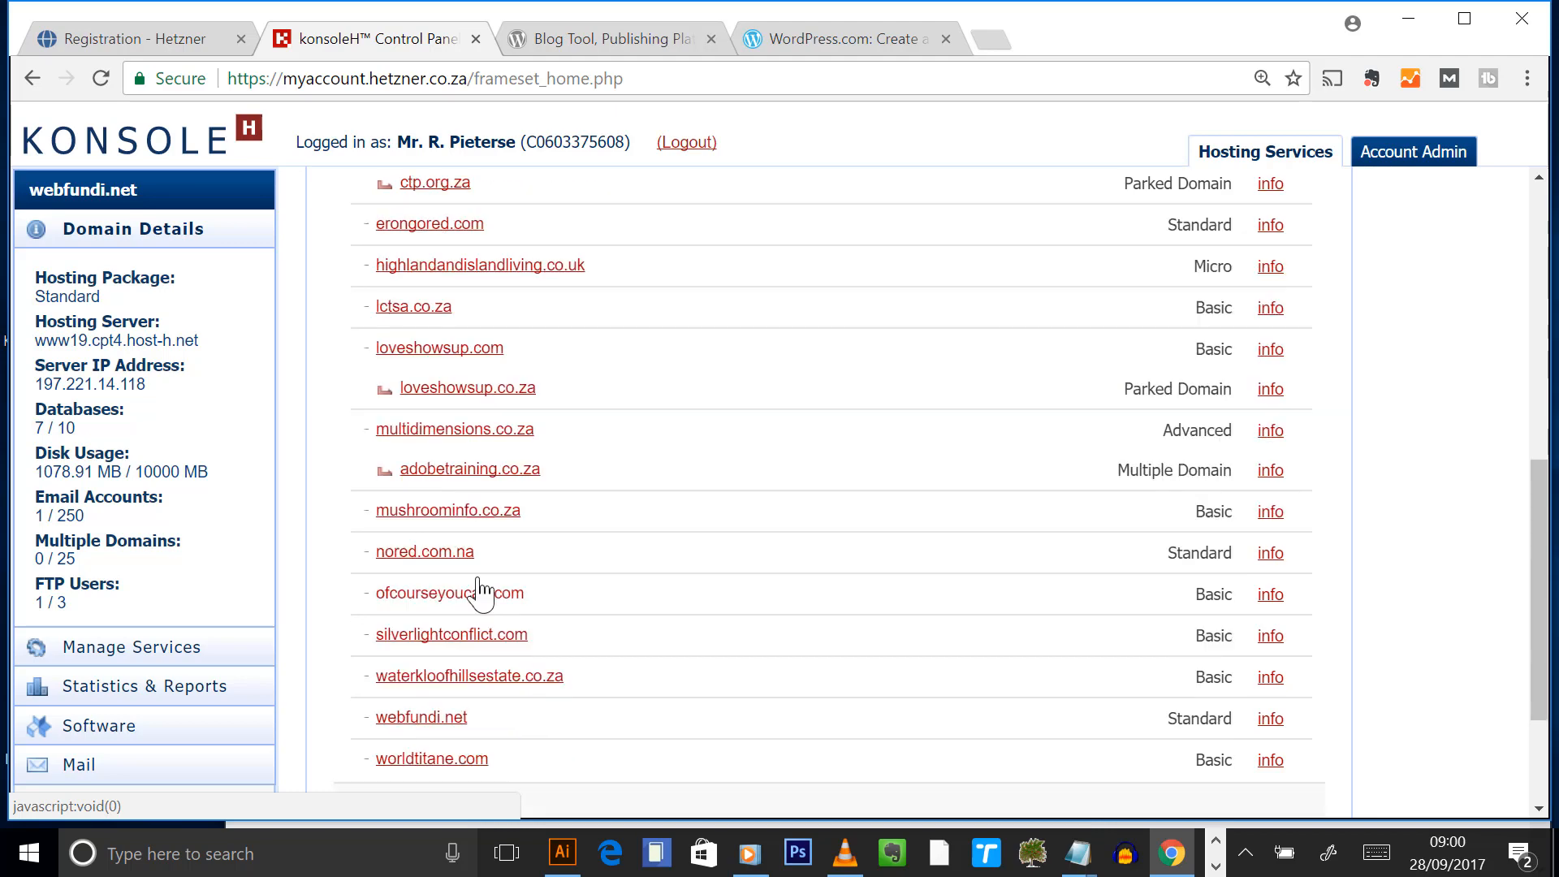
pyautogui.click(418, 523)
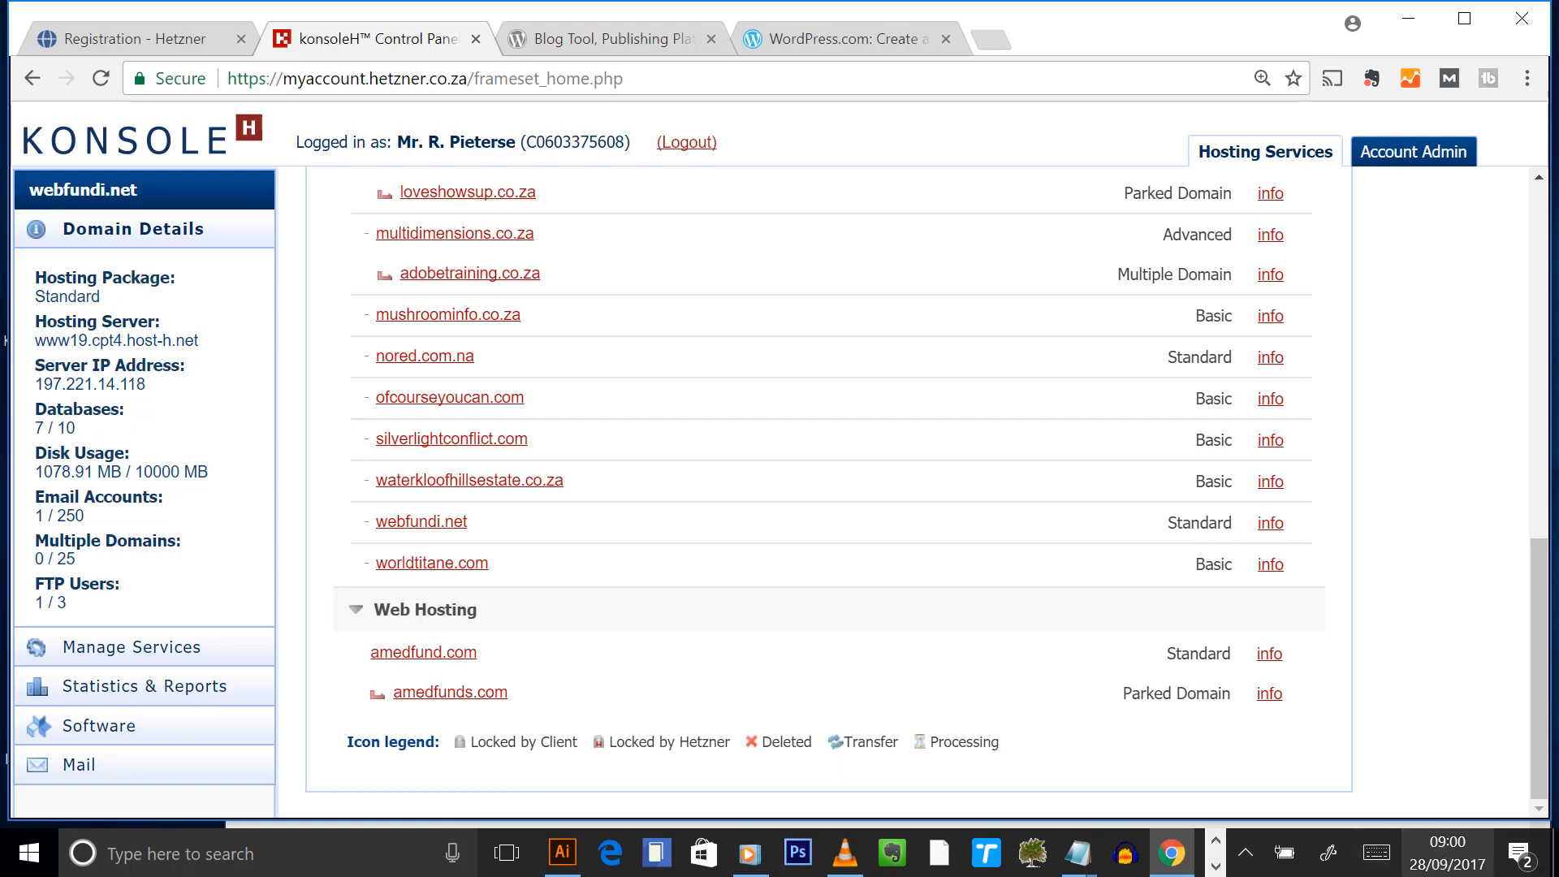
pyautogui.click(1077, 853)
pyautogui.click(974, 779)
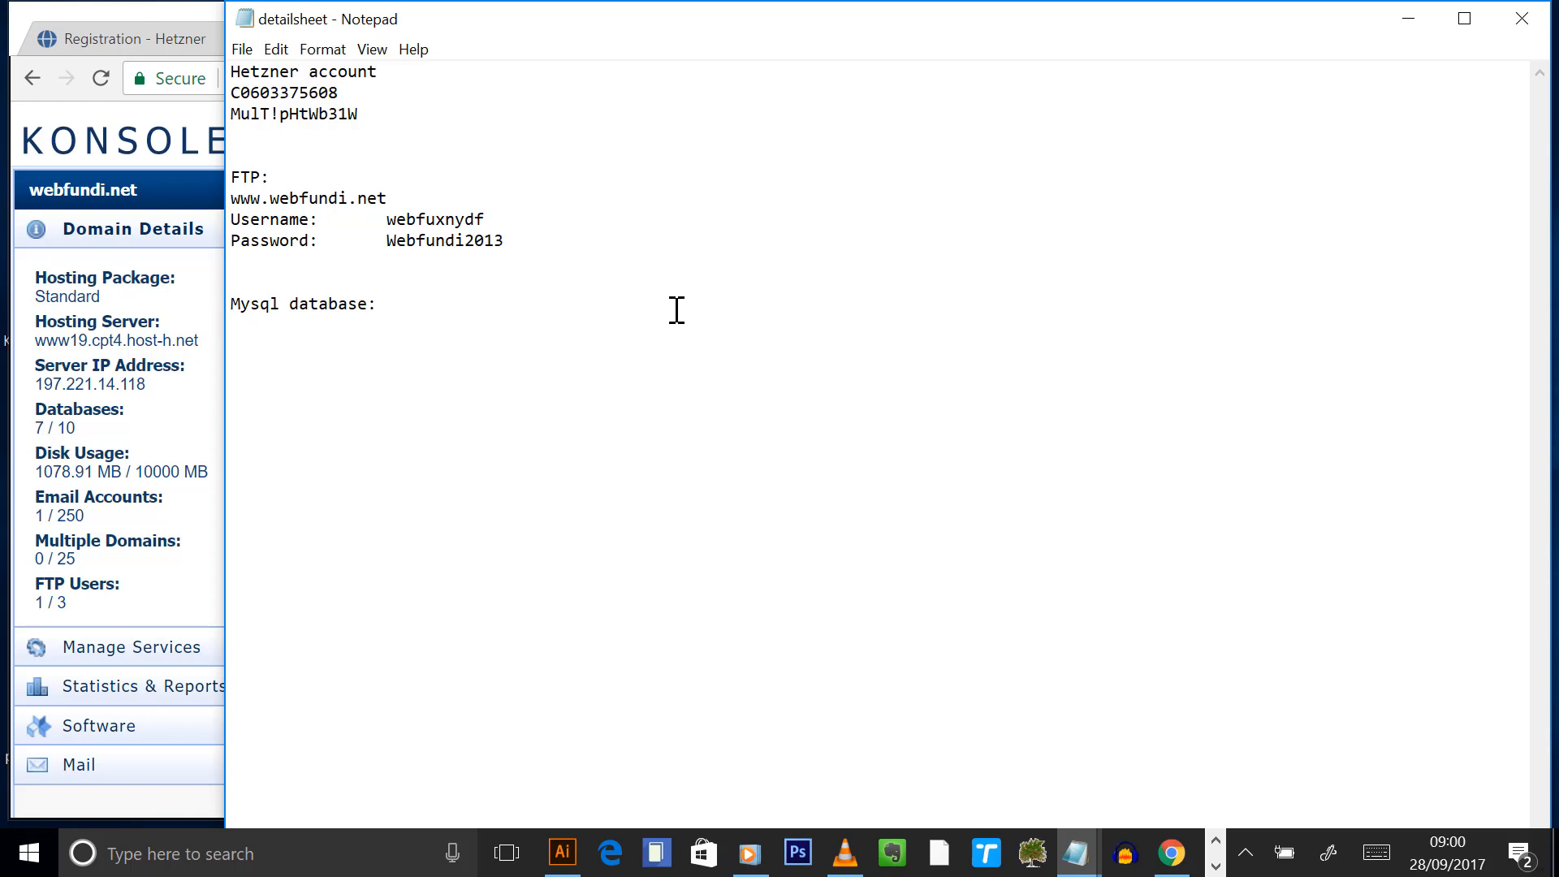
# - Back in konsoleH, open Manage MySQL under Manage Services
pyautogui.click(12, 125)
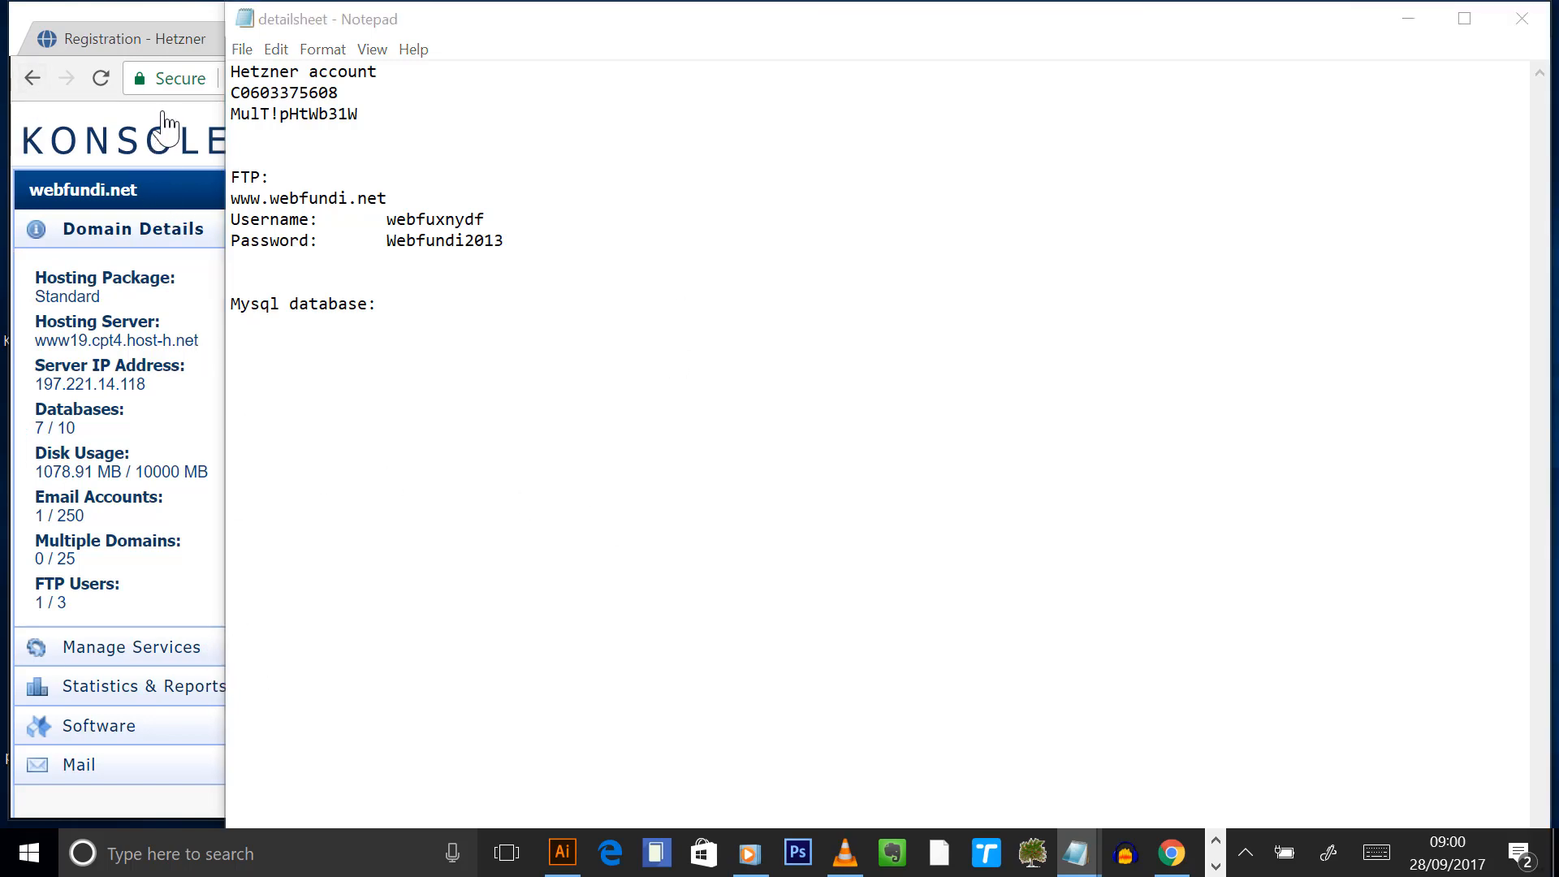
pyautogui.moveTo(165, 124); pyautogui.dragTo(152, 318)
pyautogui.moveTo(161, 509); pyautogui.dragTo(163, 536)
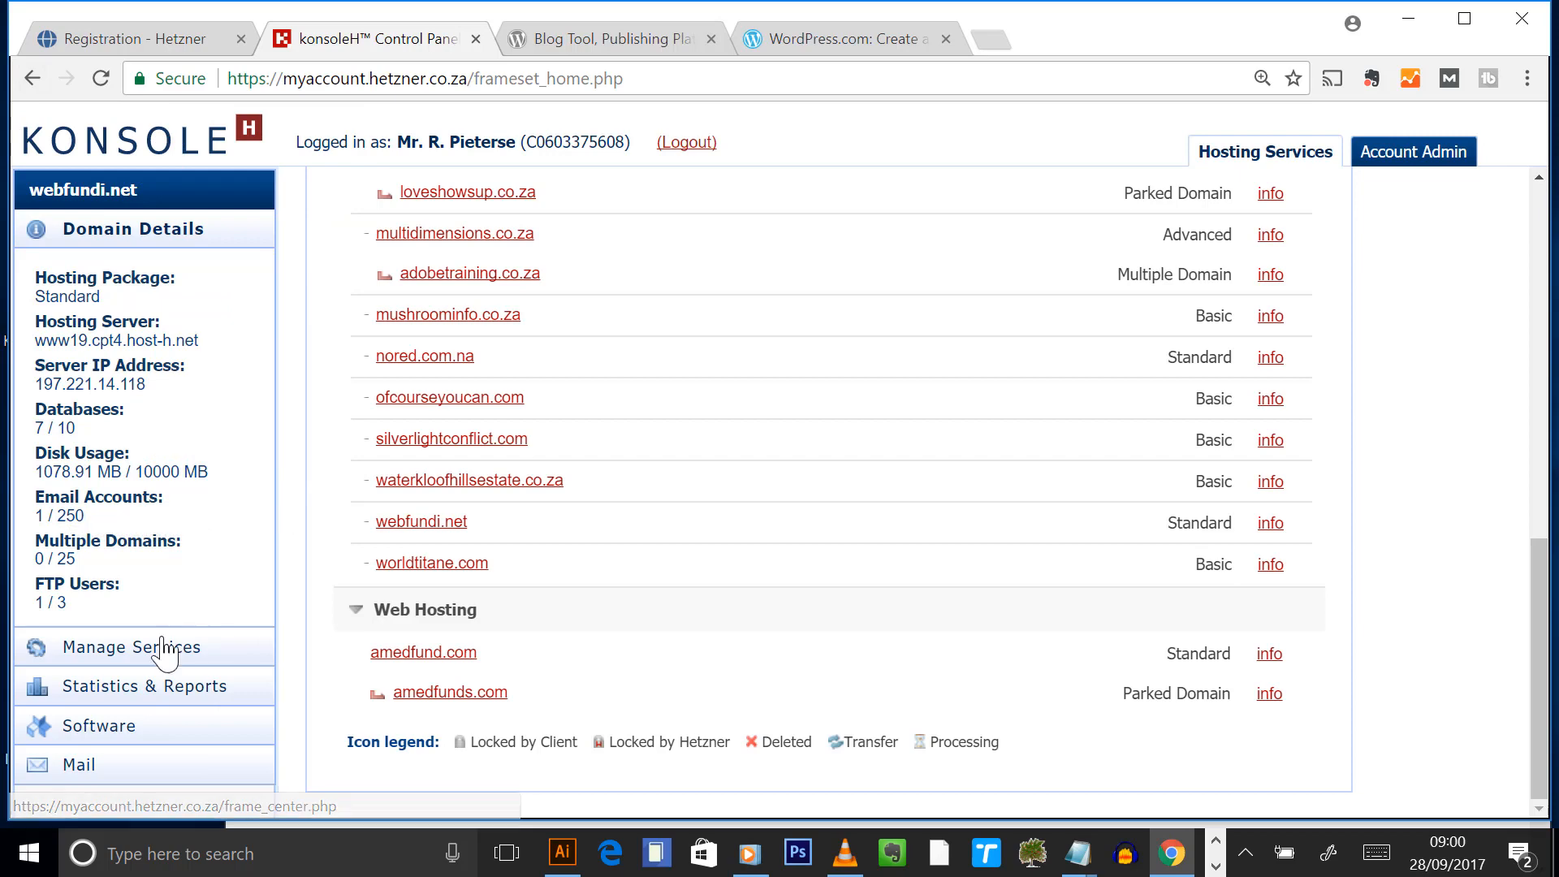
pyautogui.click(163, 647)
pyautogui.click(94, 533)
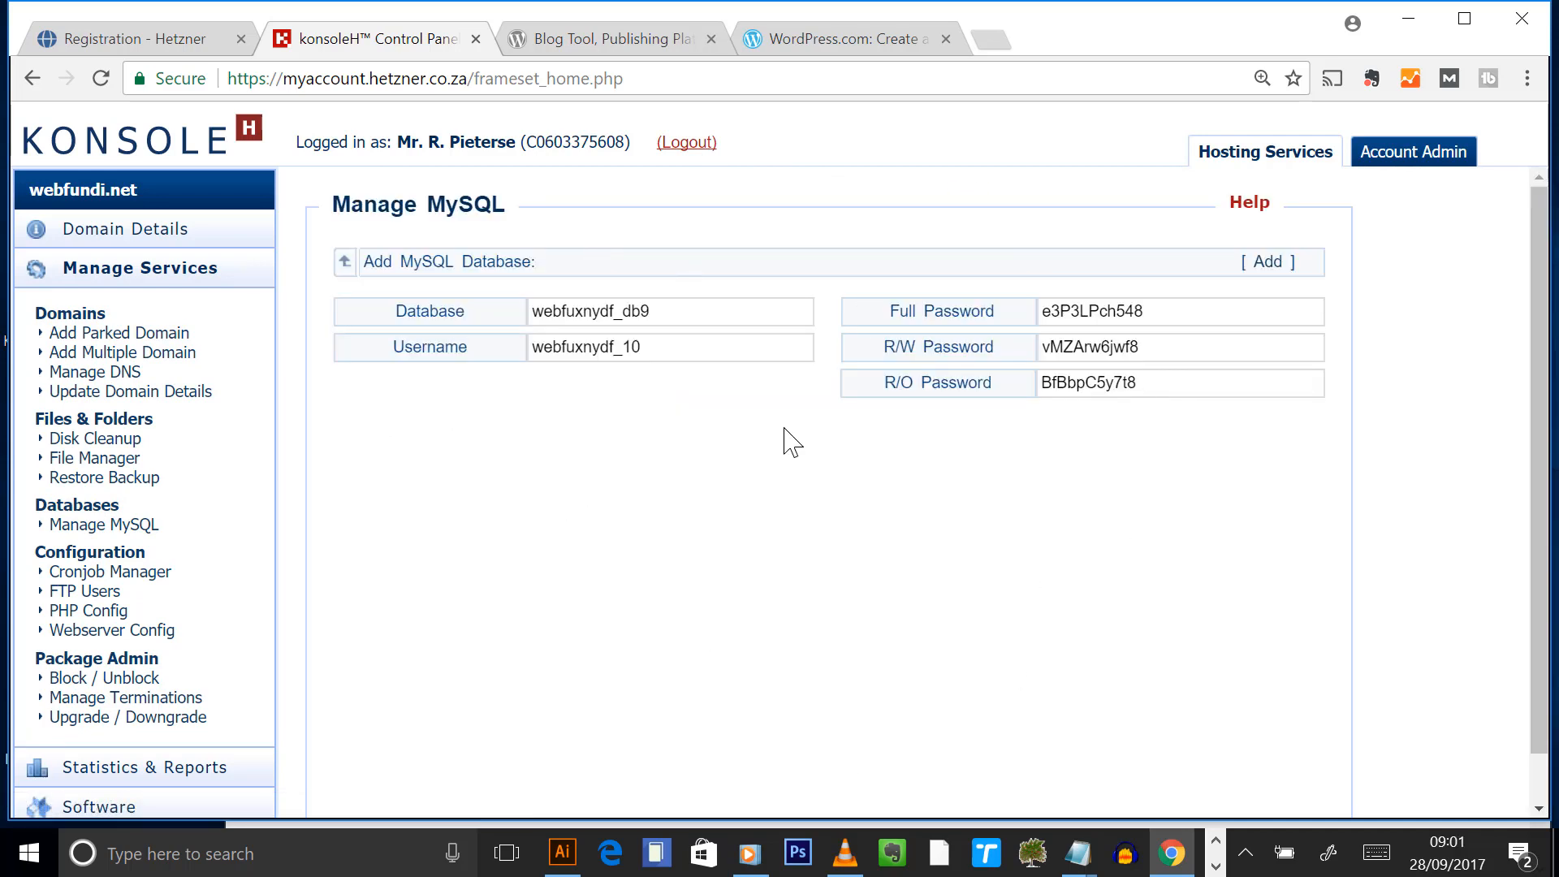
# - Add the new MySQL database webfuxnydf_db9, then return to the detailsheet notes
pyautogui.click(1268, 264)
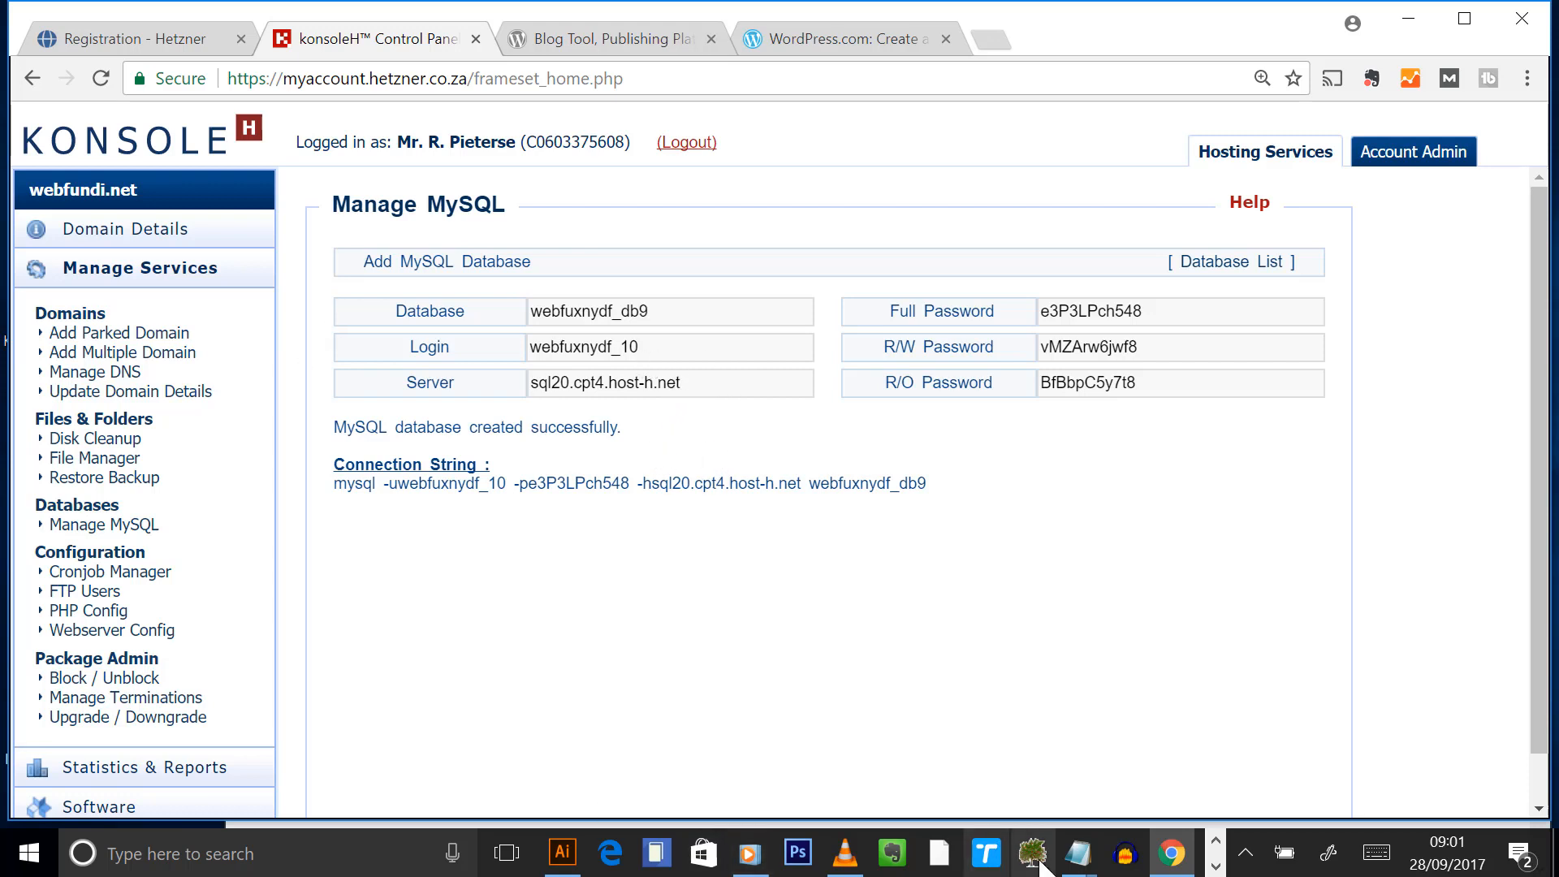
pyautogui.moveTo(1077, 852)
pyautogui.click(985, 791)
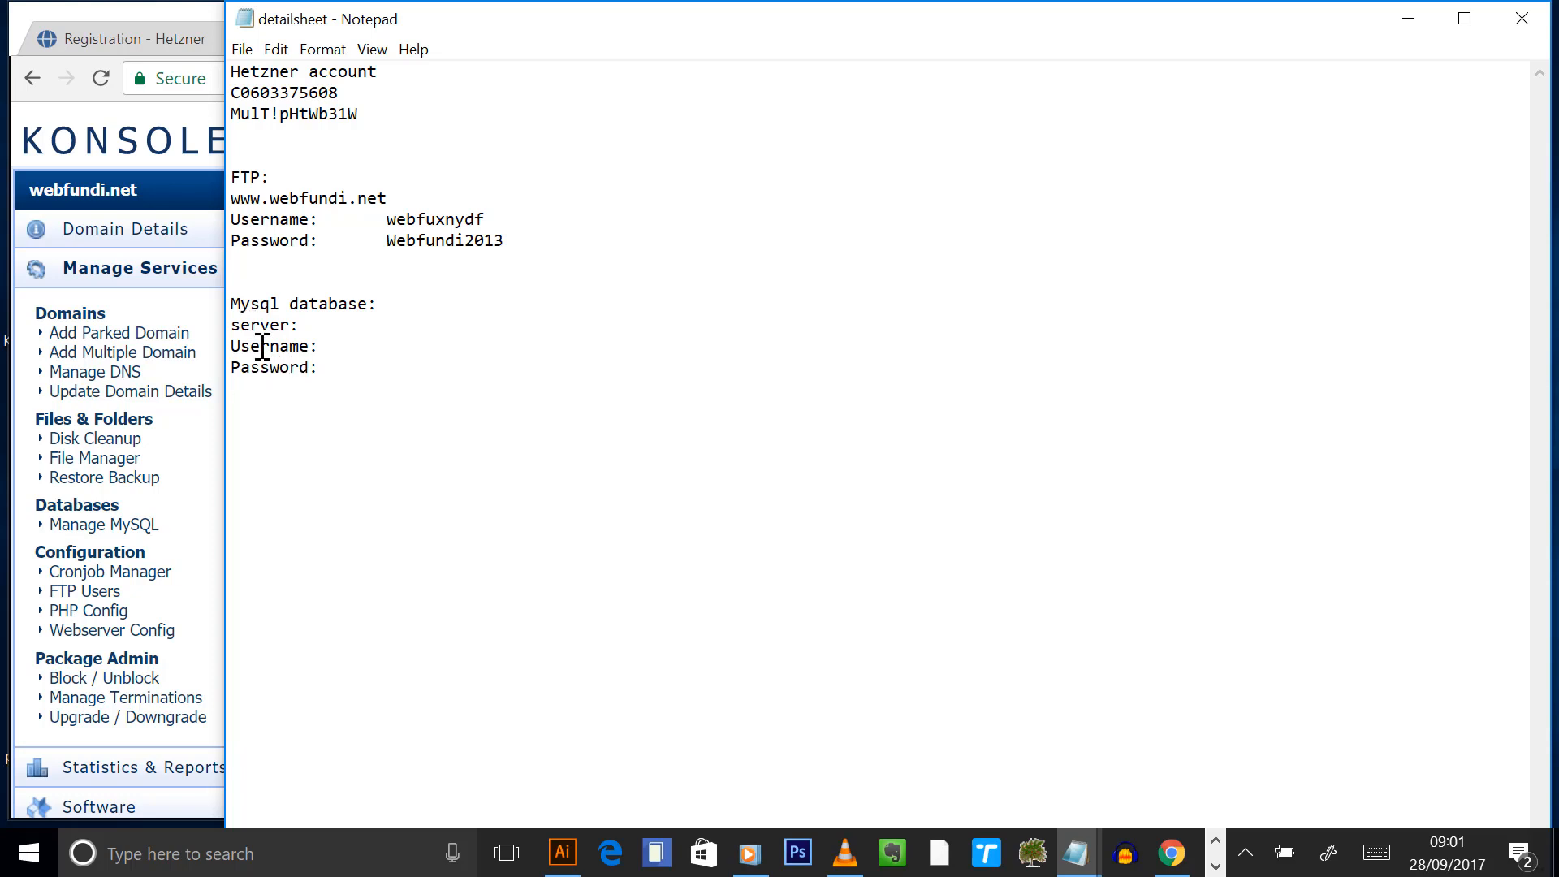
# - Add server, Username, Password and Database Name lines, shrinking the notes to half height
pyautogui.click(266, 391)
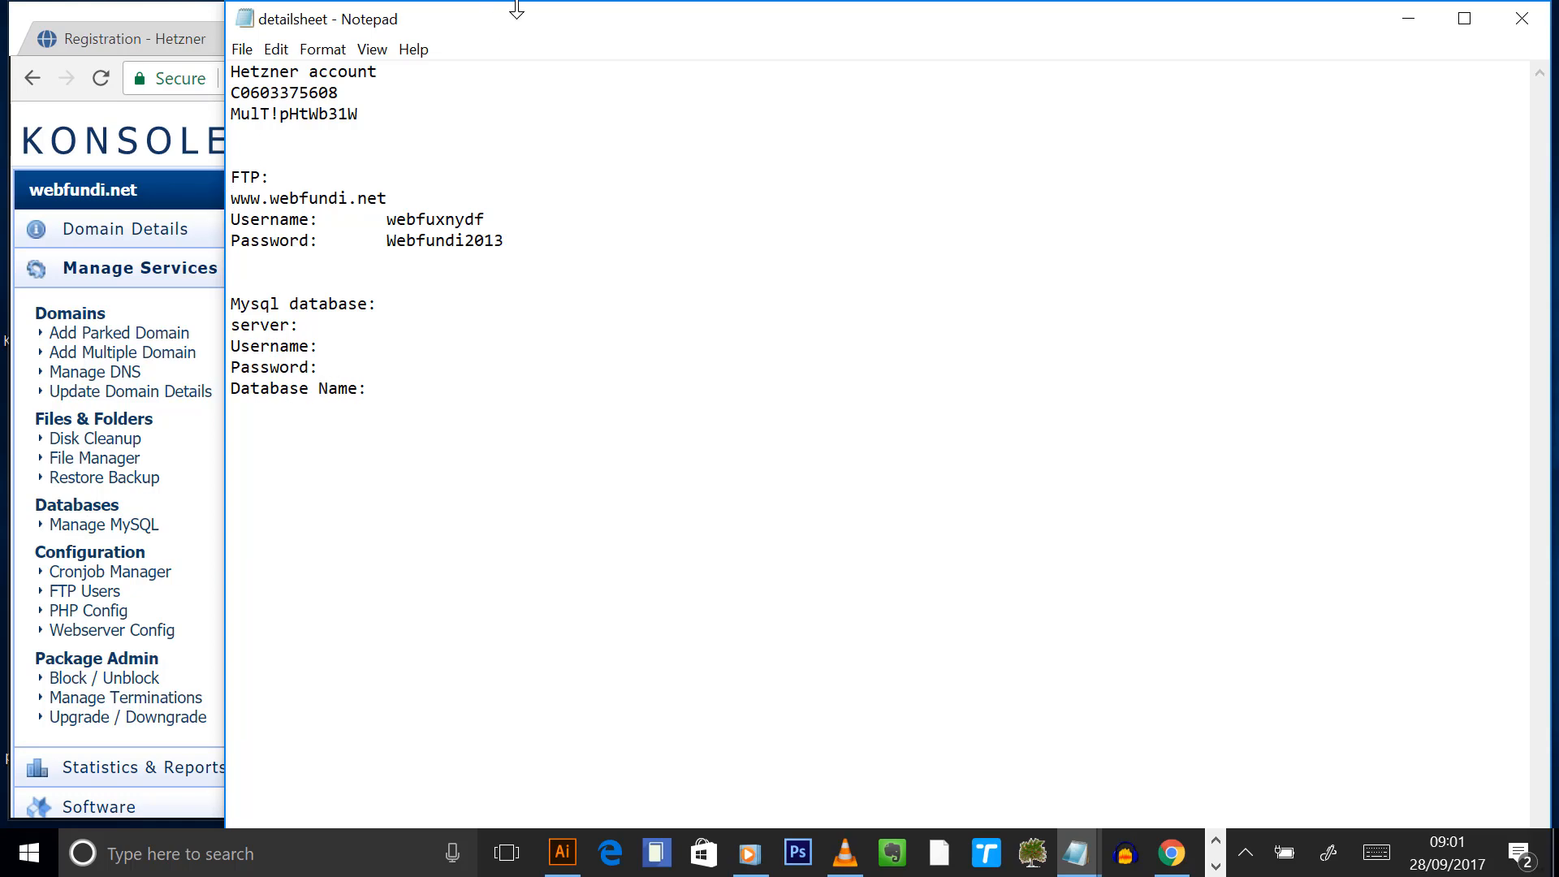
pyautogui.moveTo(511, 3); pyautogui.dragTo(504, 425)
pyautogui.scroll(-2, 568, 658)
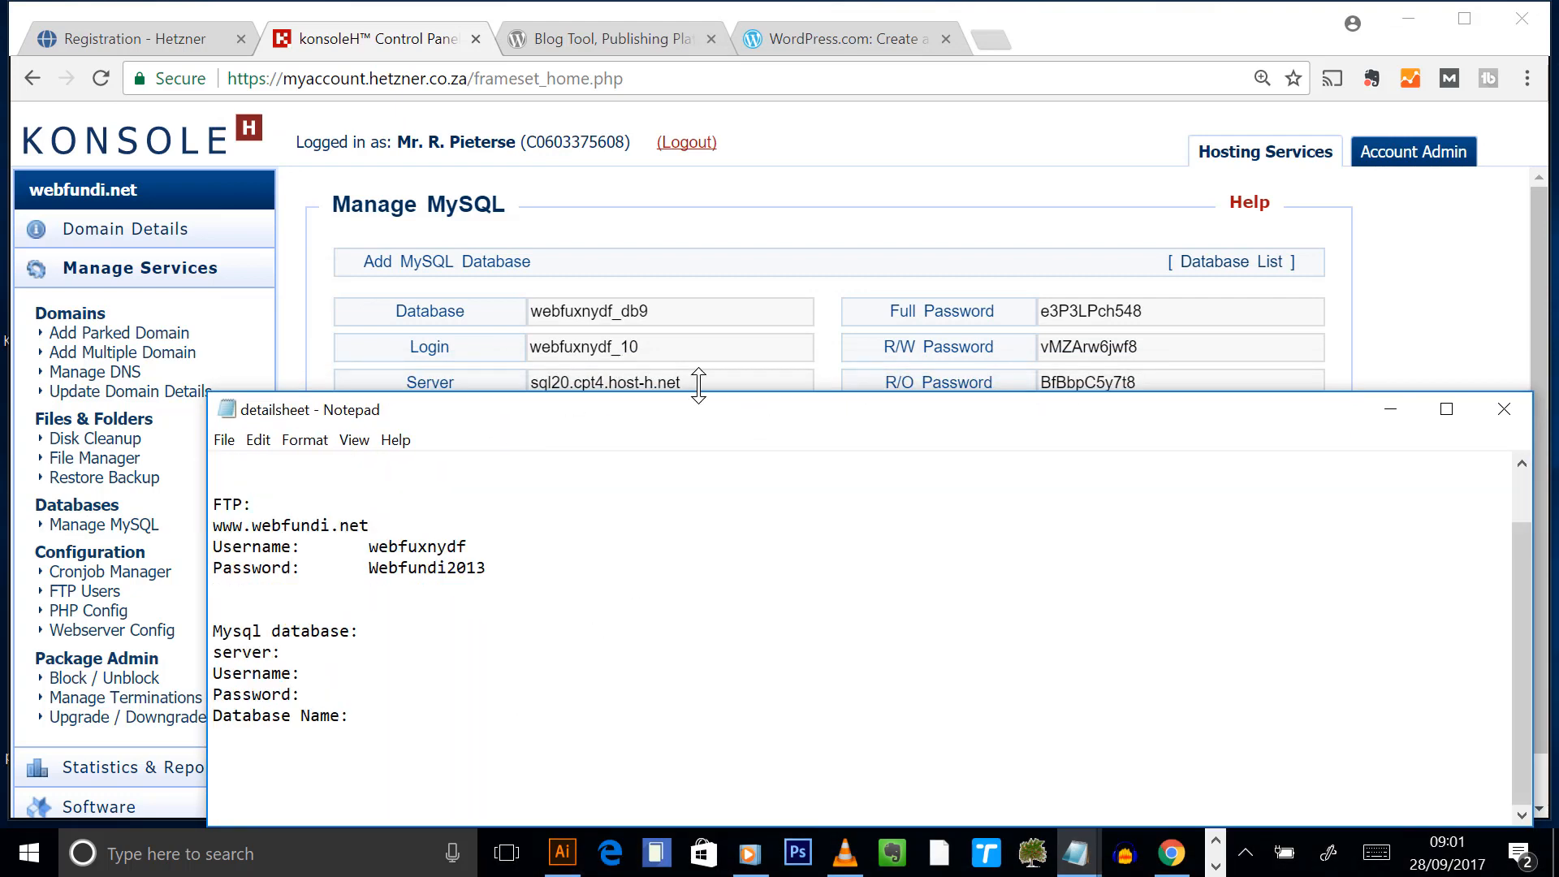
# - Close the stray disk-usage window and paste webfuxnydf_db9 after Database Name:
pyautogui.click(688, 324)
pyautogui.moveTo(688, 325); pyautogui.dragTo(438, 334)
pyautogui.hotkey('ctrl', 'c')
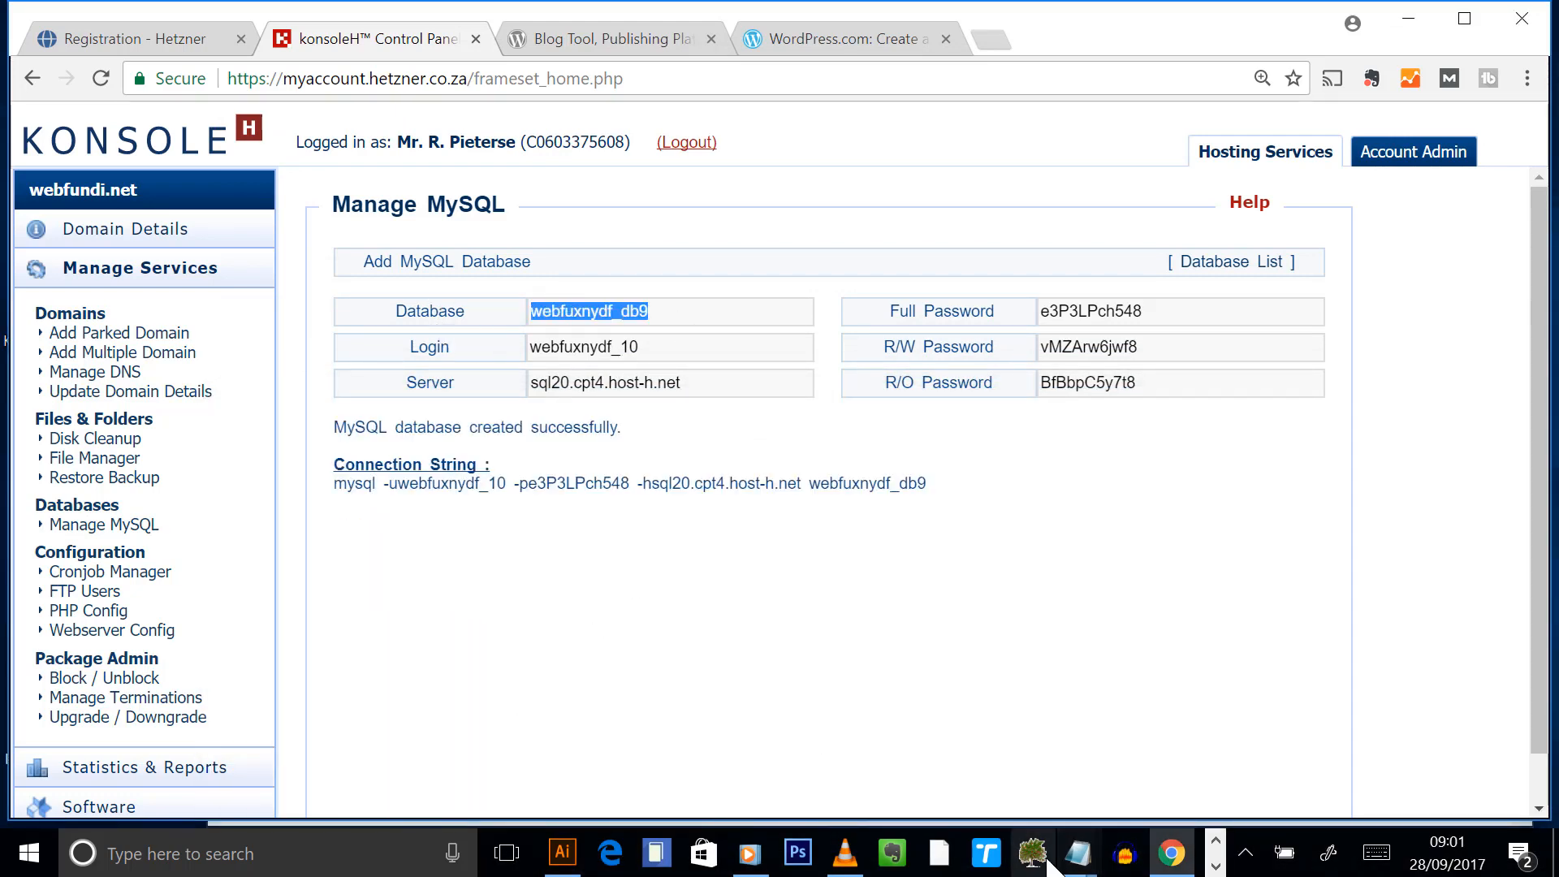
pyautogui.click(1077, 853)
pyautogui.click(998, 783)
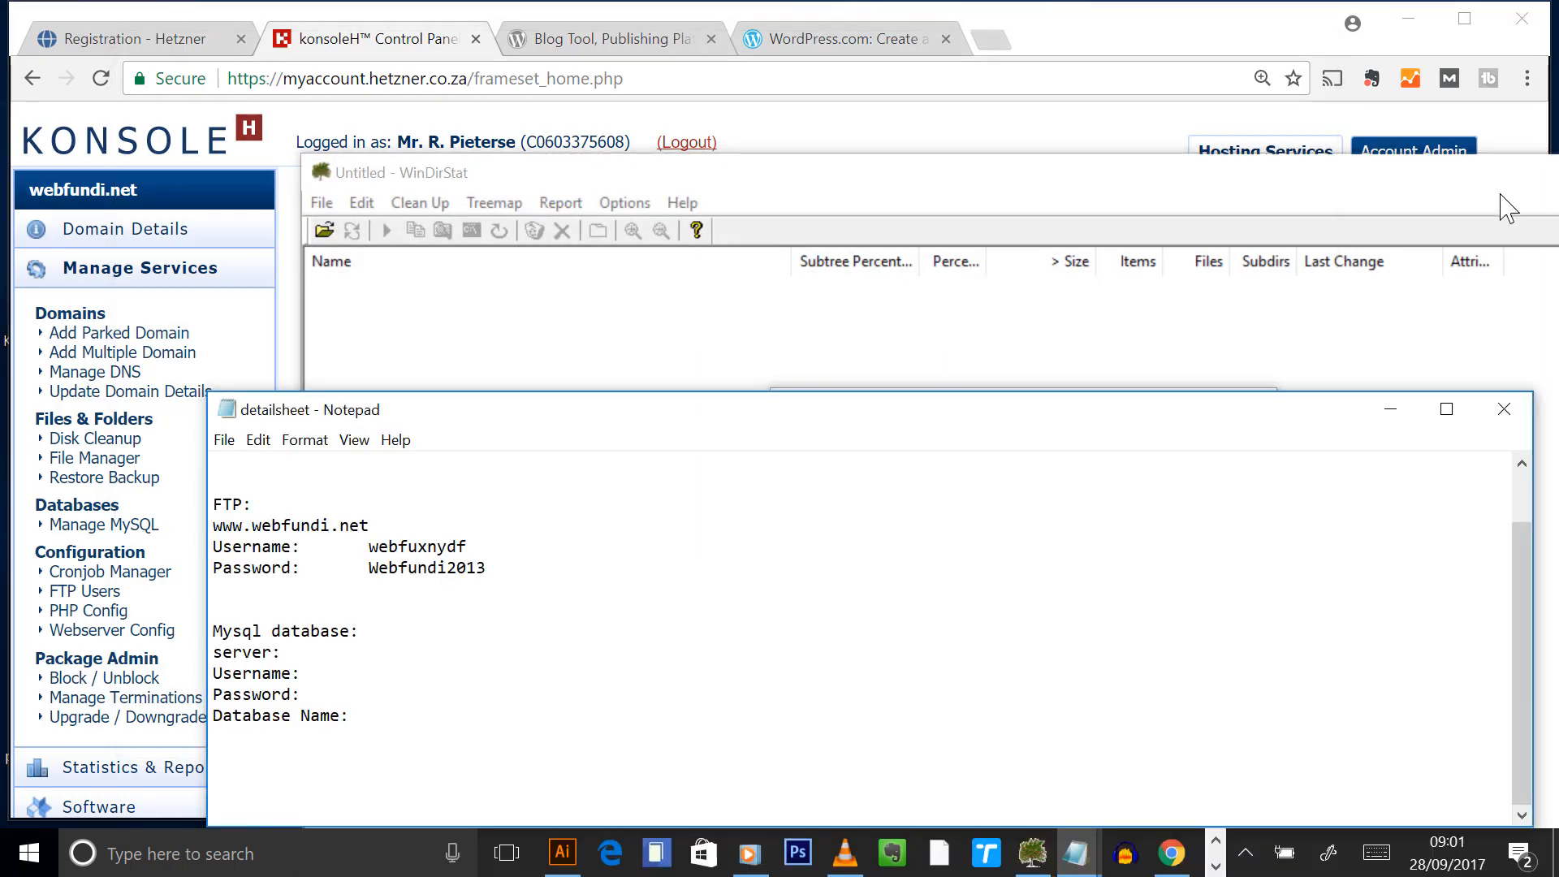
pyautogui.moveTo(1495, 185); pyautogui.dragTo(1244, 176)
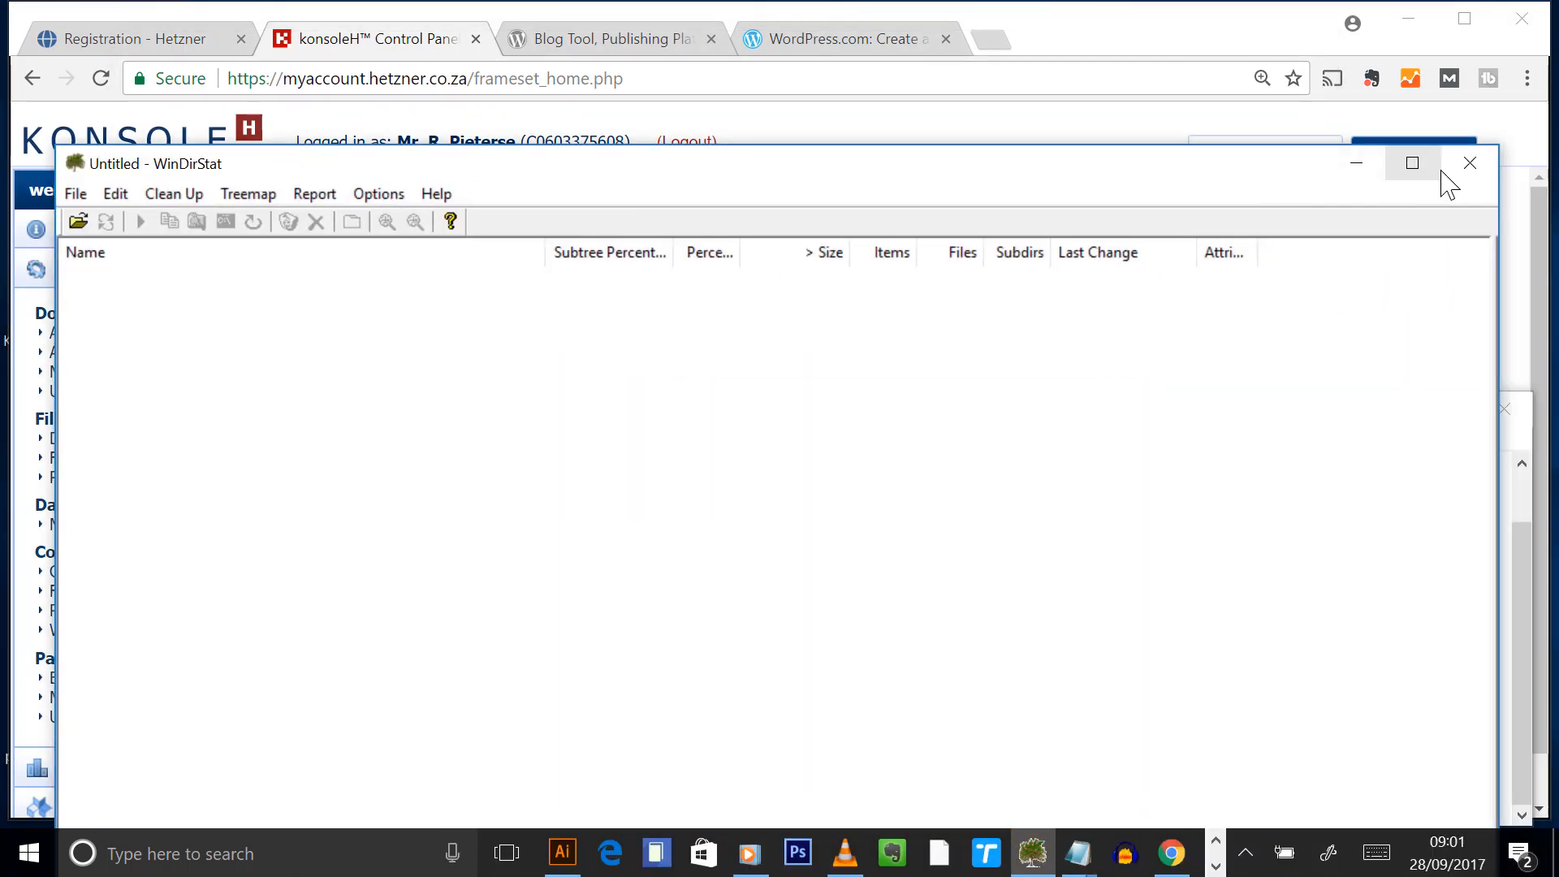
pyautogui.click(1468, 163)
pyautogui.moveTo(566, 418); pyautogui.dragTo(512, 396)
pyautogui.click(336, 709)
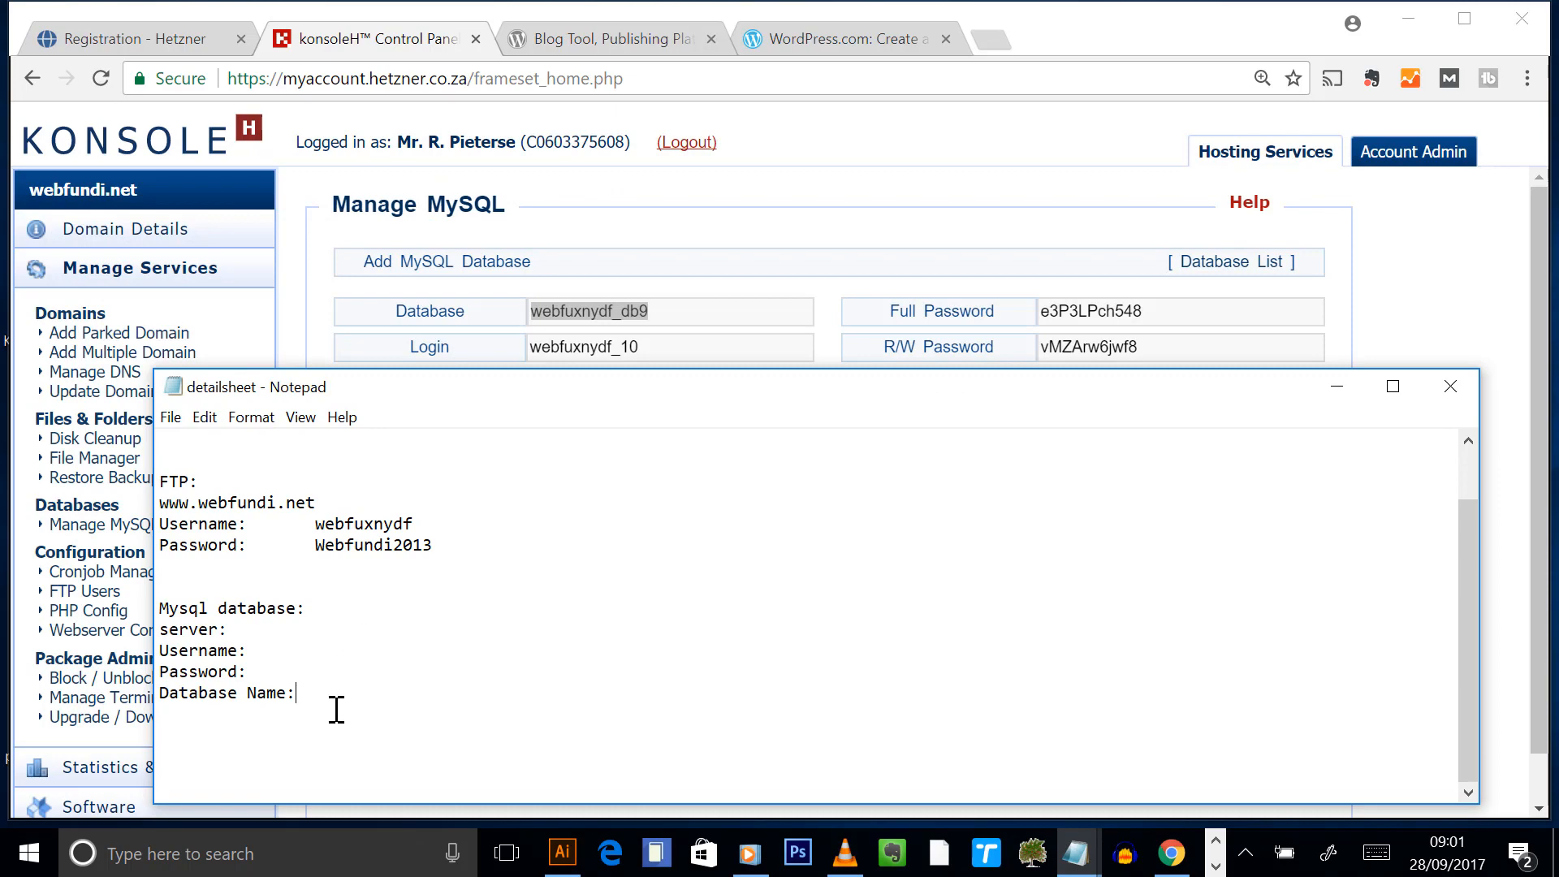
pyautogui.hotkey('ctrl', 'v')
# - Copy the database Login from konsoleH and paste it after Username: in the notes
pyautogui.moveTo(713, 393); pyautogui.dragTo(655, 536)
pyautogui.click(682, 355)
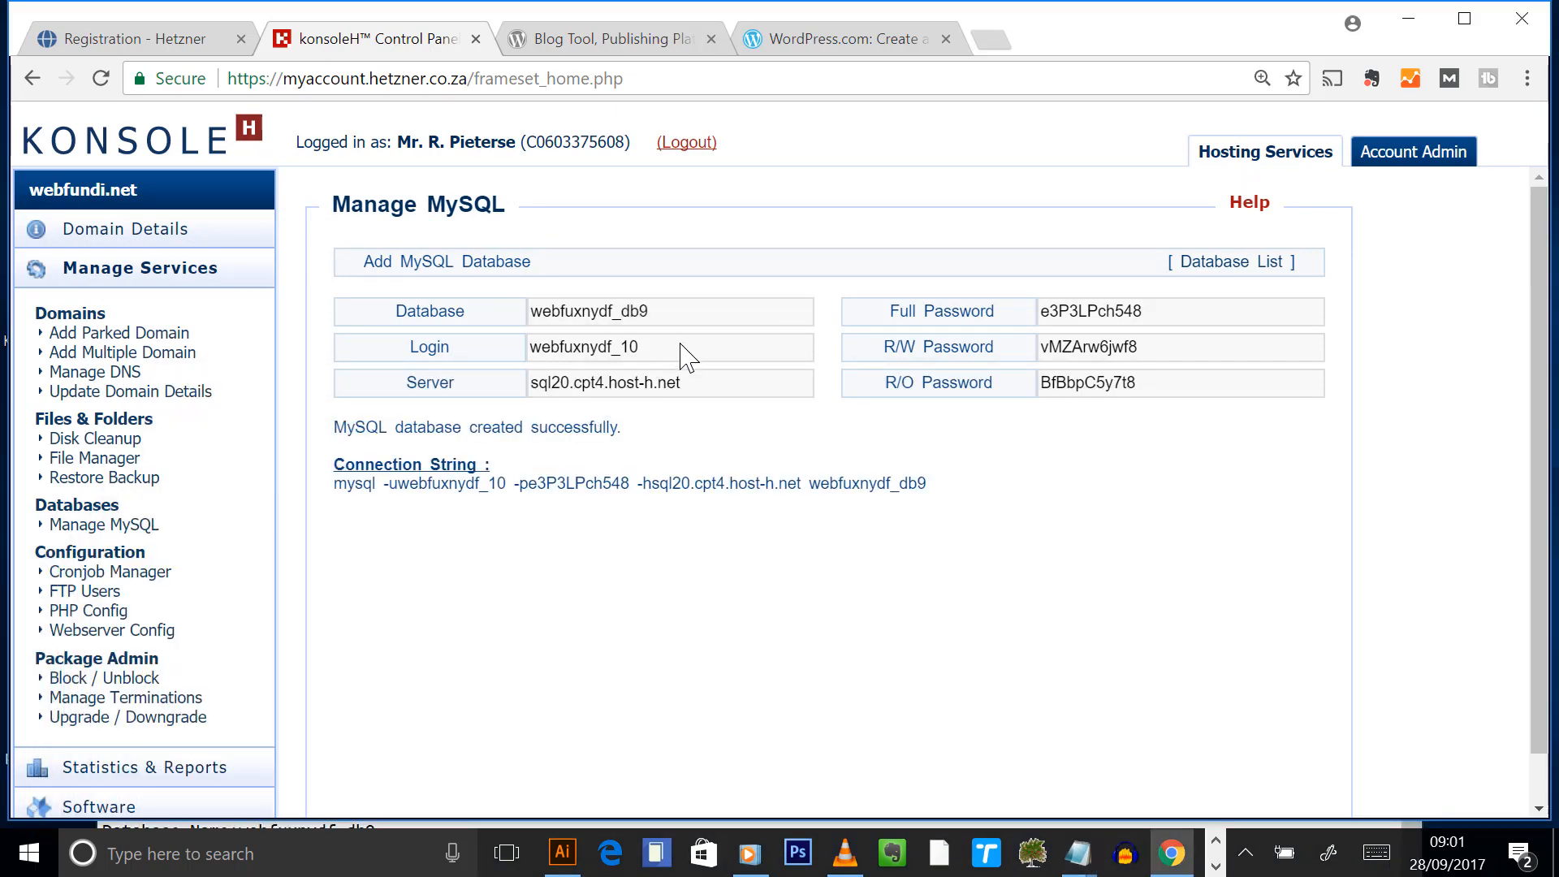
pyautogui.moveTo(659, 350); pyautogui.dragTo(451, 357)
pyautogui.hotkey('ctrl', 'c')
pyautogui.click(1077, 854)
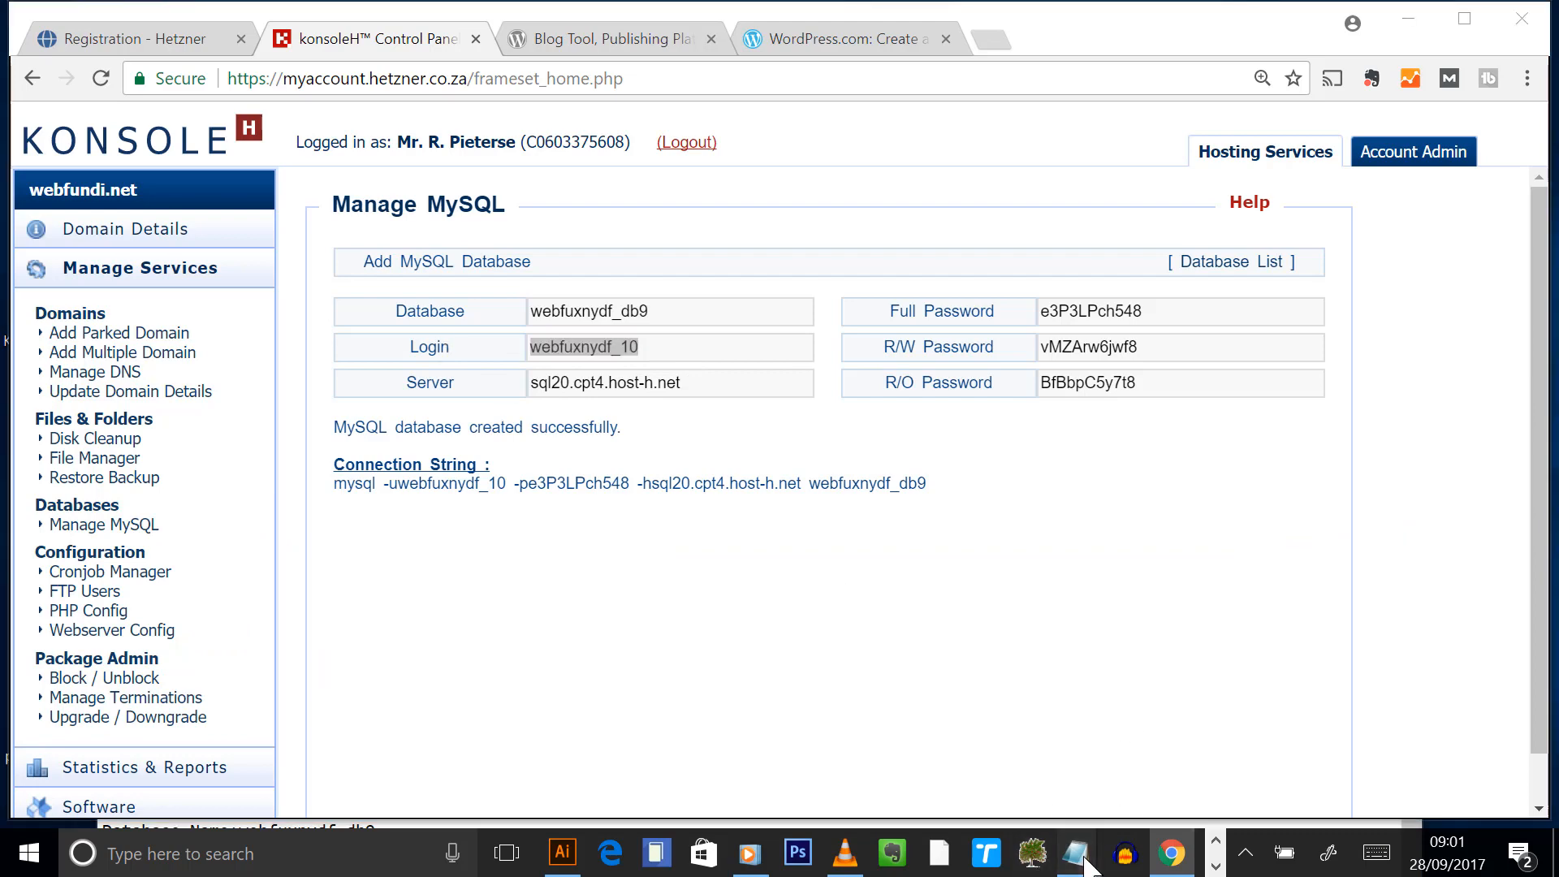
pyautogui.click(1217, 781)
pyautogui.click(1410, 20)
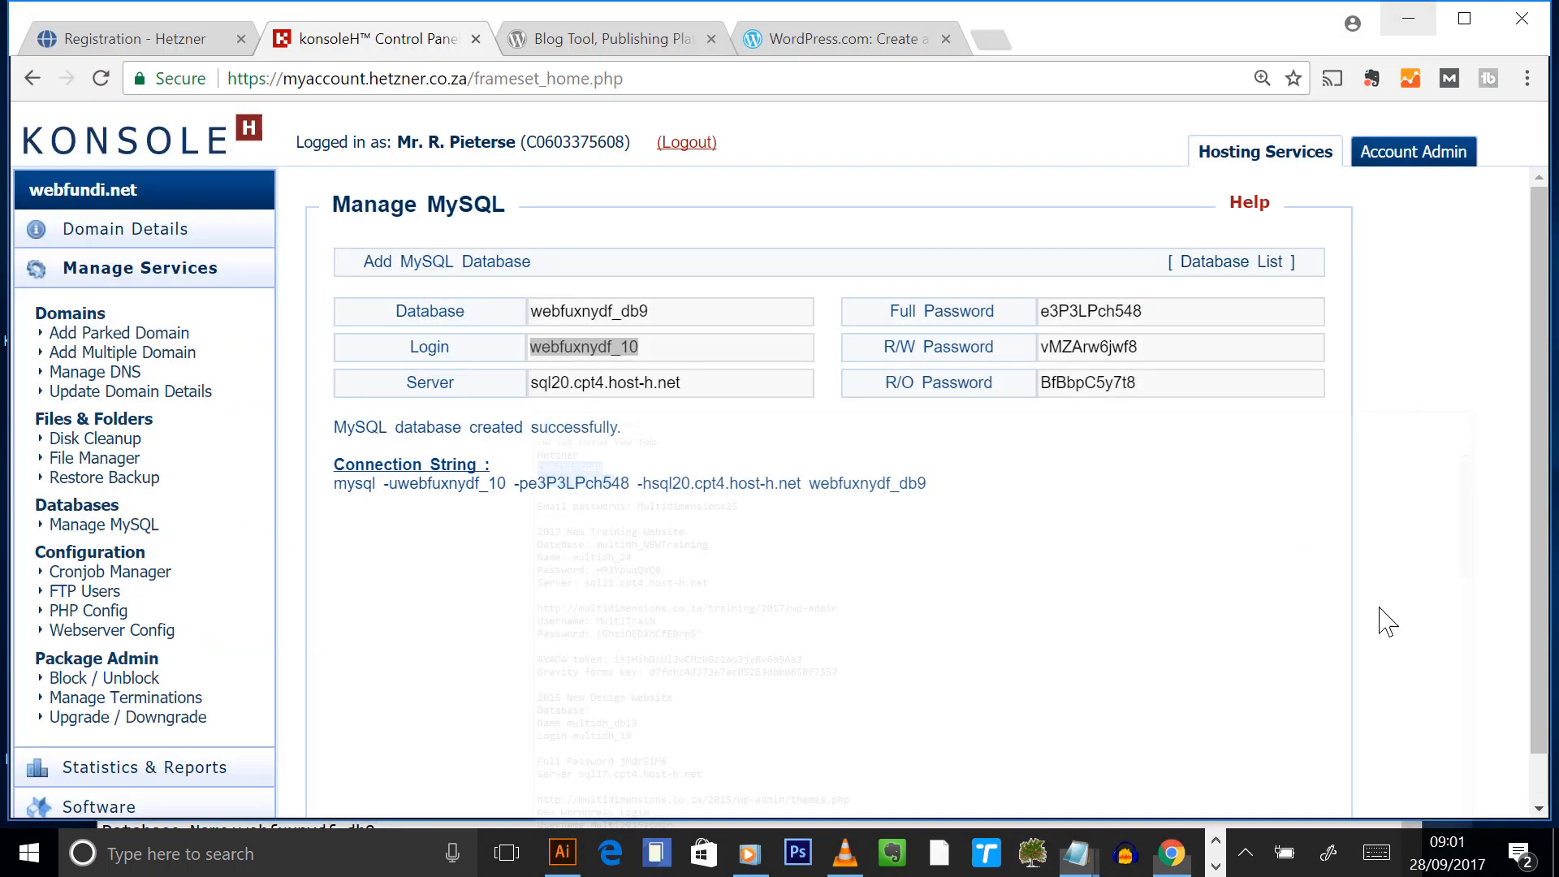
pyautogui.click(1077, 852)
pyautogui.click(960, 733)
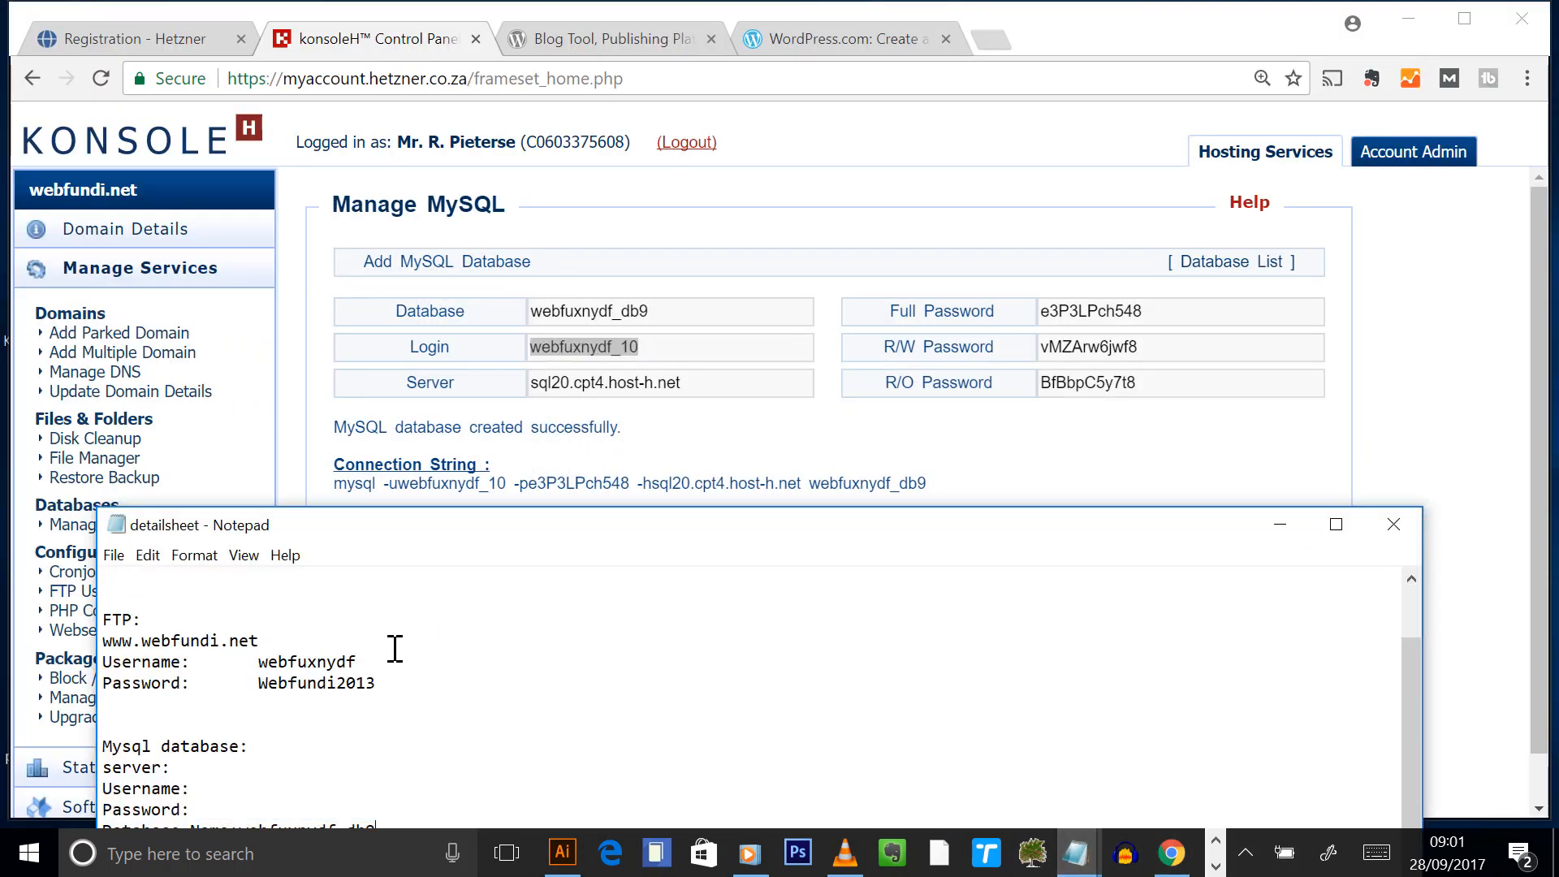
pyautogui.moveTo(416, 527); pyautogui.dragTo(385, 383)
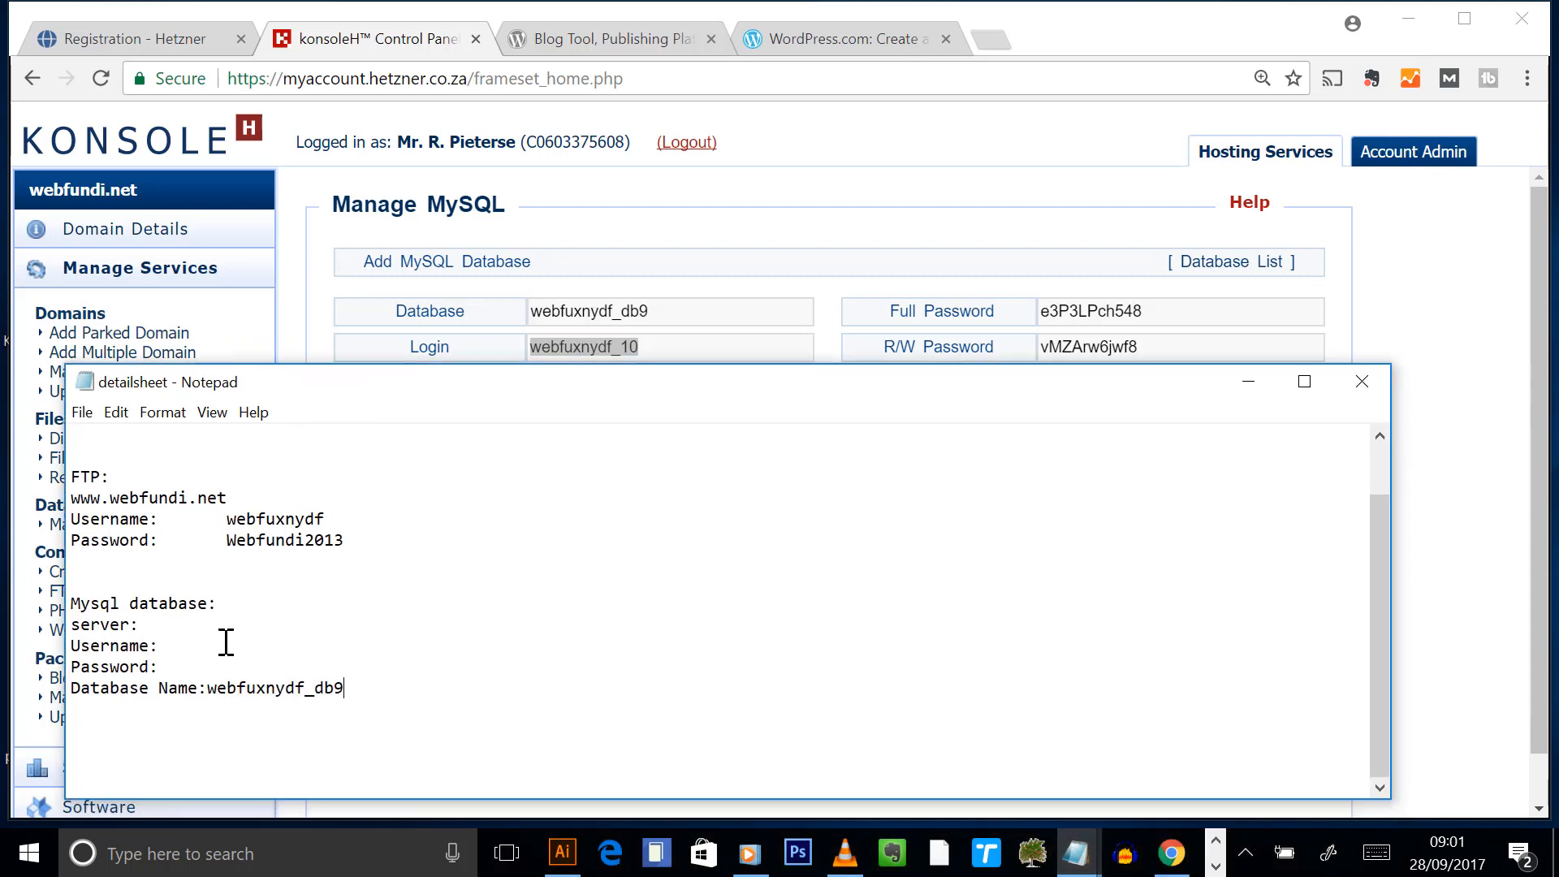
pyautogui.click(166, 645)
pyautogui.hotkey('ctrl', 'v')
# - Copy the Full Password and paste it after Password: in the notes
pyautogui.moveTo(662, 393); pyautogui.dragTo(656, 457)
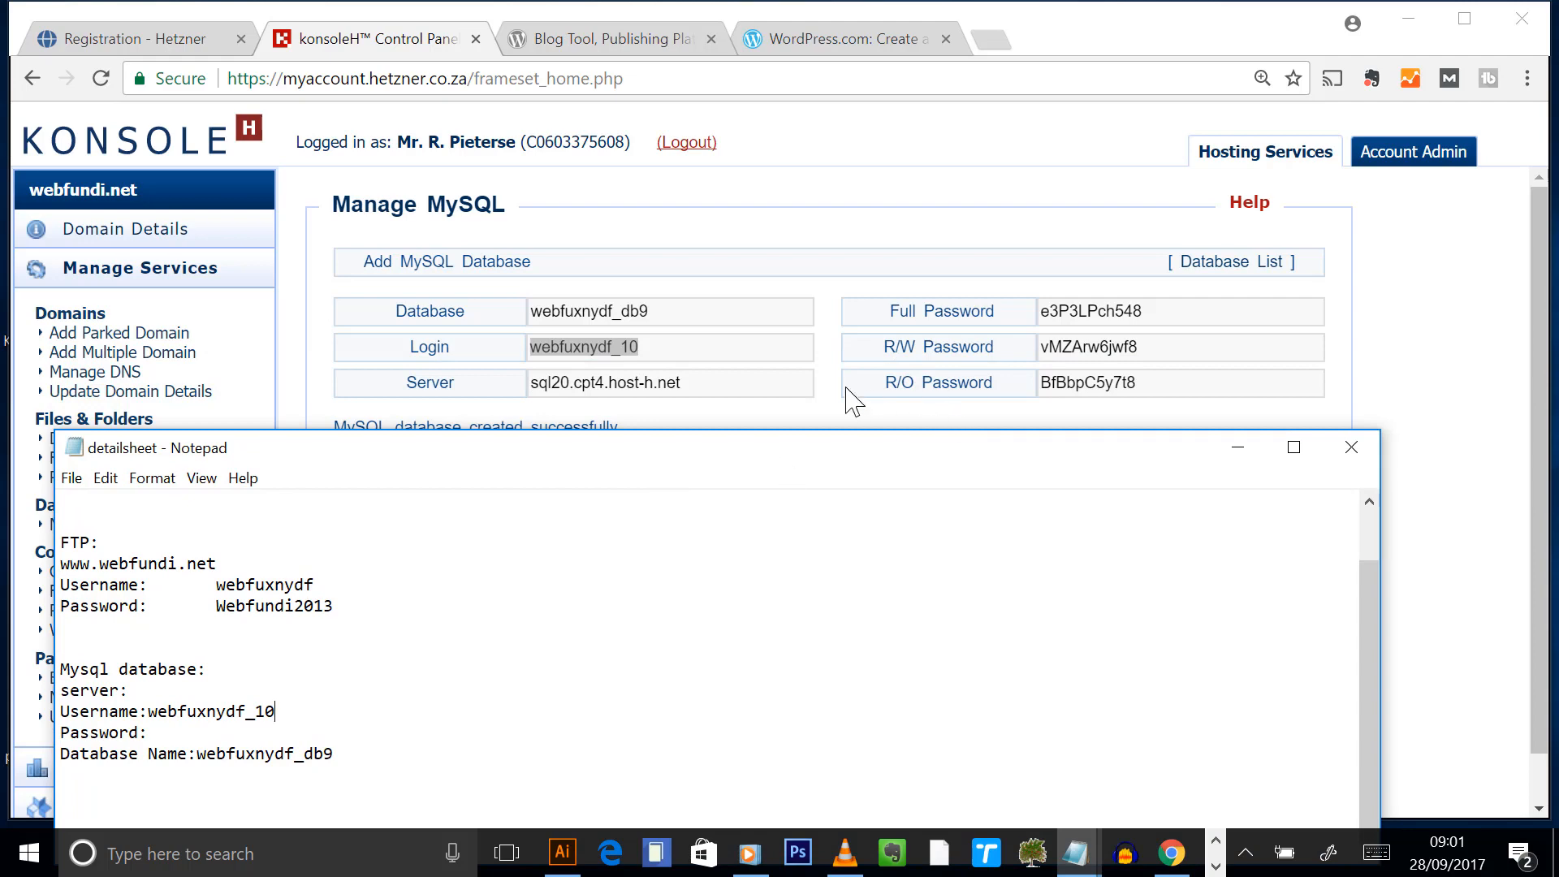
pyautogui.moveTo(1203, 321); pyautogui.dragTo(1020, 329)
pyautogui.hotkey('ctrl', 'c')
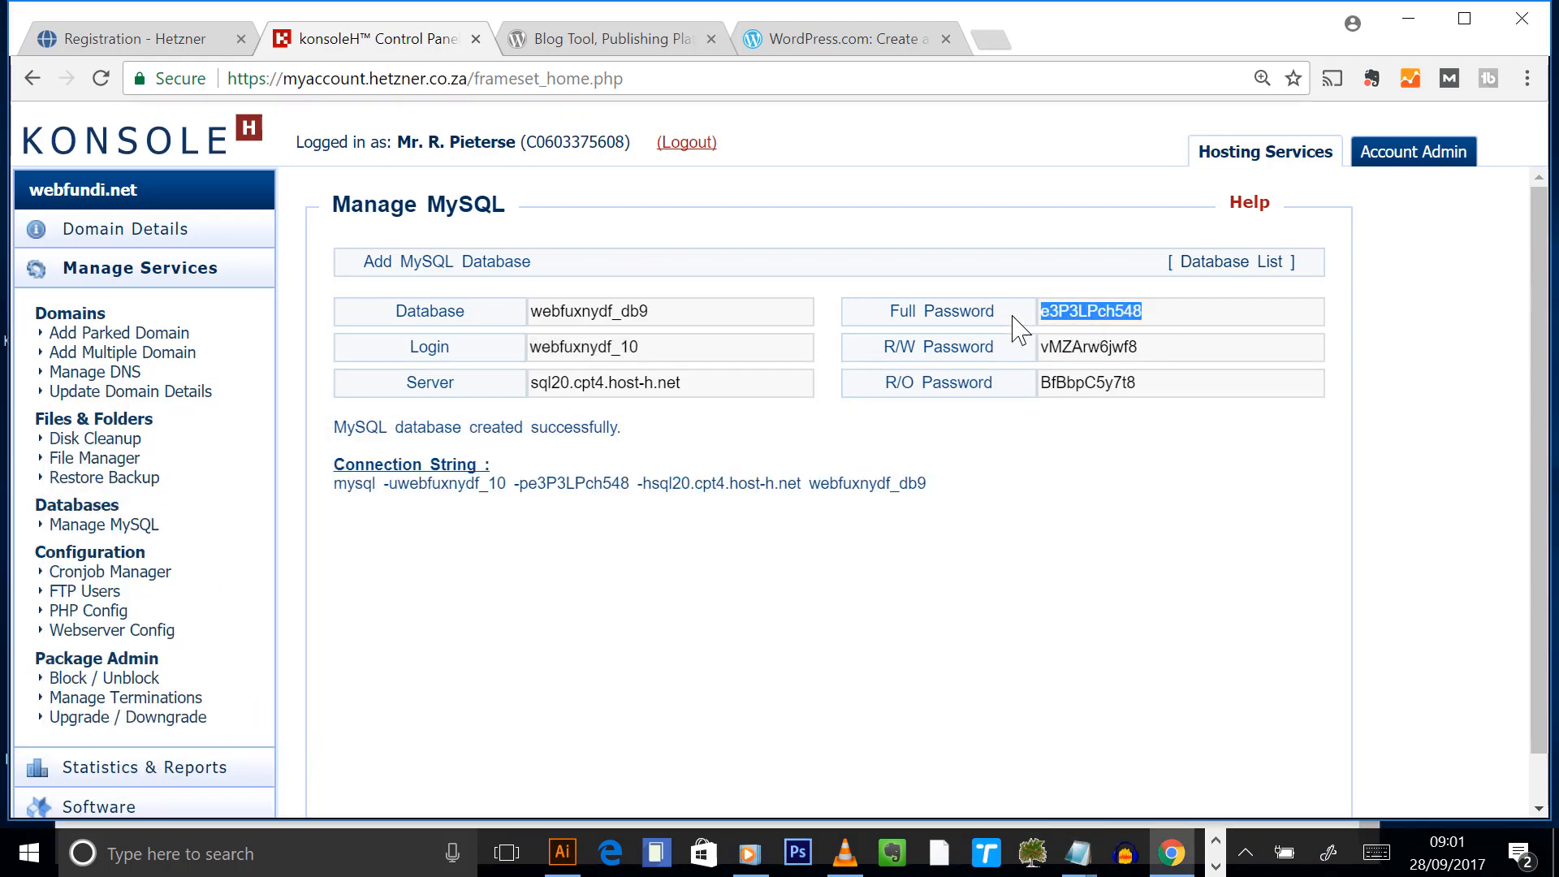
pyautogui.click(1077, 853)
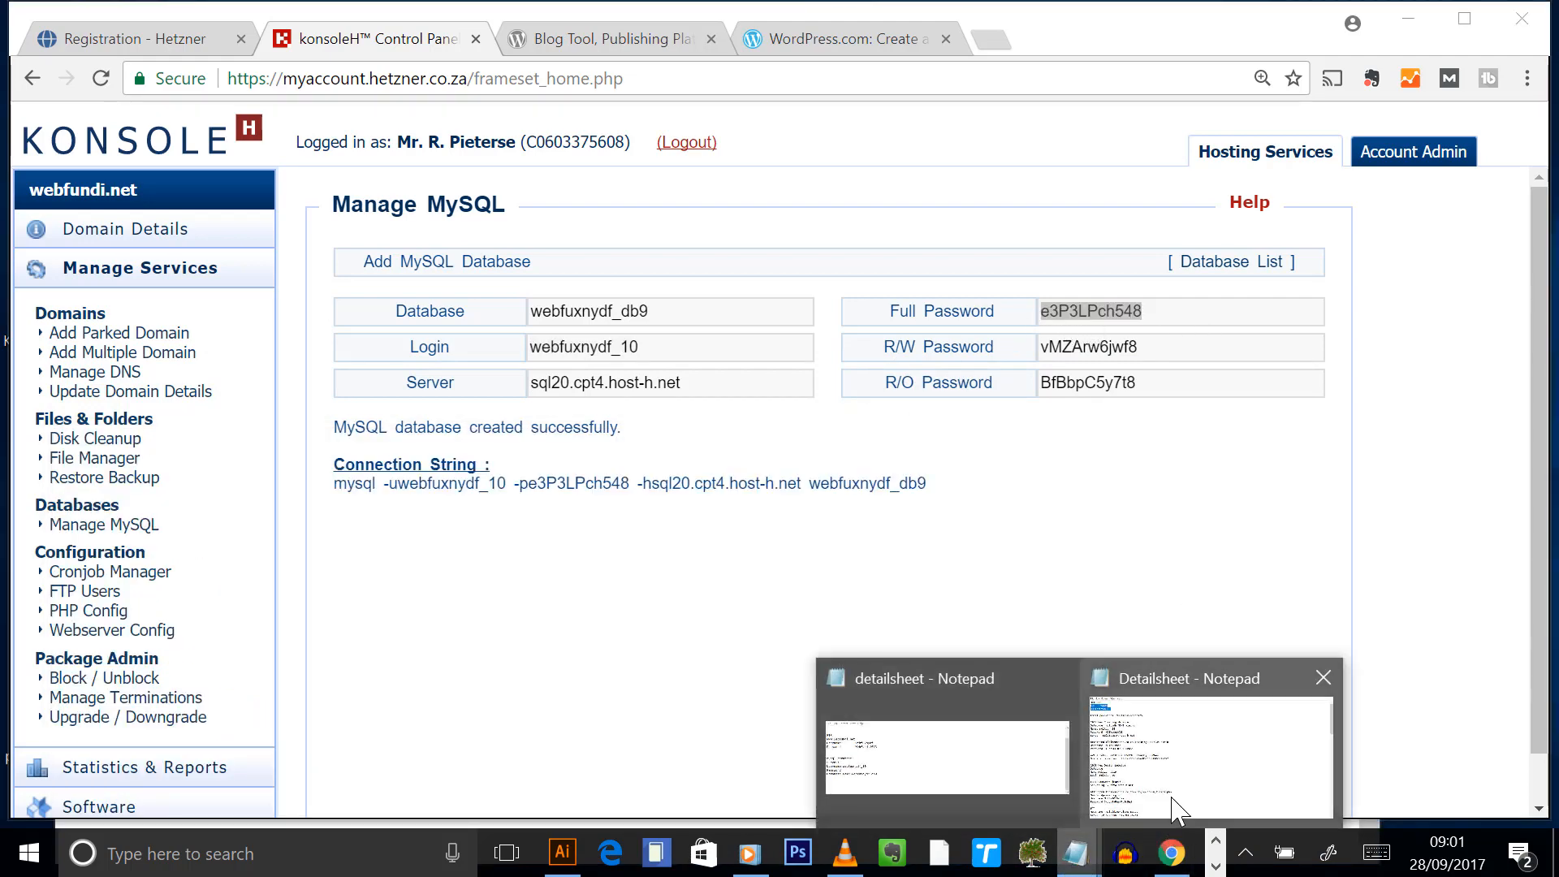
pyautogui.click(887, 763)
pyautogui.hotkey('ctrl', 'v')
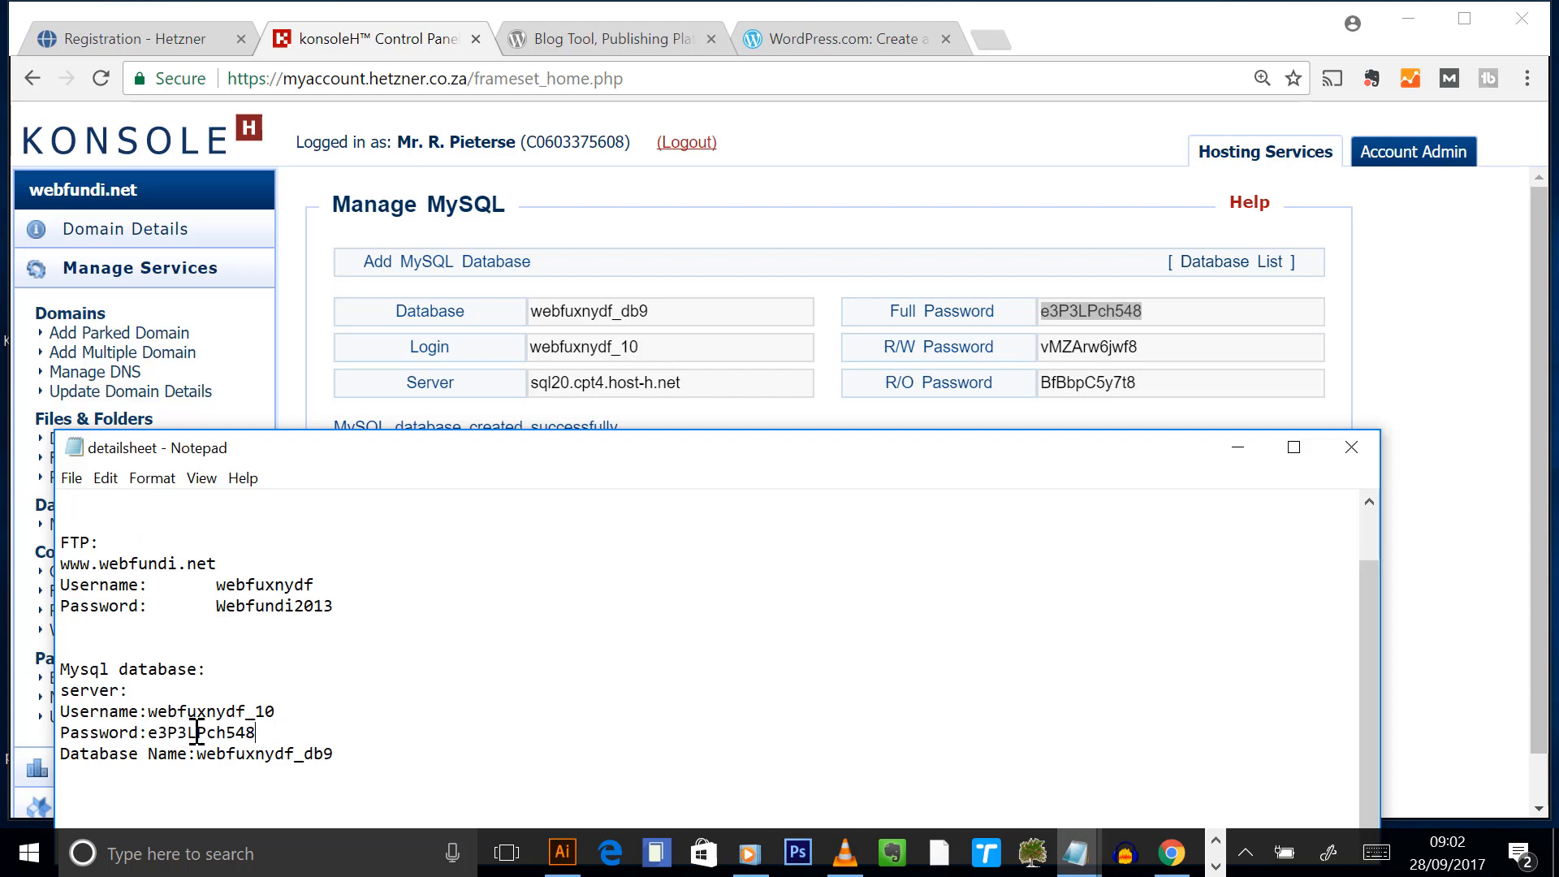
# - Copy server sql20.cpt4.host-h.net and paste it after server: in the notes
pyautogui.click(759, 233)
pyautogui.moveTo(718, 398); pyautogui.dragTo(398, 390)
pyautogui.hotkey('ctrl', 'c')
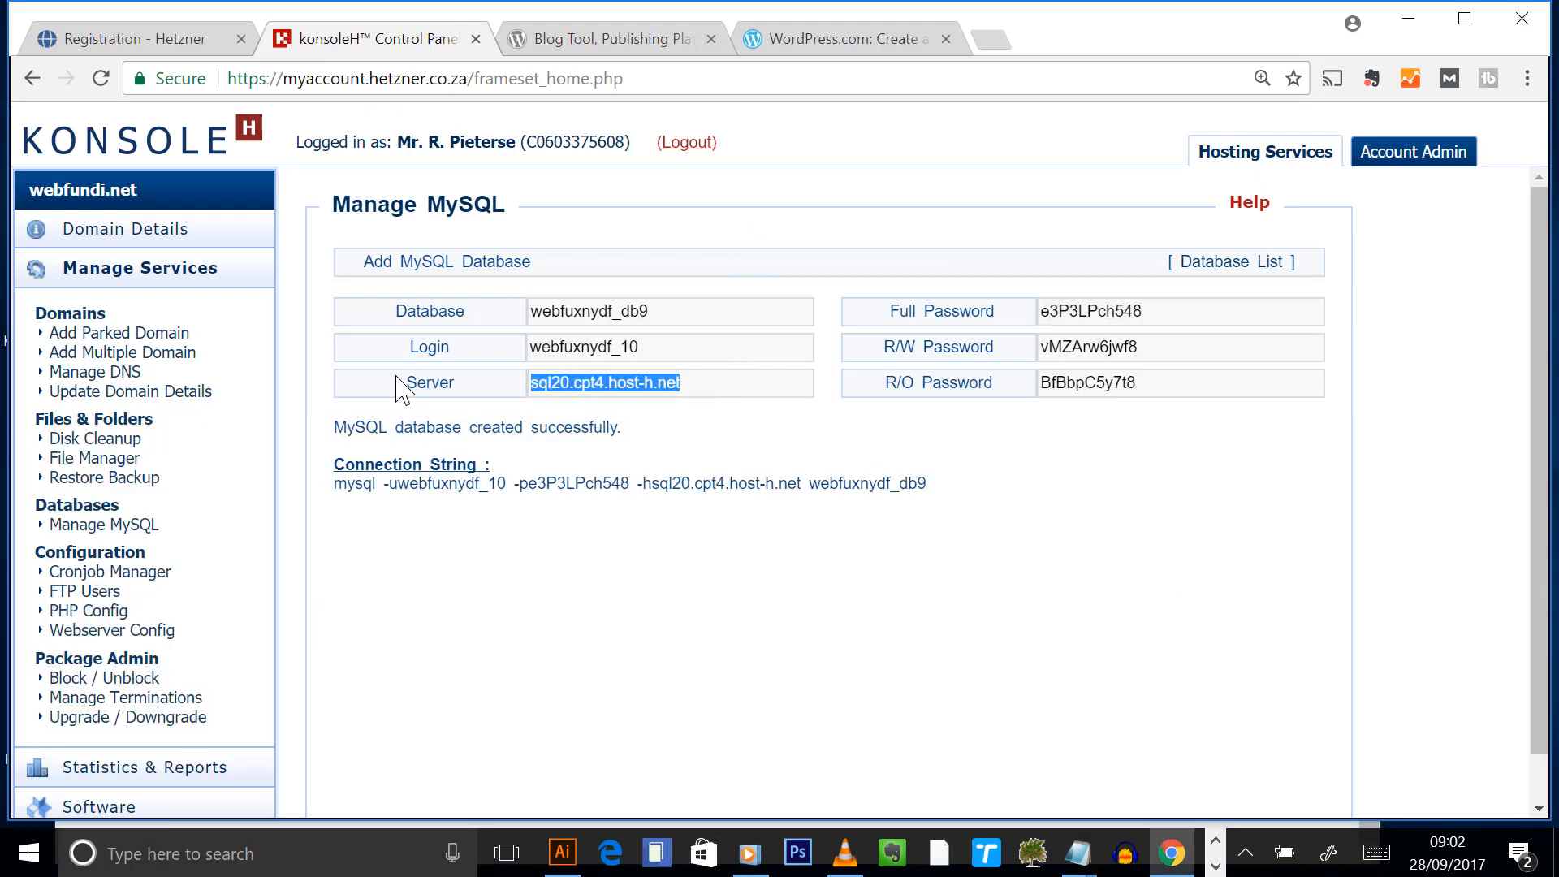
pyautogui.click(1077, 853)
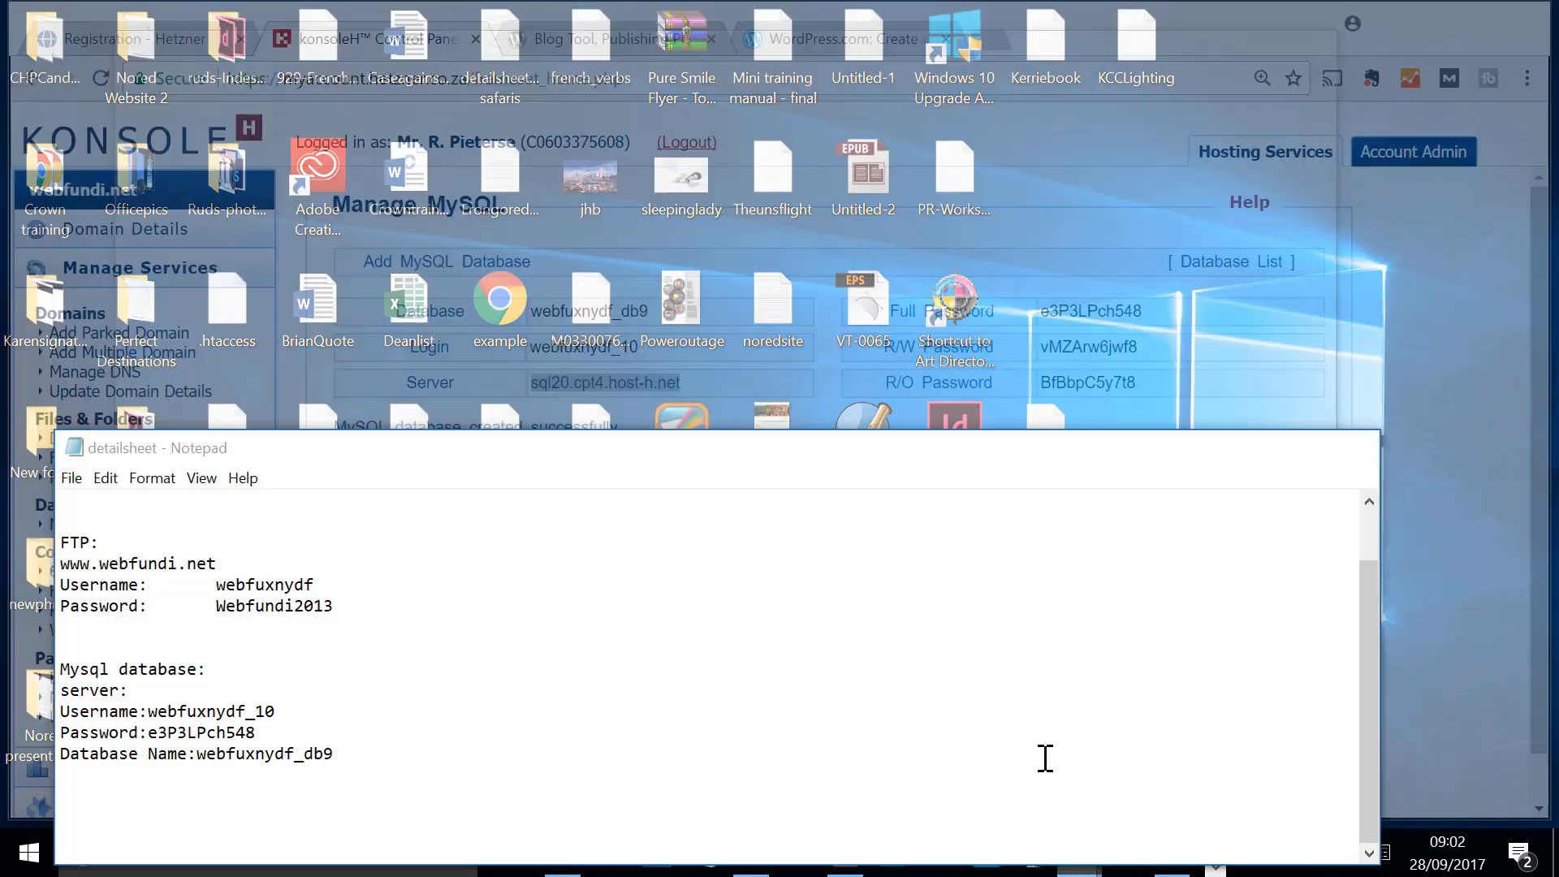
pyautogui.click(1046, 757)
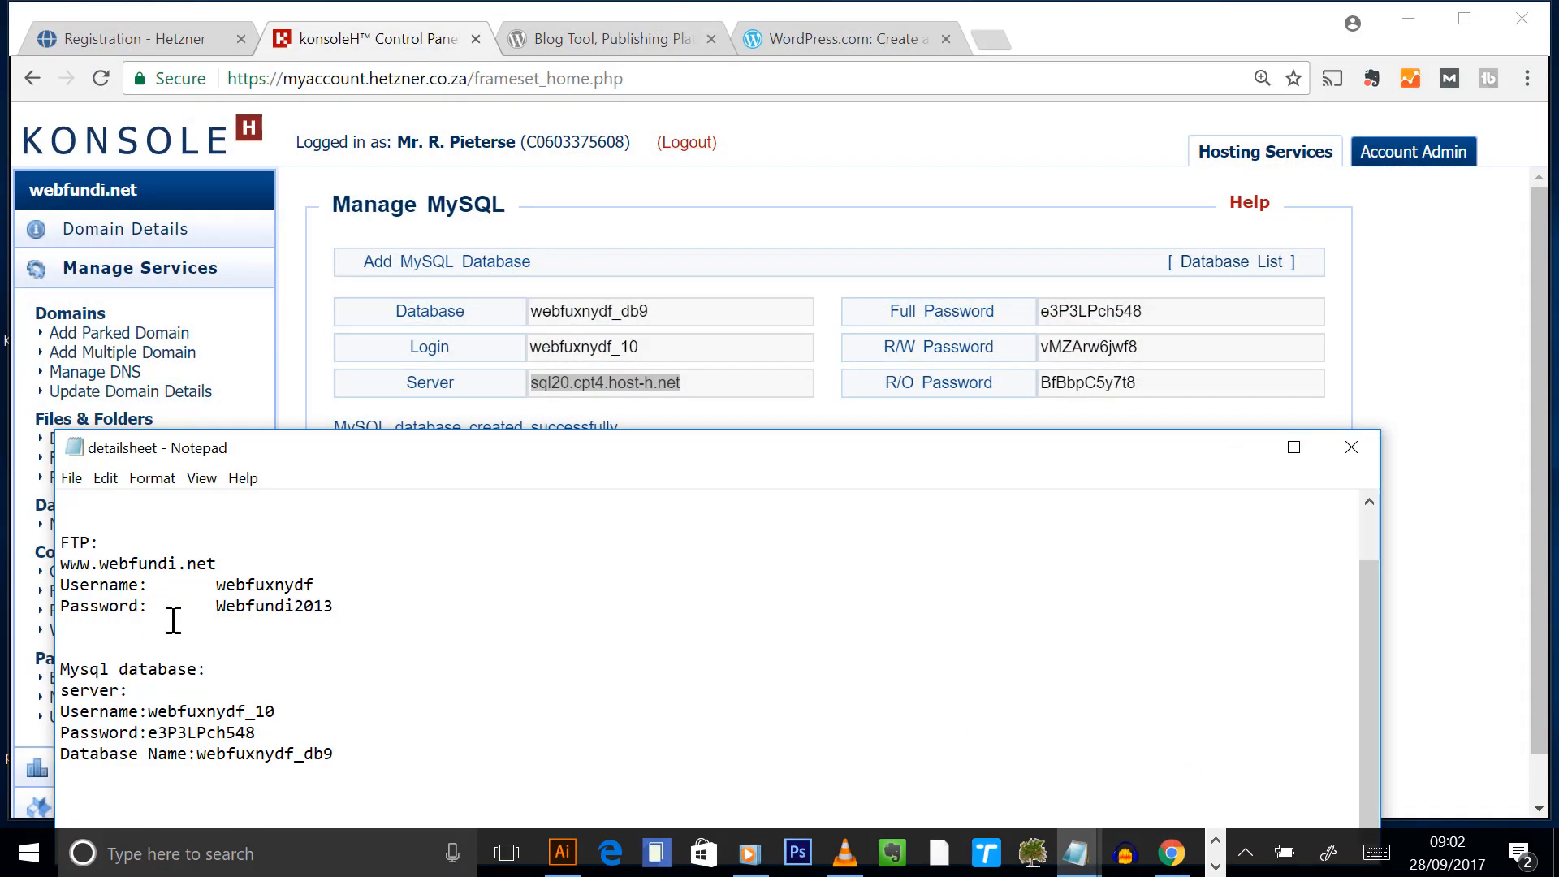
pyautogui.click(161, 694)
pyautogui.hotkey('ctrl', 'v')
pyautogui.moveTo(455, 458); pyautogui.dragTo(452, 260)
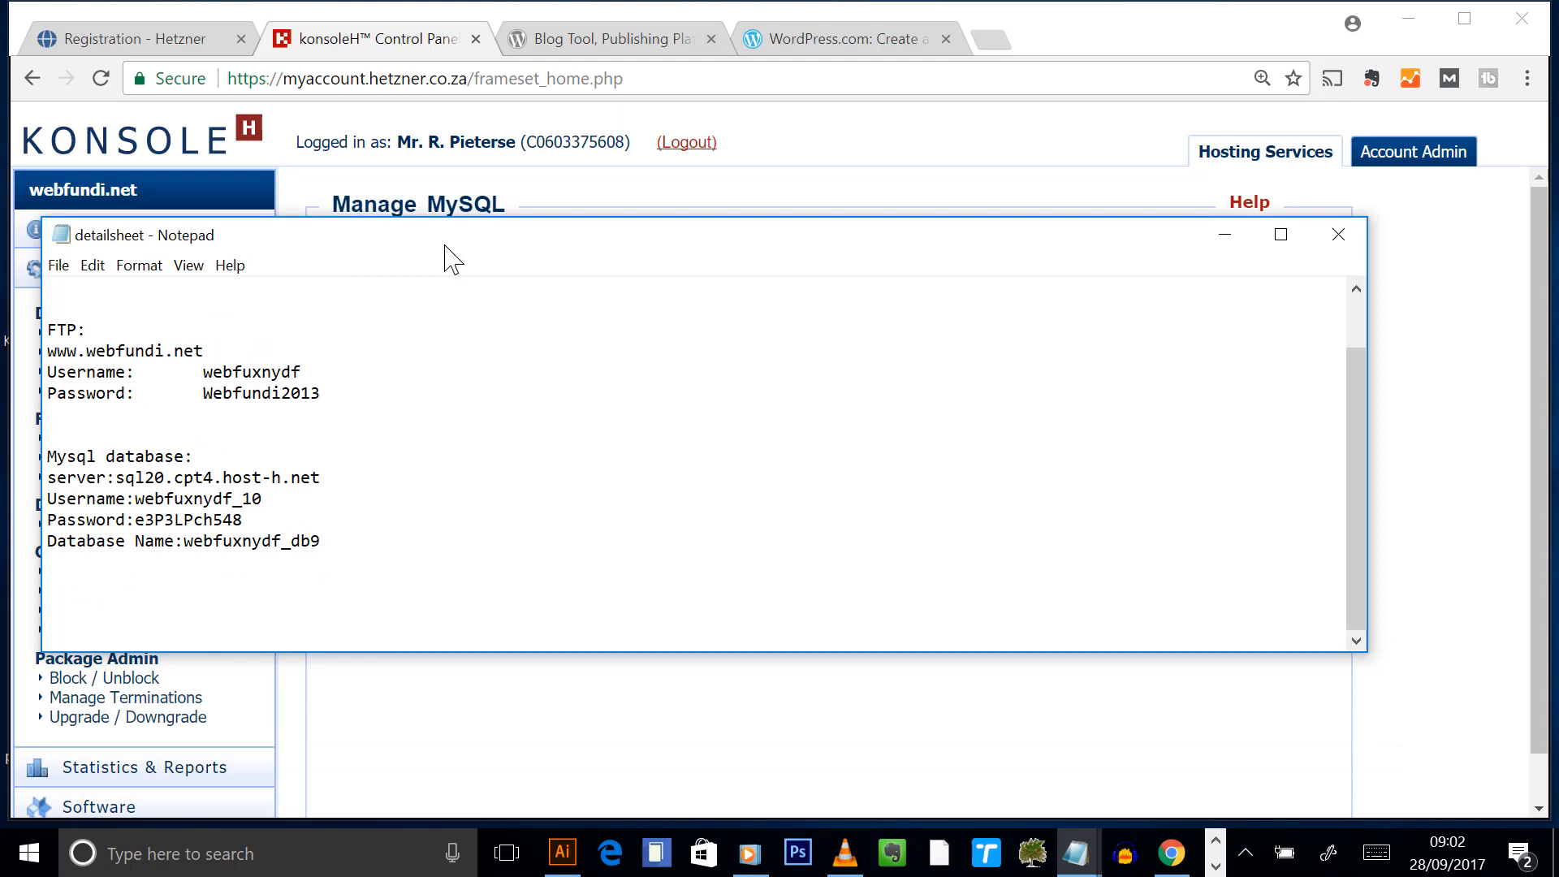
# - Save the detailsheet notes with the MySQL details
pyautogui.click(56, 268)
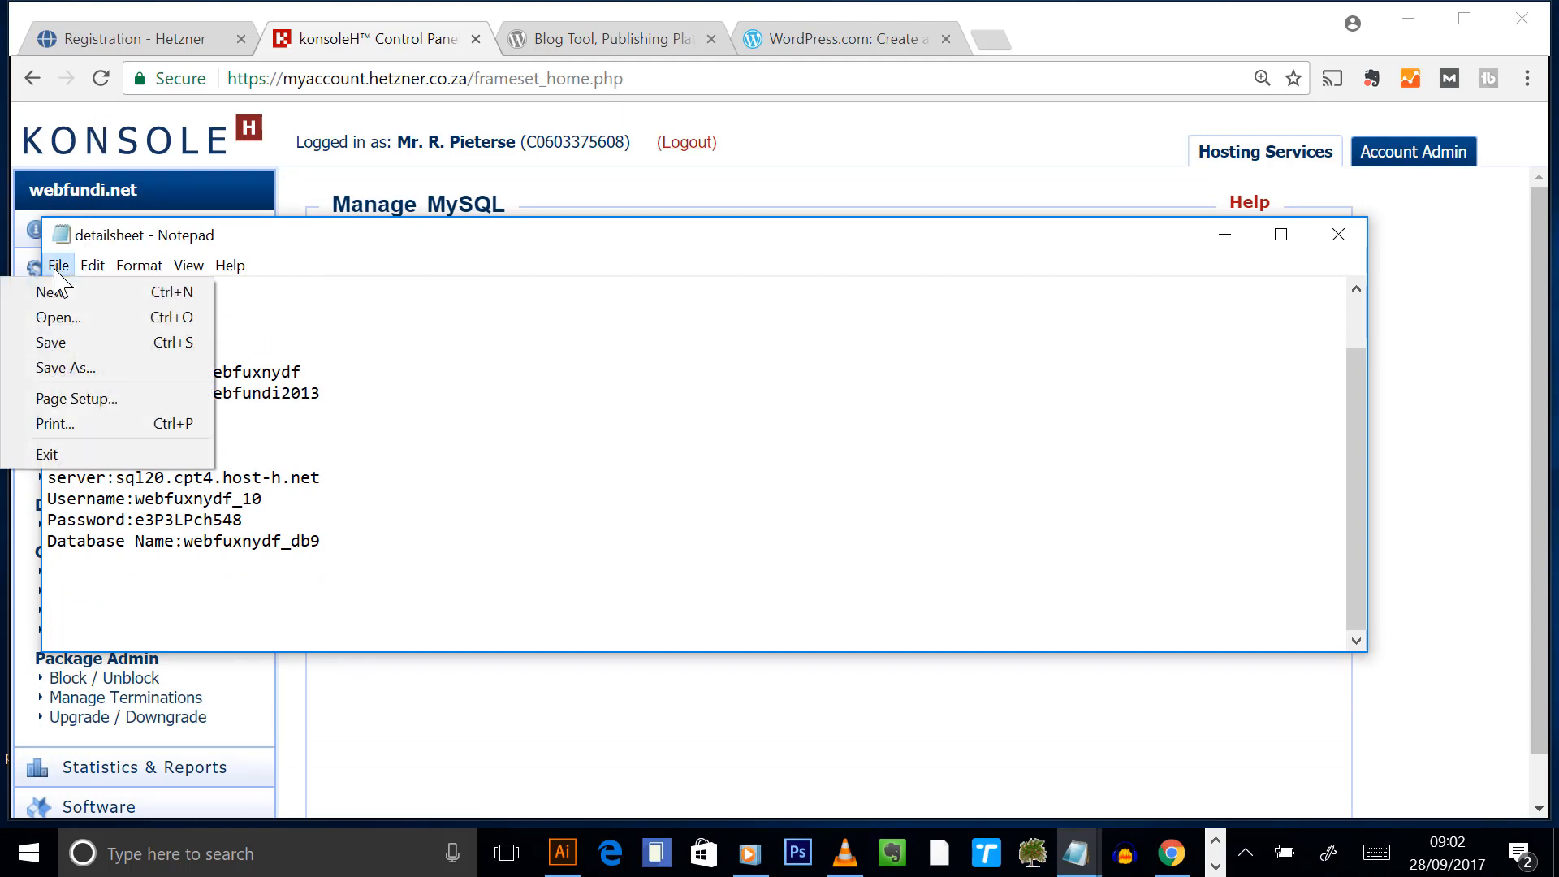
pyautogui.click(50, 342)
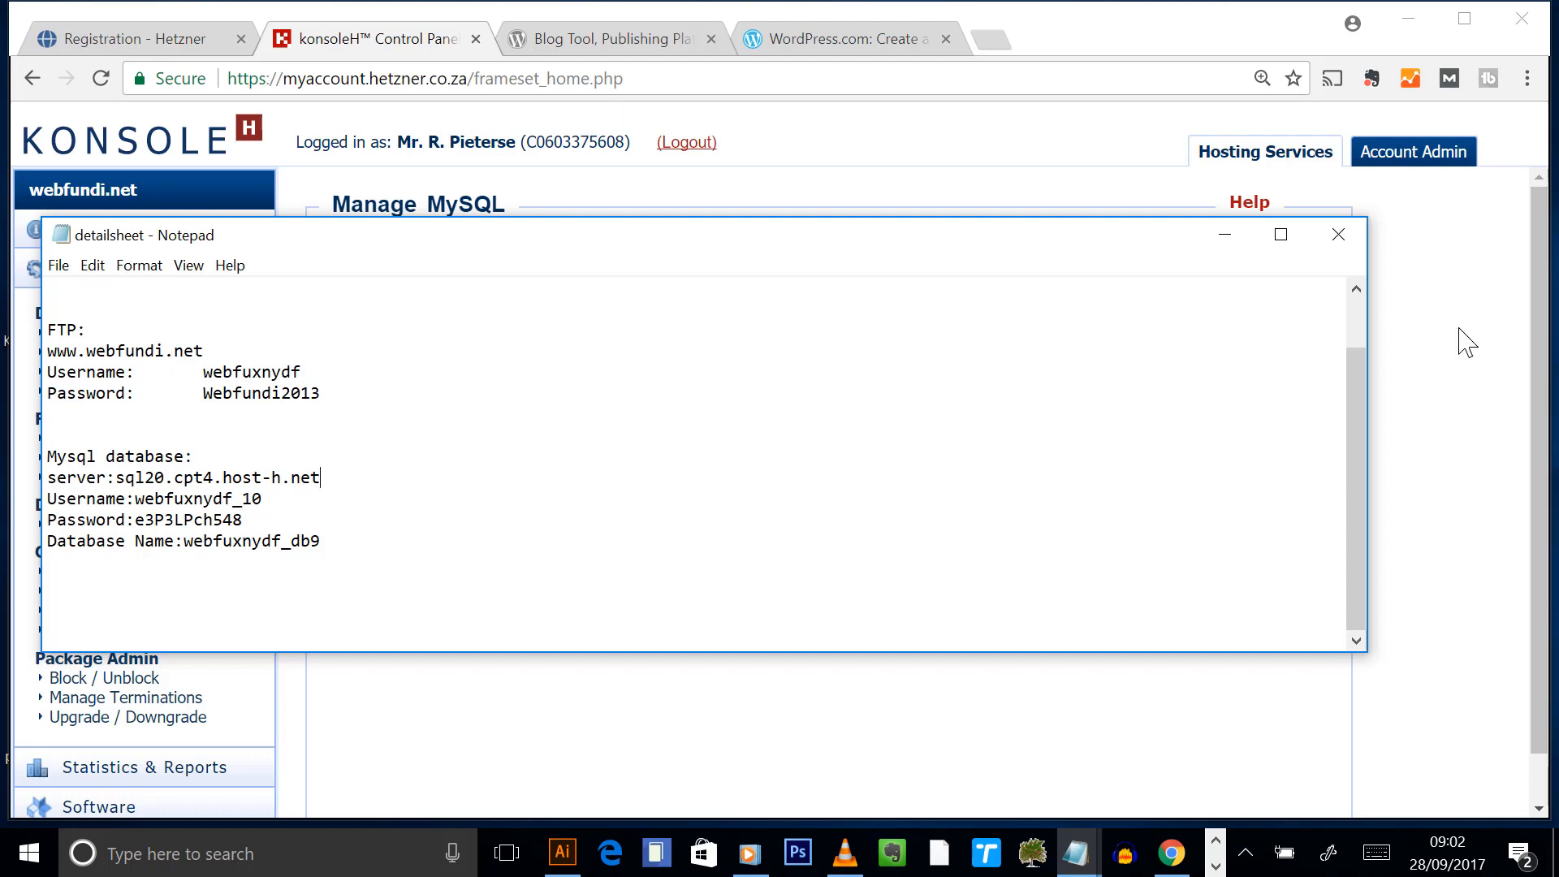
pyautogui.scroll(2, 766, 428)
pyautogui.scroll(-2, 494, 385)
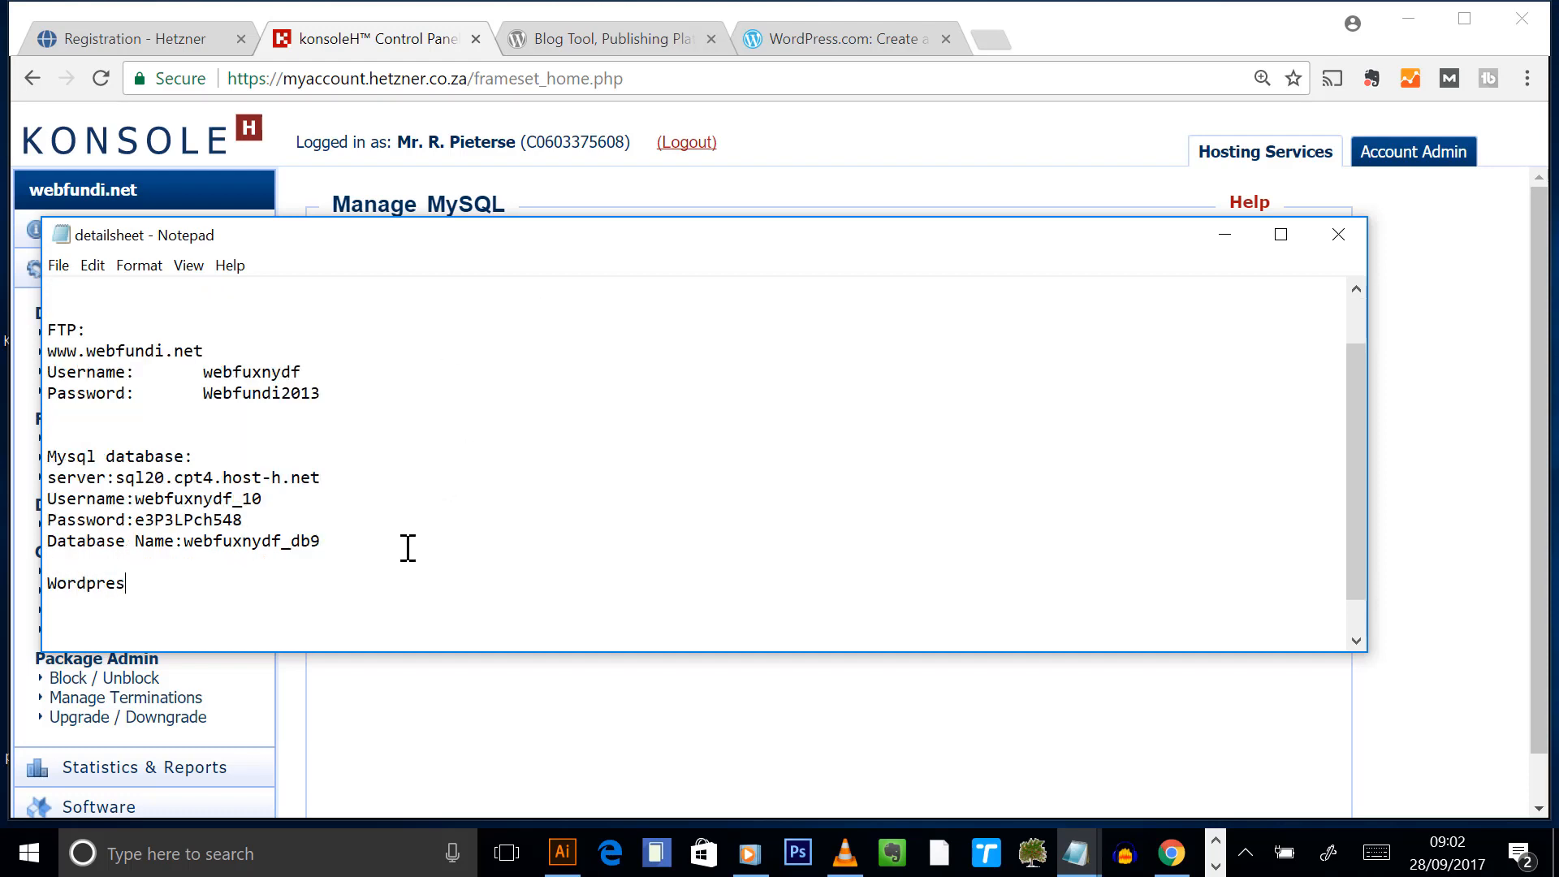
# - Add a 'Wordpress login:' line, save again, and bring konsoleH forward
pyautogui.write('s login:')
pyautogui.click(65, 268)
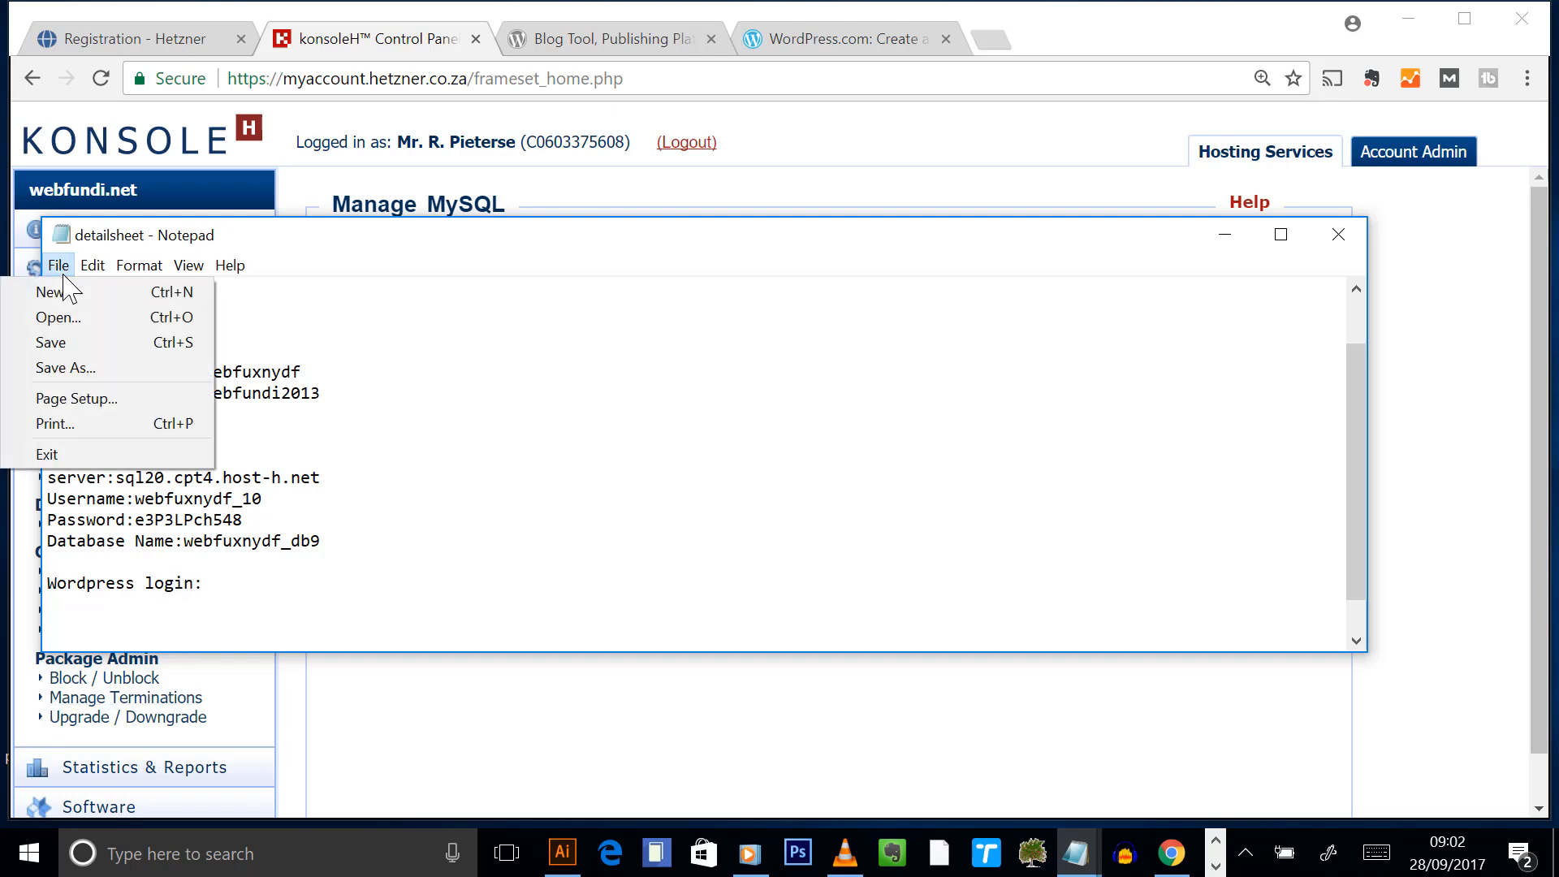
pyautogui.click(52, 342)
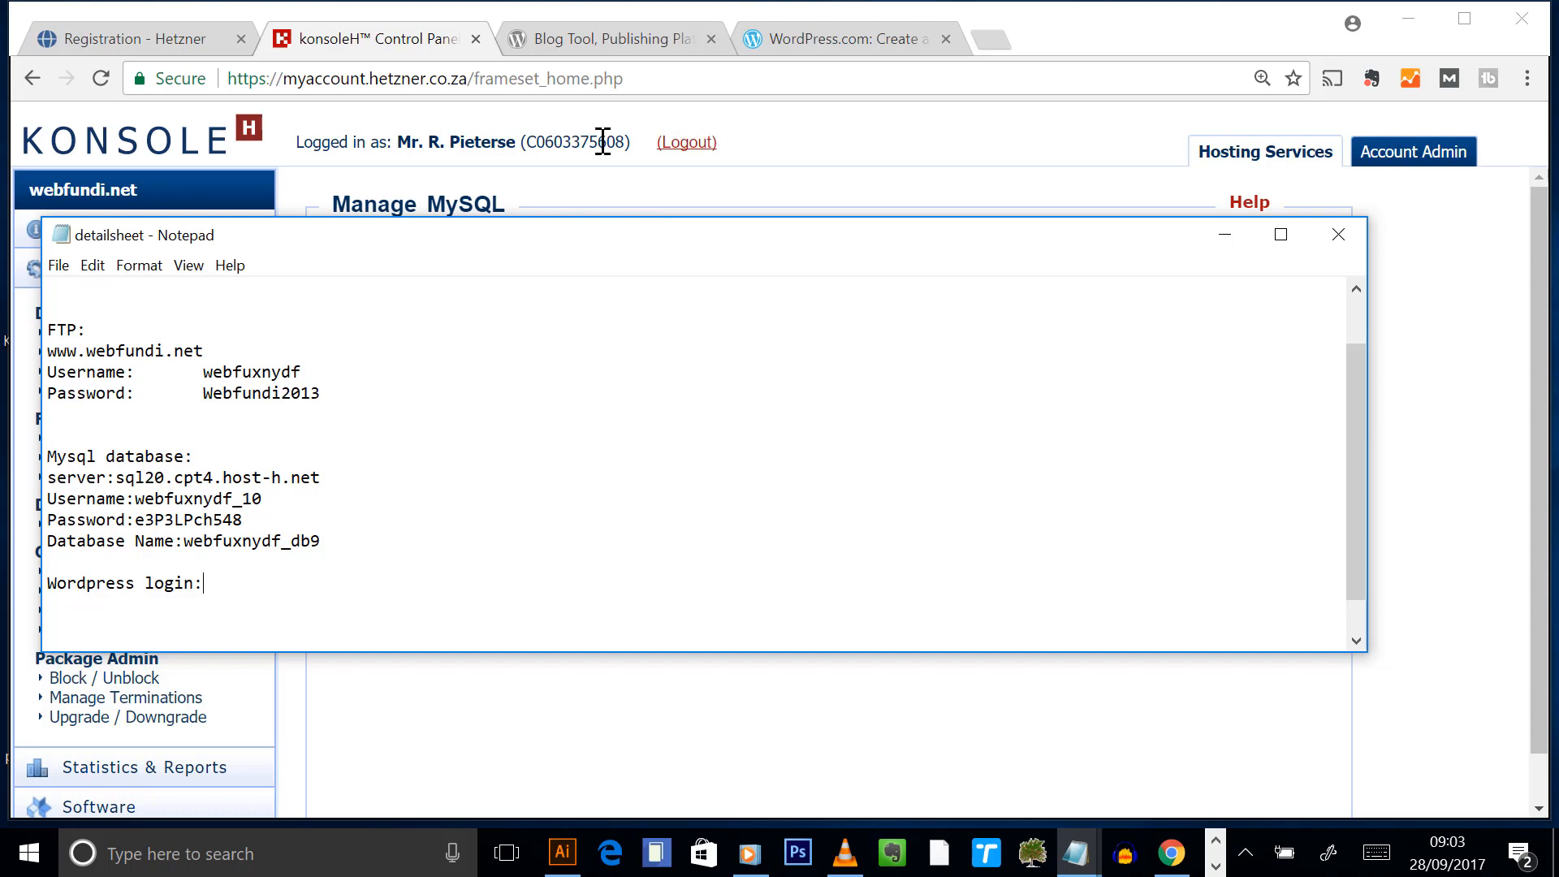
pyautogui.click(1098, 49)
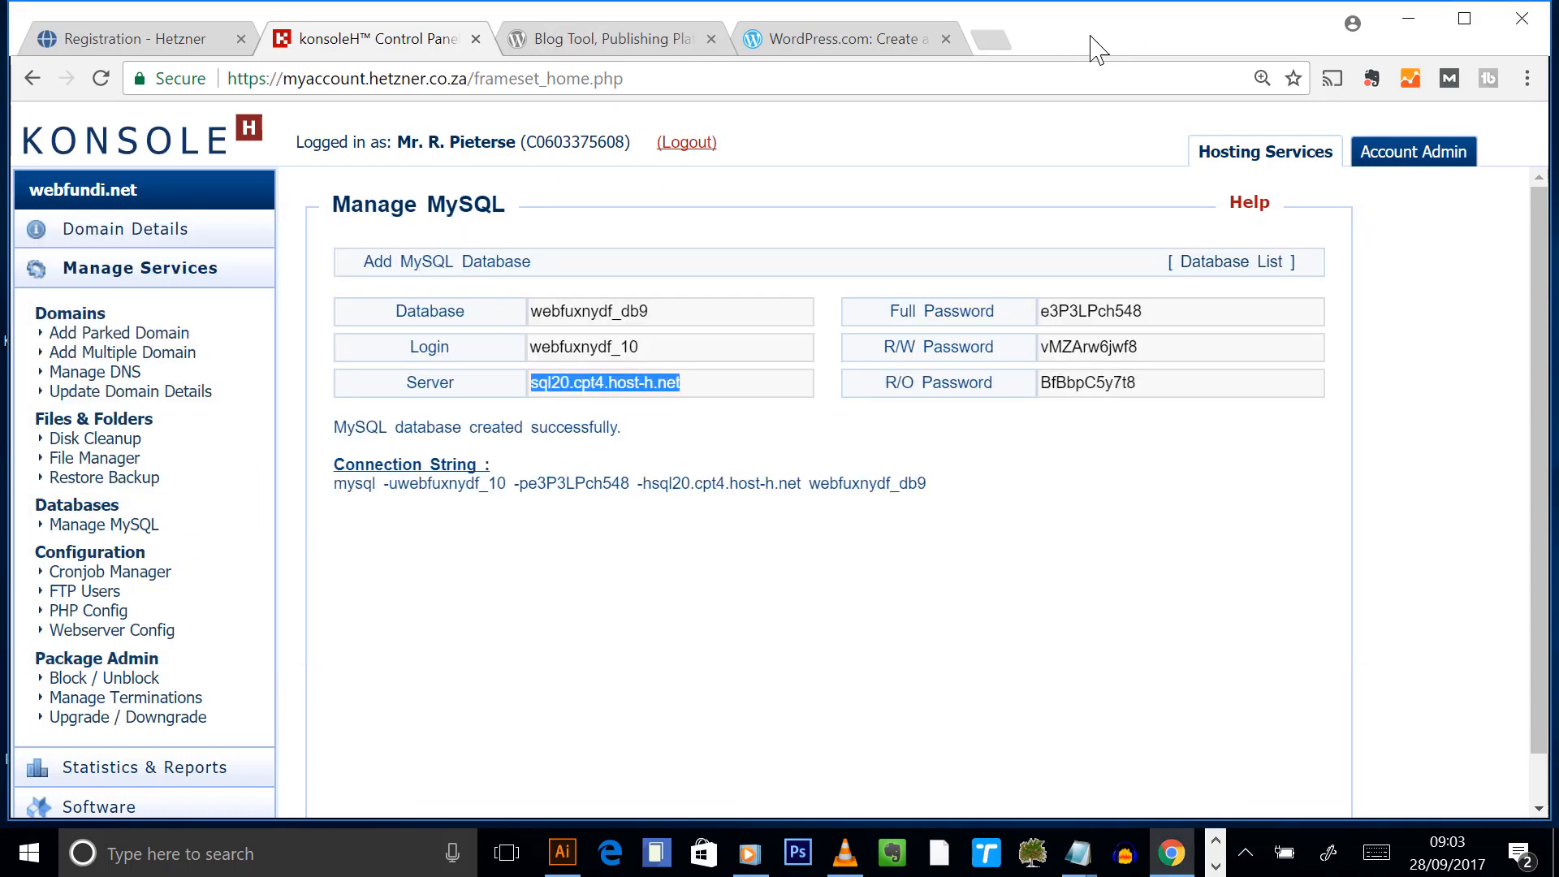
# - Switch Chrome to the wordpress.org 'Blog Tool, Publishing Platform' tab
pyautogui.click(597, 40)
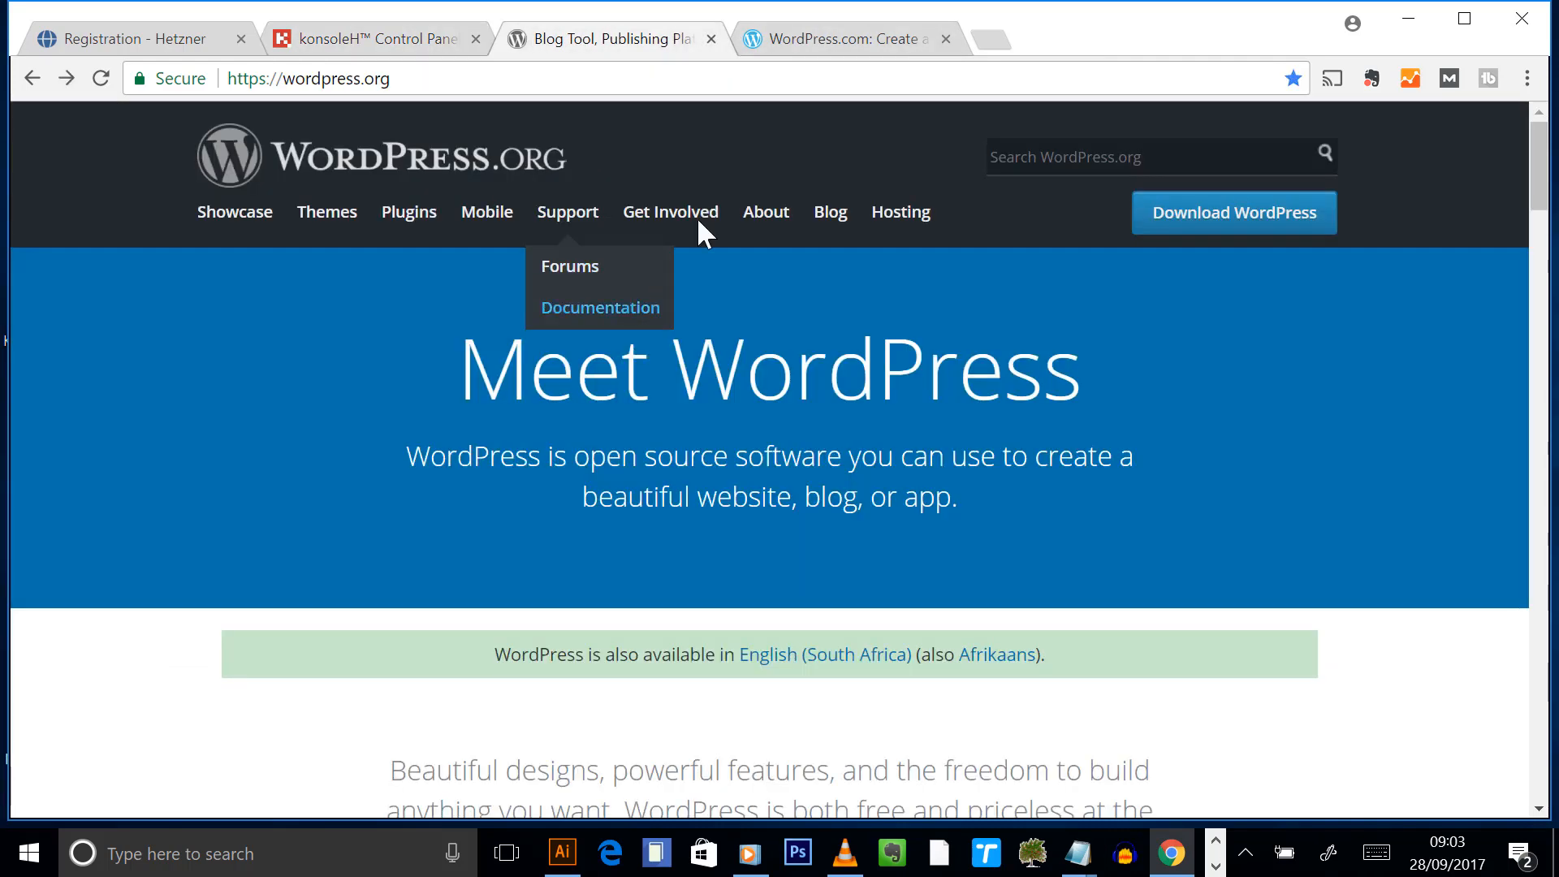
pyautogui.click(423, 79)
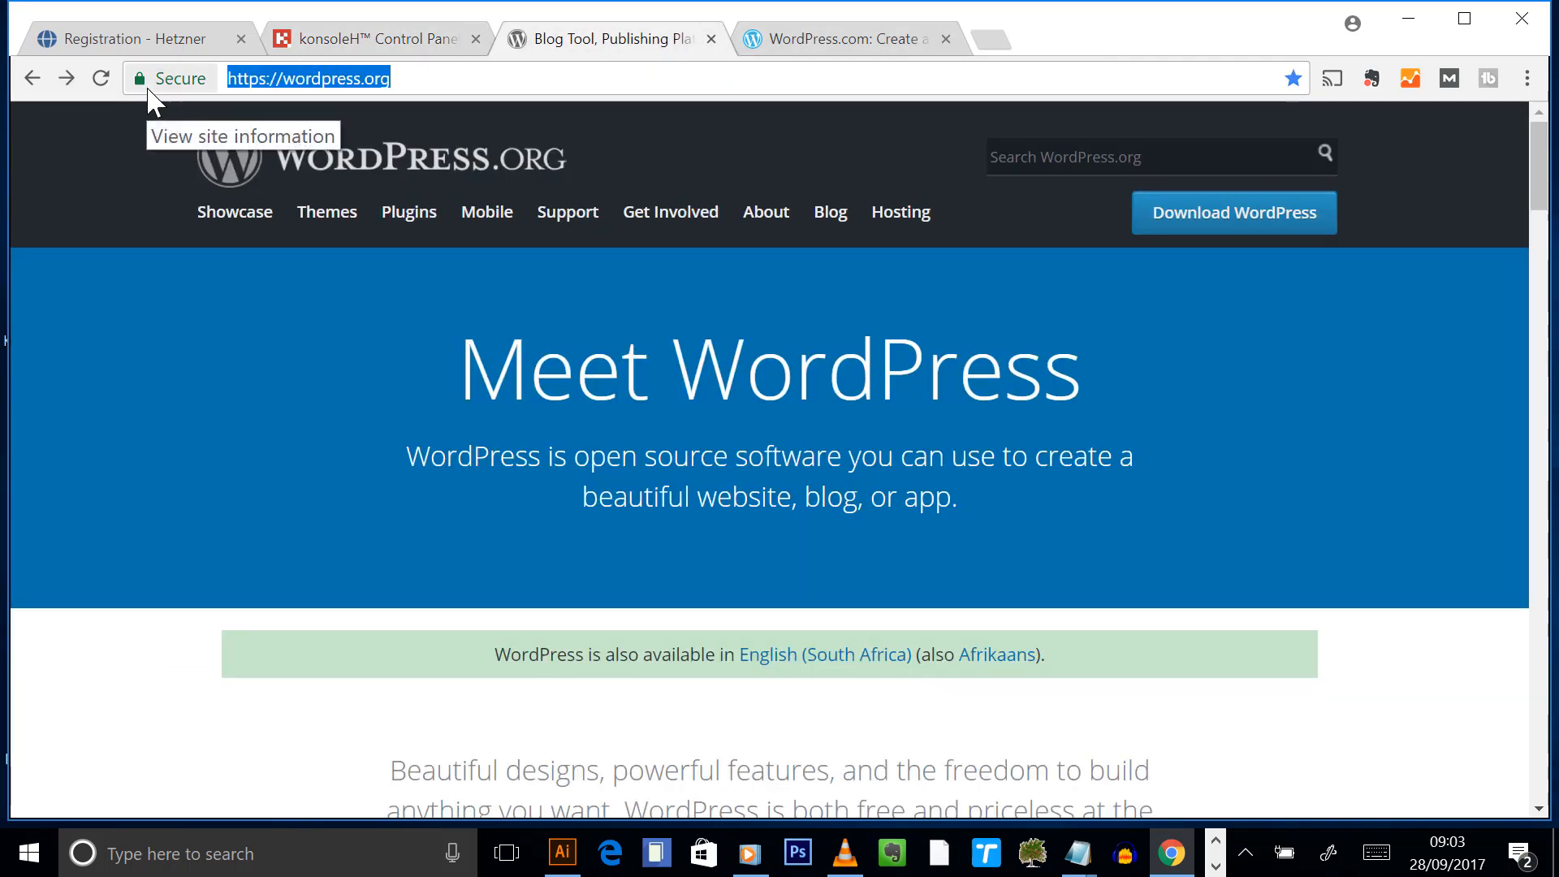
pyautogui.click(452, 79)
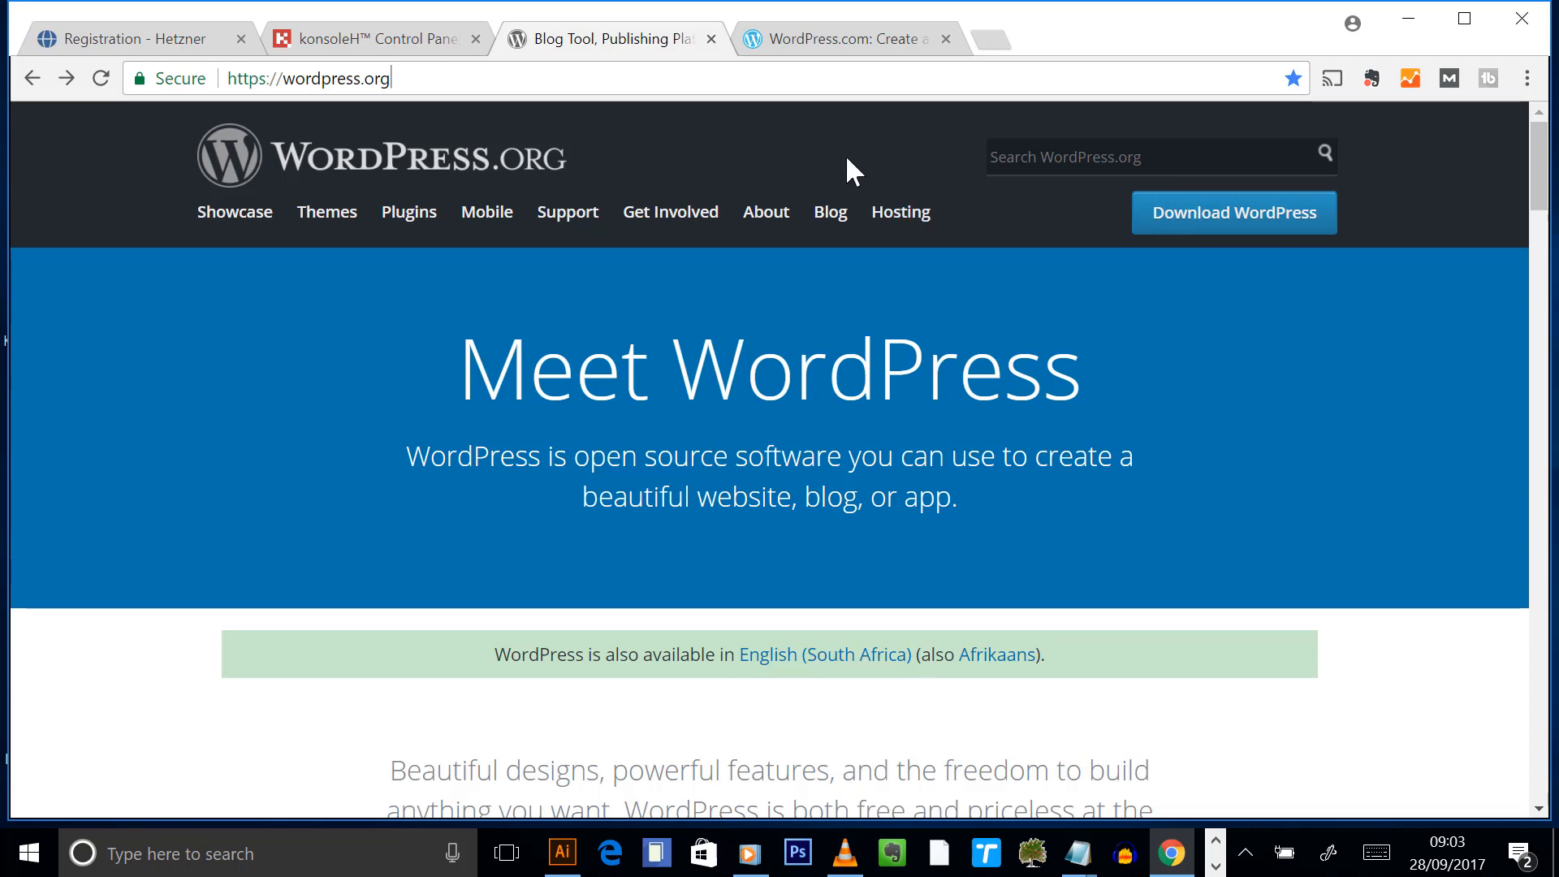
pyautogui.click(1216, 867)
pyautogui.click(811, 852)
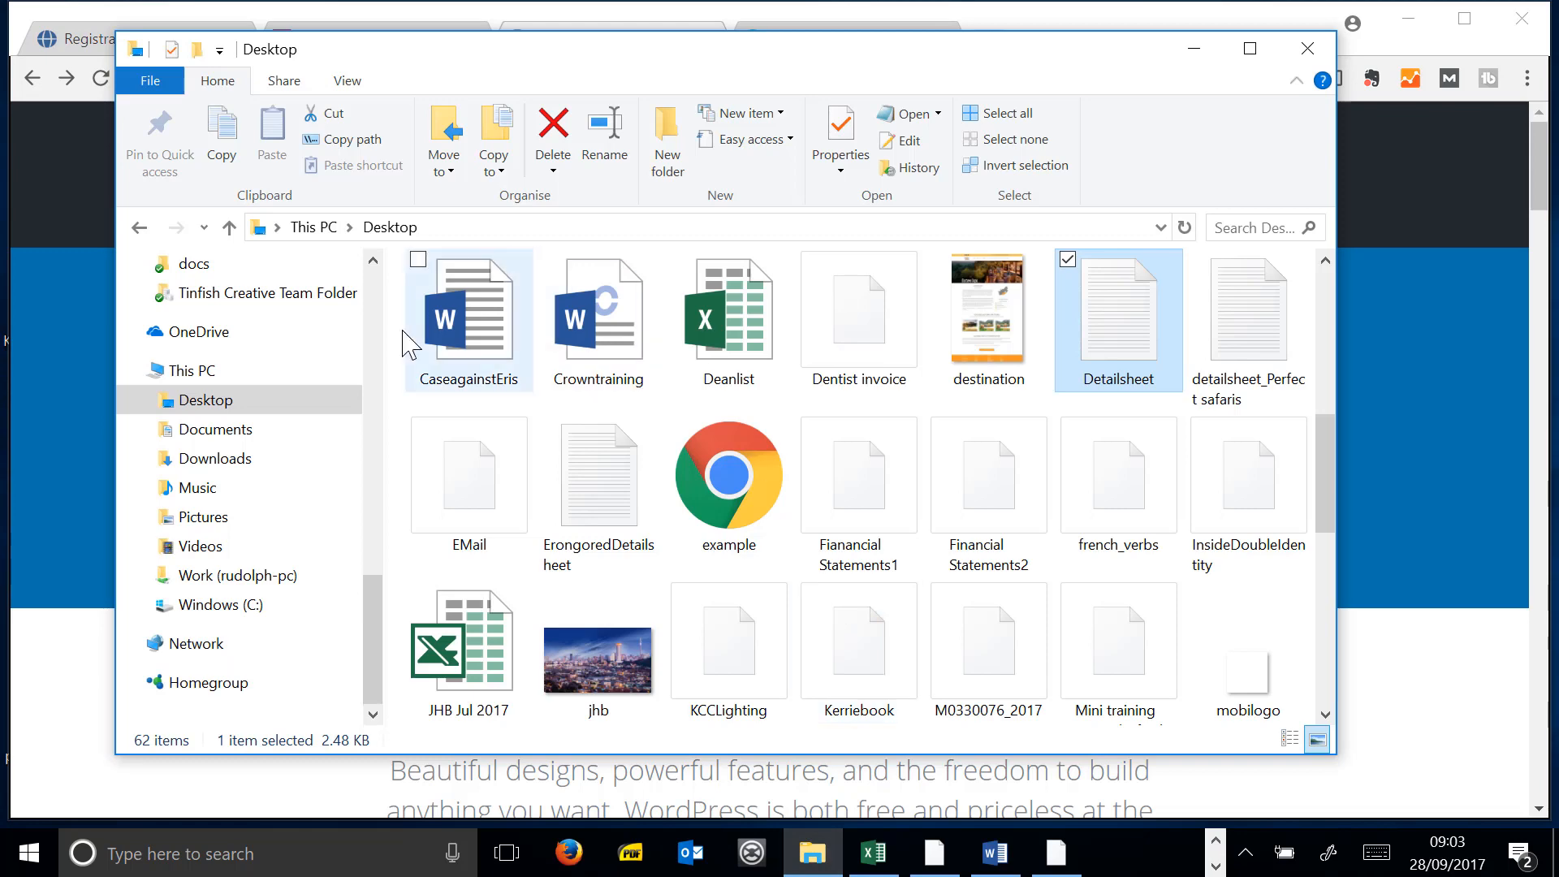
pyautogui.click(285, 434)
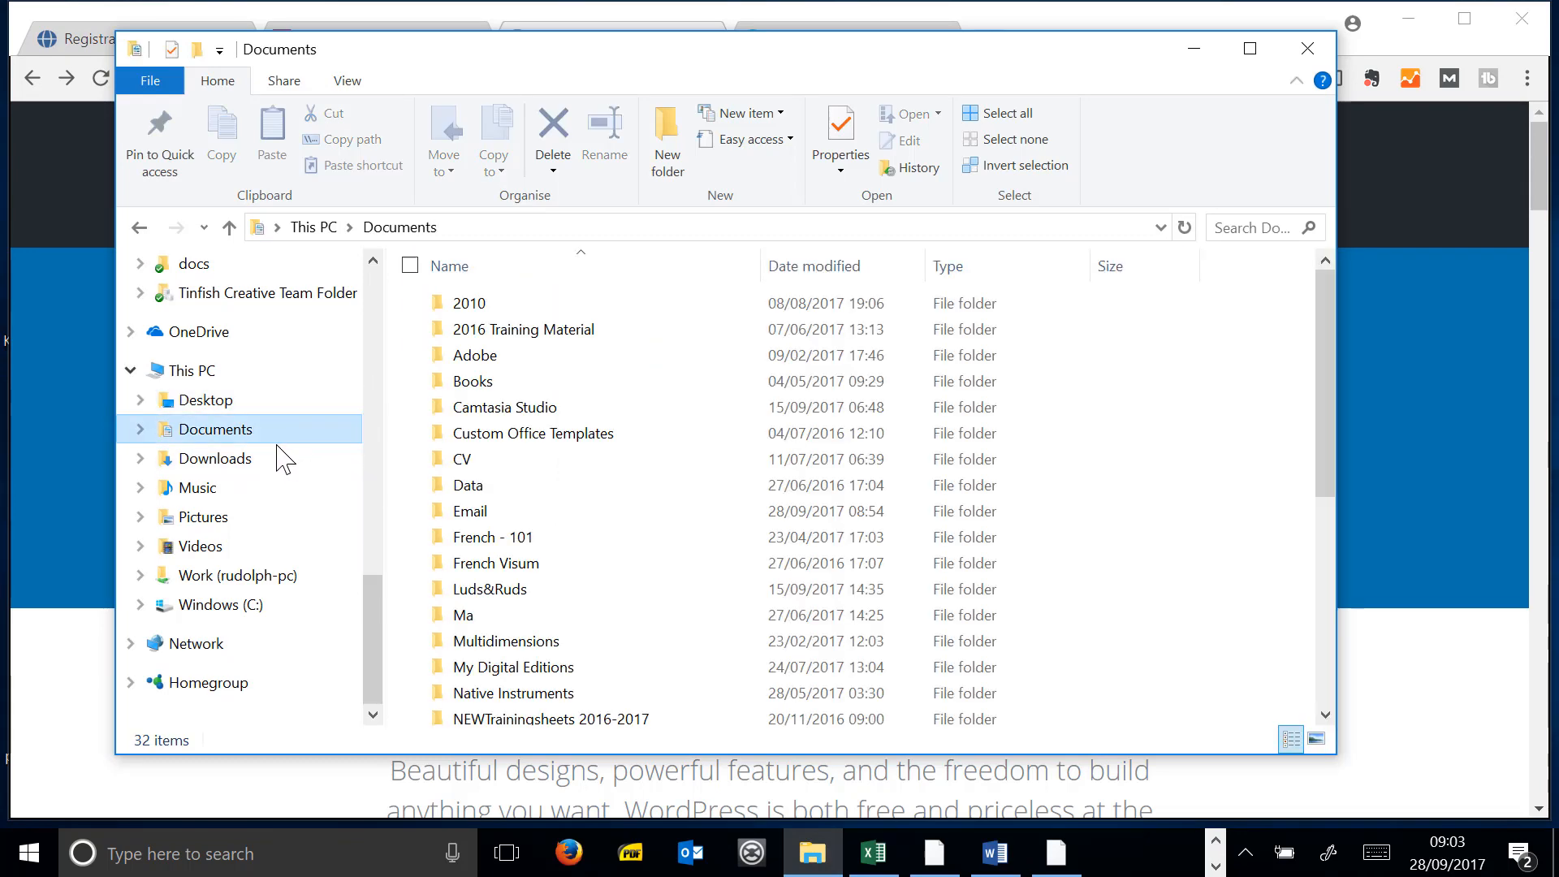
pyautogui.doubleClick(520, 332)
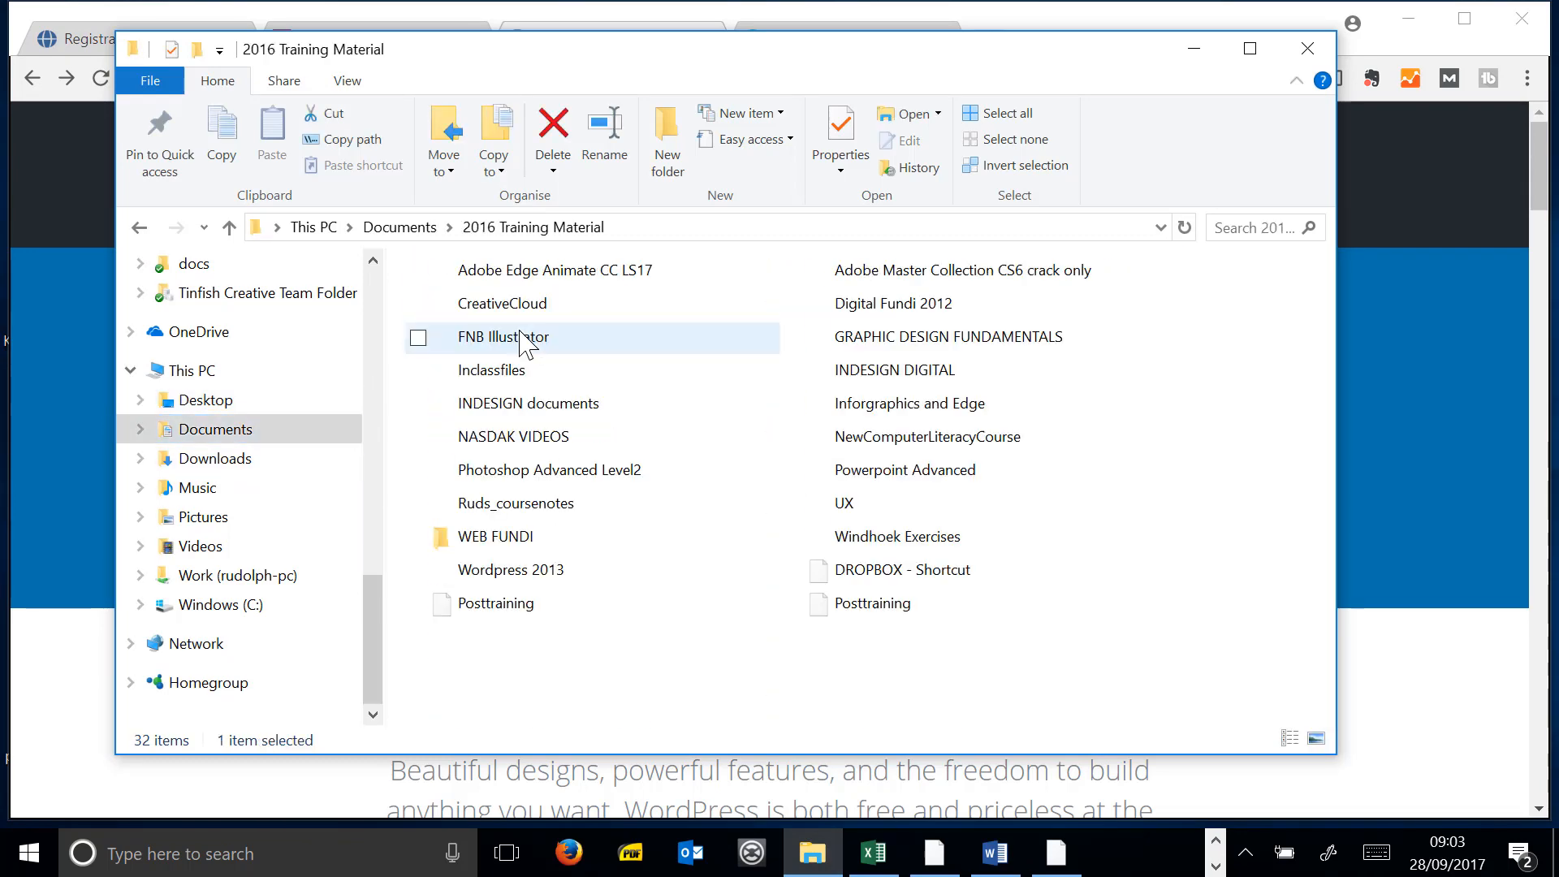
pyautogui.doubleClick(514, 539)
pyautogui.scroll(-2, 552, 479)
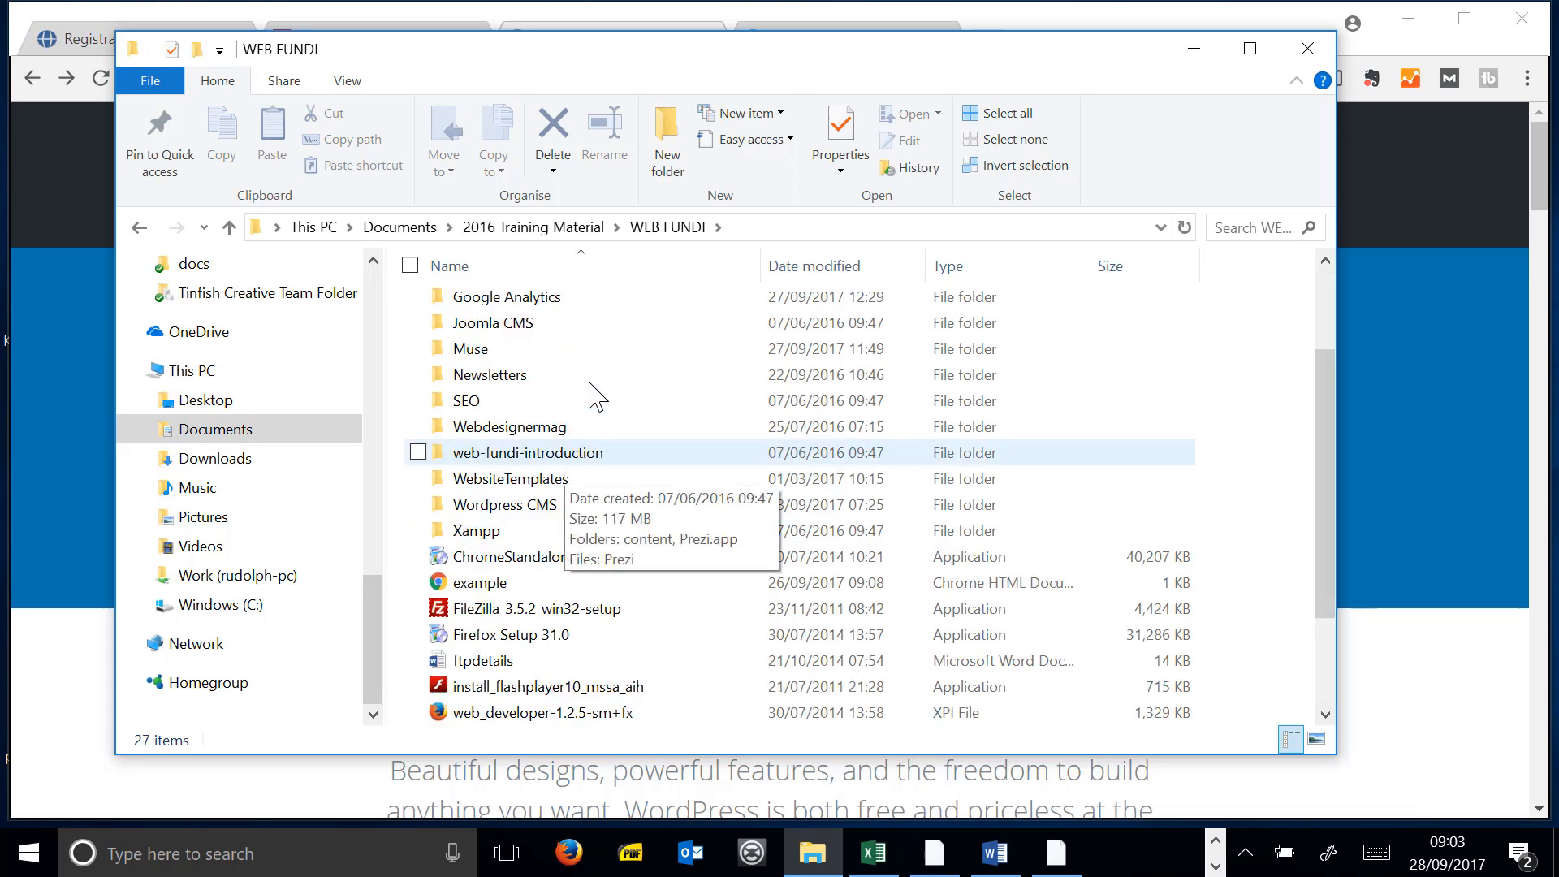
pyautogui.doubleClick(592, 504)
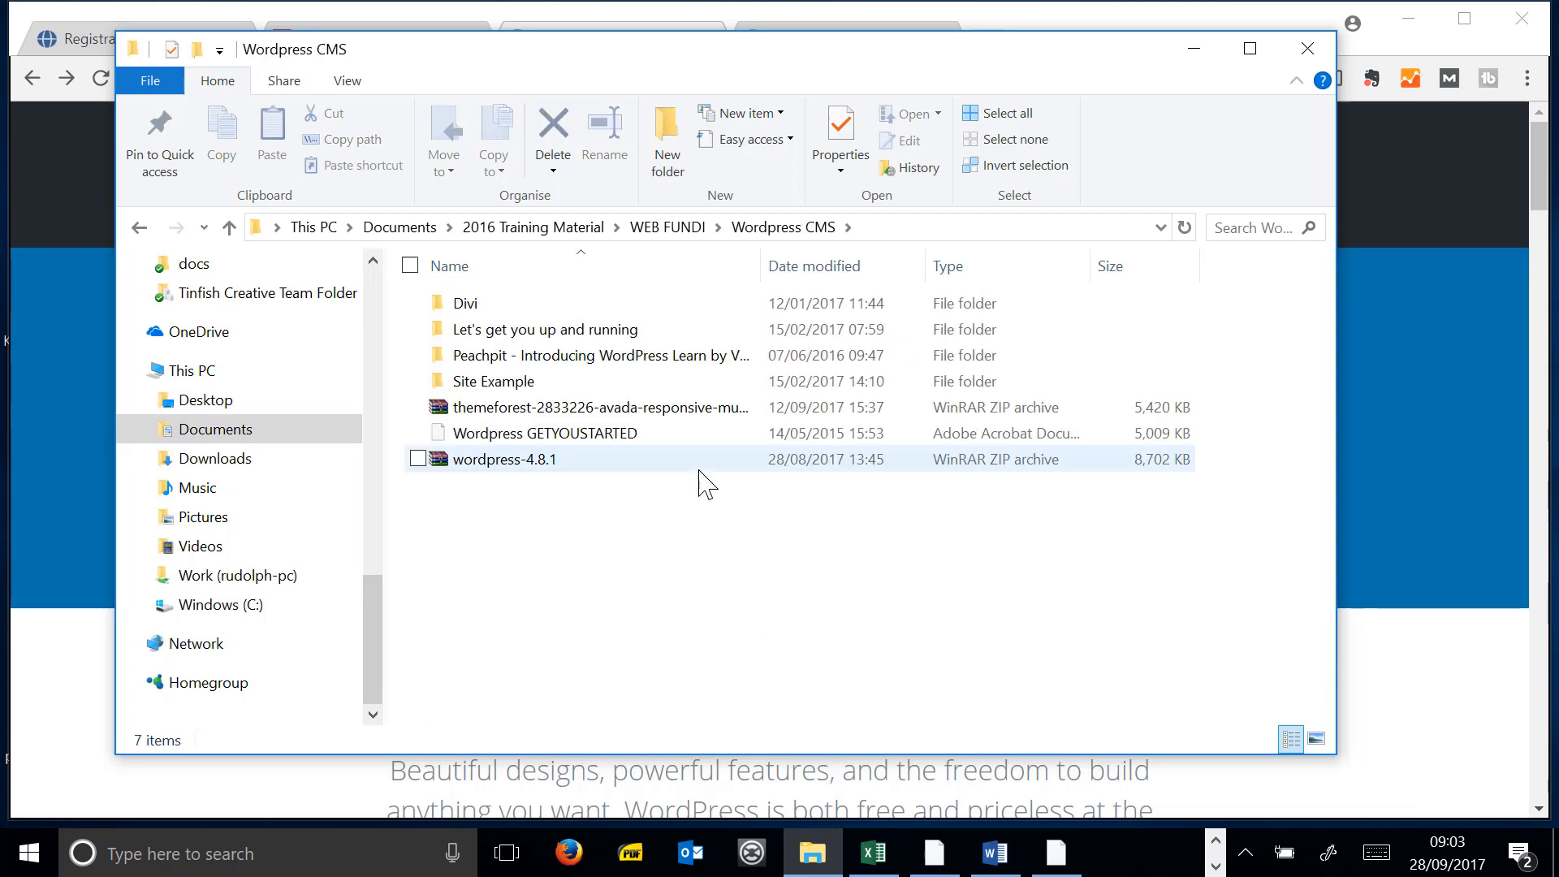
pyautogui.click(542, 459)
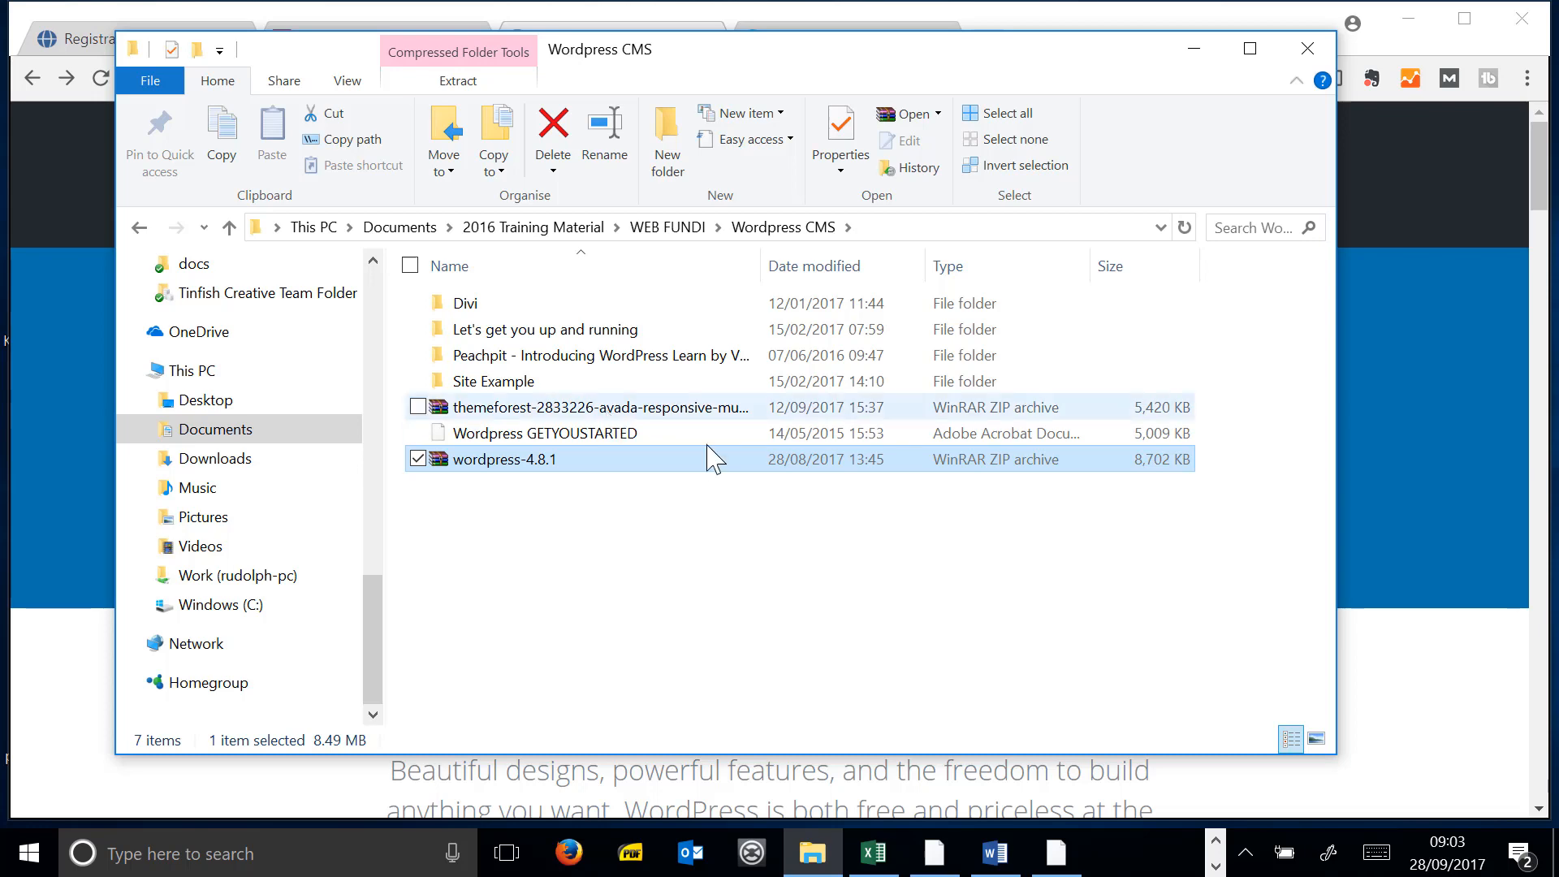
pyautogui.click(52, 714)
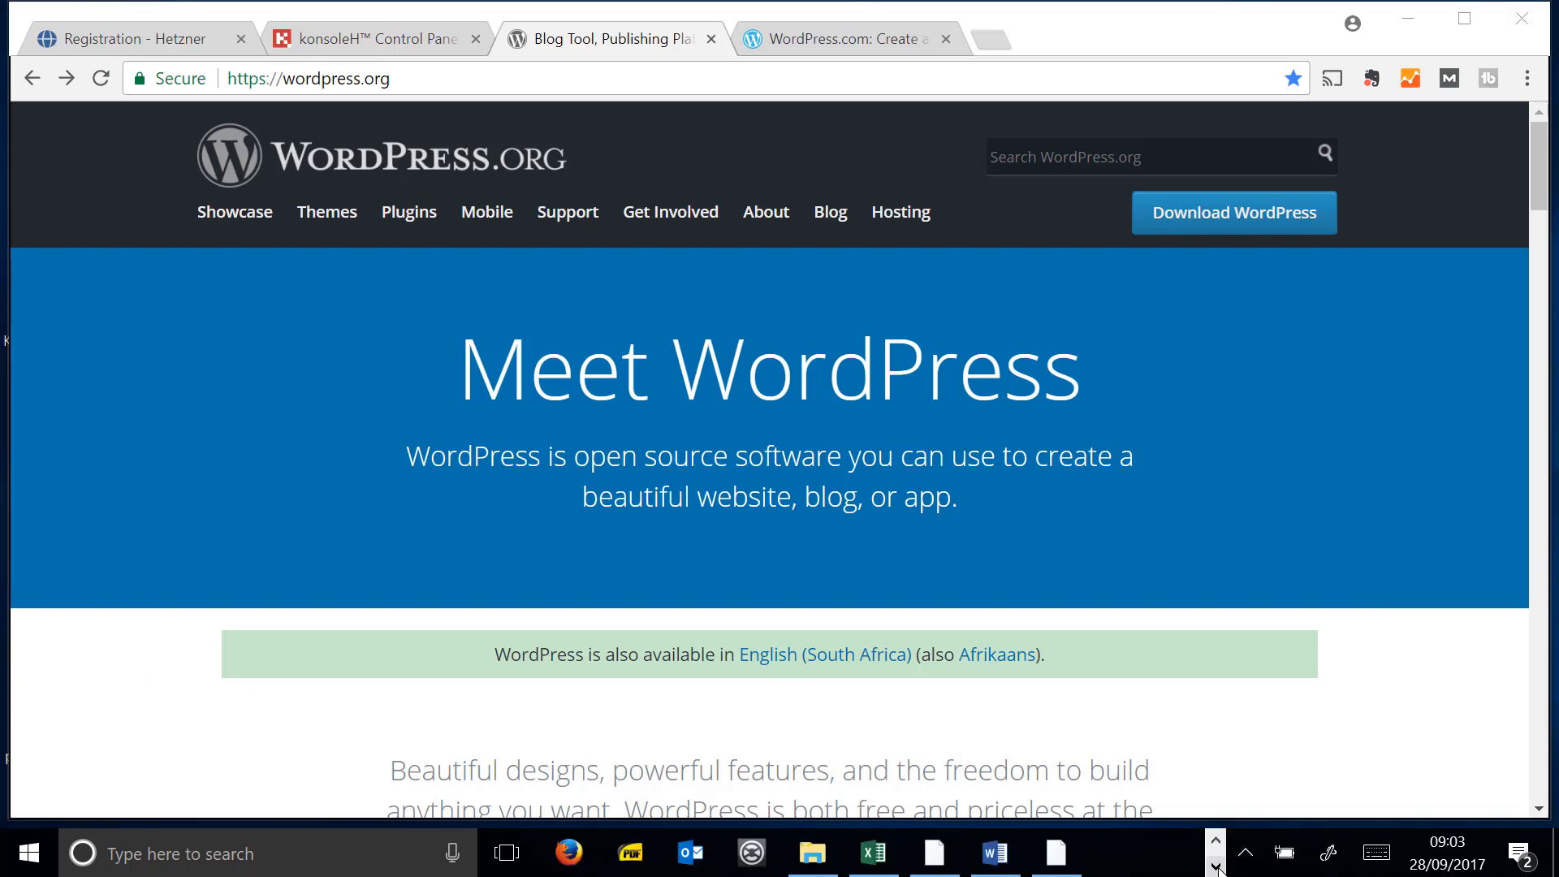
pyautogui.click(1216, 841)
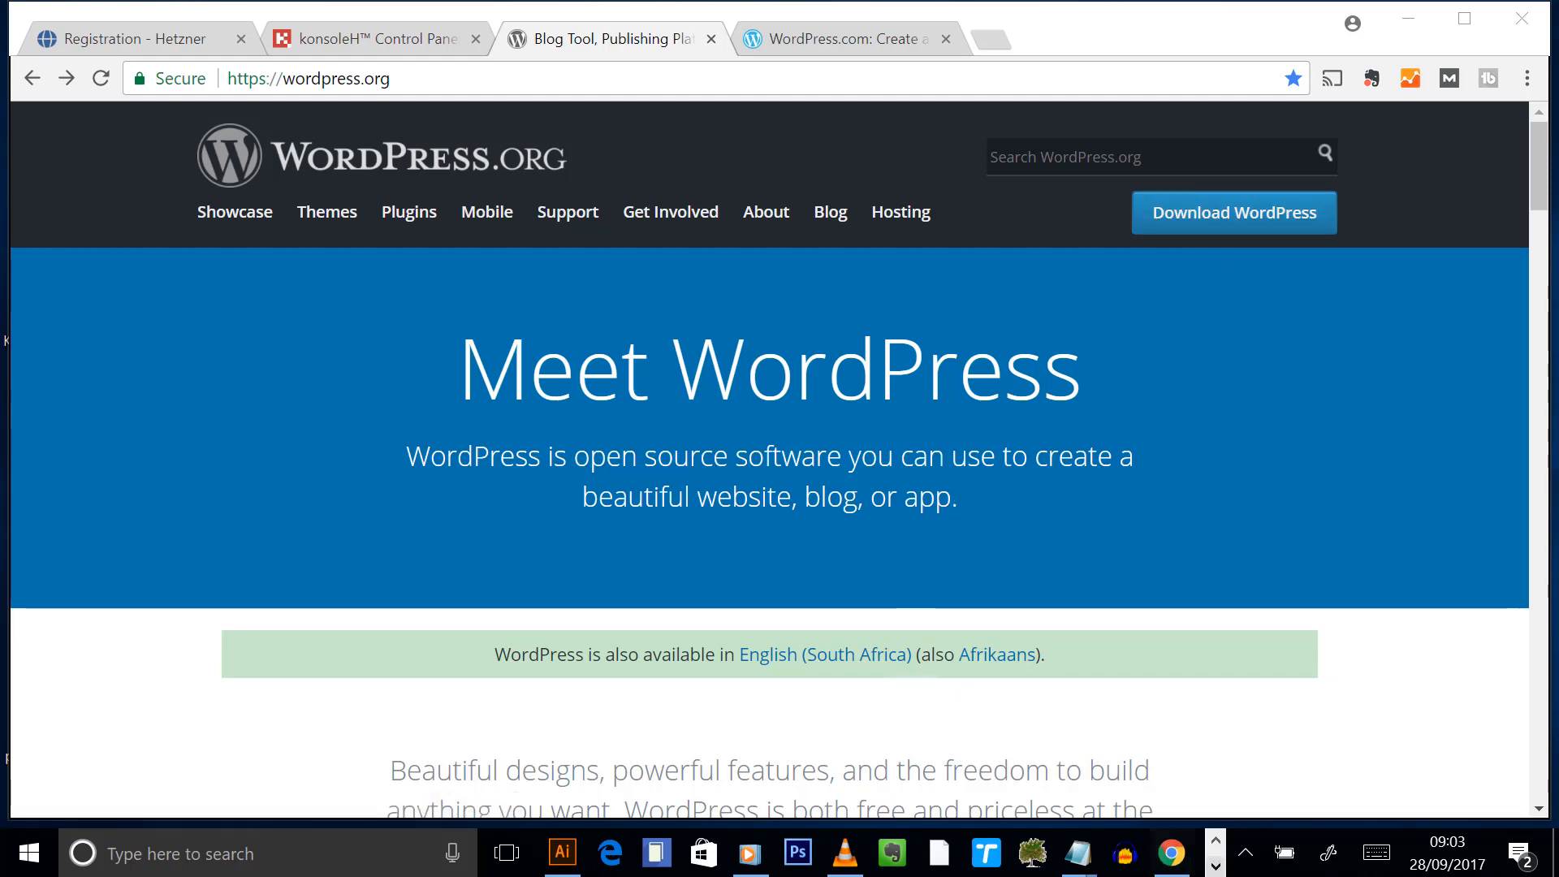
pyautogui.click(1215, 867)
pyautogui.click(812, 852)
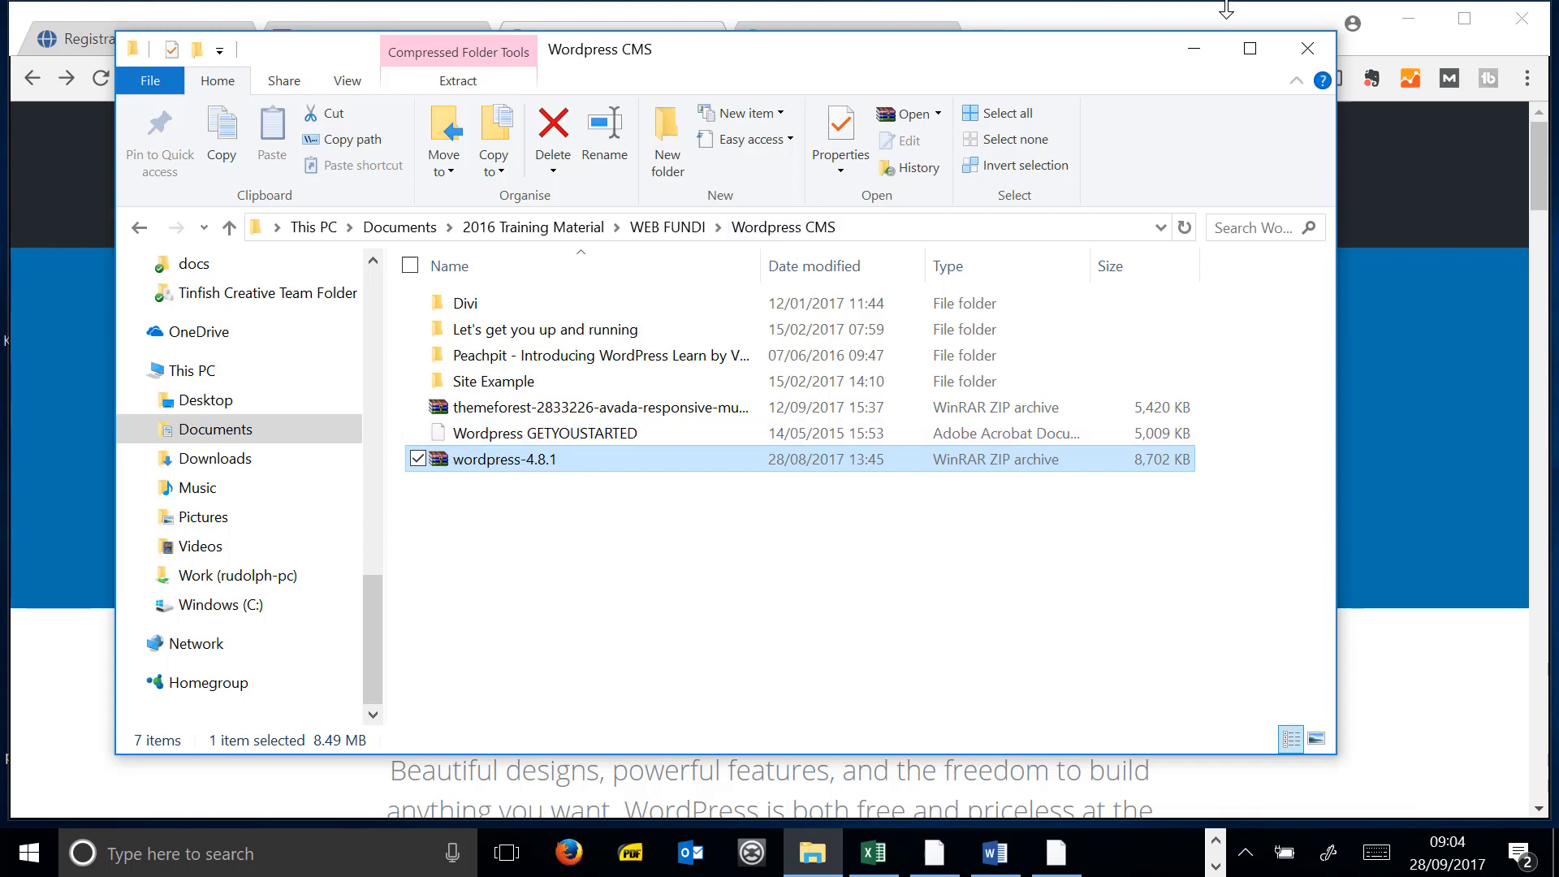
pyautogui.click(1546, 165)
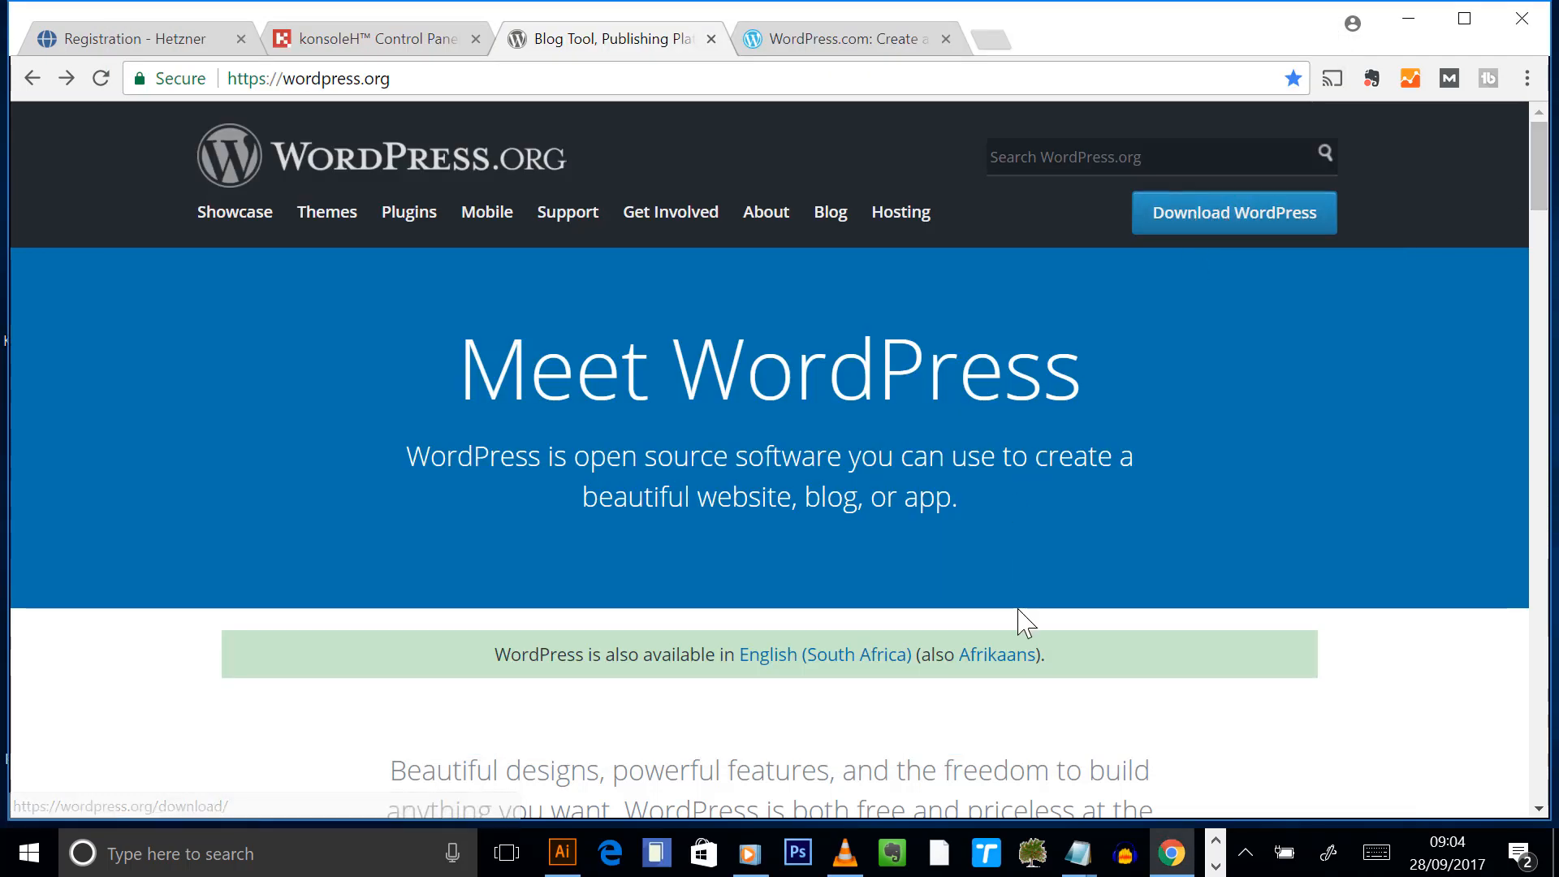
pyautogui.click(1217, 865)
pyautogui.click(1213, 843)
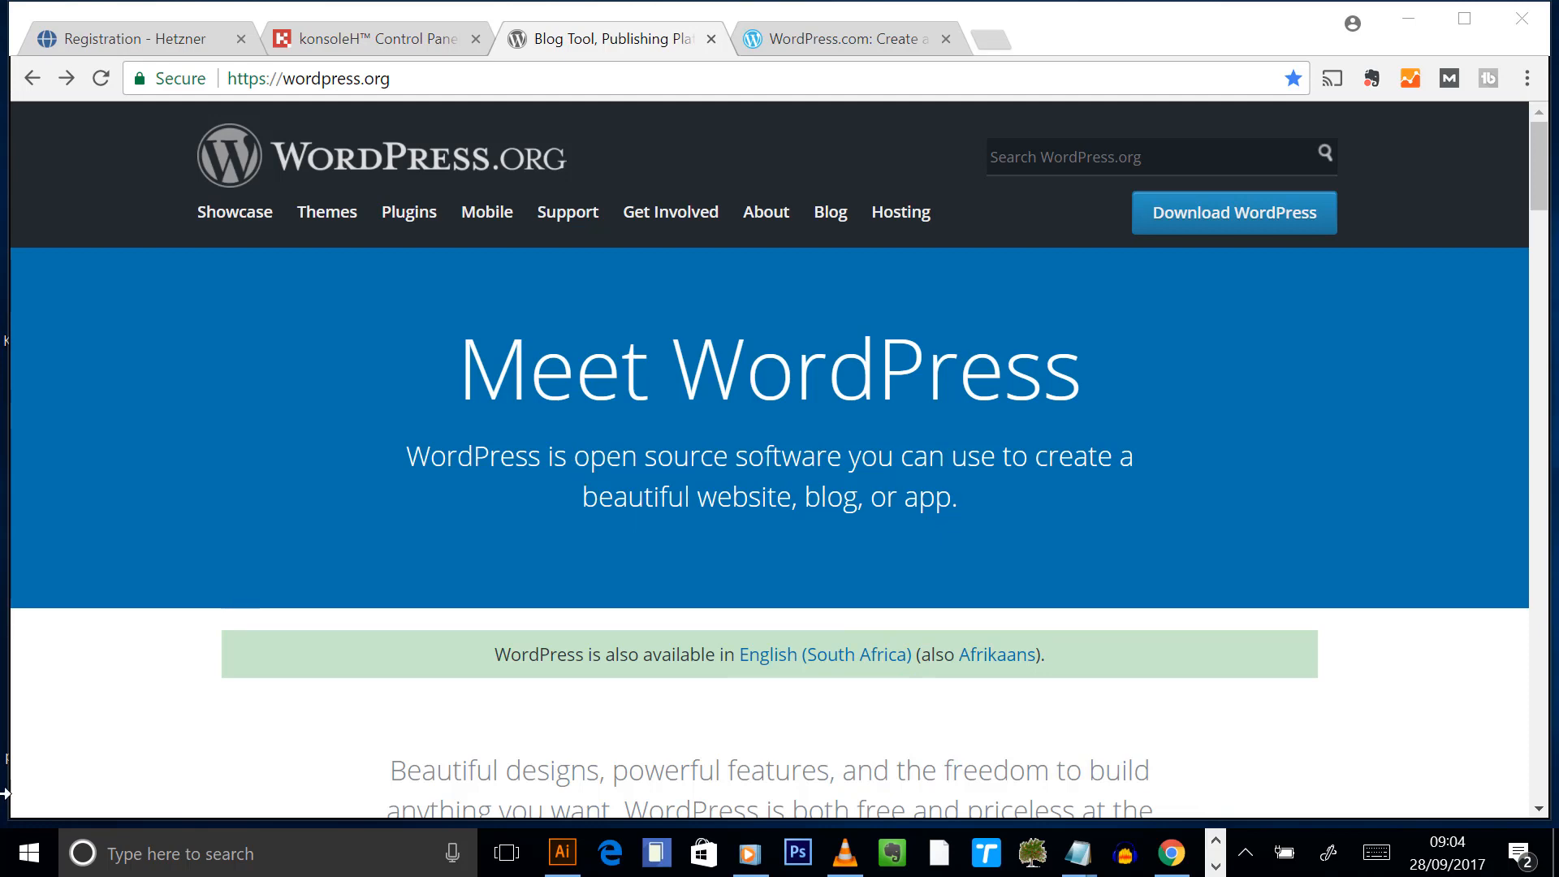
# - Launch FileZilla by searching 'file' from the Start menu
pyautogui.press('super')
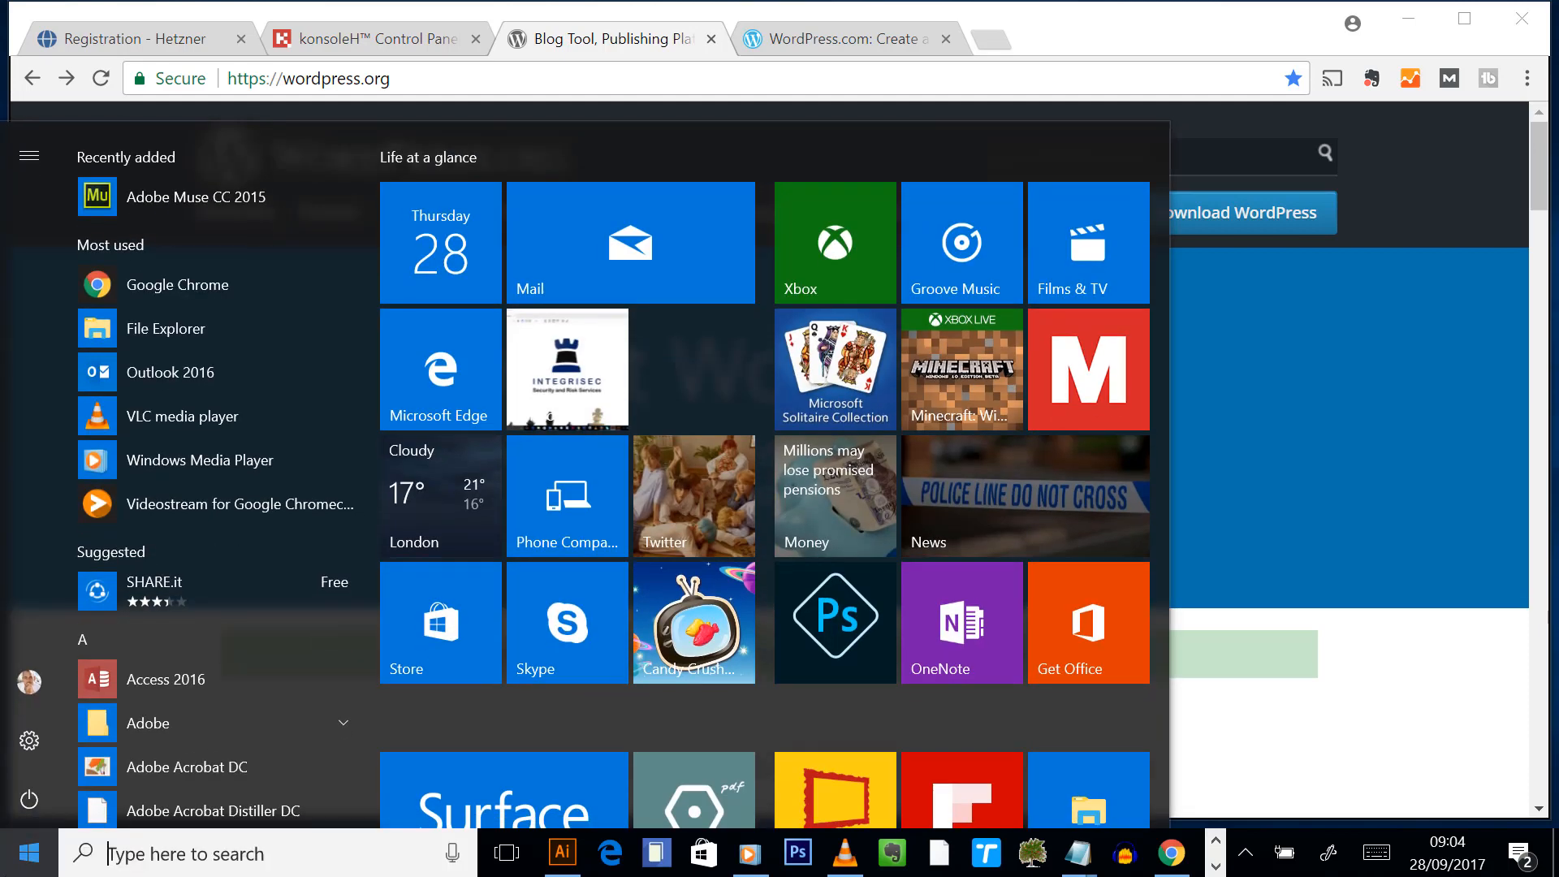
pyautogui.write('file')
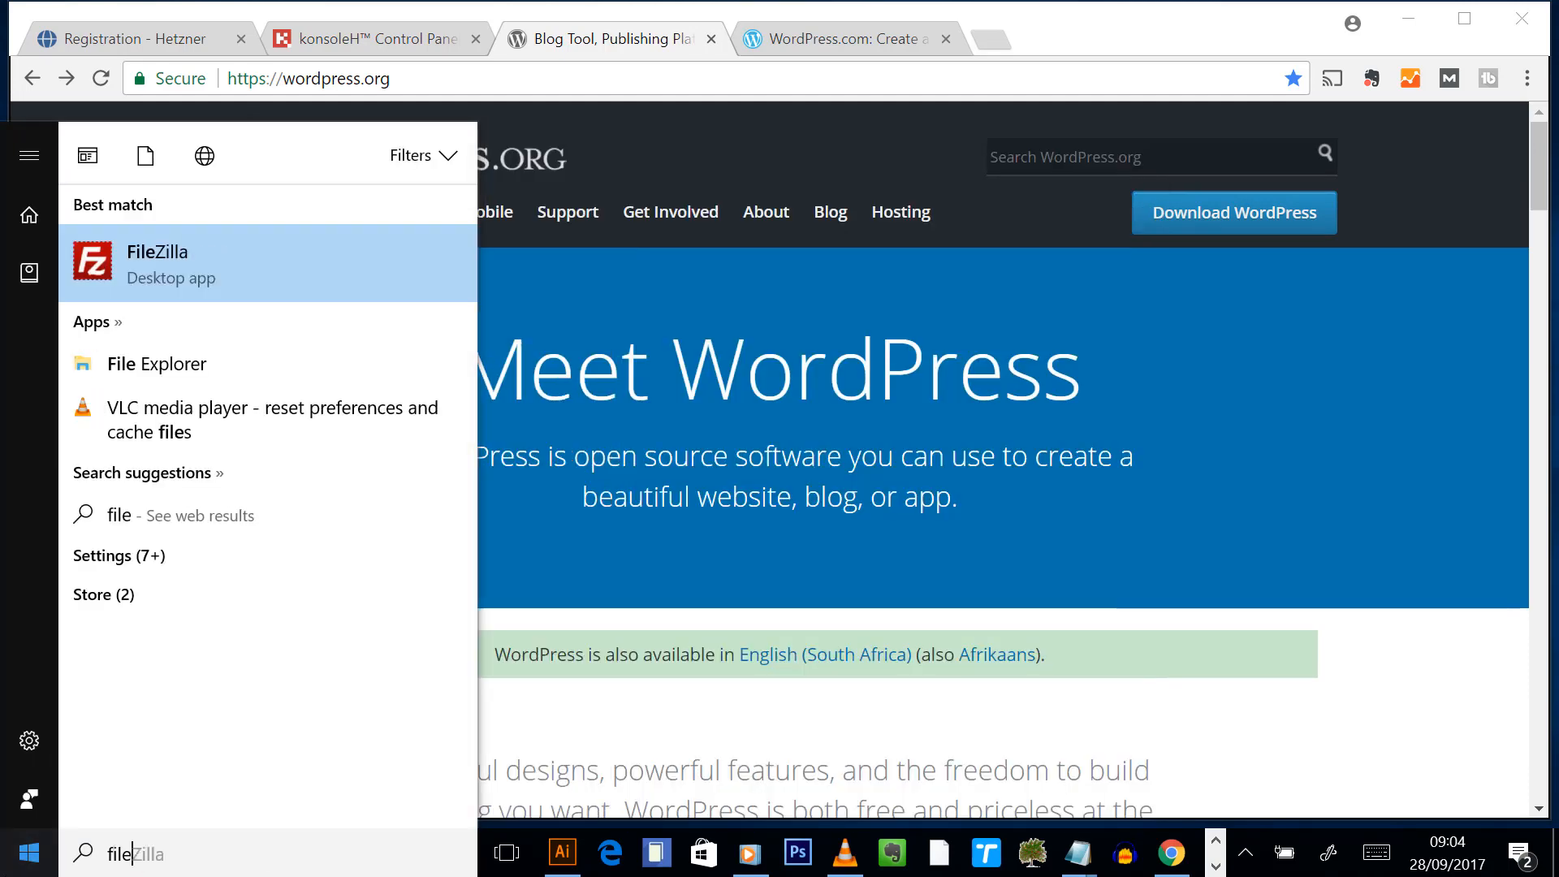
pyautogui.click(203, 267)
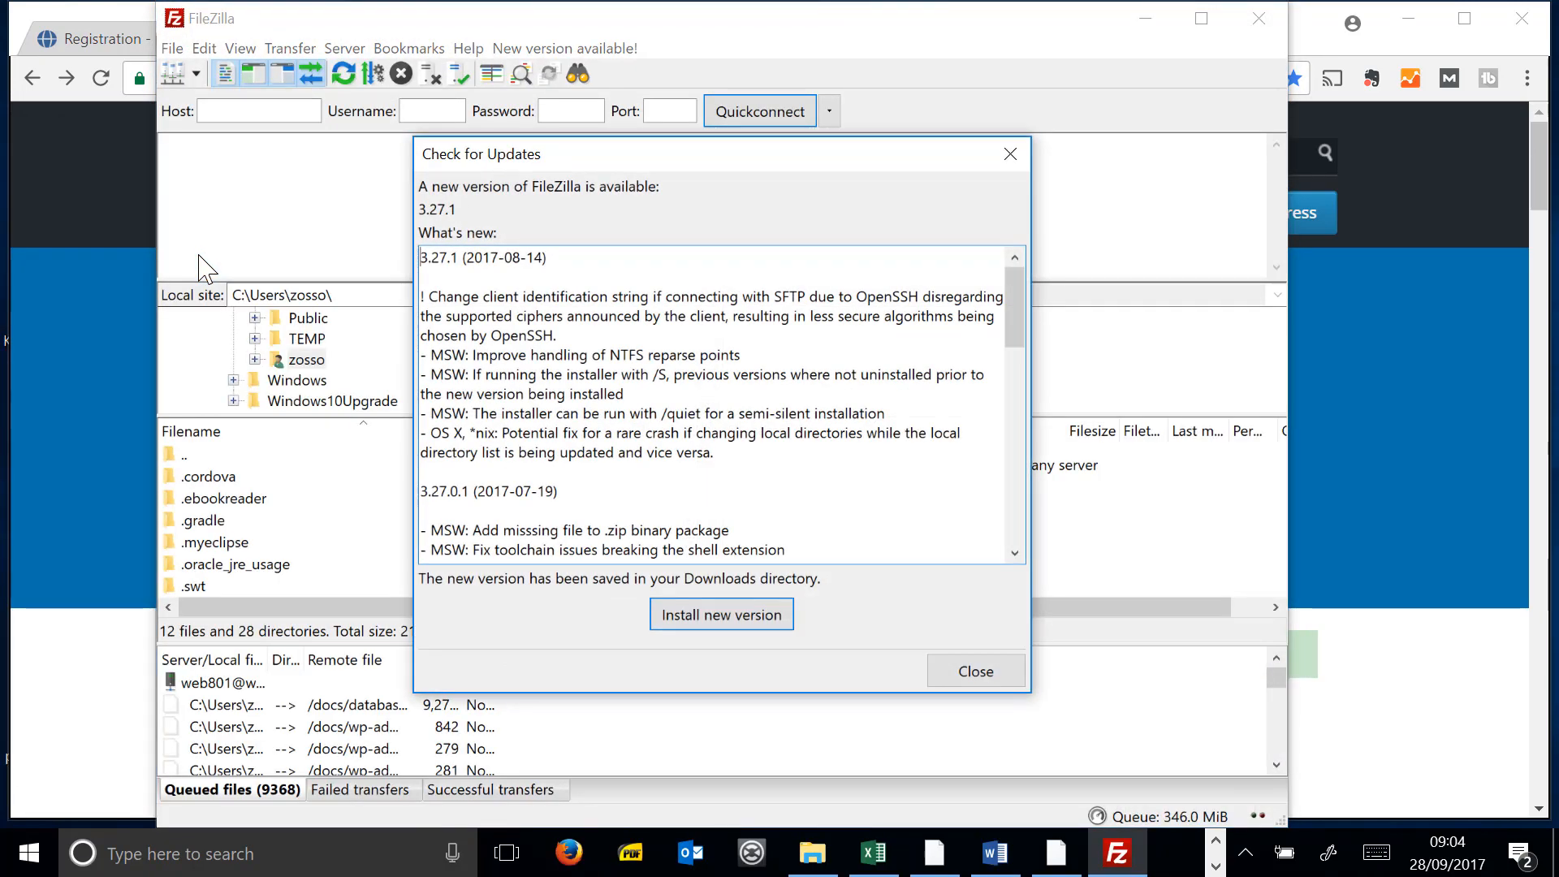
# - Dismiss the update notice, connect to webfundi.net via Quickconnect and open public_html
pyautogui.click(1010, 153)
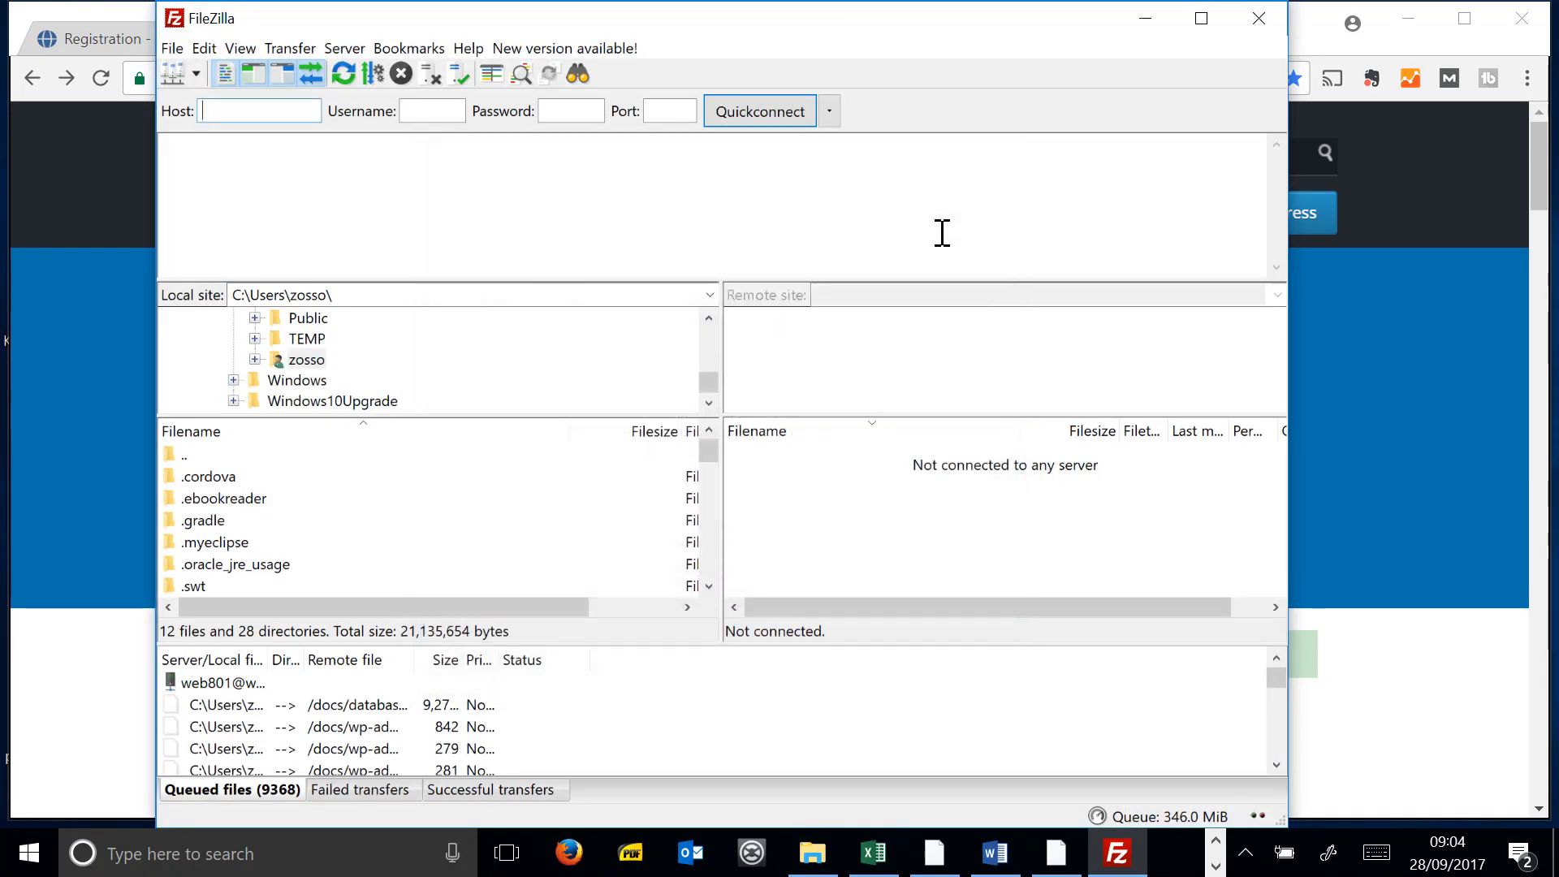
pyautogui.click(829, 112)
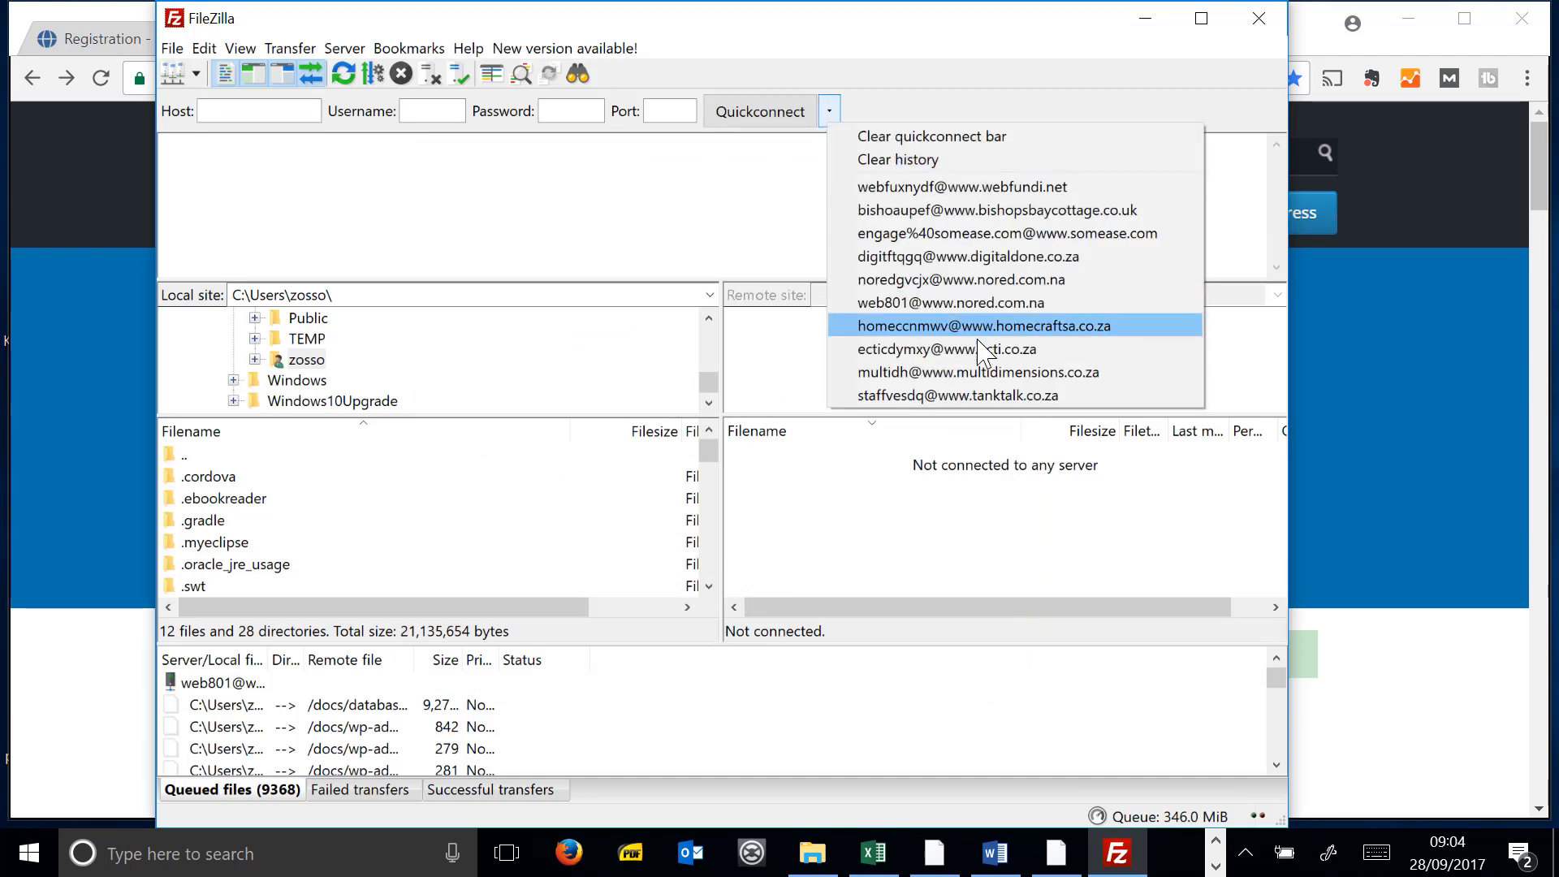
pyautogui.click(944, 192)
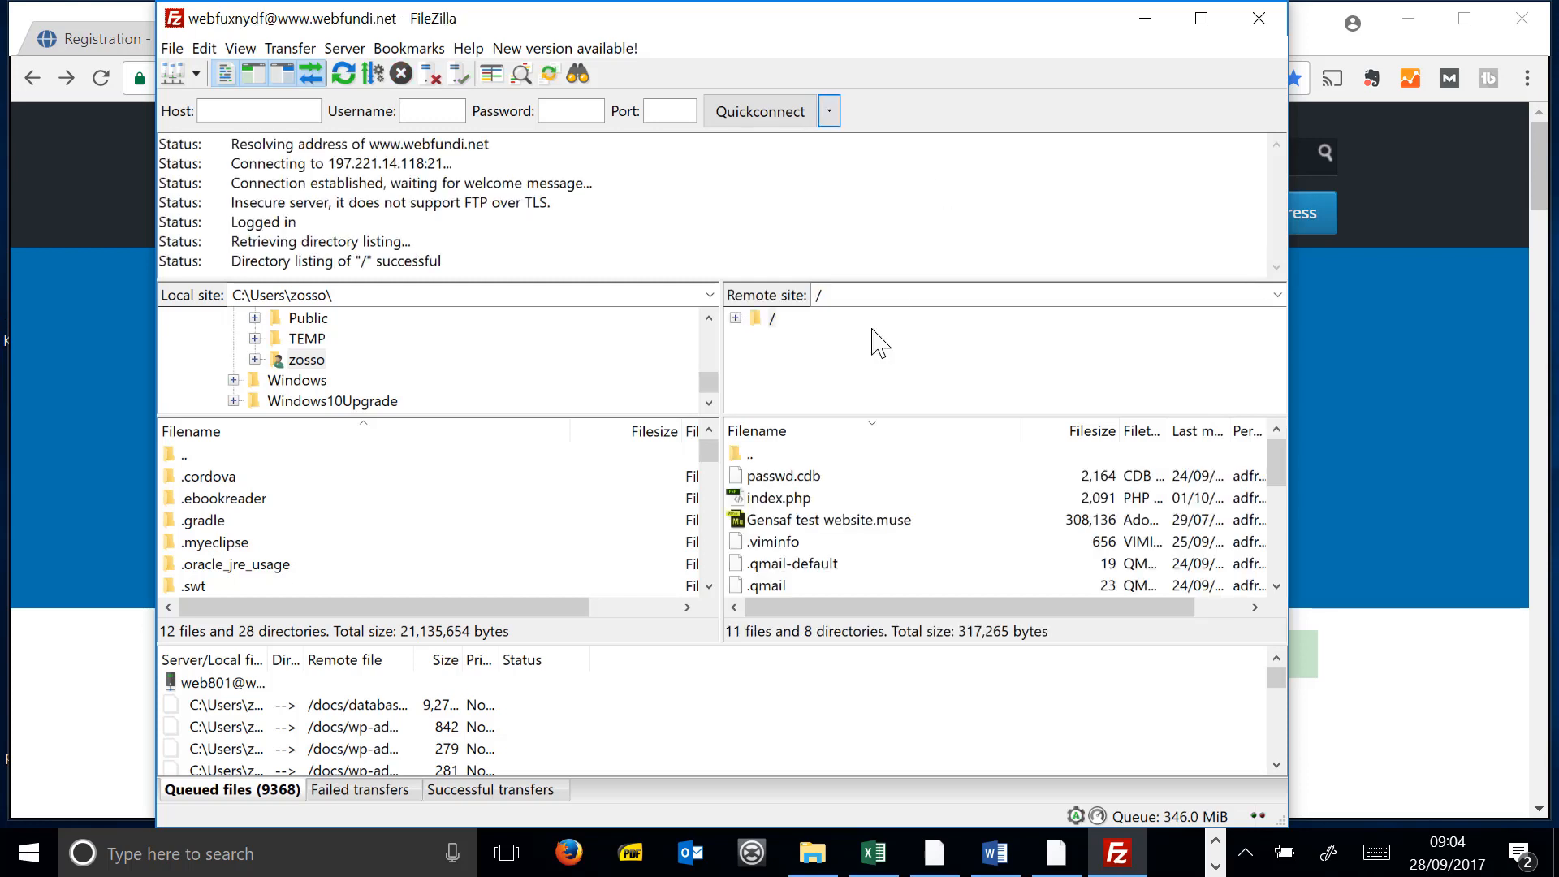
pyautogui.click(735, 318)
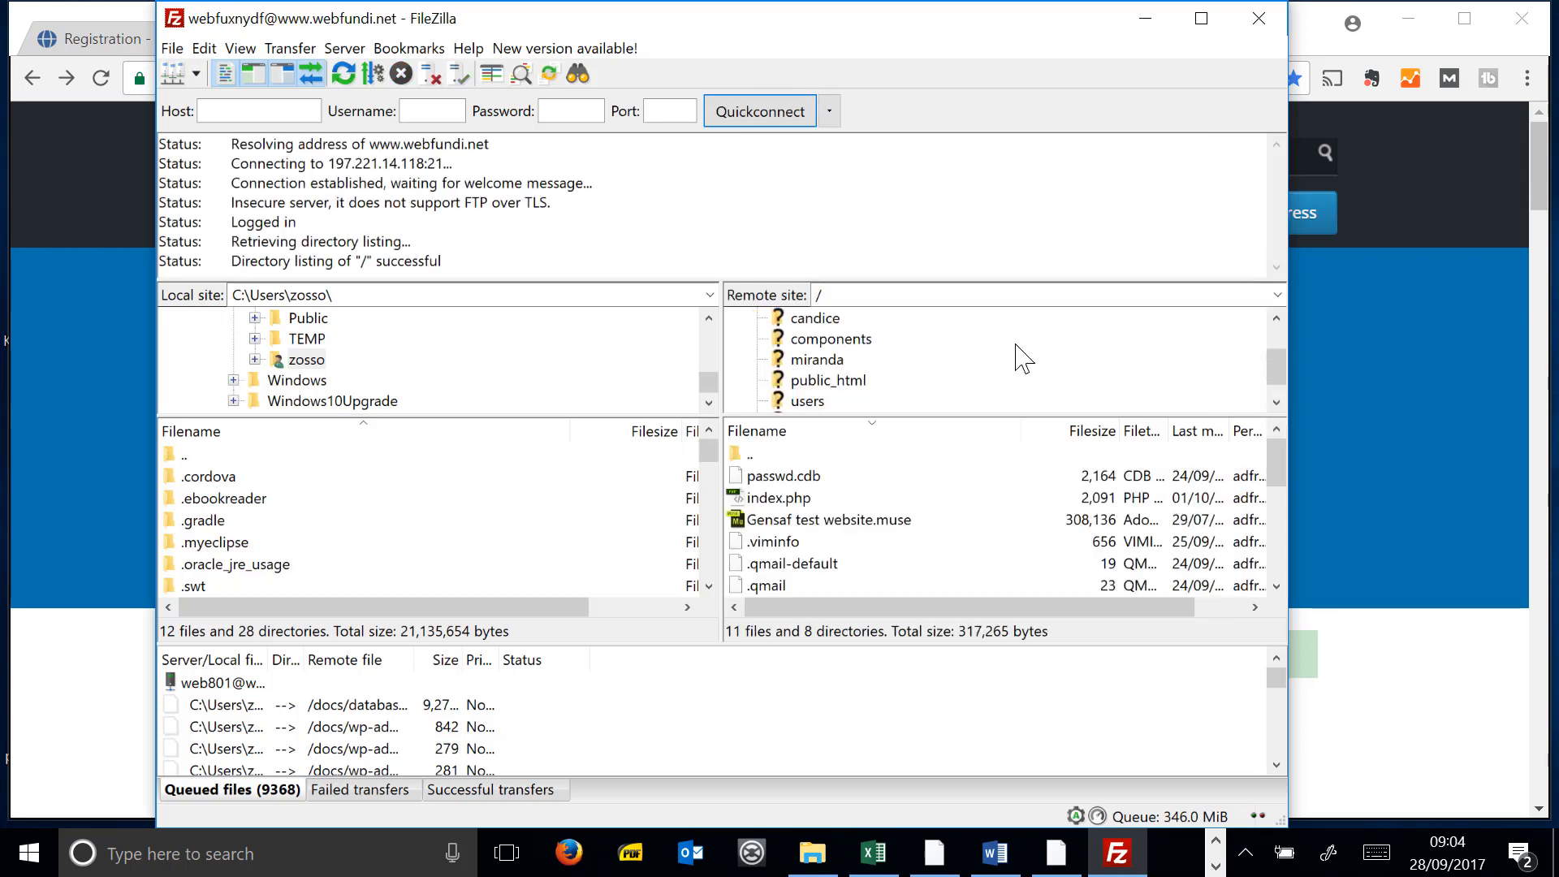
pyautogui.click(828, 360)
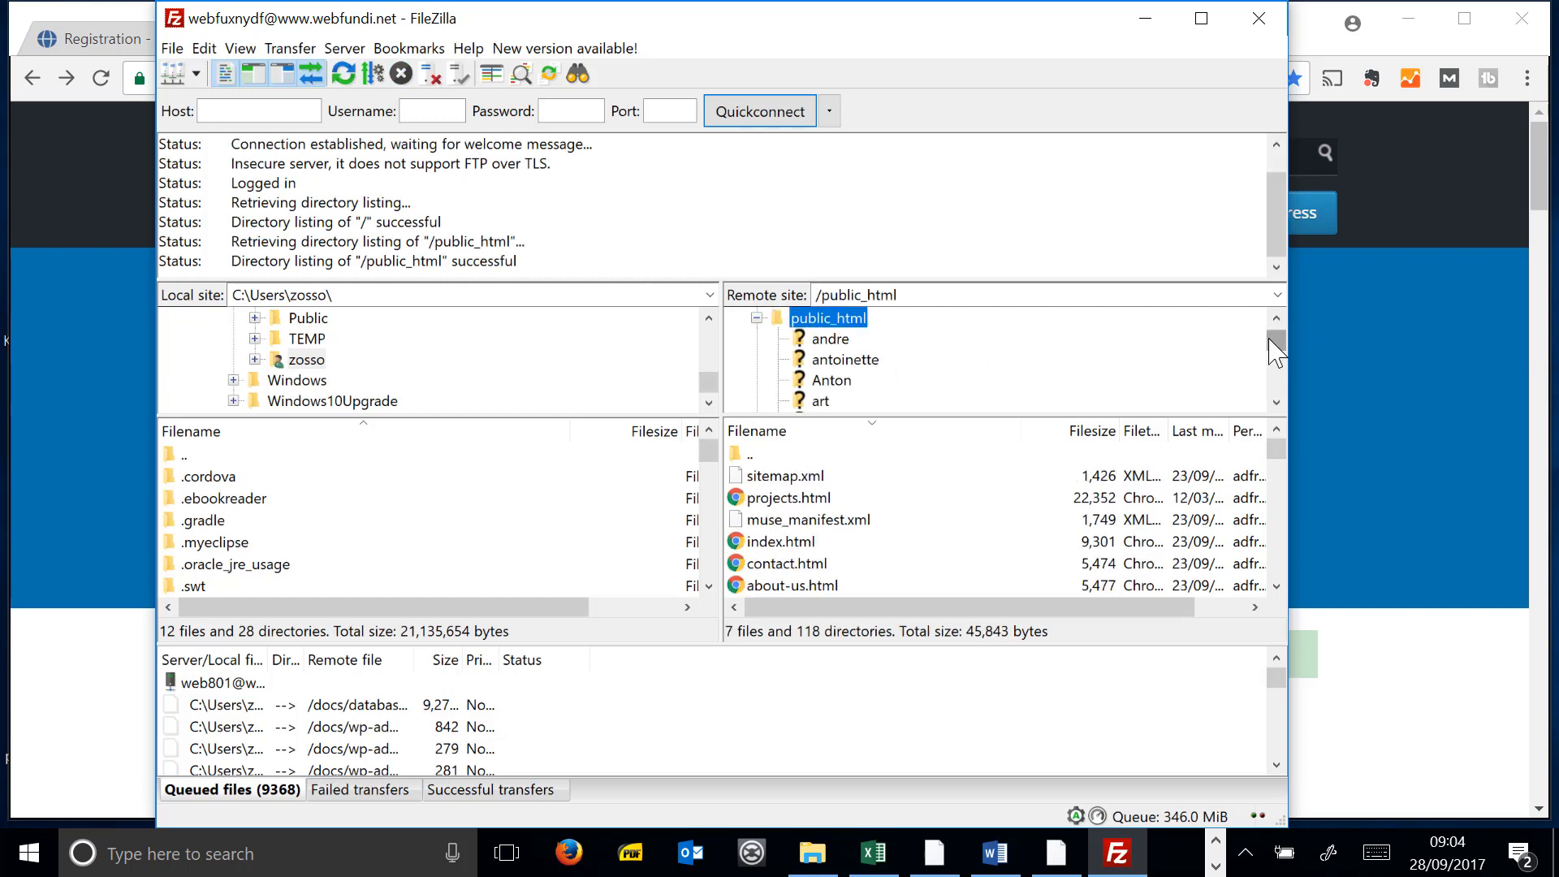
# - Bring up the context menus of the endurofit and erongo folders in public_html
pyautogui.moveTo(1269, 339)
pyautogui.mouseDown()
pyautogui.moveTo(1283, 326)
pyautogui.moveTo(1286, 341)
pyautogui.mouseUp()
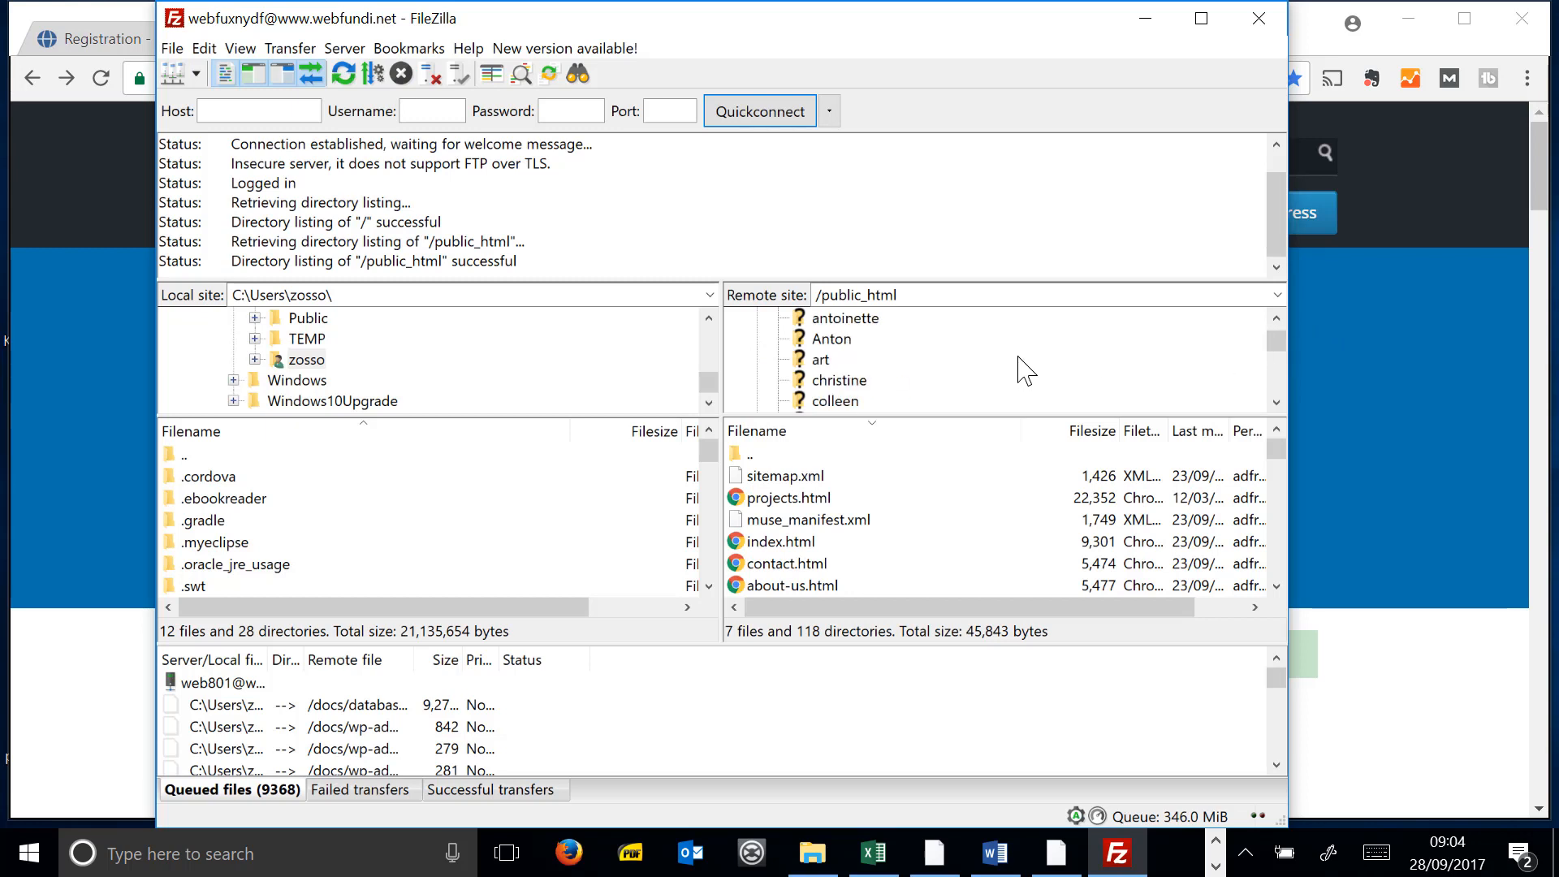
pyautogui.scroll(-4, 1015, 357)
pyautogui.scroll(1, 1008, 348)
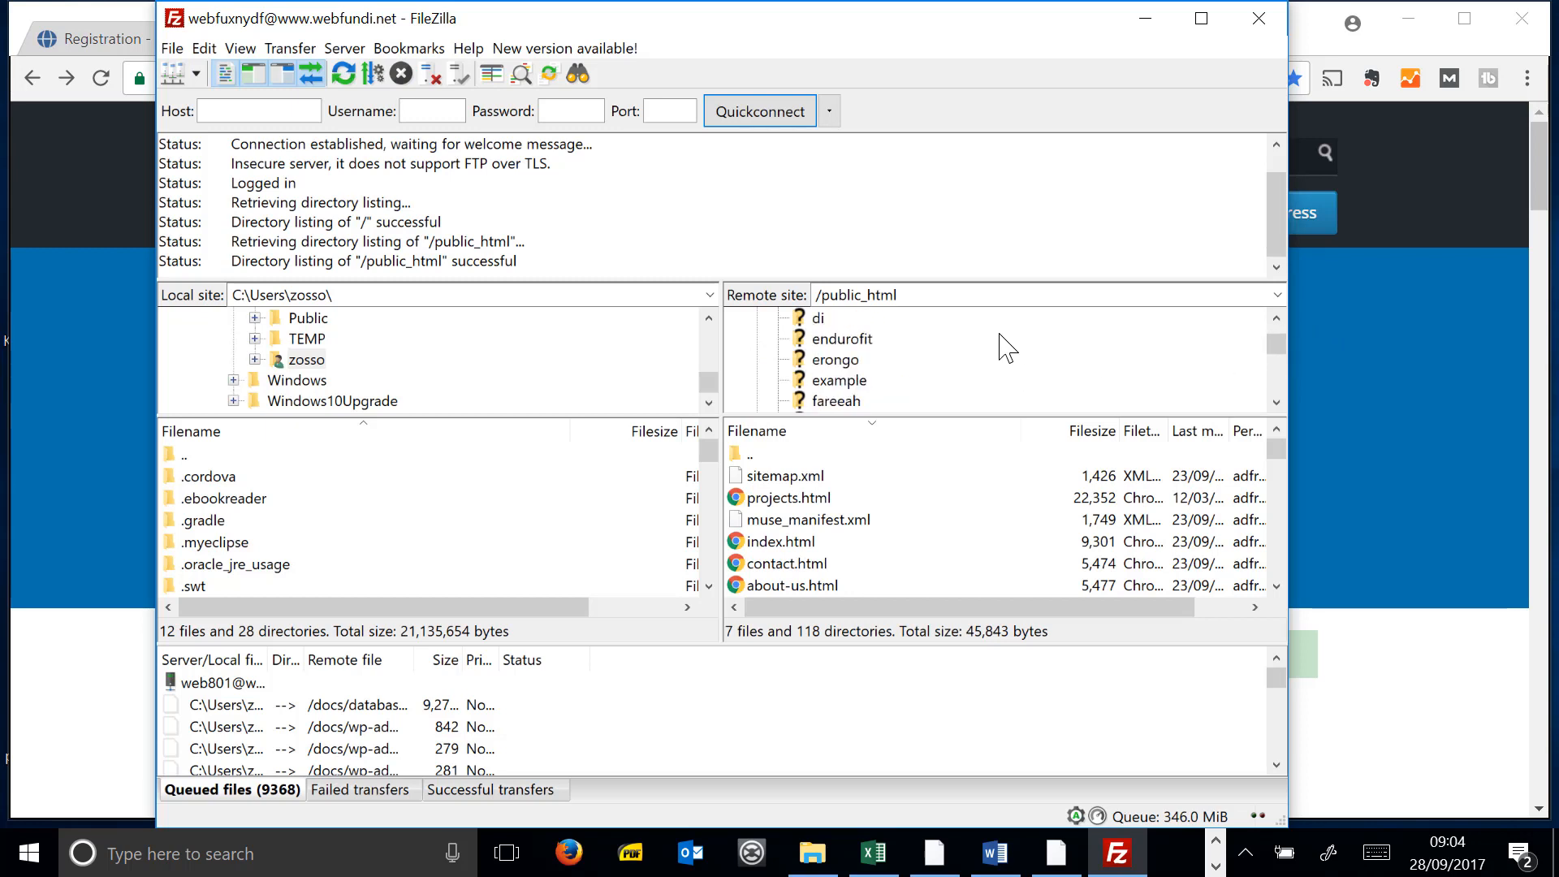
pyautogui.rightClick(850, 341)
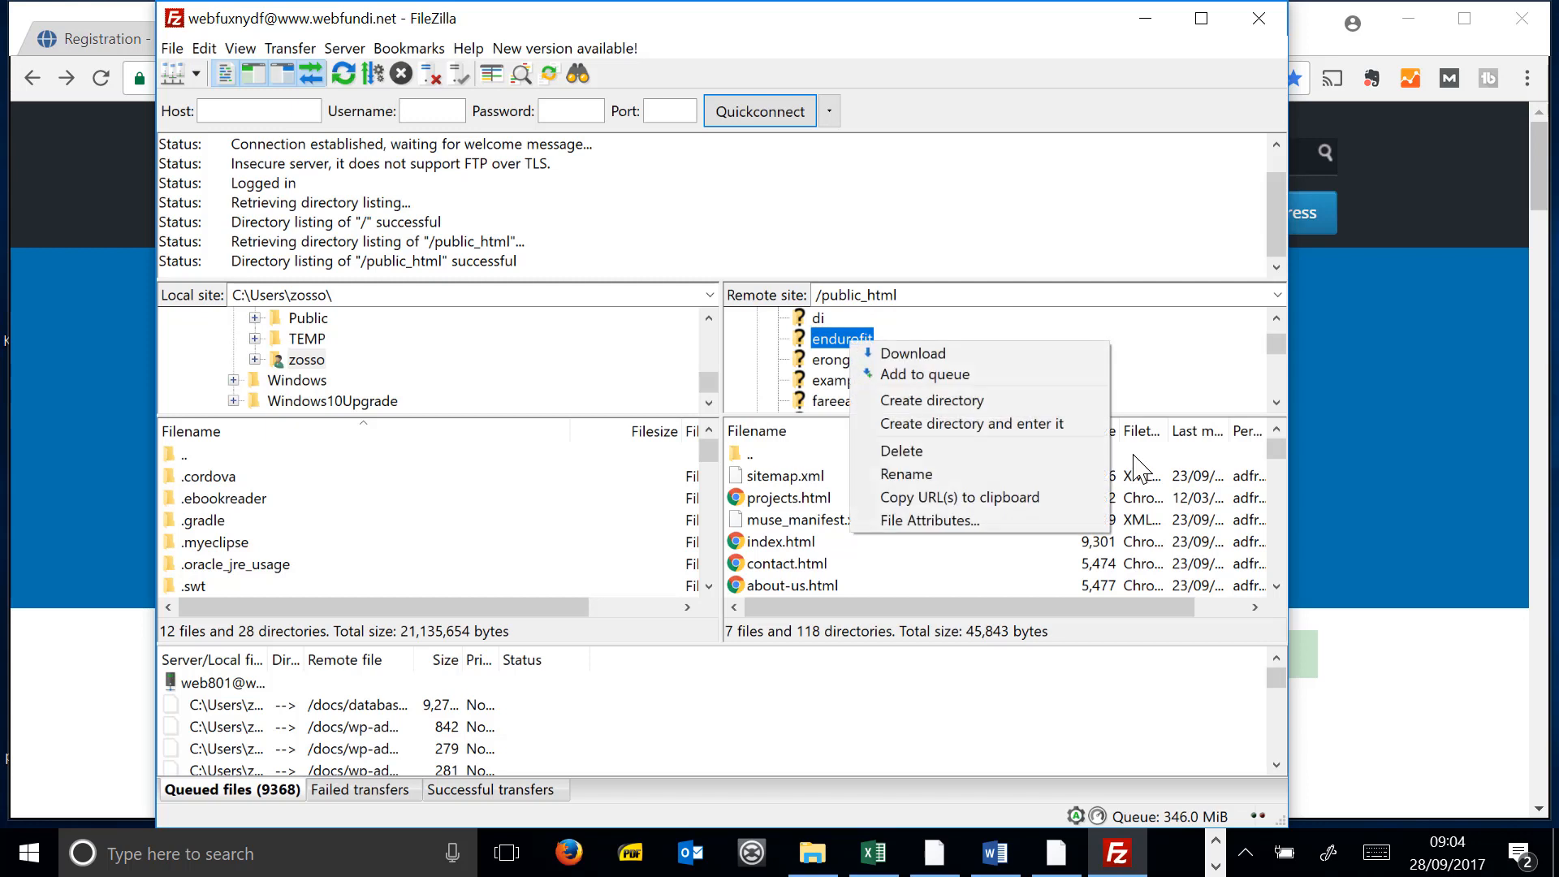
pyautogui.click(940, 317)
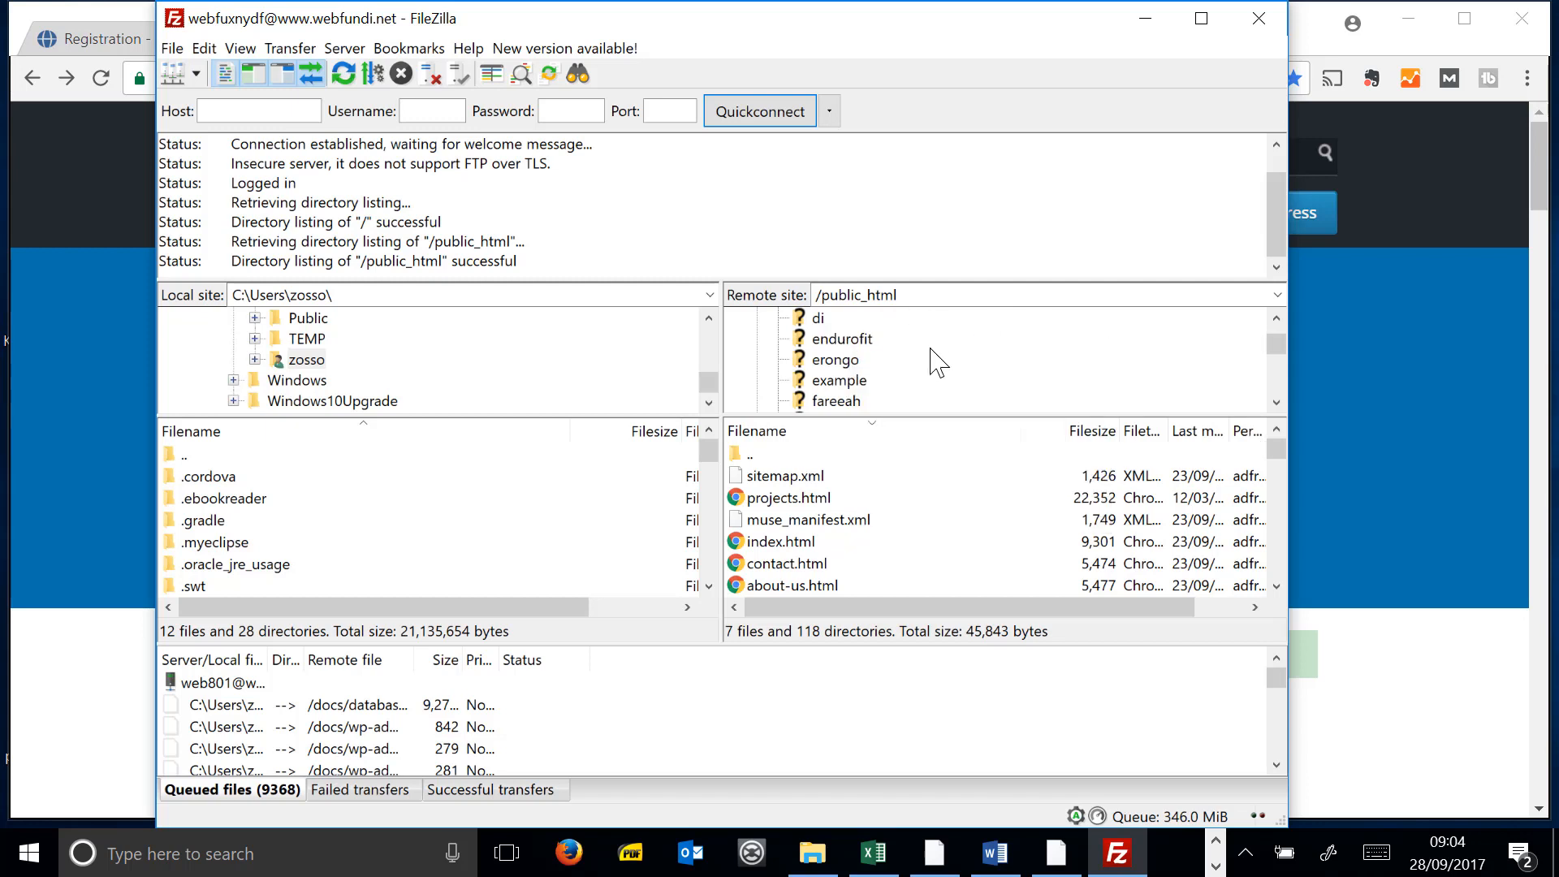
pyautogui.rightClick(931, 359)
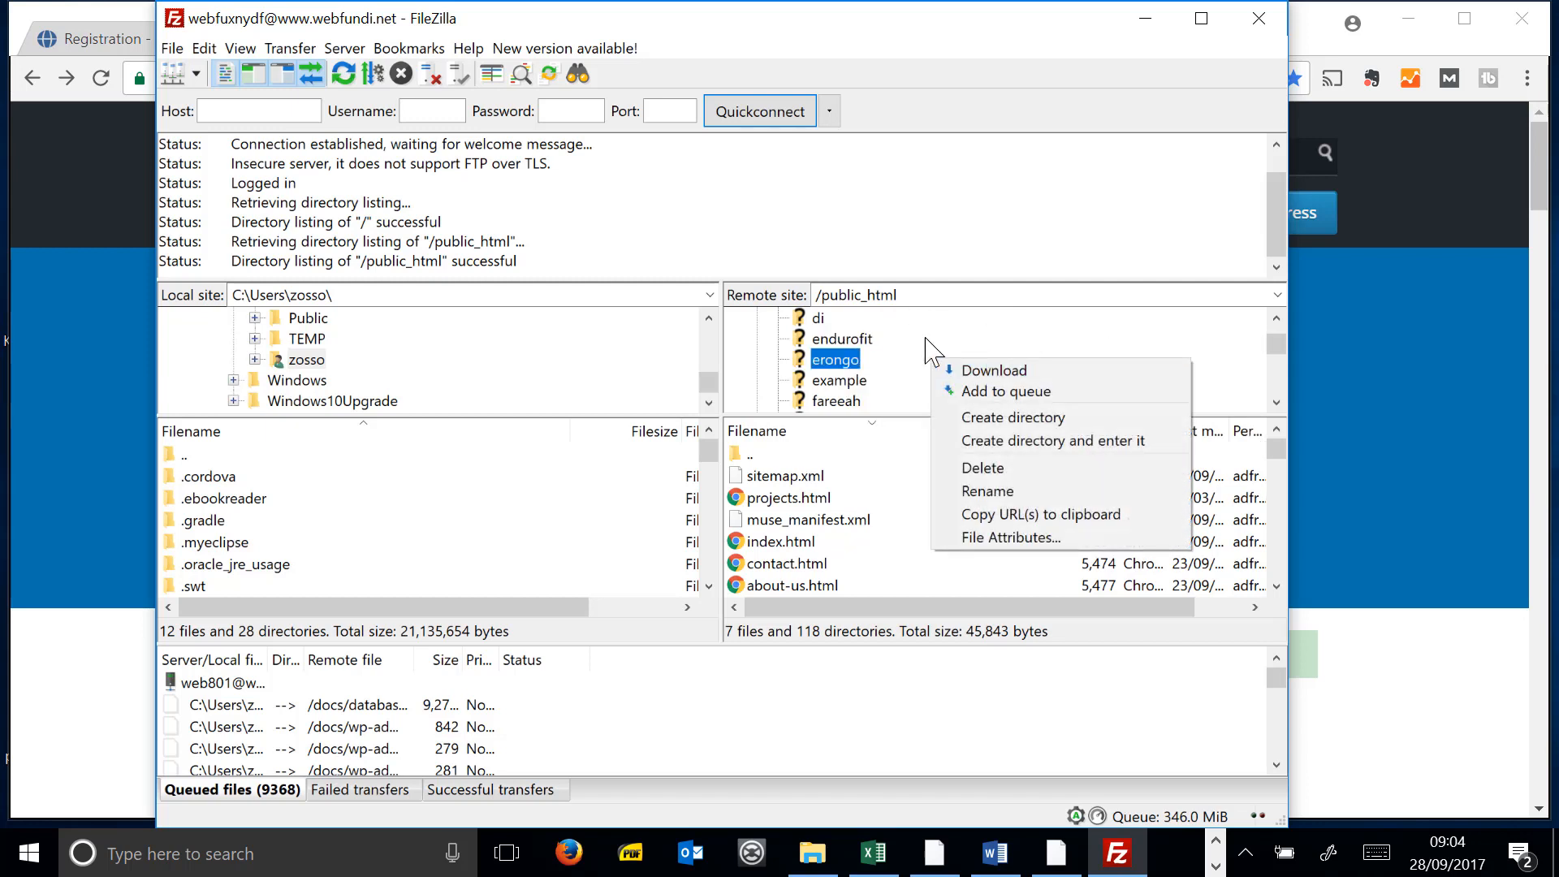
pyautogui.rightClick(945, 340)
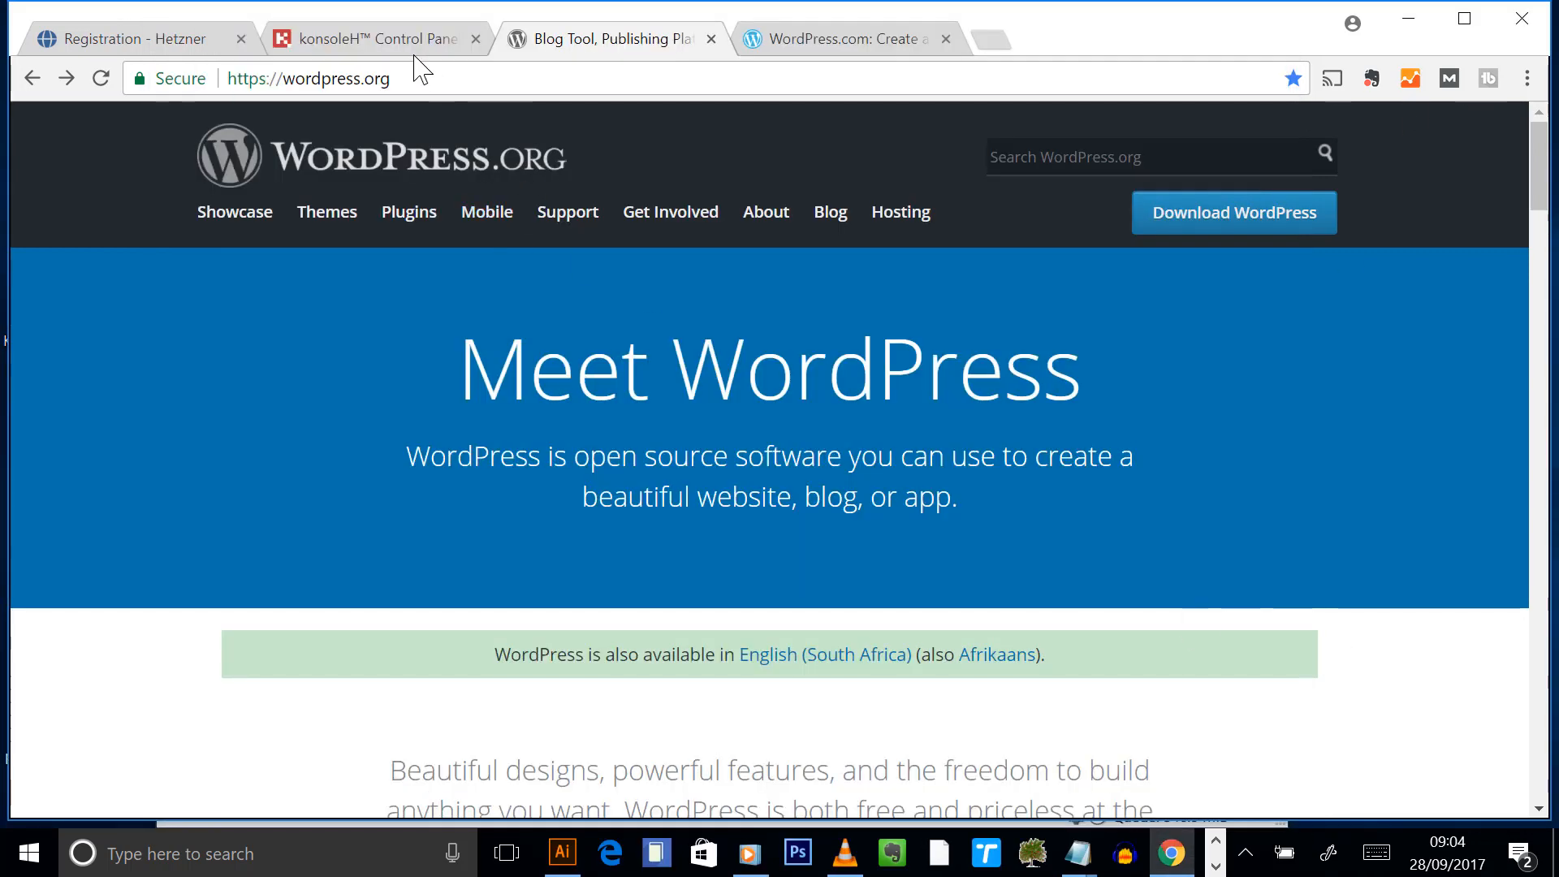
# - Delete the endurofit folder in konsoleH's File Manager, then return to FileZilla
pyautogui.click(408, 50)
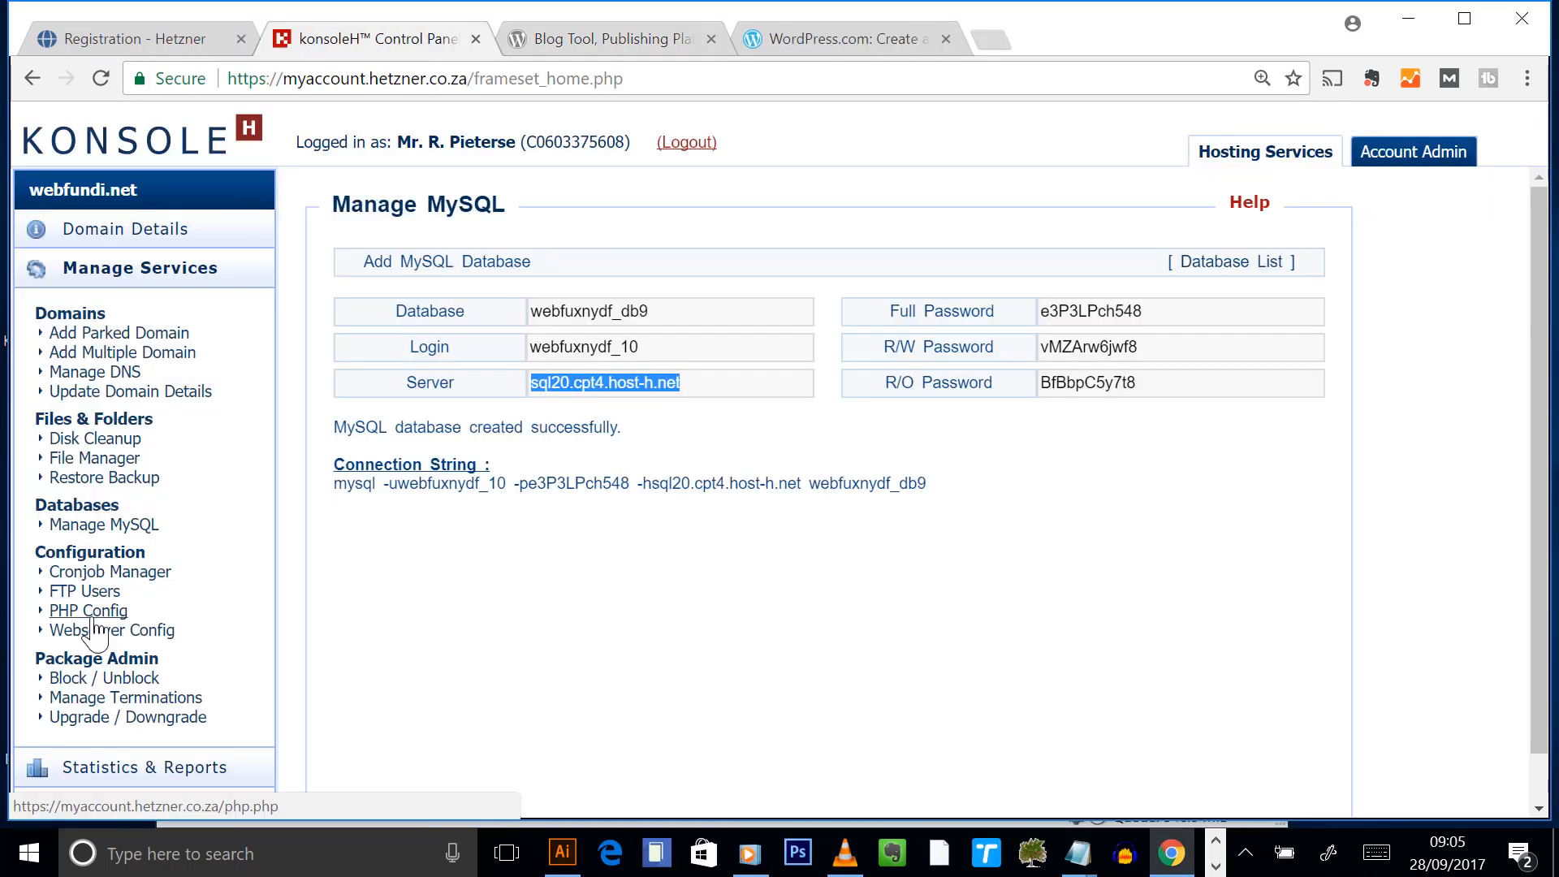
pyautogui.click(115, 460)
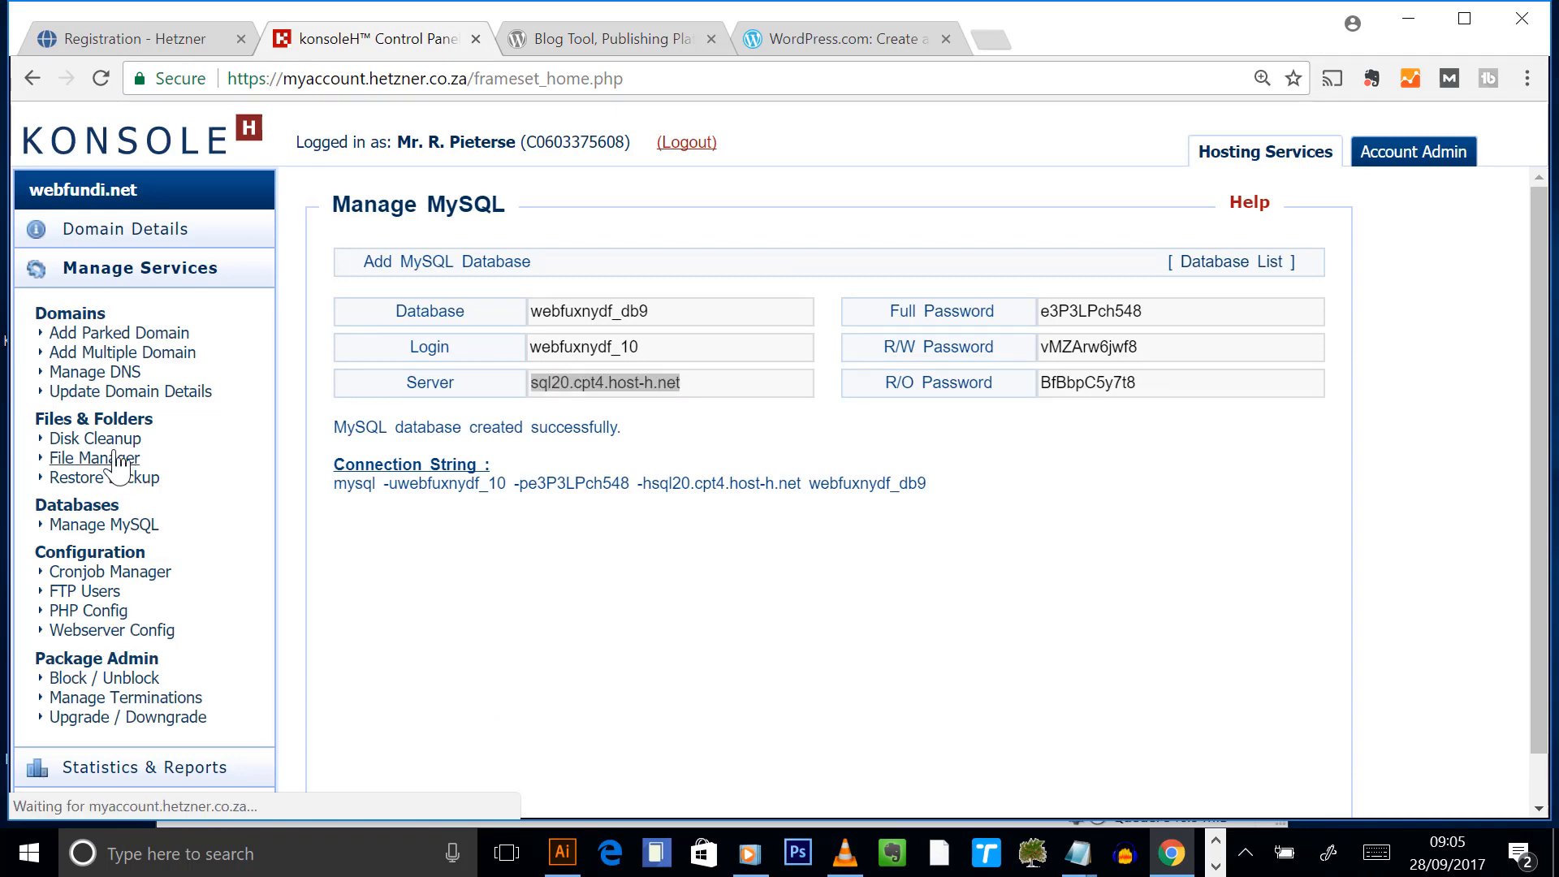
pyautogui.scroll(-6, 592, 504)
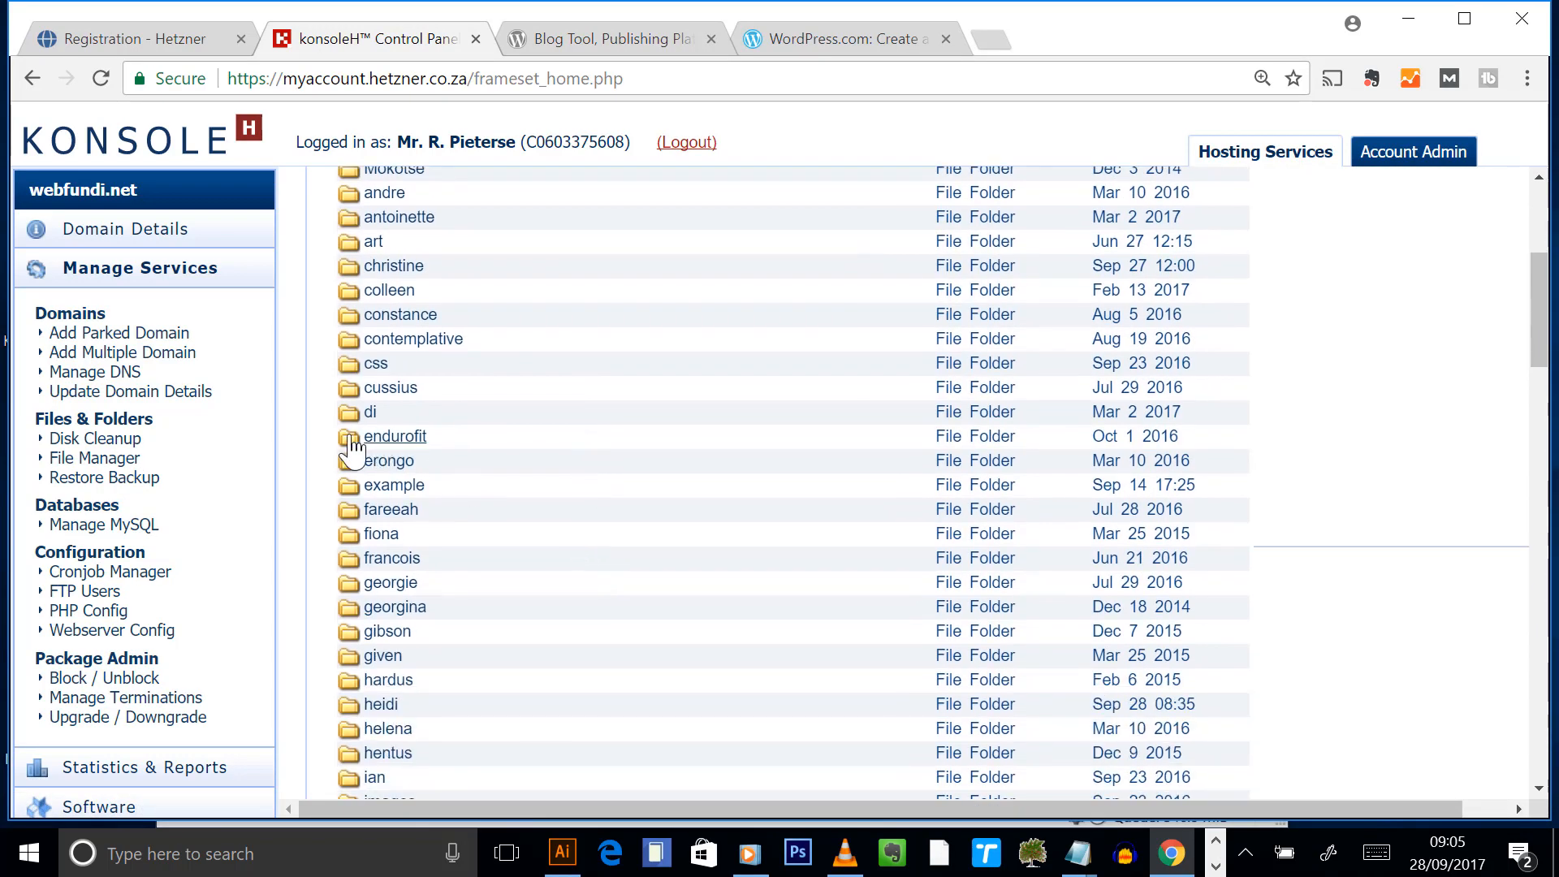
pyautogui.click(393, 443)
pyautogui.scroll(5, 1378, 227)
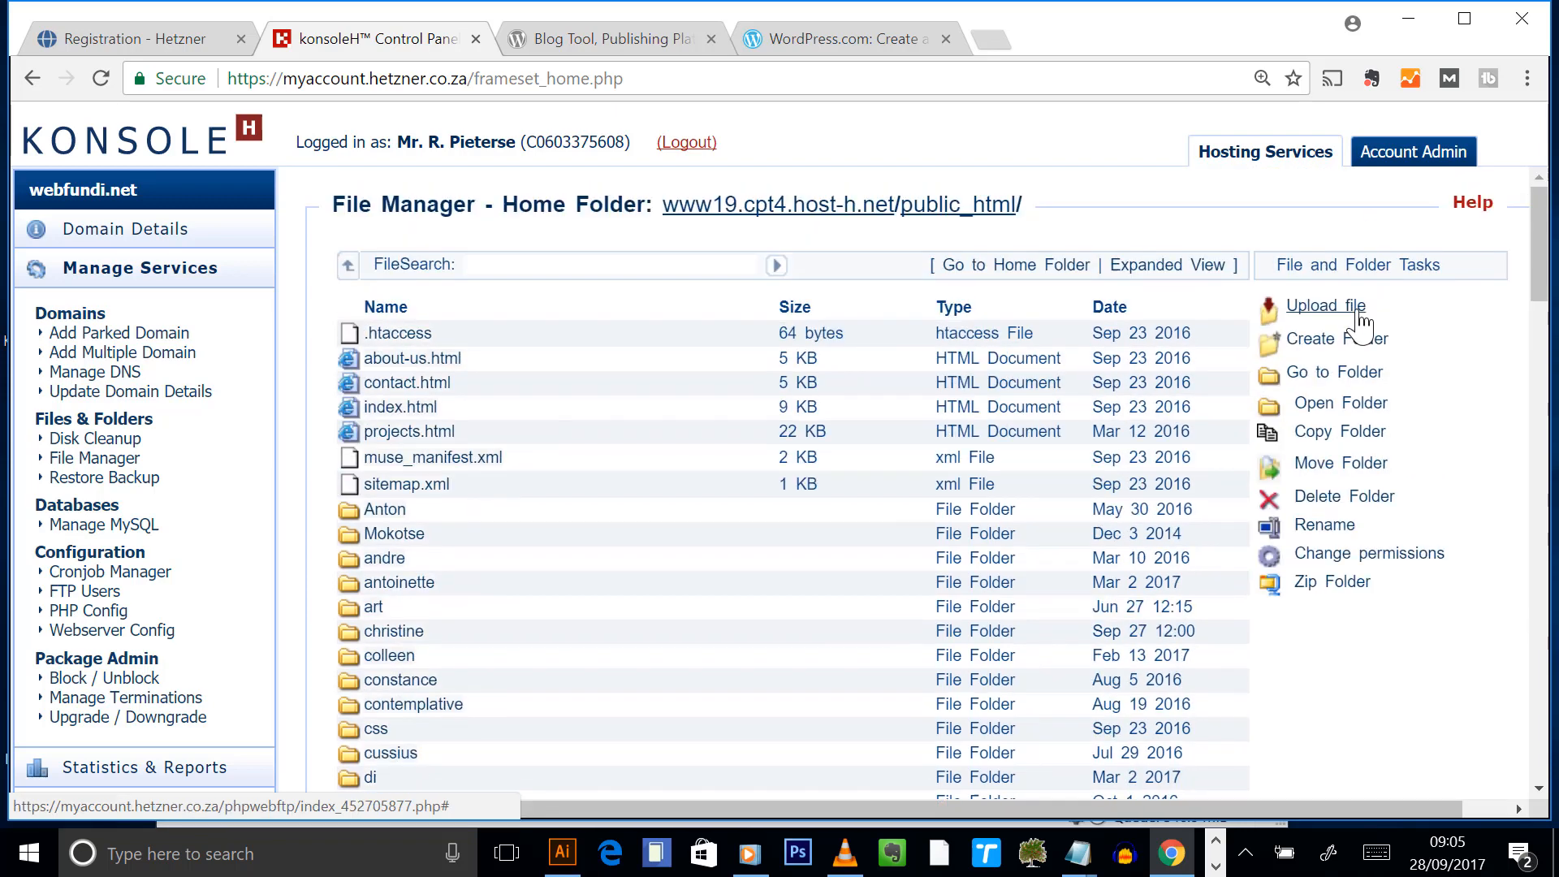
pyautogui.click(1348, 497)
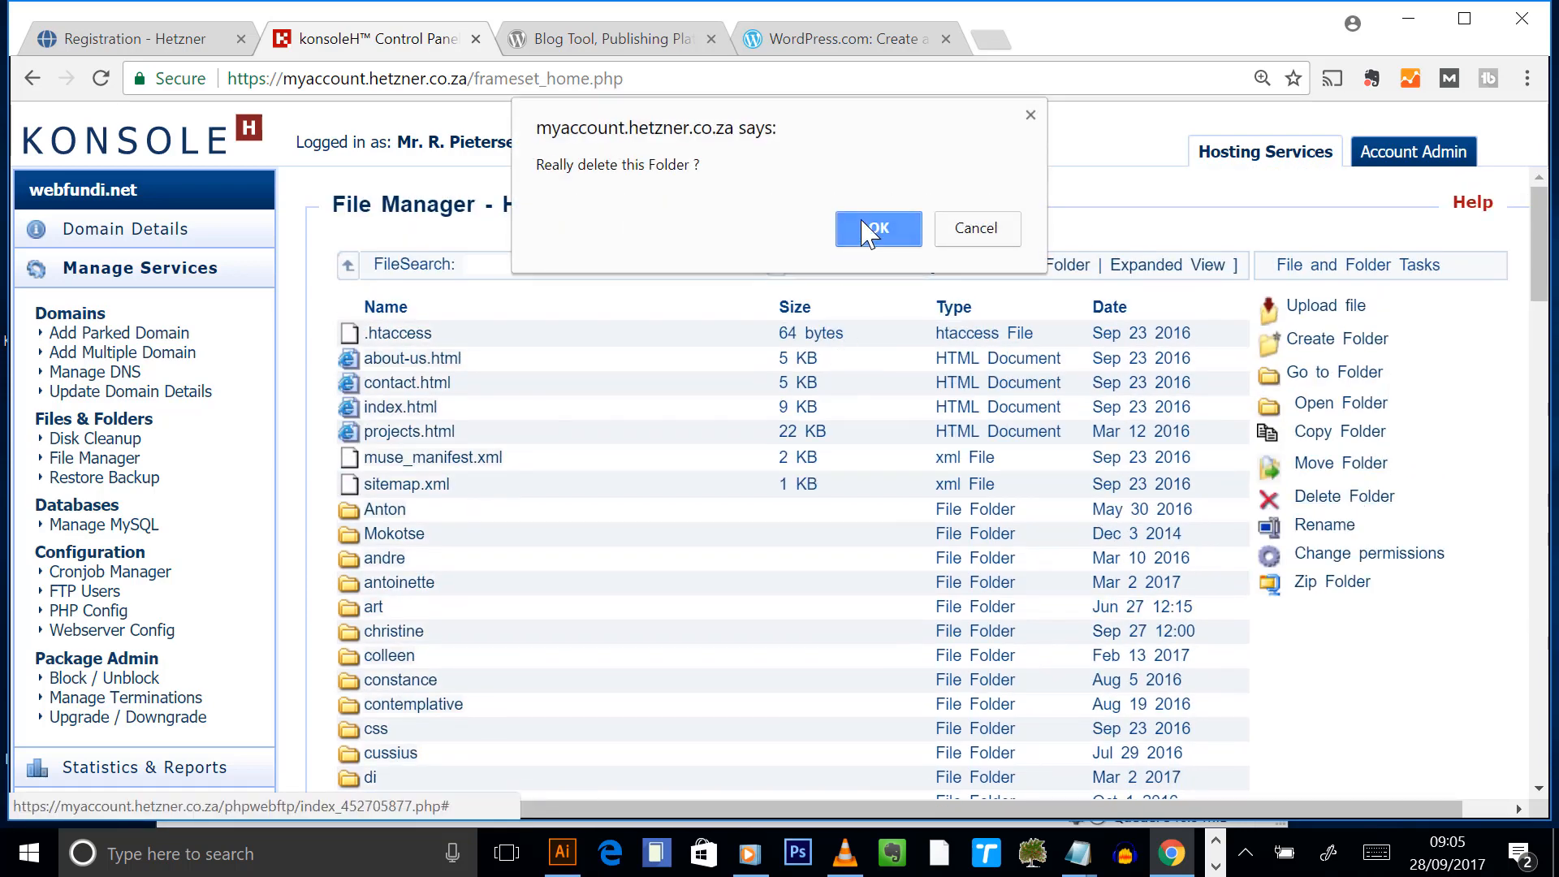
pyautogui.click(879, 228)
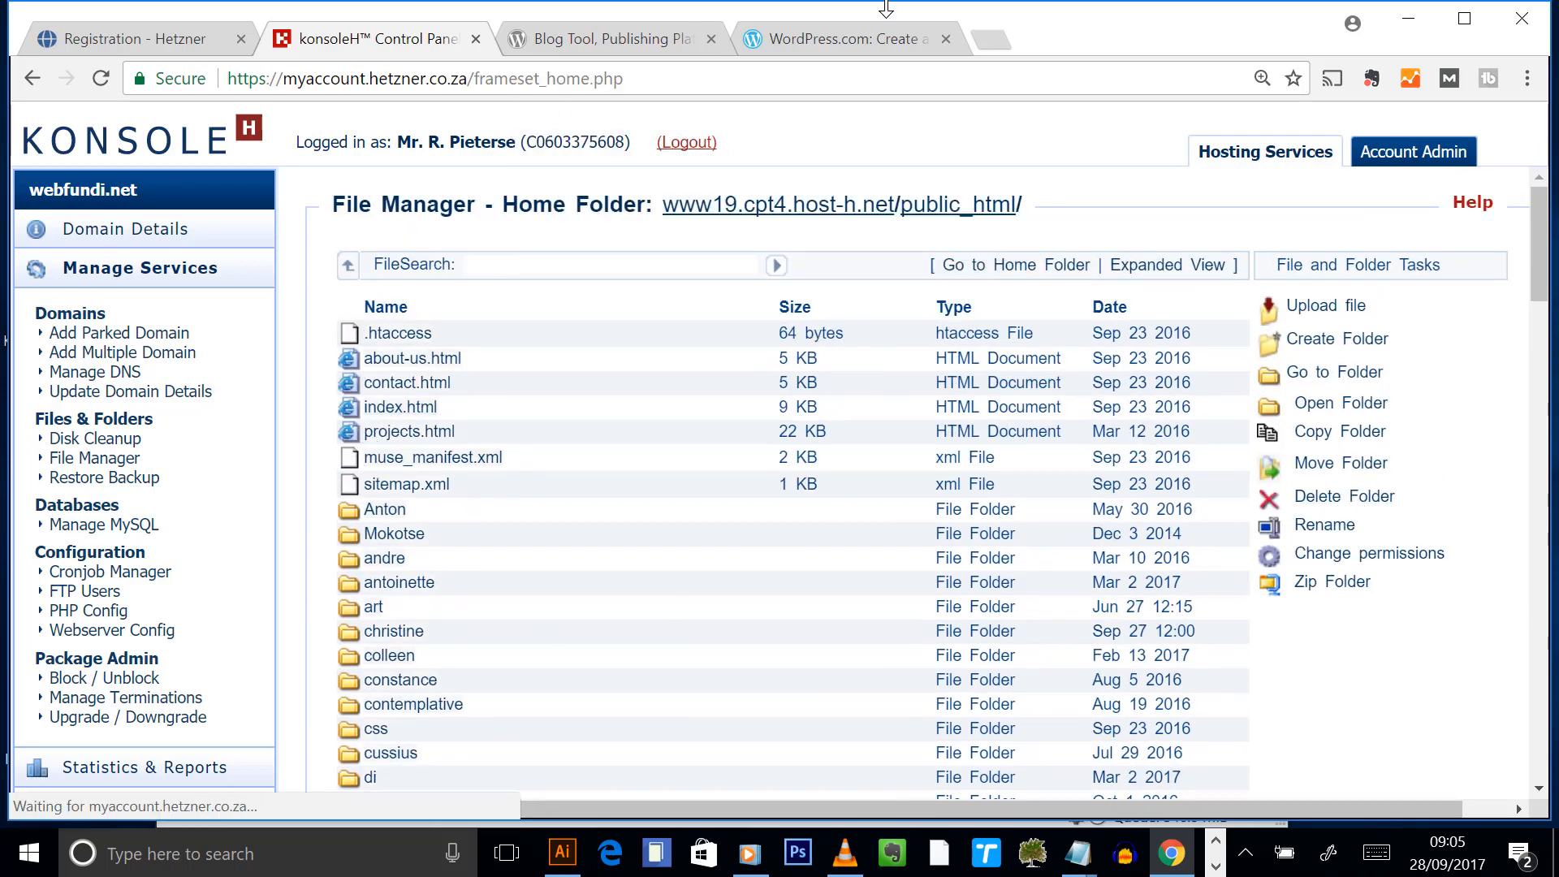
pyautogui.click(1215, 867)
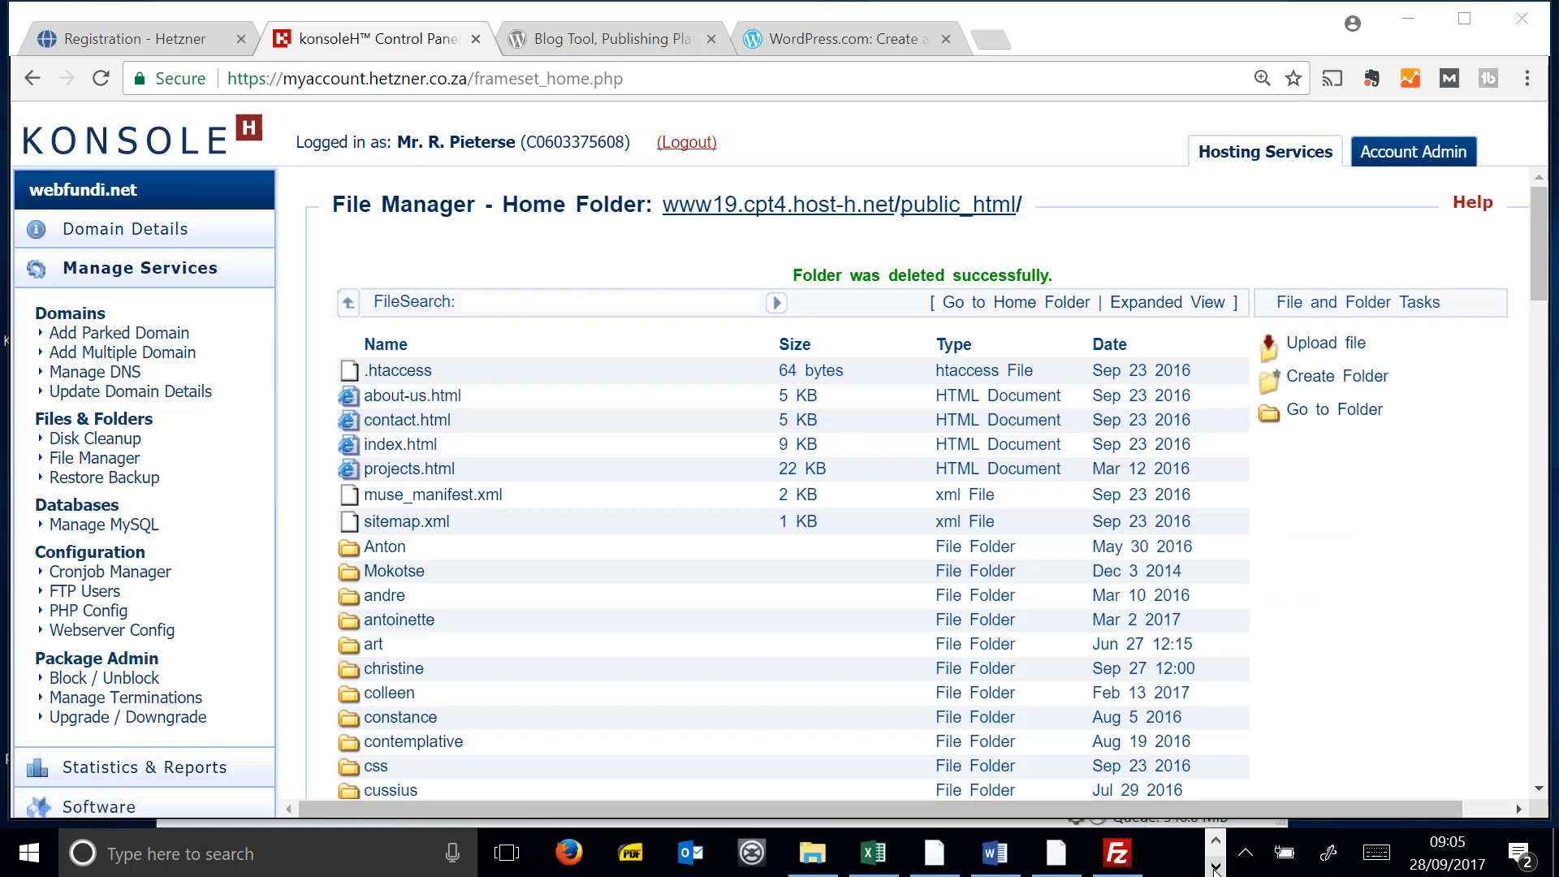
pyautogui.click(1117, 853)
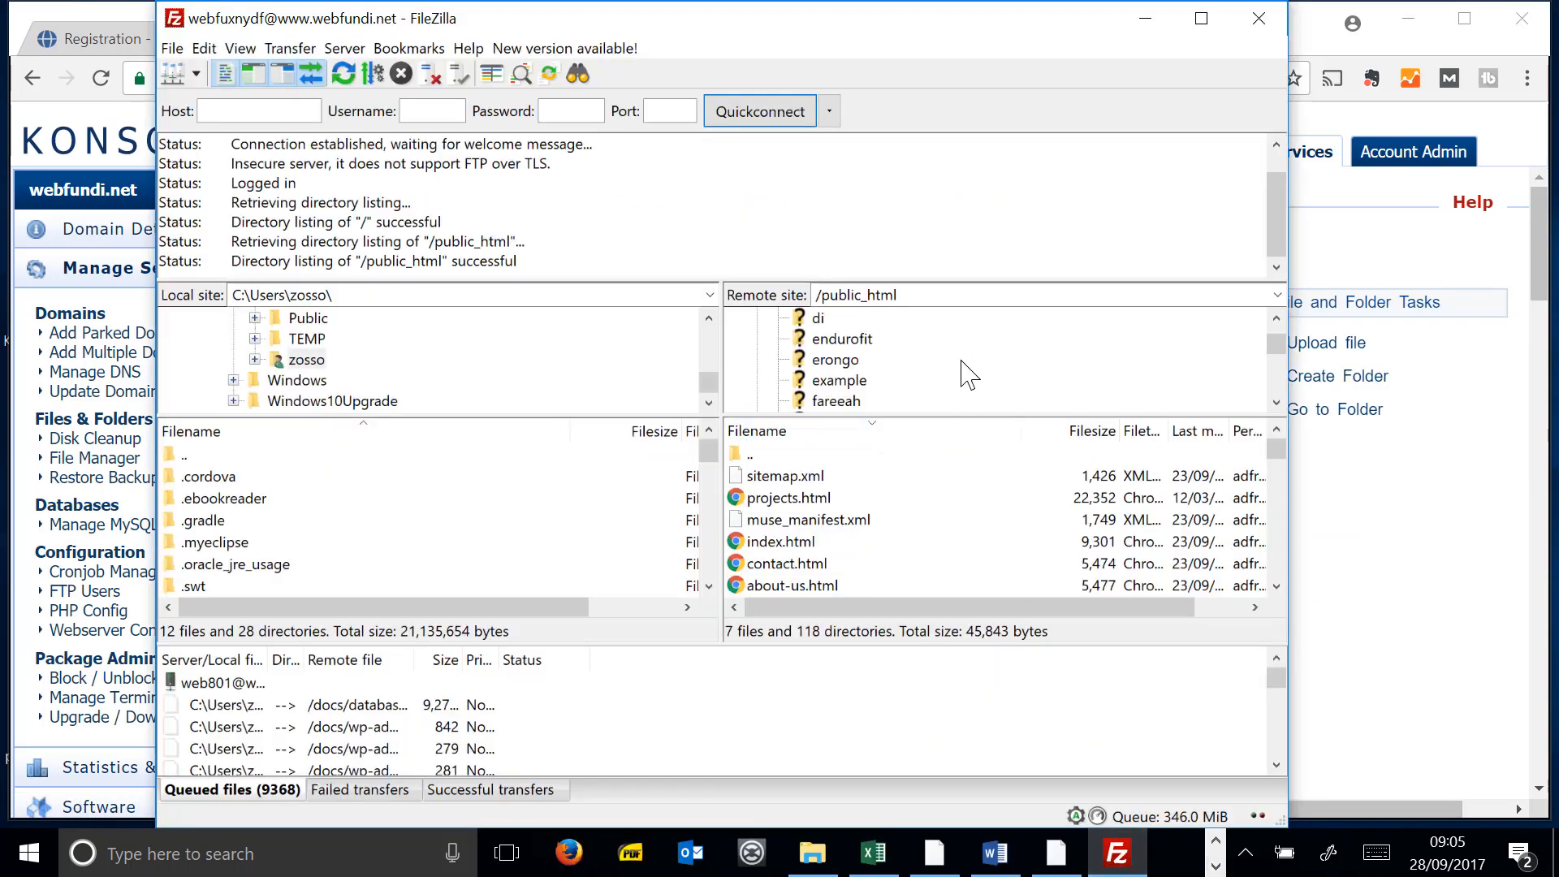
# - Create a new folder named endurofit inside public_html on the server
pyautogui.rightClick(962, 362)
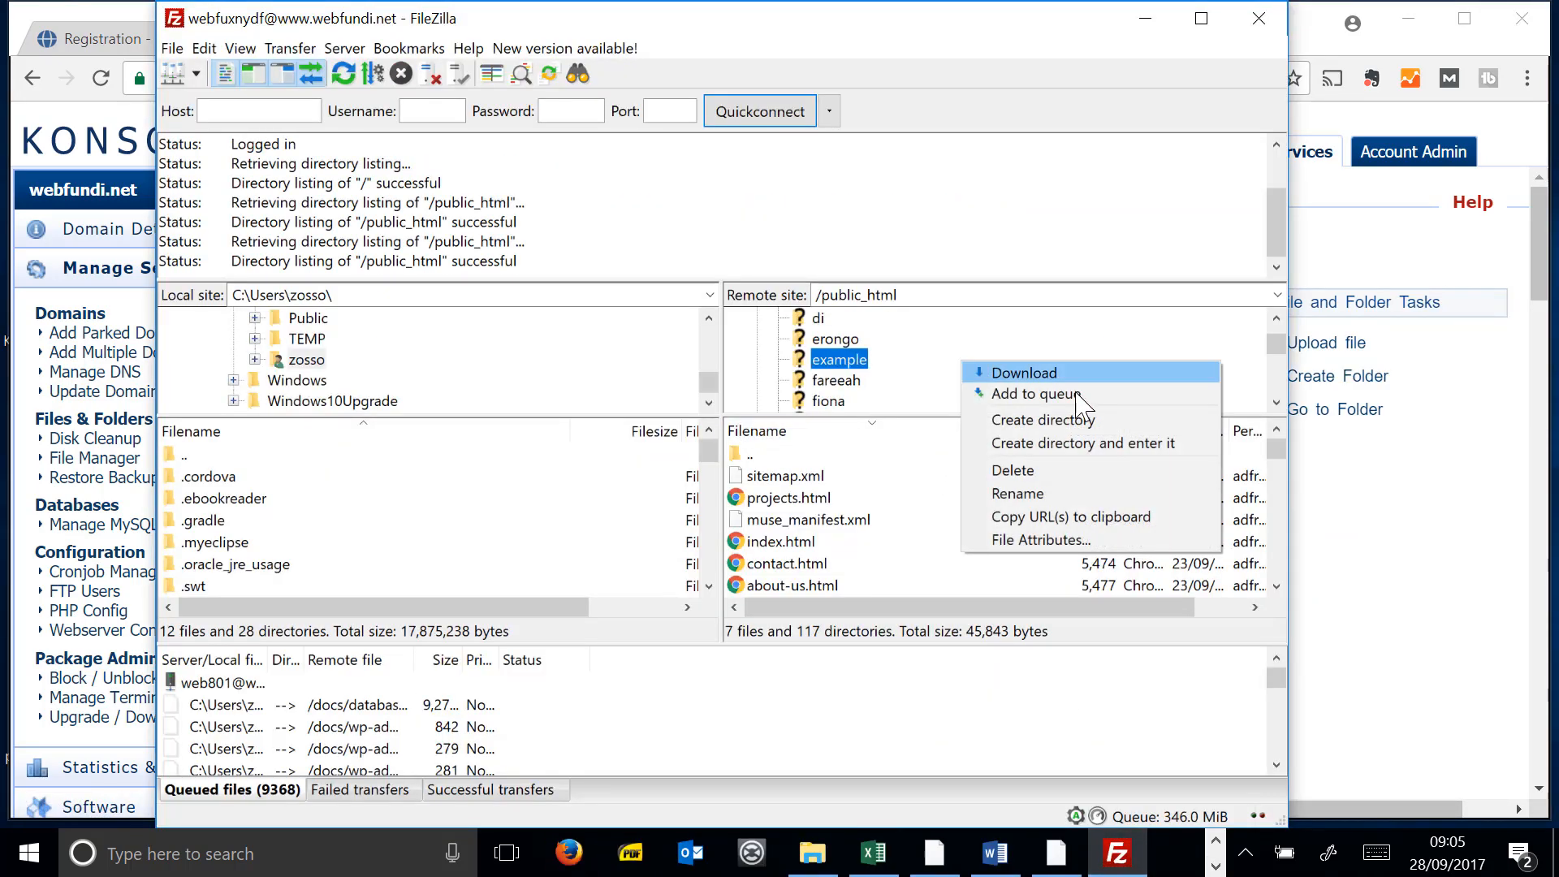
pyautogui.click(964, 340)
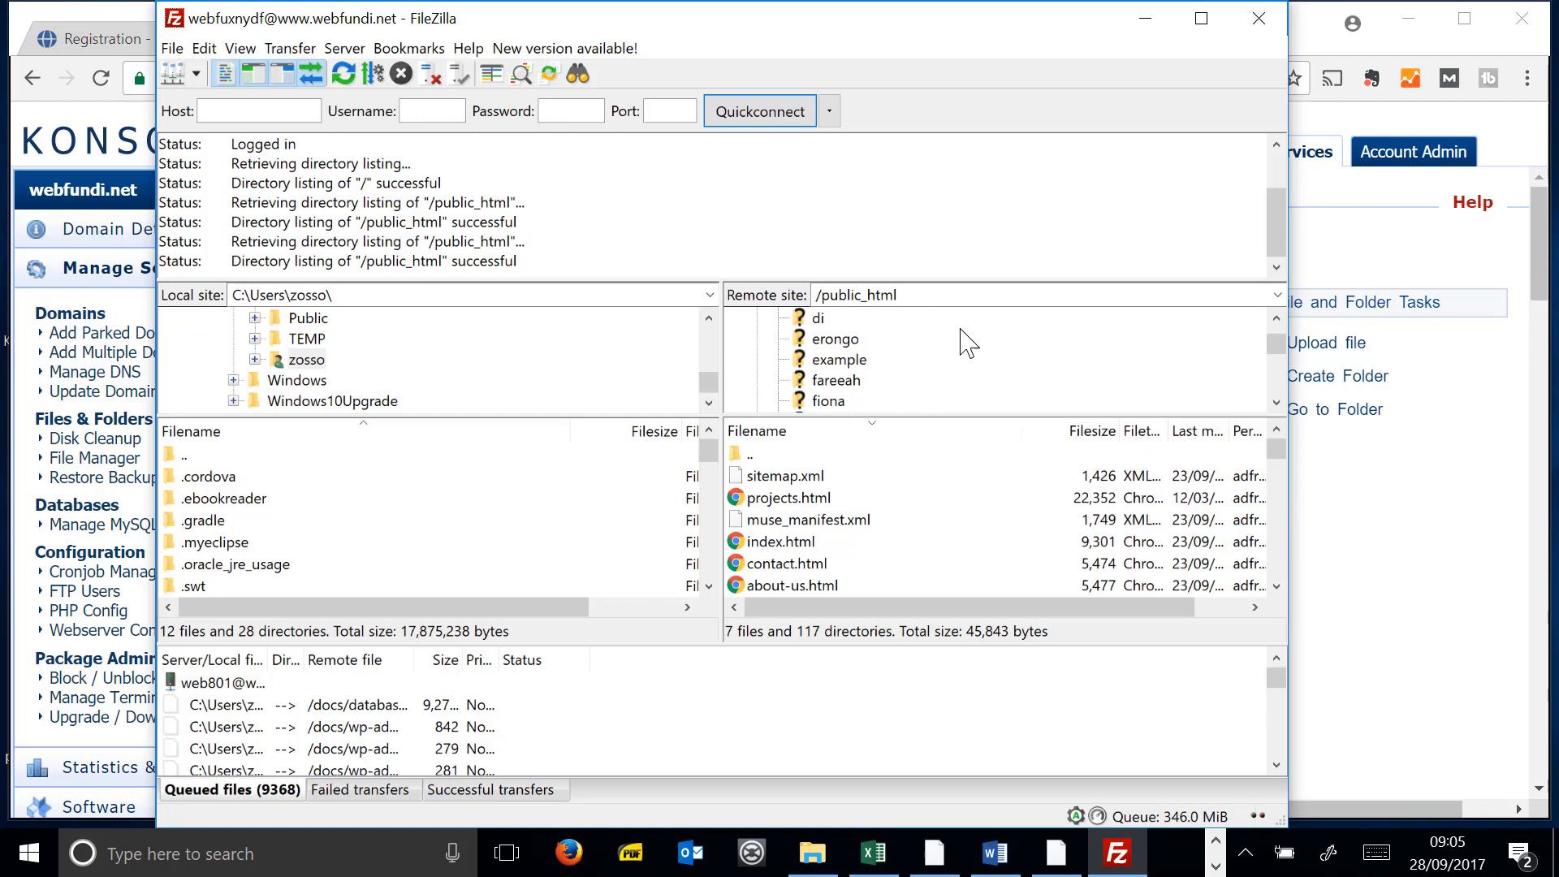
pyautogui.rightClick(915, 337)
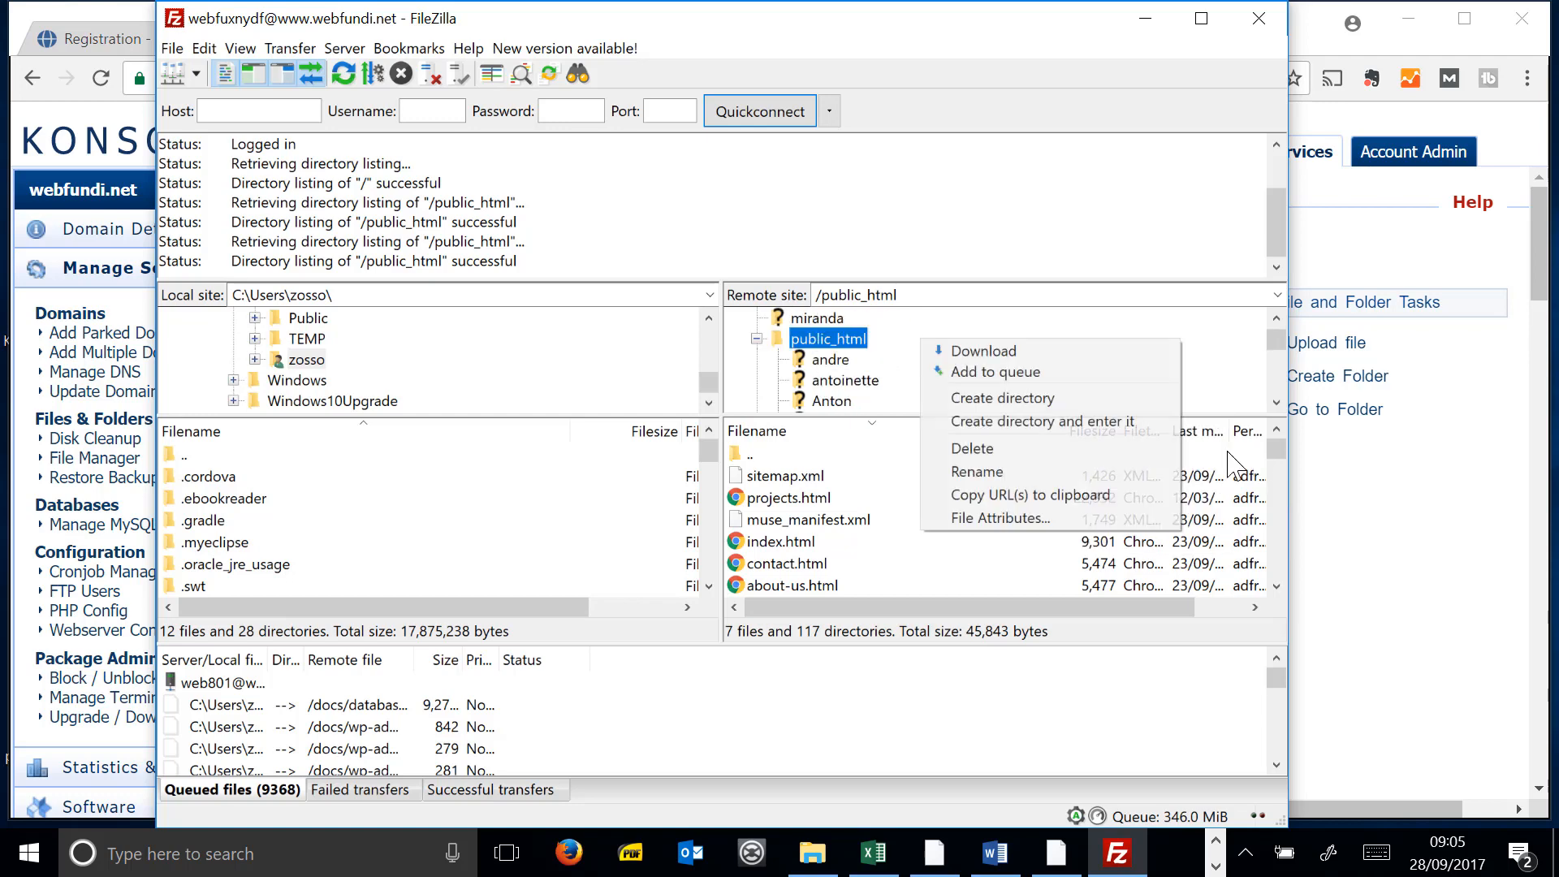
pyautogui.click(1048, 395)
pyautogui.write('endurofit')
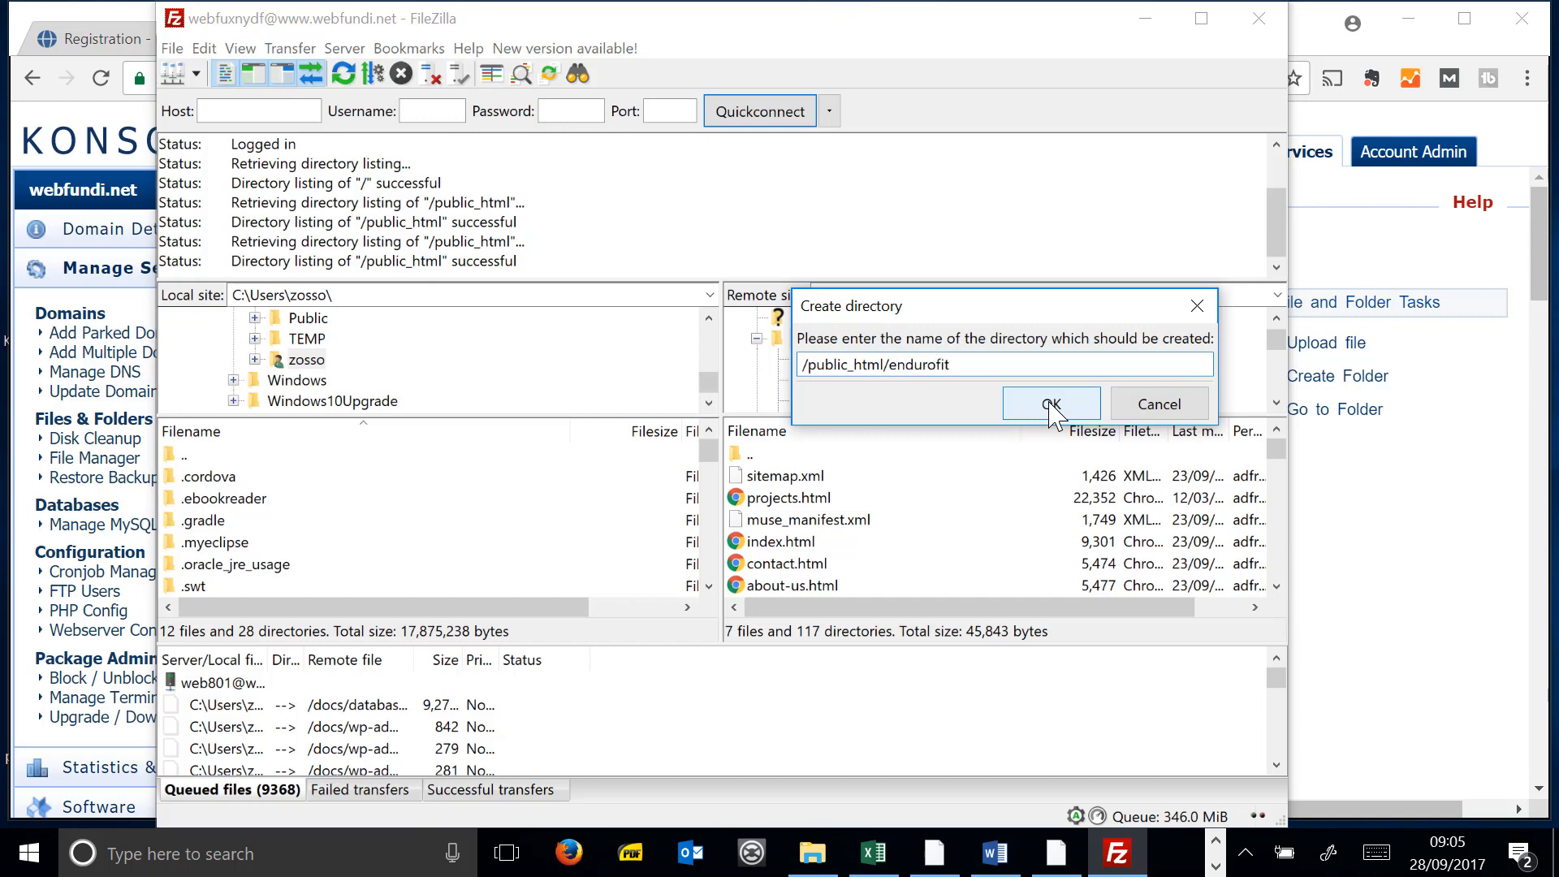
pyautogui.click(1055, 410)
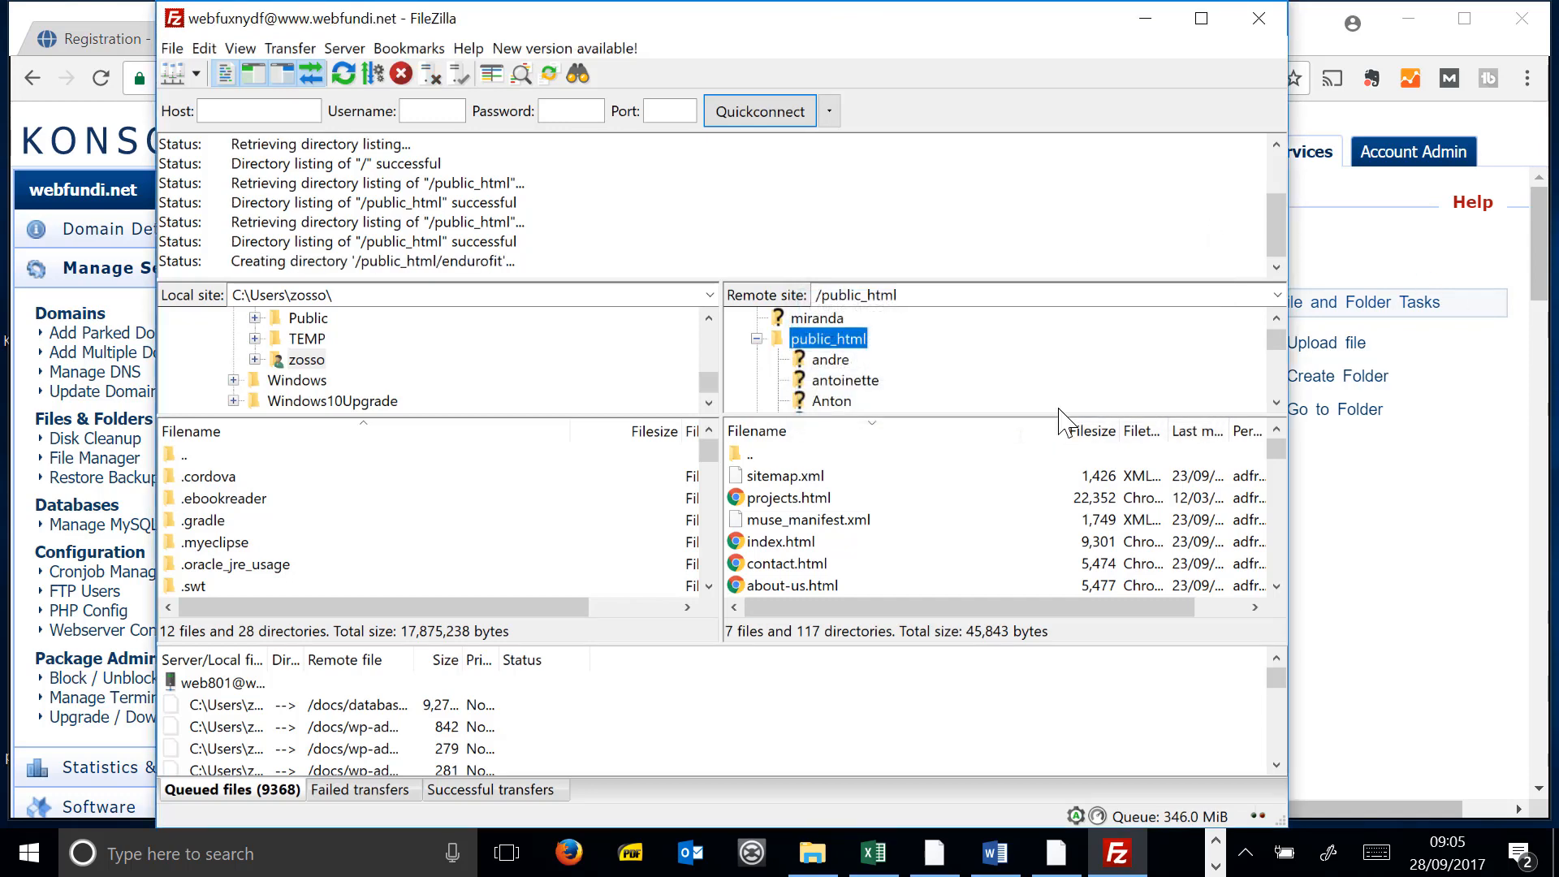
# - Open the empty endurofit folder in the remote tree
pyautogui.scroll(-1, 905, 348)
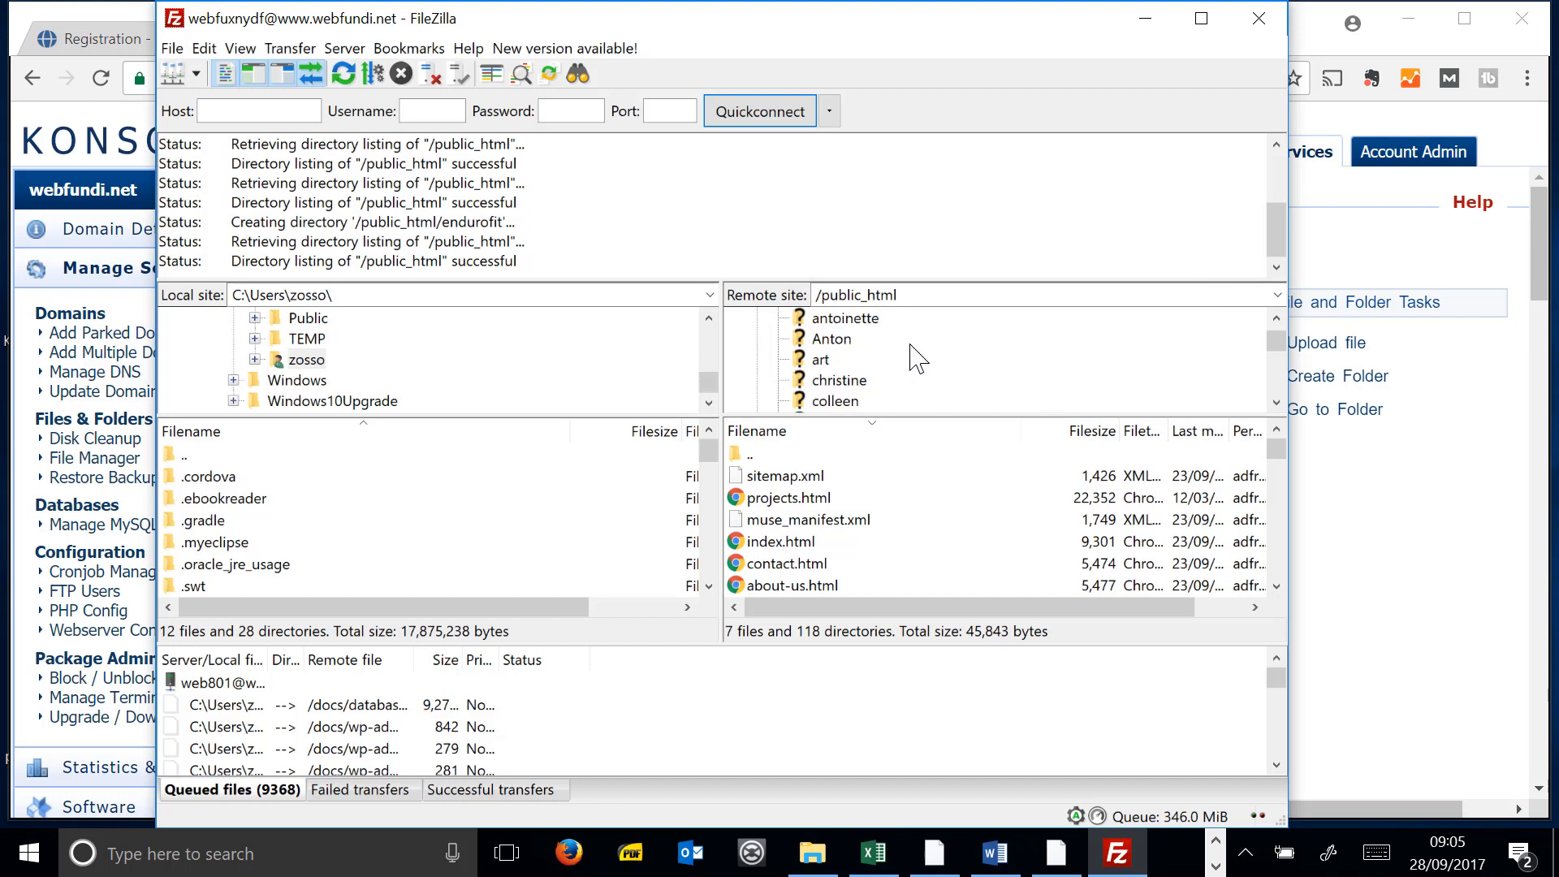
pyautogui.scroll(1, 908, 346)
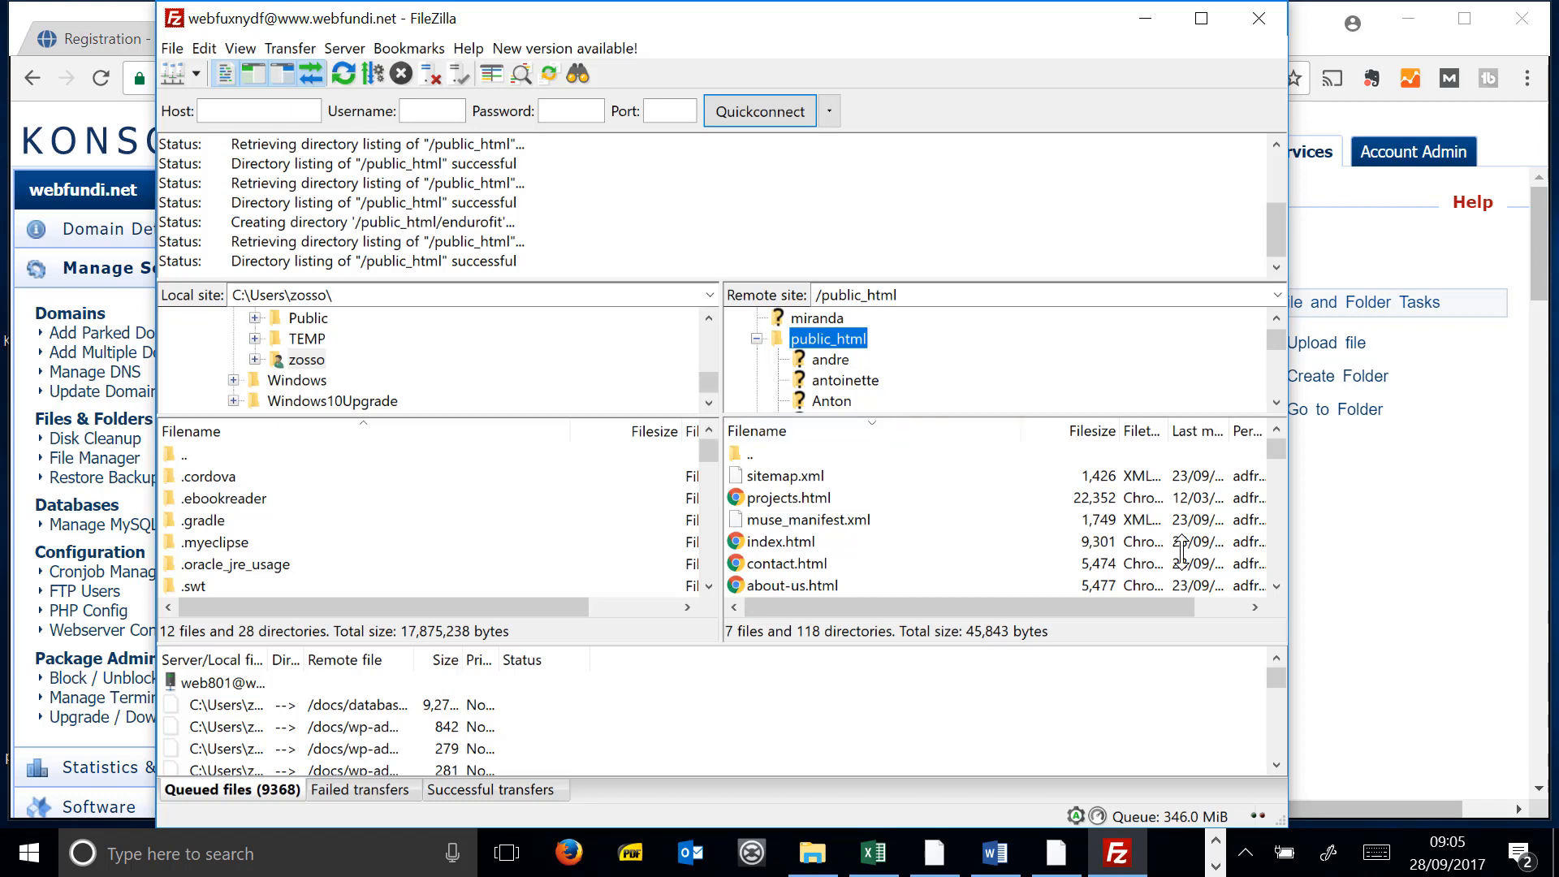
pyautogui.moveTo(1182, 552); pyautogui.dragTo(869, 492)
pyautogui.scroll(-2, 913, 424)
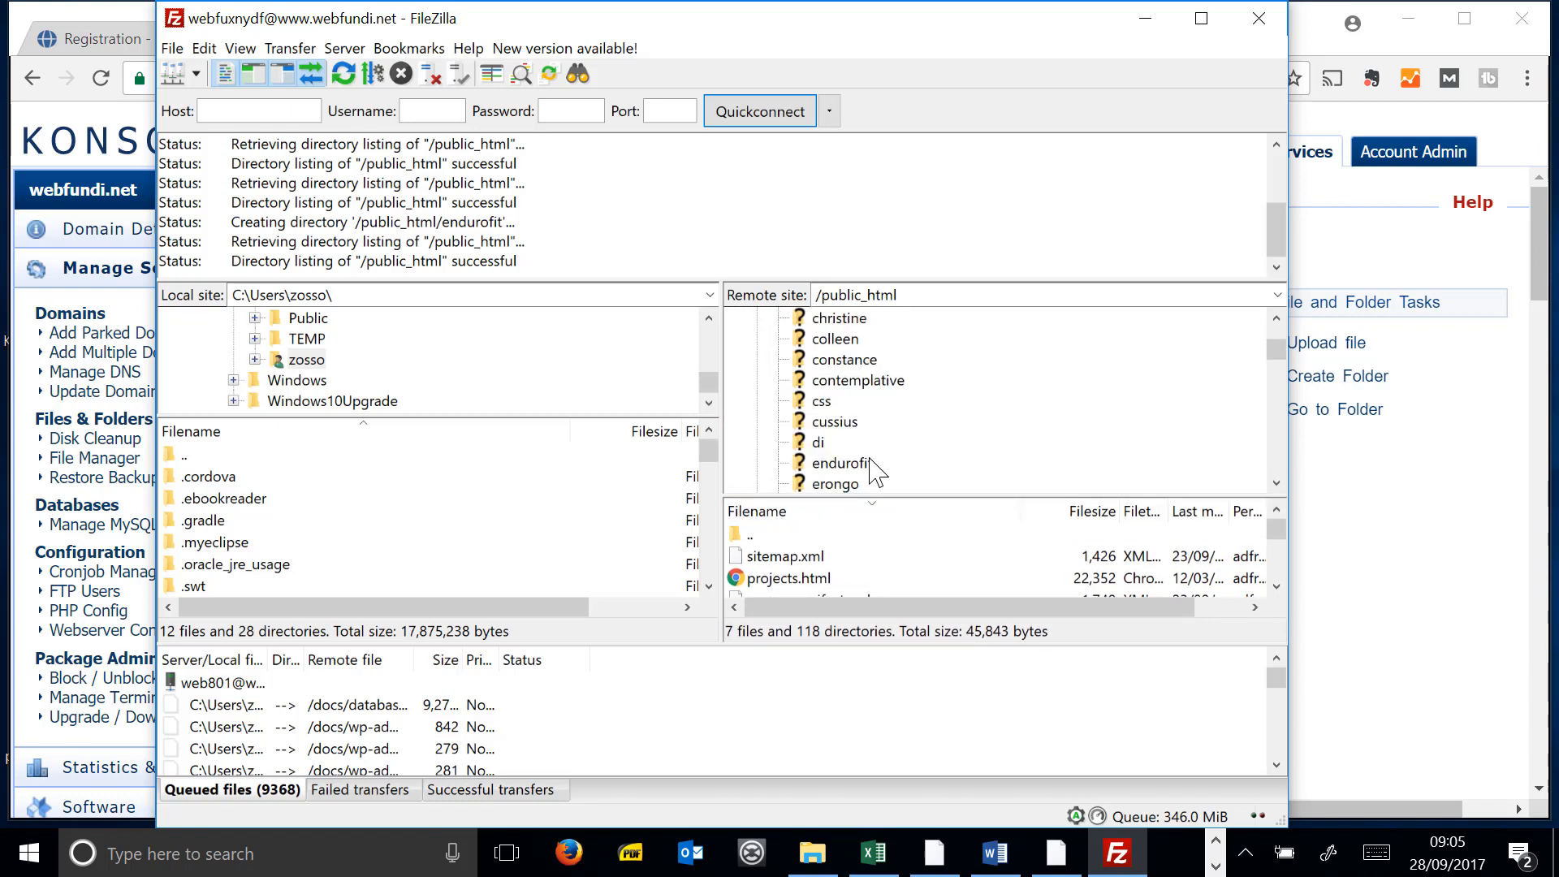
pyautogui.click(842, 463)
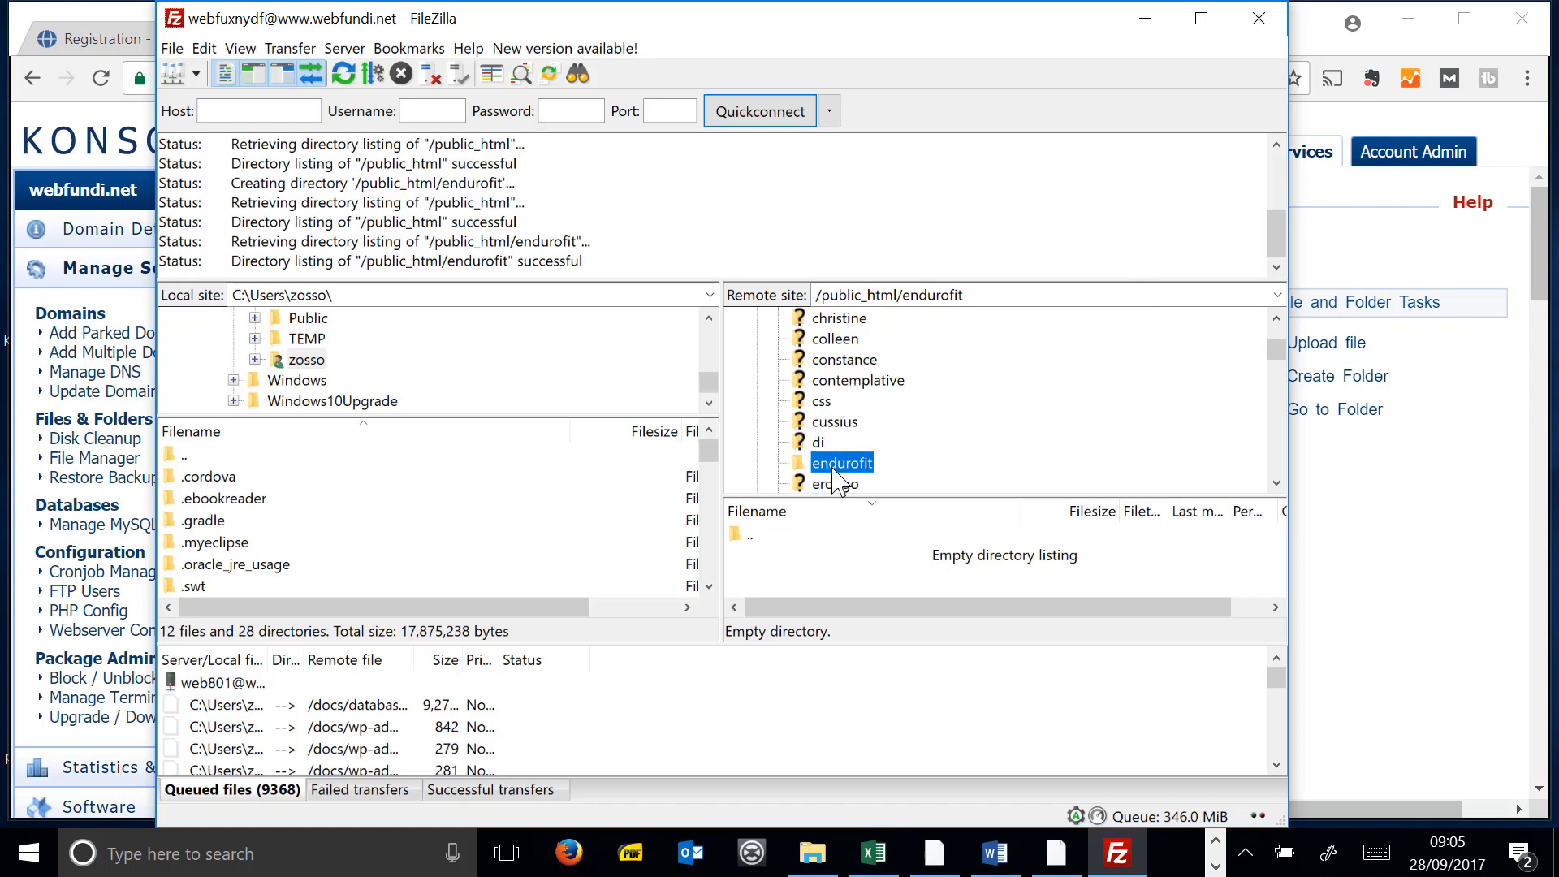
# - Select the remote endurofit folder, cancelling the accidental rename
pyautogui.scroll(3, 876, 406)
pyautogui.scroll(-4, 876, 391)
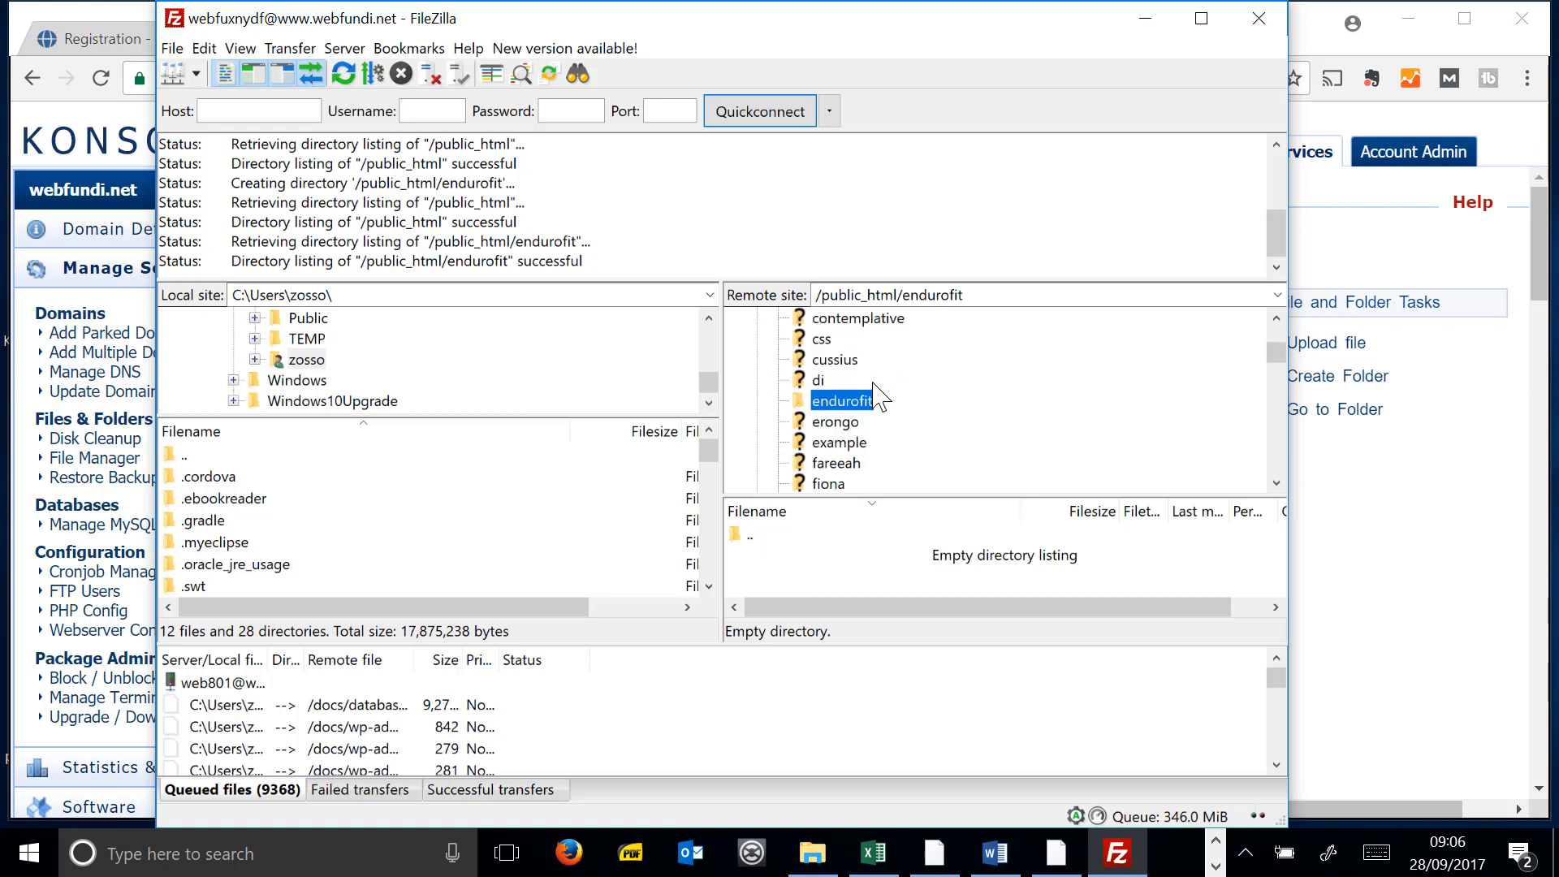
pyautogui.click(844, 401)
pyautogui.click(873, 404)
pyautogui.moveTo(708, 381); pyautogui.dragTo(713, 327)
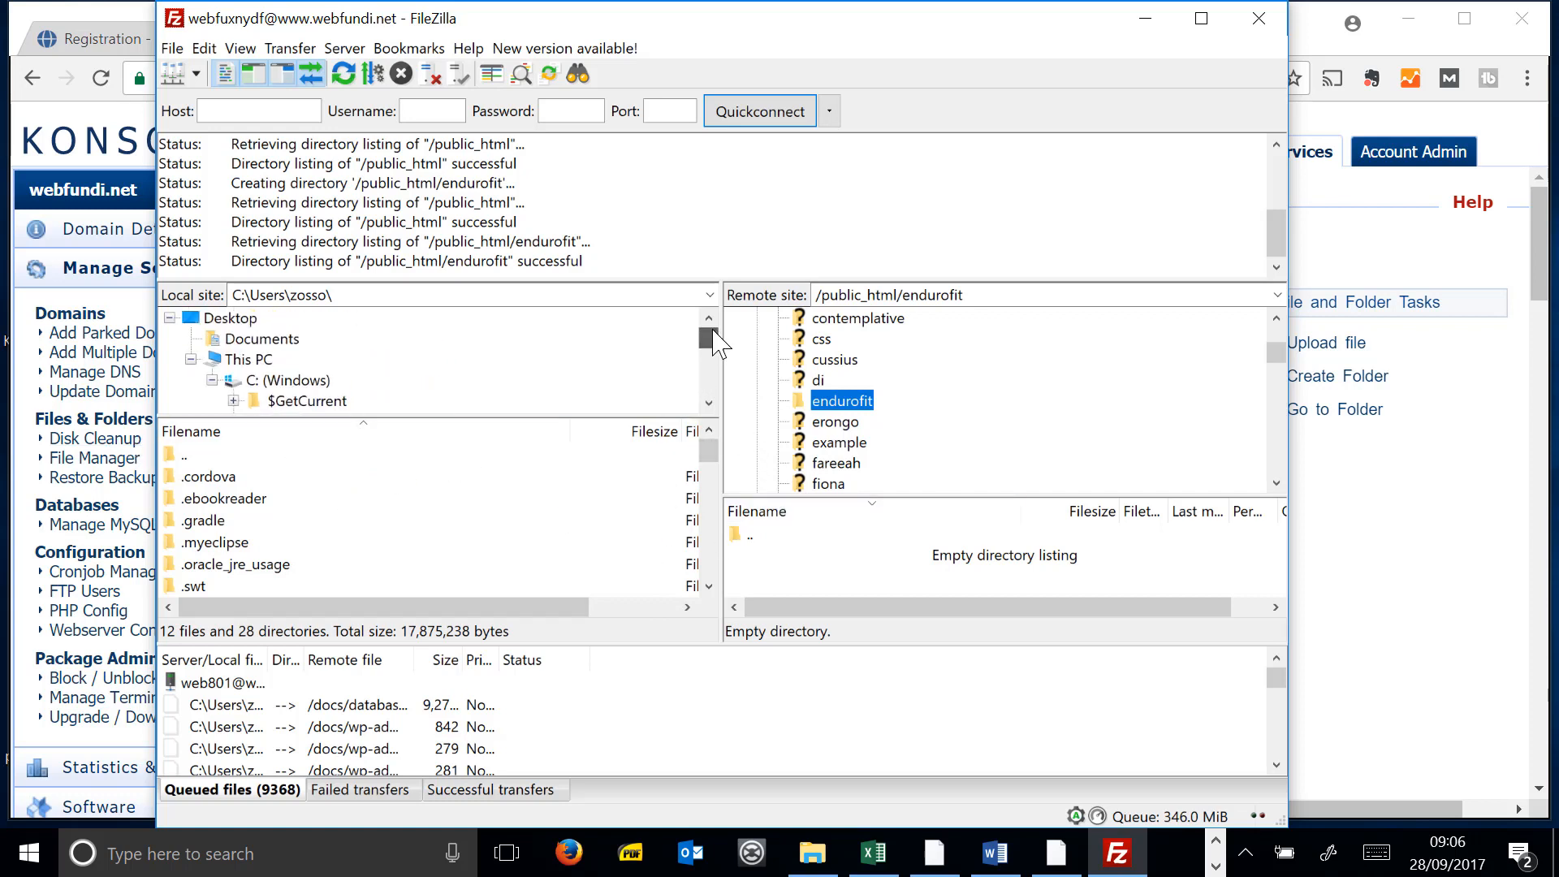
# - Browse the local side through Documents and 2016 Training Material into WEB FUNDI
pyautogui.click(314, 339)
pyautogui.doubleClick(216, 498)
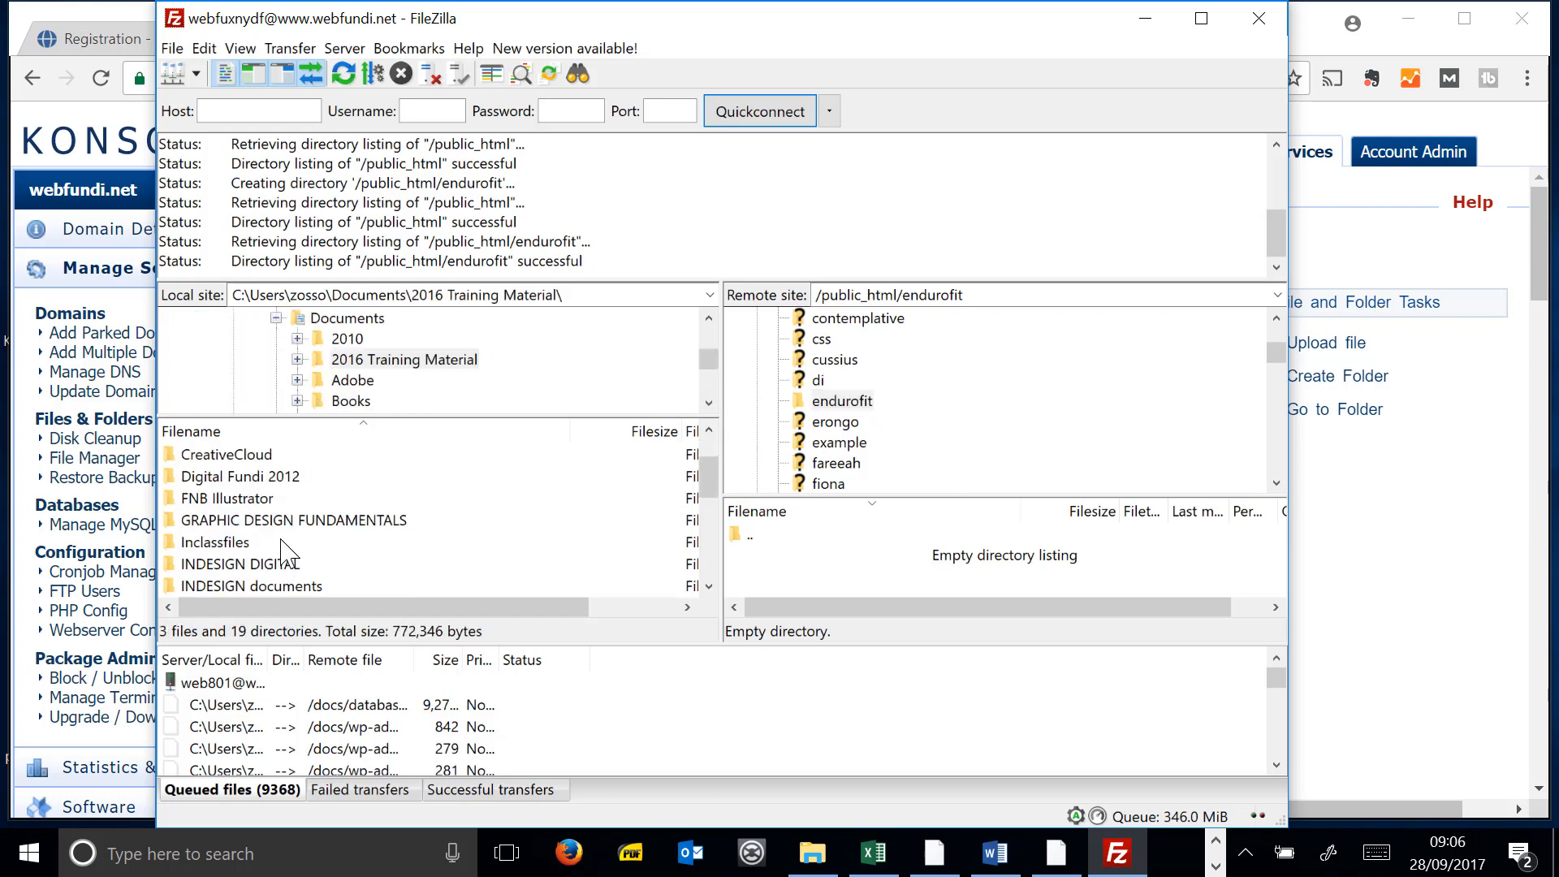
pyautogui.scroll(-2, 282, 552)
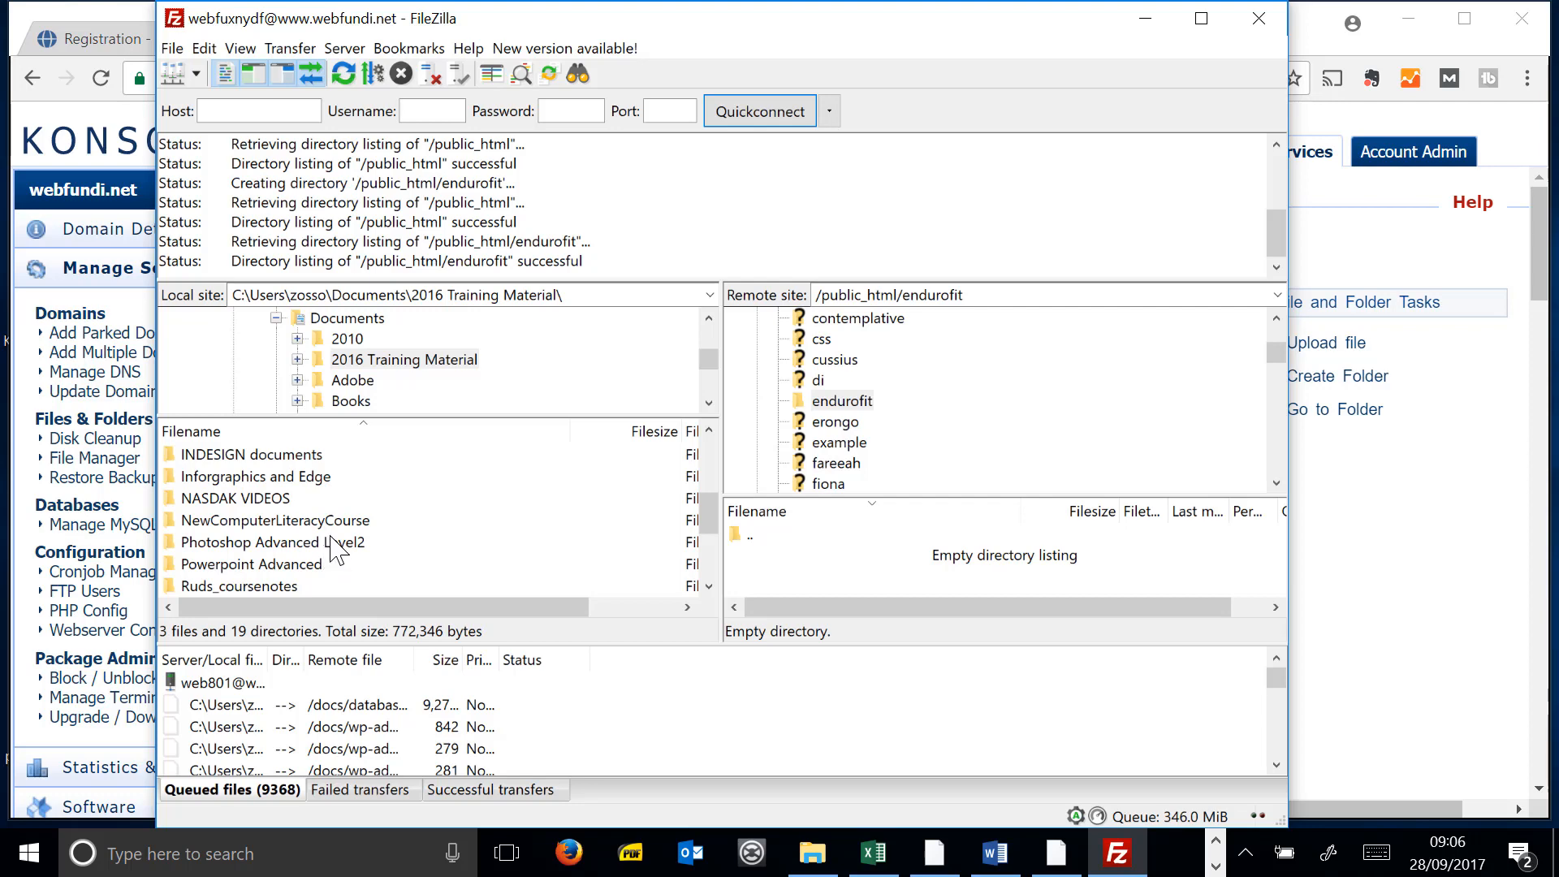
pyautogui.scroll(2, 336, 552)
pyautogui.scroll(-4, 341, 539)
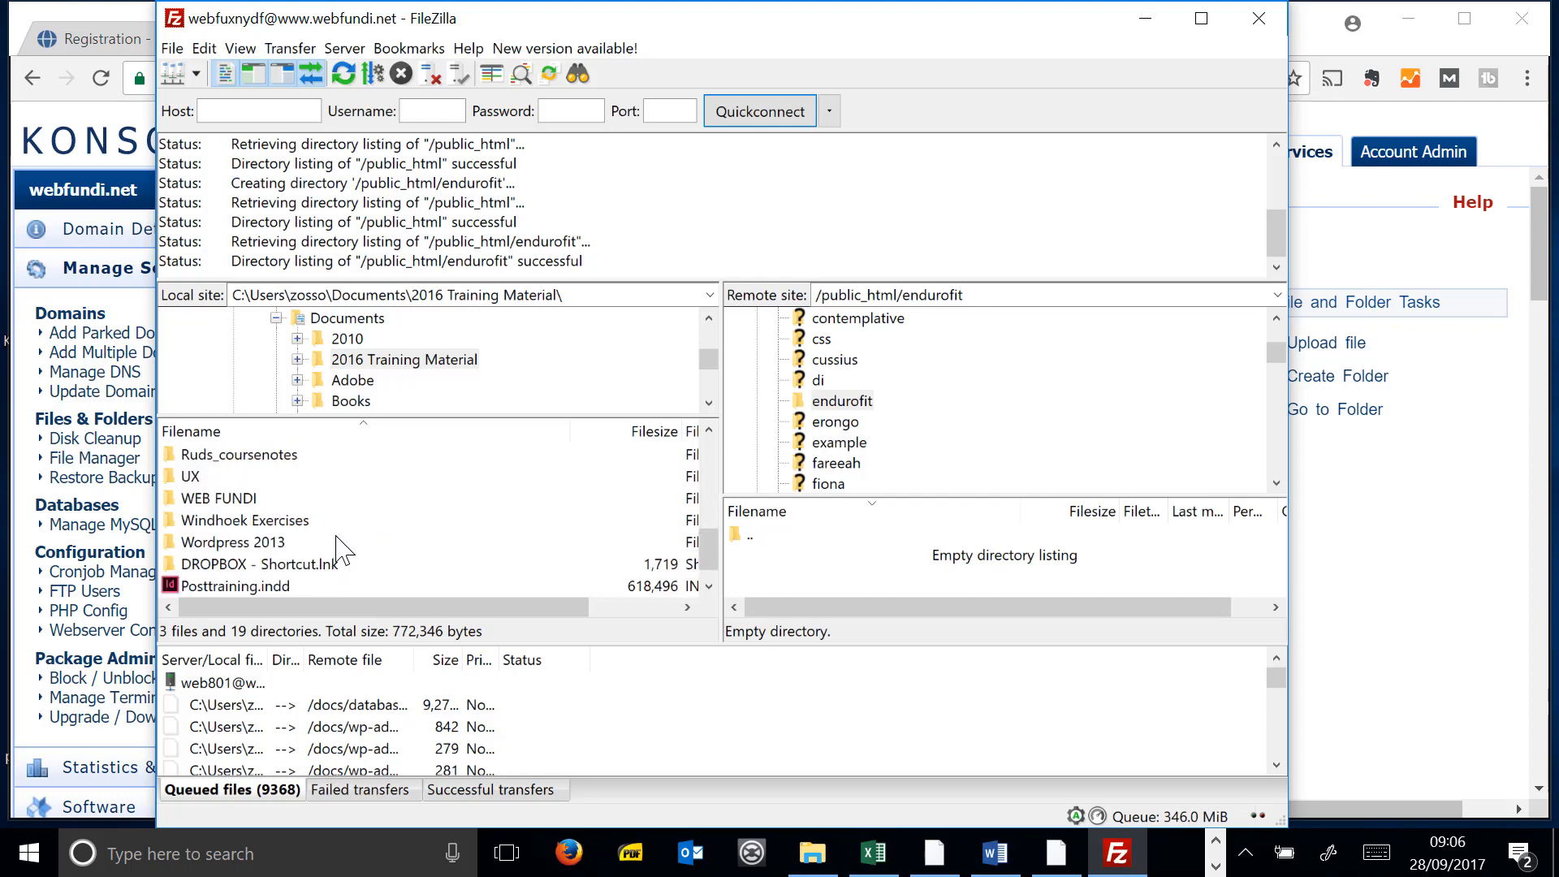
pyautogui.click(236, 502)
pyautogui.doubleClick(236, 498)
# - Open the Wordpress CMS folder and select wordpress-4.8.1.zip
pyautogui.scroll(-2, 316, 552)
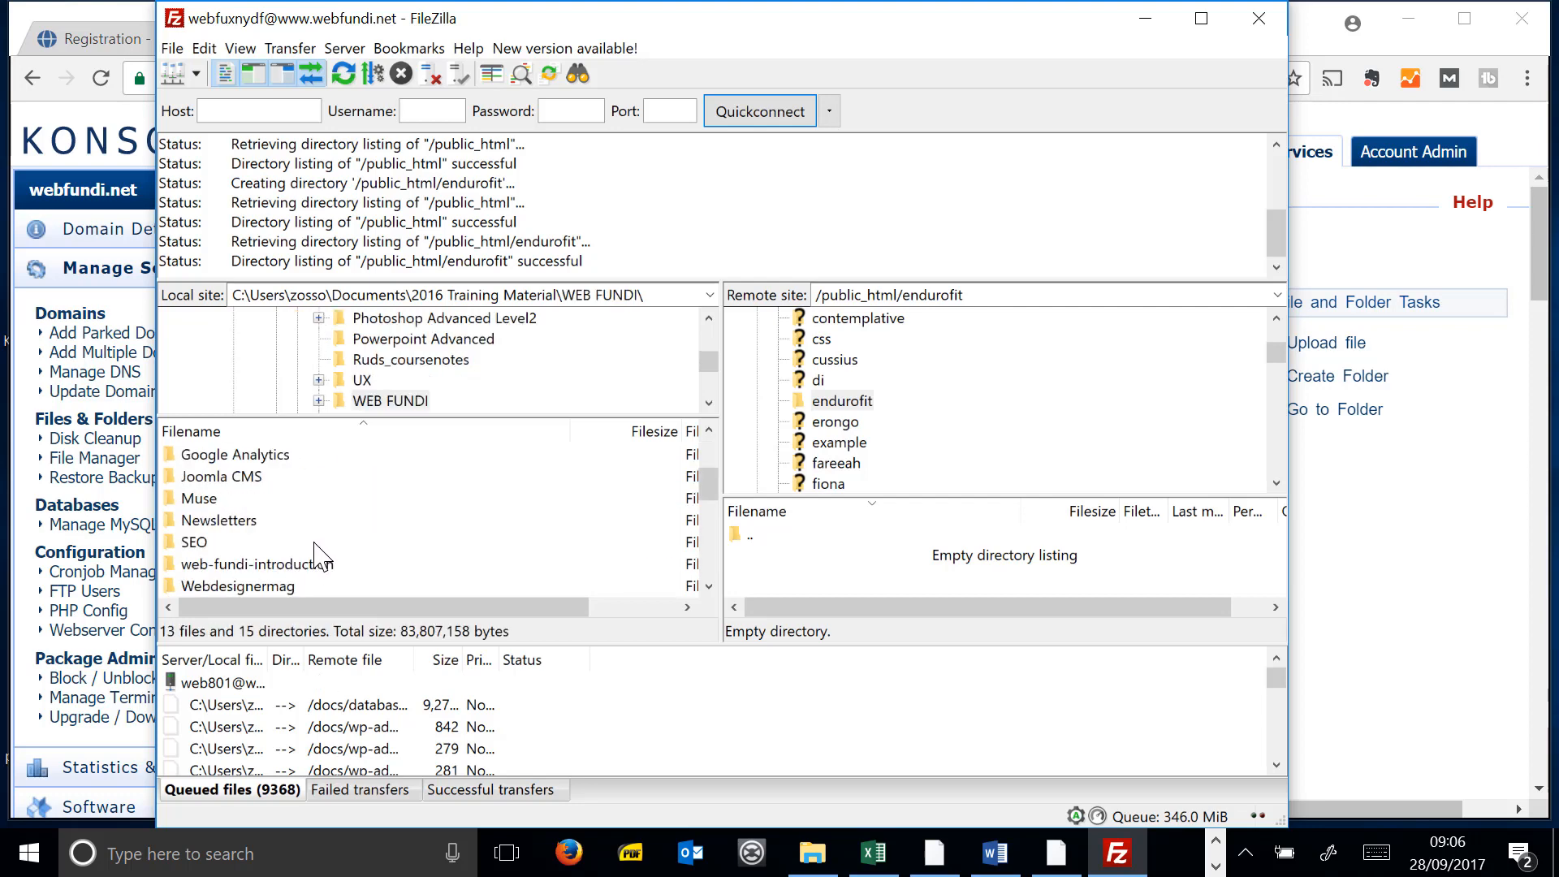
pyautogui.scroll(-3, 251, 520)
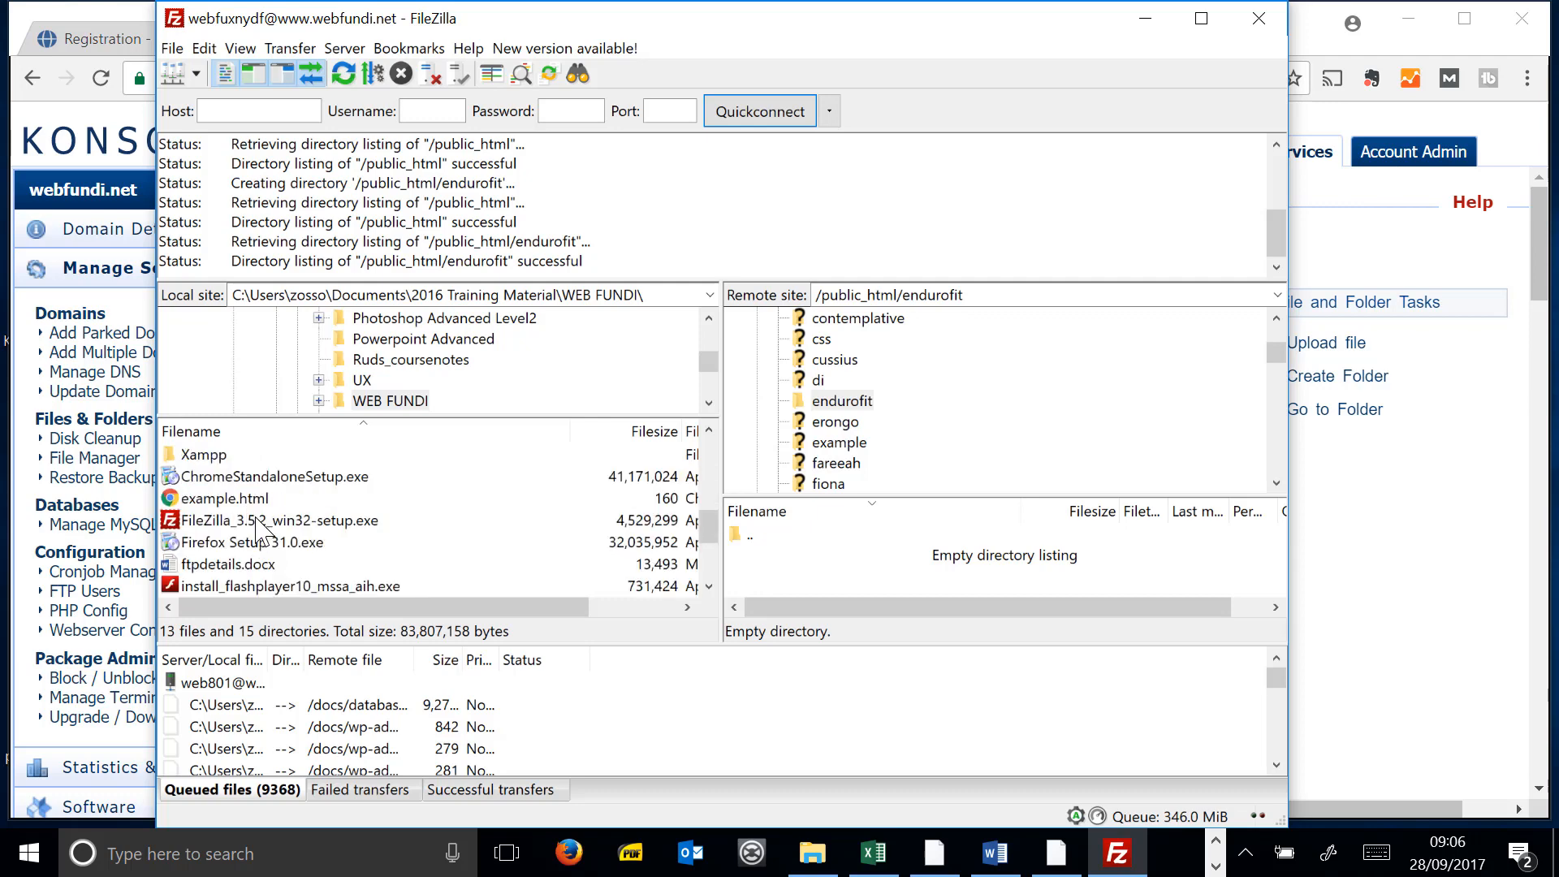
pyautogui.scroll(1, 265, 518)
pyautogui.doubleClick(259, 502)
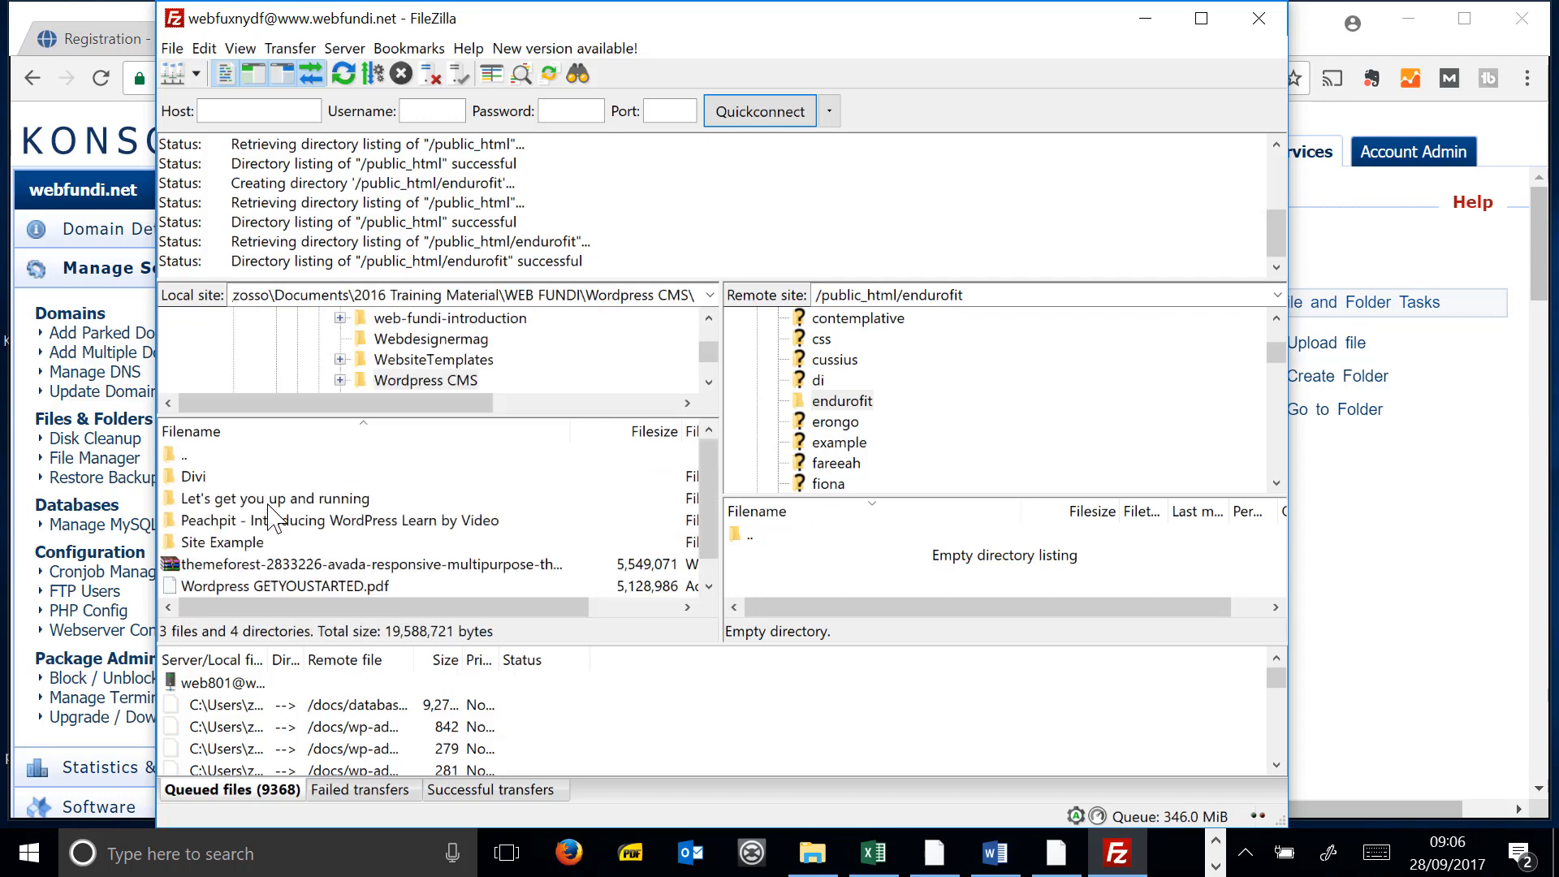
pyautogui.scroll(-1, 271, 519)
pyautogui.click(273, 586)
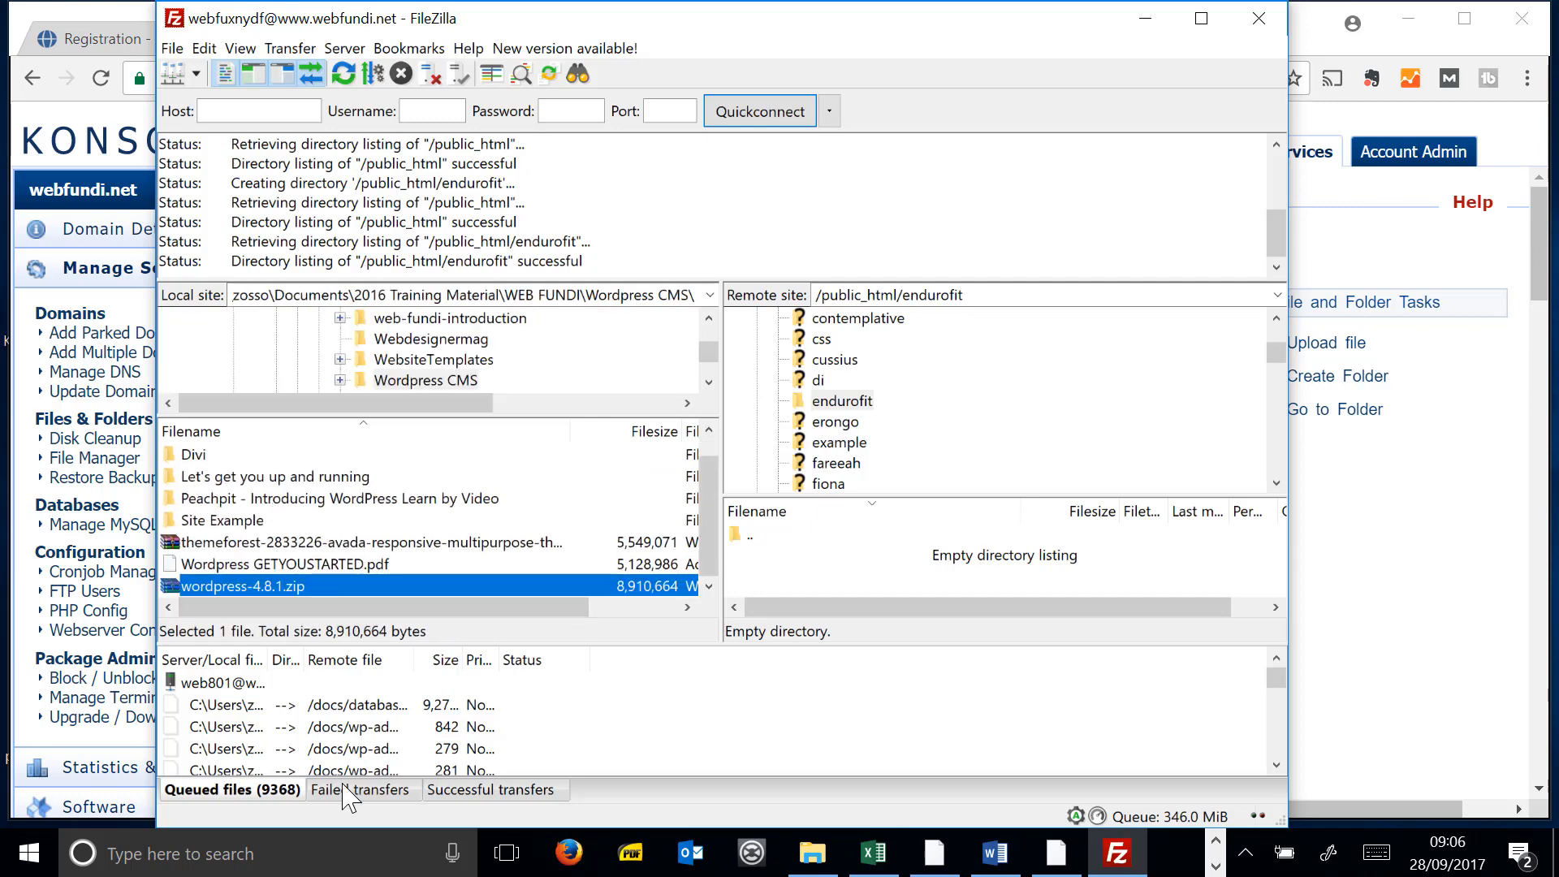
# - Upload wordpress-4.8.1.zip to the remote endurofit folder and dismiss the finished notice
pyautogui.rightClick(261, 591)
pyautogui.click(292, 599)
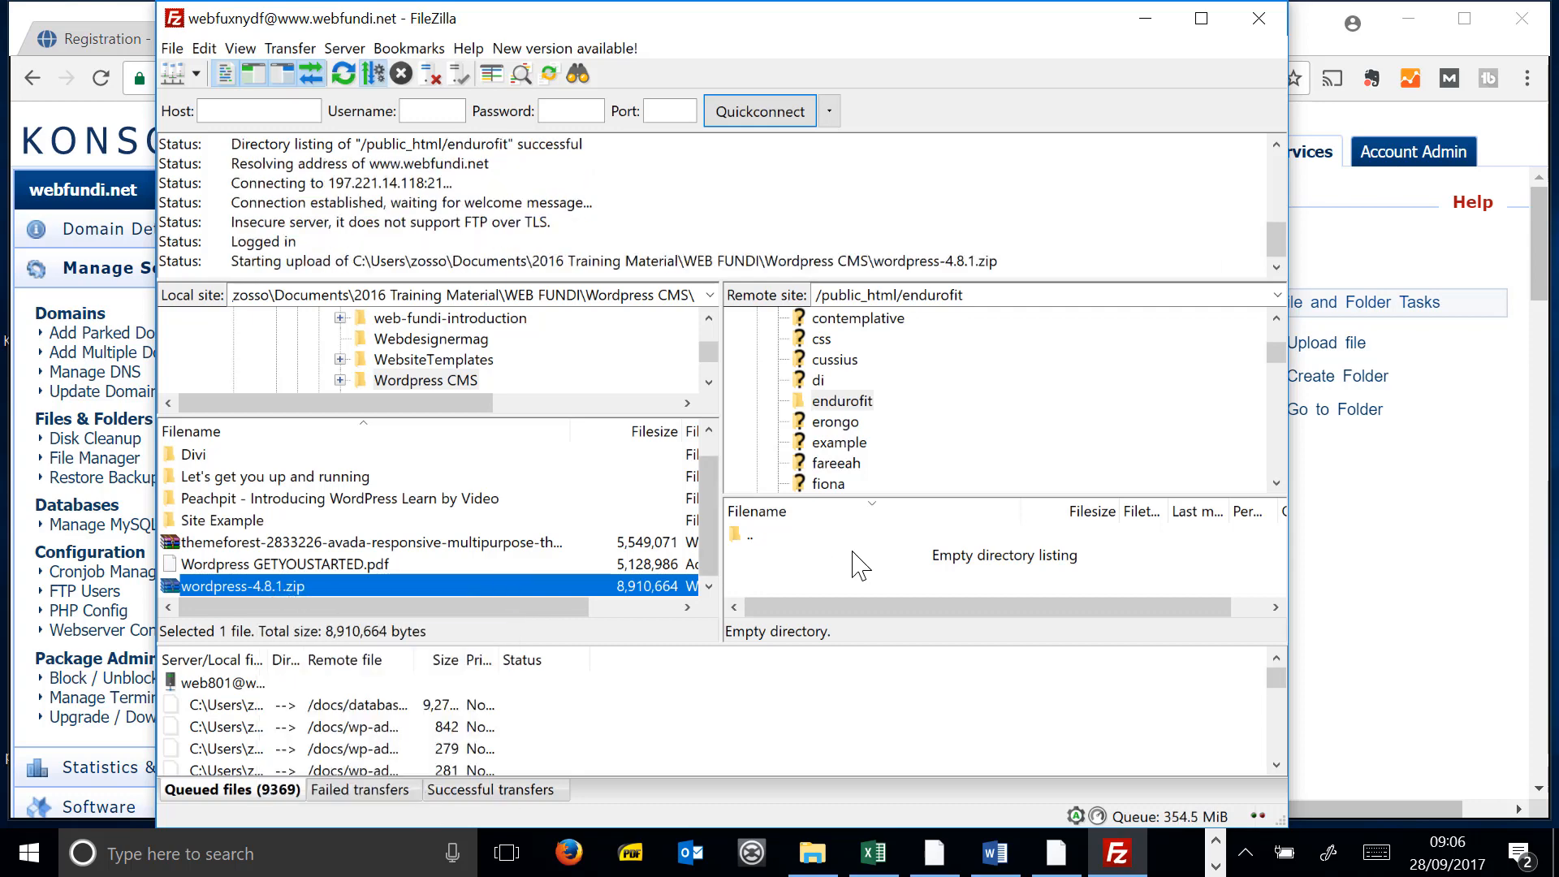
pyautogui.moveTo(1276, 677); pyautogui.dragTo(1284, 812)
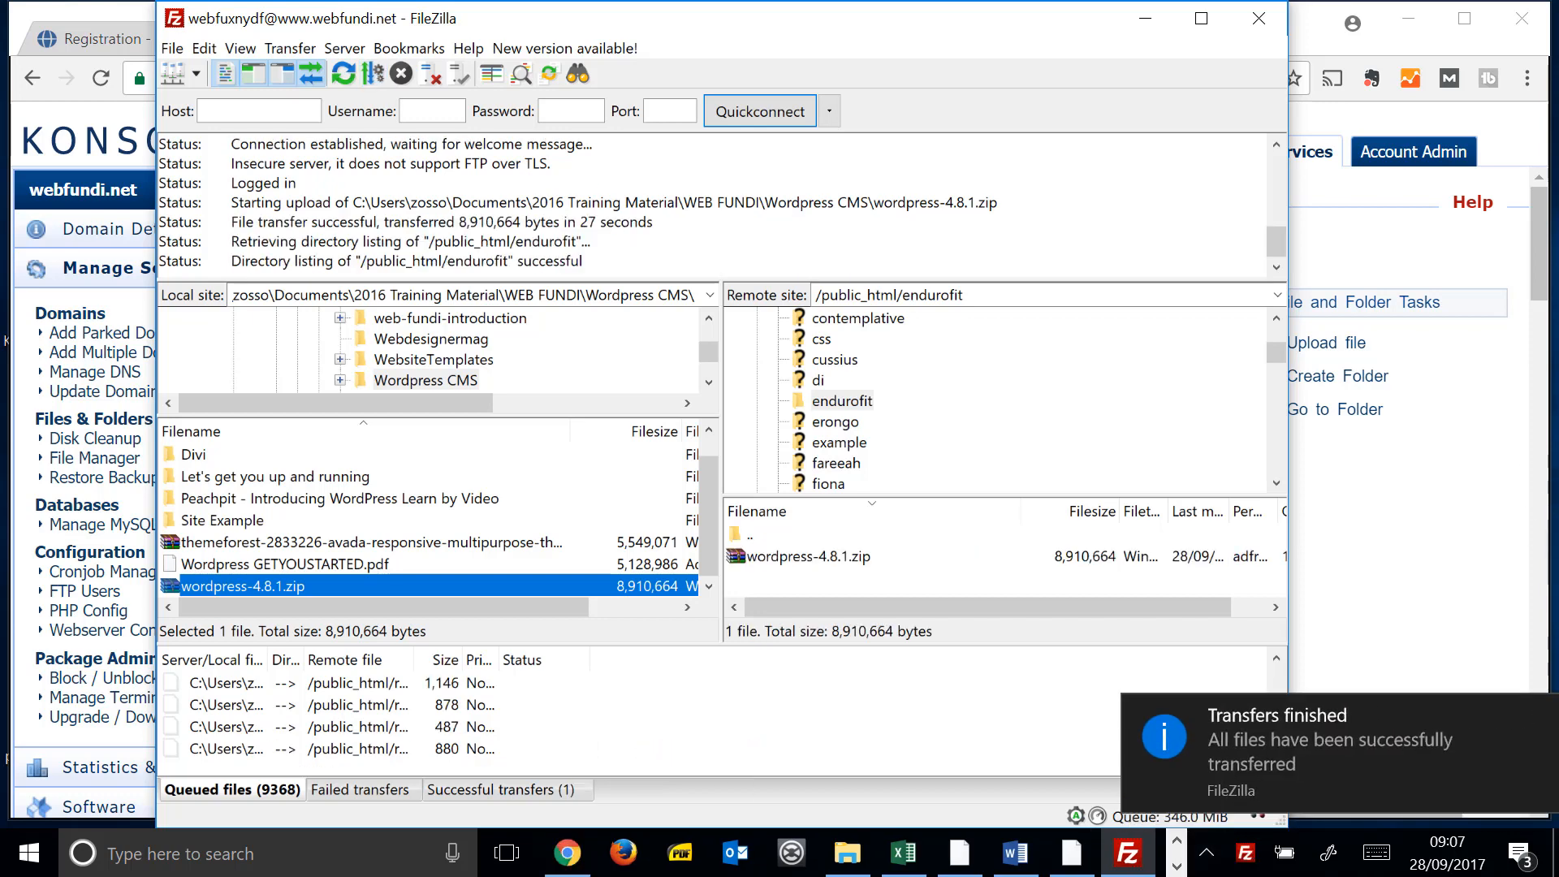
pyautogui.click(1539, 716)
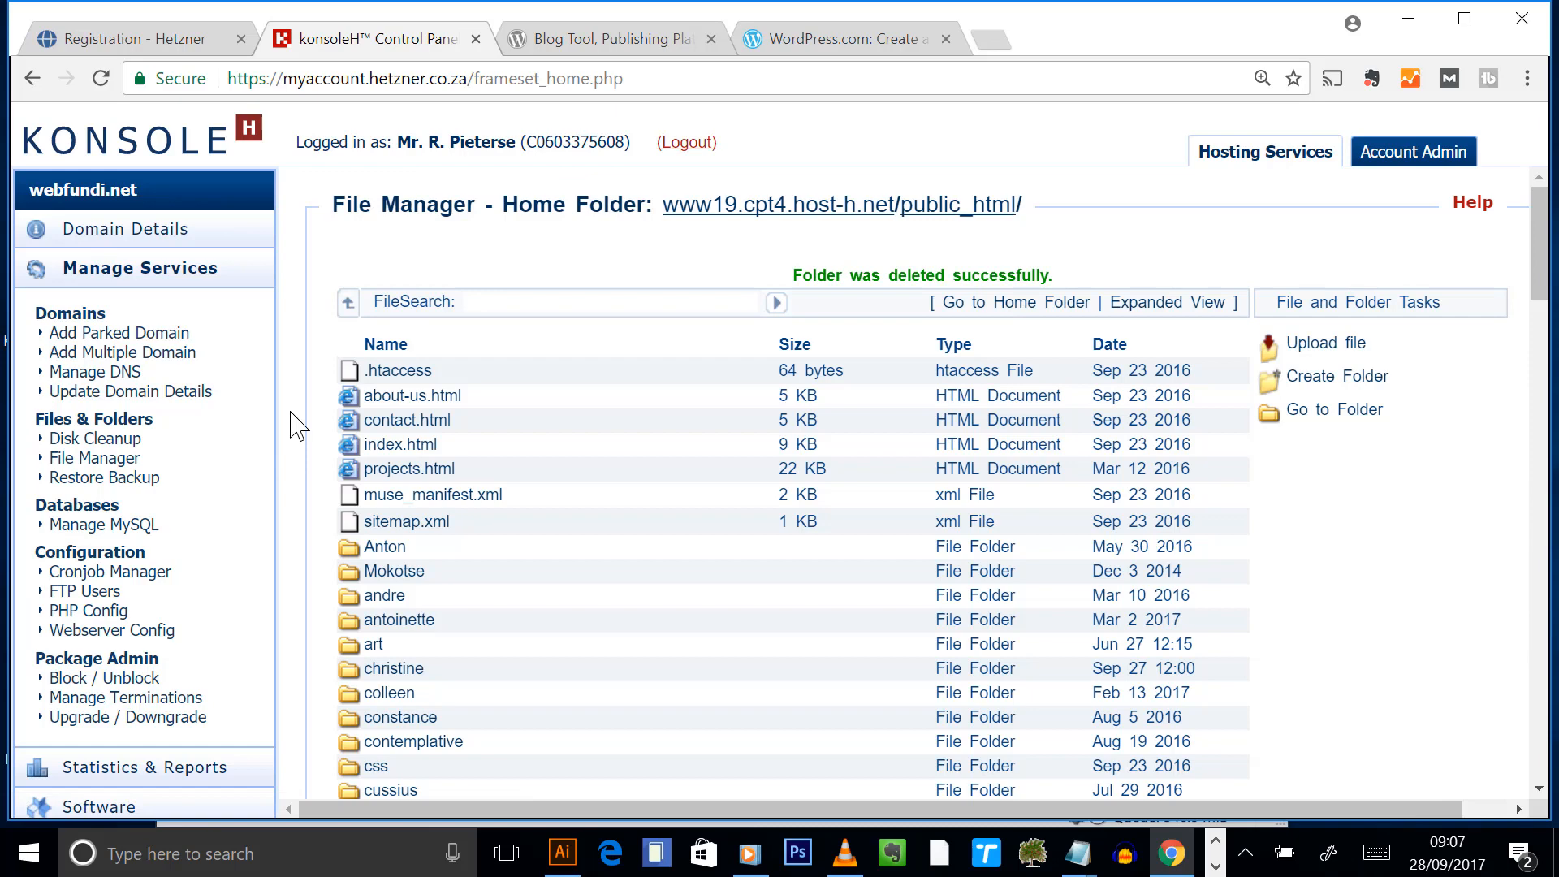
# - Reload konsoleH and expand Web Hosting, Volume Plan and the Volume Plan SA domains
pyautogui.scroll(-3, 633, 455)
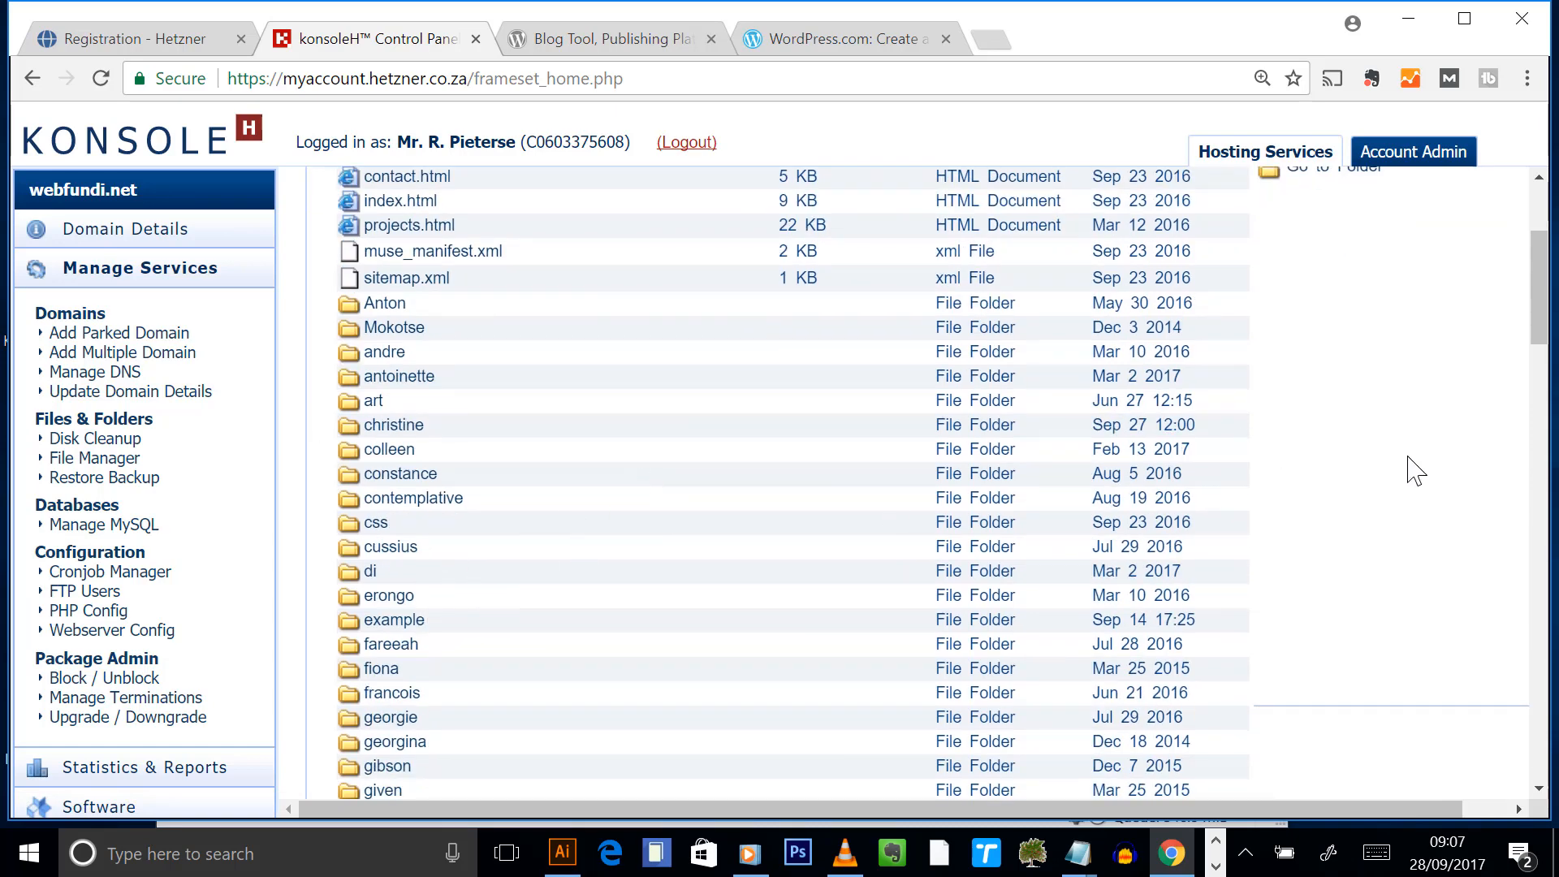
pyautogui.press('F5')
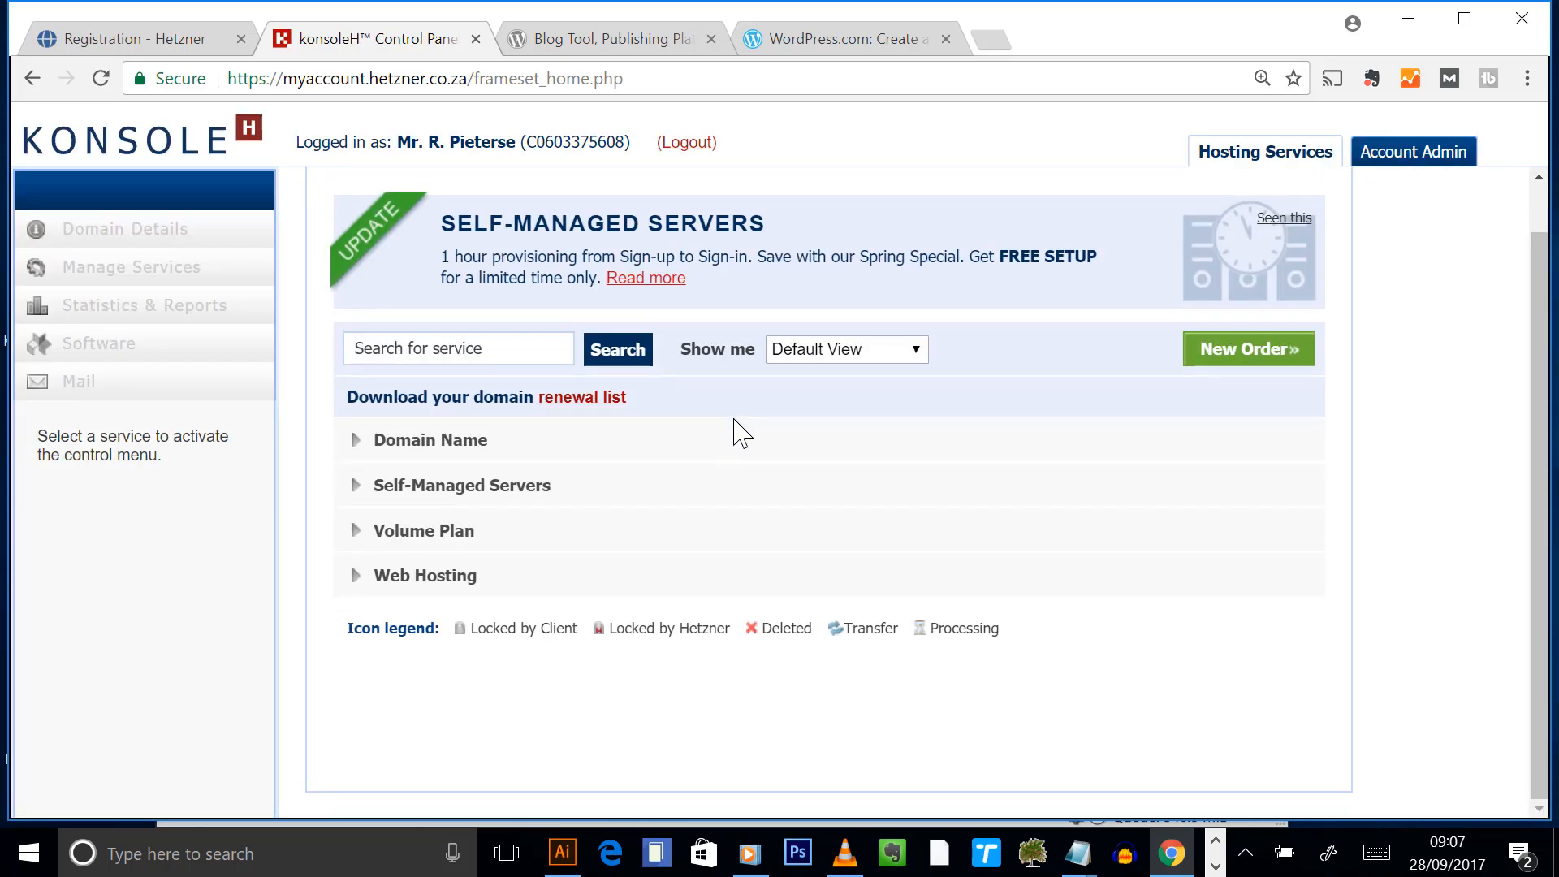
pyautogui.click(394, 578)
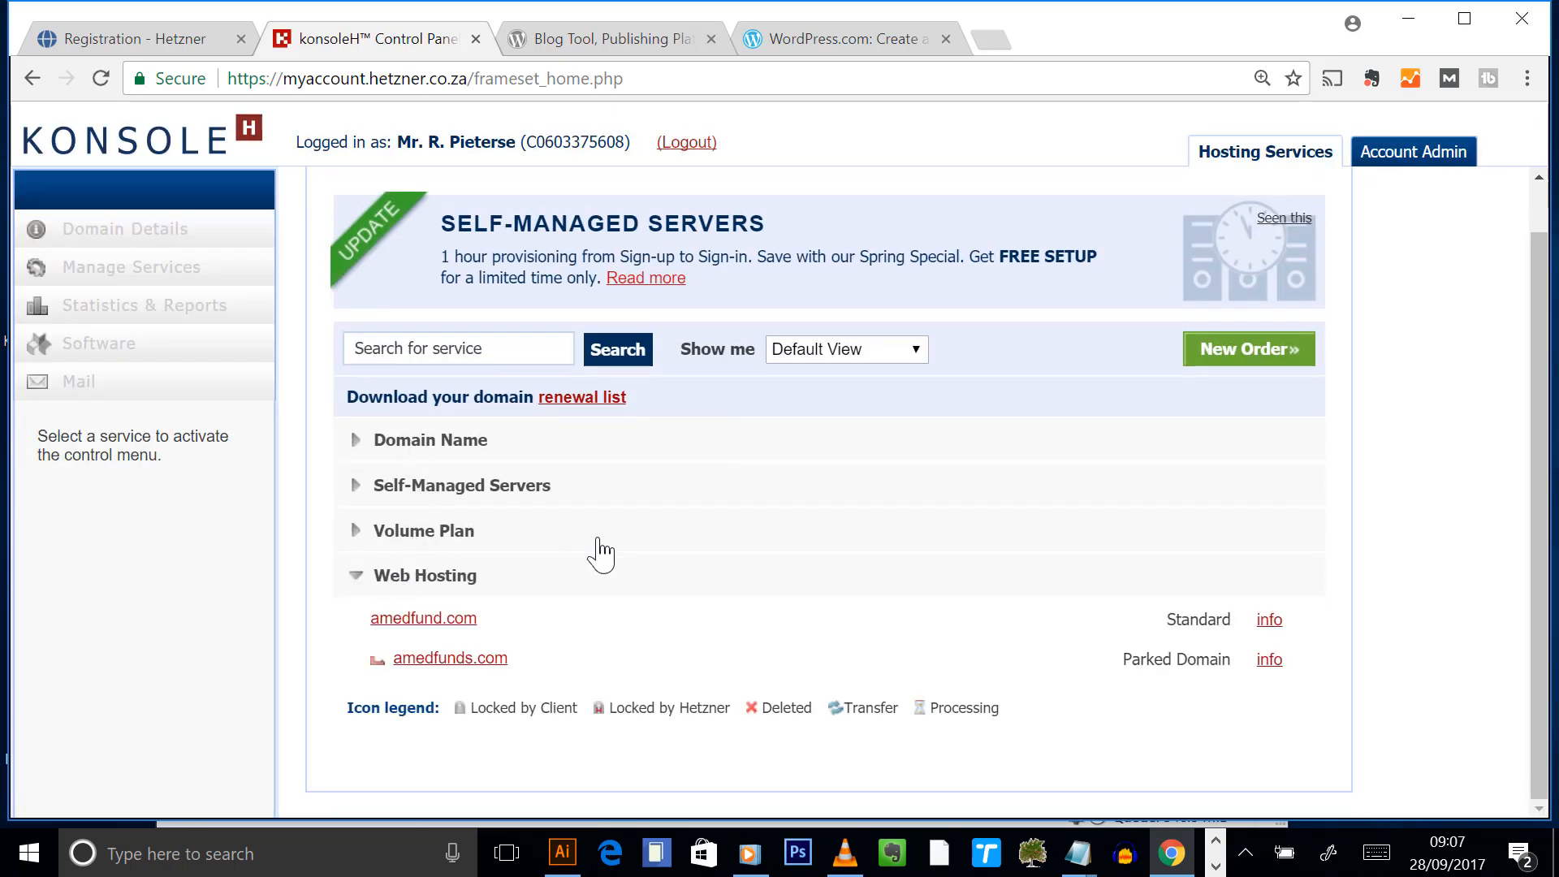
pyautogui.click(456, 540)
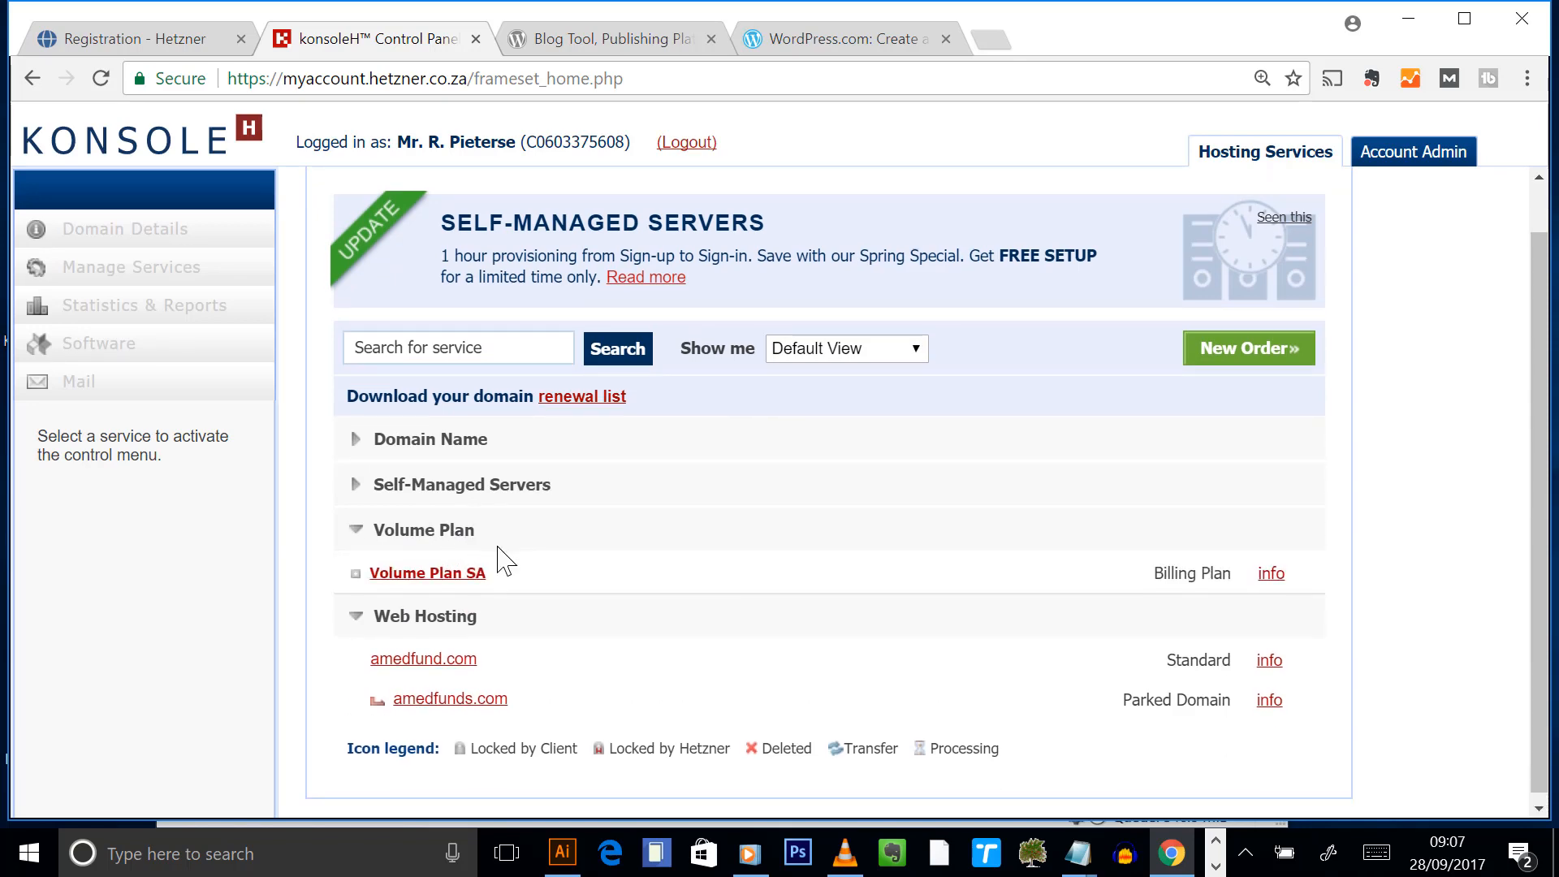
pyautogui.click(454, 578)
pyautogui.scroll(-5, 556, 581)
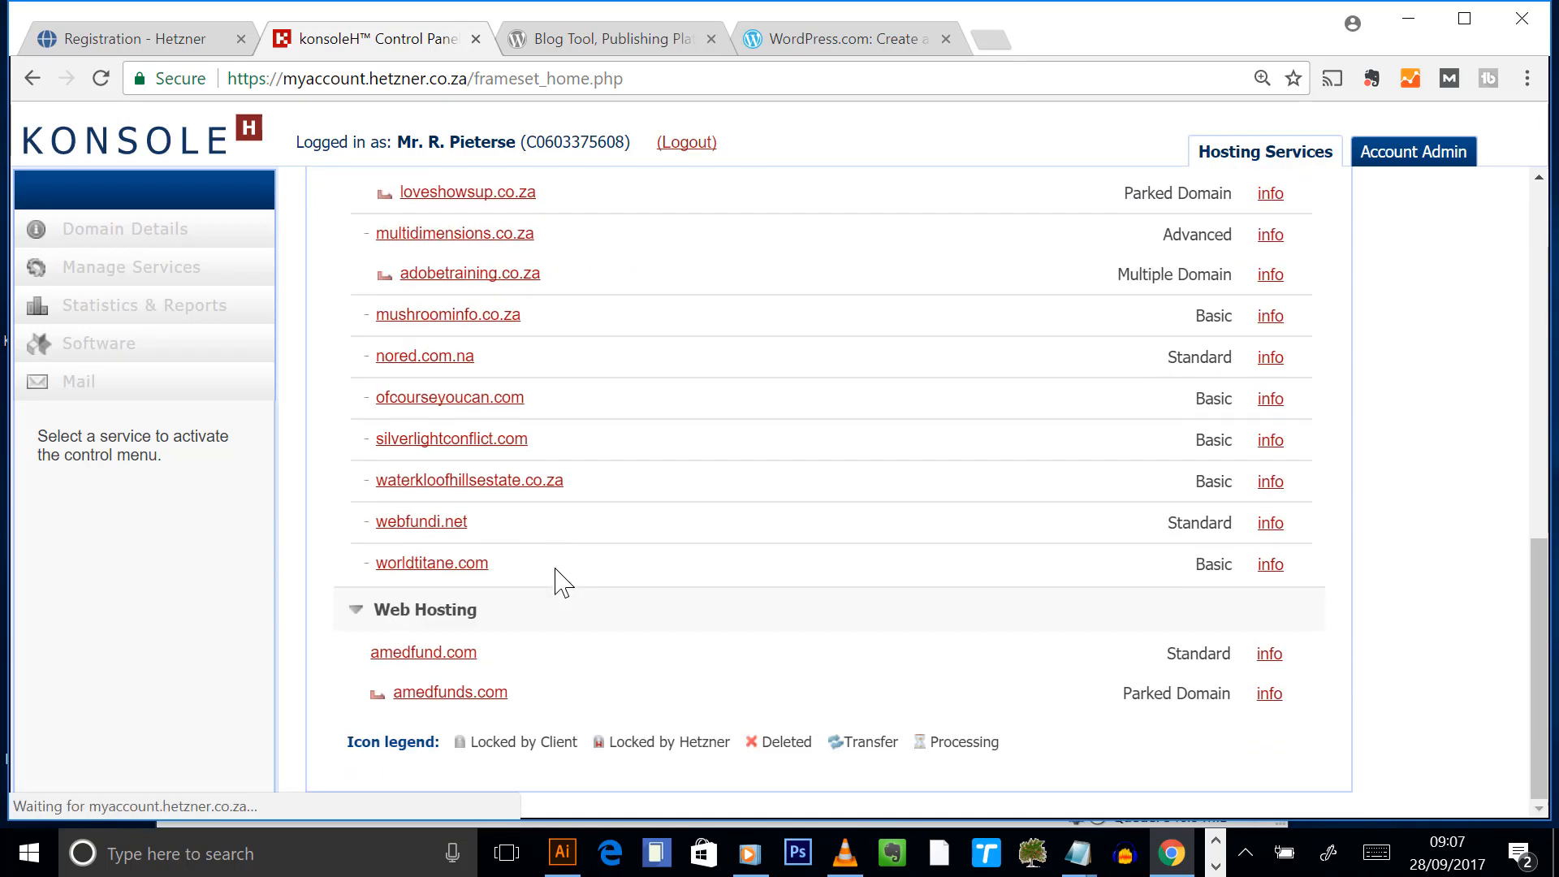
# - Open webfundi.net's File Manager and open the endurofit folder in public_html
pyautogui.click(448, 526)
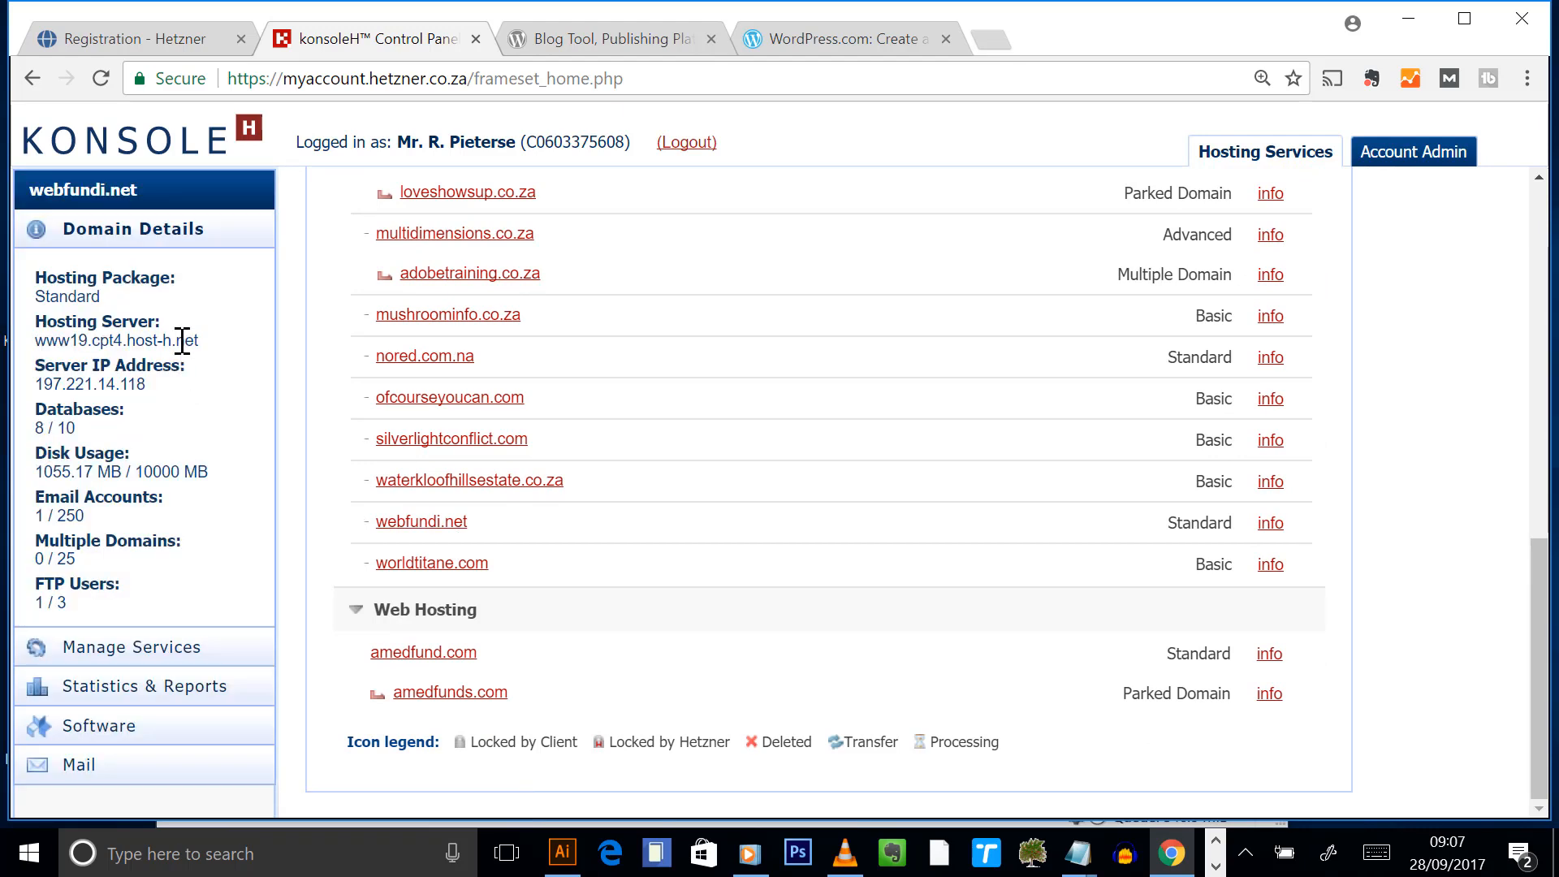
pyautogui.click(123, 646)
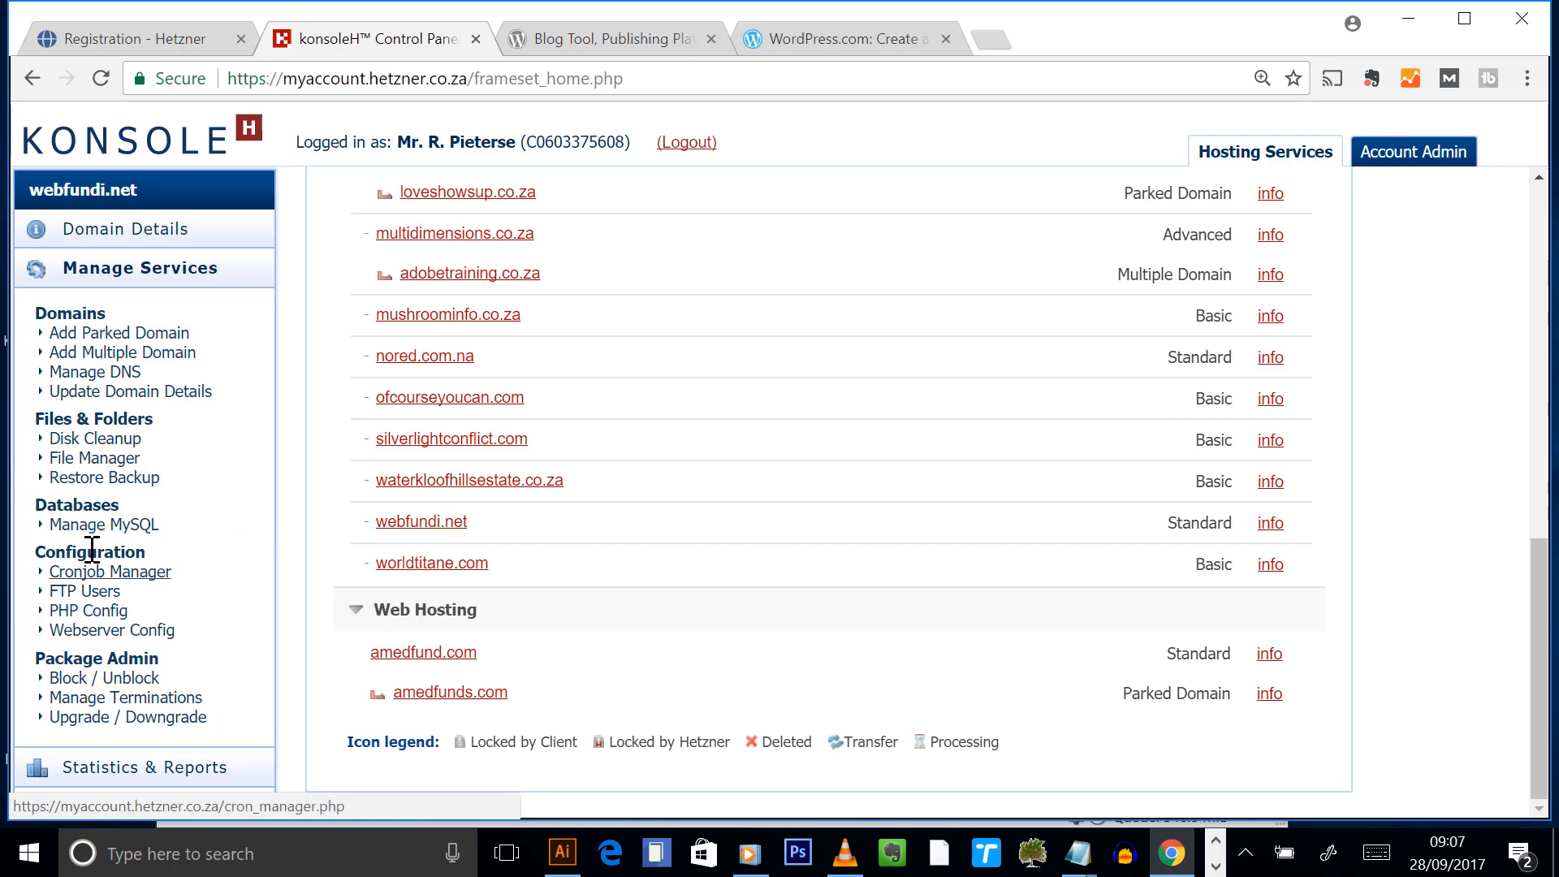
pyautogui.click(106, 460)
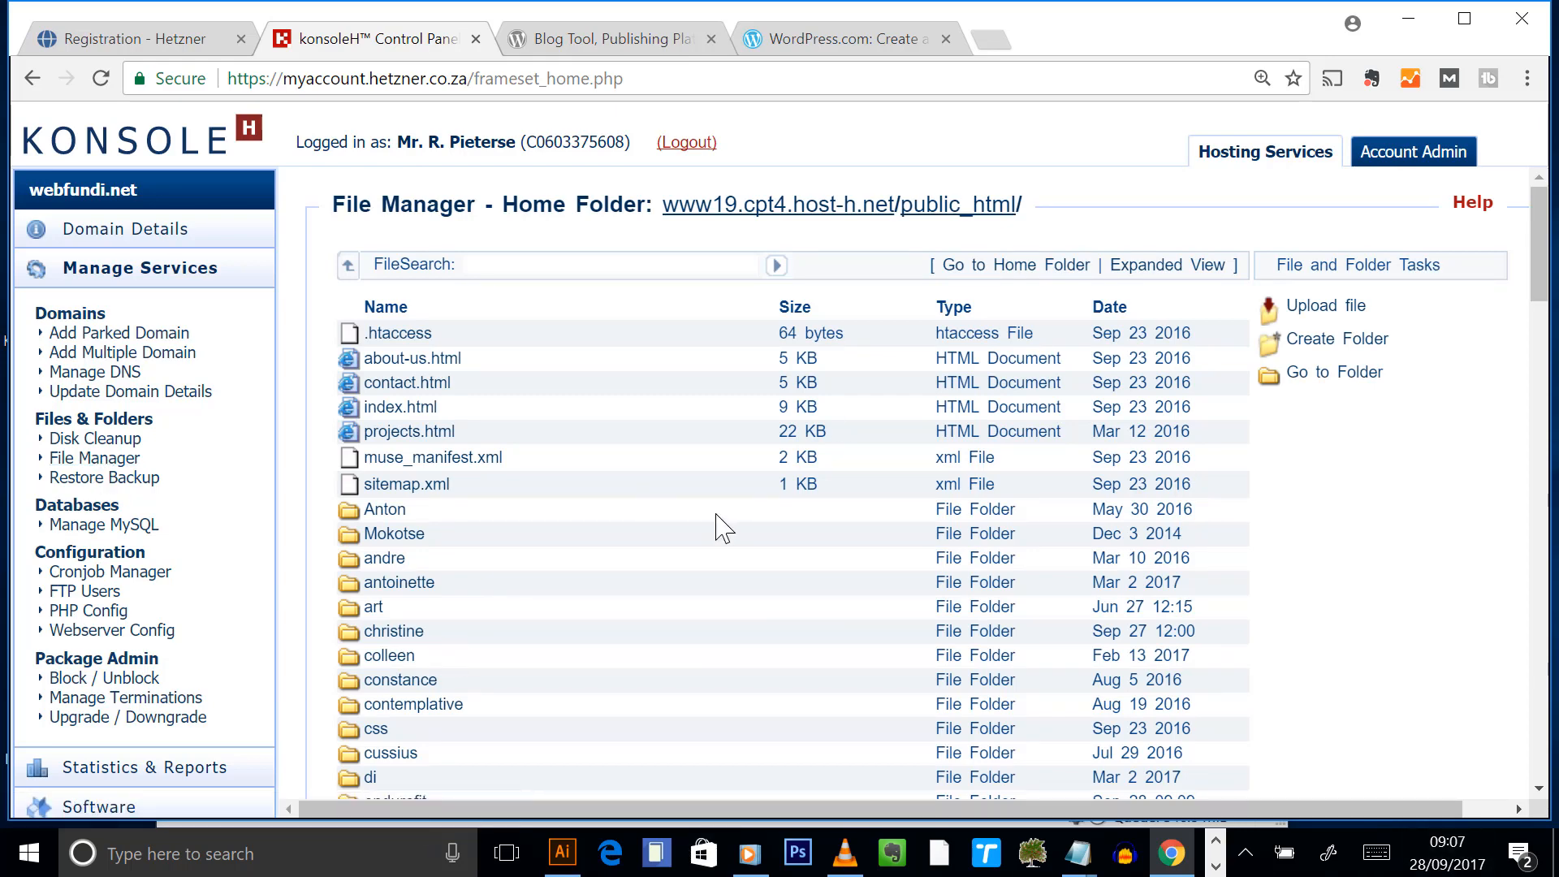
pyautogui.scroll(-3, 720, 524)
pyautogui.scroll(-2, 720, 538)
pyautogui.click(424, 452)
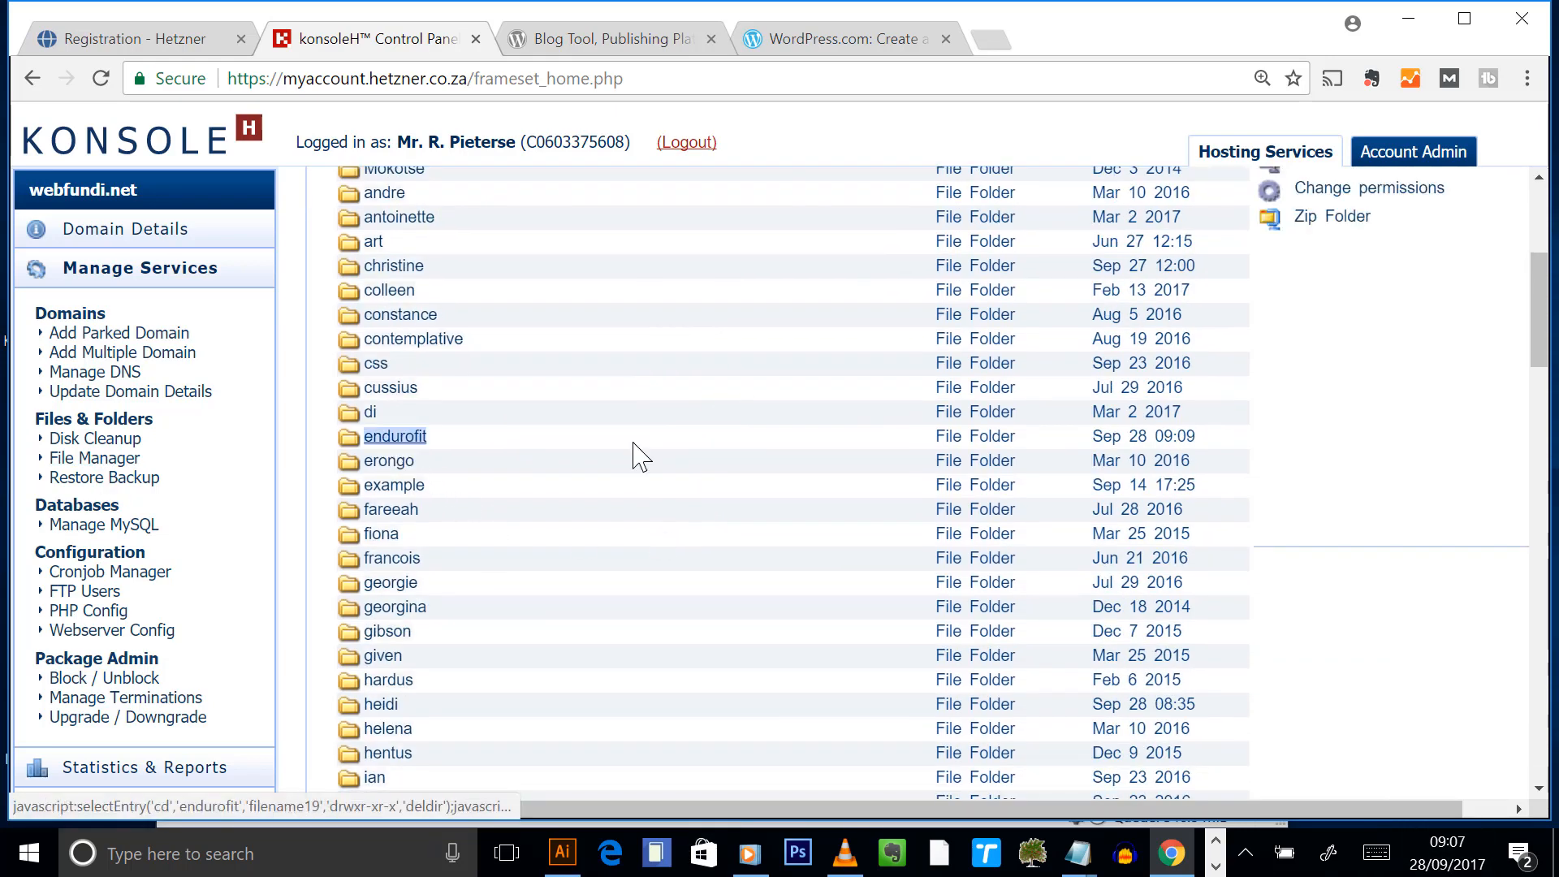
pyautogui.scroll(5, 1461, 431)
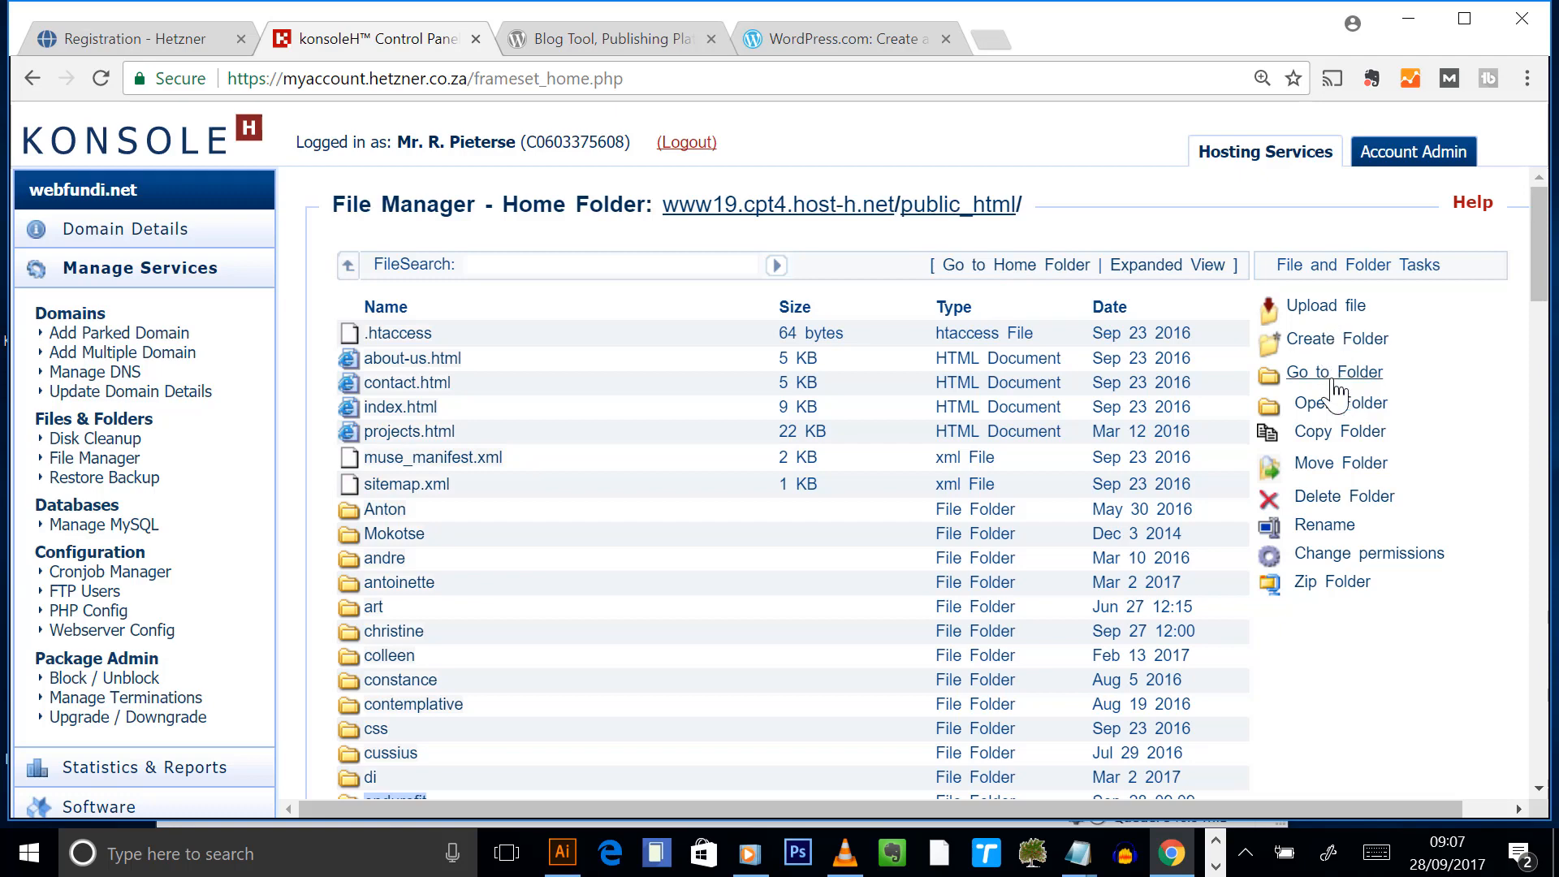
pyautogui.click(567, 733)
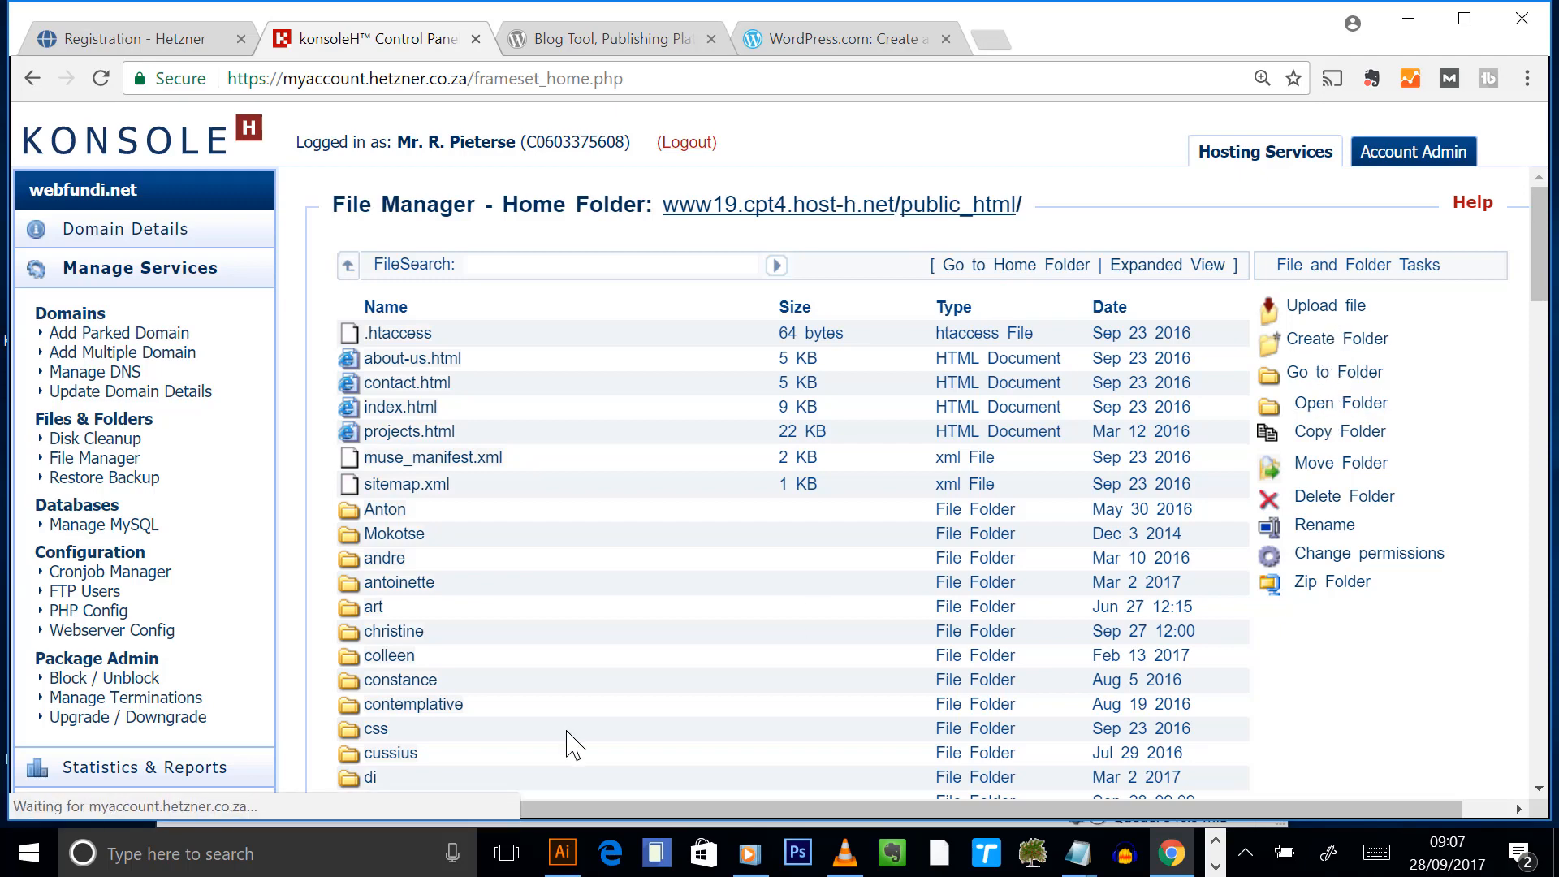
# - Unzip wordpress-4.8.1.zip, then open wordpress-4_8_1_zip_0 and its wordpress folder
pyautogui.click(445, 340)
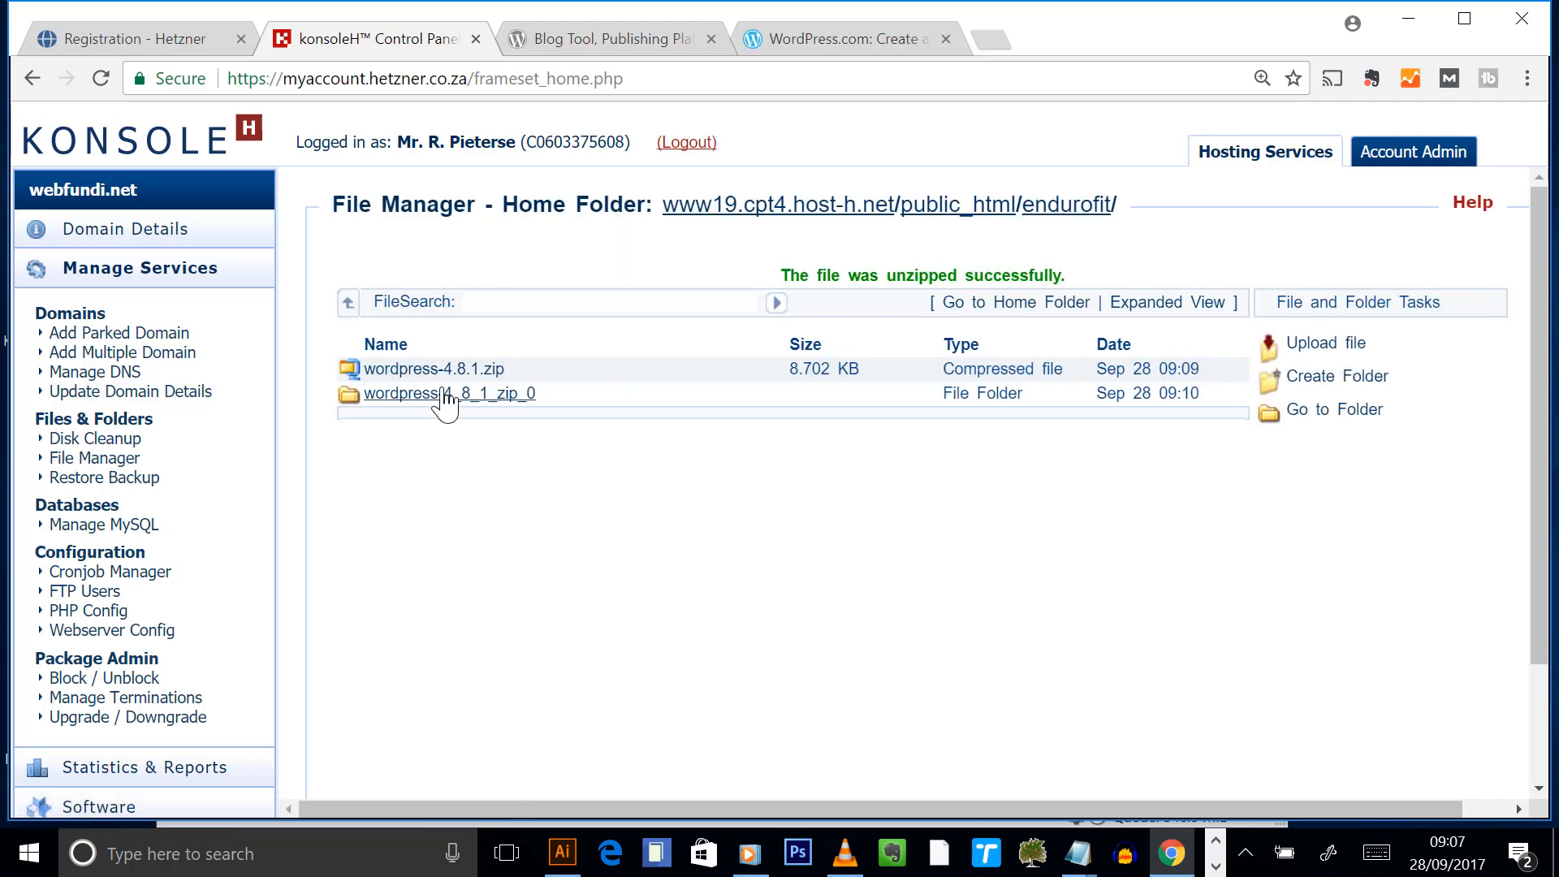
pyautogui.click(436, 404)
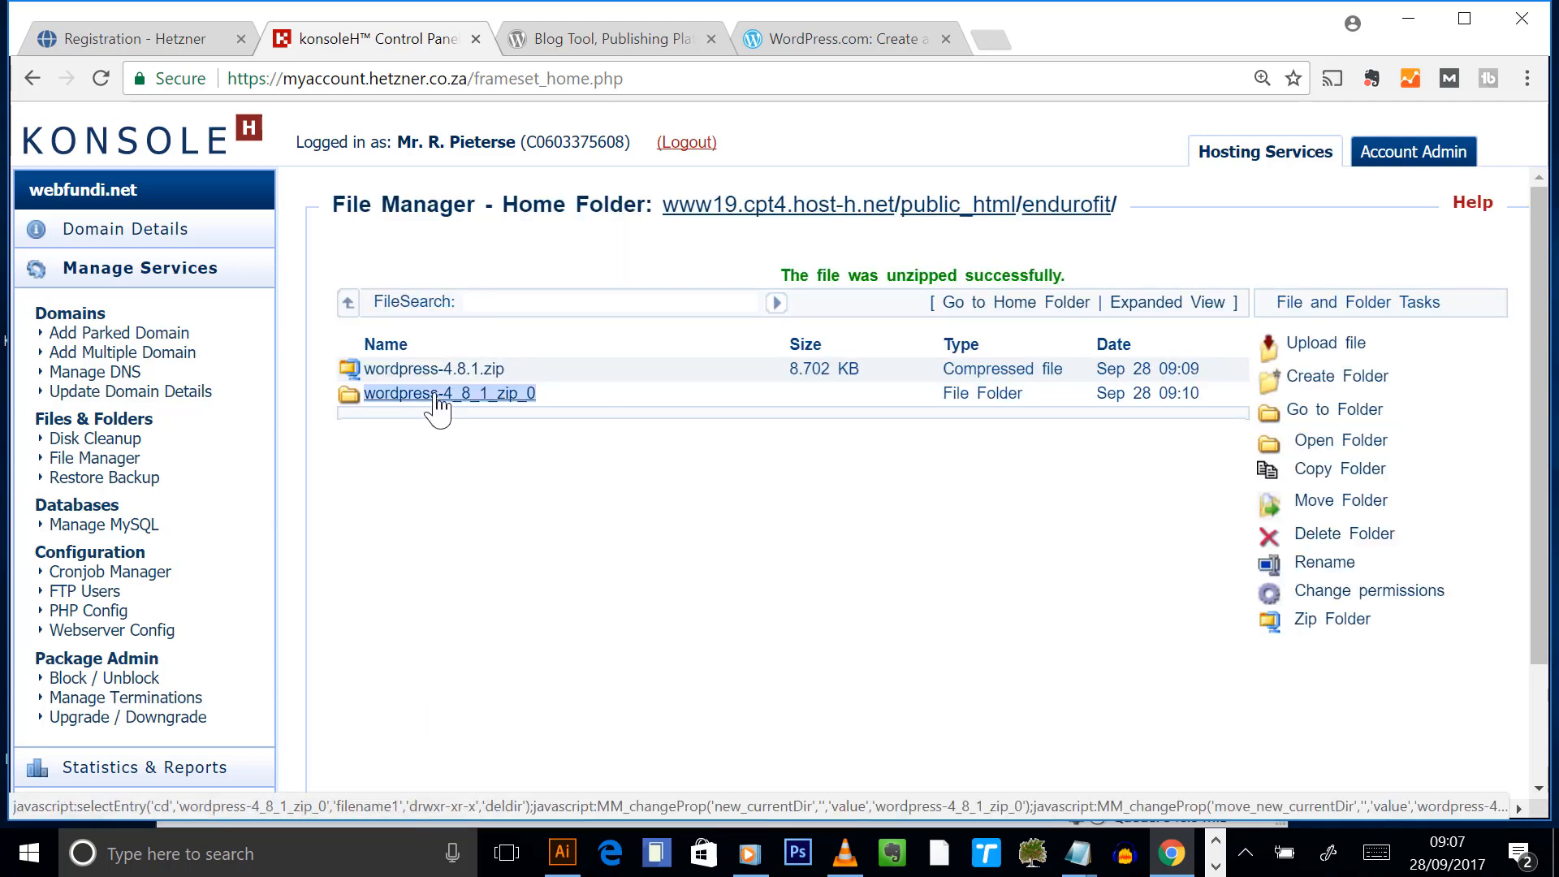
pyautogui.click(436, 399)
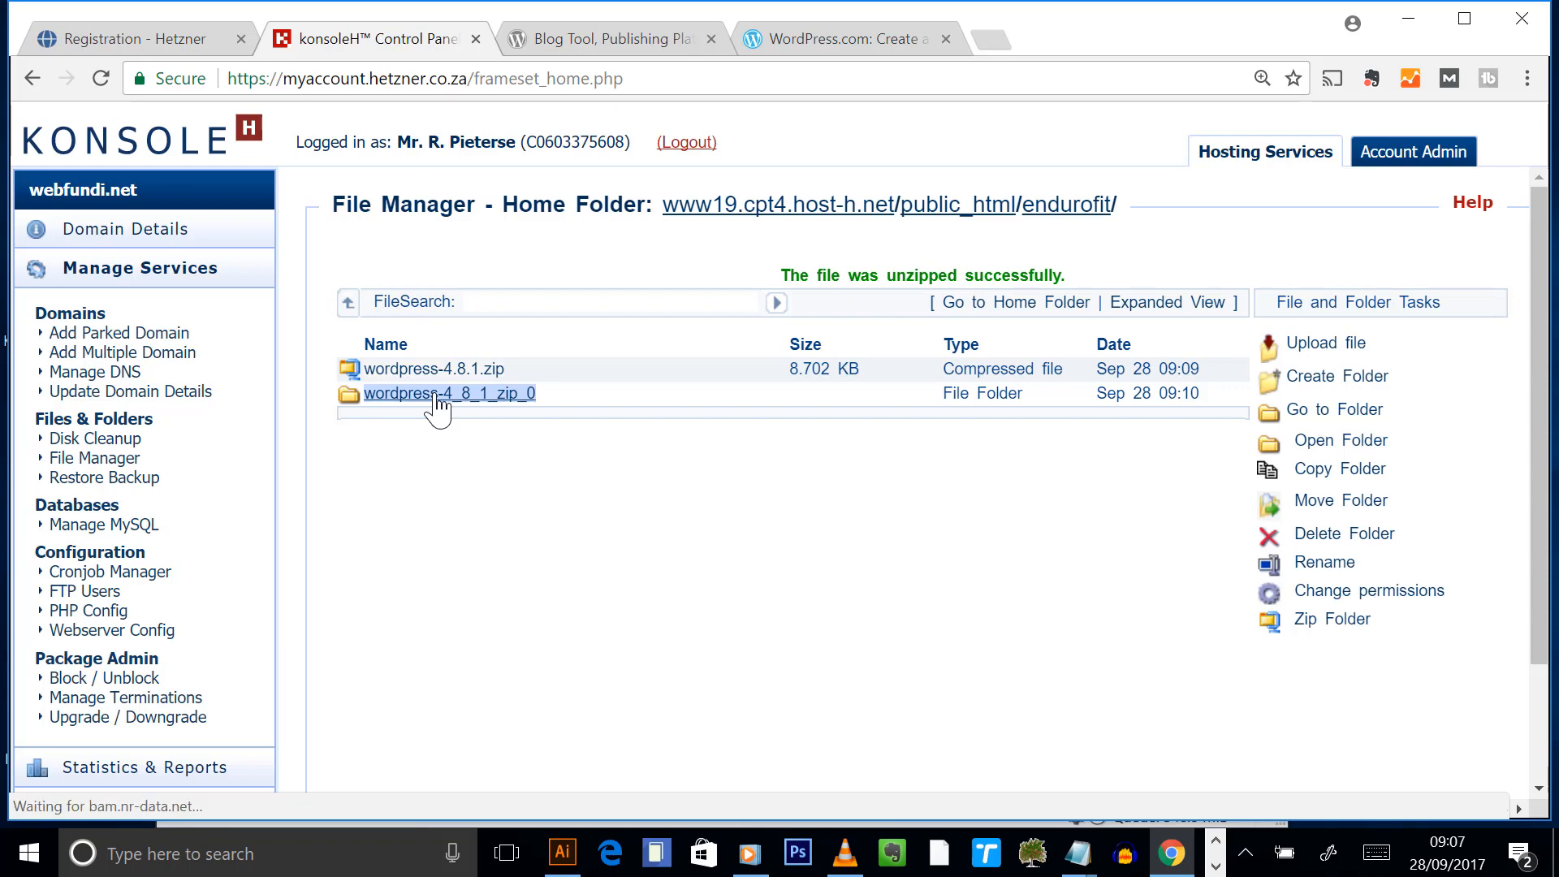
pyautogui.click(398, 333)
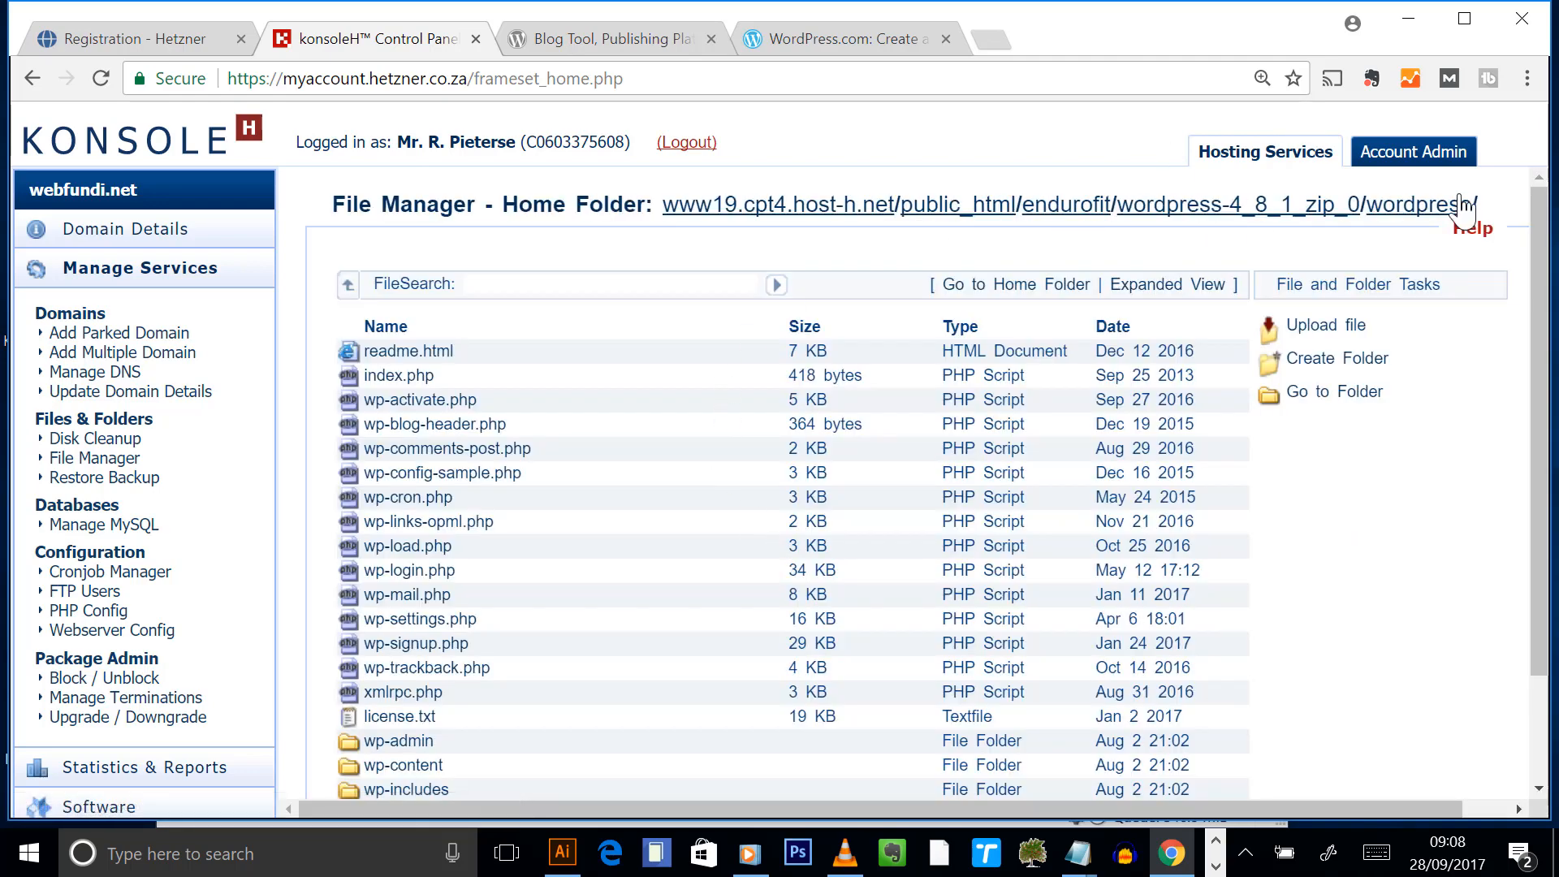
pyautogui.moveTo(1479, 207); pyautogui.dragTo(1019, 204)
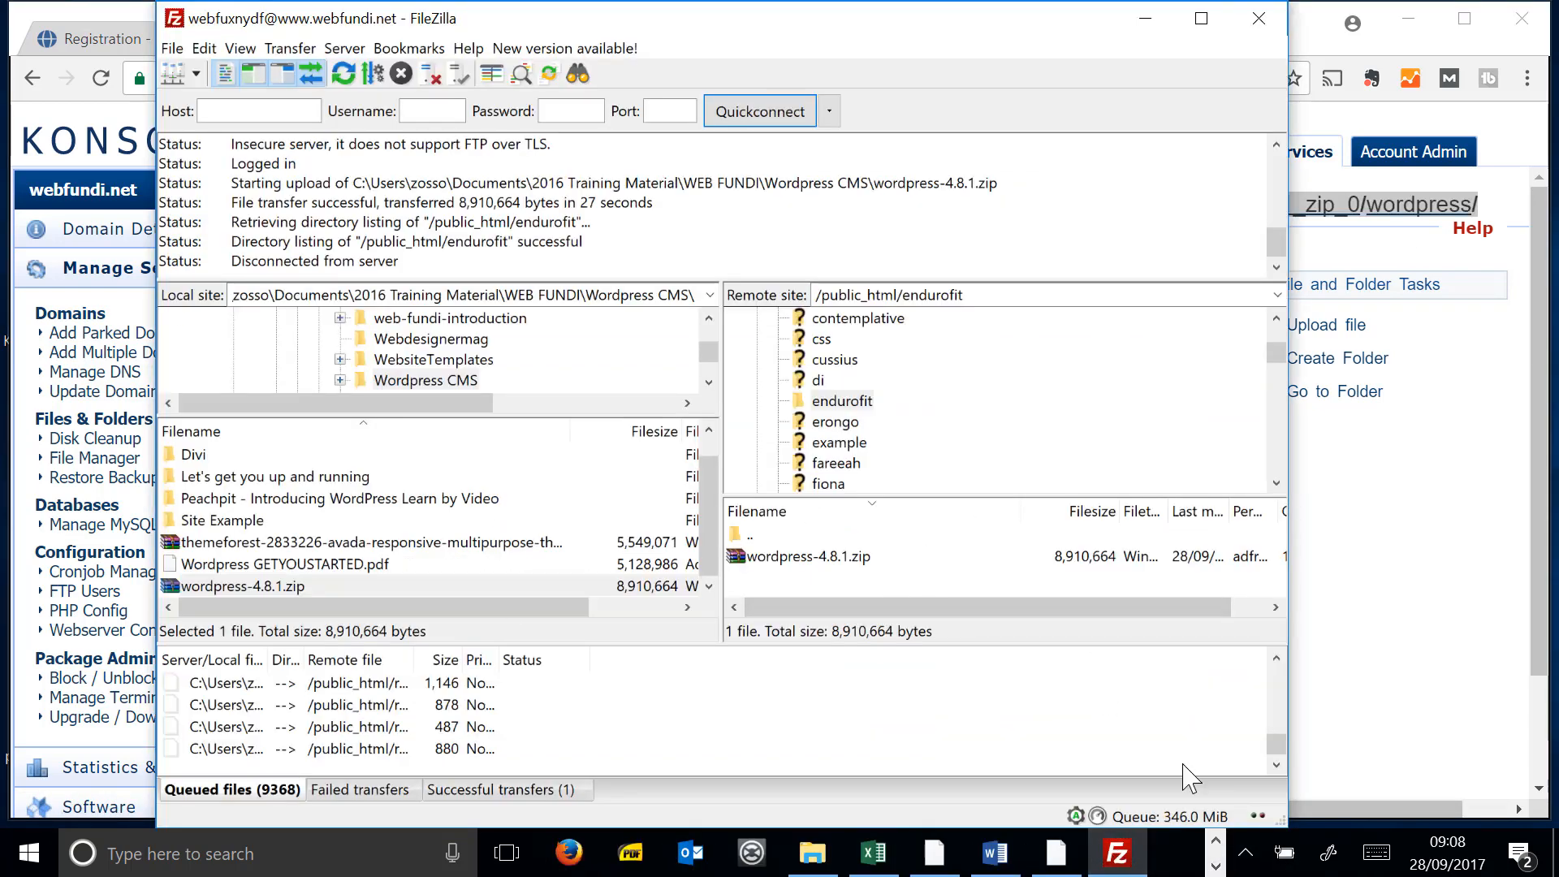
# - Move all 16 files and 3 folders from wordpress-4_8_1_zip_0/wordpress up into endurofit
pyautogui.click(355, 867)
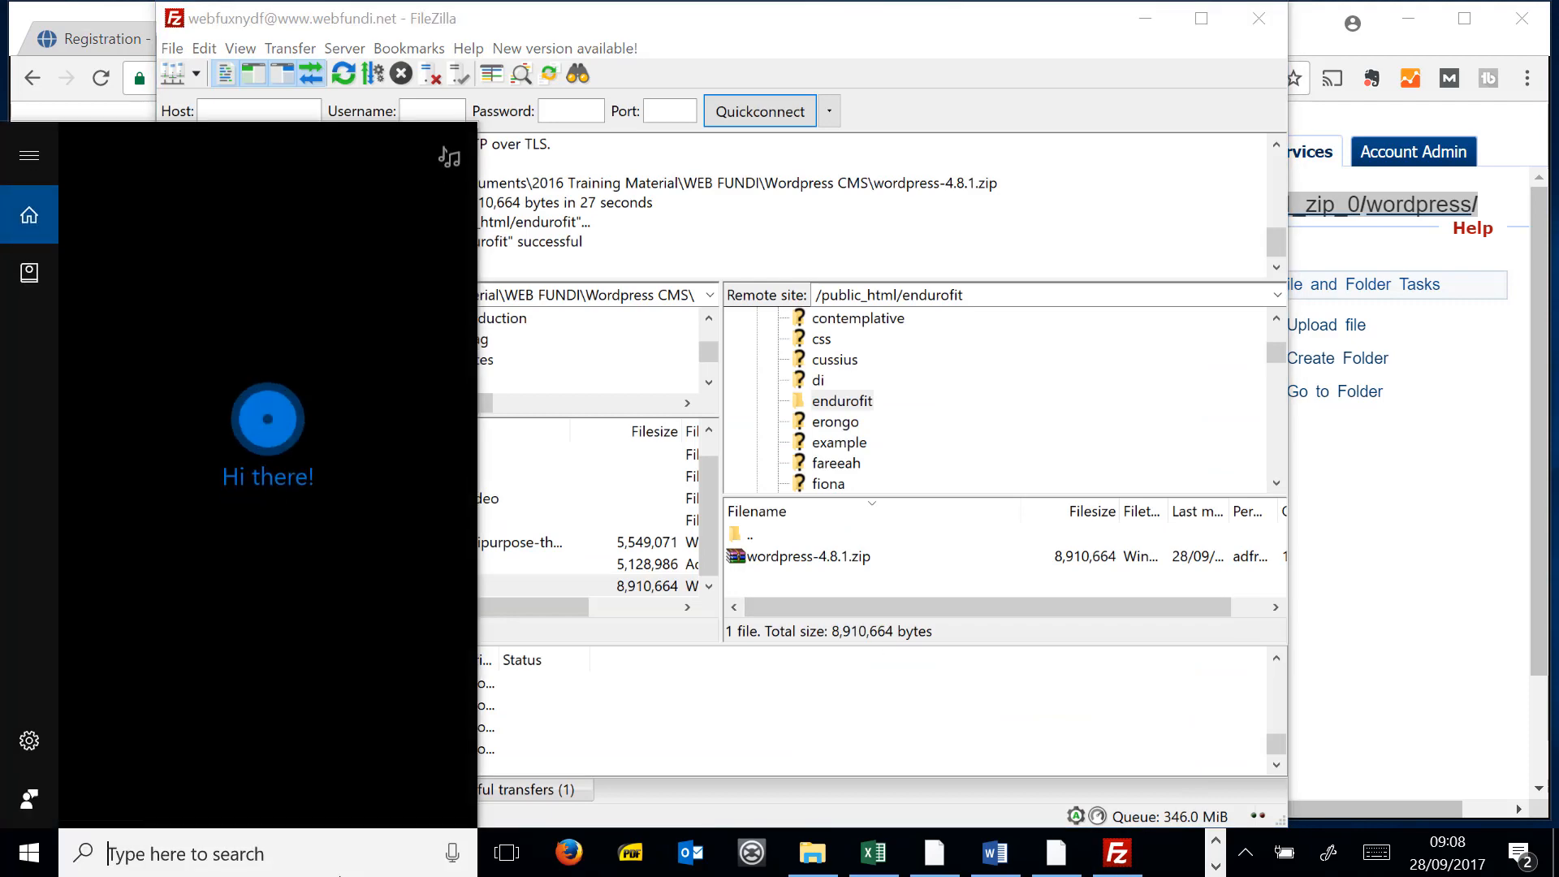
pyautogui.click(893, 598)
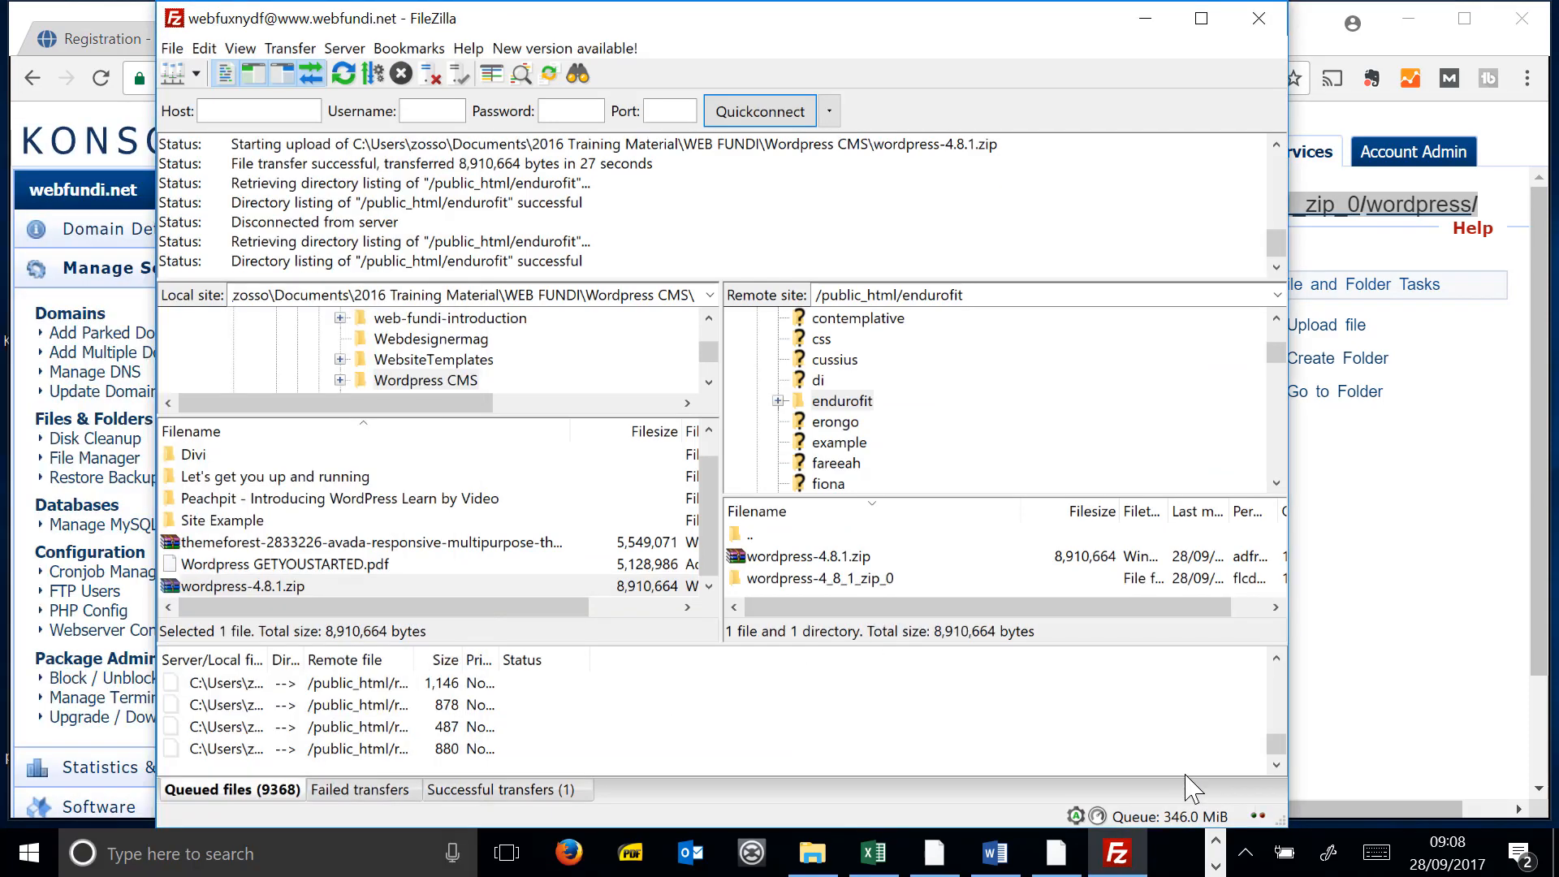
pyautogui.doubleClick(844, 578)
pyautogui.doubleClick(812, 559)
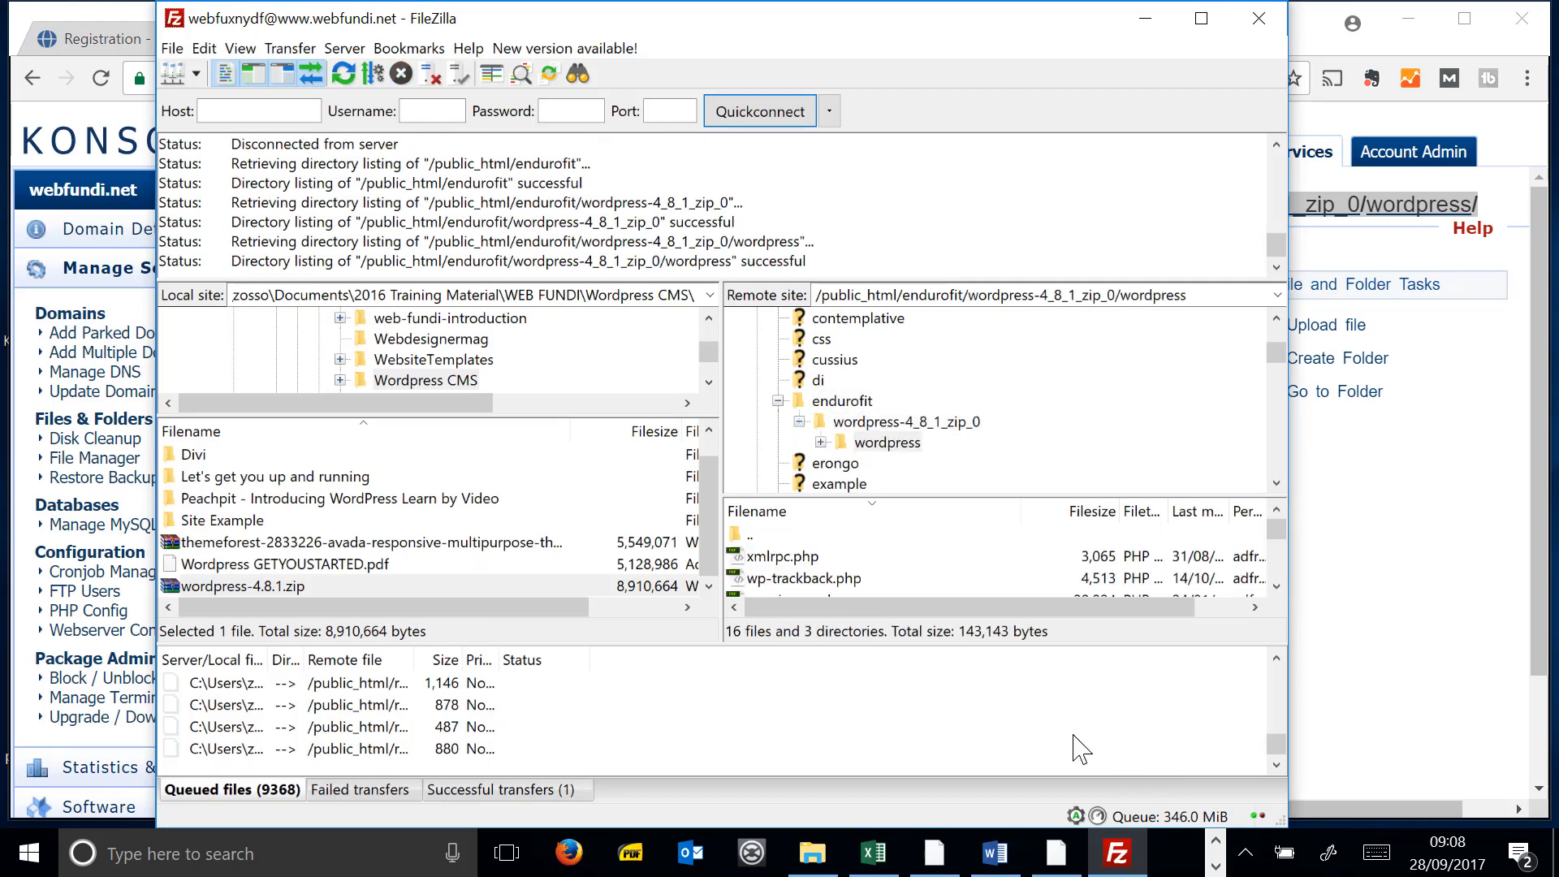
pyautogui.click(828, 559)
pyautogui.scroll(-6, 841, 583)
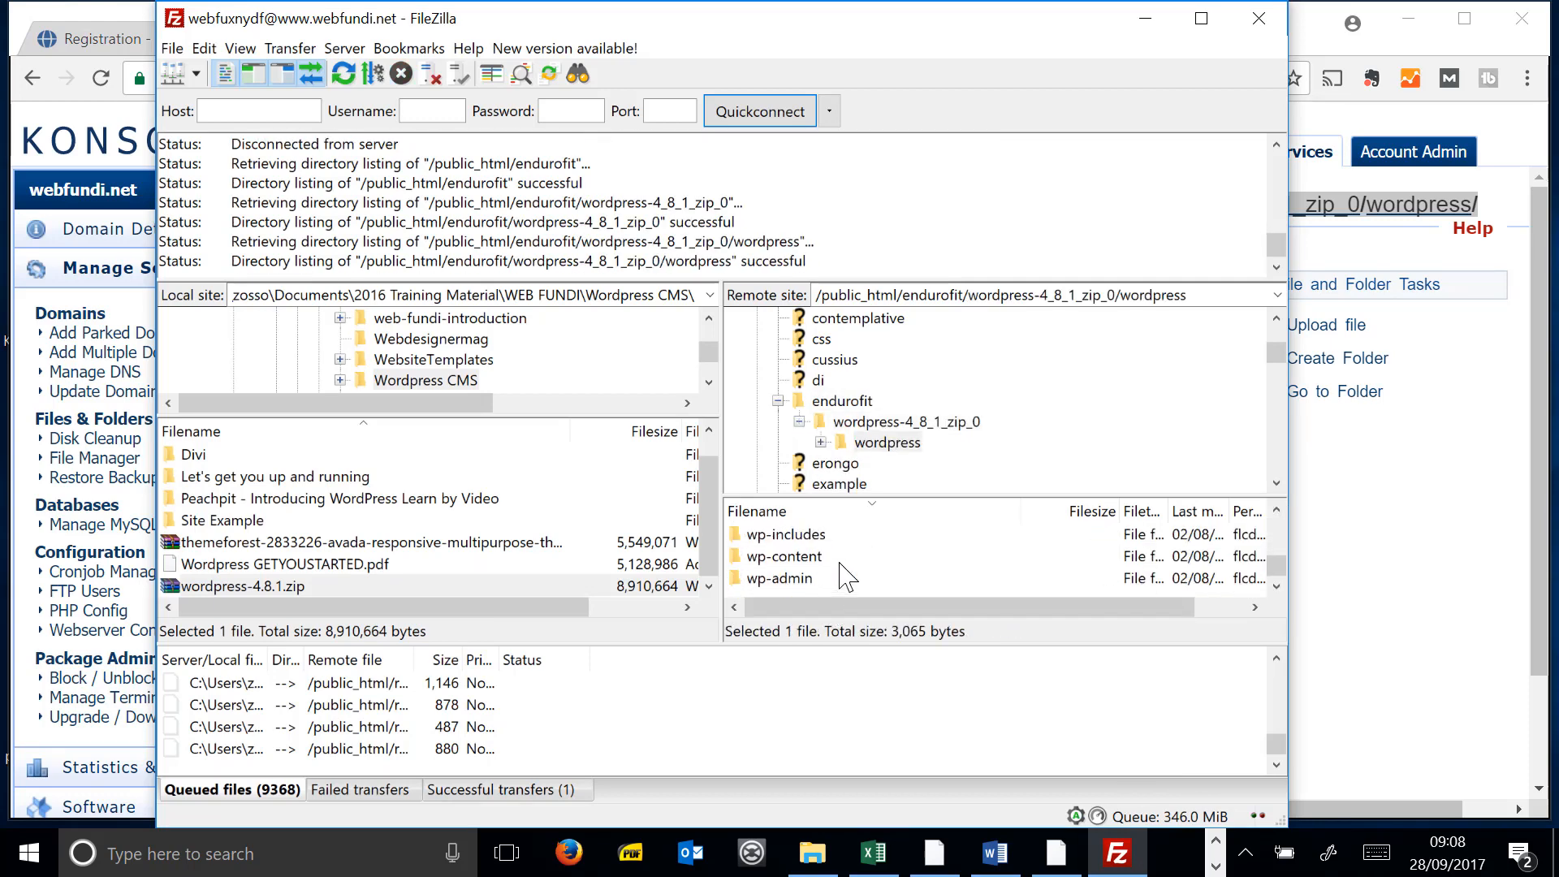
pyautogui.keyDown('shift'); pyautogui.click(808, 578); pyautogui.keyUp('shift')
pyautogui.scroll(6, 822, 578)
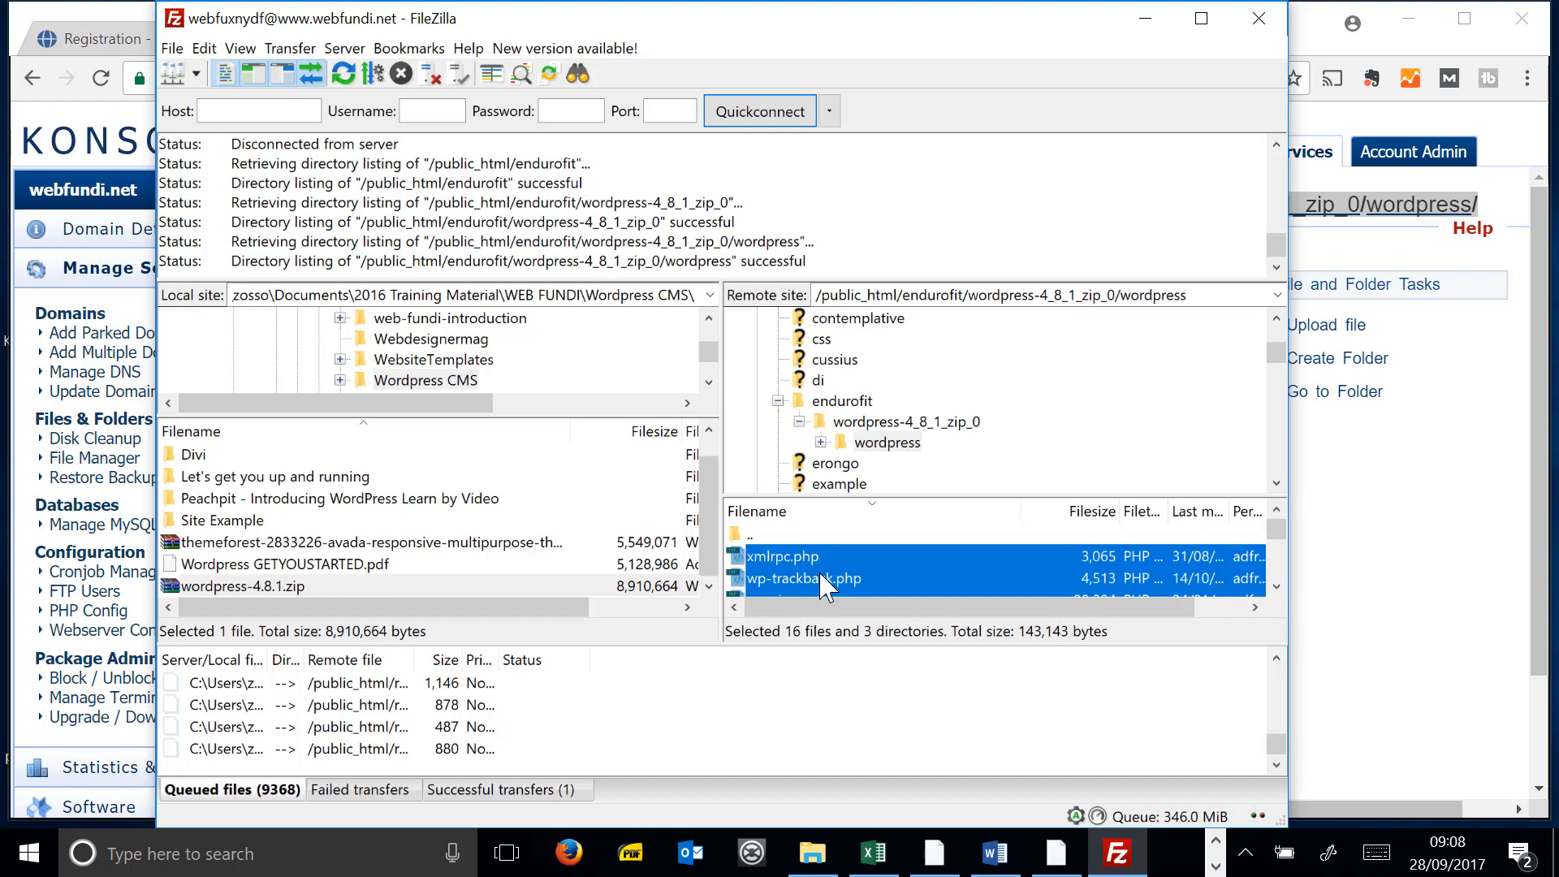
pyautogui.moveTo(820, 578); pyautogui.dragTo(847, 410)
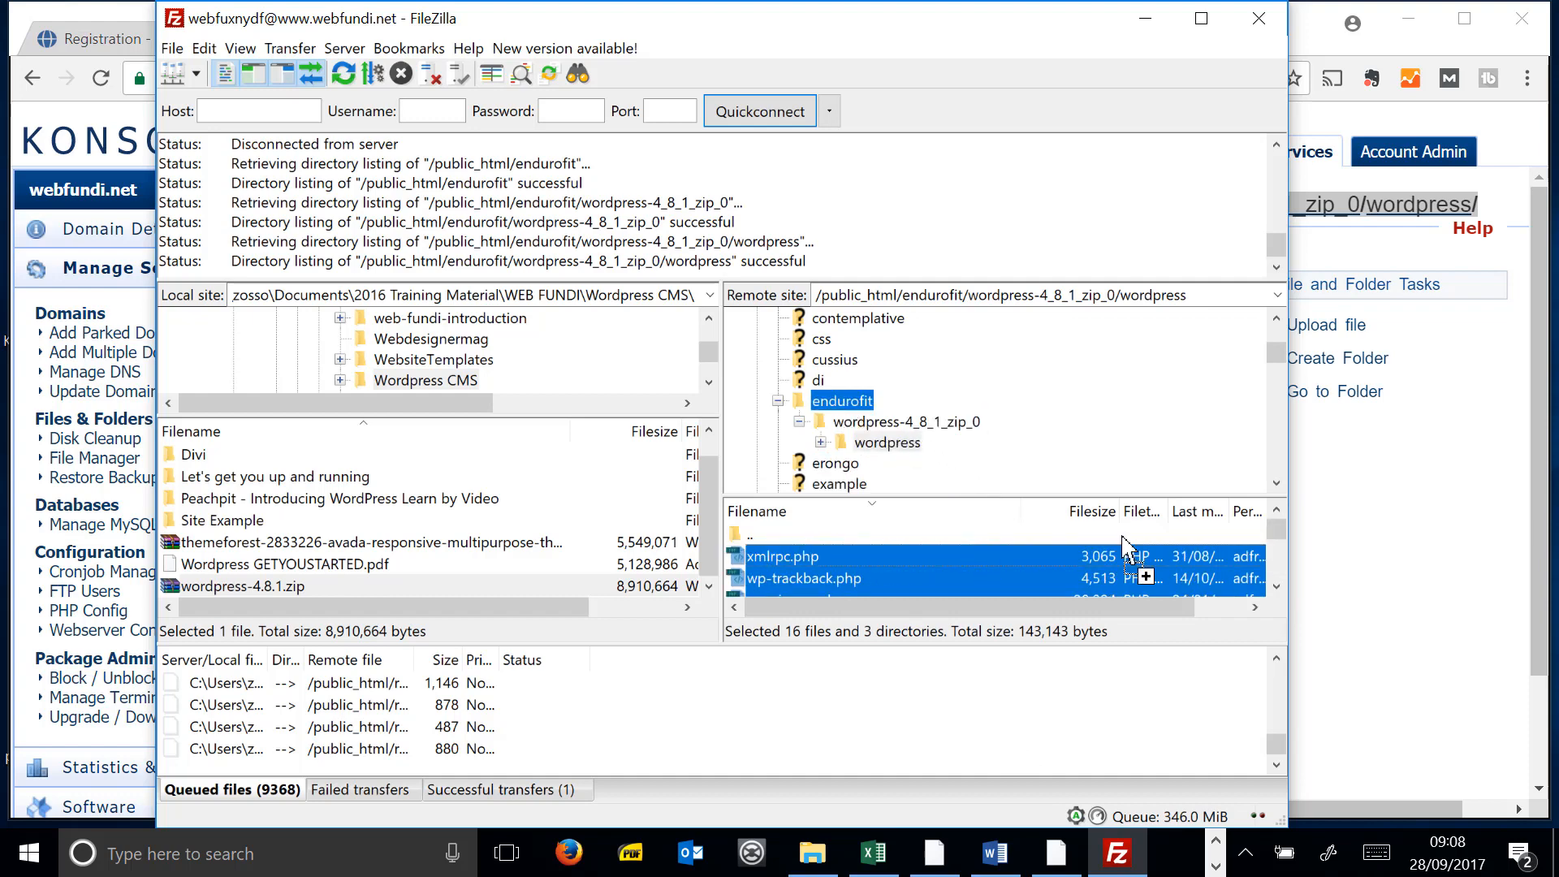
# - Check that the wordpress folder is now empty and delete it
pyautogui.click(882, 421)
pyautogui.click(885, 442)
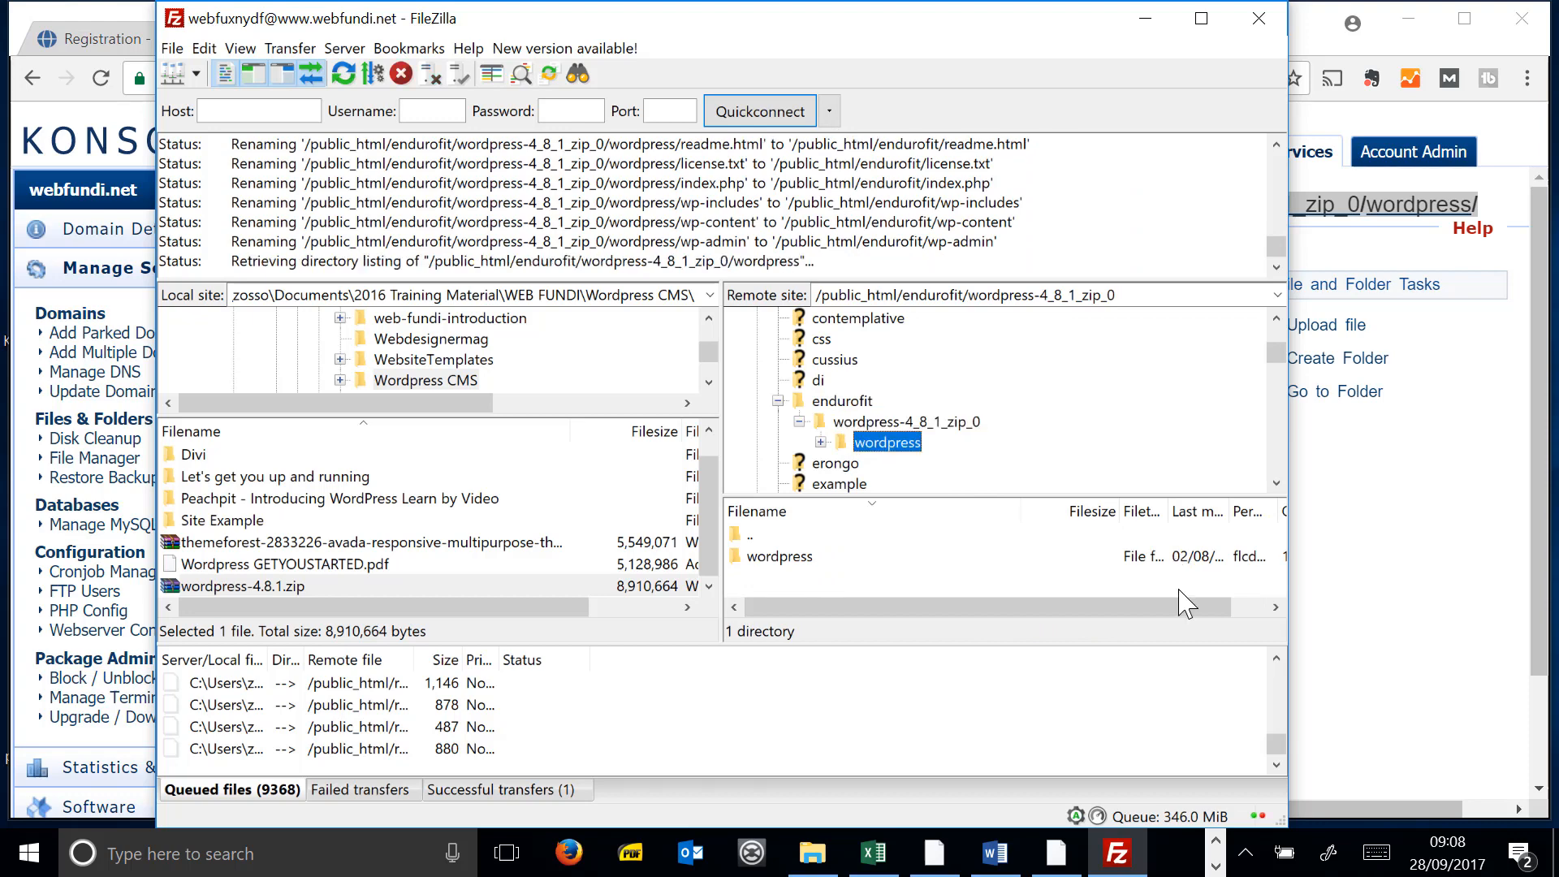
pyautogui.click(915, 421)
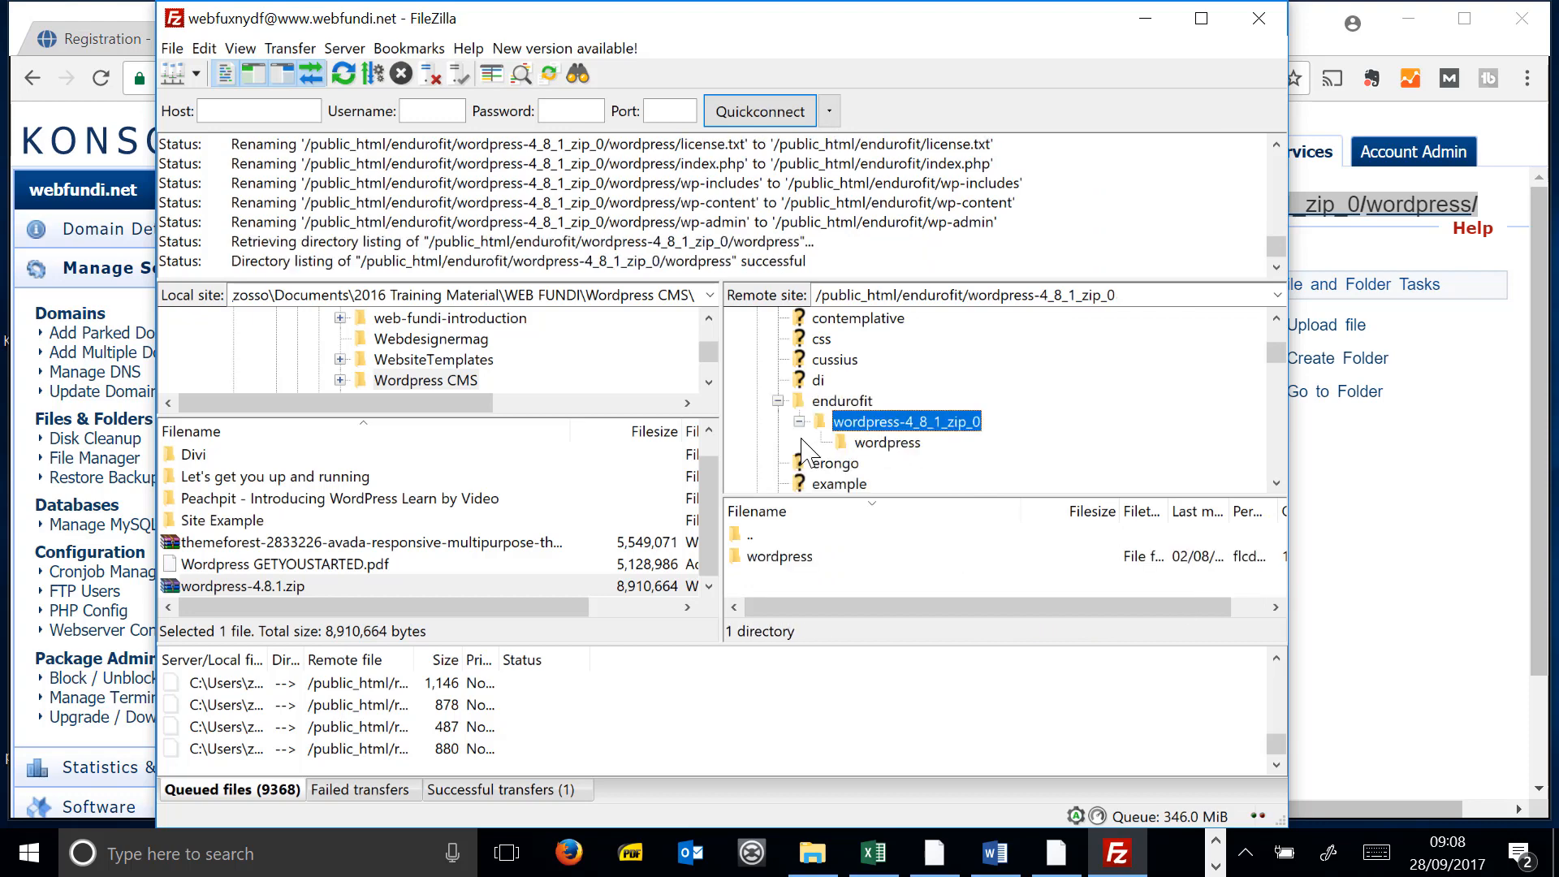
pyautogui.click(916, 443)
pyautogui.press('Delete')
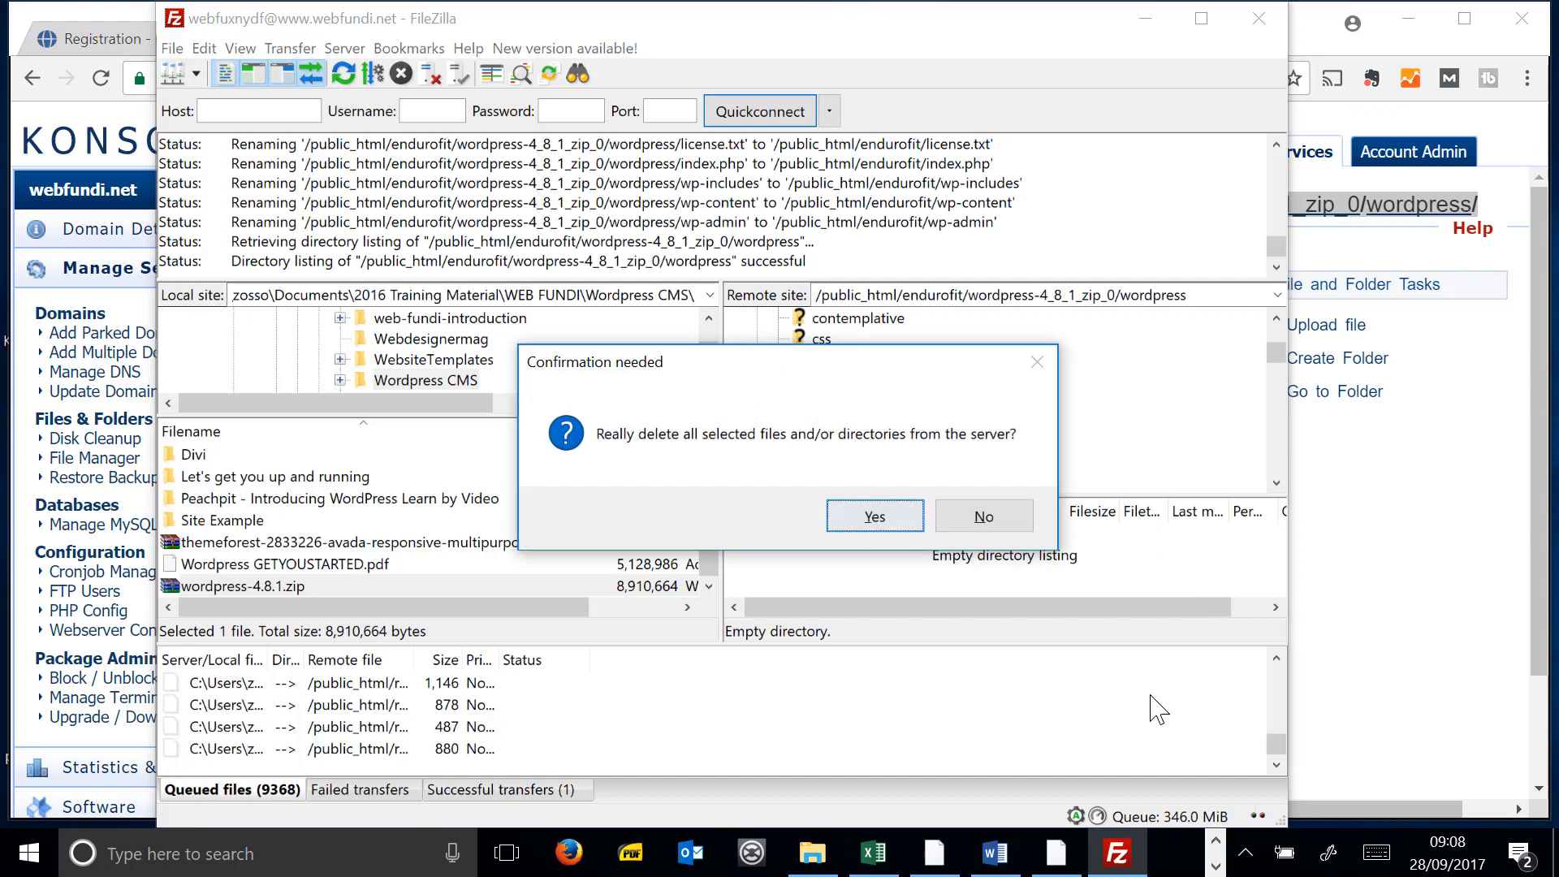
# - Delete the empty wordpress folder and the leftover wordpress-4_8_1_zip_0 folder
pyautogui.click(870, 515)
pyautogui.press('Delete')
pyautogui.click(869, 515)
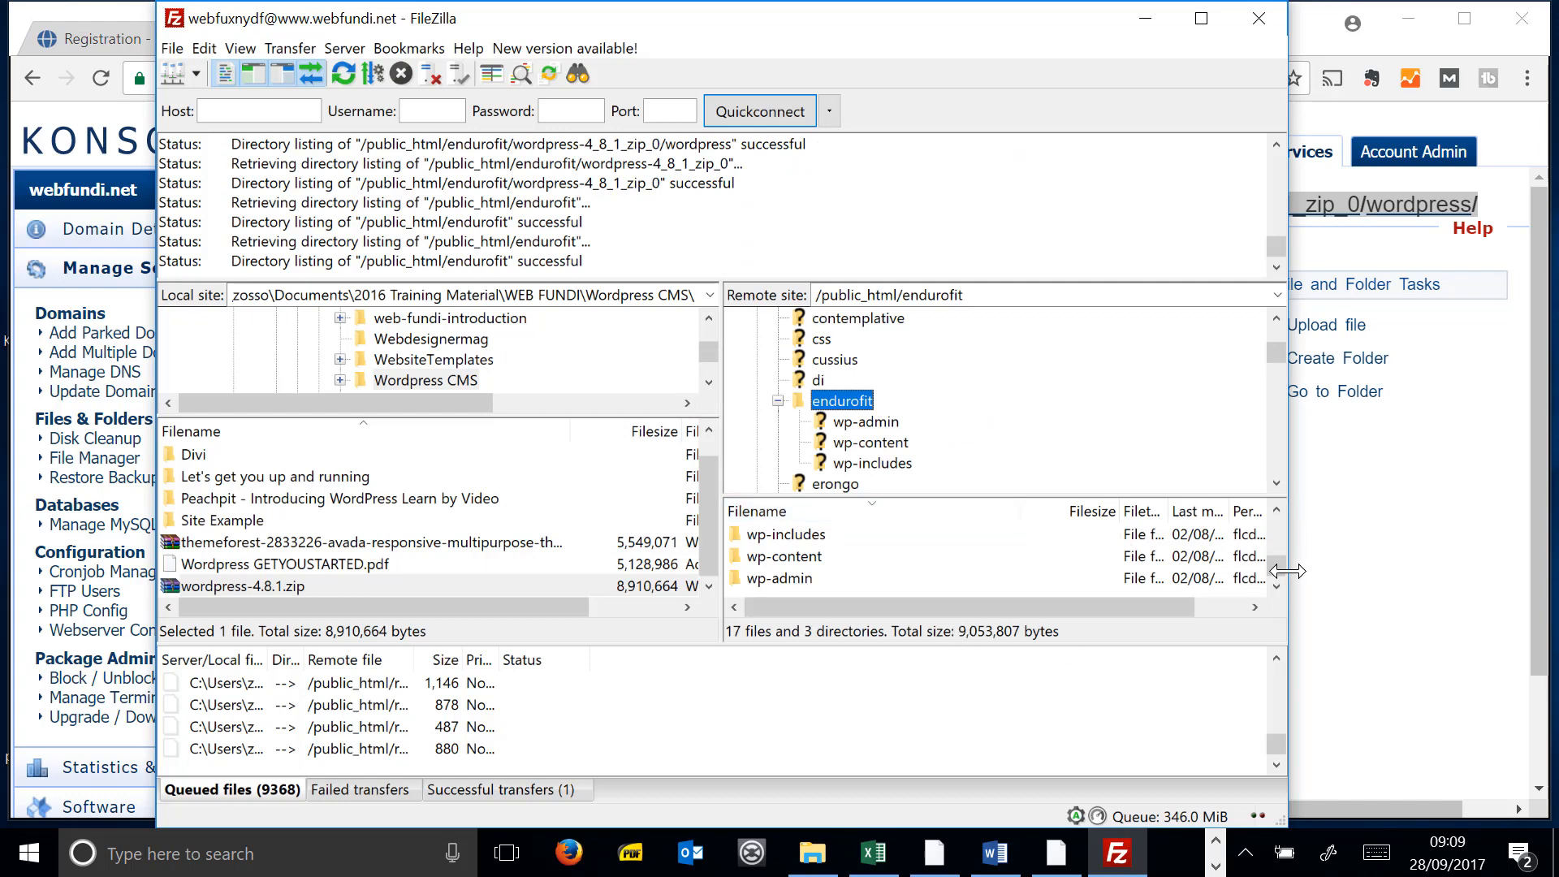
# - Enlarge the endurofit listing to check the WordPress files, then return to konsoleH
pyautogui.moveTo(1277, 567); pyautogui.dragTo(1299, 541)
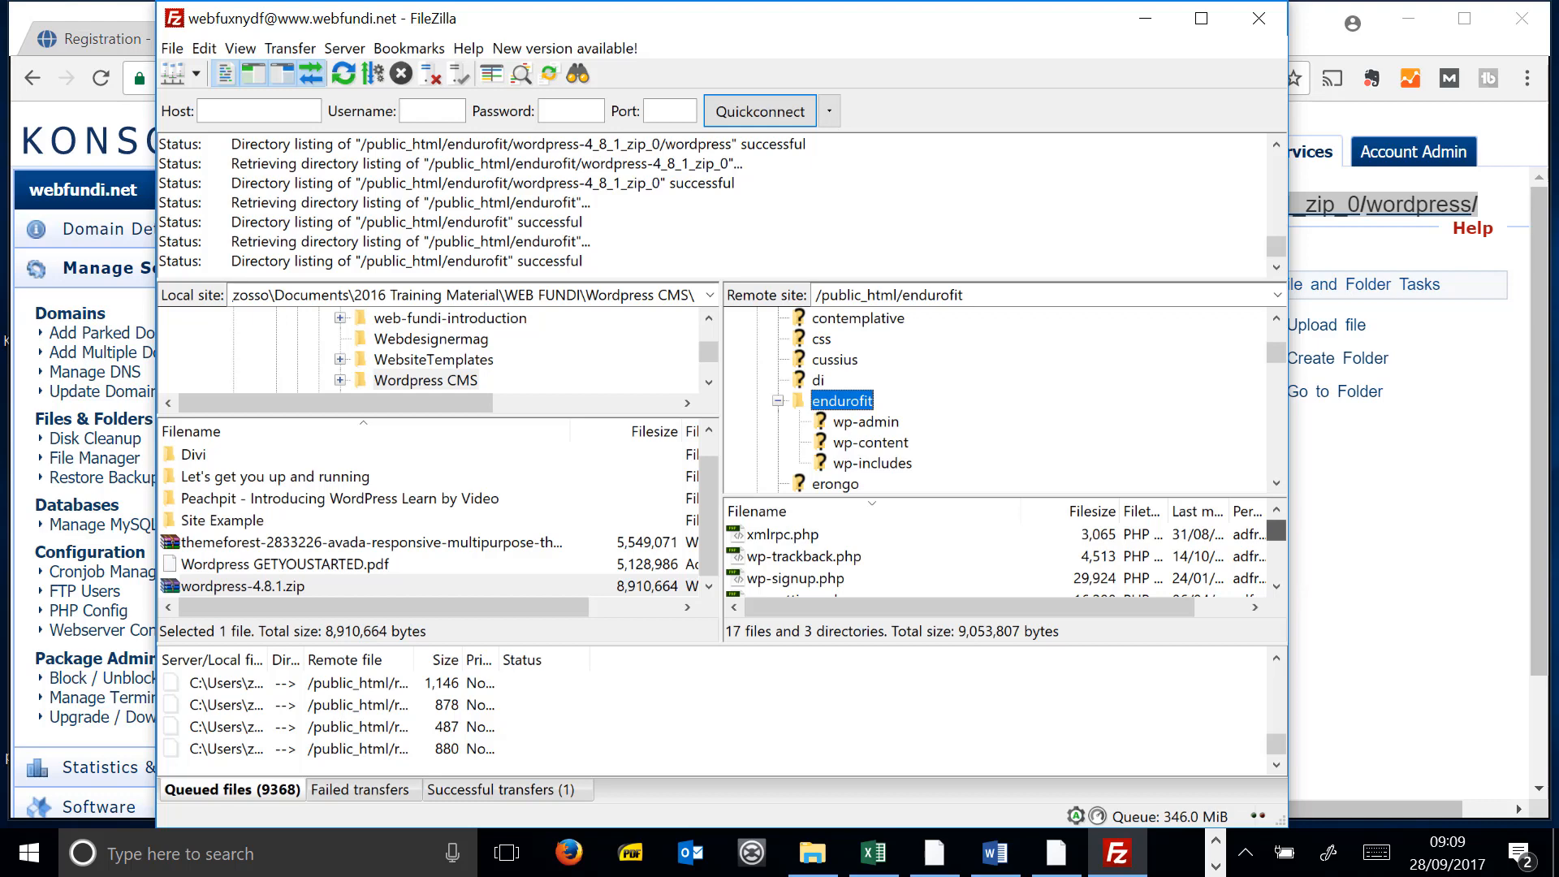
pyautogui.scroll(-4, 1279, 574)
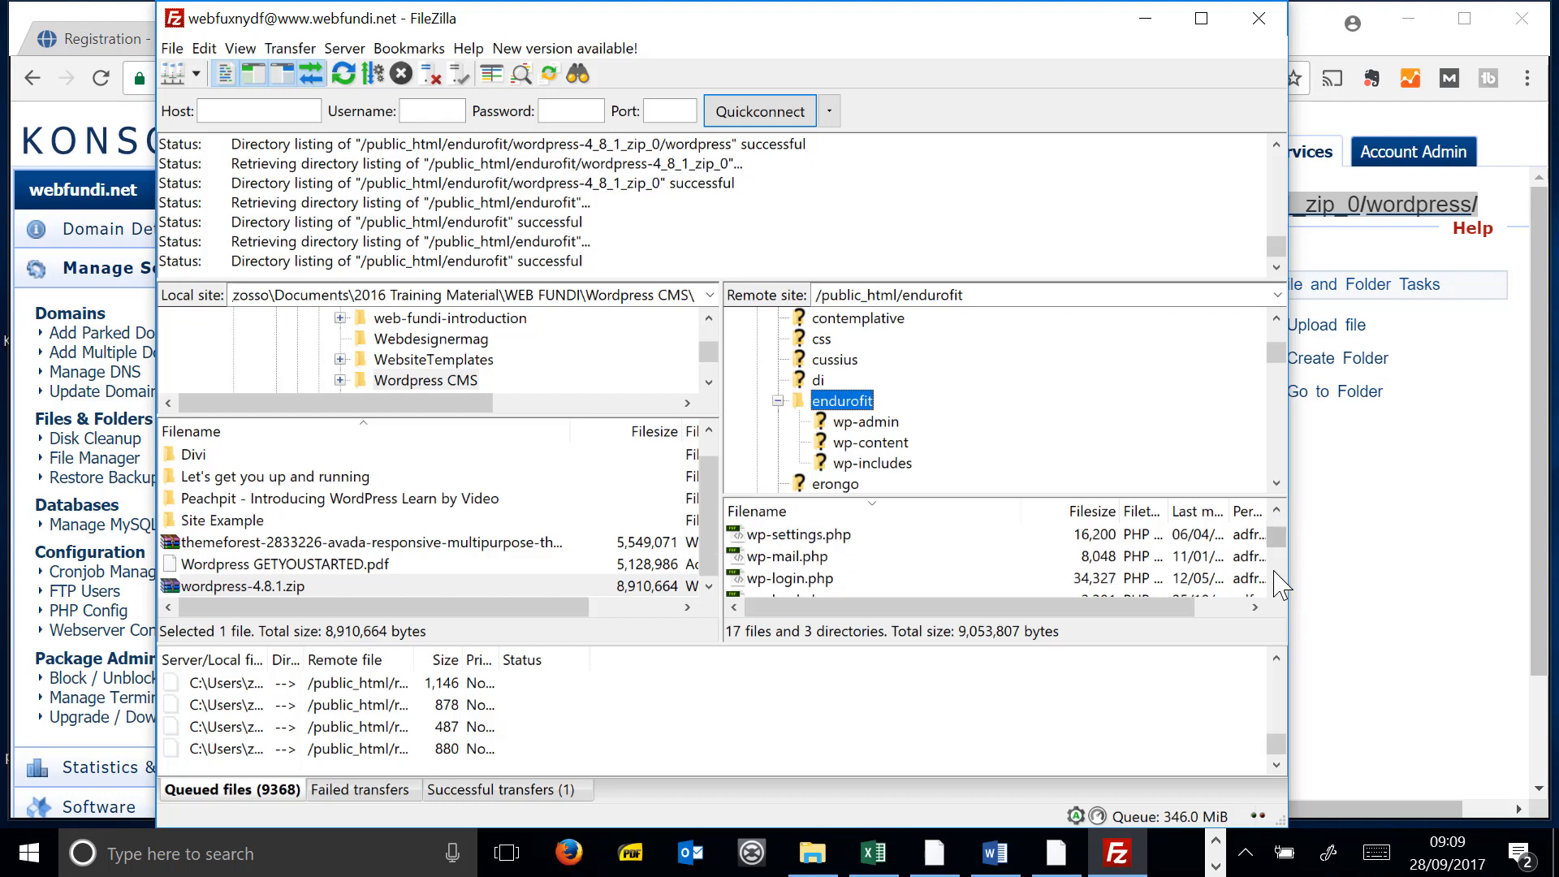
pyautogui.moveTo(1272, 554)
pyautogui.mouseDown()
pyautogui.moveTo(1272, 568)
pyautogui.moveTo(1280, 555)
pyautogui.mouseUp()
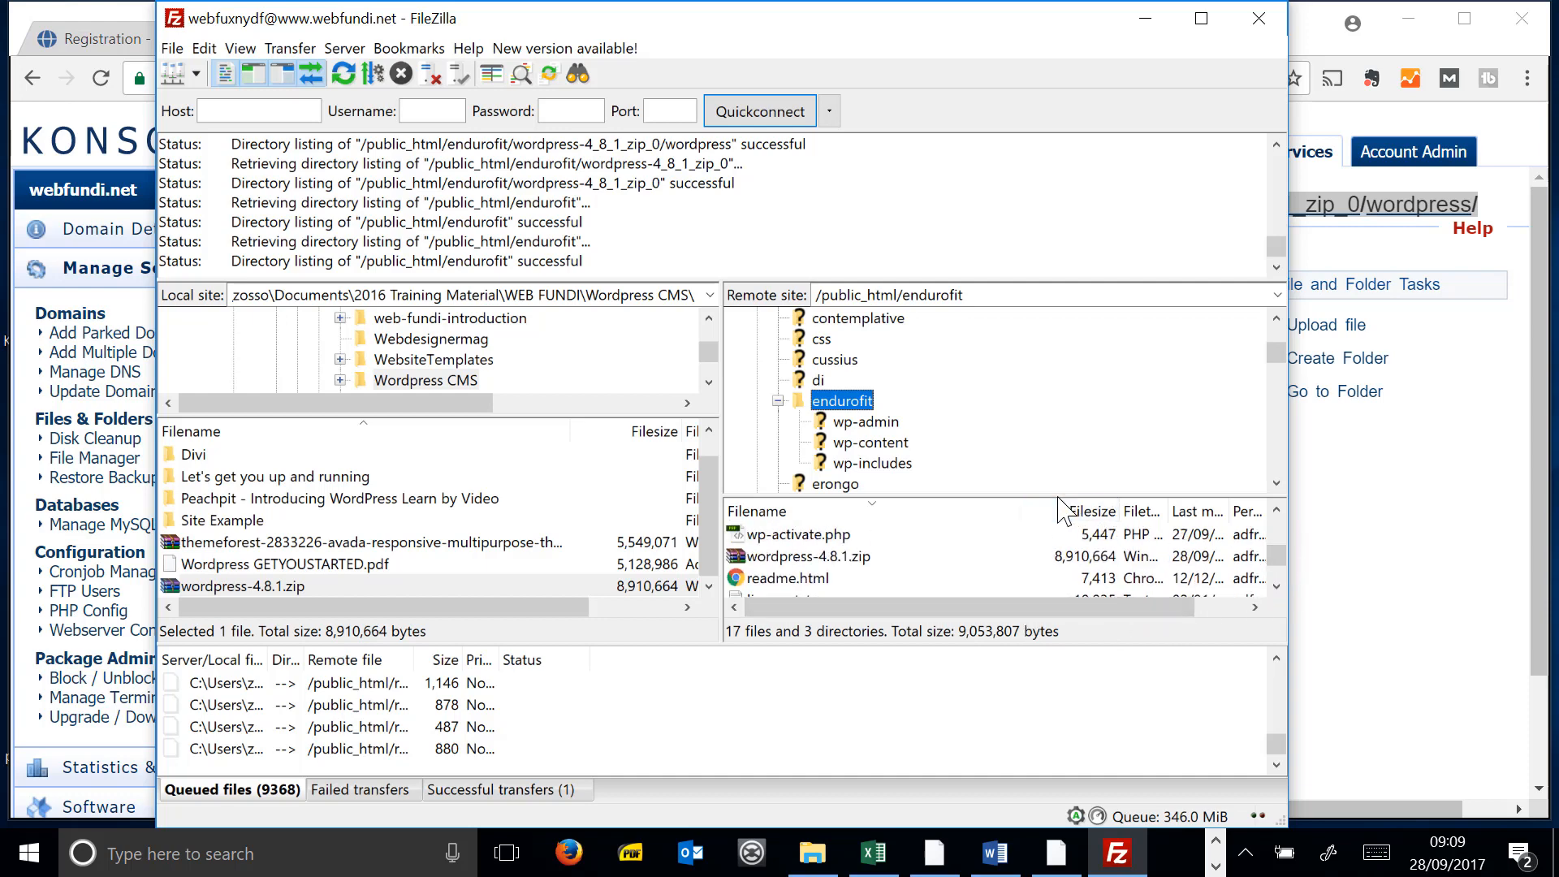
pyautogui.moveTo(1056, 497); pyautogui.dragTo(1088, 359)
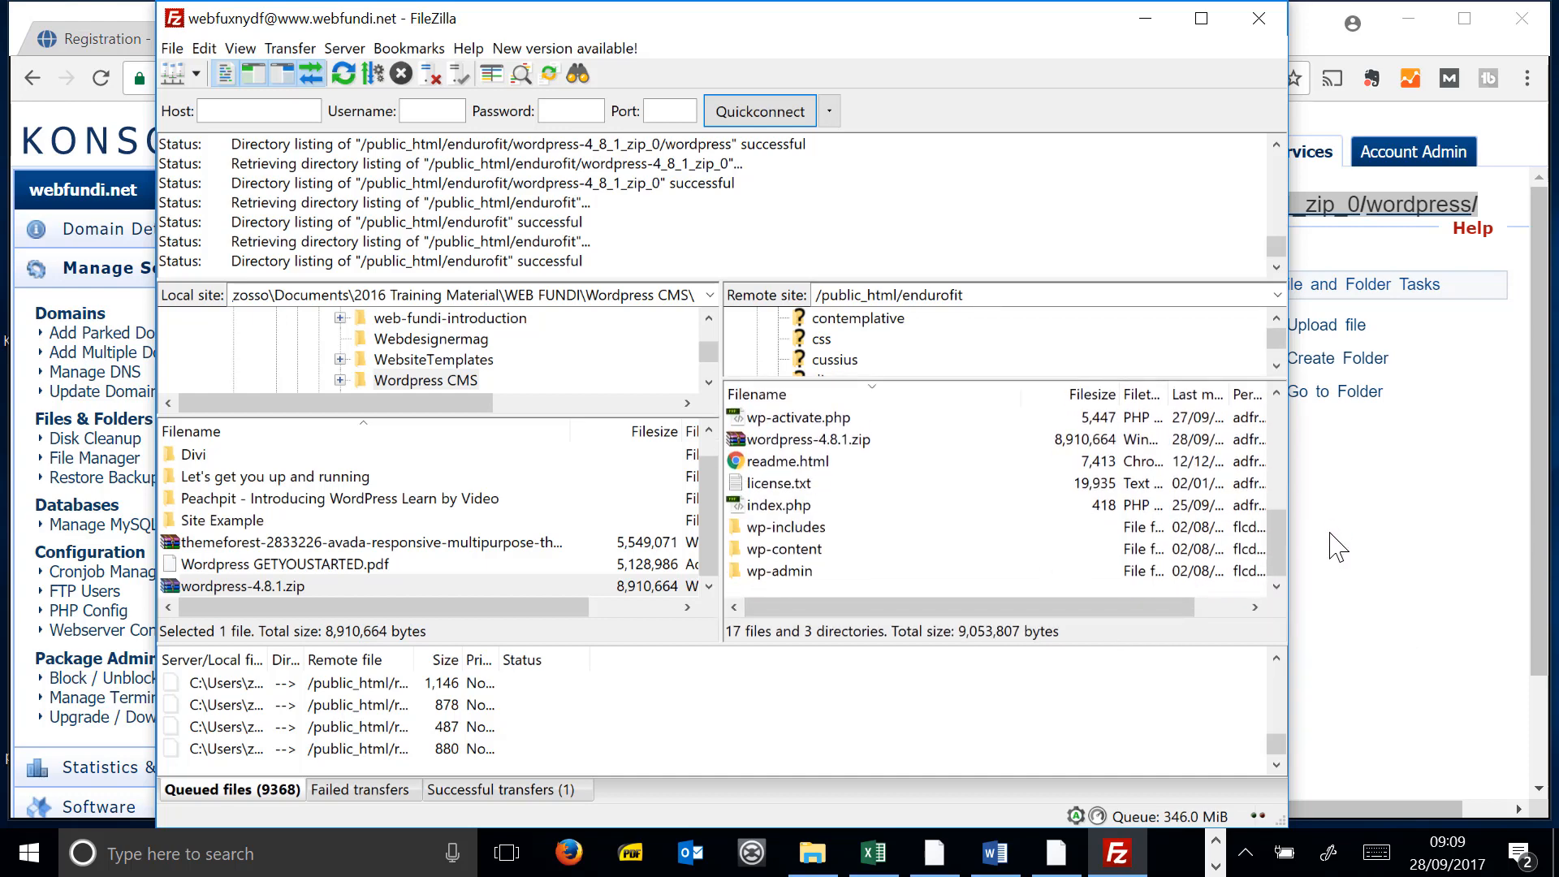
pyautogui.moveTo(1273, 554)
pyautogui.mouseDown()
pyautogui.moveTo(1303, 422)
pyautogui.moveTo(1291, 568)
pyautogui.mouseUp()
pyautogui.click(777, 504)
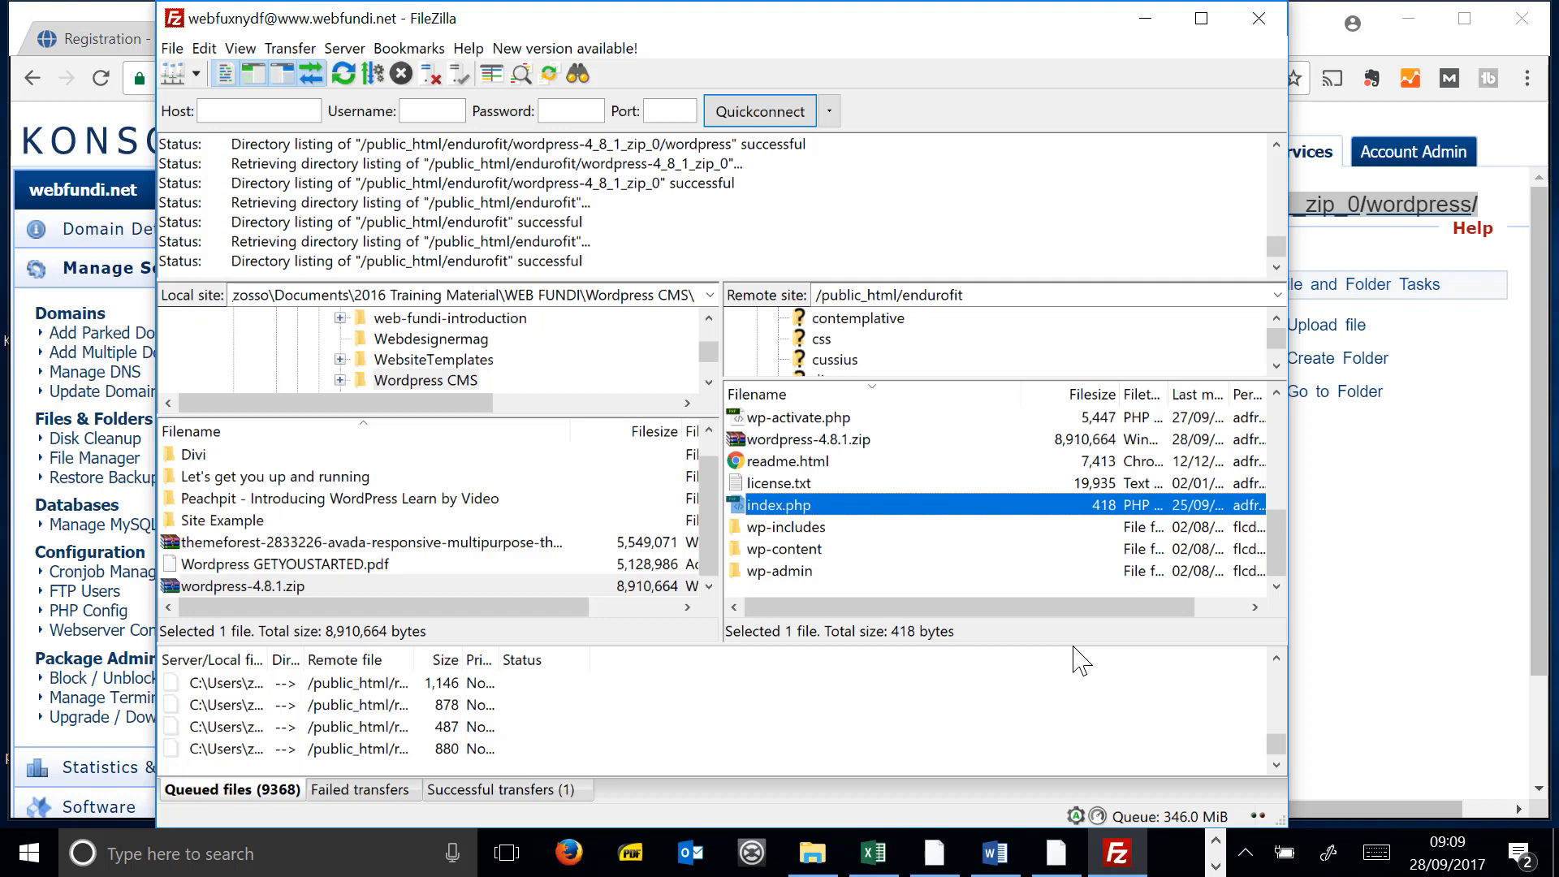
pyautogui.click(1520, 669)
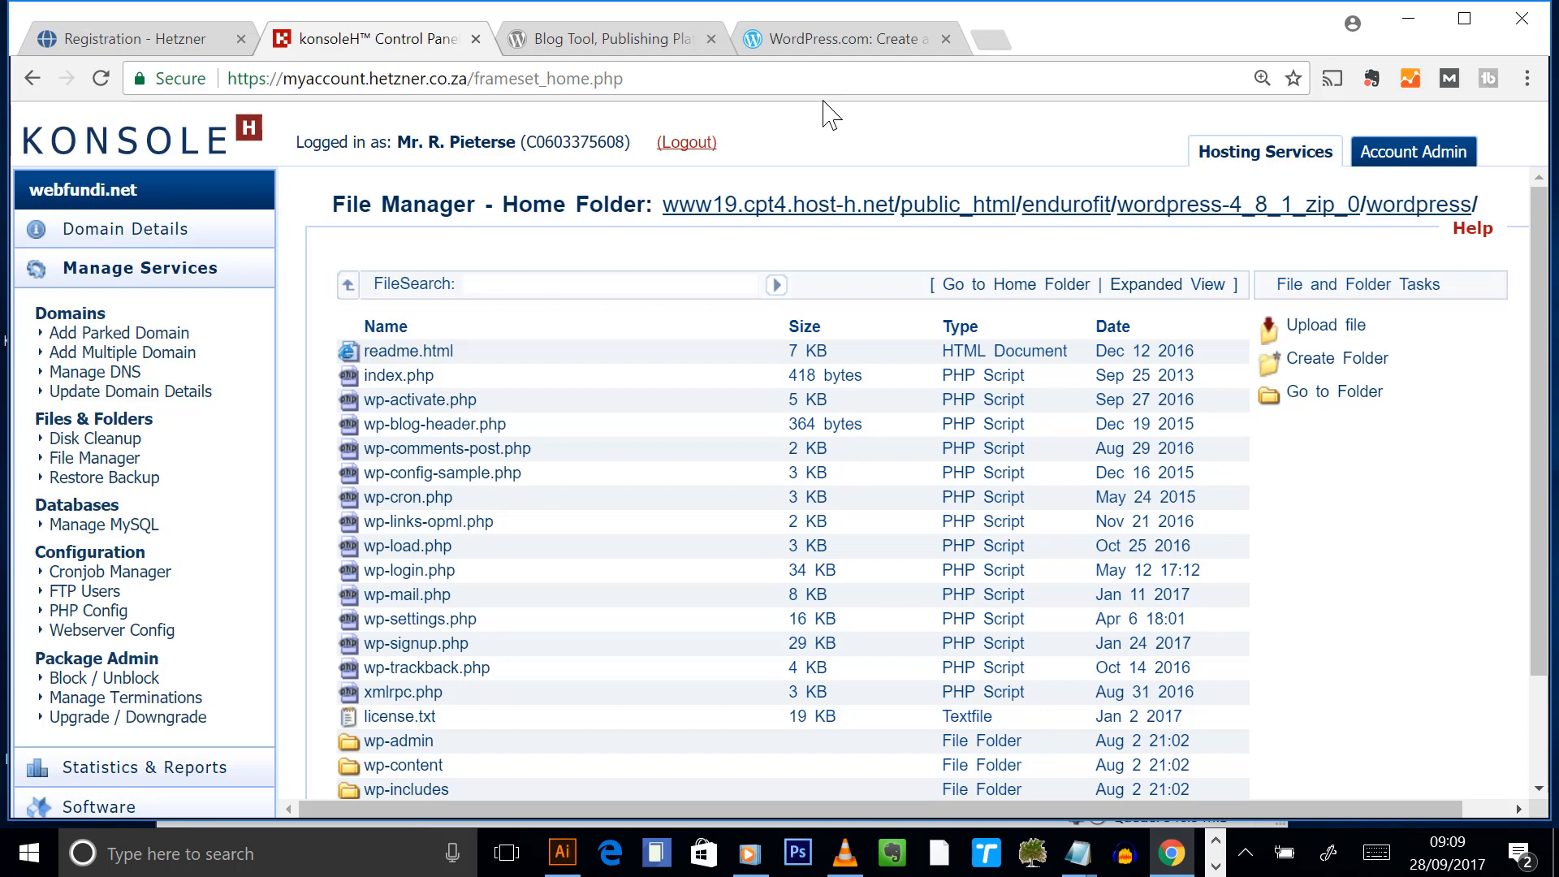
# - Launch Word 2013 from the Start menu search
pyautogui.click(16, 865)
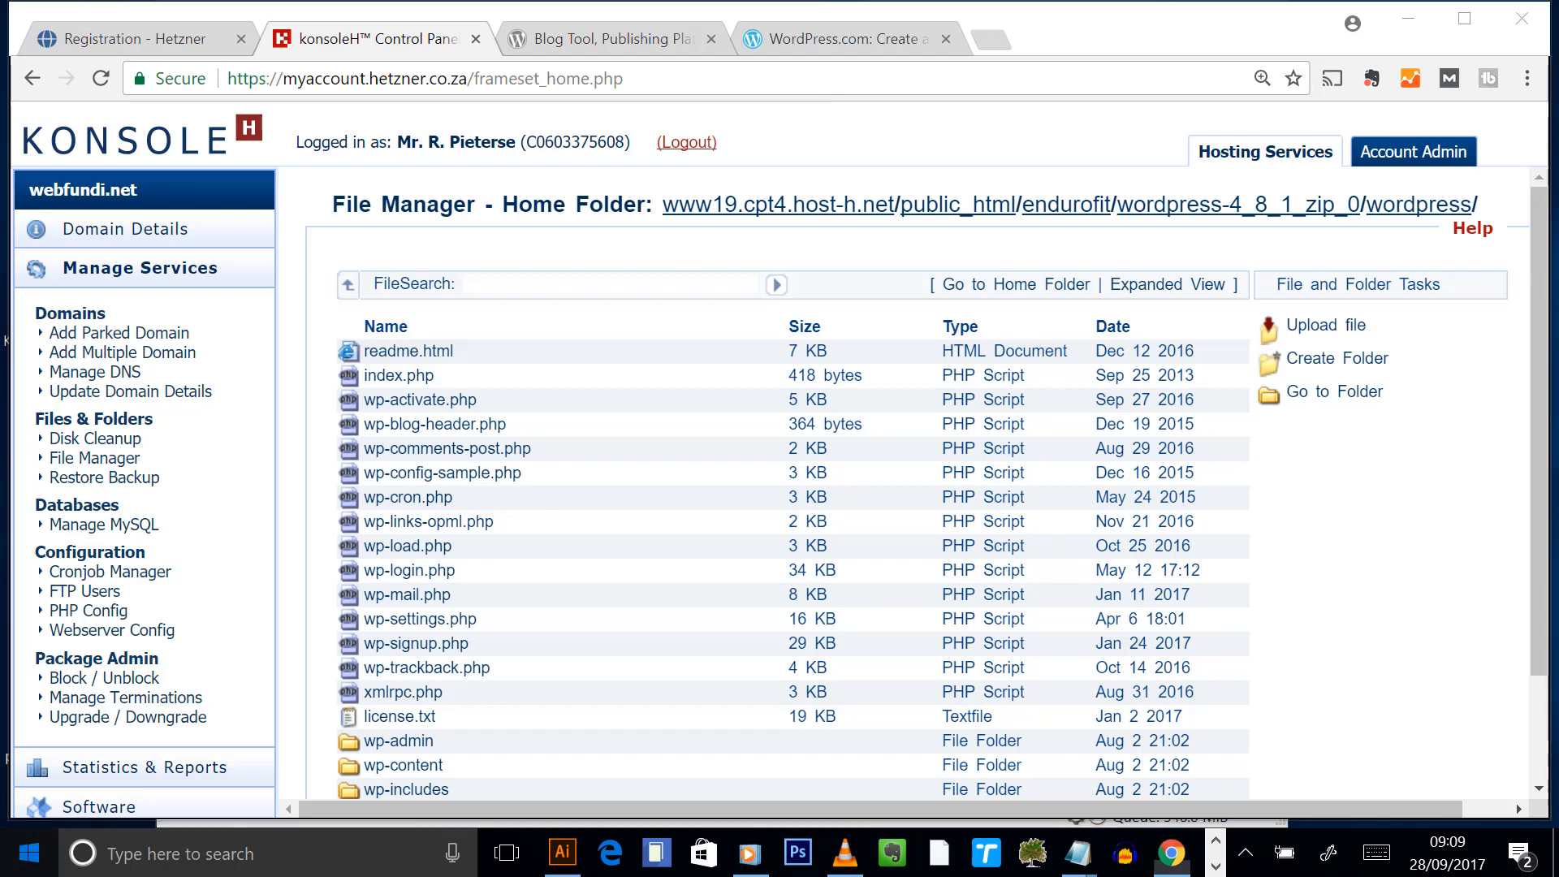
pyautogui.write('word')
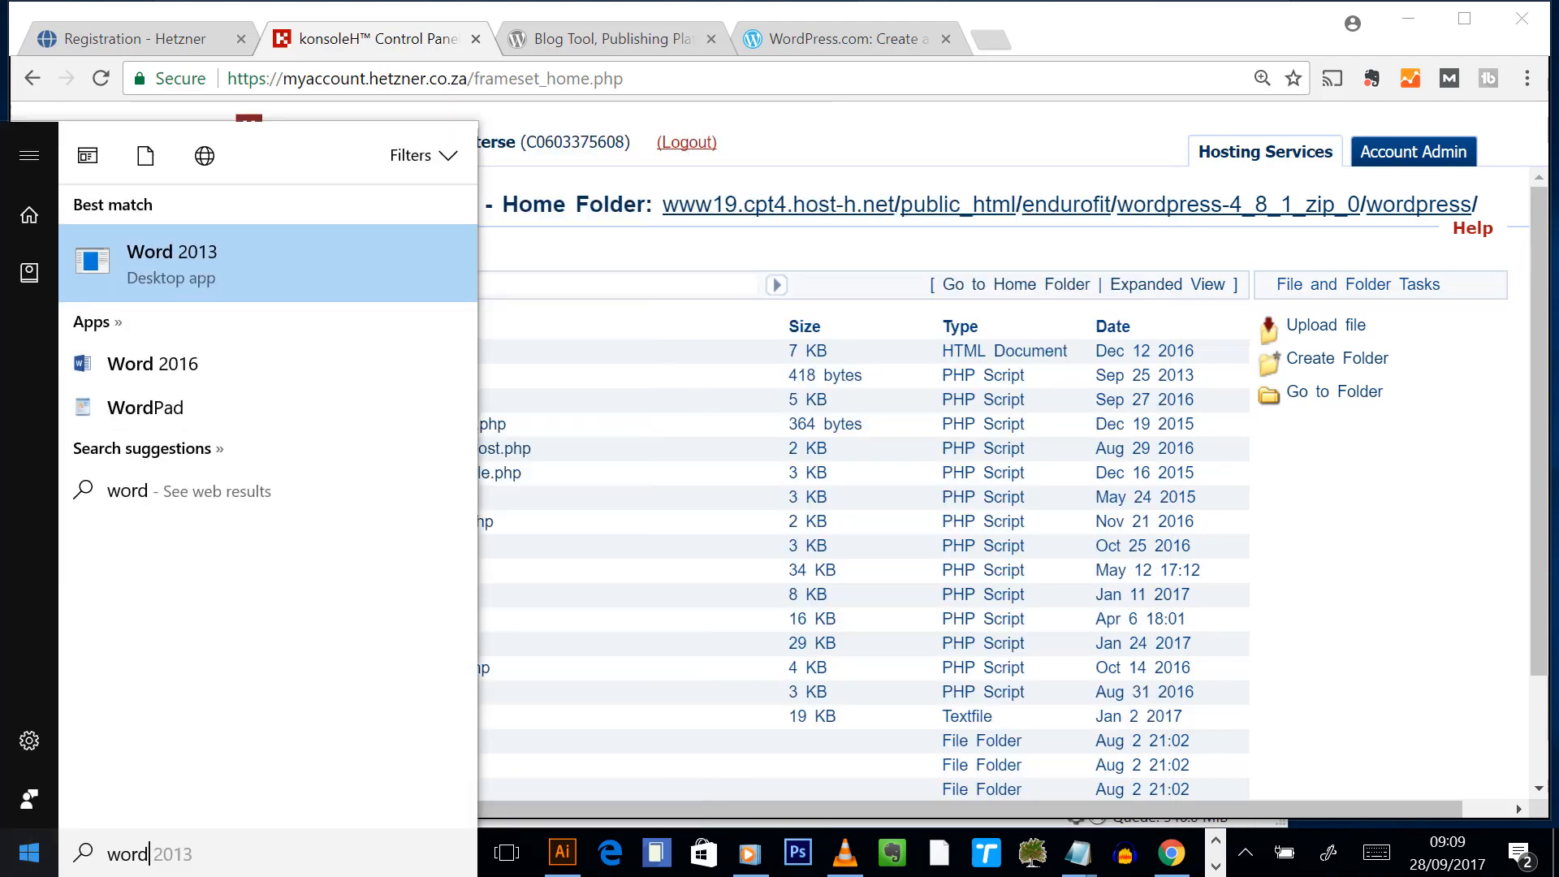
pyautogui.click(198, 251)
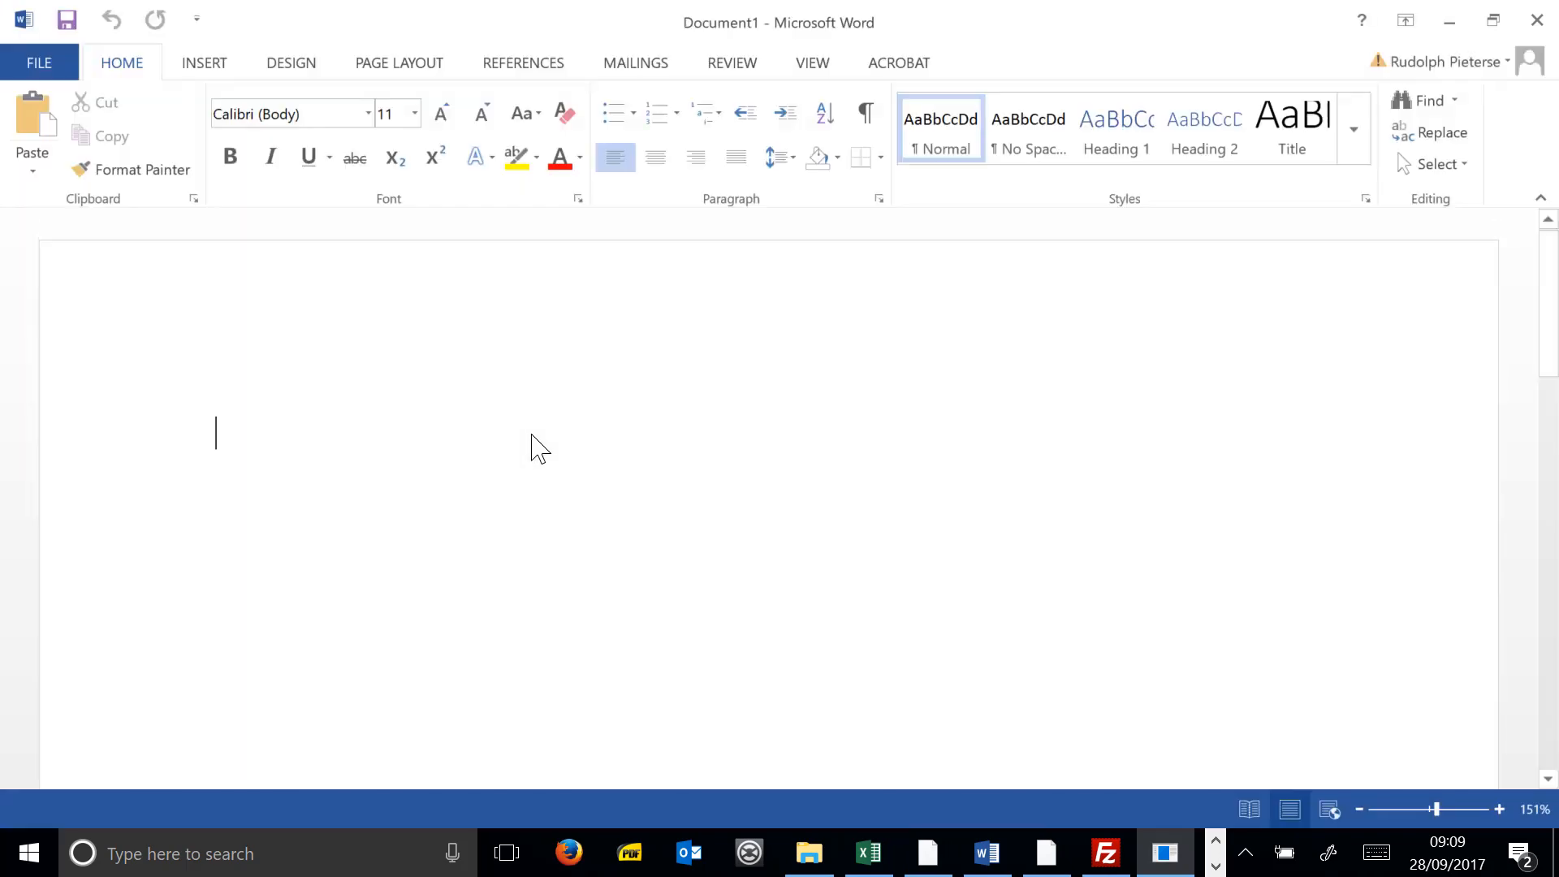
# - List three numbered items: register with Hetzner, check the domain, order Basic hosting at R99 a month
pyautogui.write('1. ')
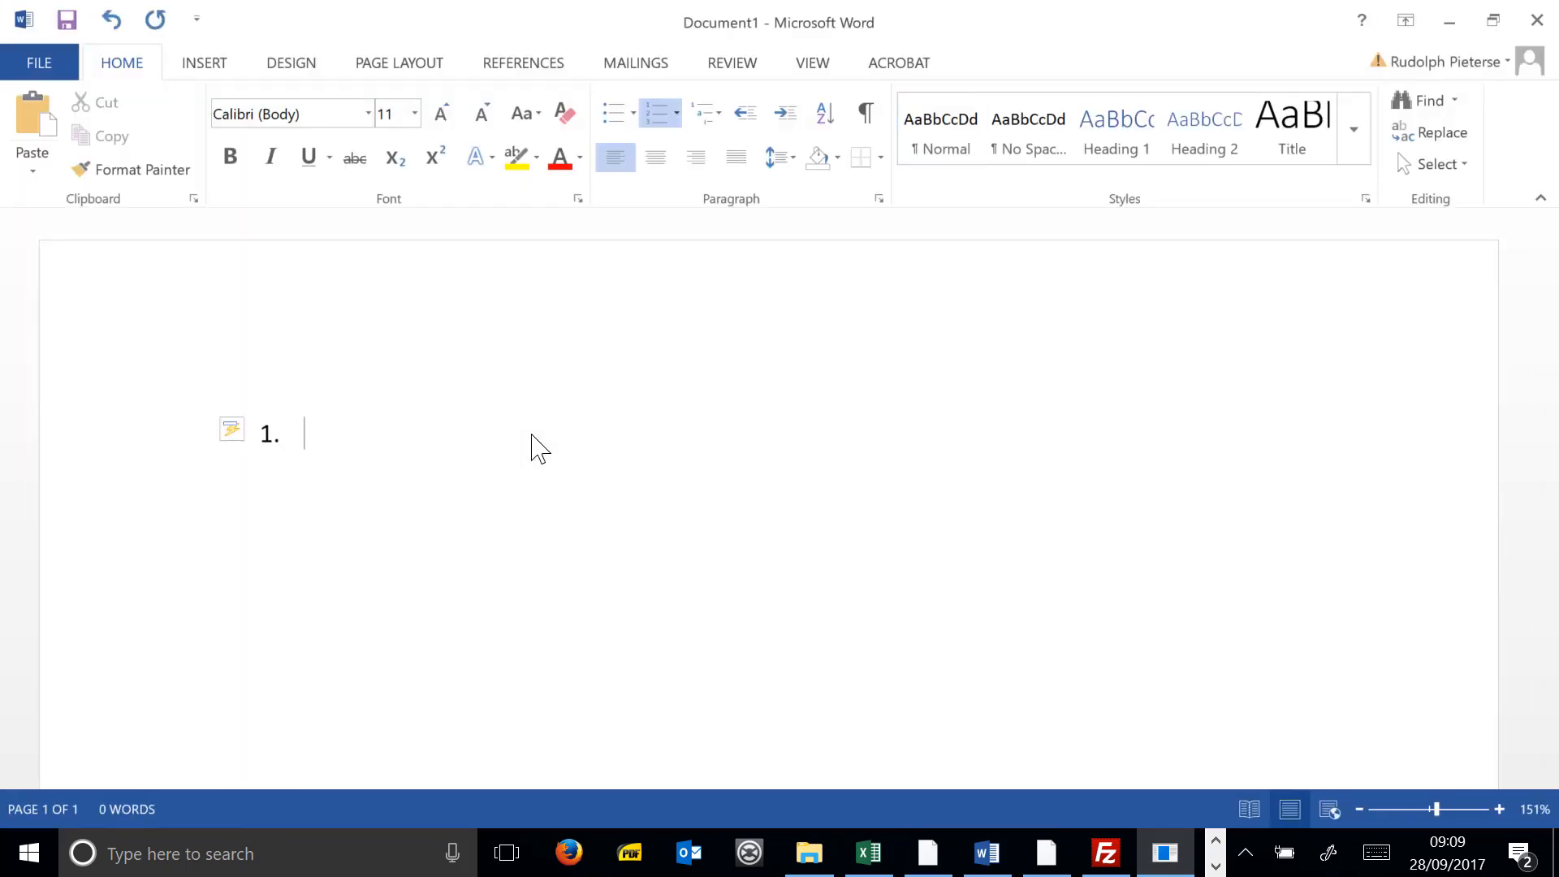
pyautogui.write('Register ')
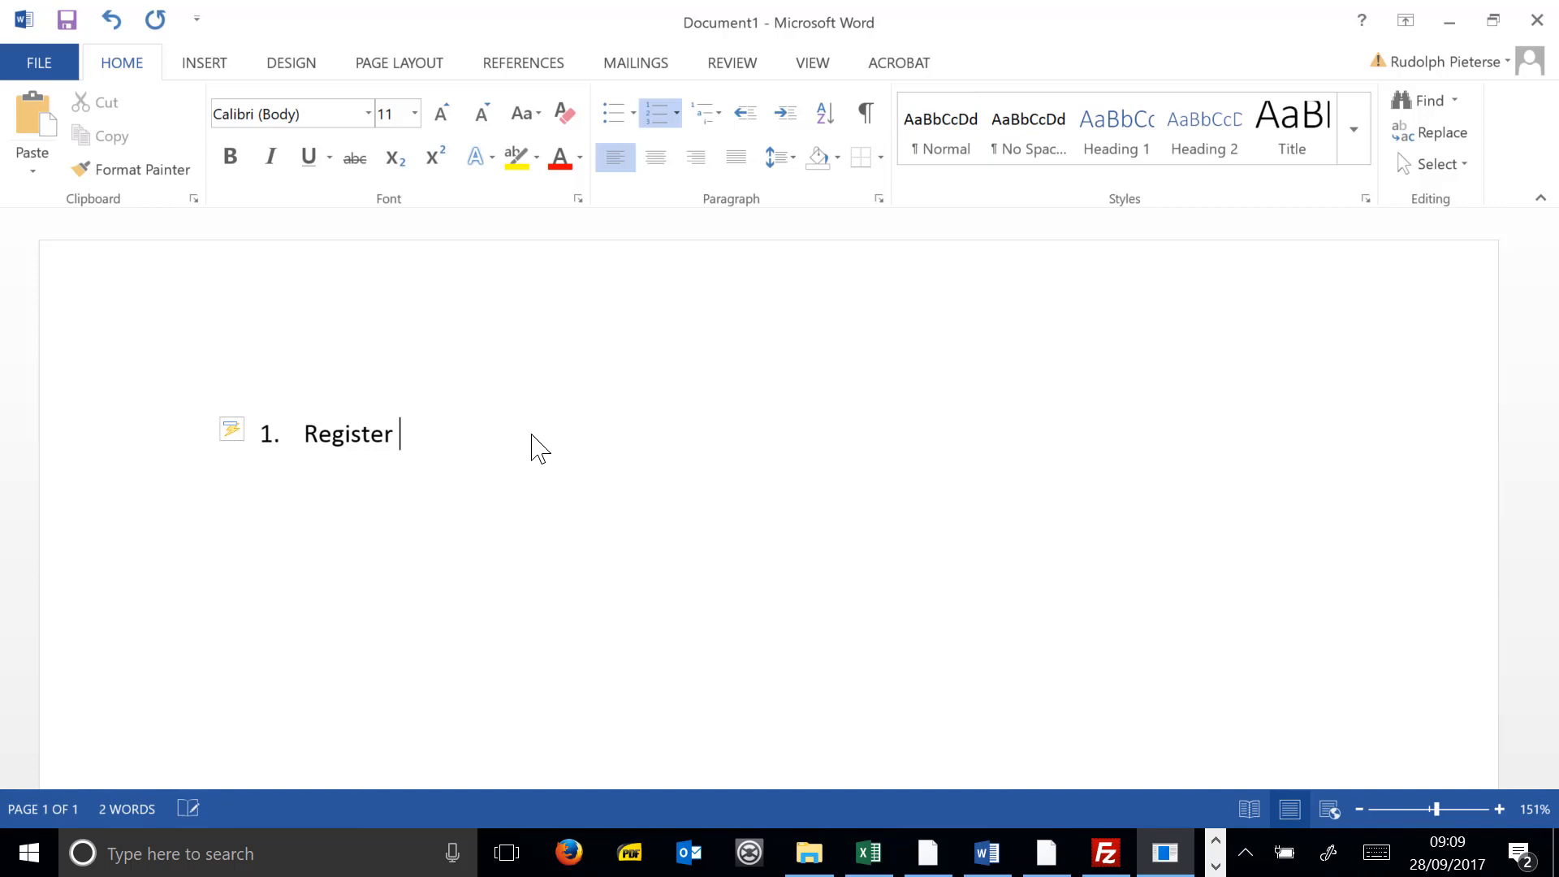
pyautogui.write('with Hetz')
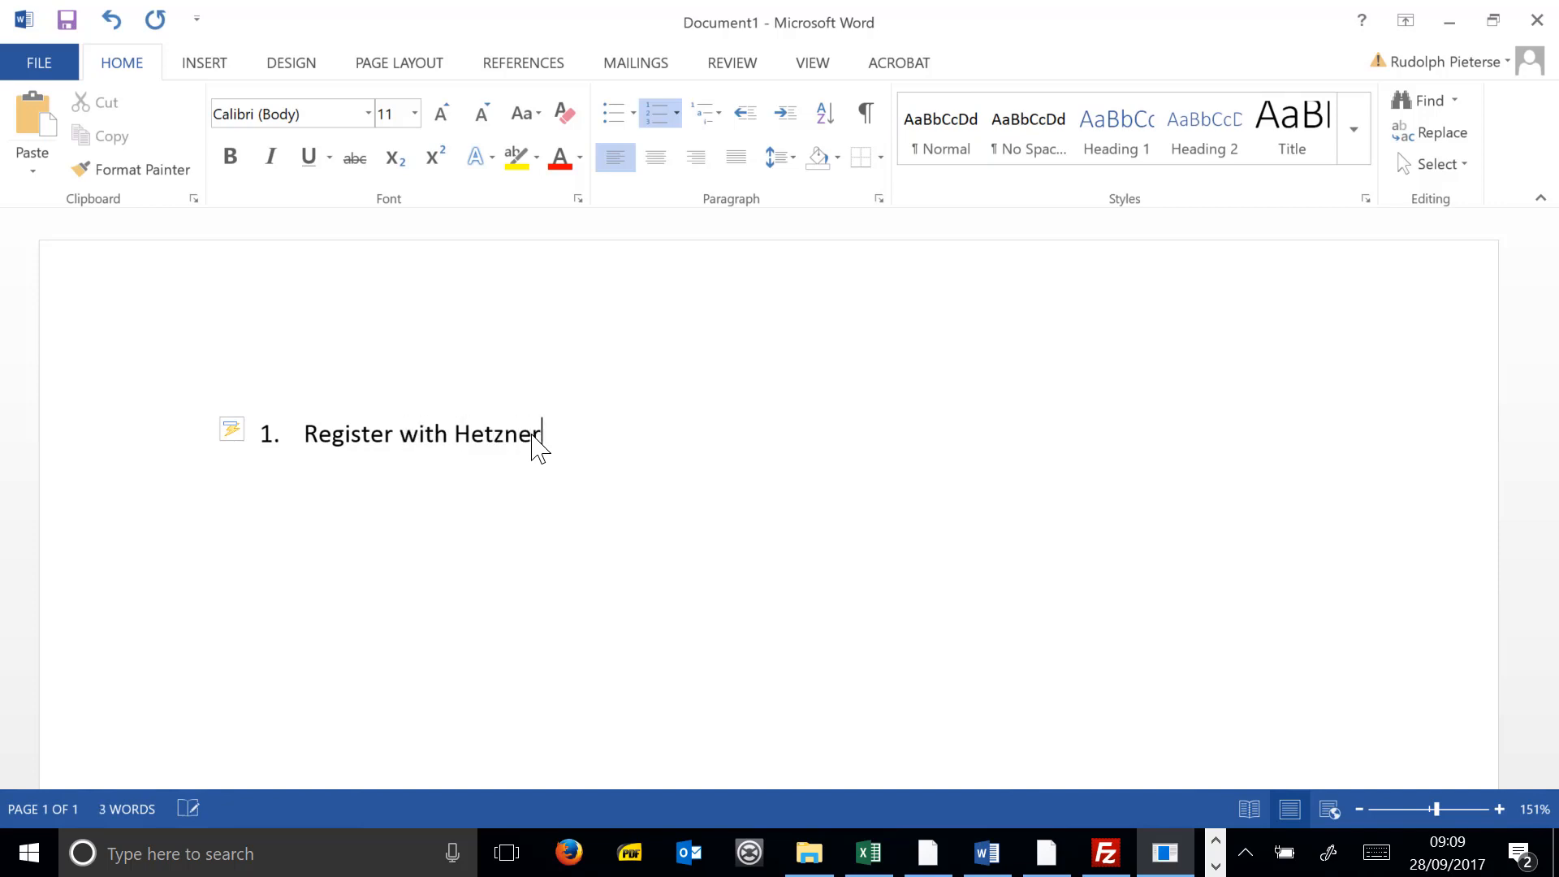
pyautogui.write('ner')
pyautogui.press('Return')
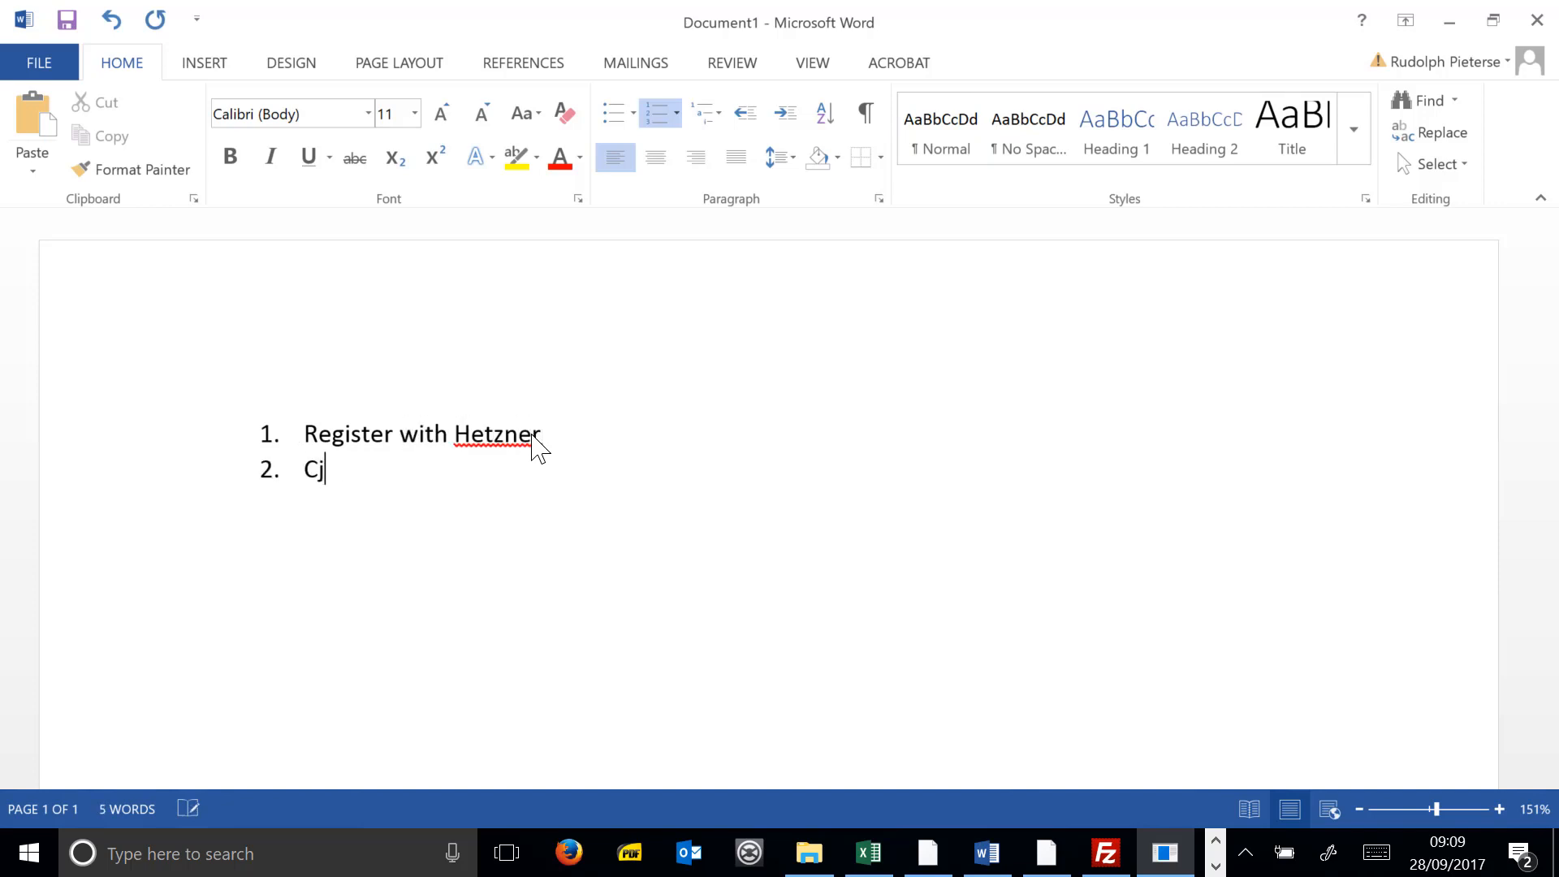
pyautogui.write('Check if domain name is')
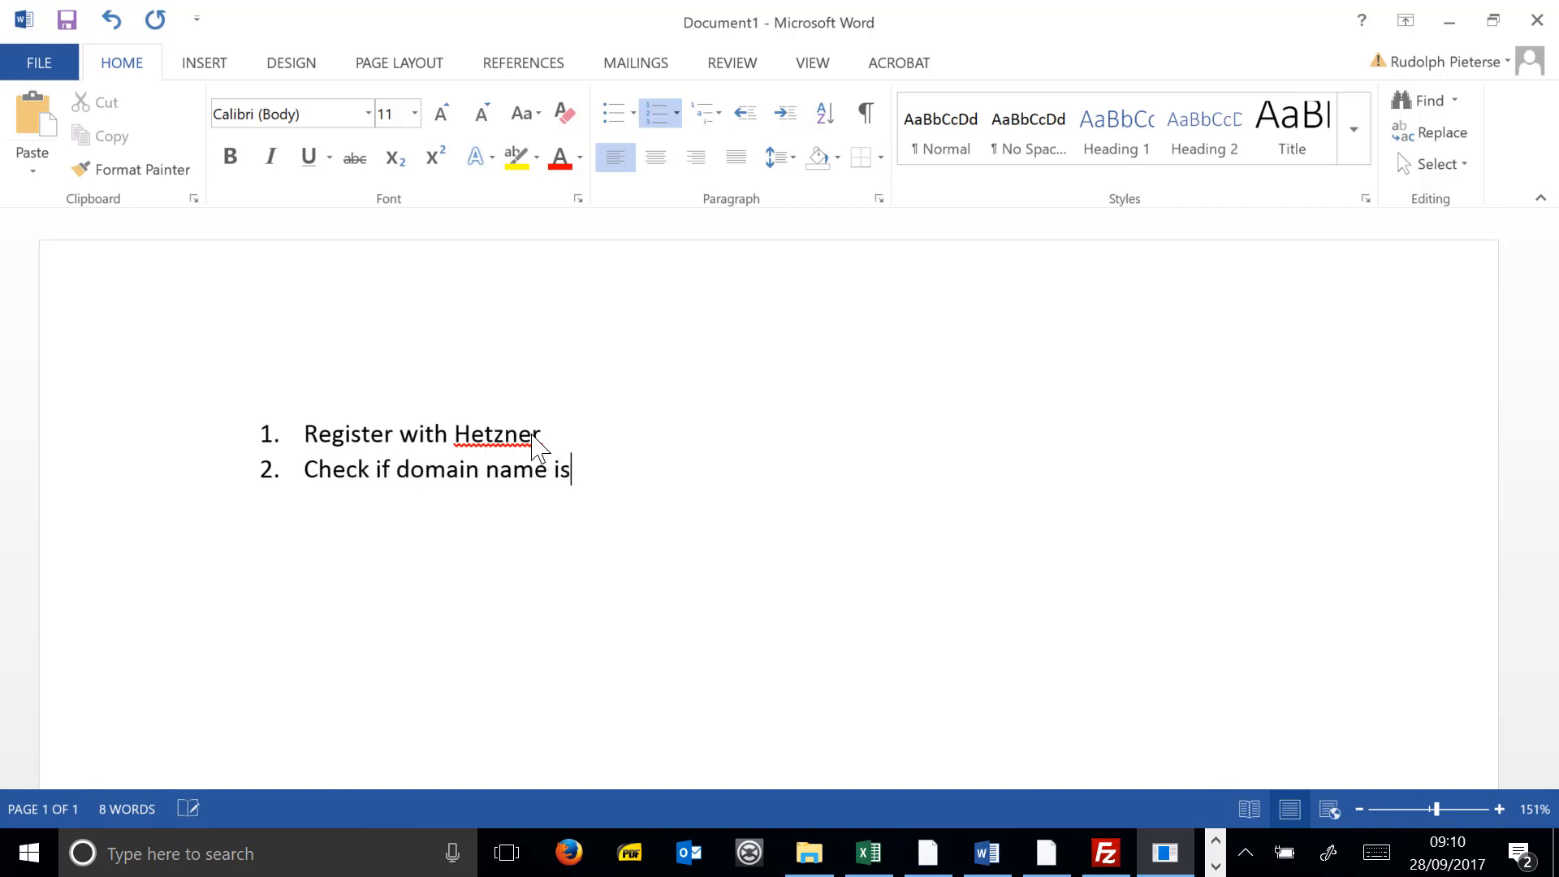
pyautogui.write(' avb')
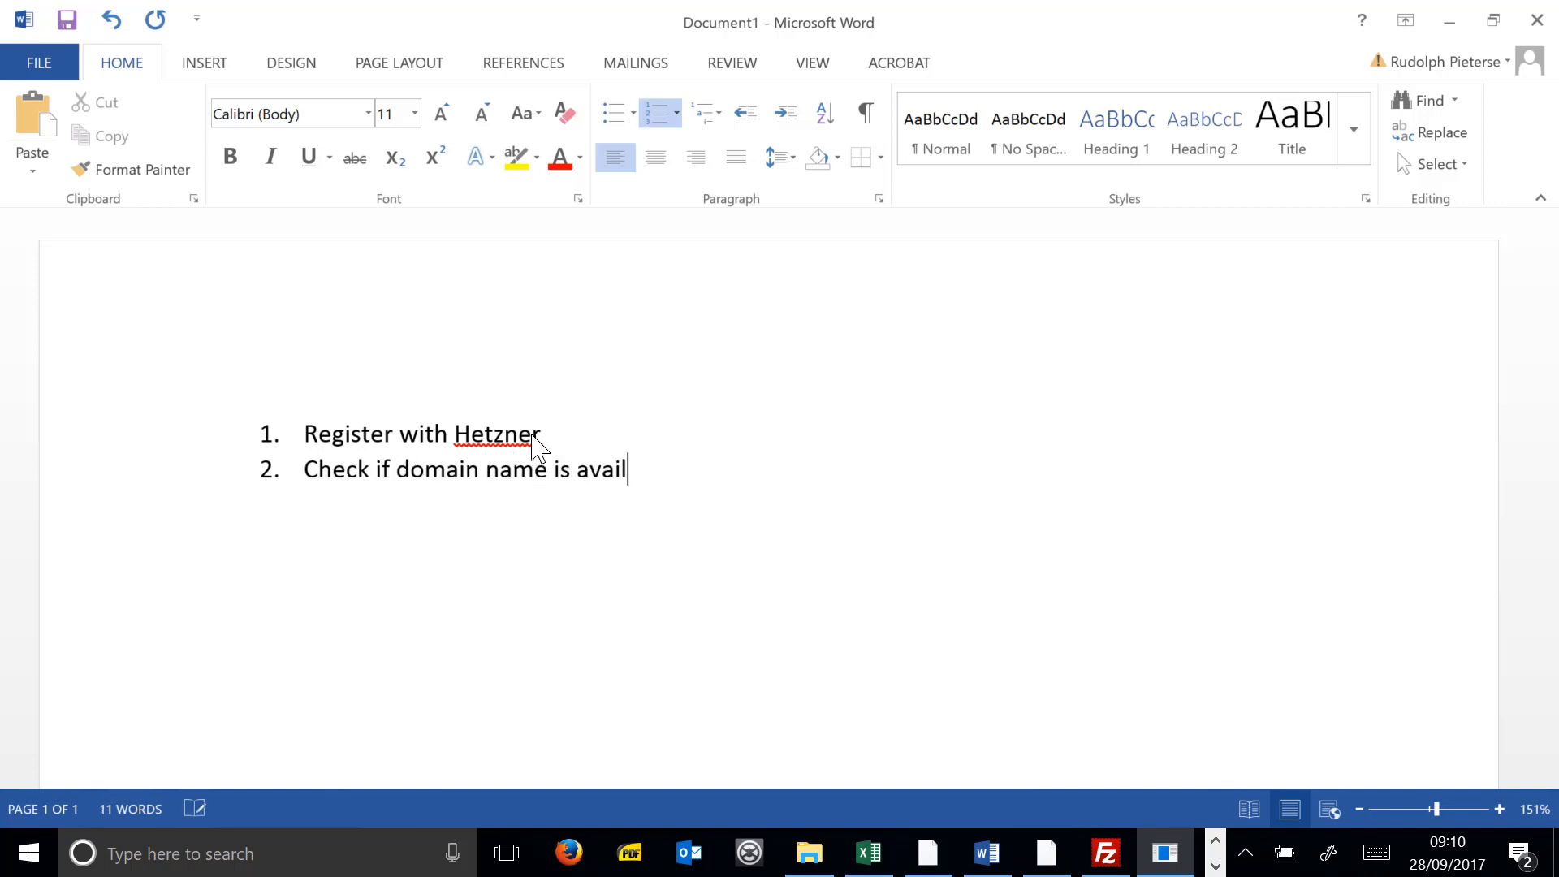
pyautogui.write('ble')
pyautogui.press('Return')
pyautogui.write('reg')
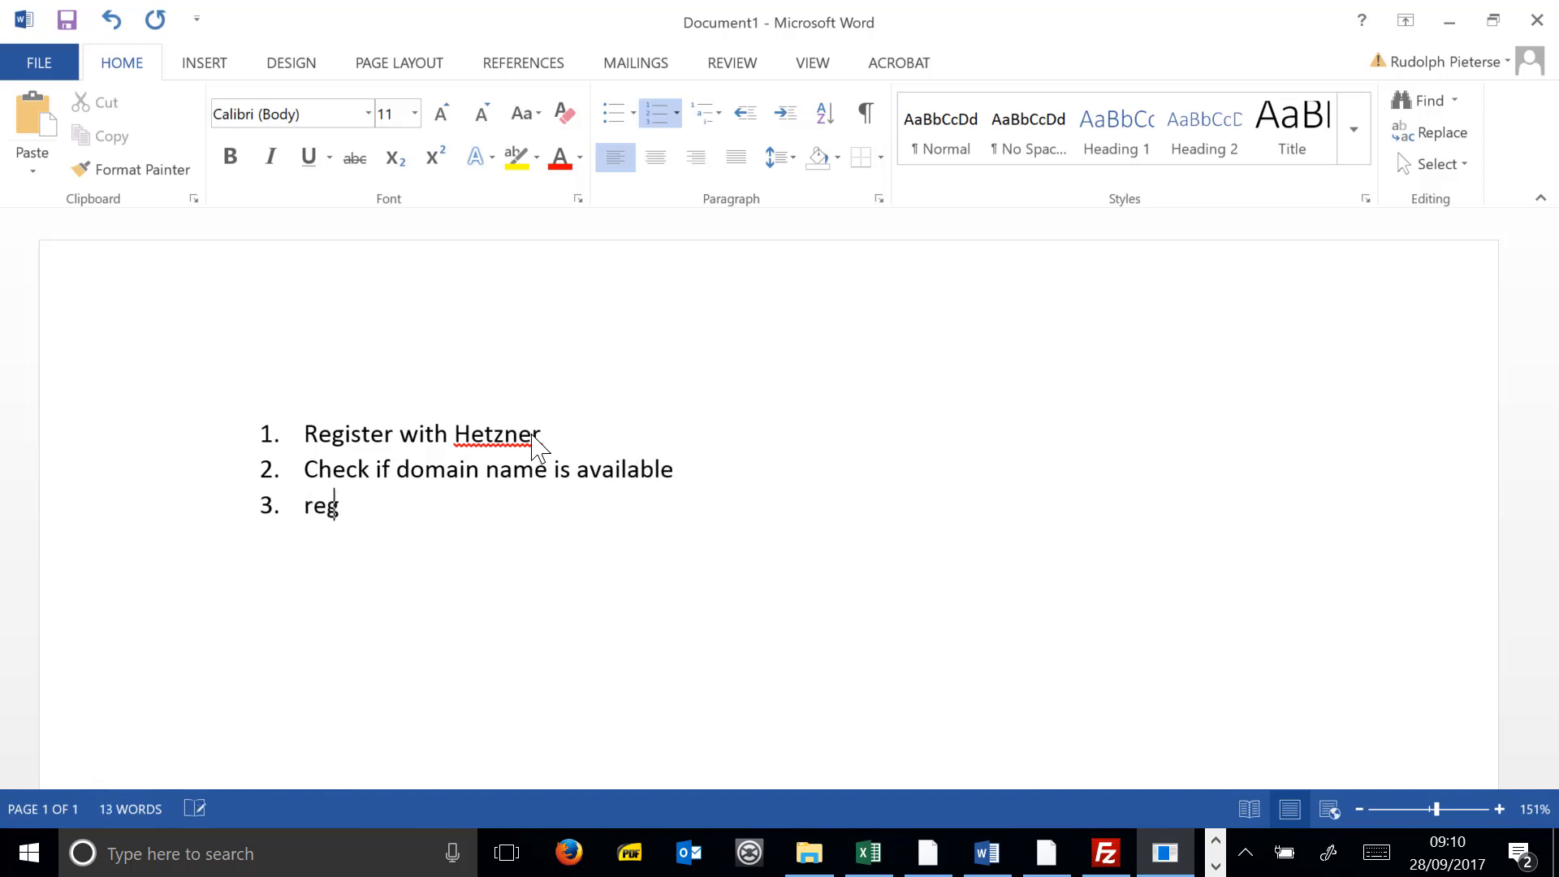
pyautogui.write('ister domain ')
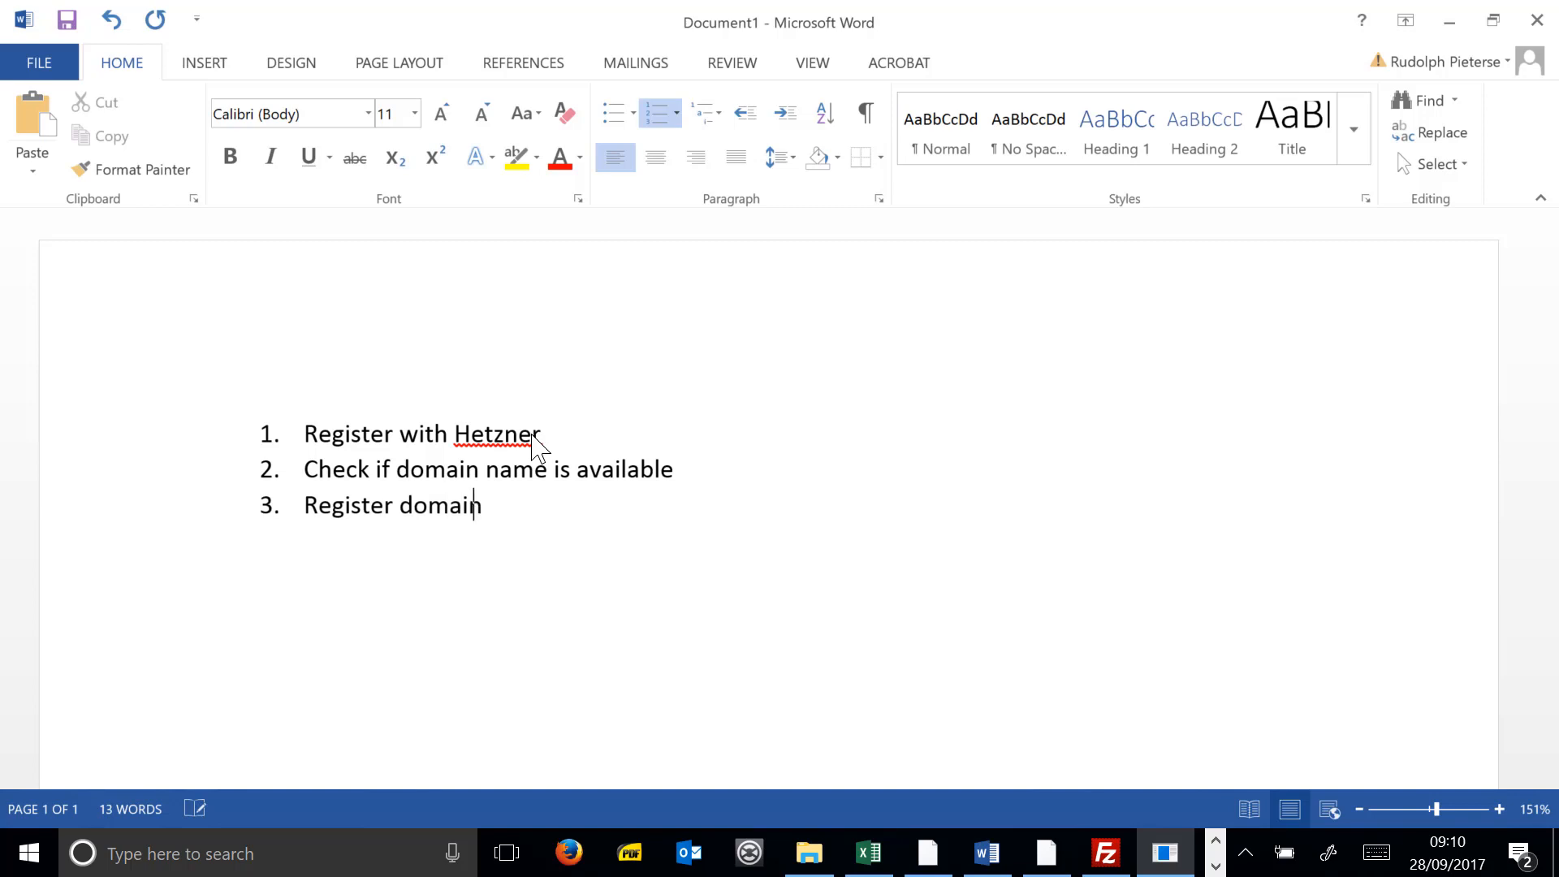
pyautogui.write('name and')
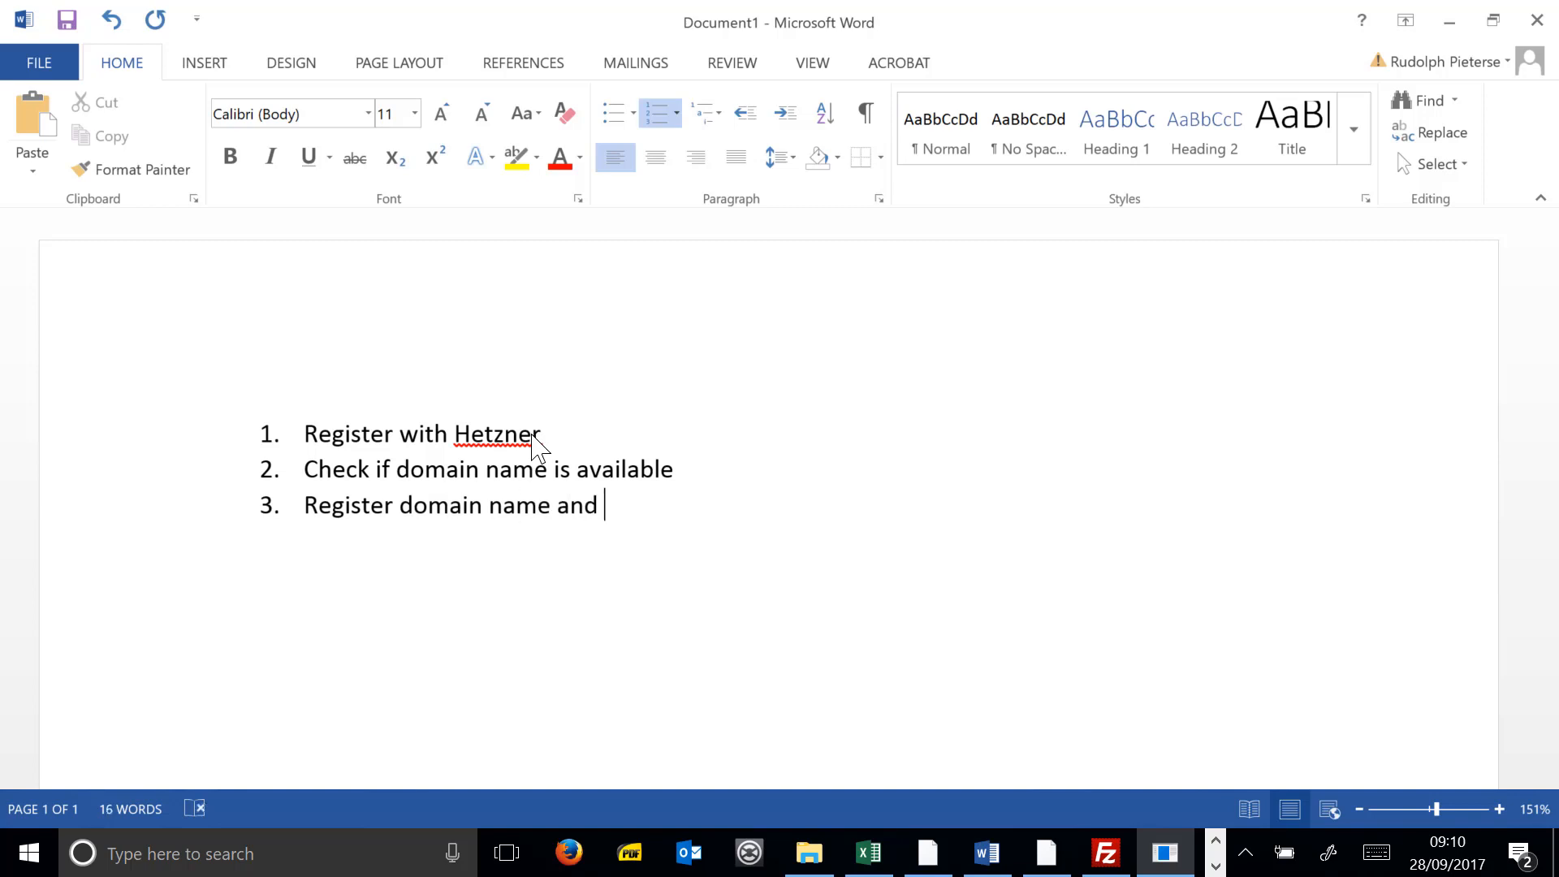
pyautogui.write(' order hosting account.')
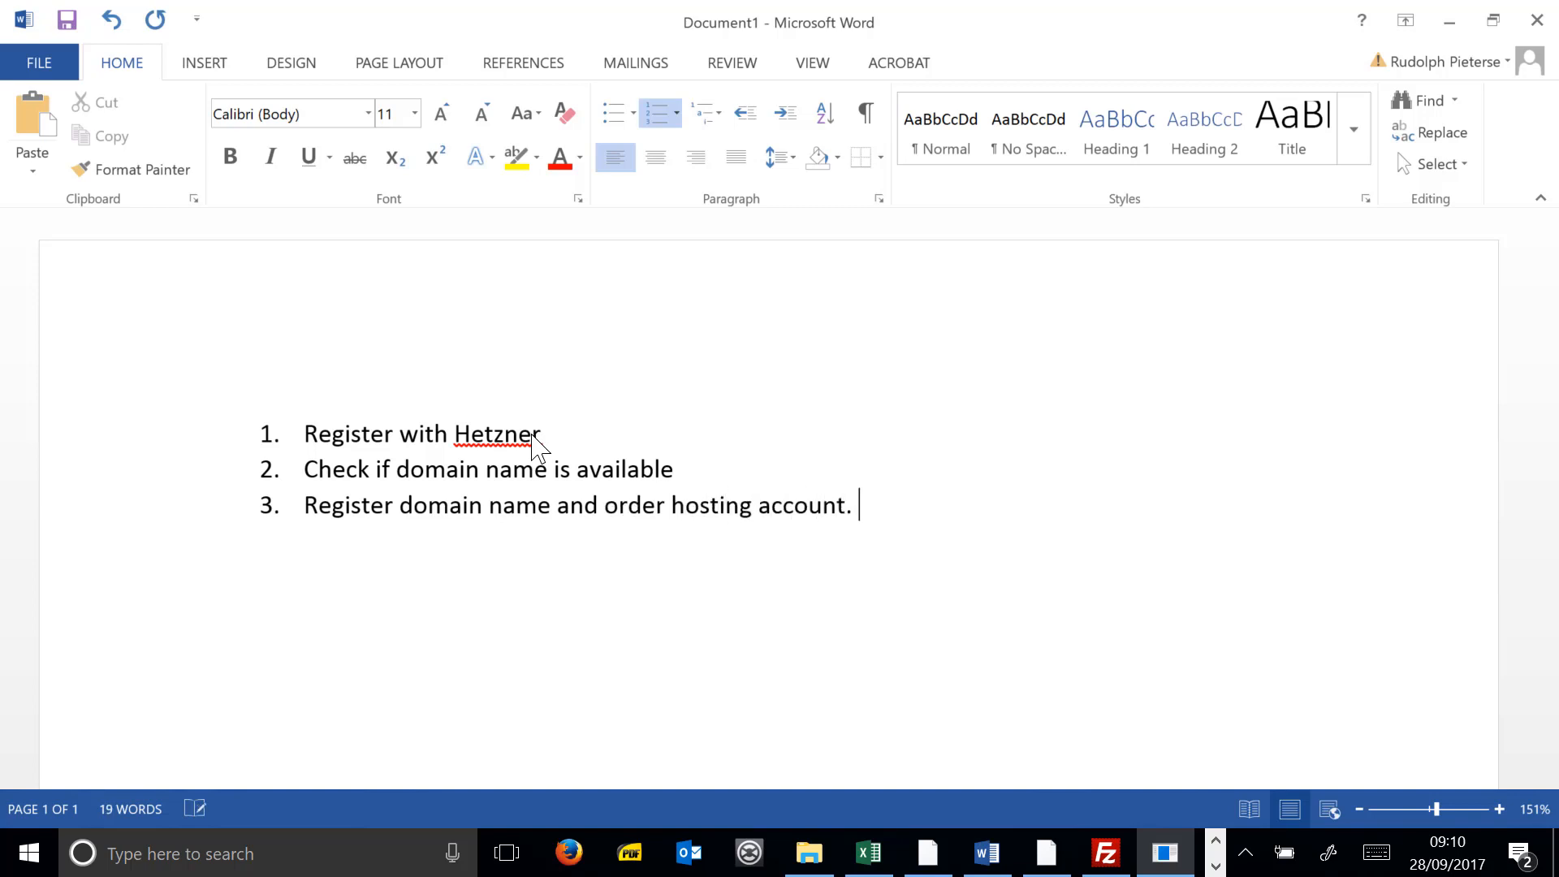
pyautogui.write(' (Basi')
pyautogui.write('c - R99 a month)')
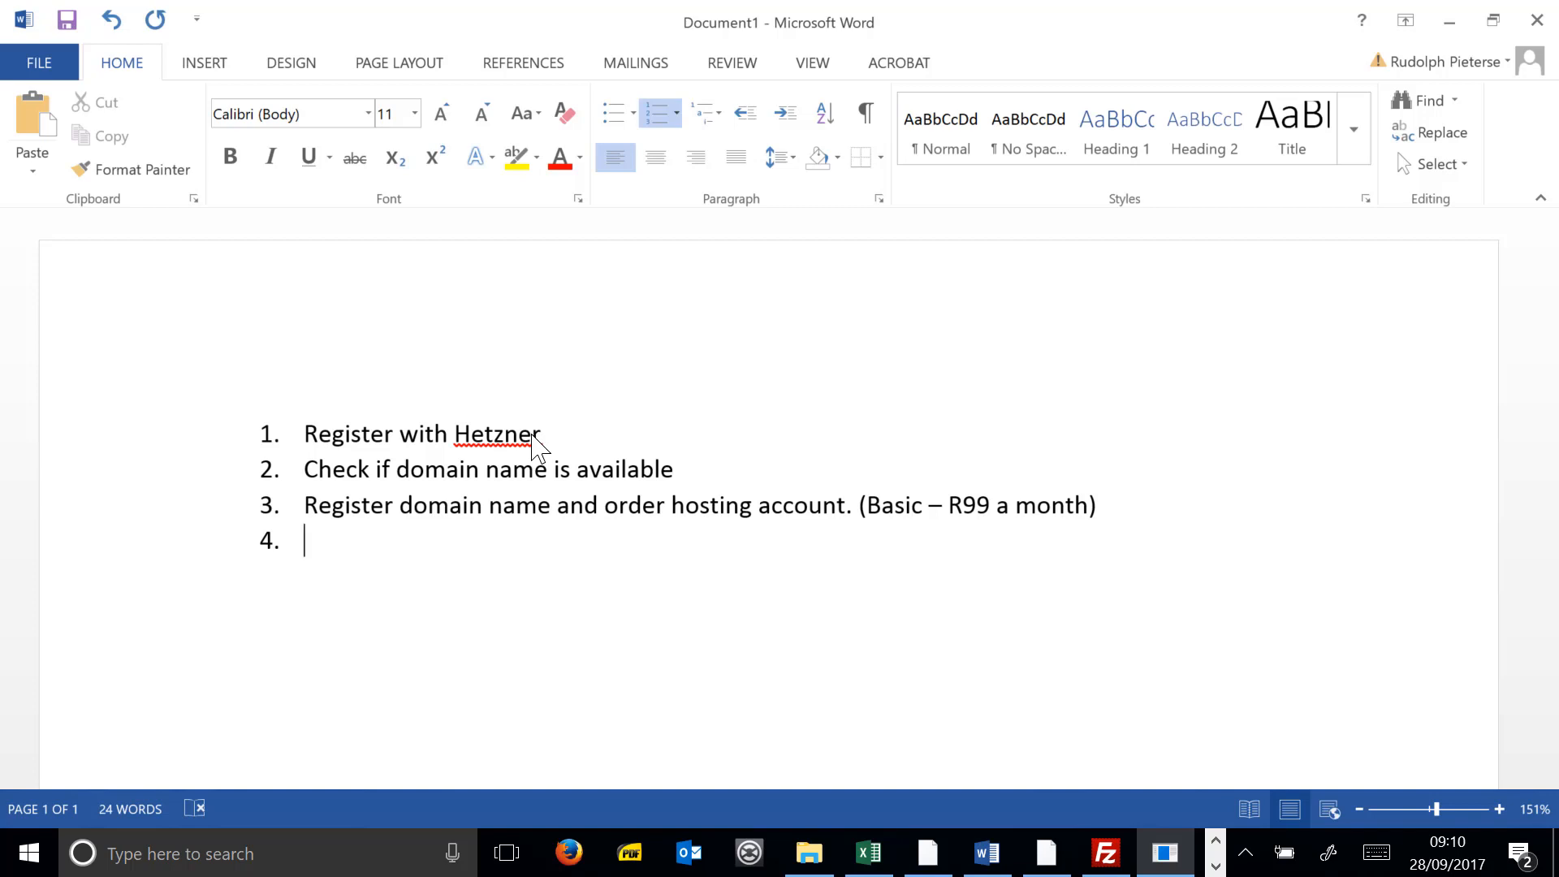
# - Add item 4: 'Get your FTP details (Put them on your detail)'
pyautogui.write('What')
pyautogui.press('BackSpace')
pyautogui.press('BackSpace')
pyautogui.press('BackSpace')
pyautogui.write('Get your FTP ')
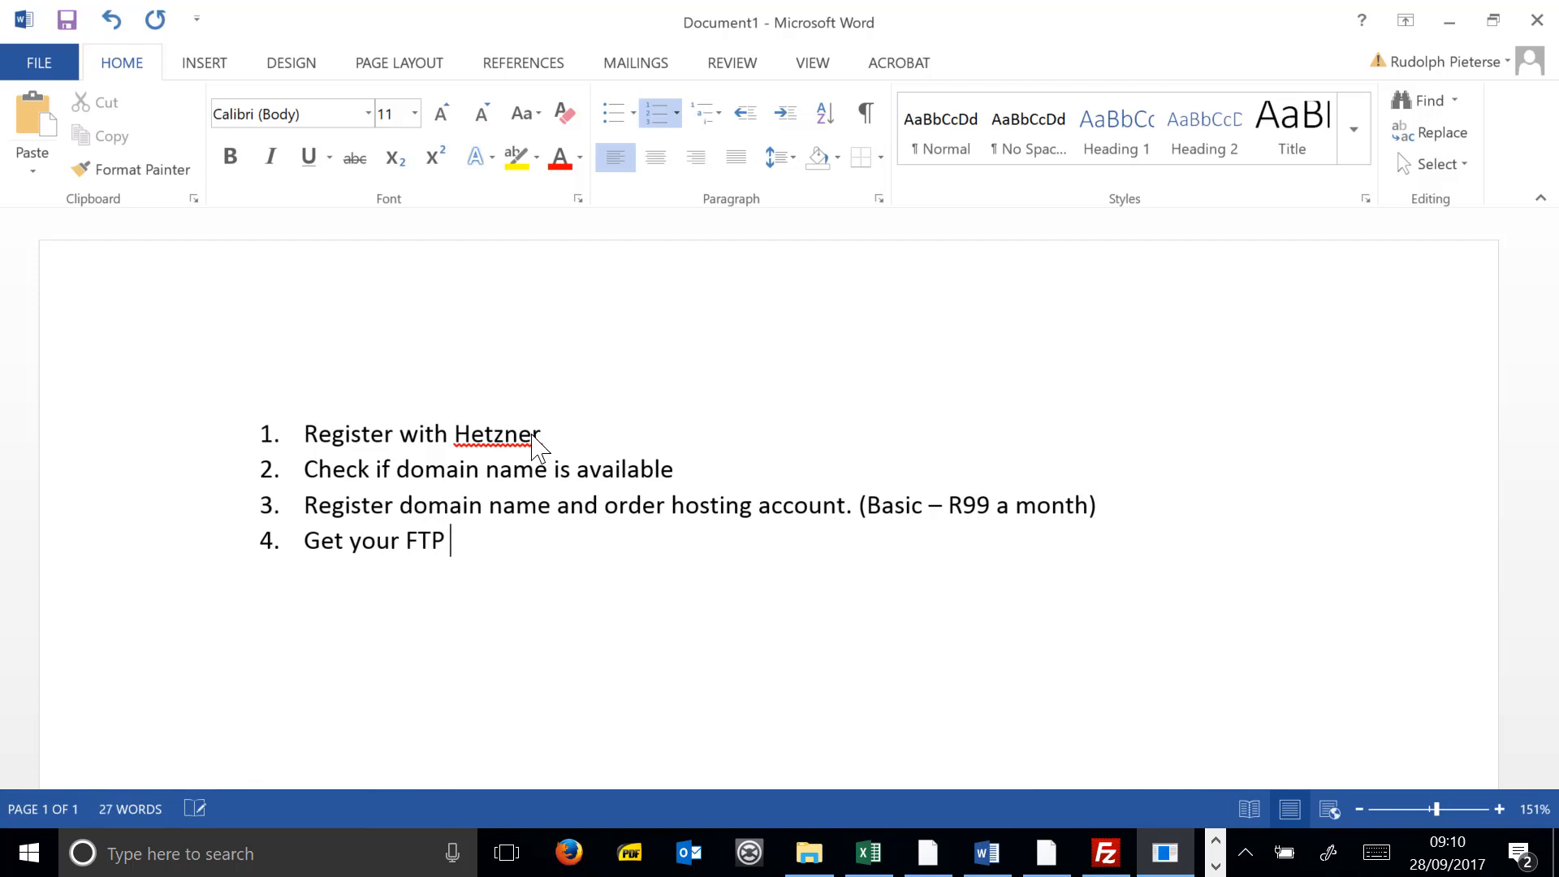
pyautogui.write('details (Pur ')
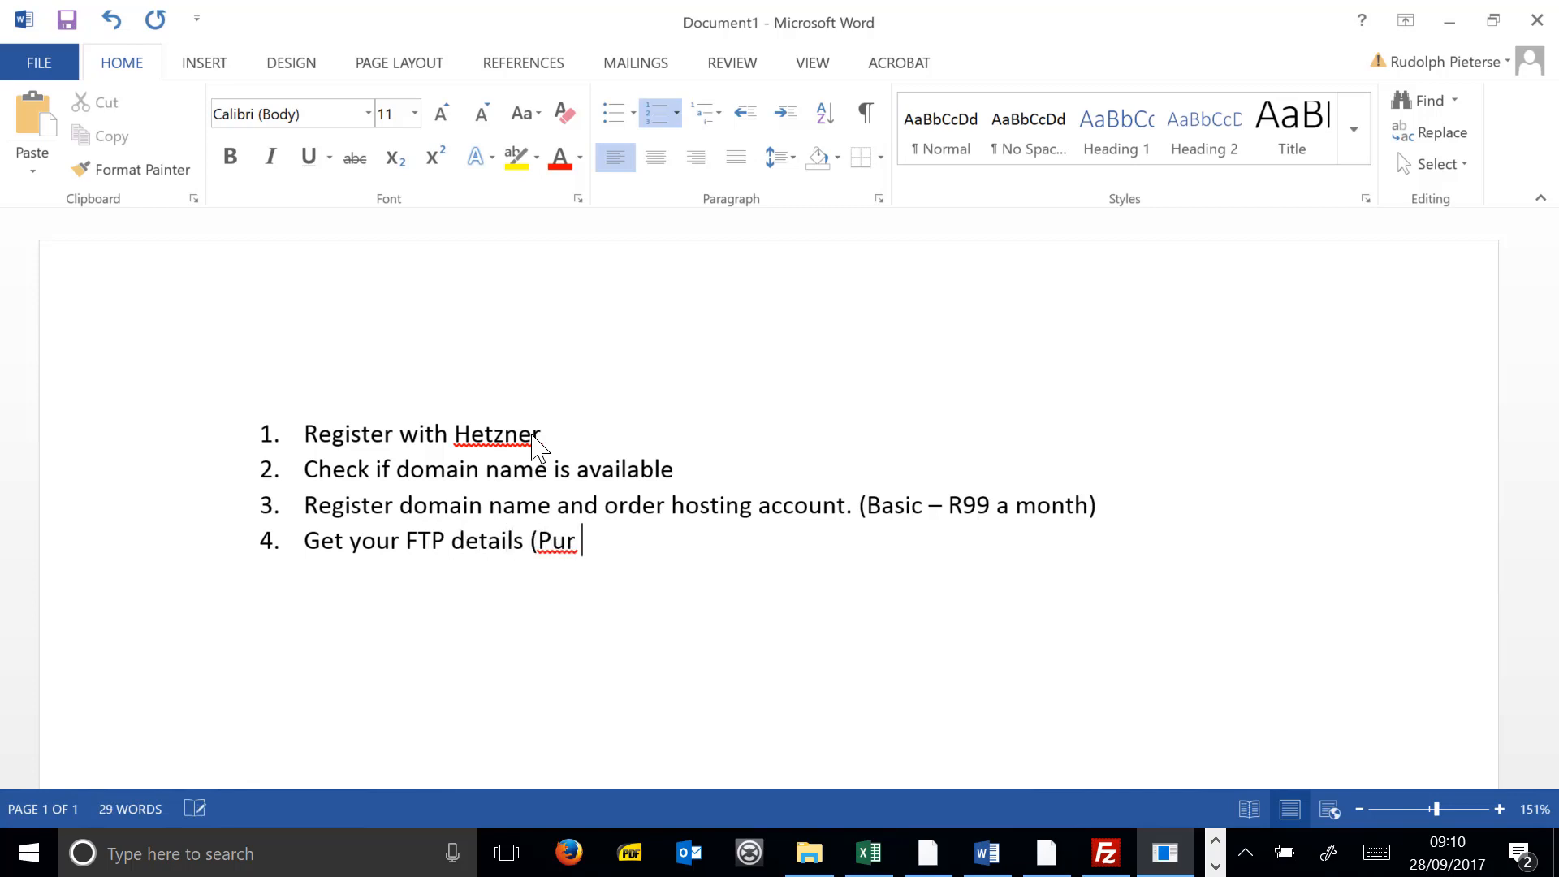
pyautogui.write('them on your d')
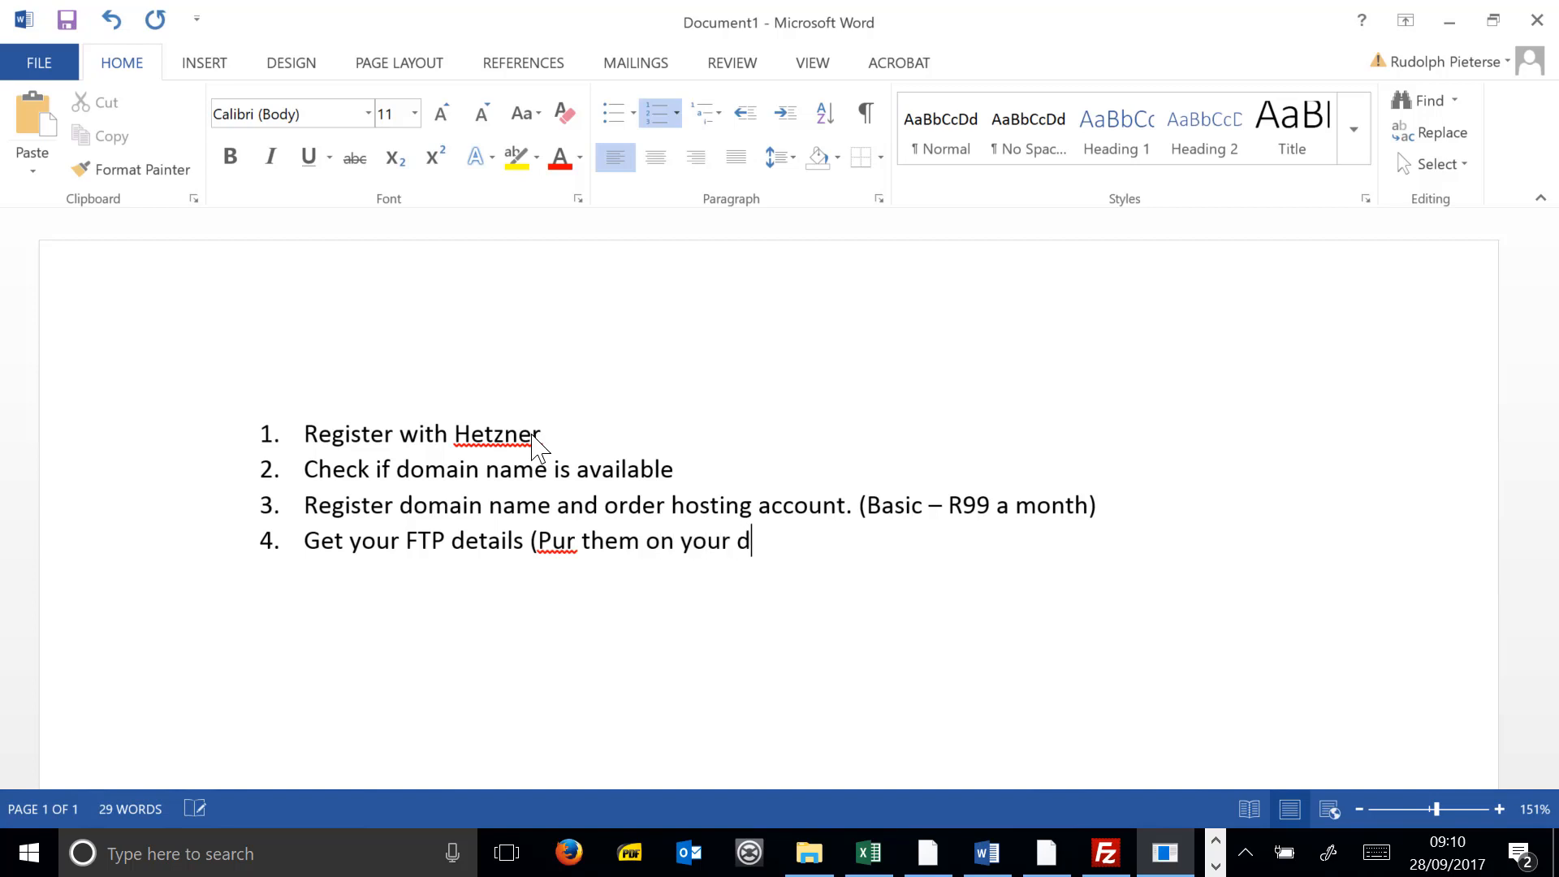
pyautogui.write('etailsheet')
pyautogui.write(')')
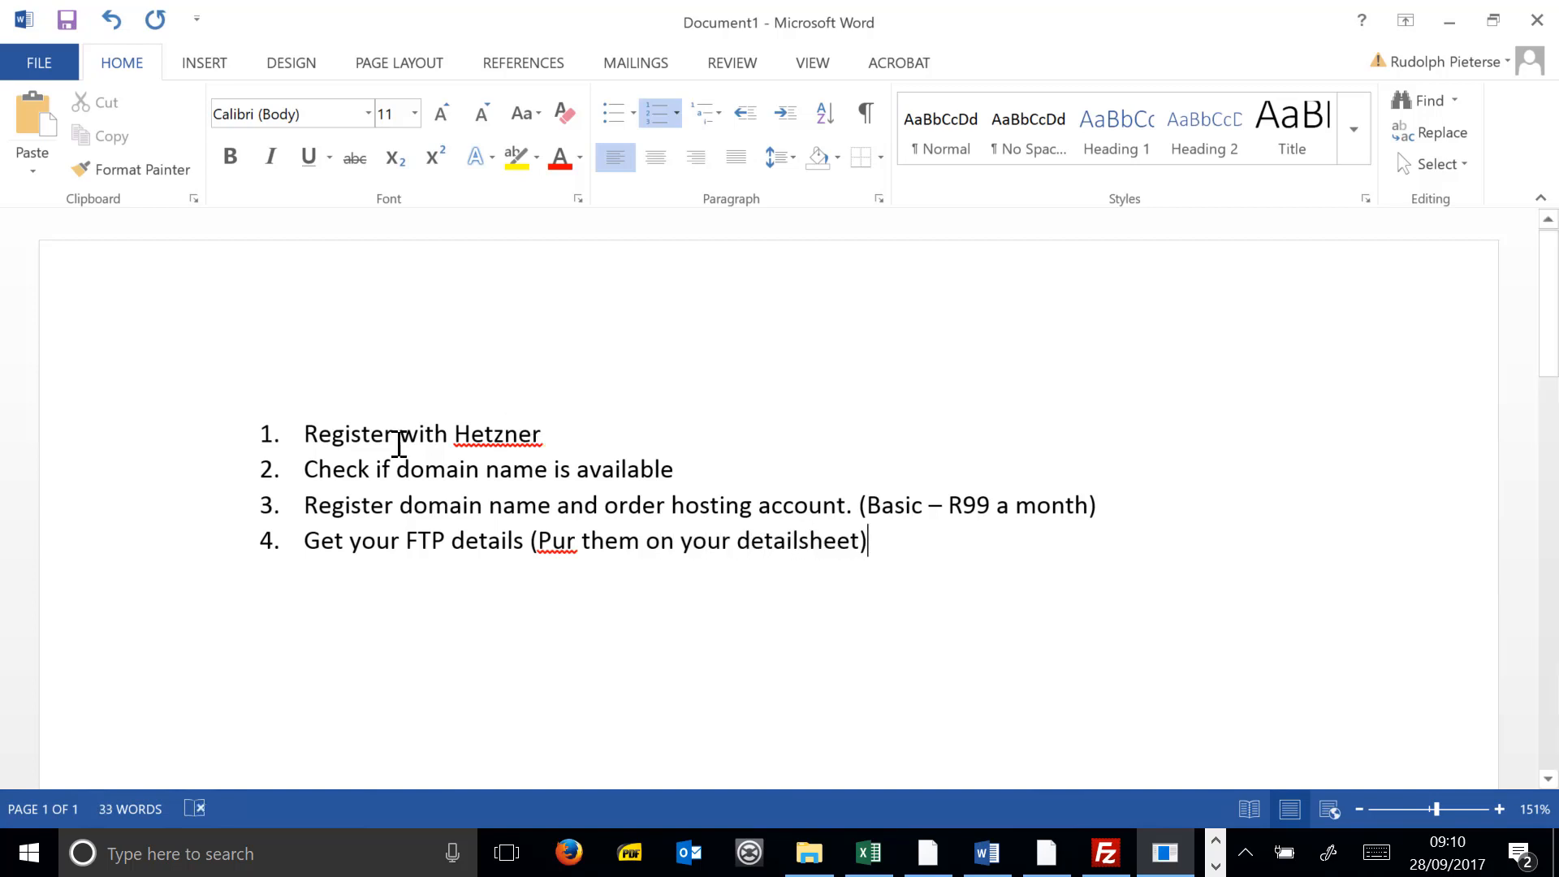
pyautogui.moveTo(577, 546); pyautogui.dragTo(570, 546)
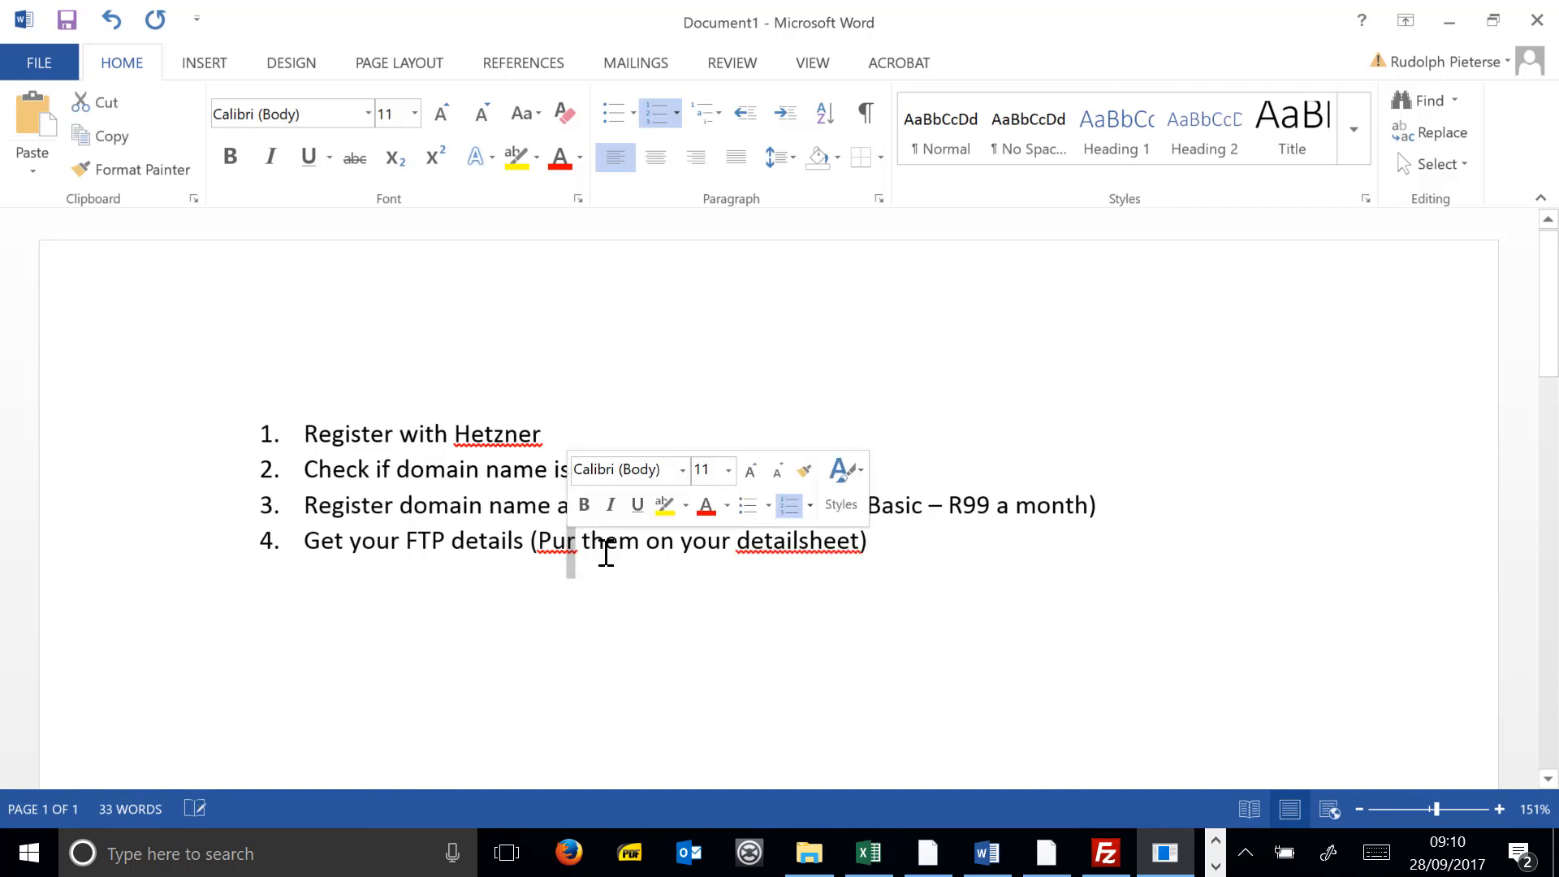
pyautogui.write('t')
pyautogui.click(898, 529)
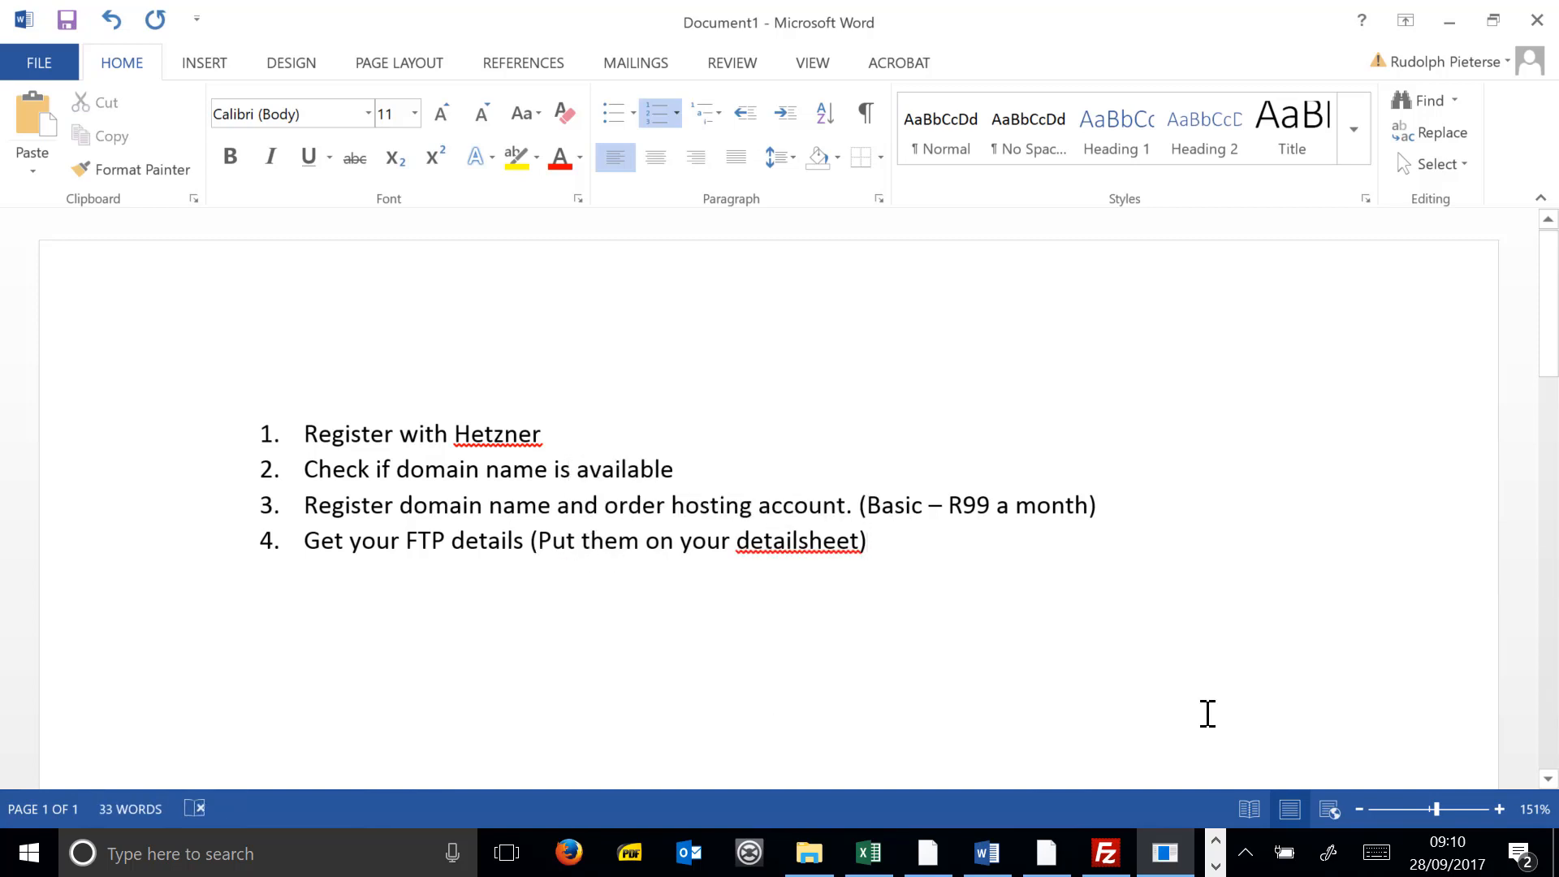
# - Add item 5 'Setup Mysql database (Put on detailsheet)' and item 6 'download wordpress'
pyautogui.press('Return')
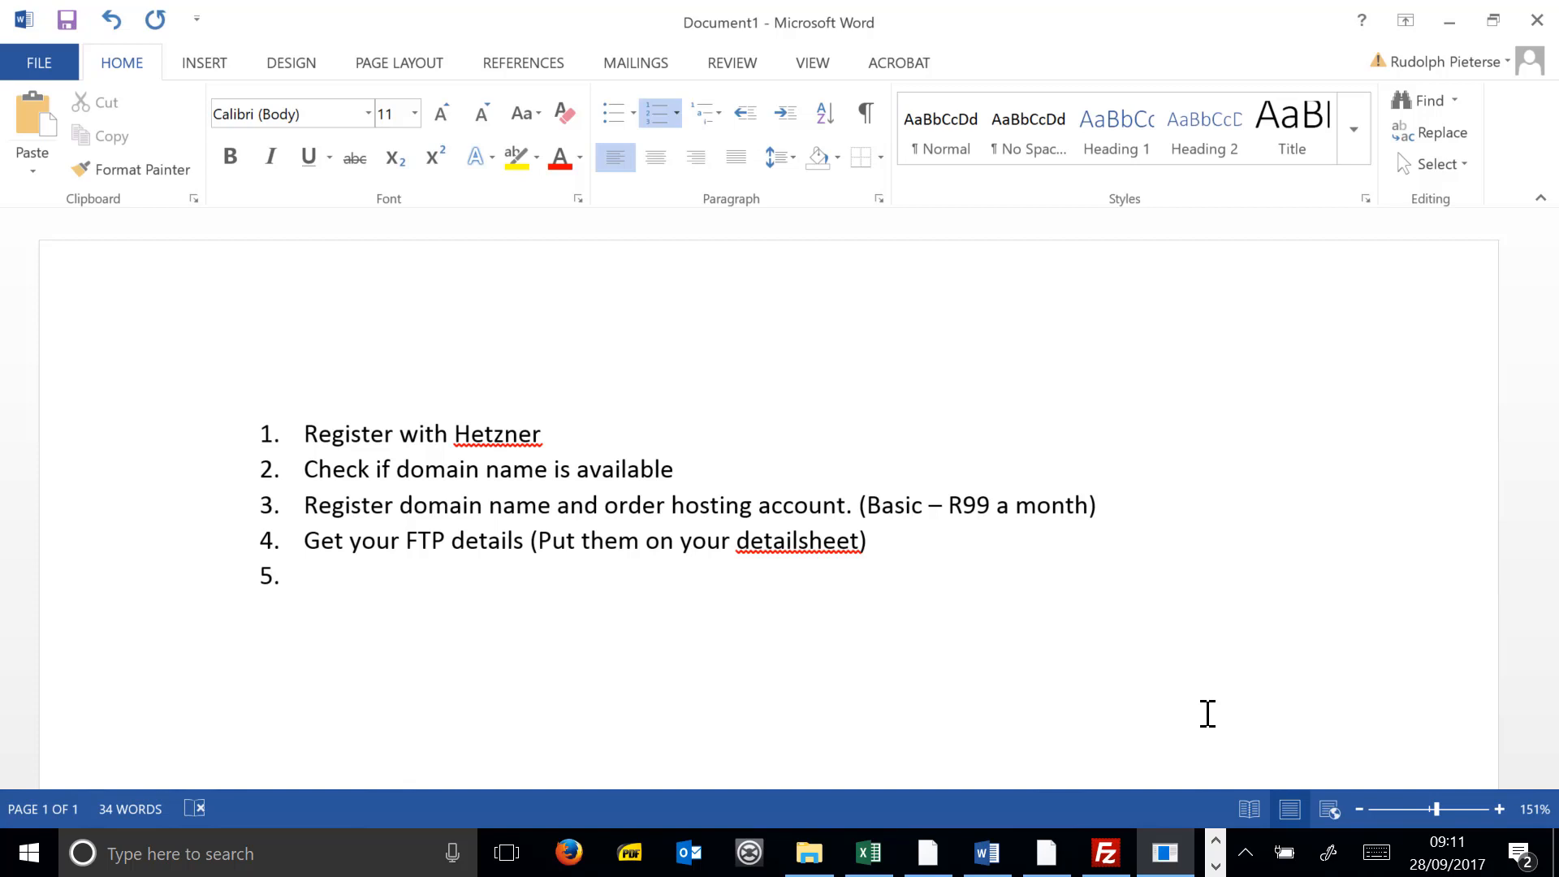
pyautogui.write('Setup Mysql')
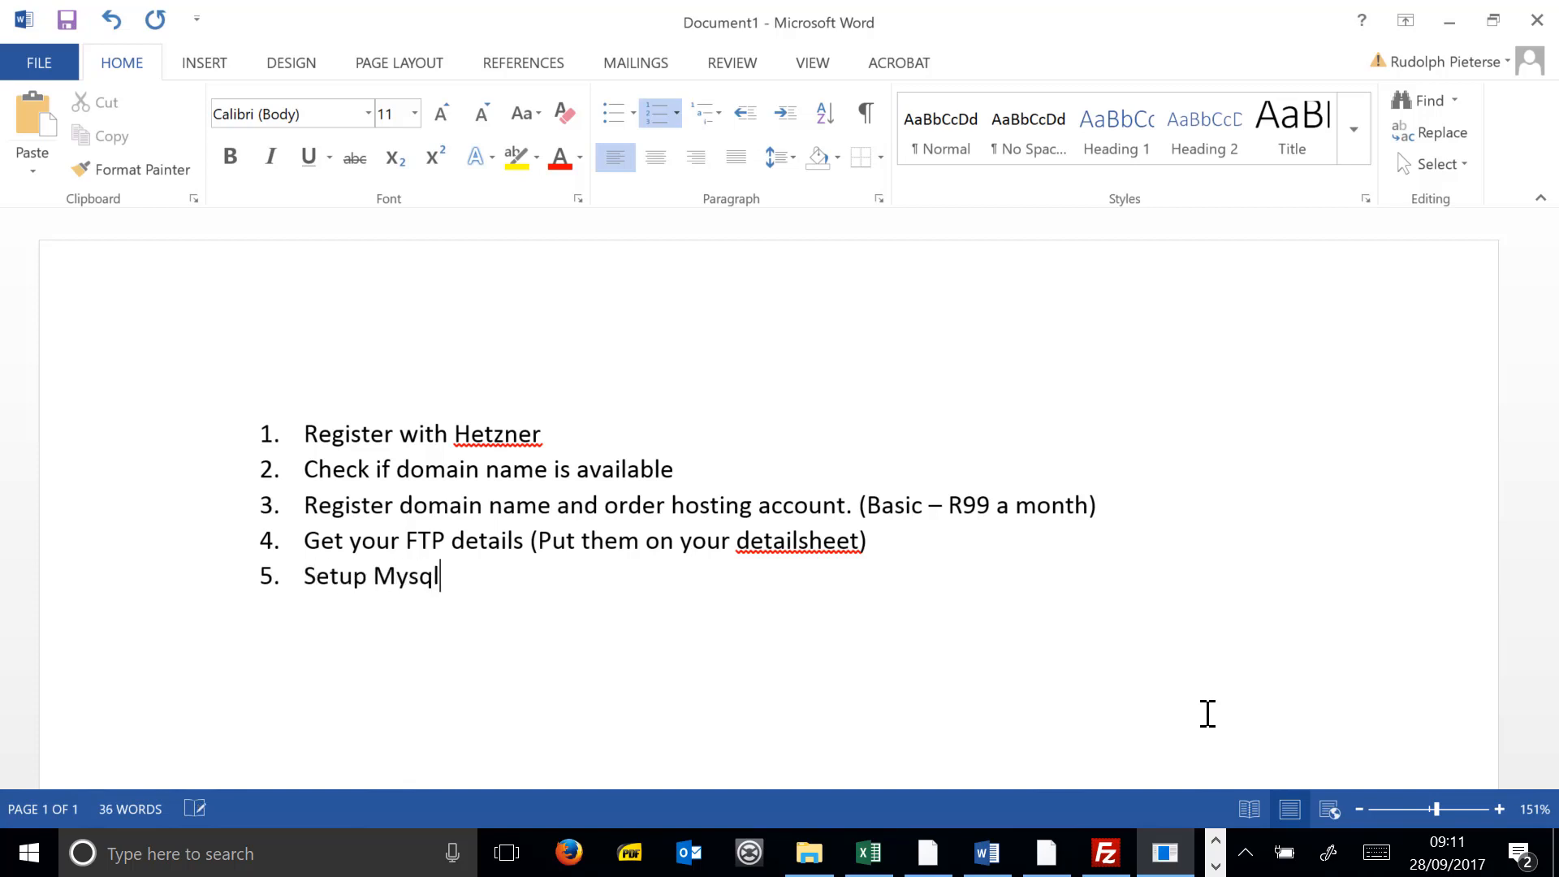
pyautogui.write(' database')
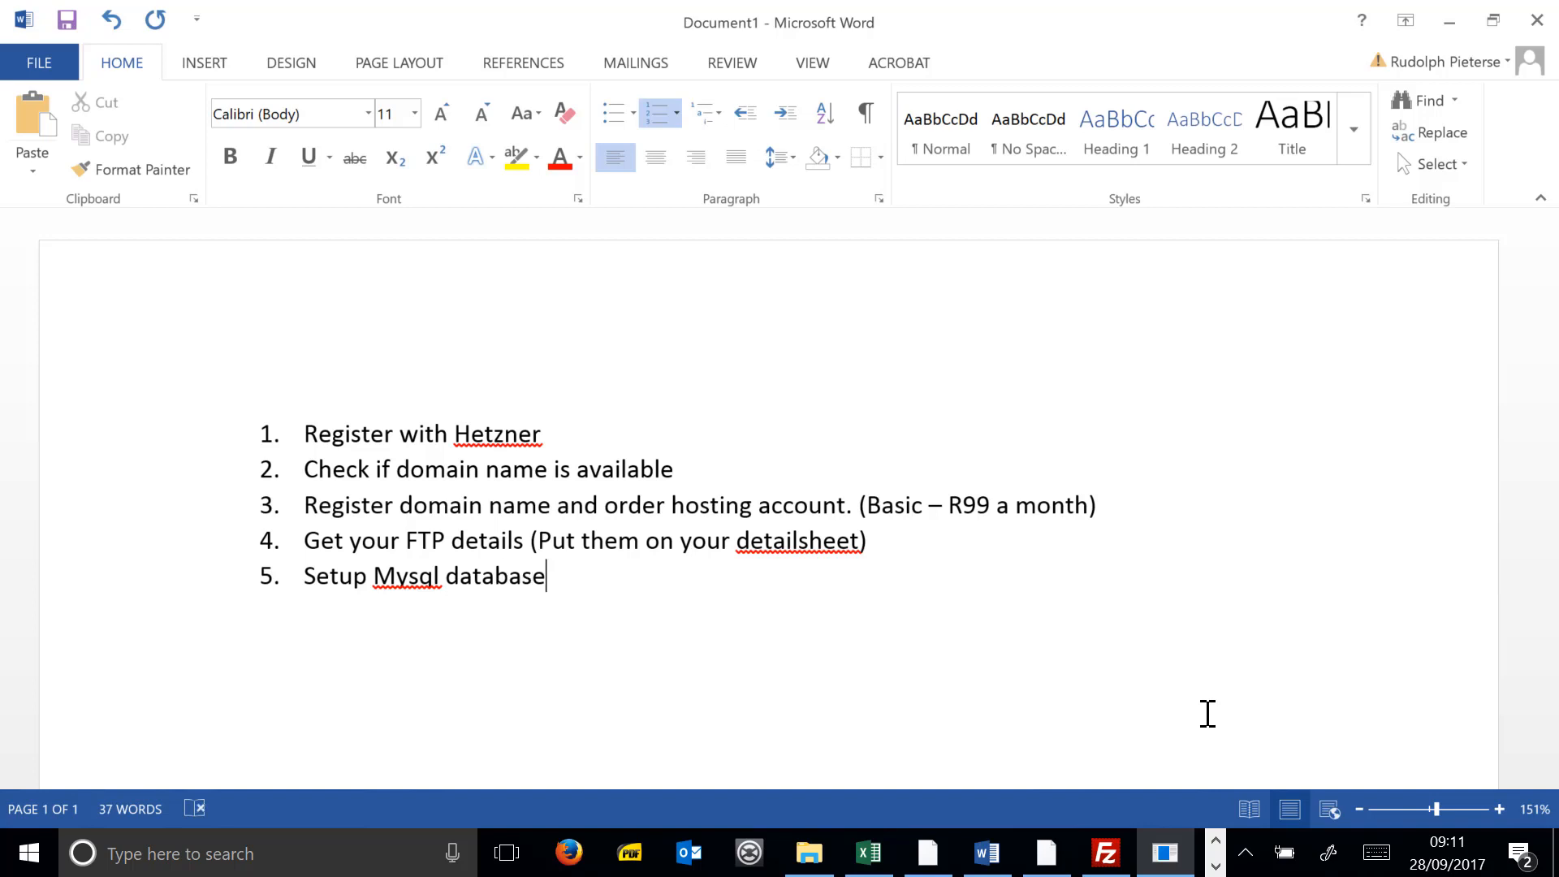
pyautogui.write(' (Put on detailsheet)')
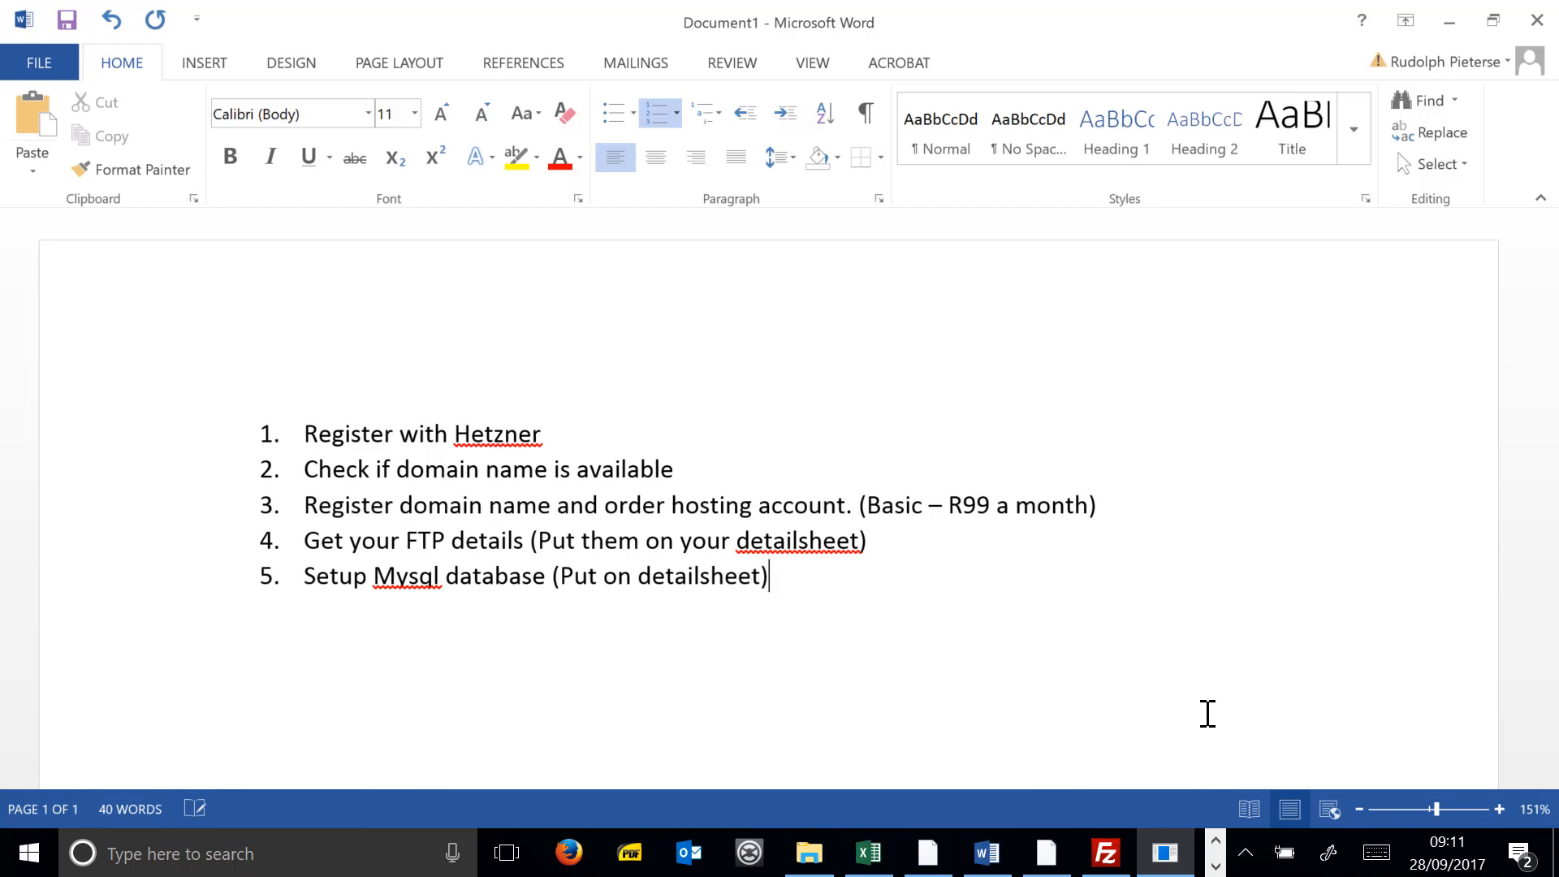
pyautogui.press('Return')
pyautogui.write('downloa')
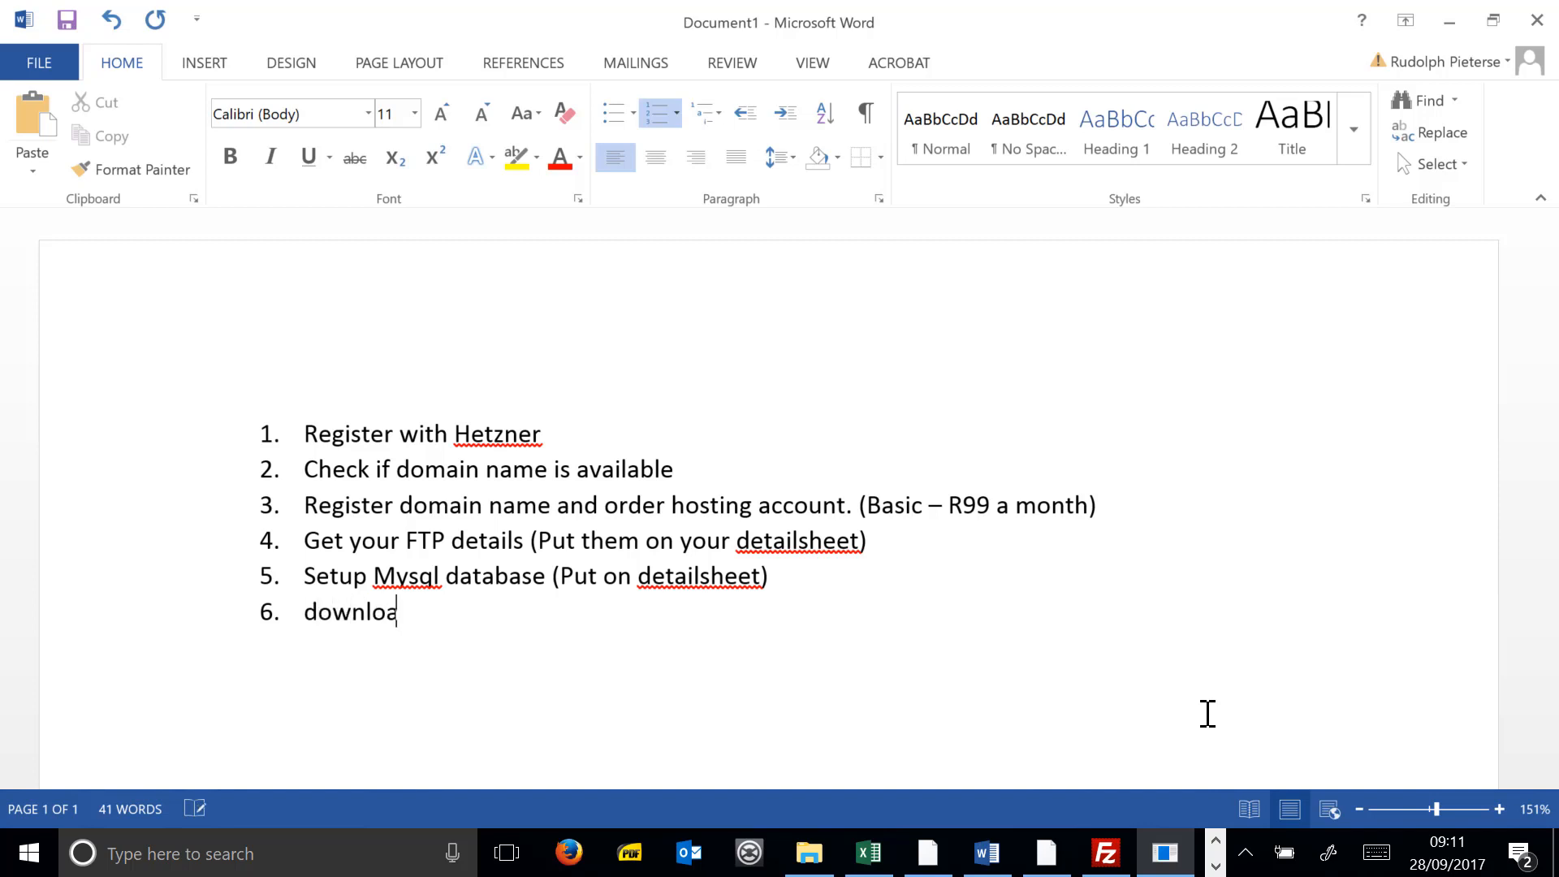
pyautogui.write('d wordpress')
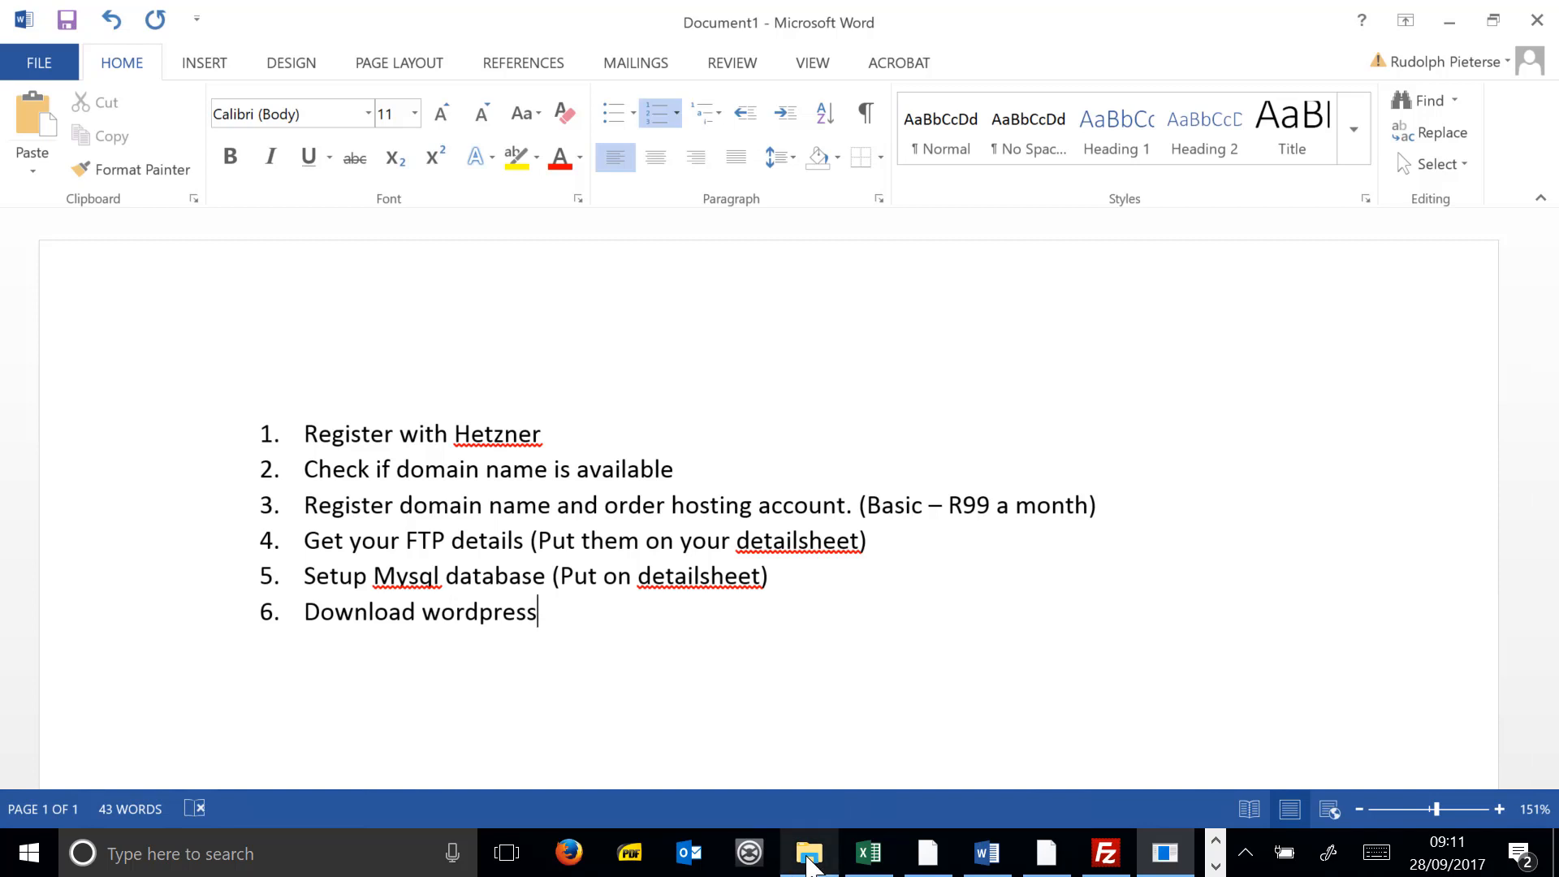
pyautogui.click(810, 866)
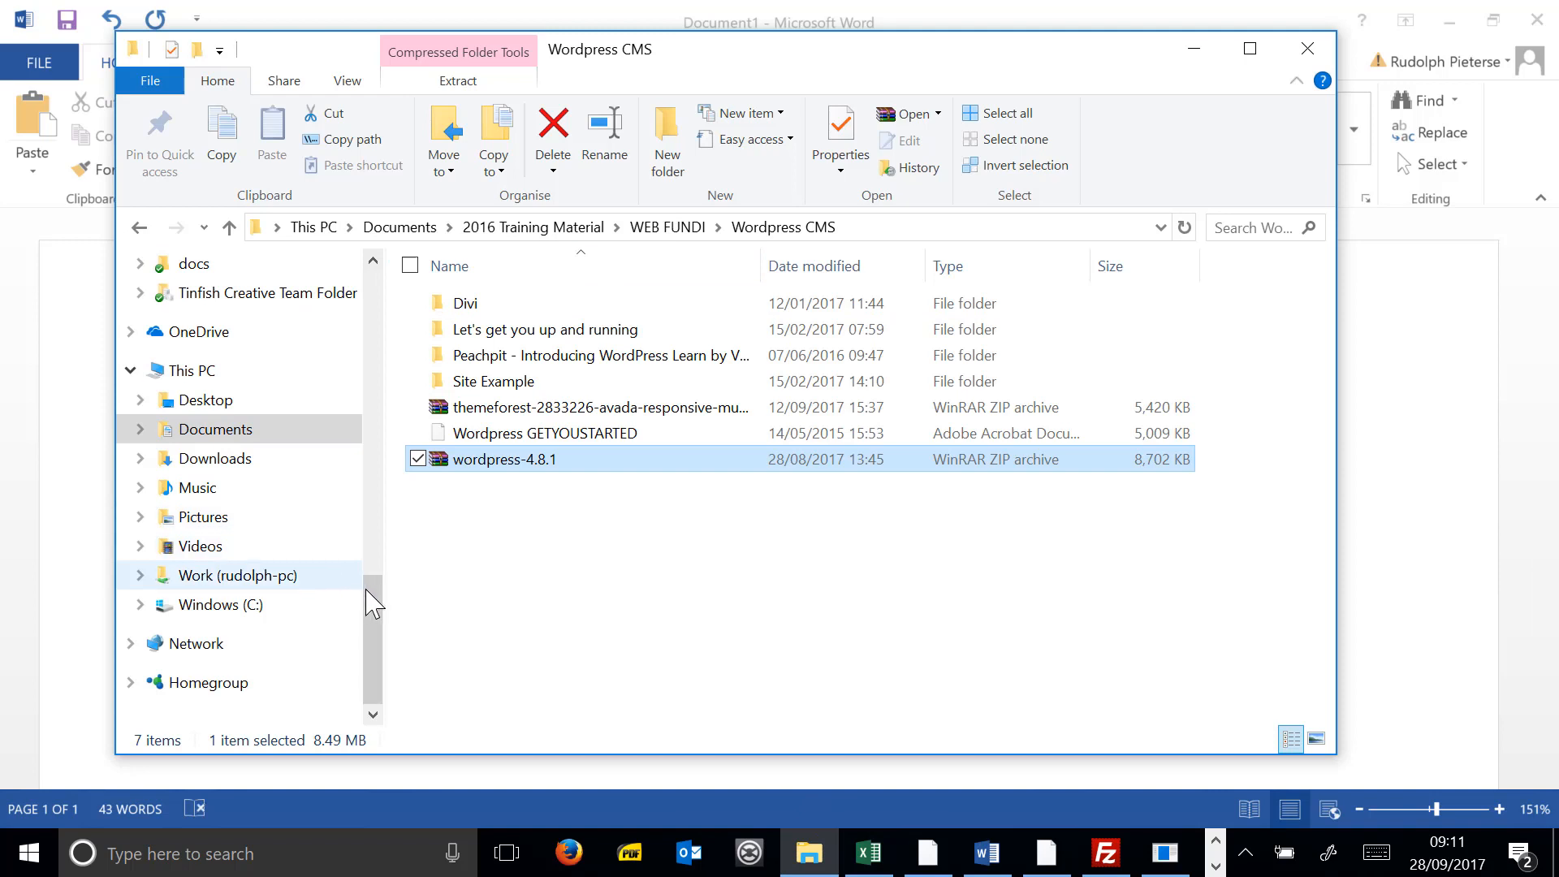
pyautogui.moveTo(368, 598); pyautogui.dragTo(381, 475)
pyautogui.scroll(1, 381, 475)
pyautogui.click(198, 557)
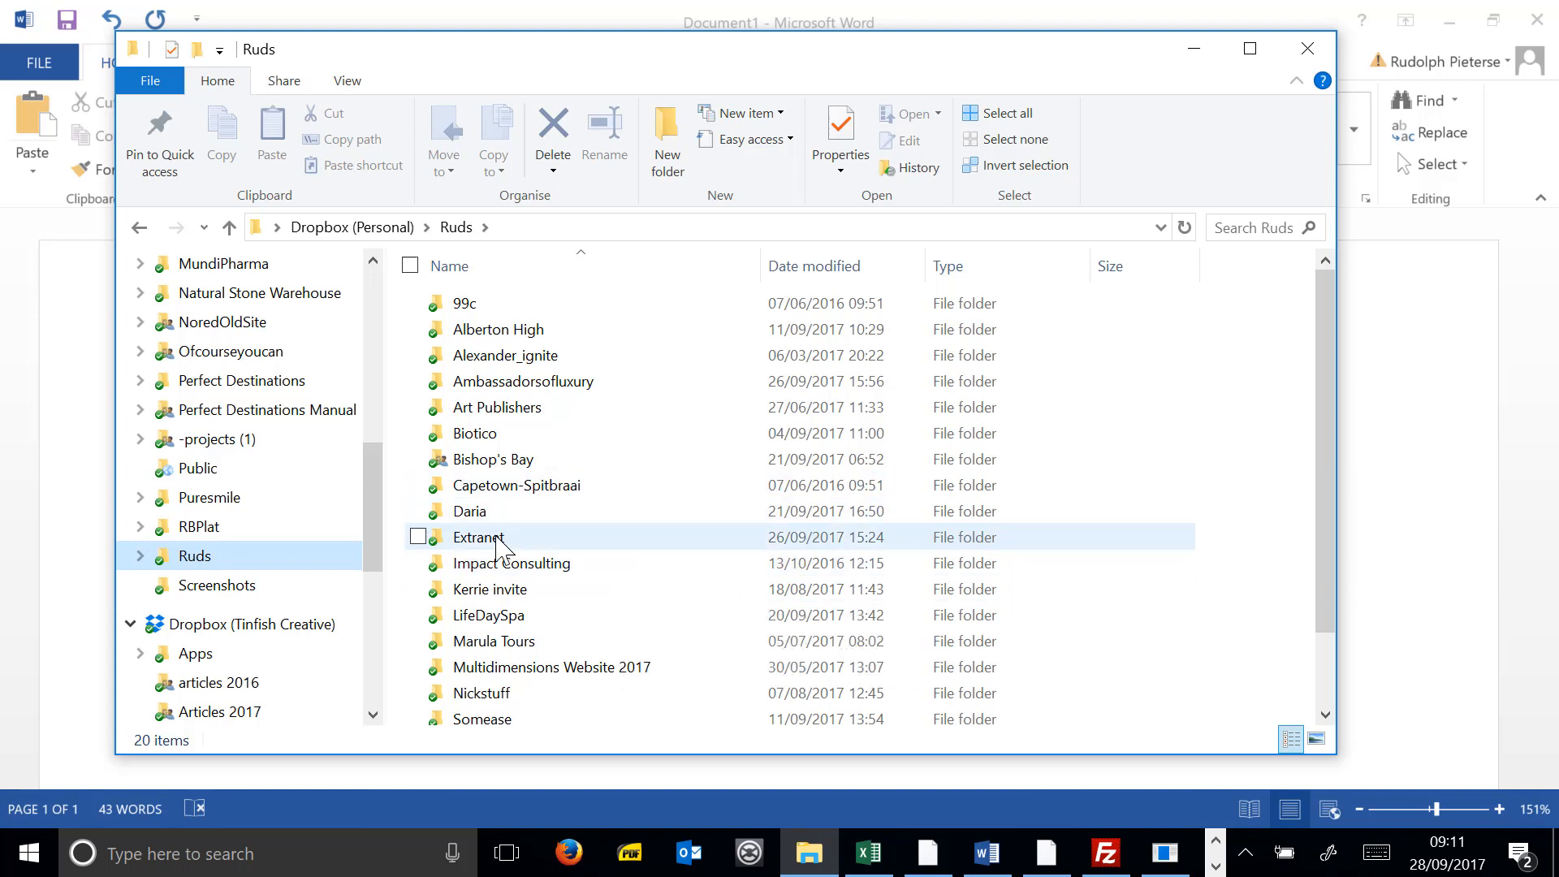
pyautogui.doubleClick(526, 616)
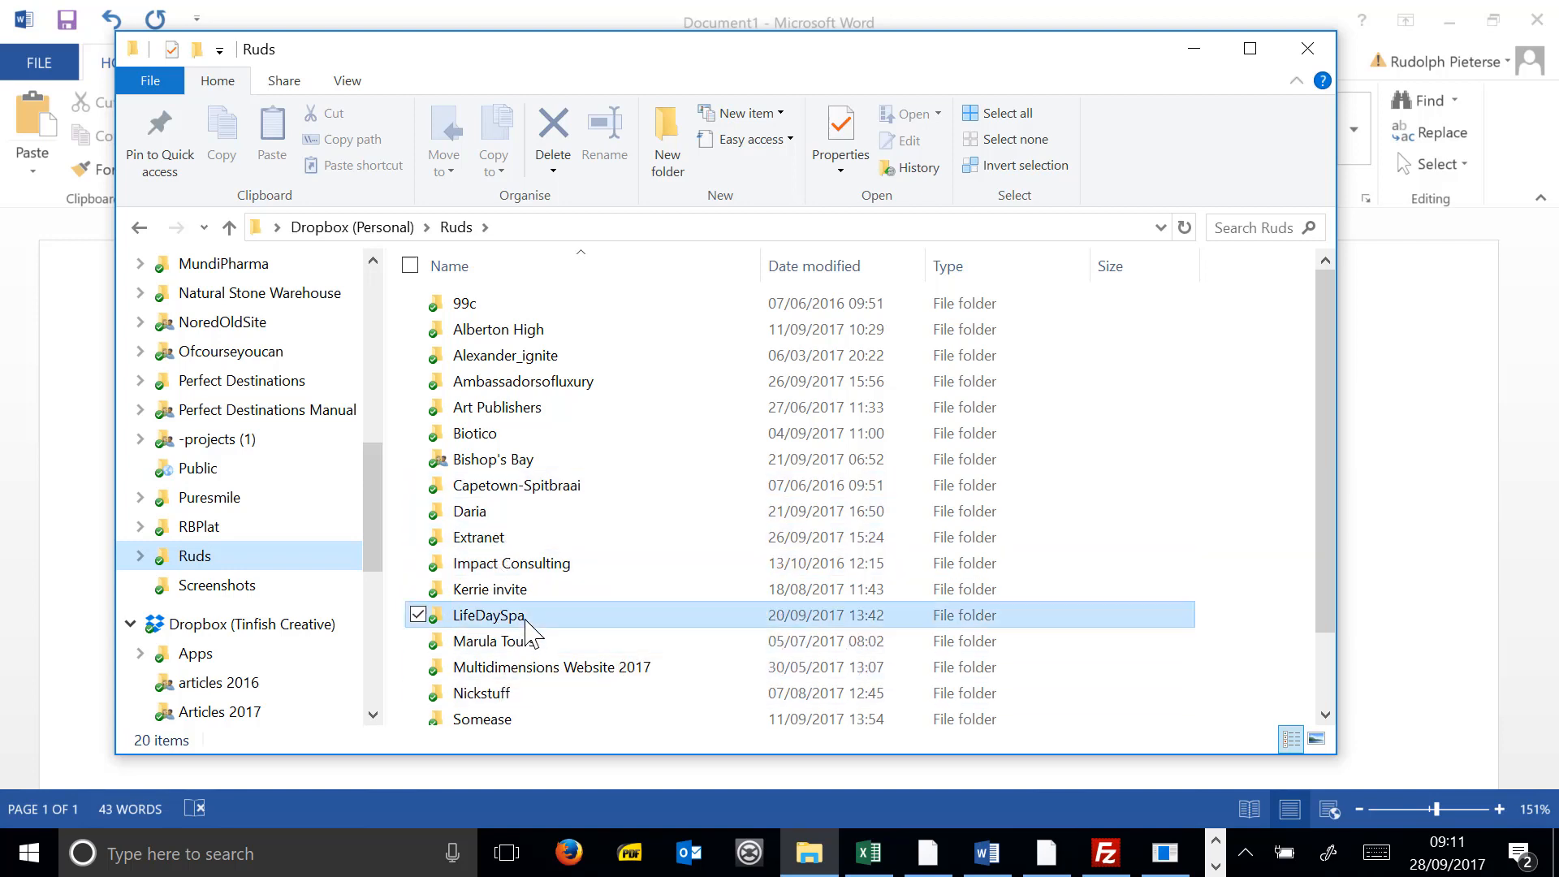
pyautogui.click(734, 337)
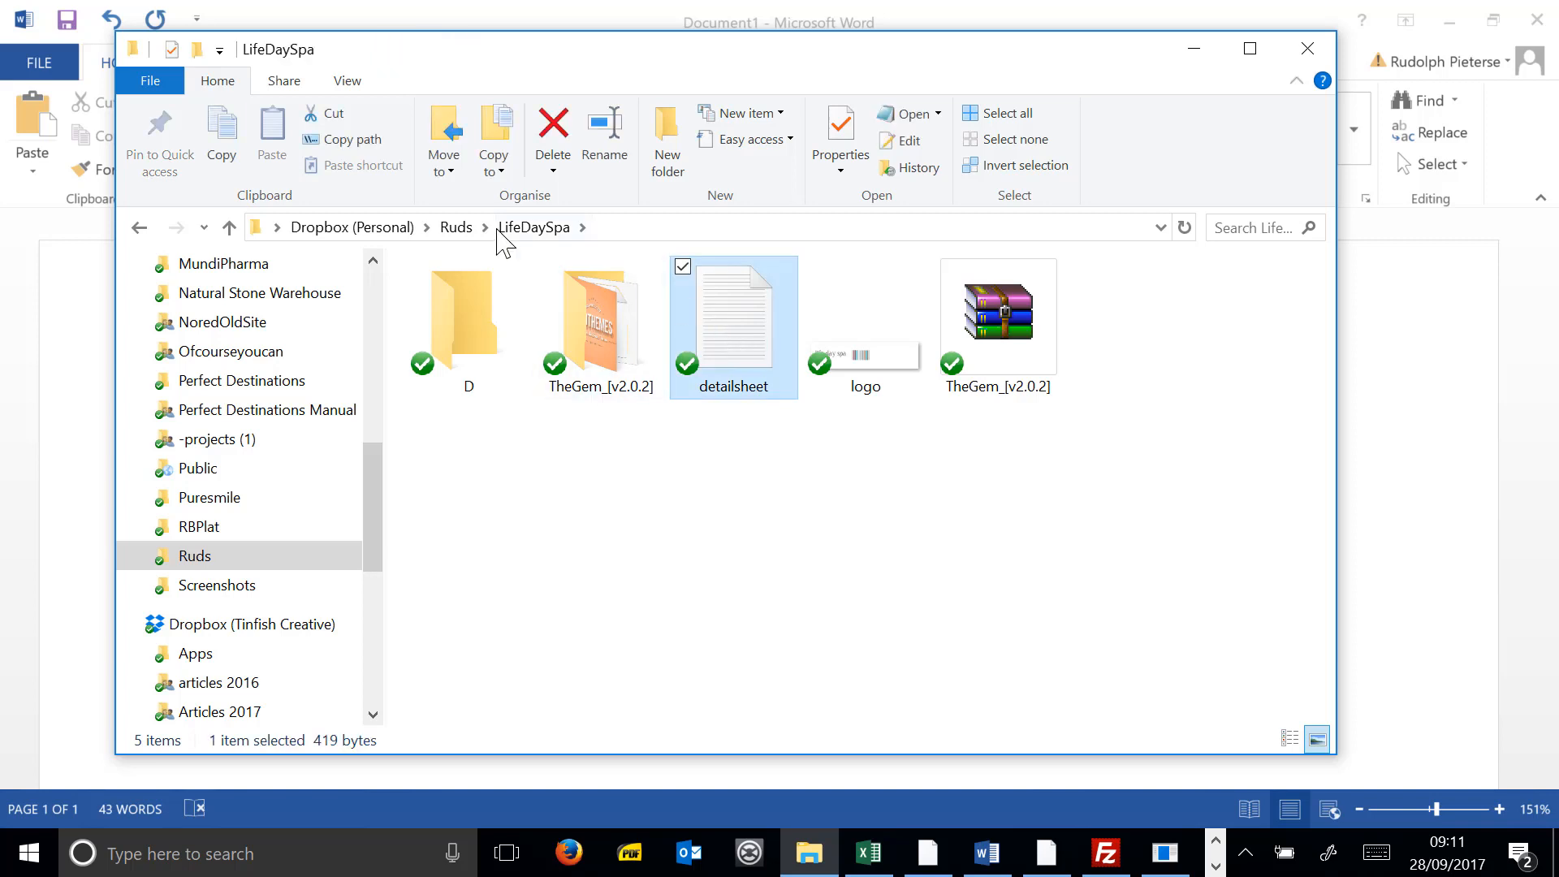
pyautogui.click(454, 228)
pyautogui.doubleClick(491, 408)
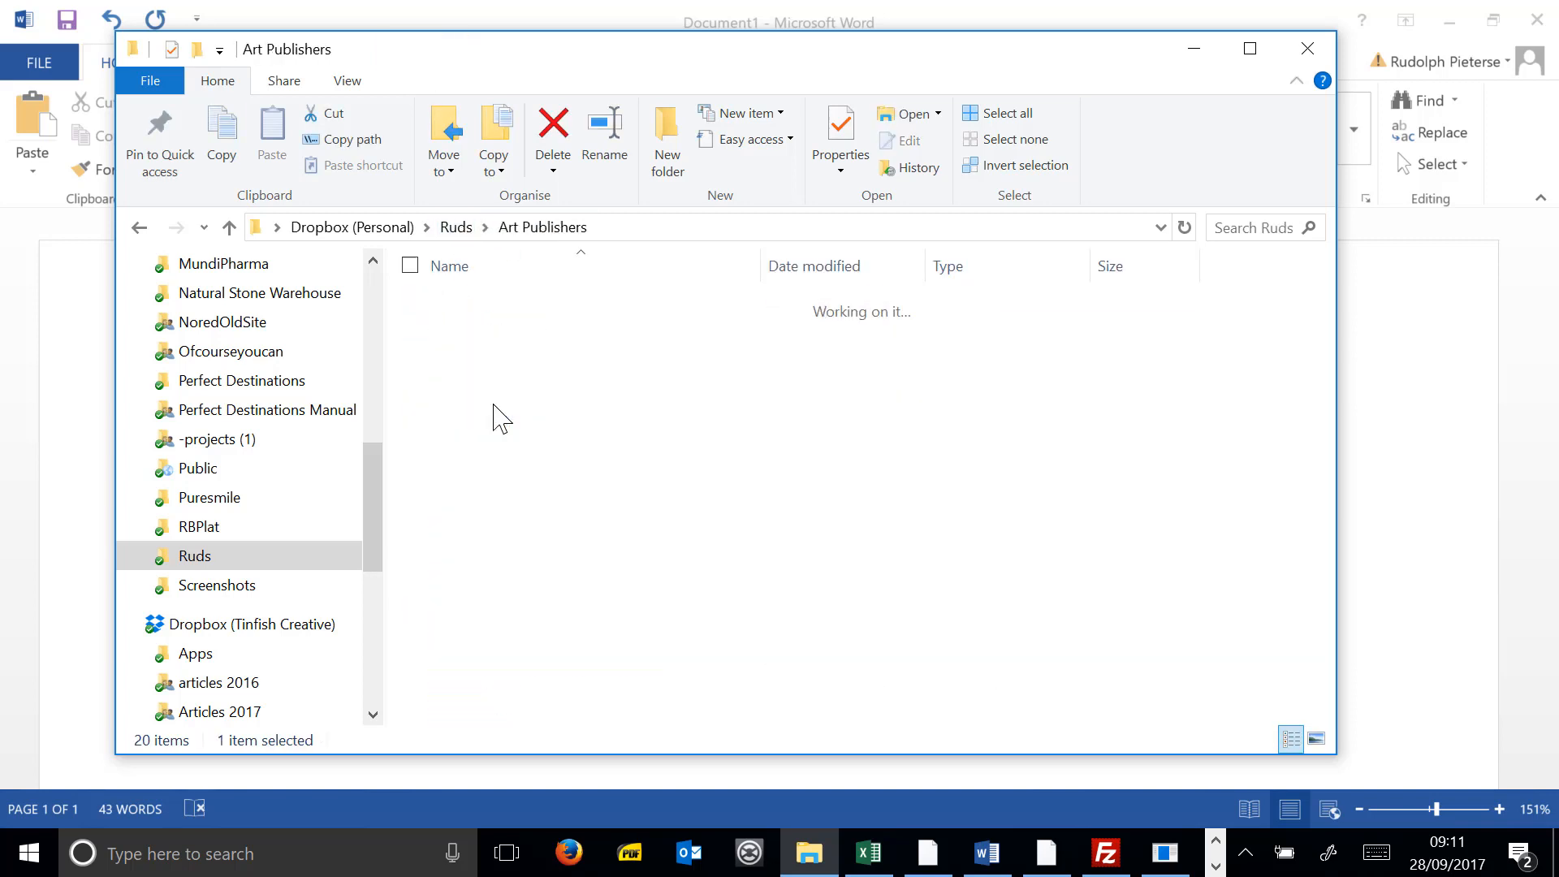
pyautogui.click(456, 227)
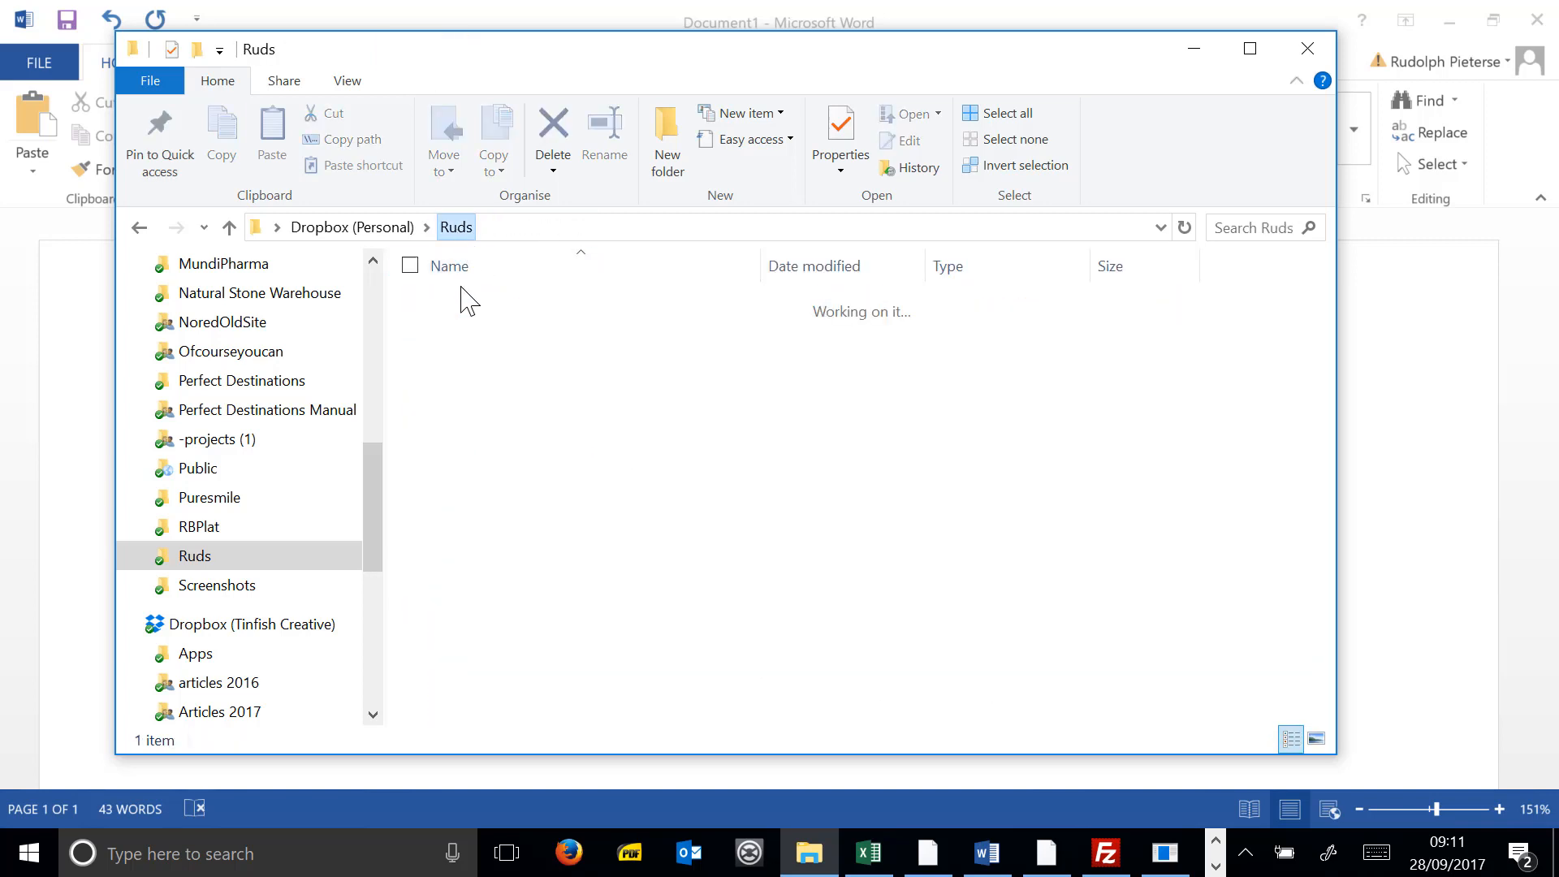
pyautogui.doubleClick(493, 460)
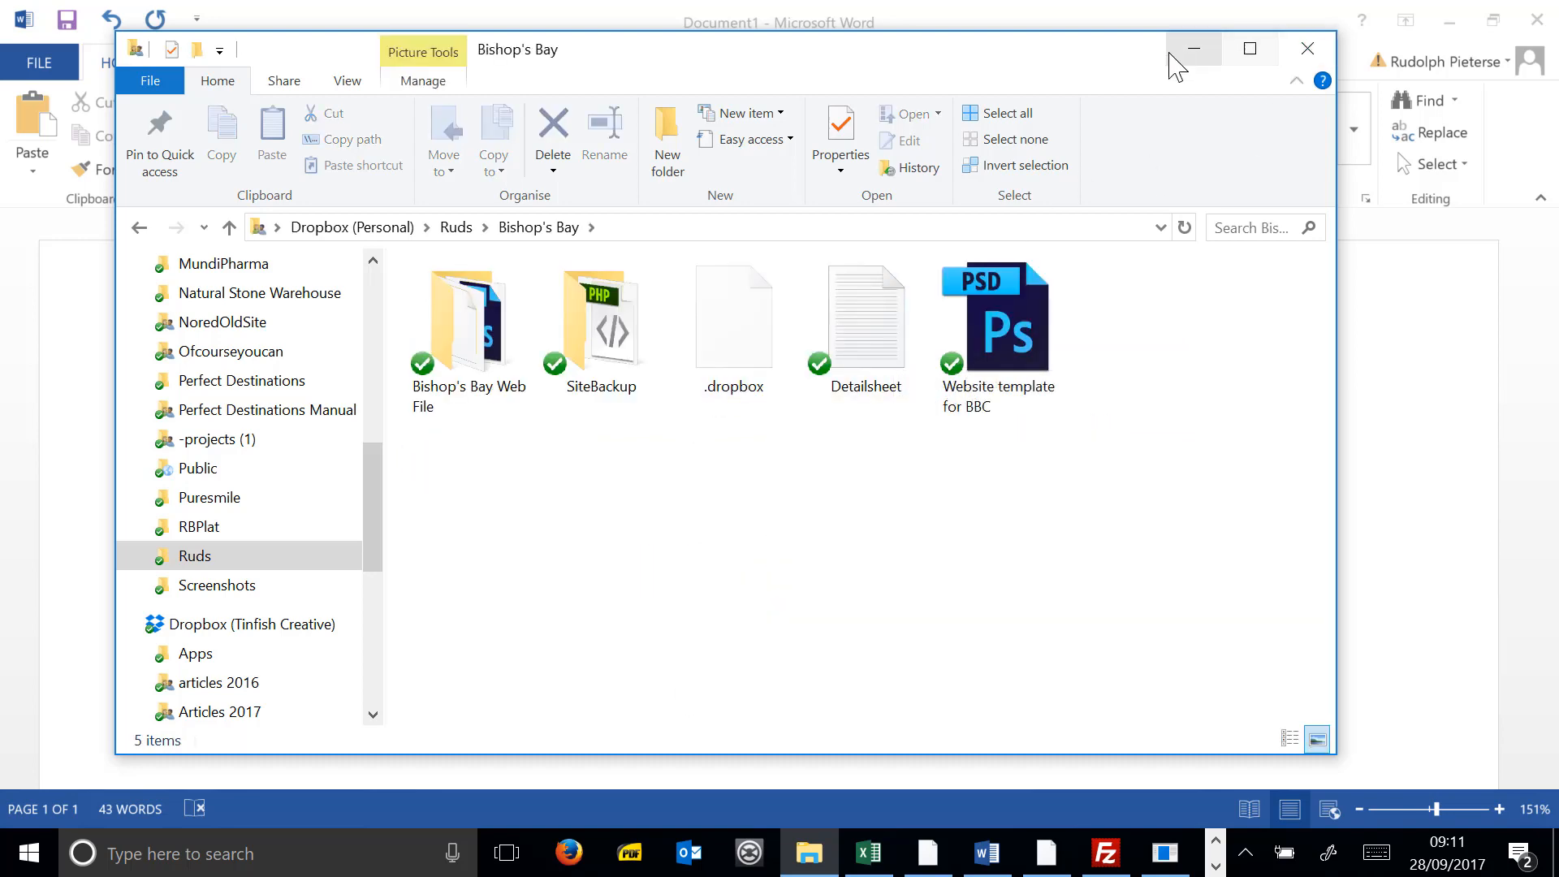
pyautogui.click(1192, 50)
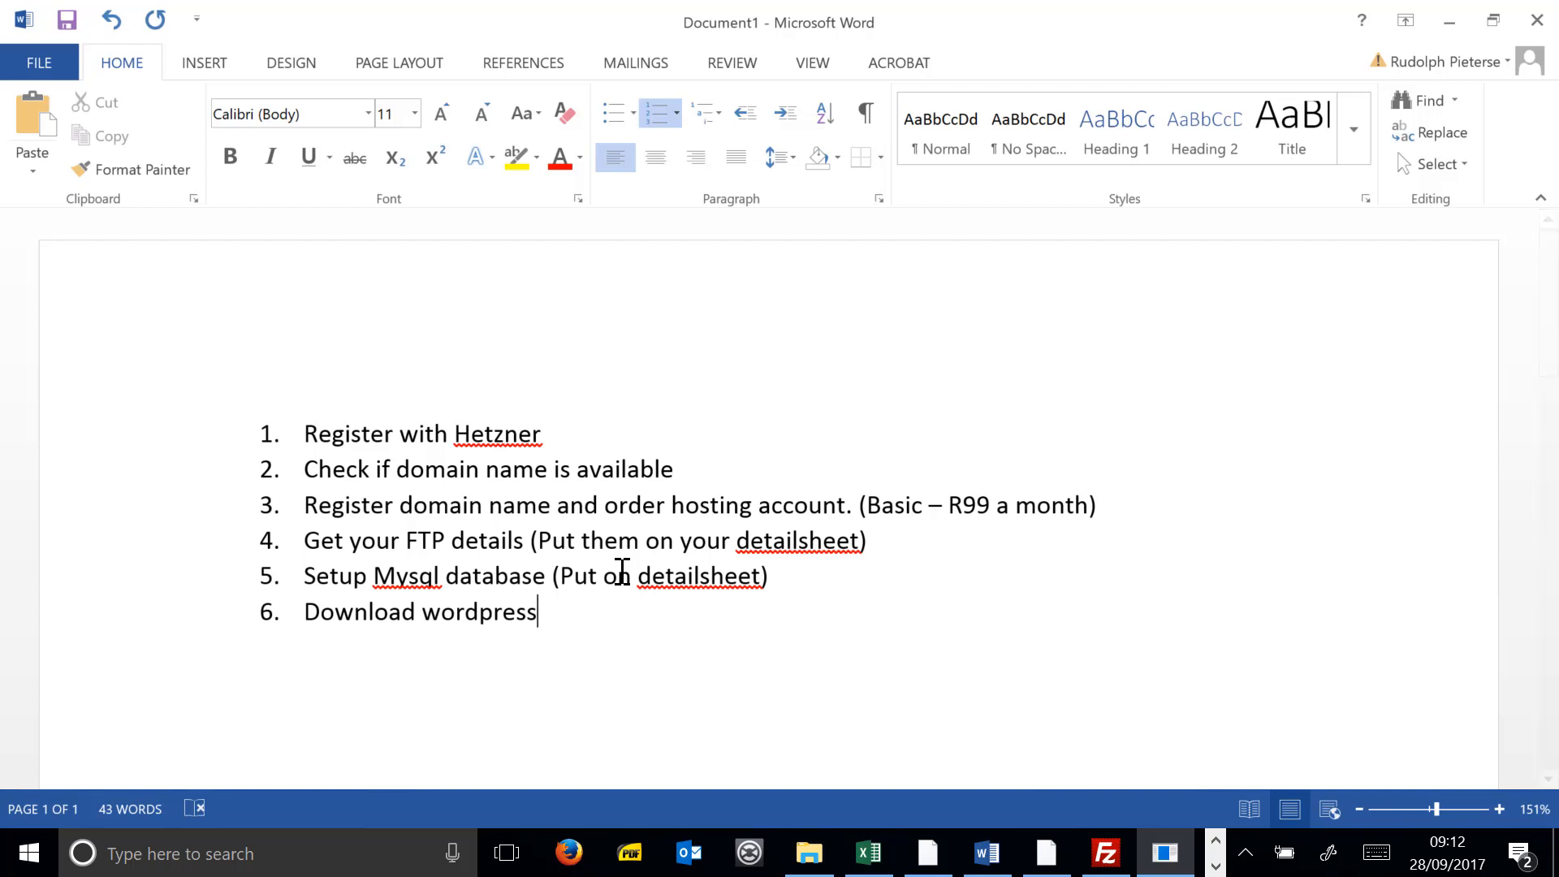
# - Finish item 6 with '(wordpress.org)' and add item 7 'upload the zip file to your domain (Put in Public_html folder)'
pyautogui.write('(wordpre')
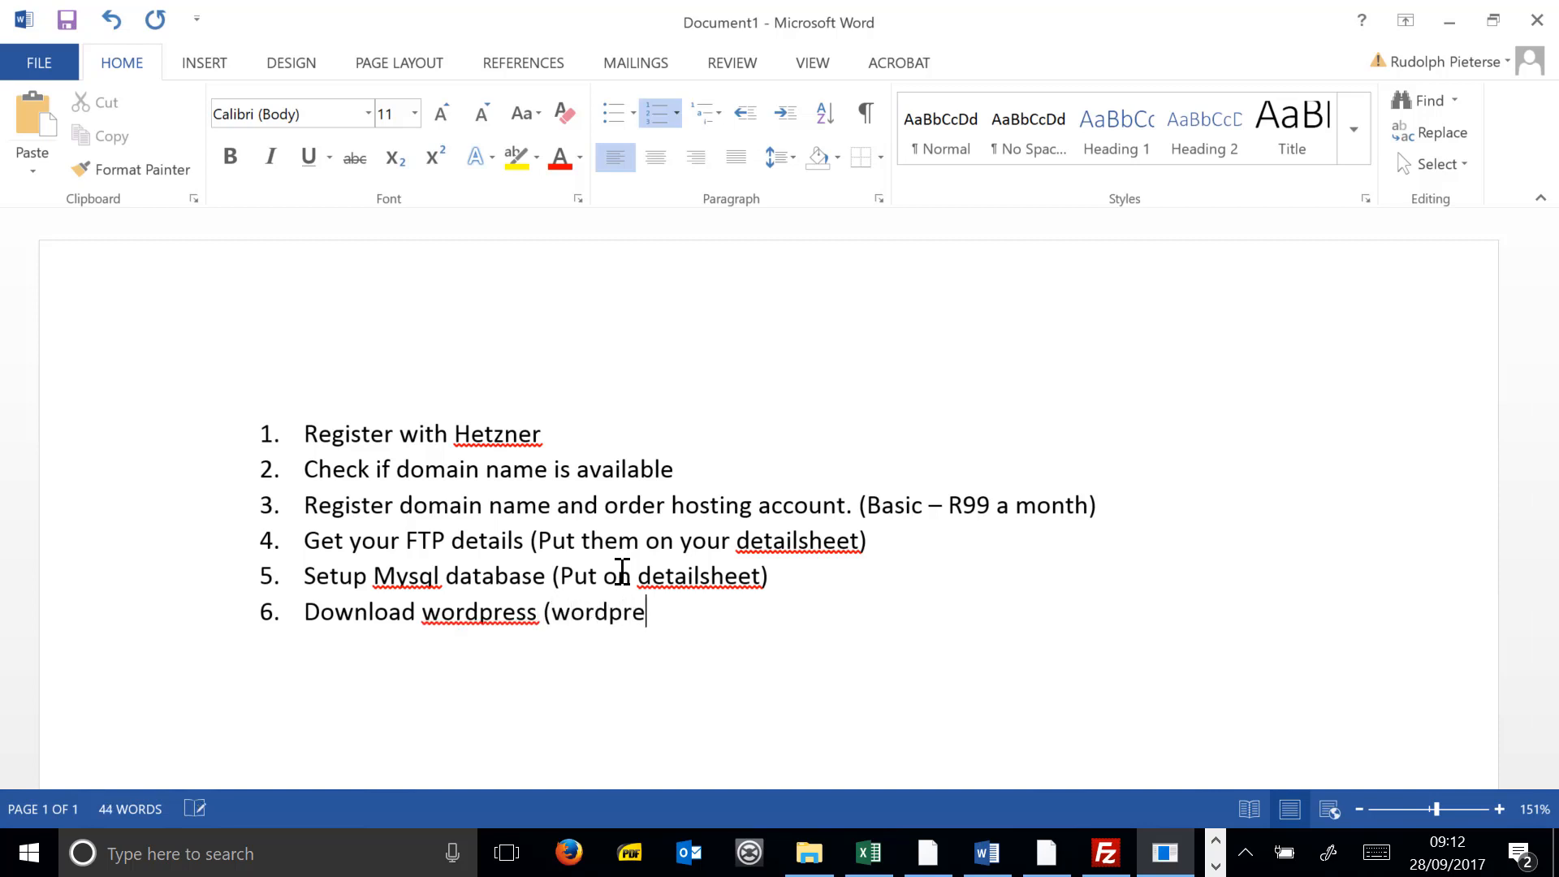
pyautogui.write('ss.org)')
pyautogui.press('Return')
pyautogui.write('upload the zip ')
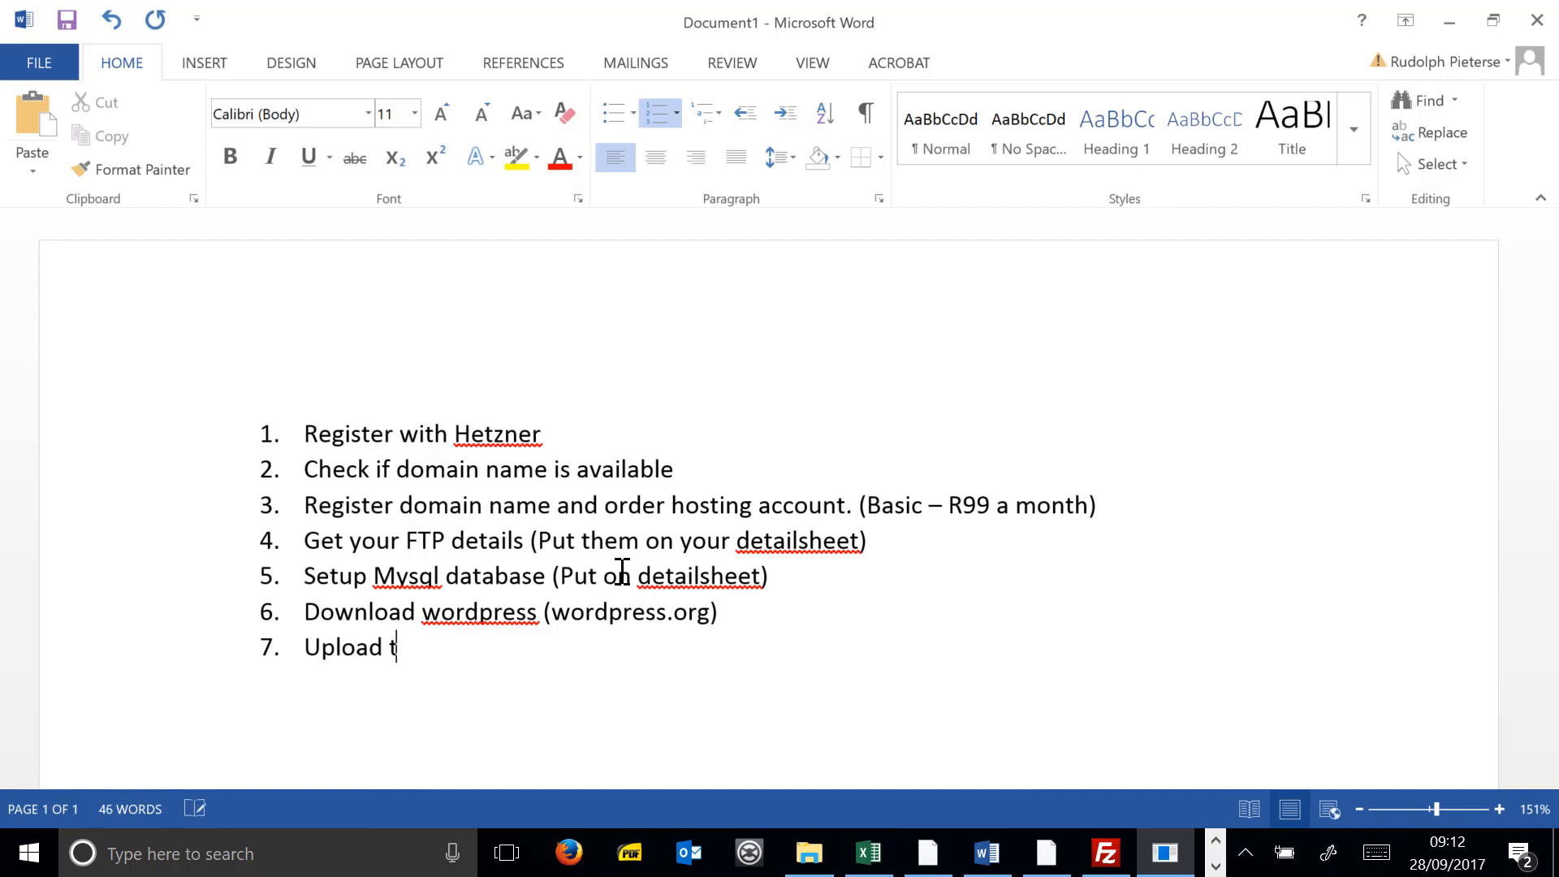
pyautogui.write('file ')
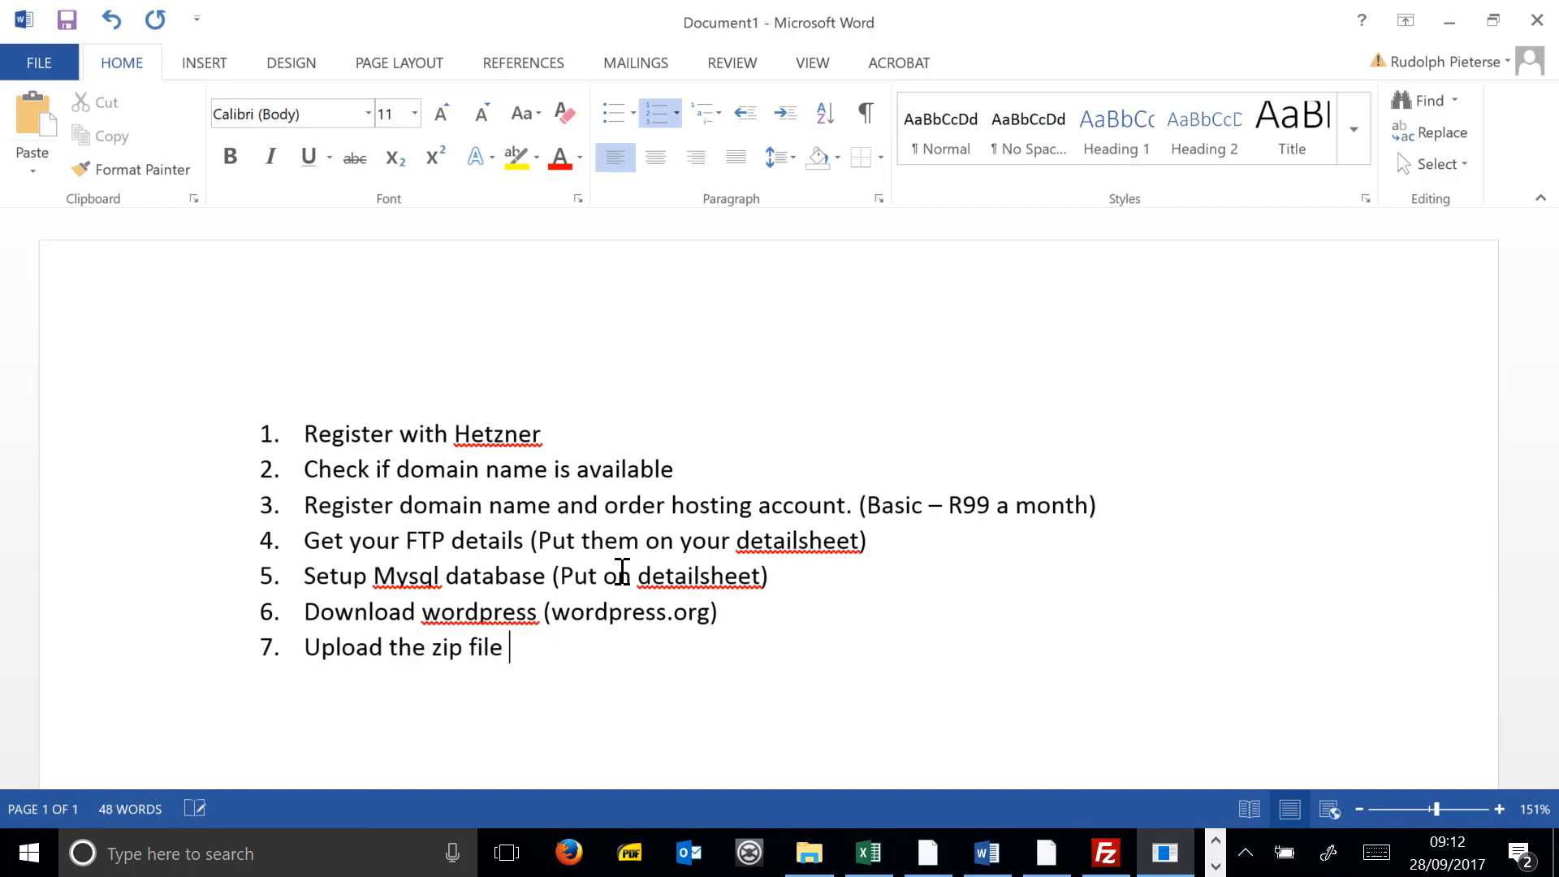
pyautogui.write('to your domain (')
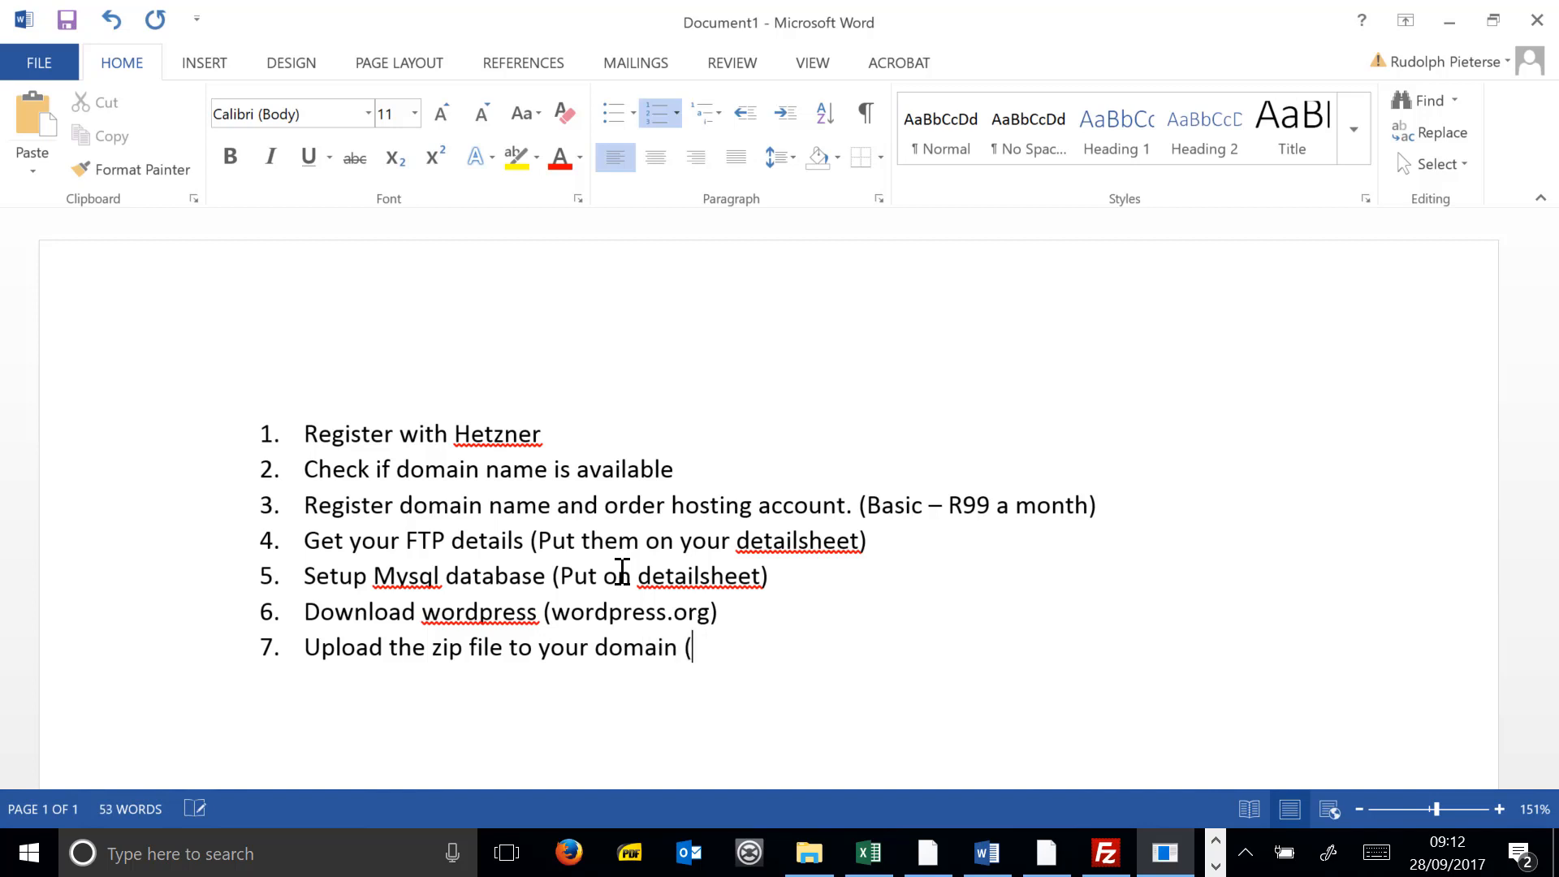
pyautogui.write('Put in Public')
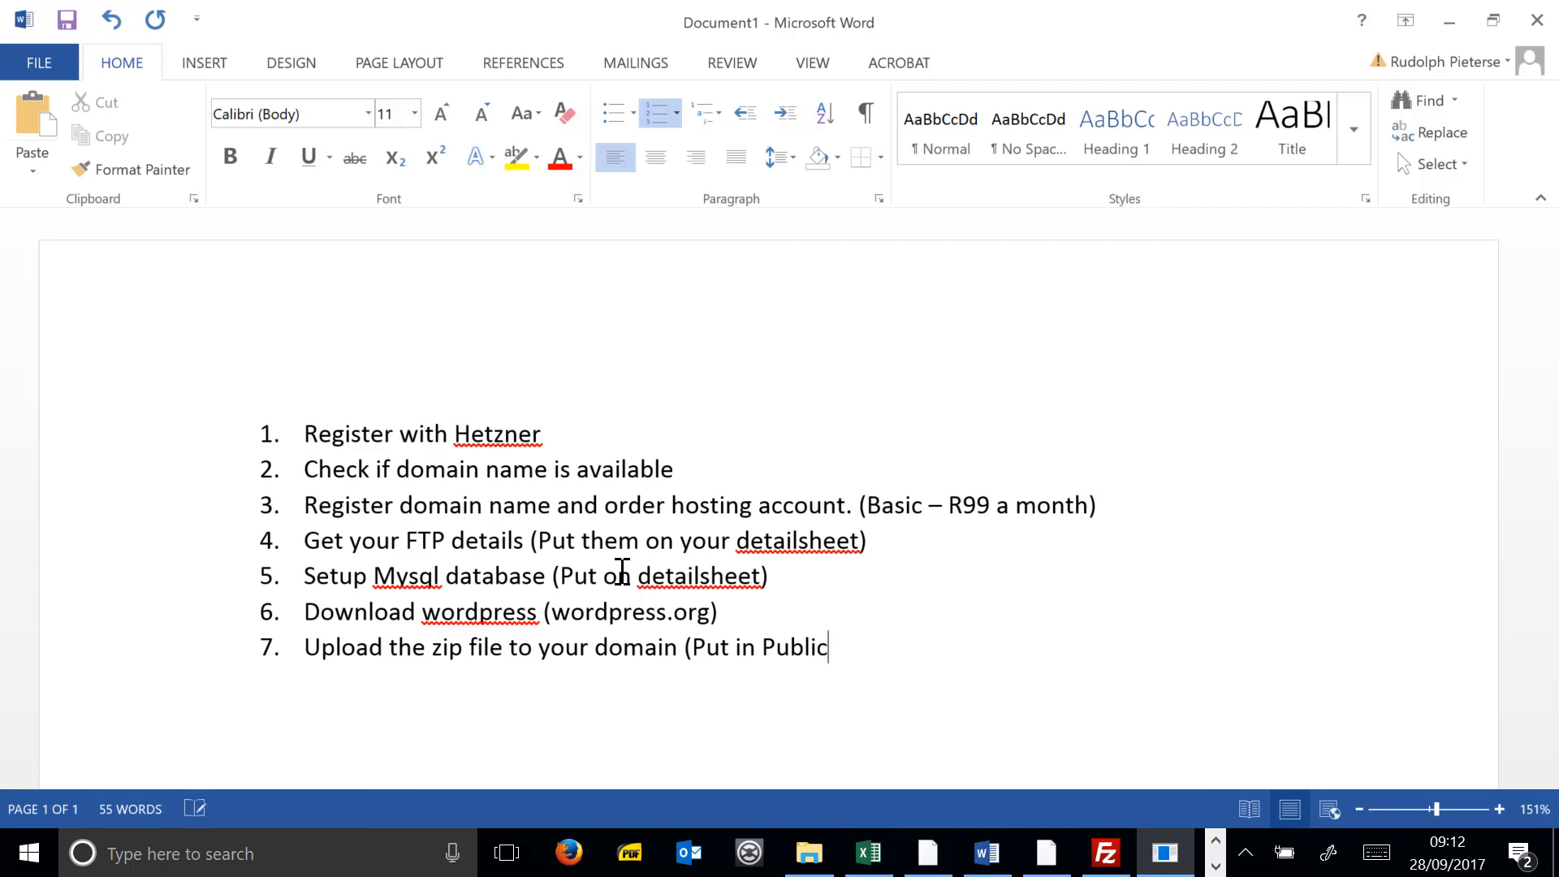
pyautogui.write('_html folder)')
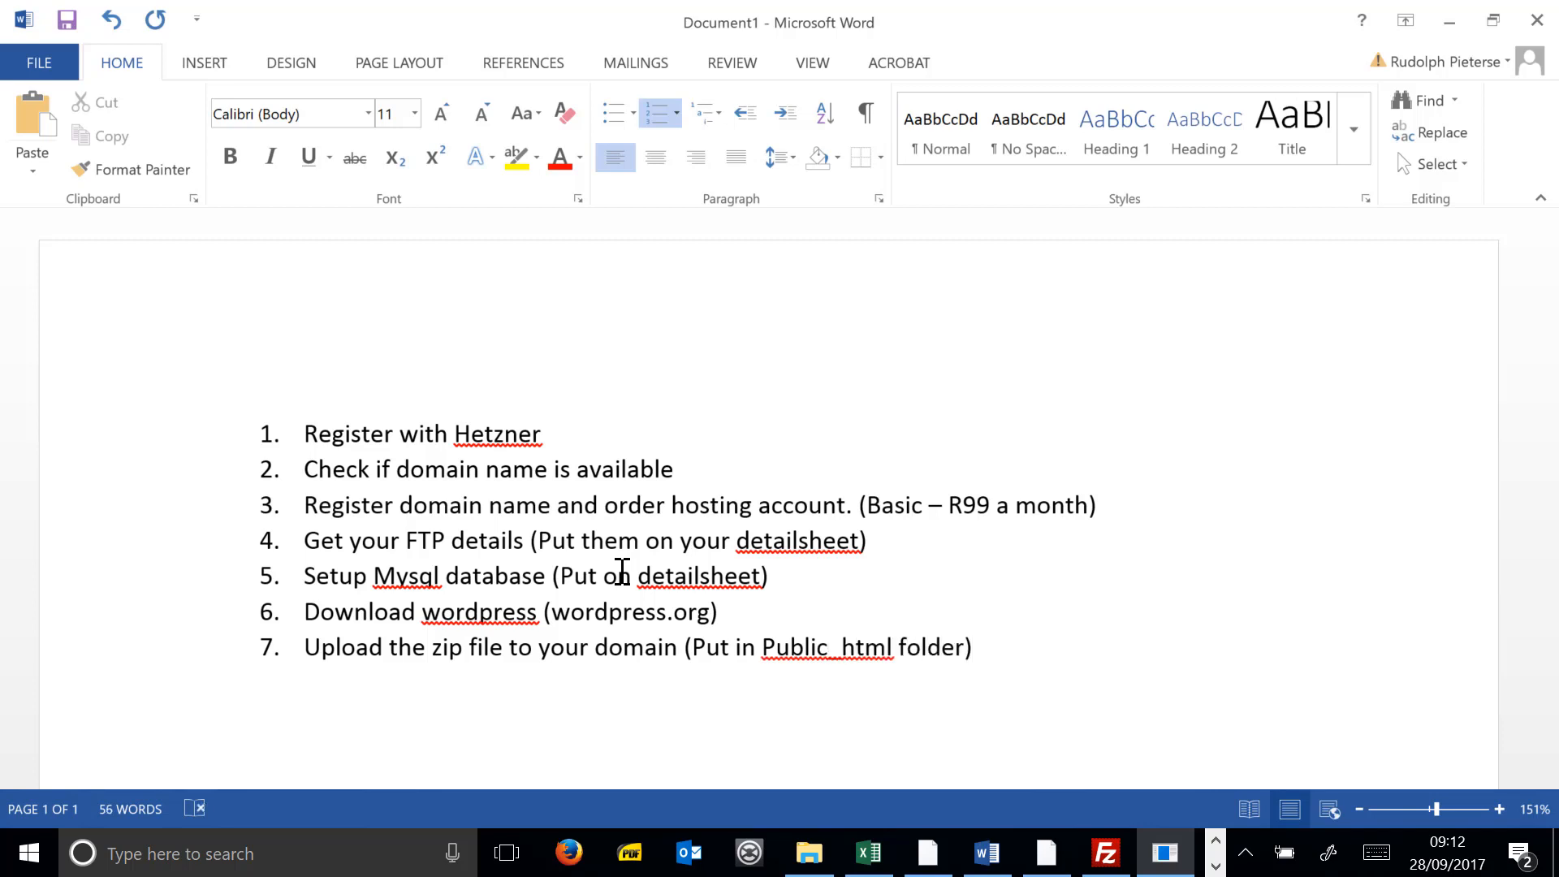
pyautogui.press('Return')
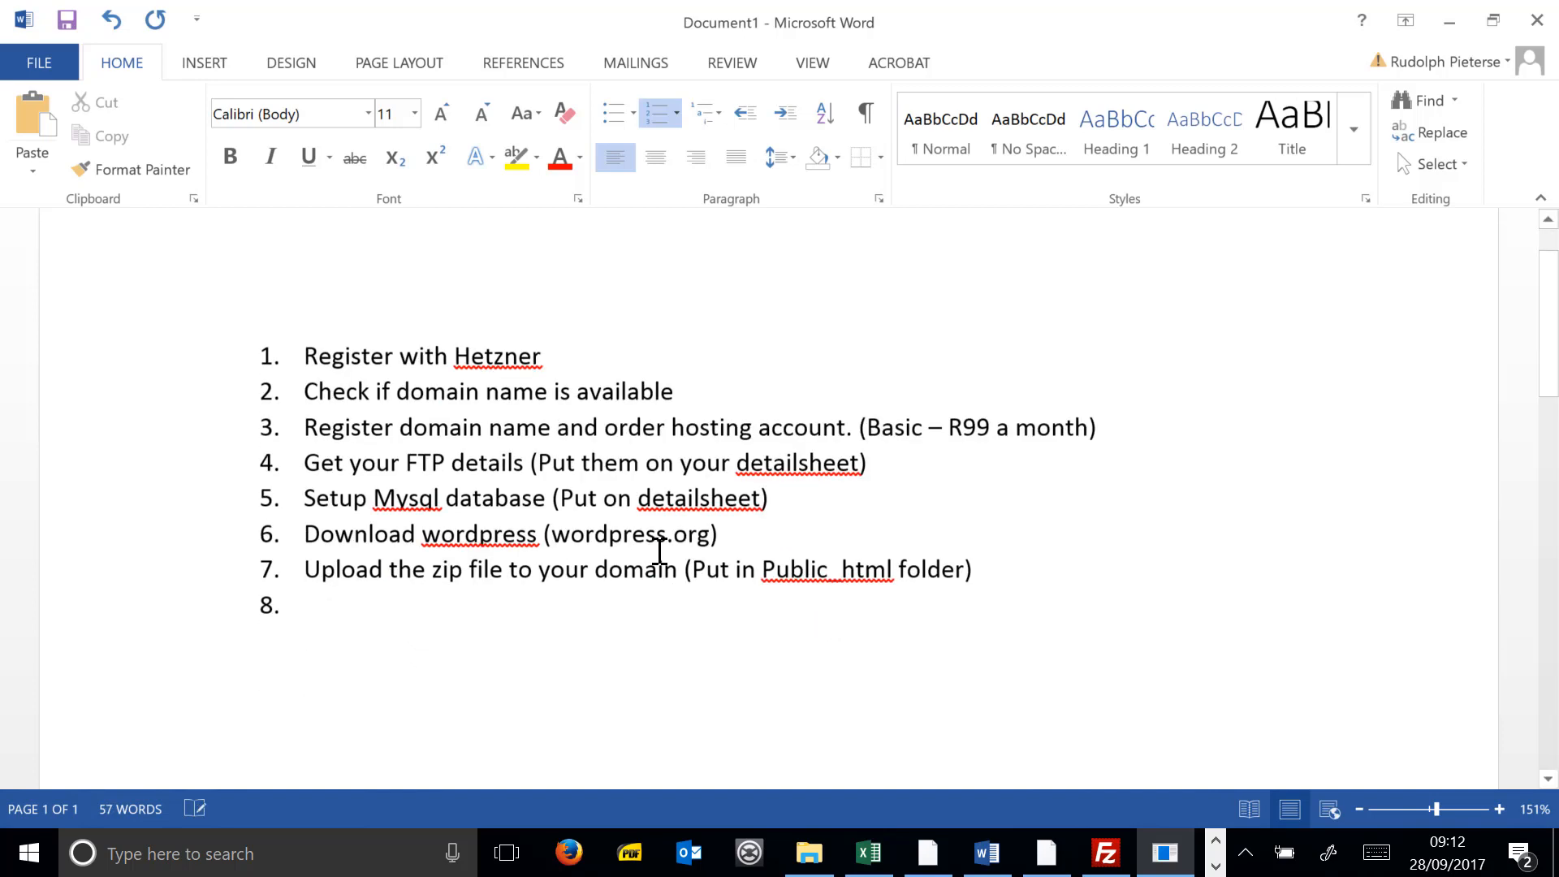
# - Add item 8: 'Go to Hetzner konsoleH and unzip wordpress files'
pyautogui.scroll(-1, 659, 552)
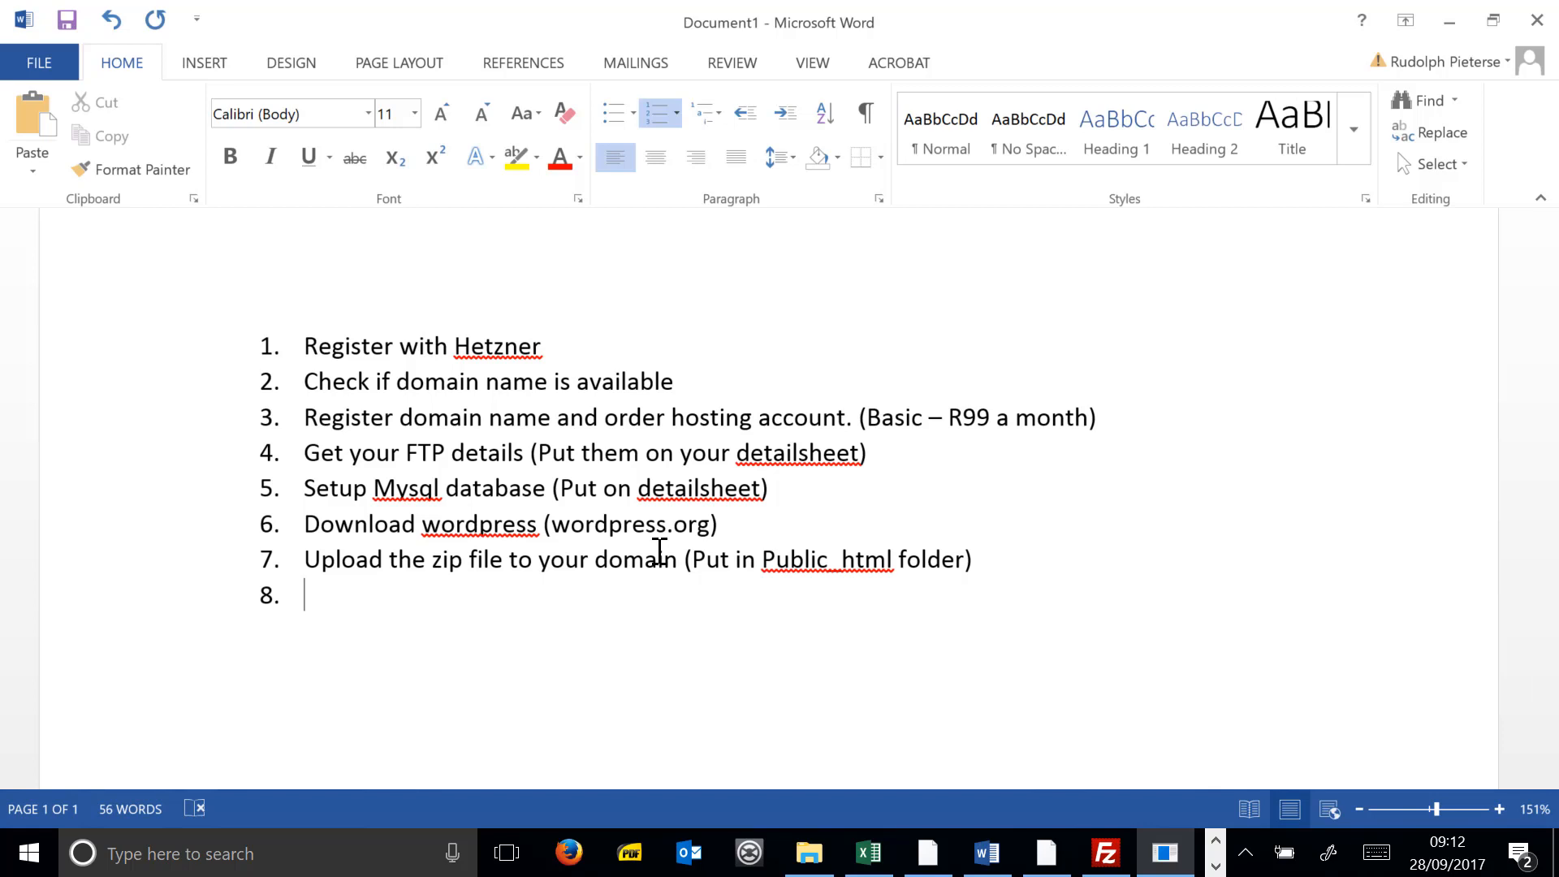
pyautogui.write('Go to Hetzner')
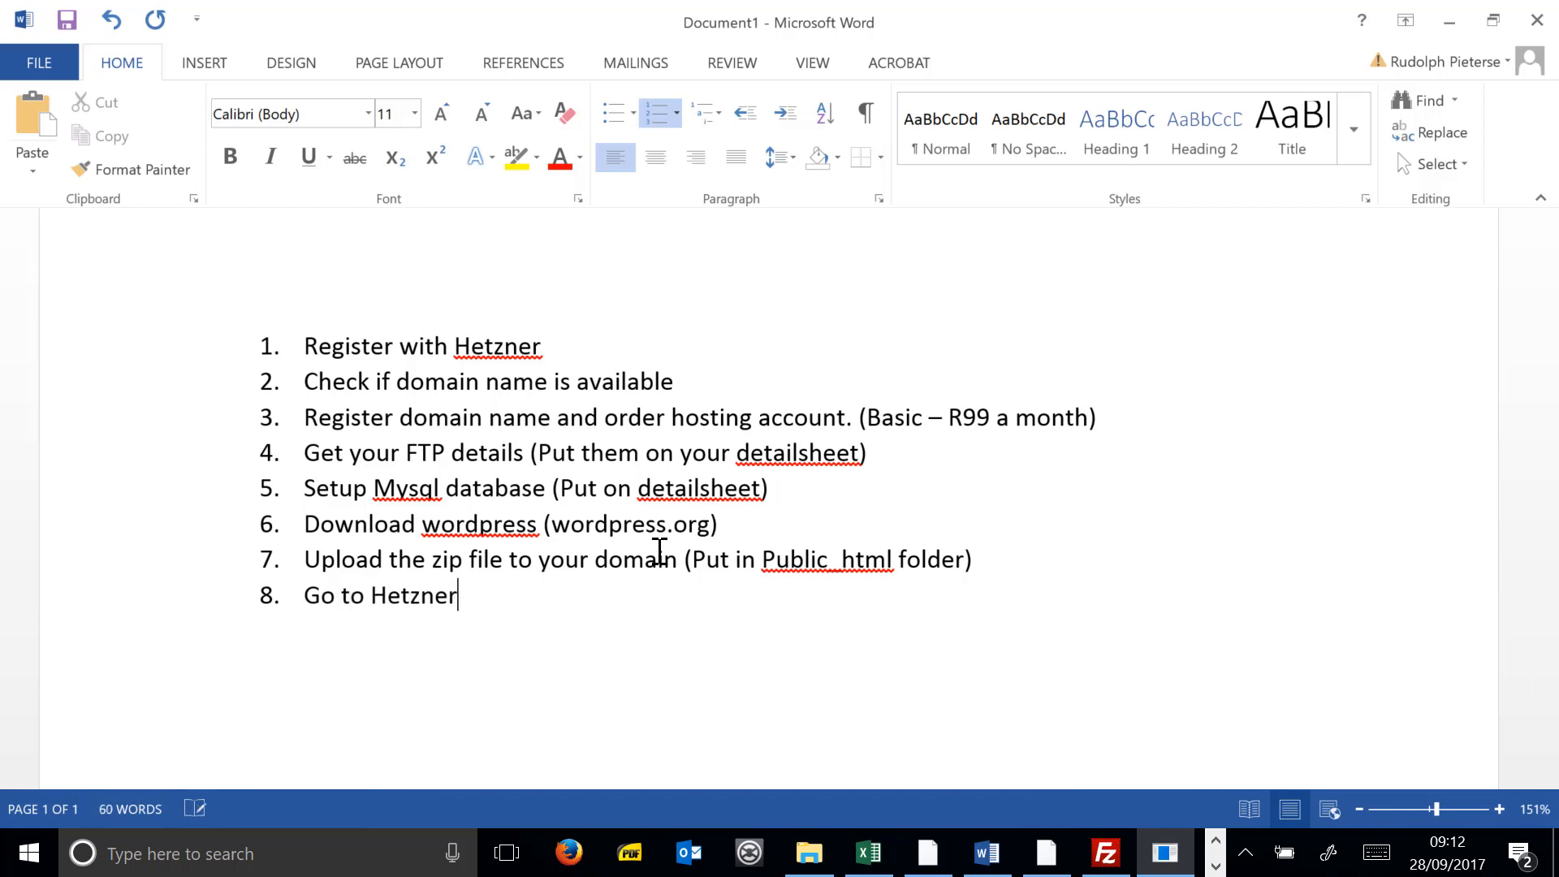
pyautogui.write(' konole')
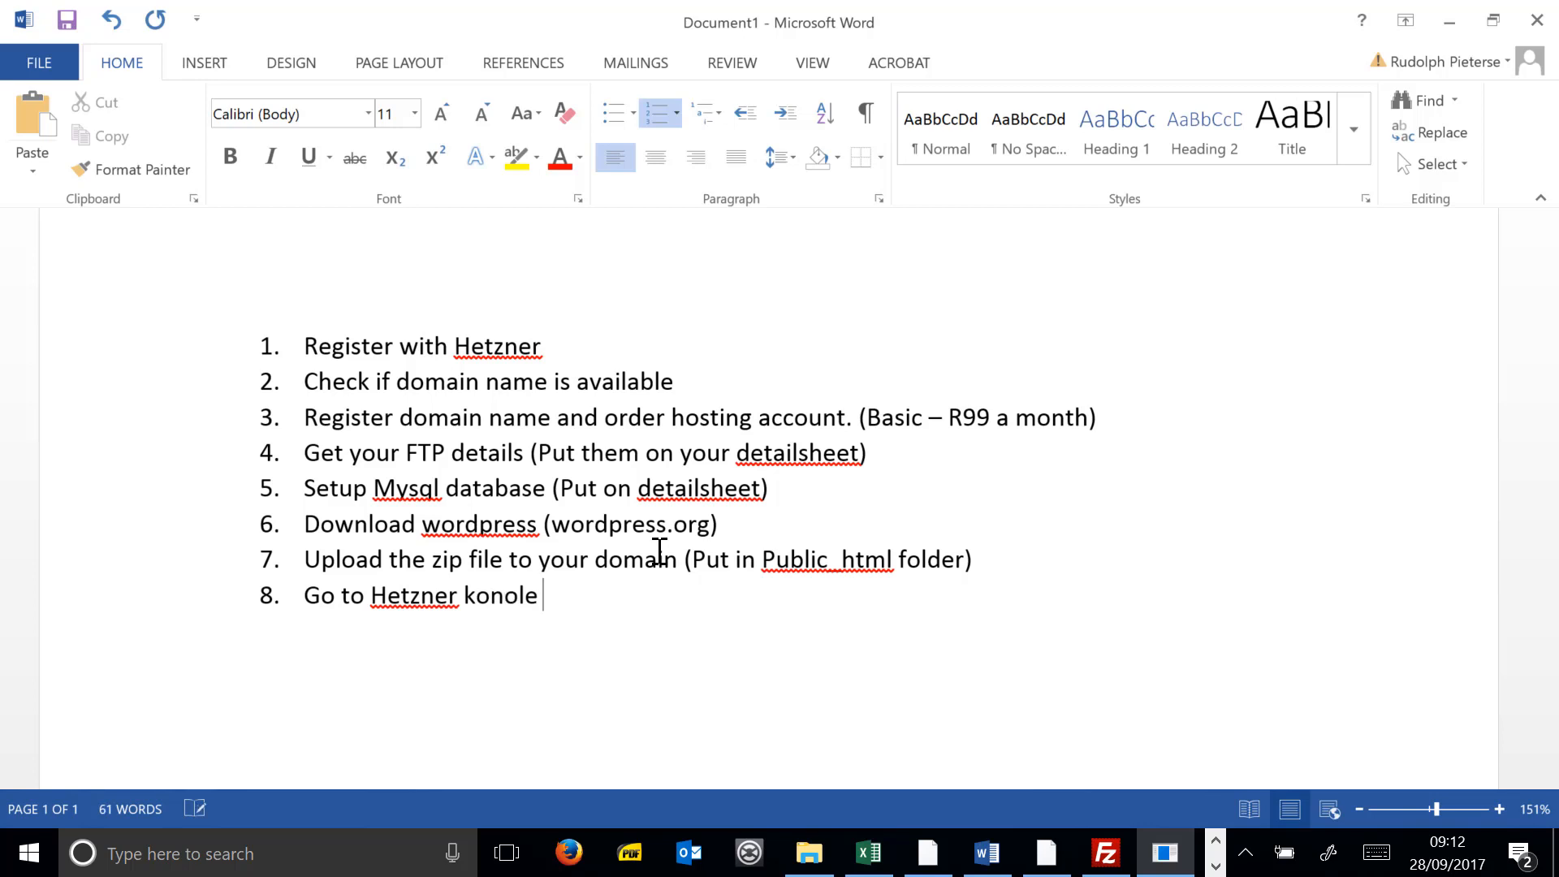
pyautogui.press('BackSpace')
pyautogui.press('BackSpace')
pyautogui.press('BackSpace')
pyautogui.press('BackSpace')
pyautogui.write('soleH and unz')
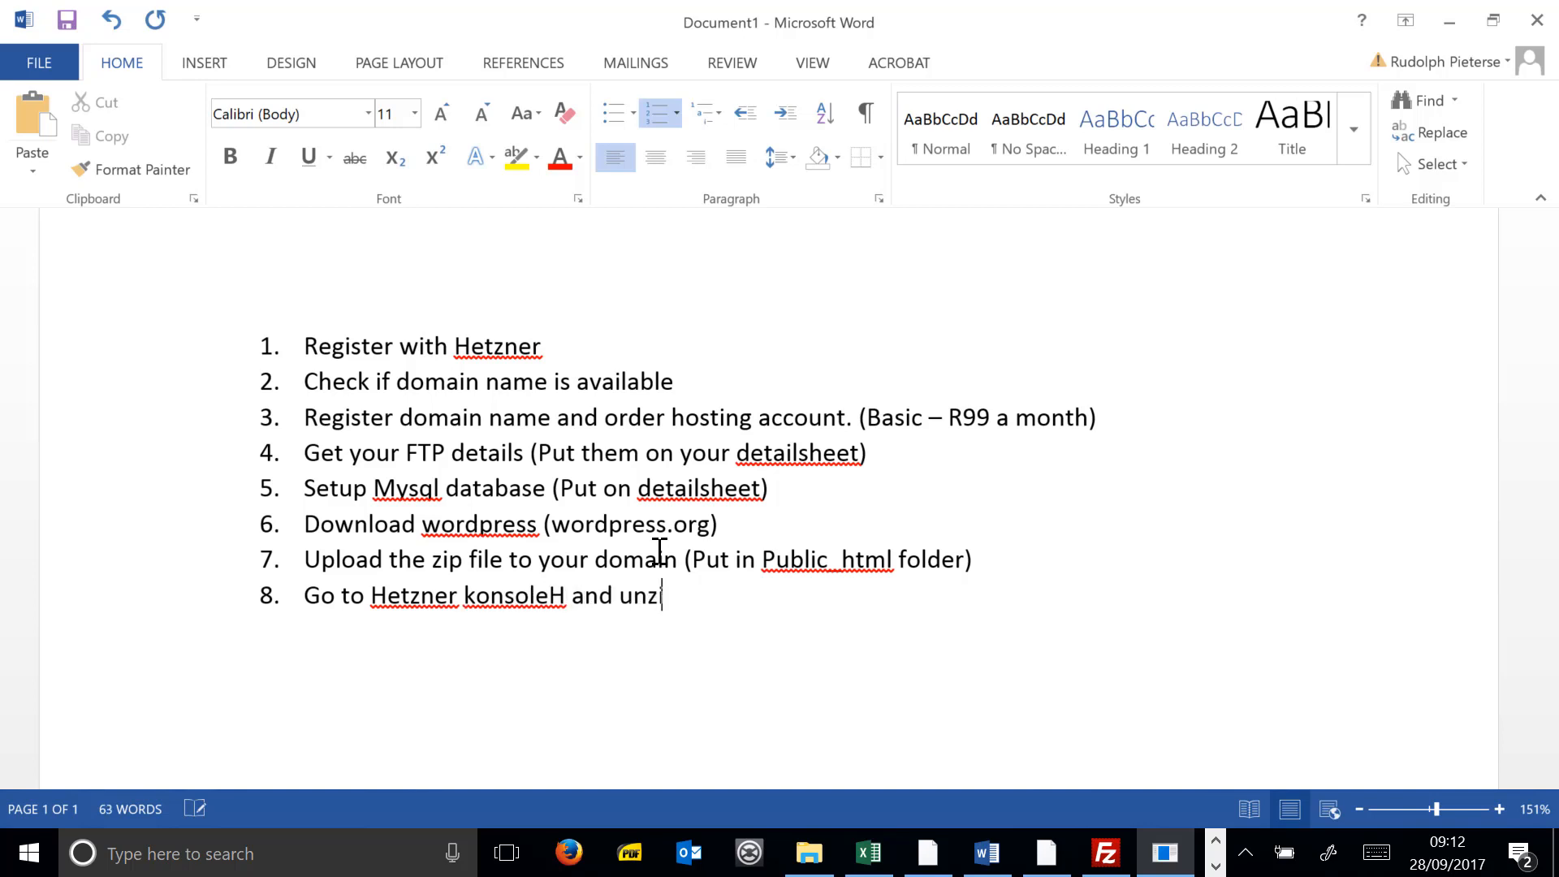
pyautogui.write('ip wordpress')
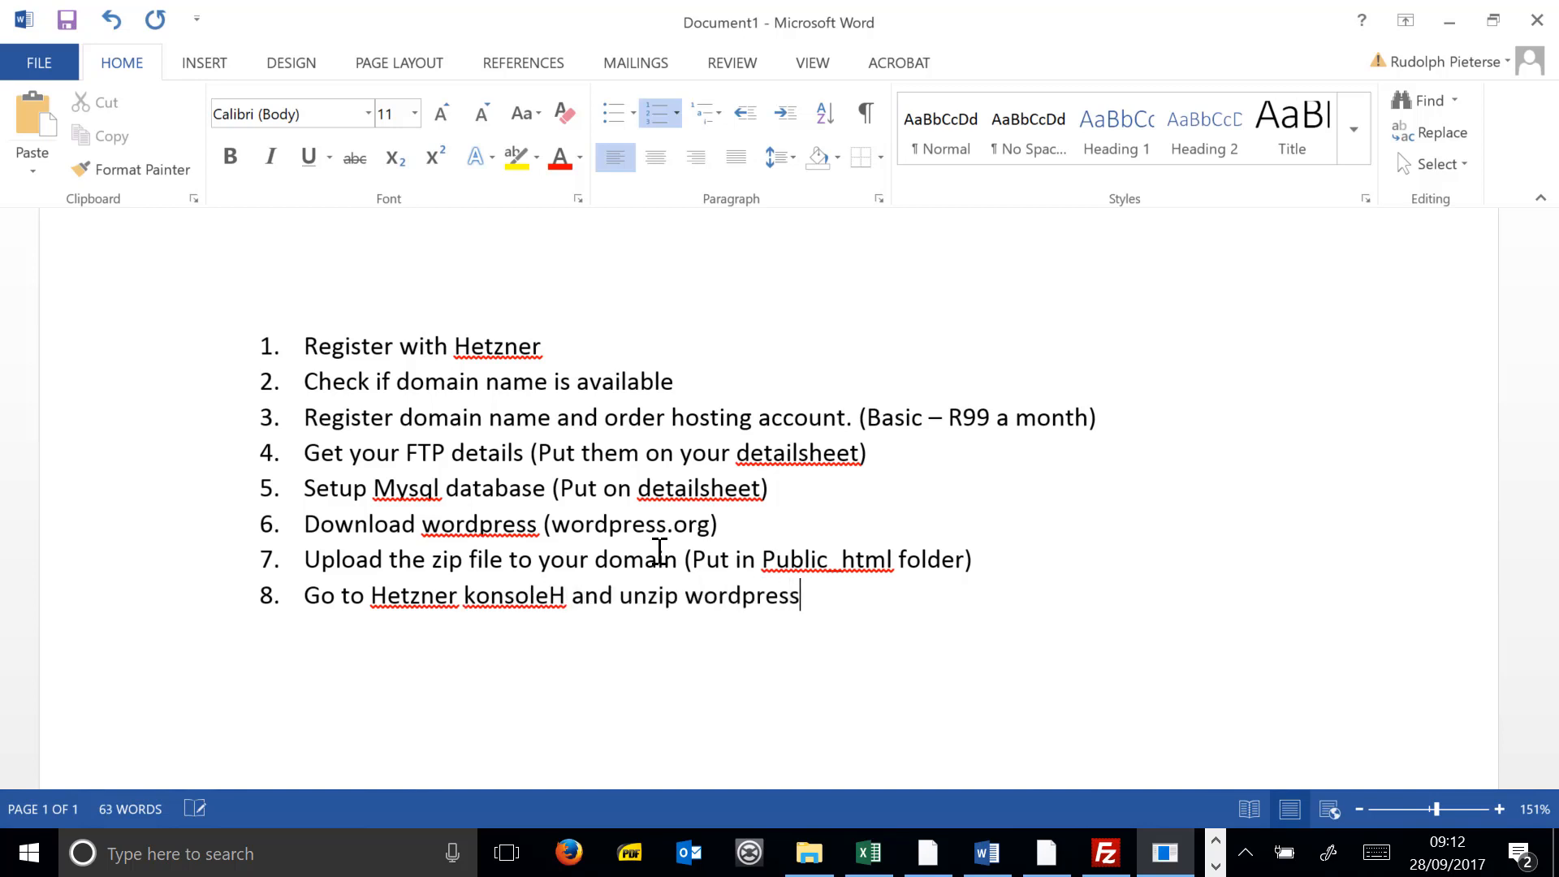
pyautogui.write(' files')
pyautogui.press('Return')
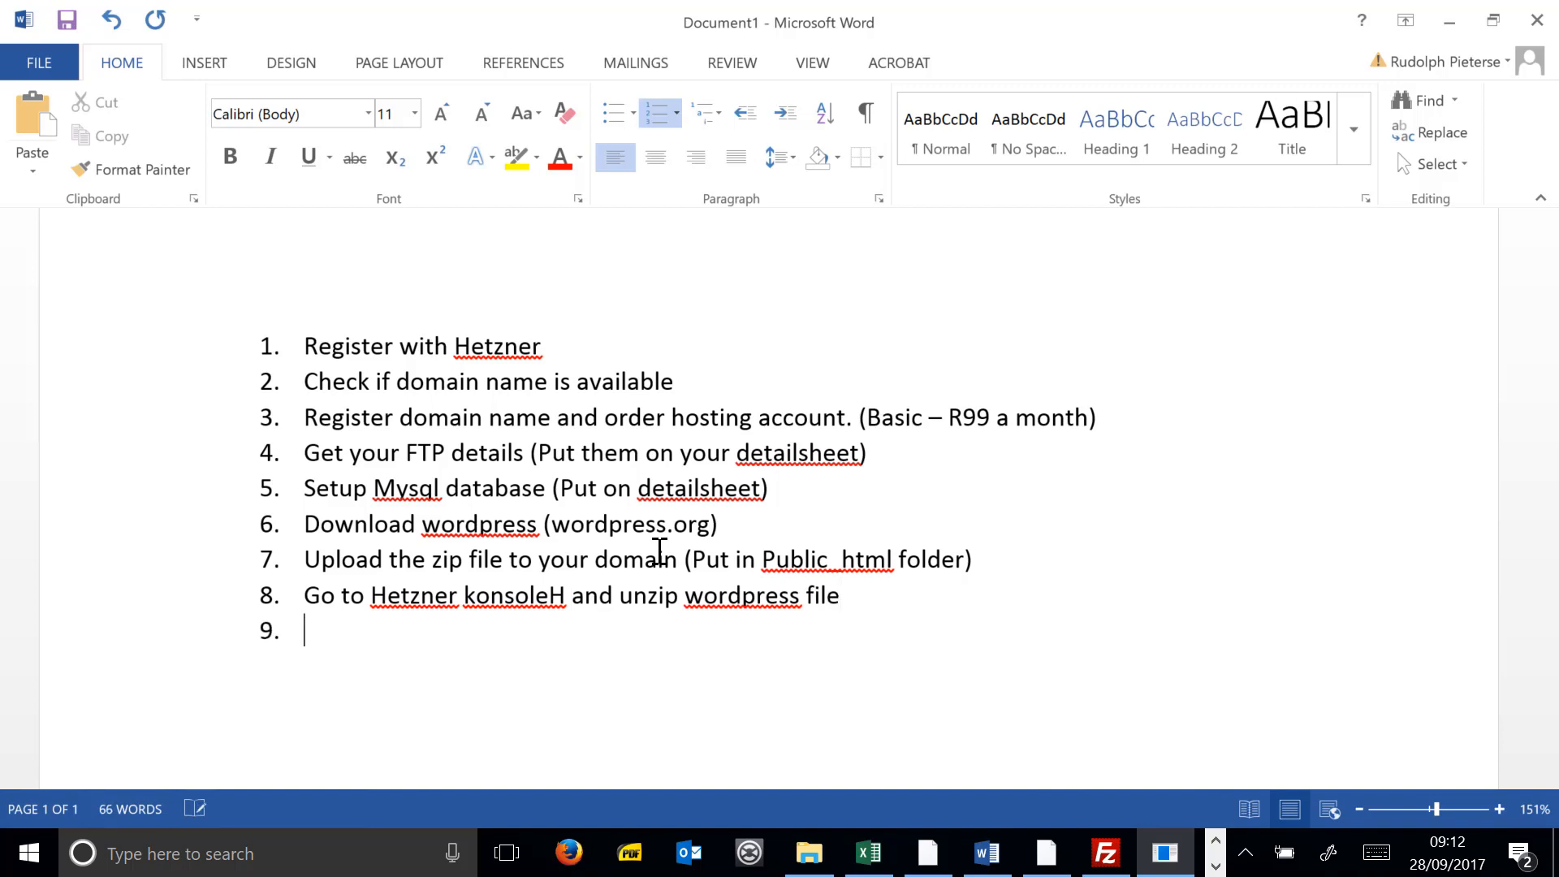
# - Append '- with filezilla' to item 7 and add item 9 about moving wordpress files to the main root folder
pyautogui.click(1040, 550)
pyautogui.write('- with filezilla')
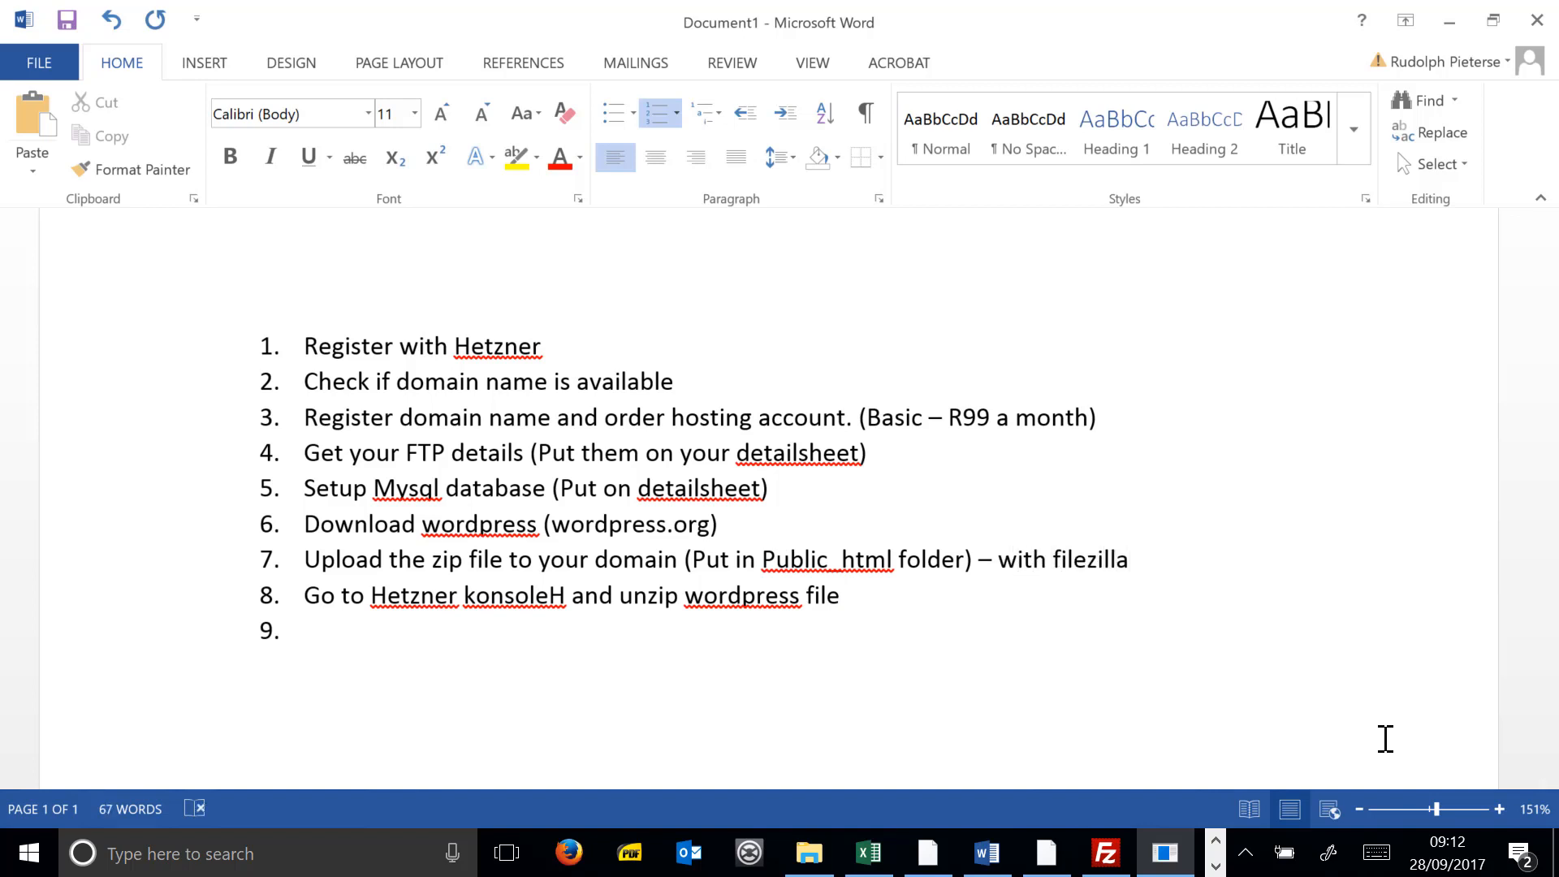
pyautogui.click(350, 623)
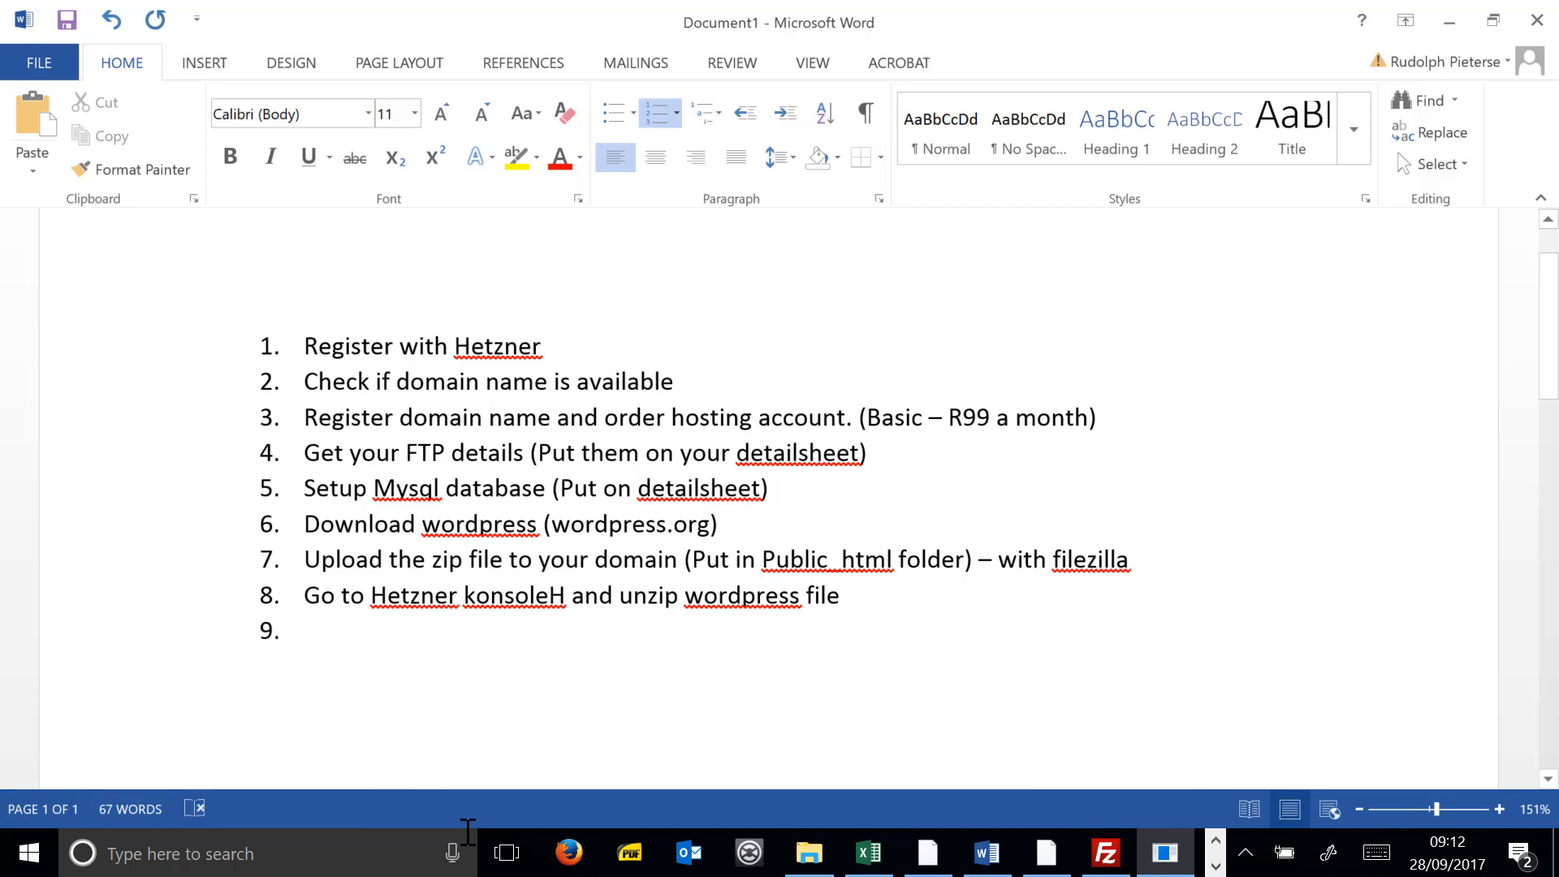
pyautogui.write('Go back to')
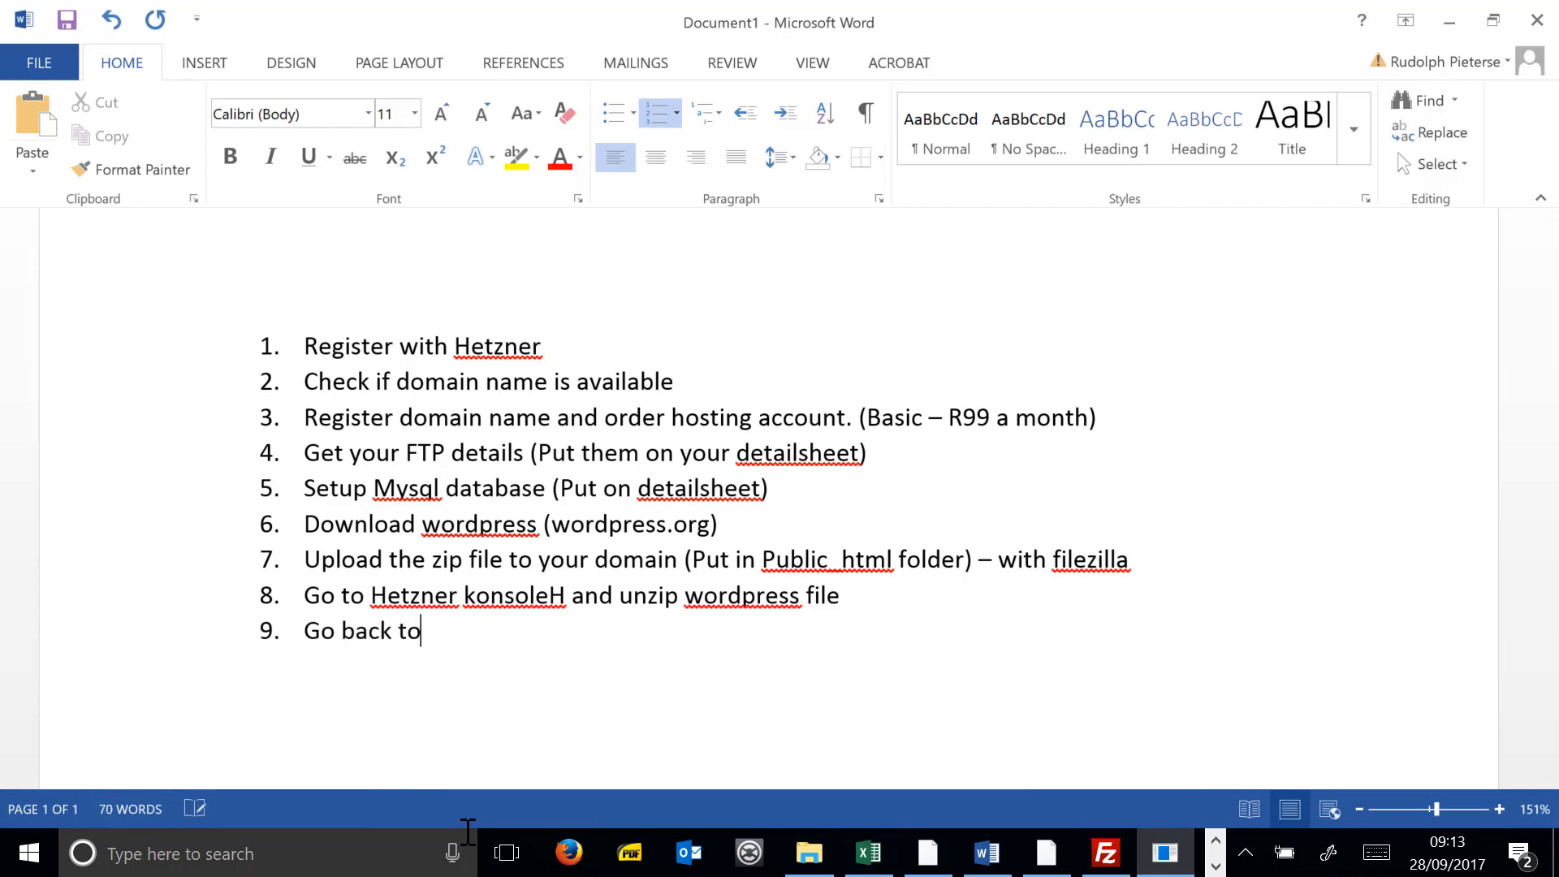
pyautogui.write(' filezilla dn')
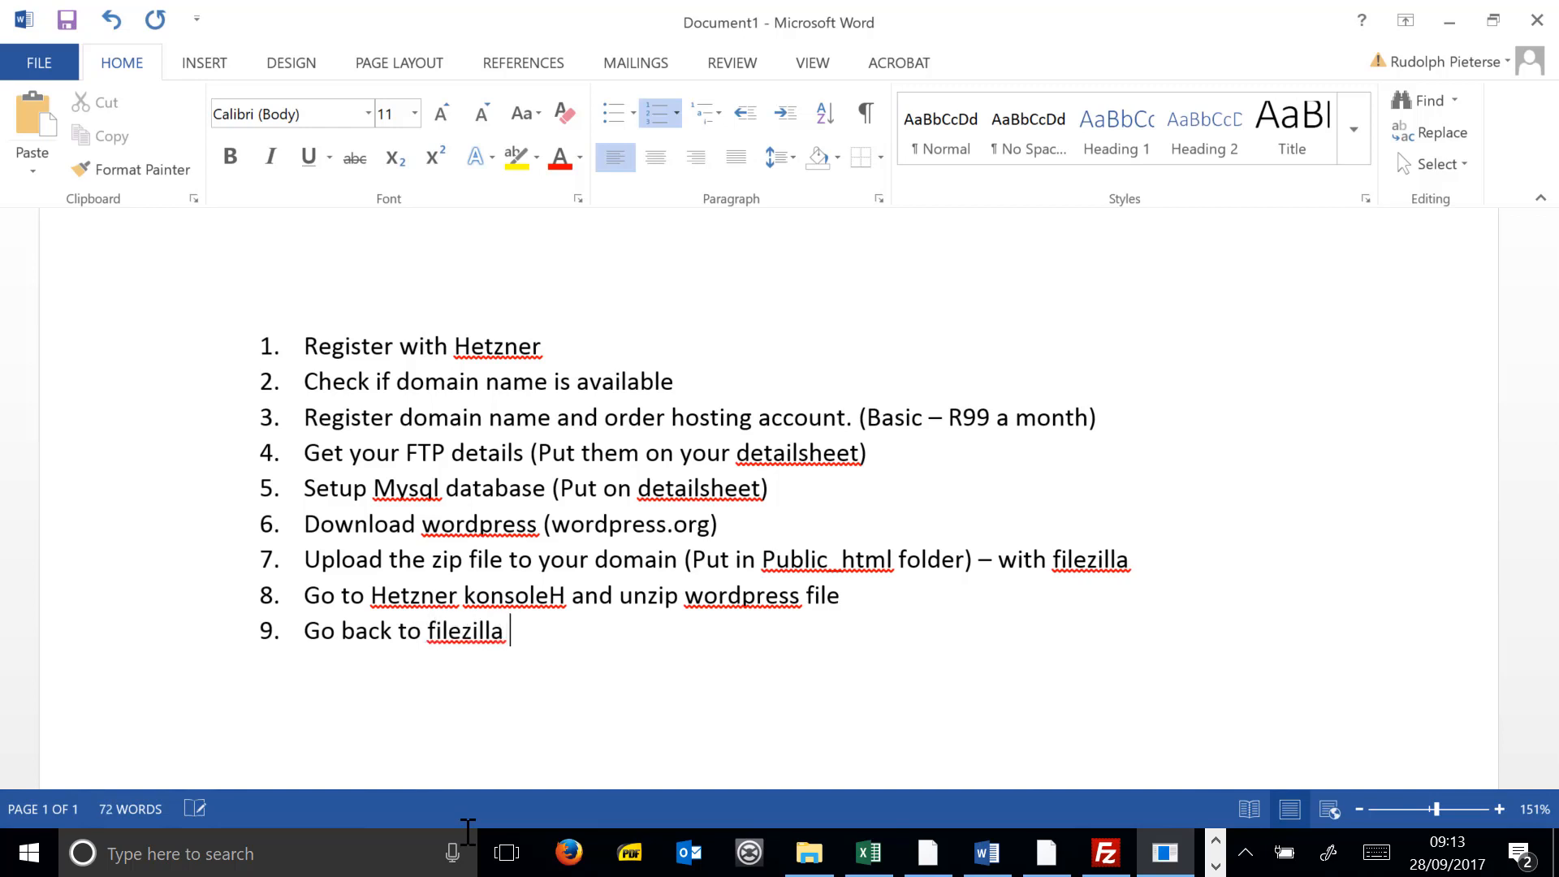
pyautogui.press('BackSpace')
pyautogui.press('BackSpace')
pyautogui.write('and move f')
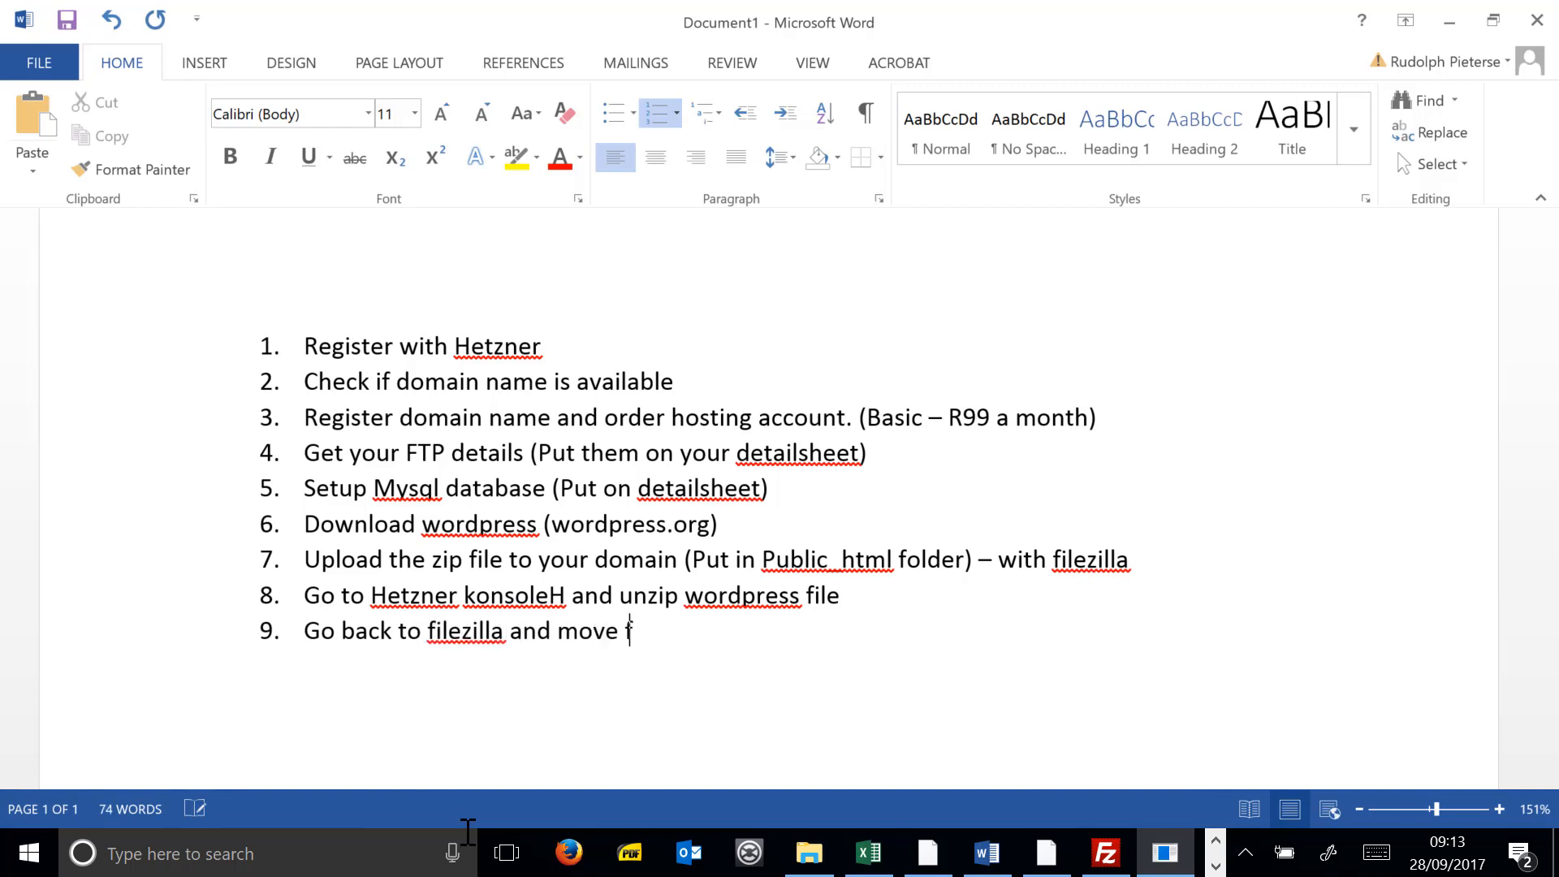
pyautogui.write('iles for wor')
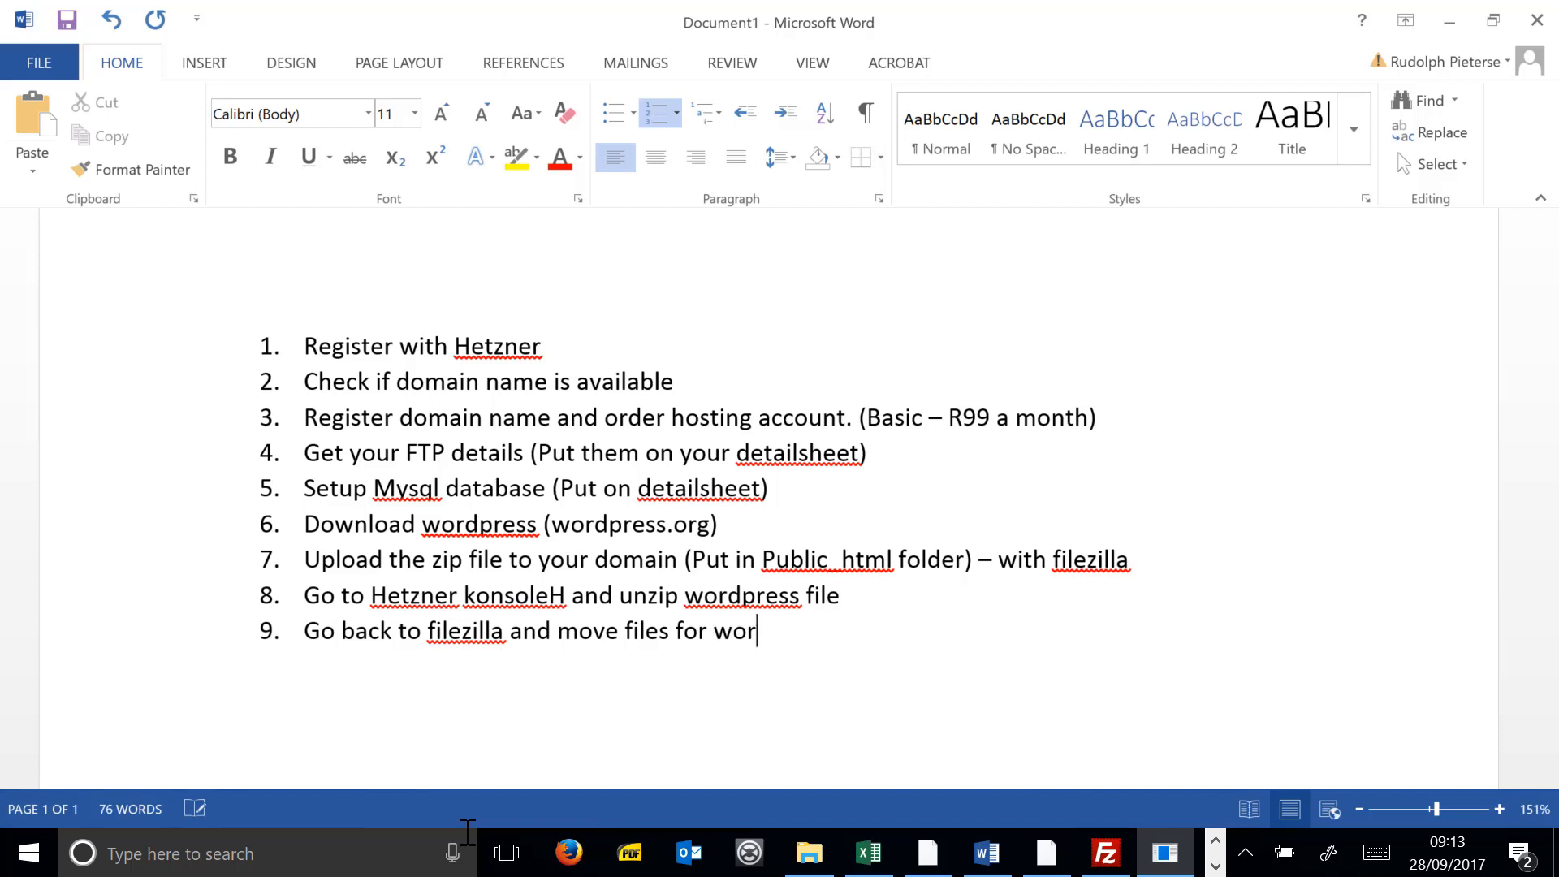
pyautogui.write('dpress to ')
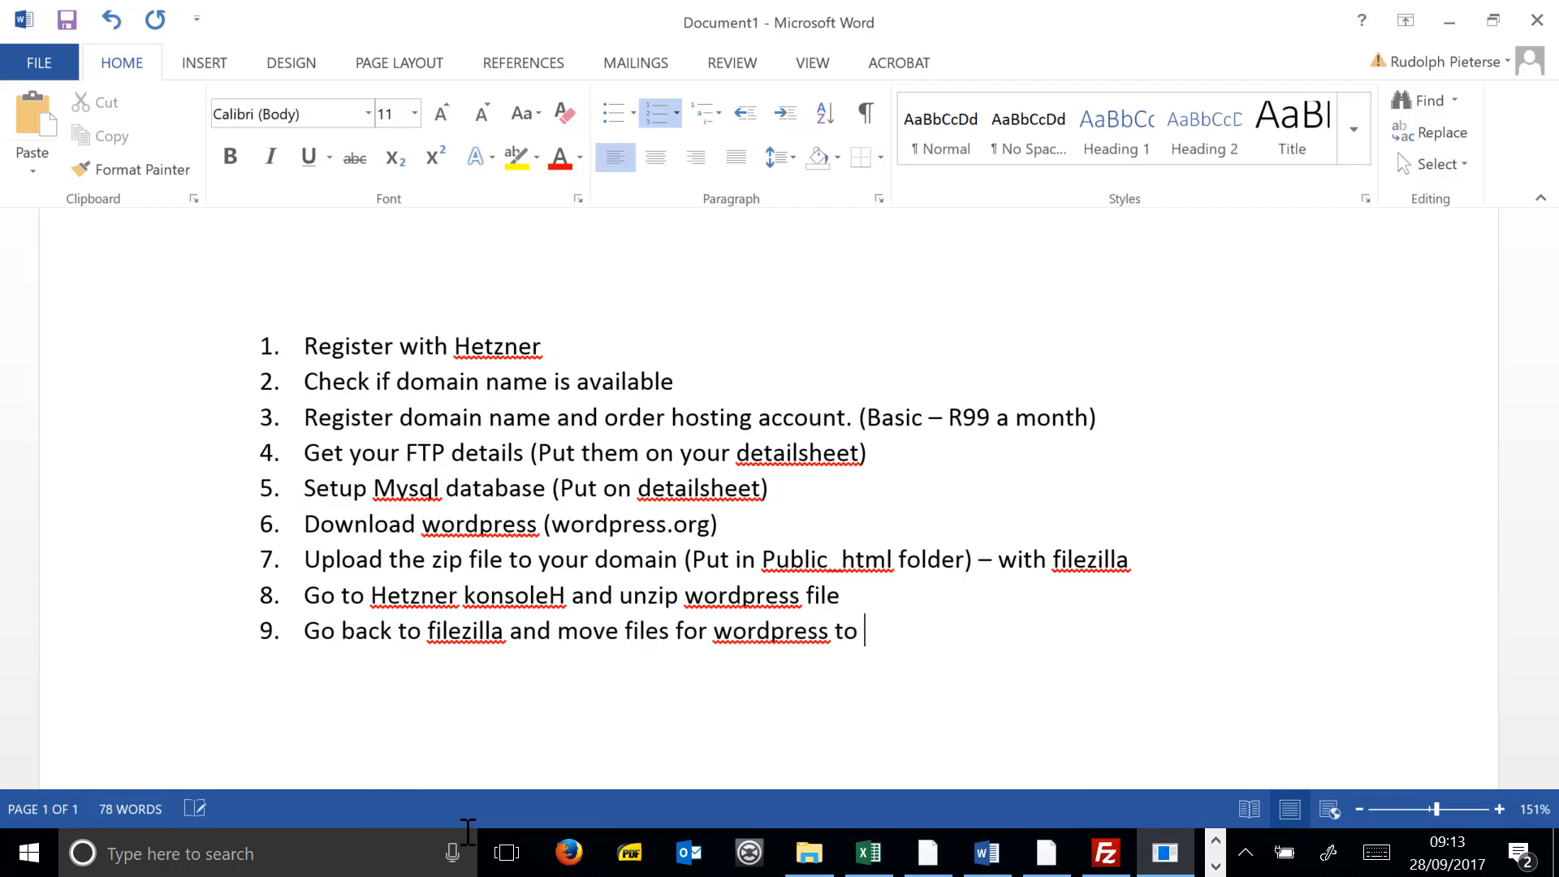
pyautogui.write('main root folder')
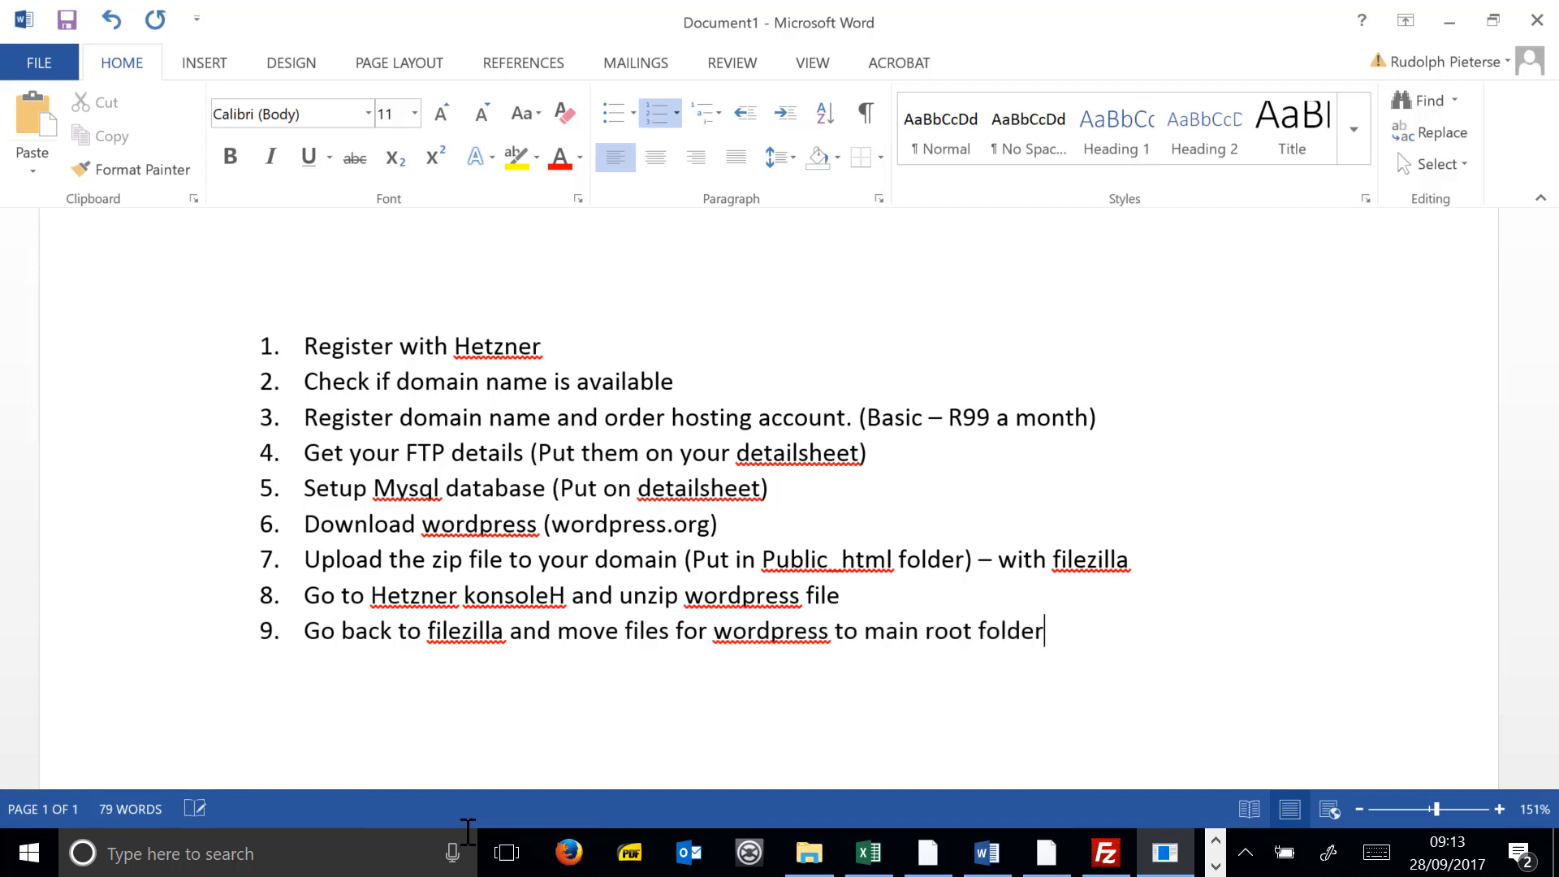
# - Add item 10: 'Go to your web address and deploy the site.'
pyautogui.press('Return')
pyautogui.write('Go you')
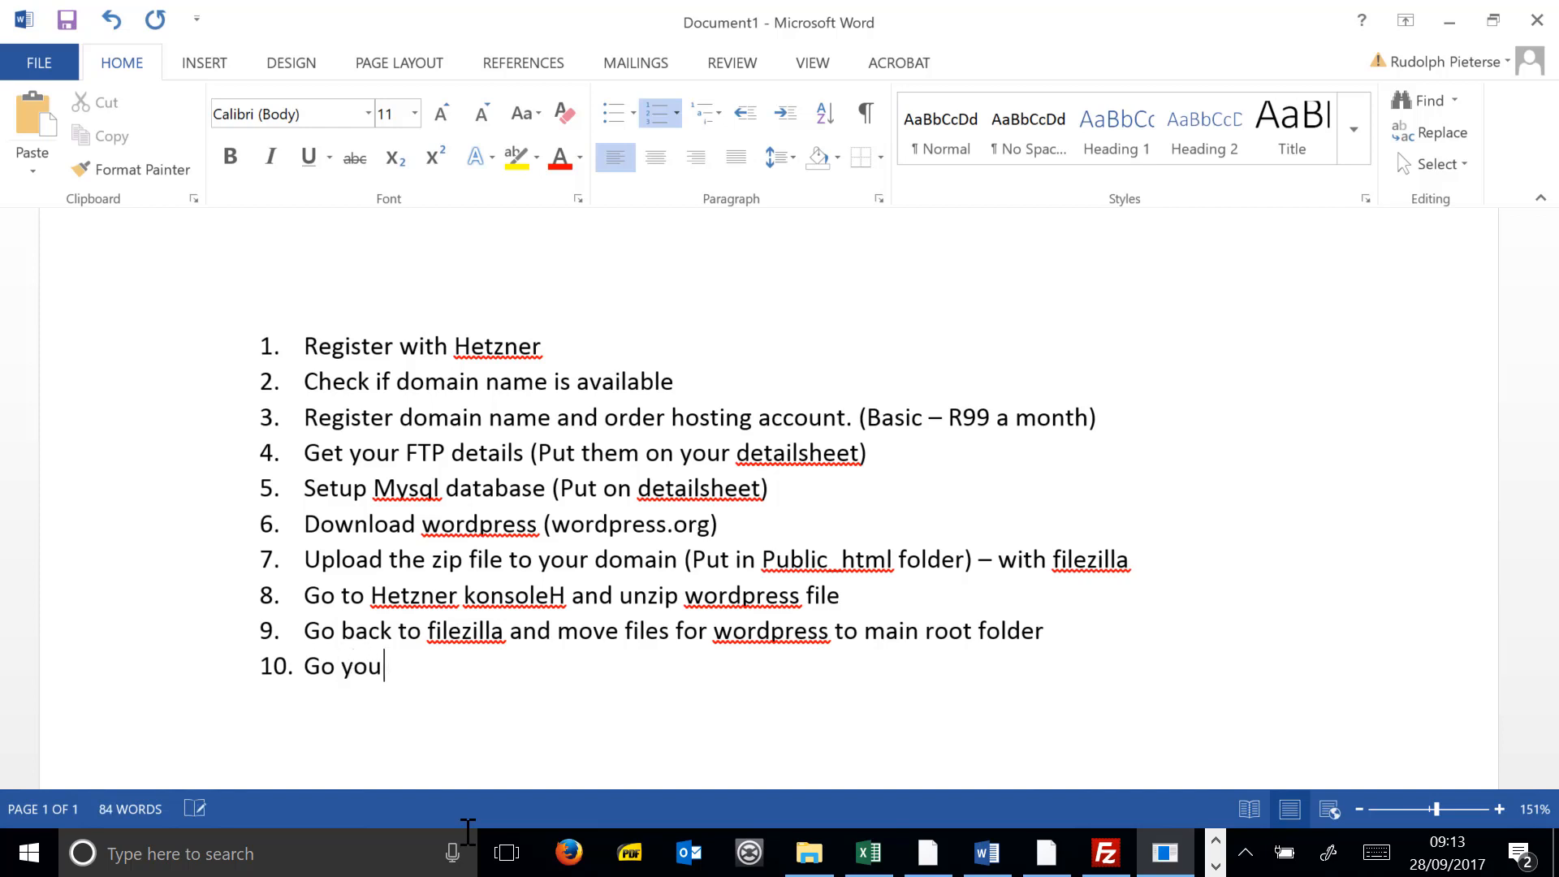
pyautogui.press('BackSpace')
pyautogui.press('BackSpace')
pyautogui.press('BackSpace')
pyautogui.write('to your web')
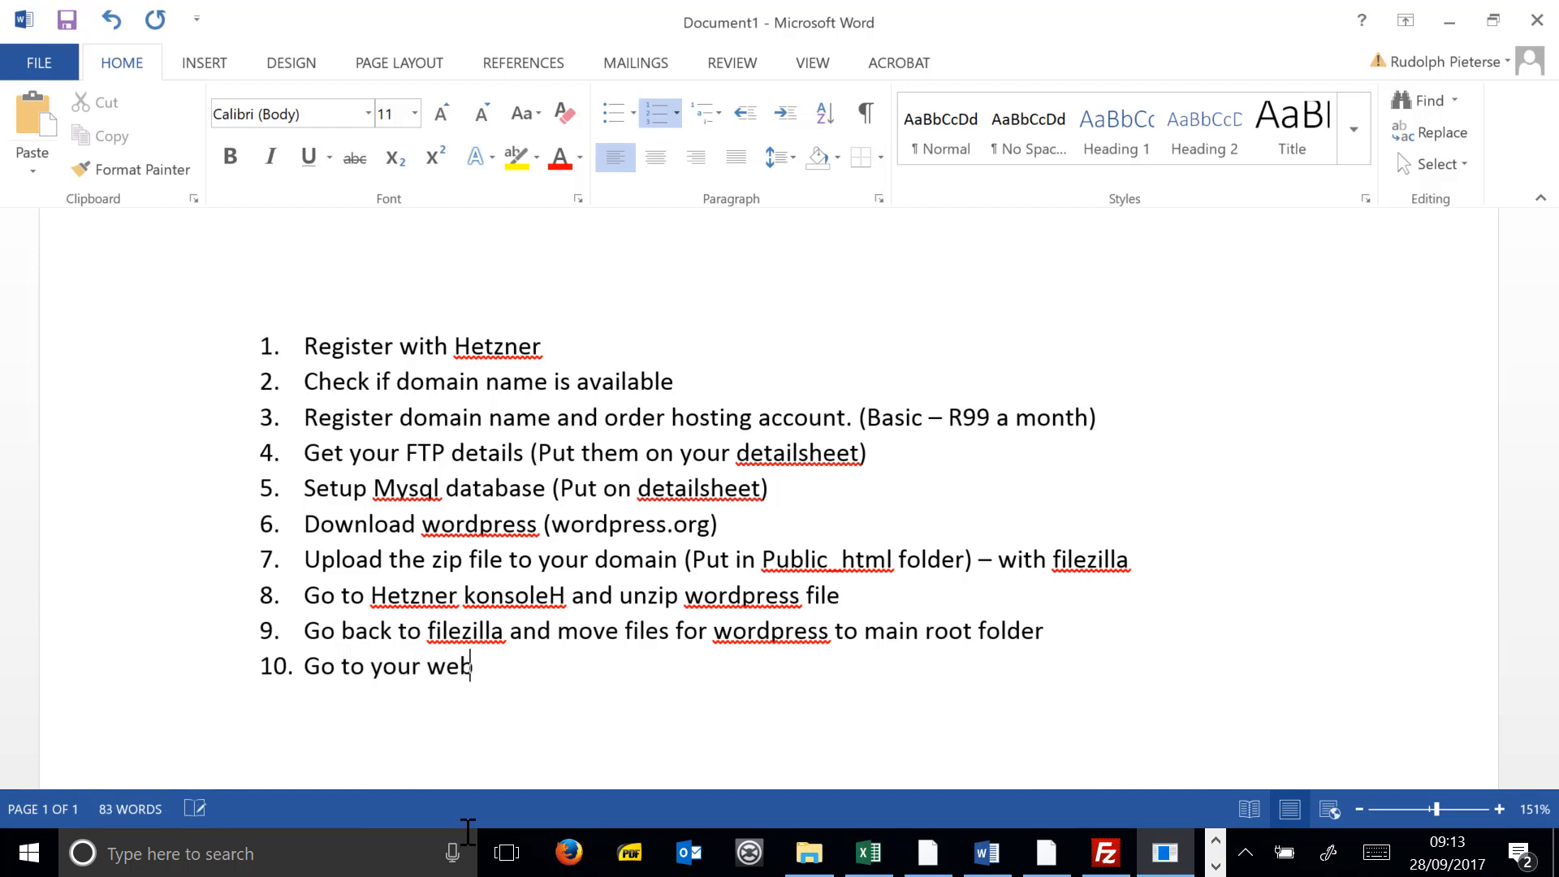
pyautogui.write(' address and de')
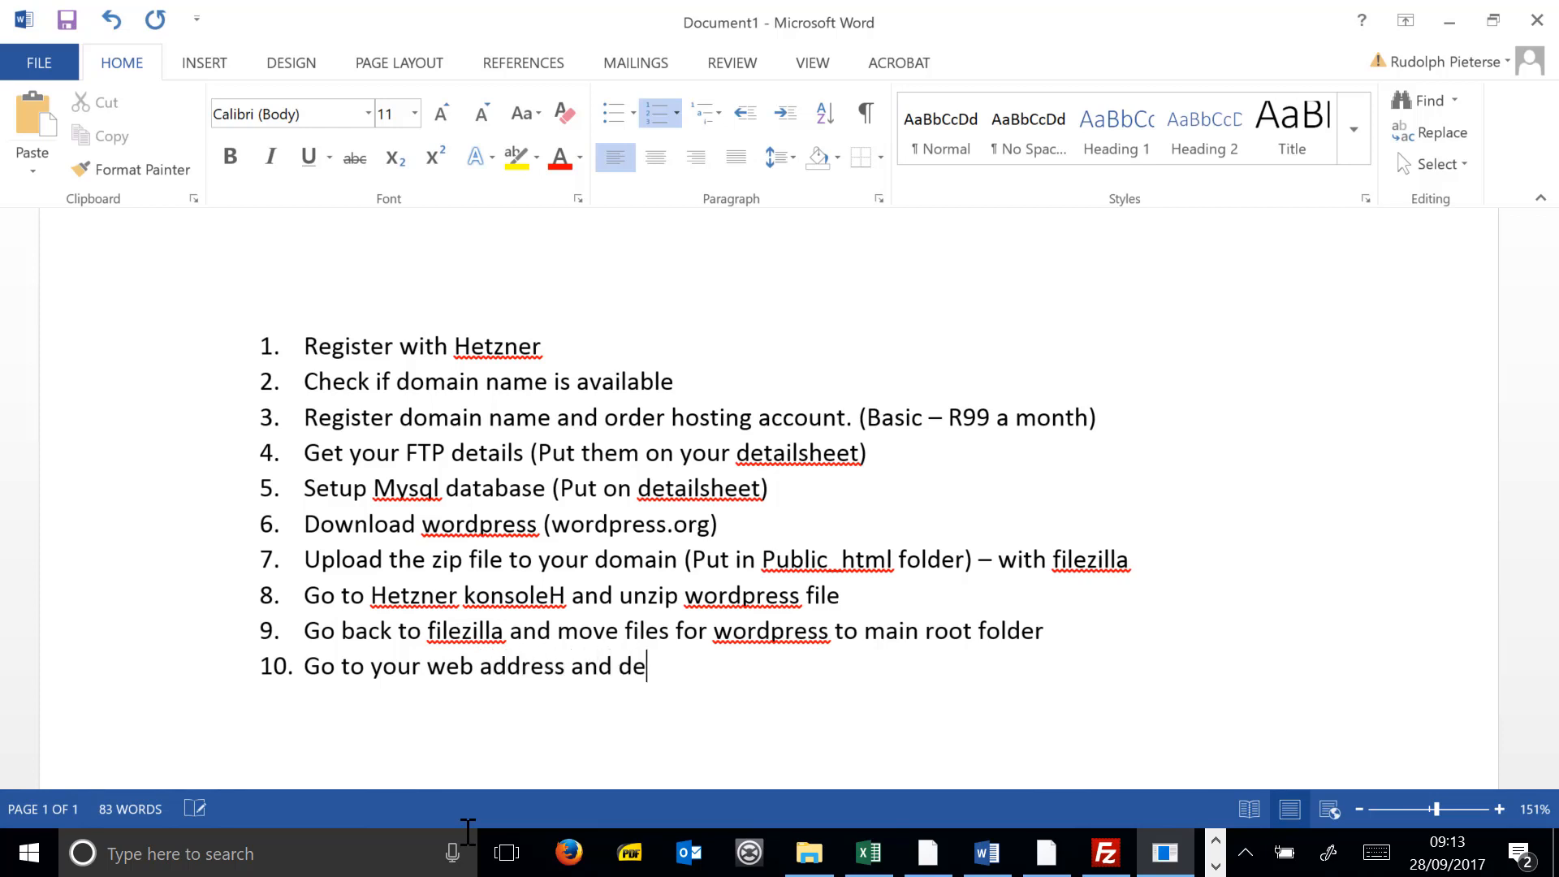
pyautogui.write('ploy the site.')
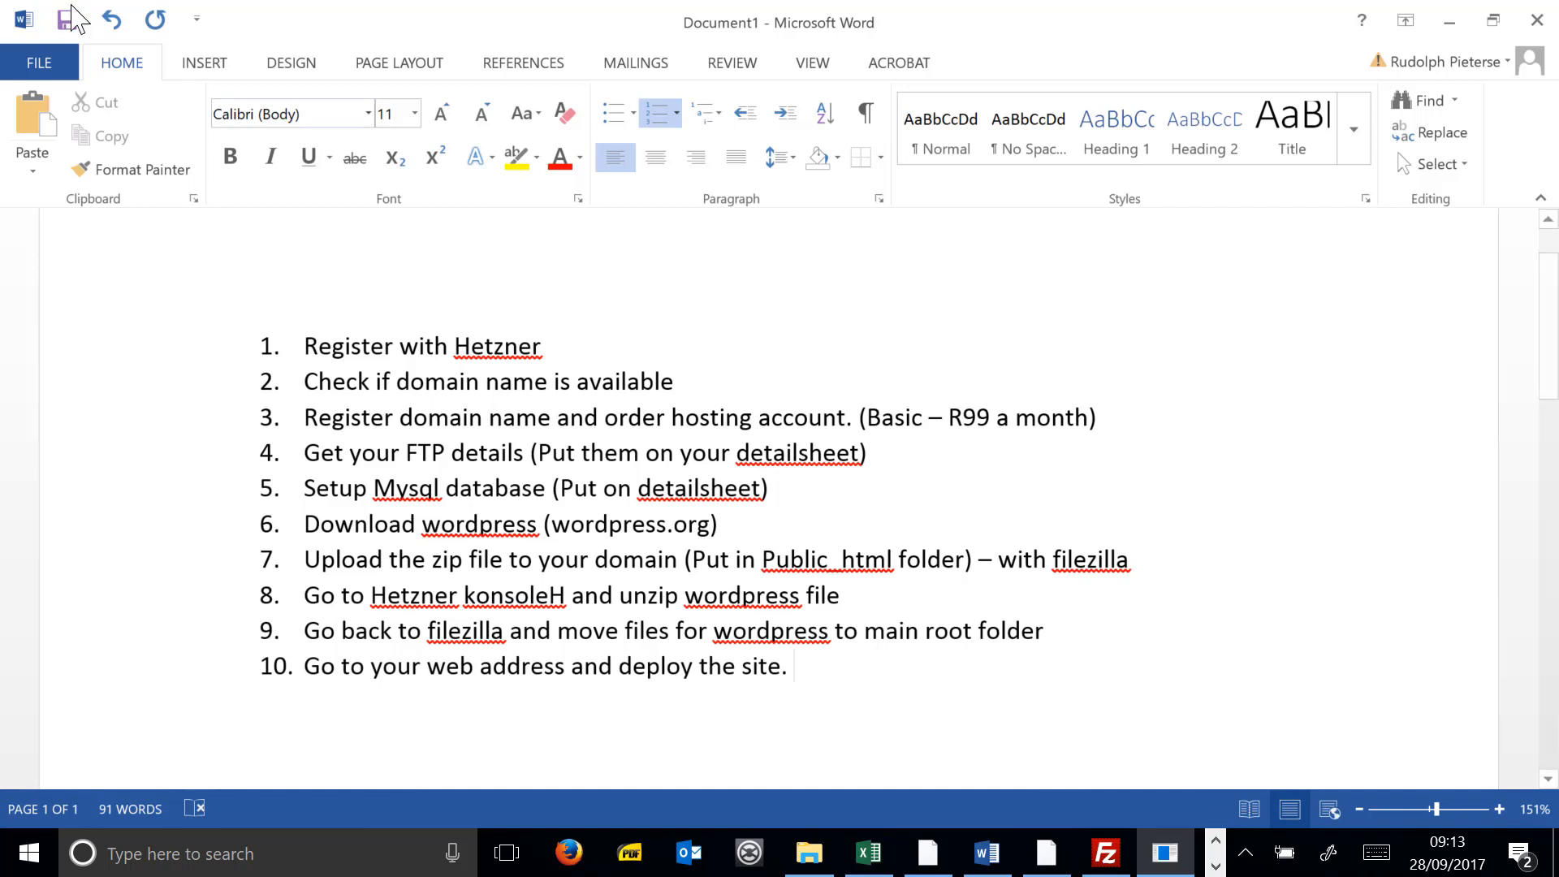
# - In Save As, browse to Documents > 2016 Training Material > WEB FUNDI > Wordpress CMS
pyautogui.hotkey('ctrl', 's')
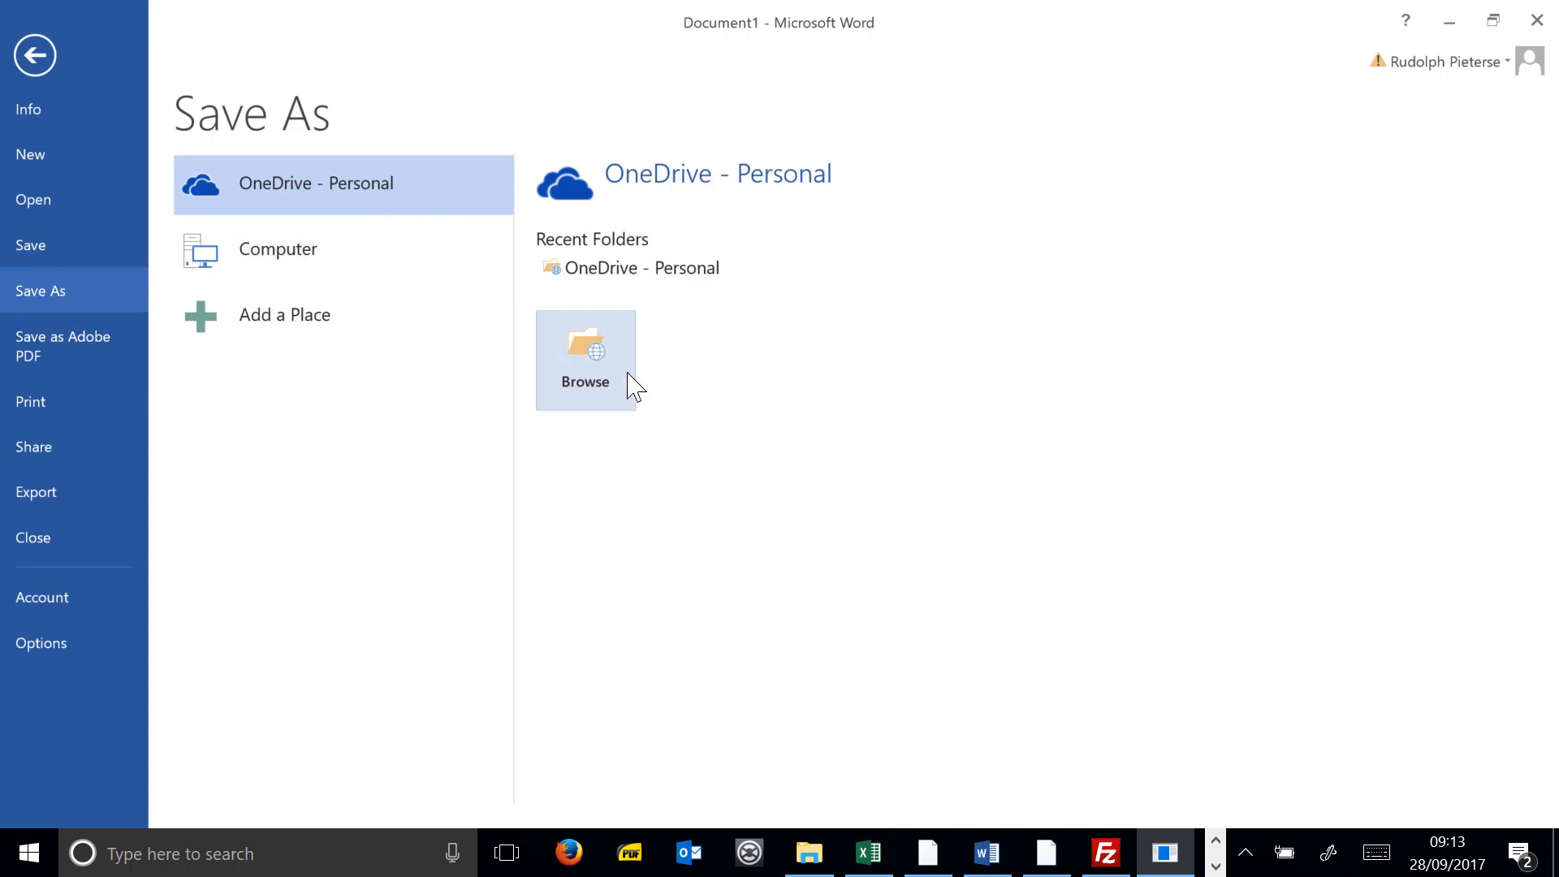
pyautogui.click(227, 268)
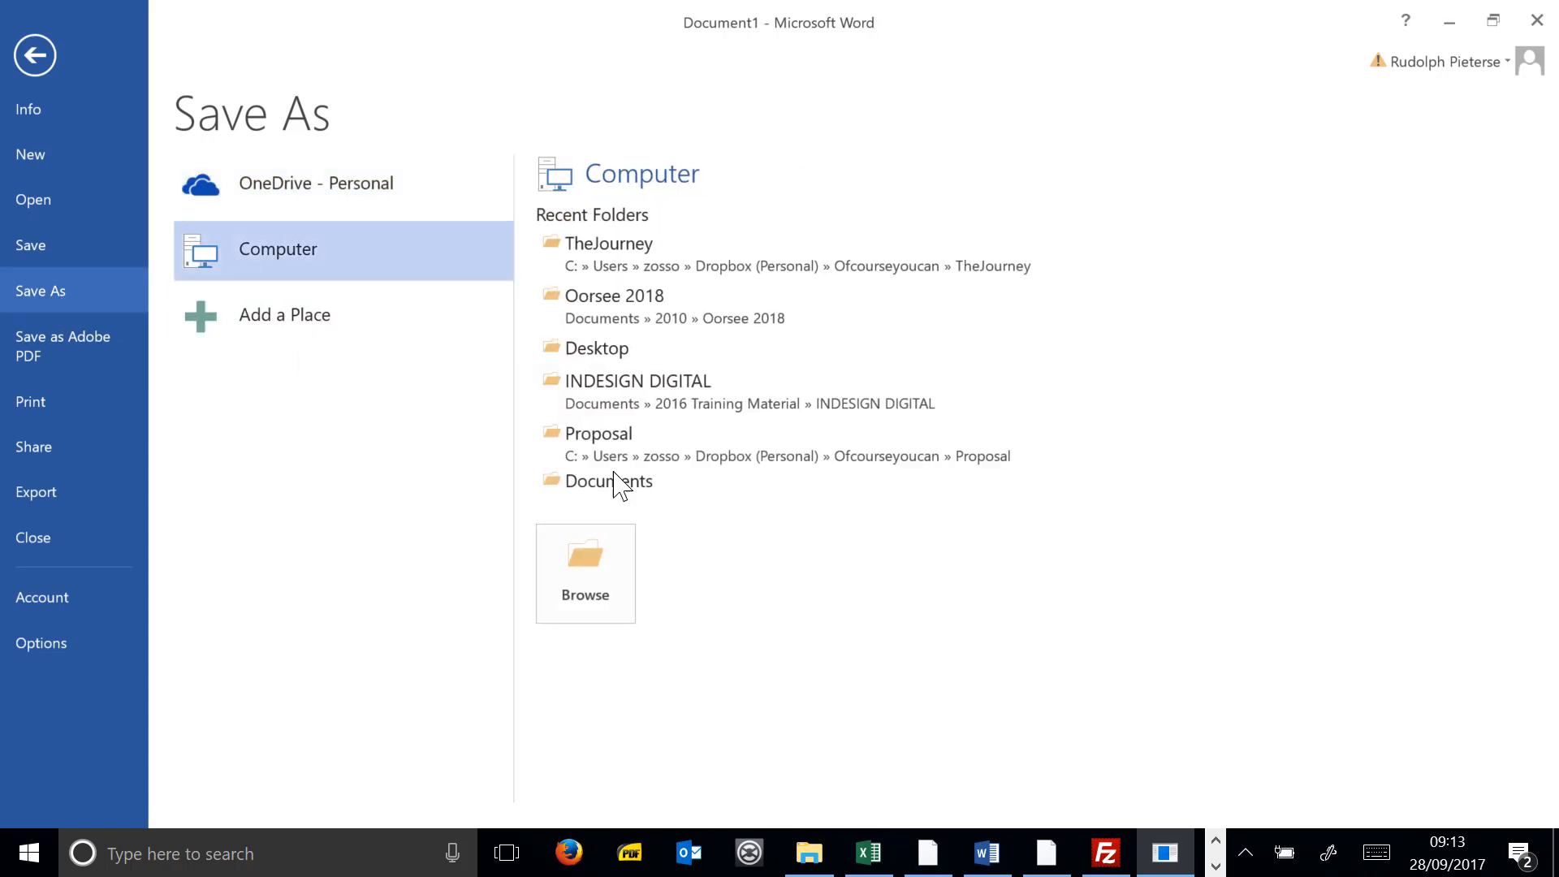
pyautogui.click(604, 557)
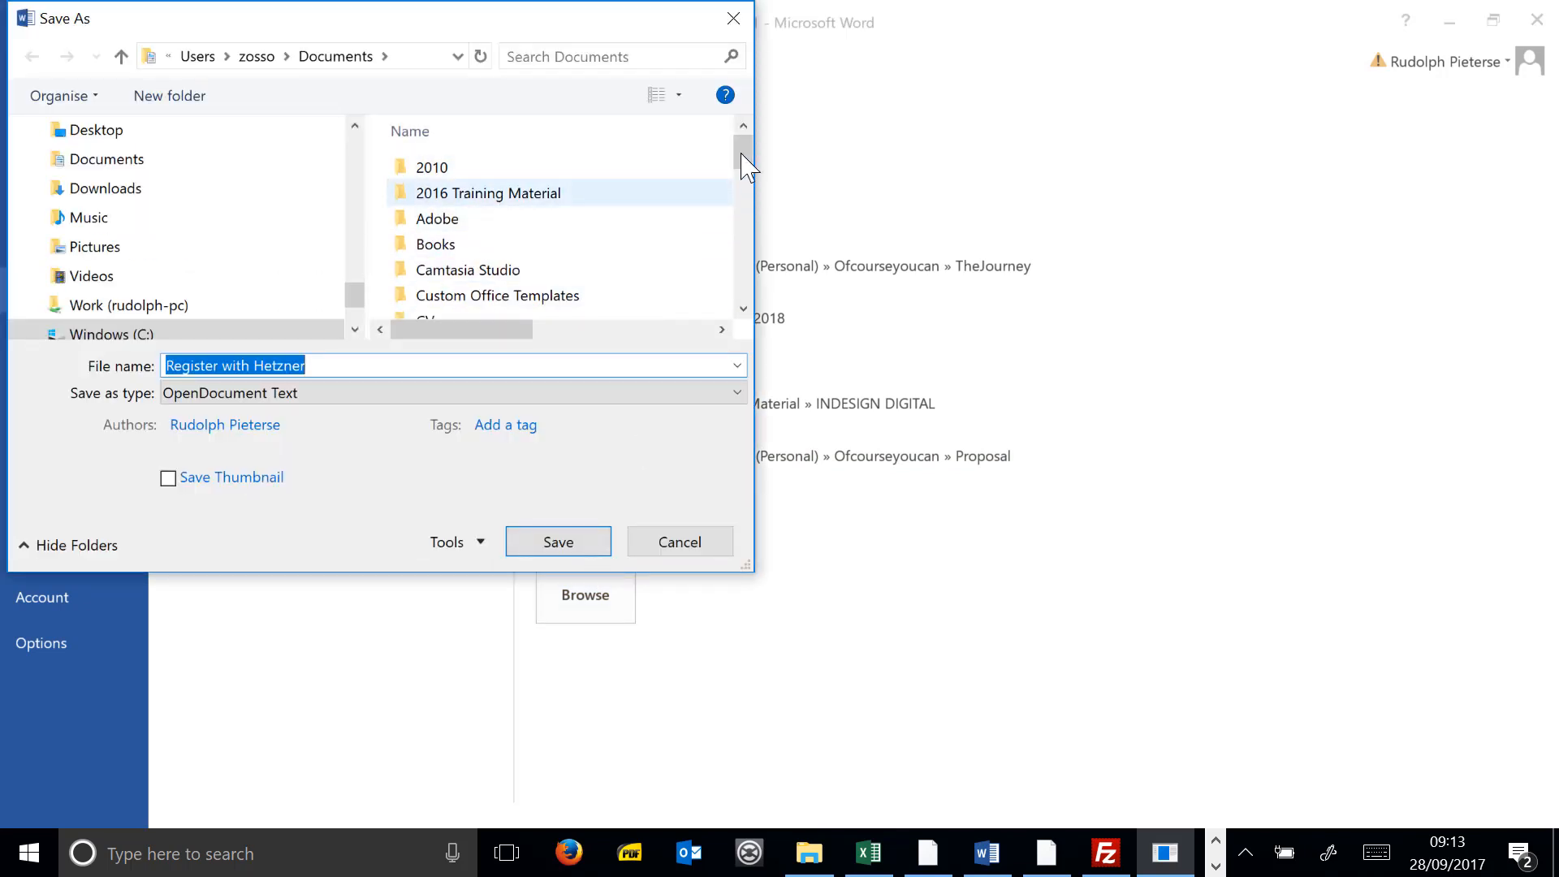
pyautogui.moveTo(742, 145); pyautogui.dragTo(766, 112)
pyautogui.click(106, 159)
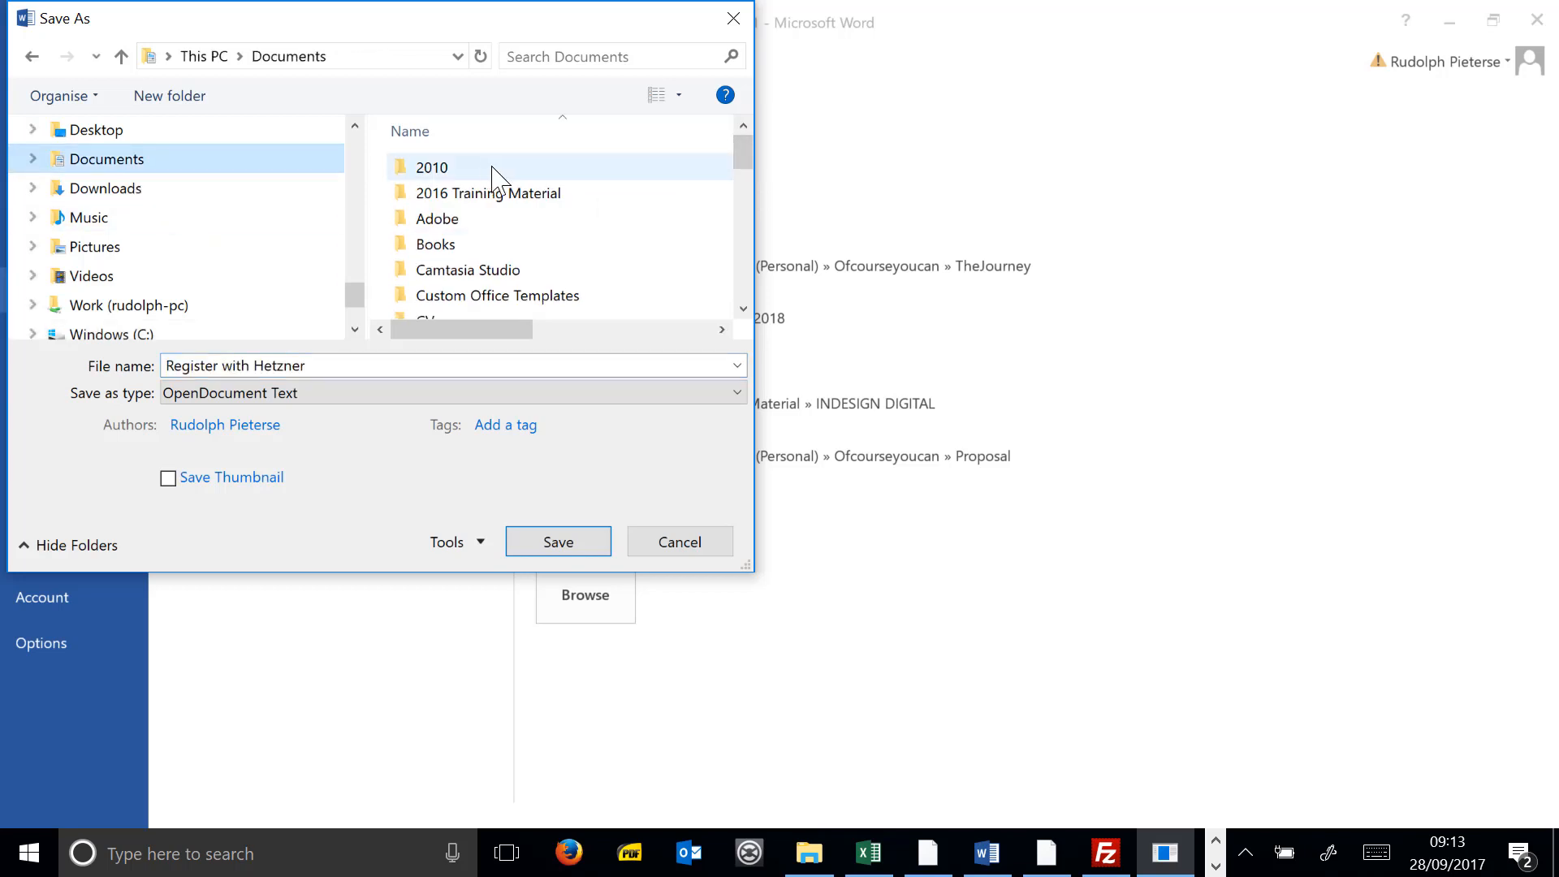
pyautogui.click(536, 192)
pyautogui.press('Return')
pyautogui.scroll(-10, 528, 216)
pyautogui.click(528, 230)
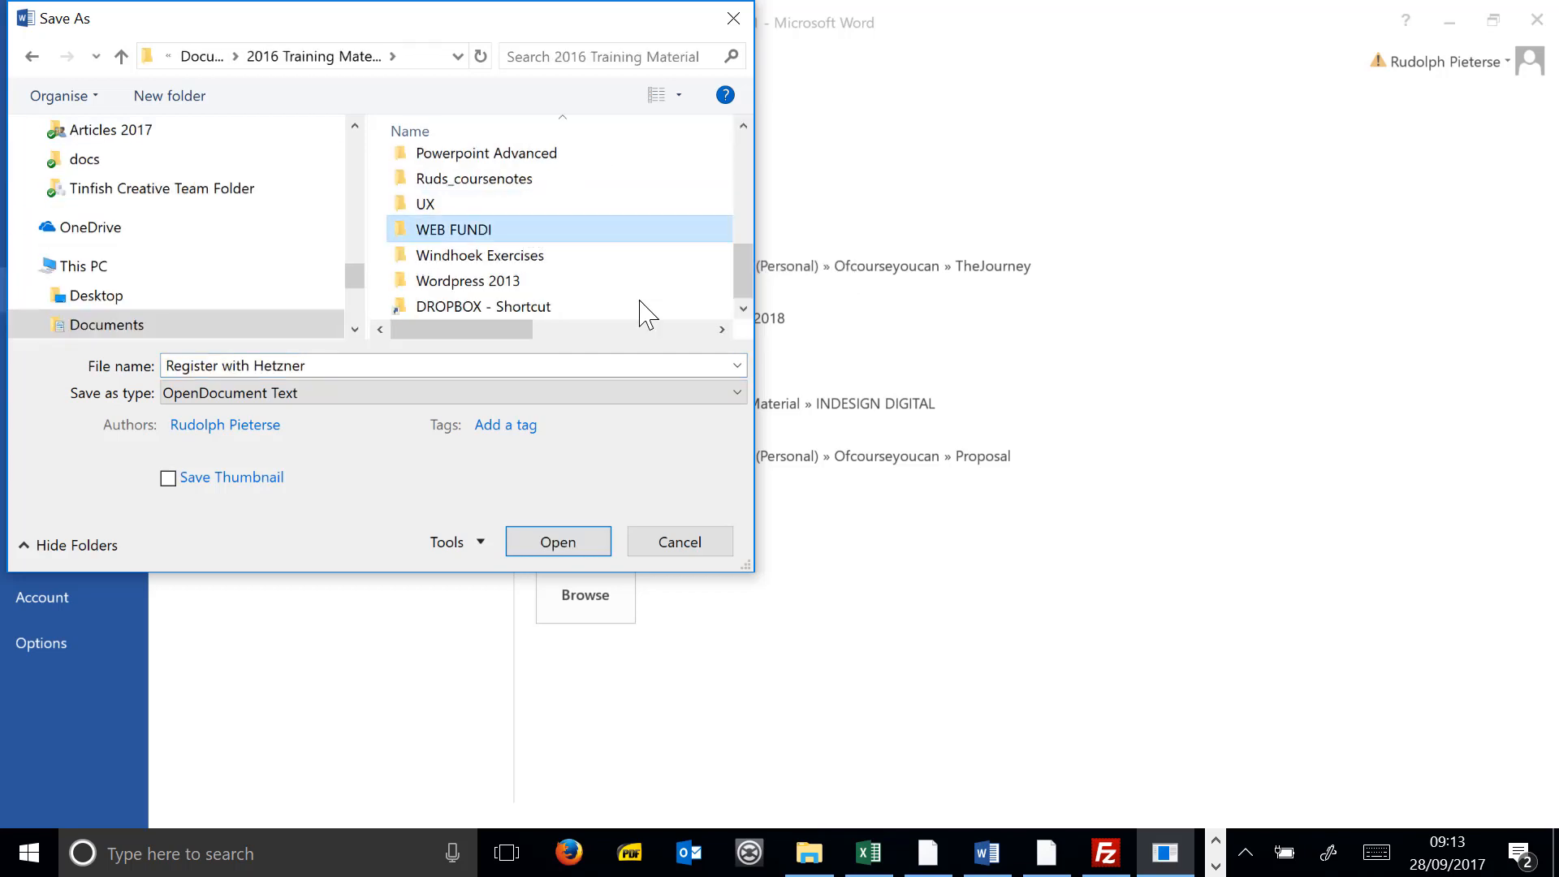
pyautogui.press('Return')
pyautogui.scroll(-1, 525, 284)
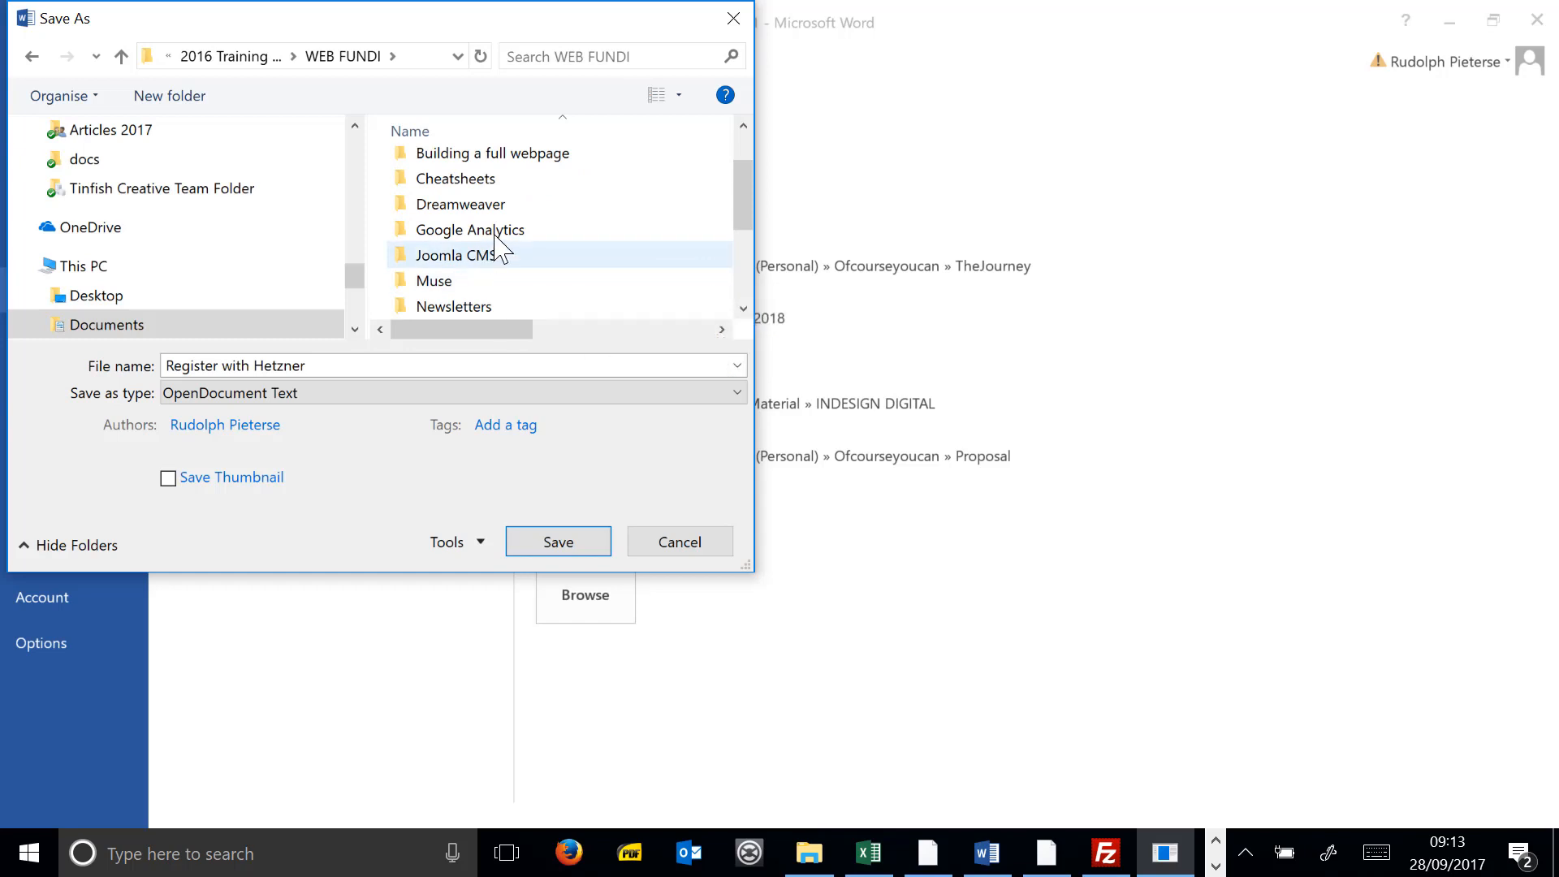
pyautogui.scroll(1, 497, 244)
pyautogui.scroll(-3, 528, 284)
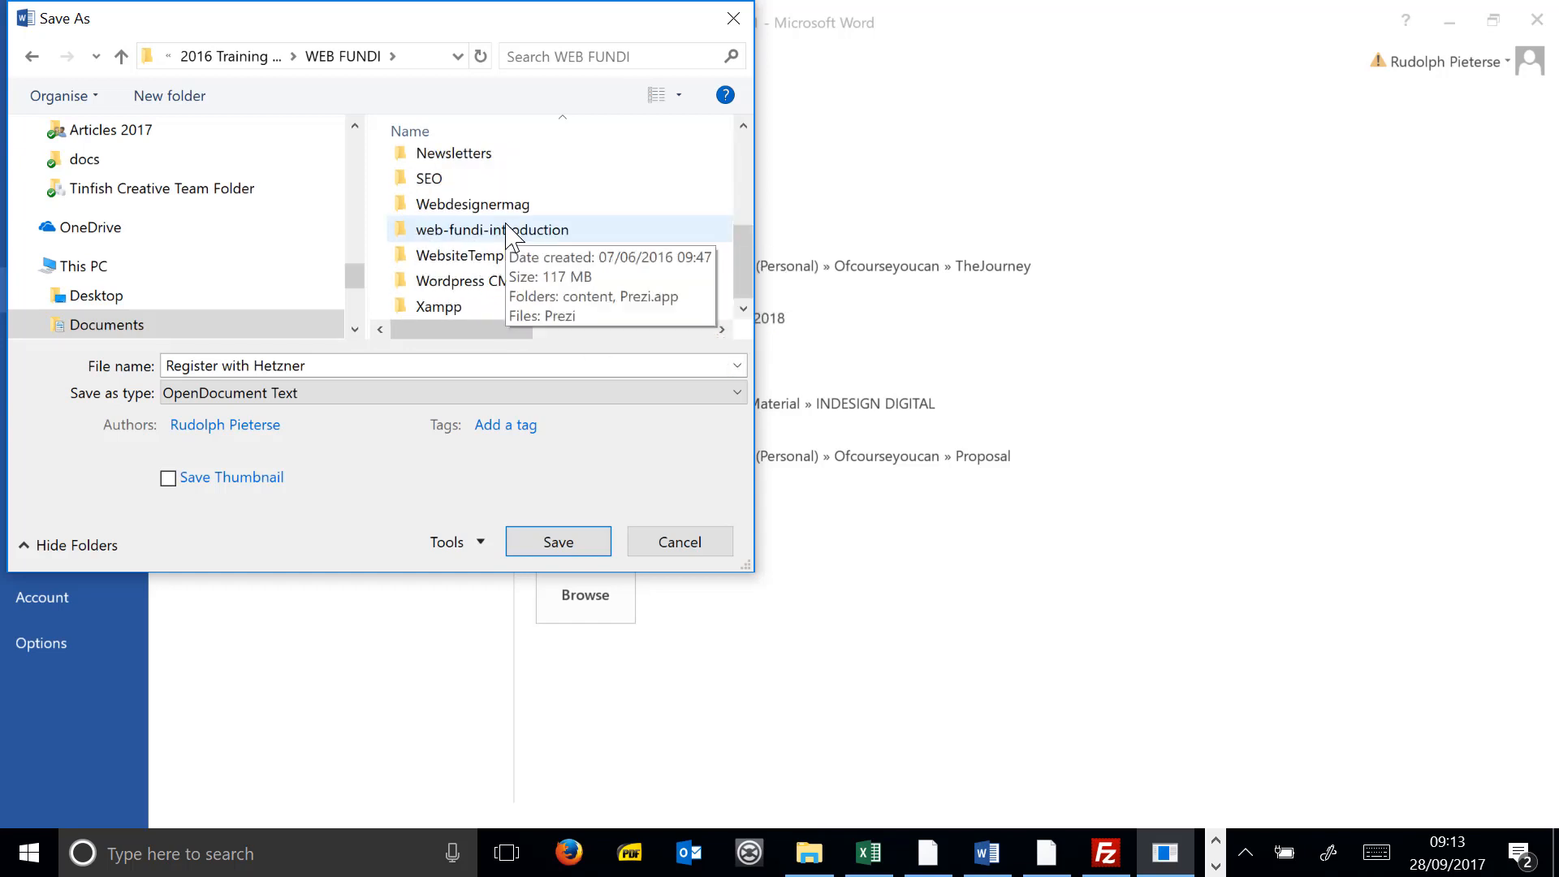
pyautogui.doubleClick(532, 281)
# - Name the file Deployment_process, save it, and select the ten checklist lines
pyautogui.click(341, 367)
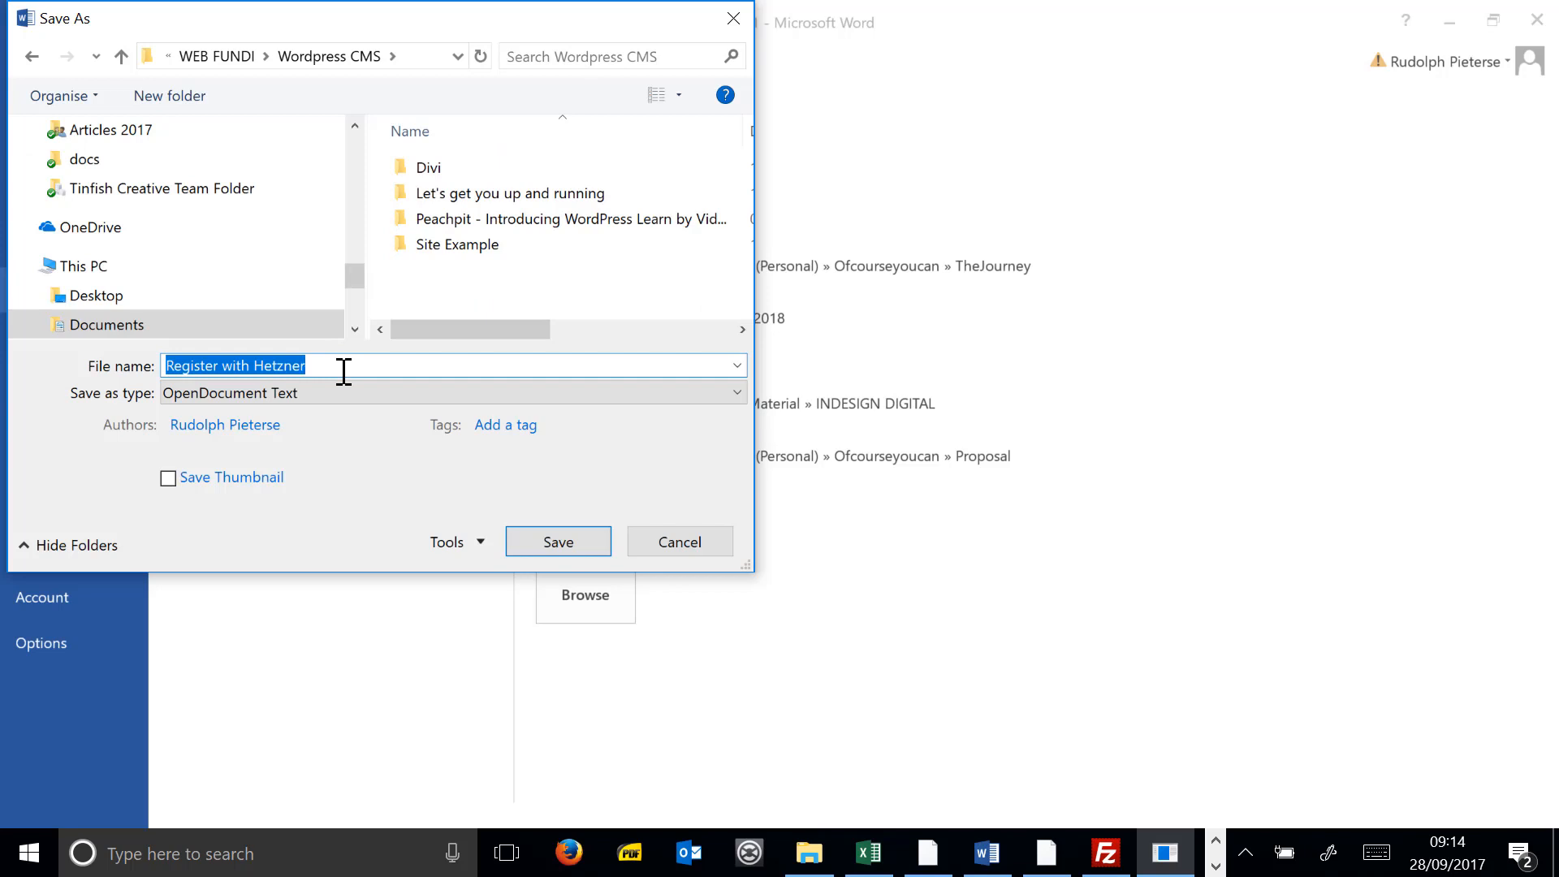
pyautogui.write('Deployment_process')
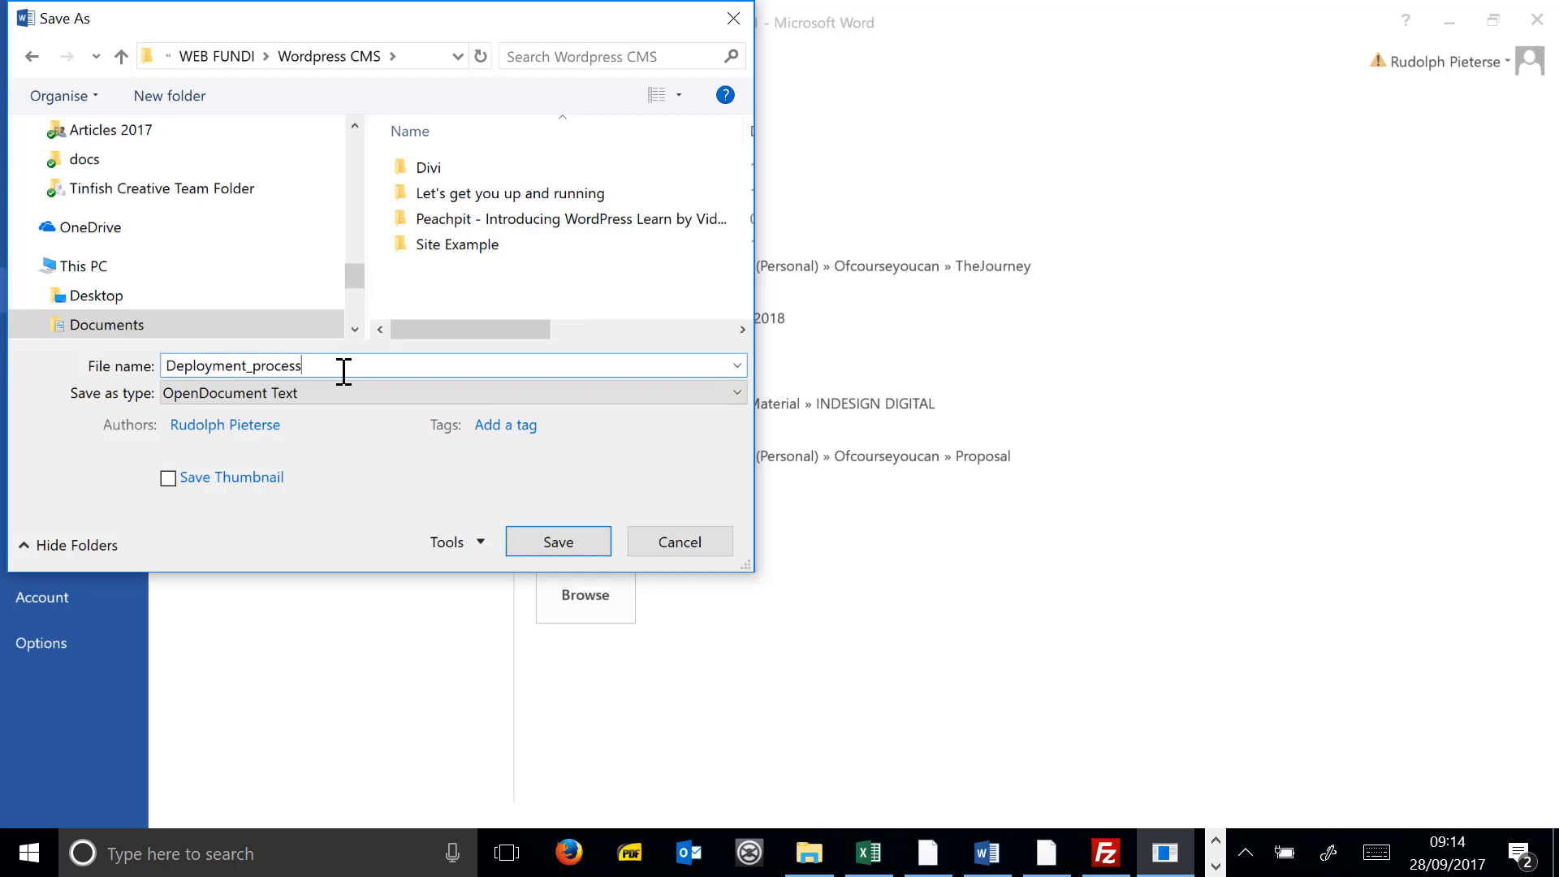
pyautogui.click(542, 540)
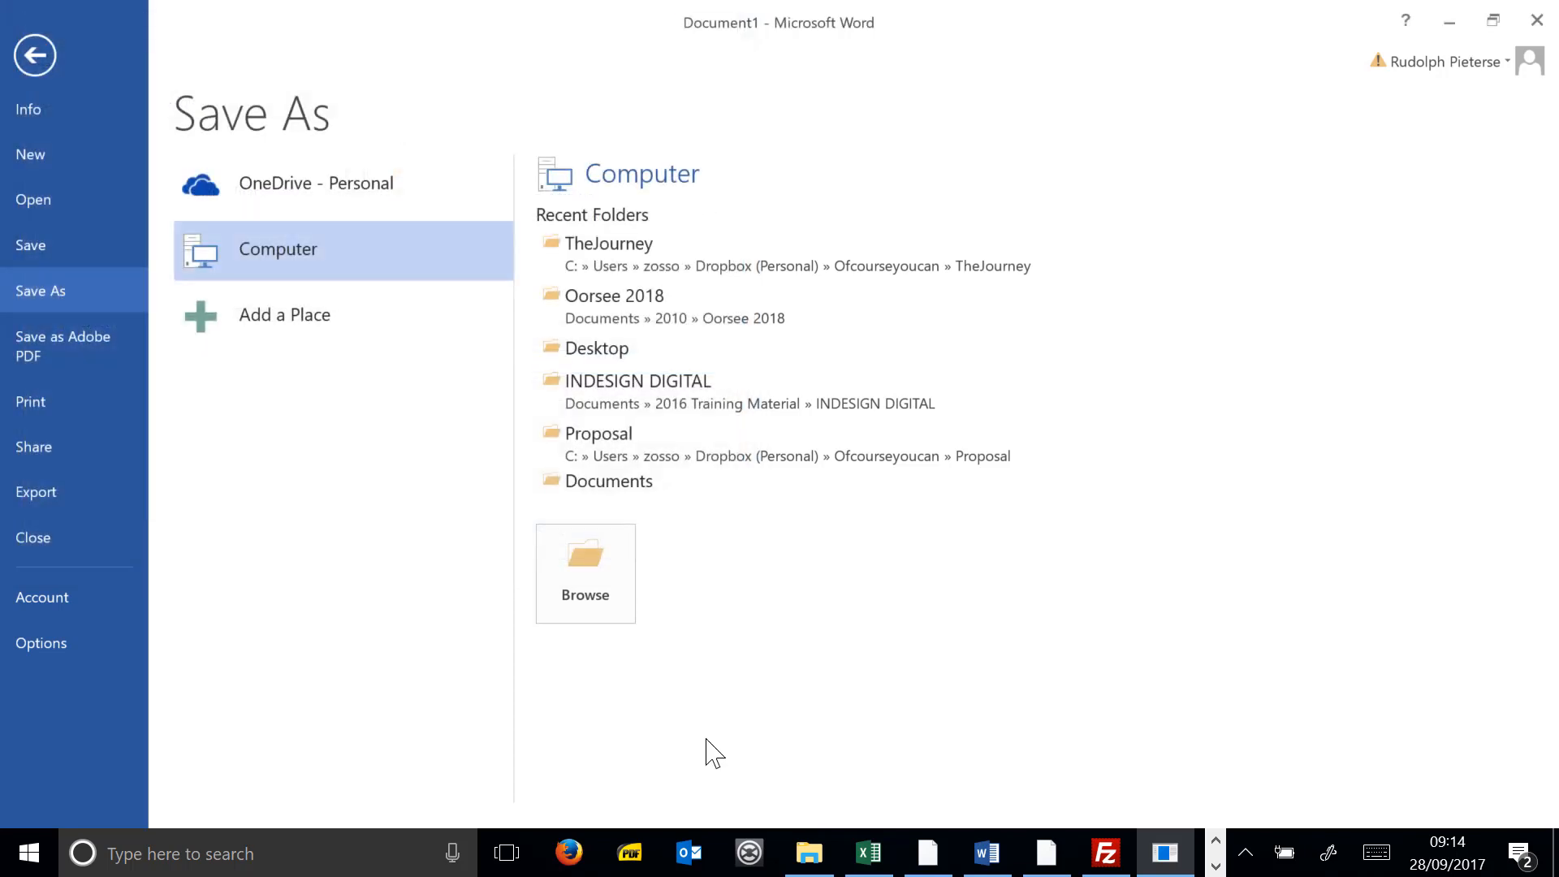
pyautogui.moveTo(815, 686); pyautogui.dragTo(44, 332)
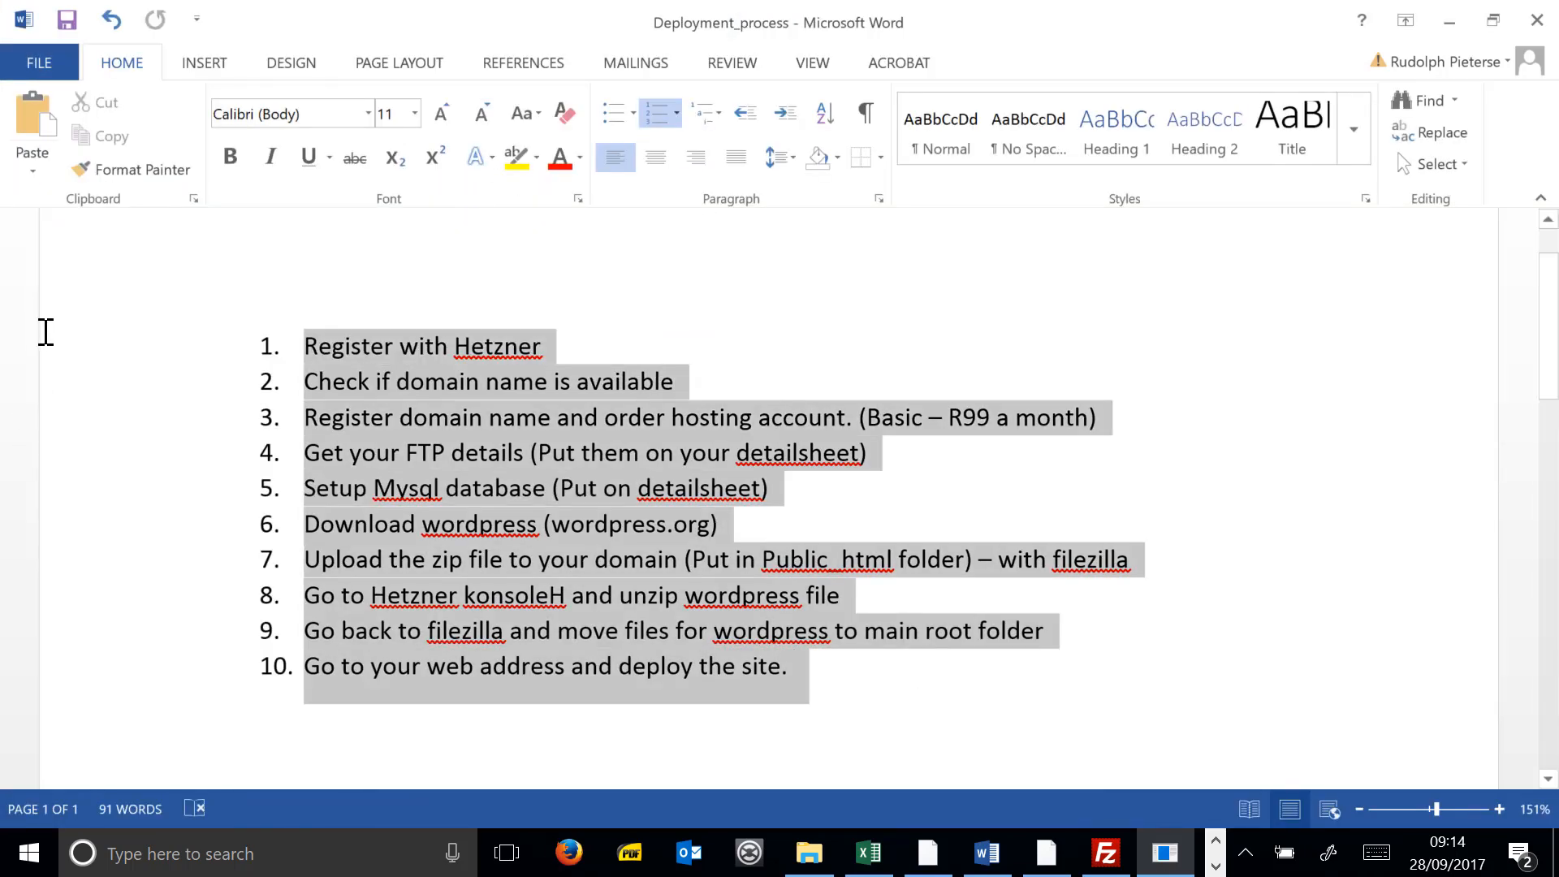
# - Delete wordpress-4.8.1.zip from /public_html/endurofit on the server in FileZilla
pyautogui.click(1106, 853)
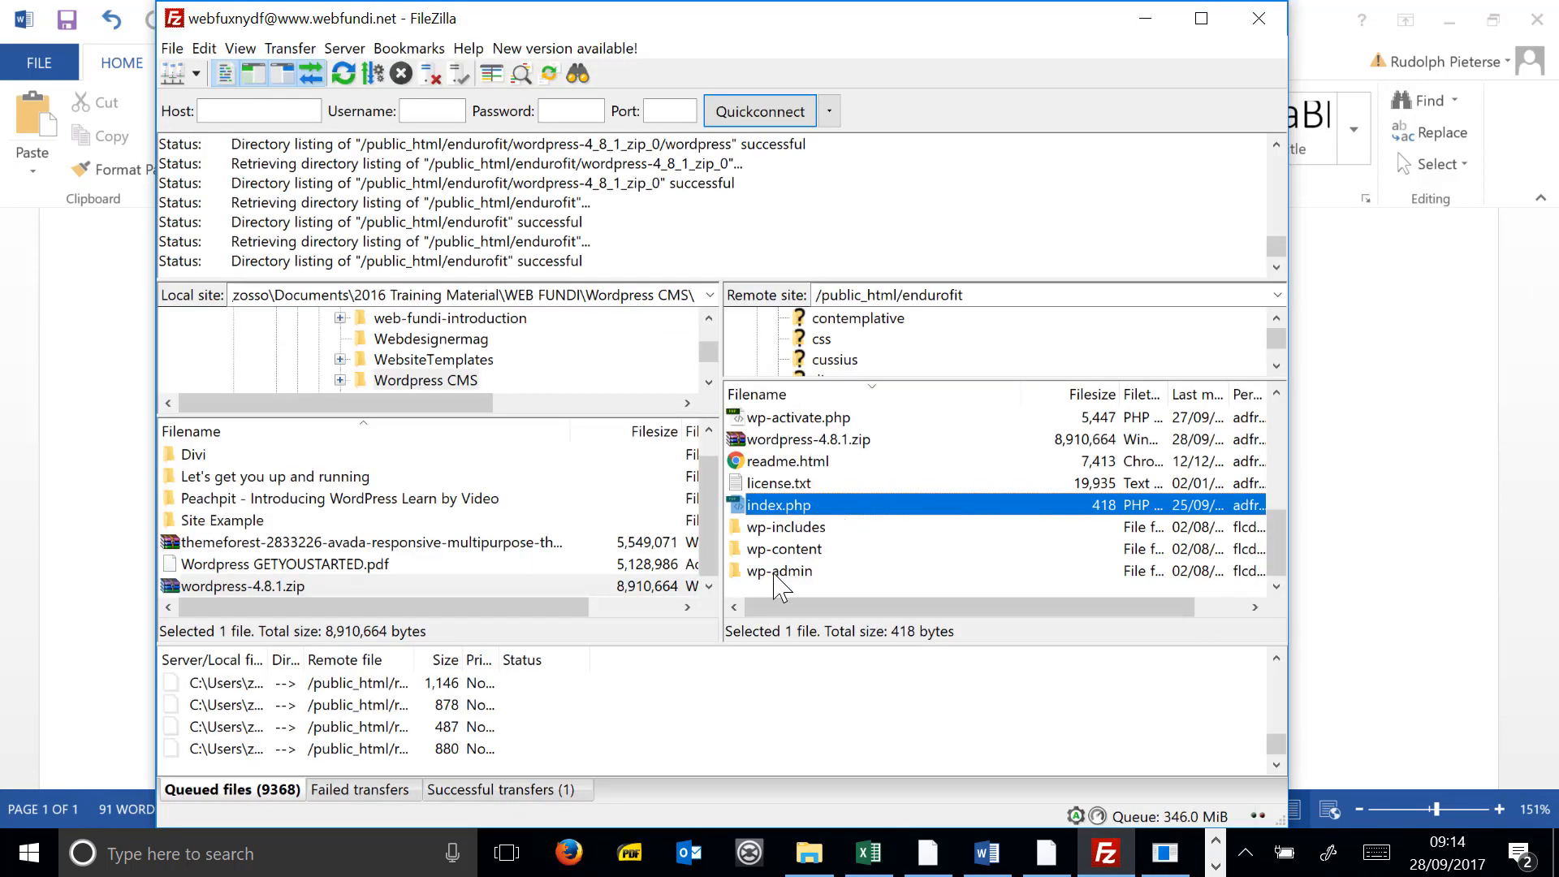
pyautogui.scroll(7, 840, 507)
pyautogui.scroll(-4, 829, 486)
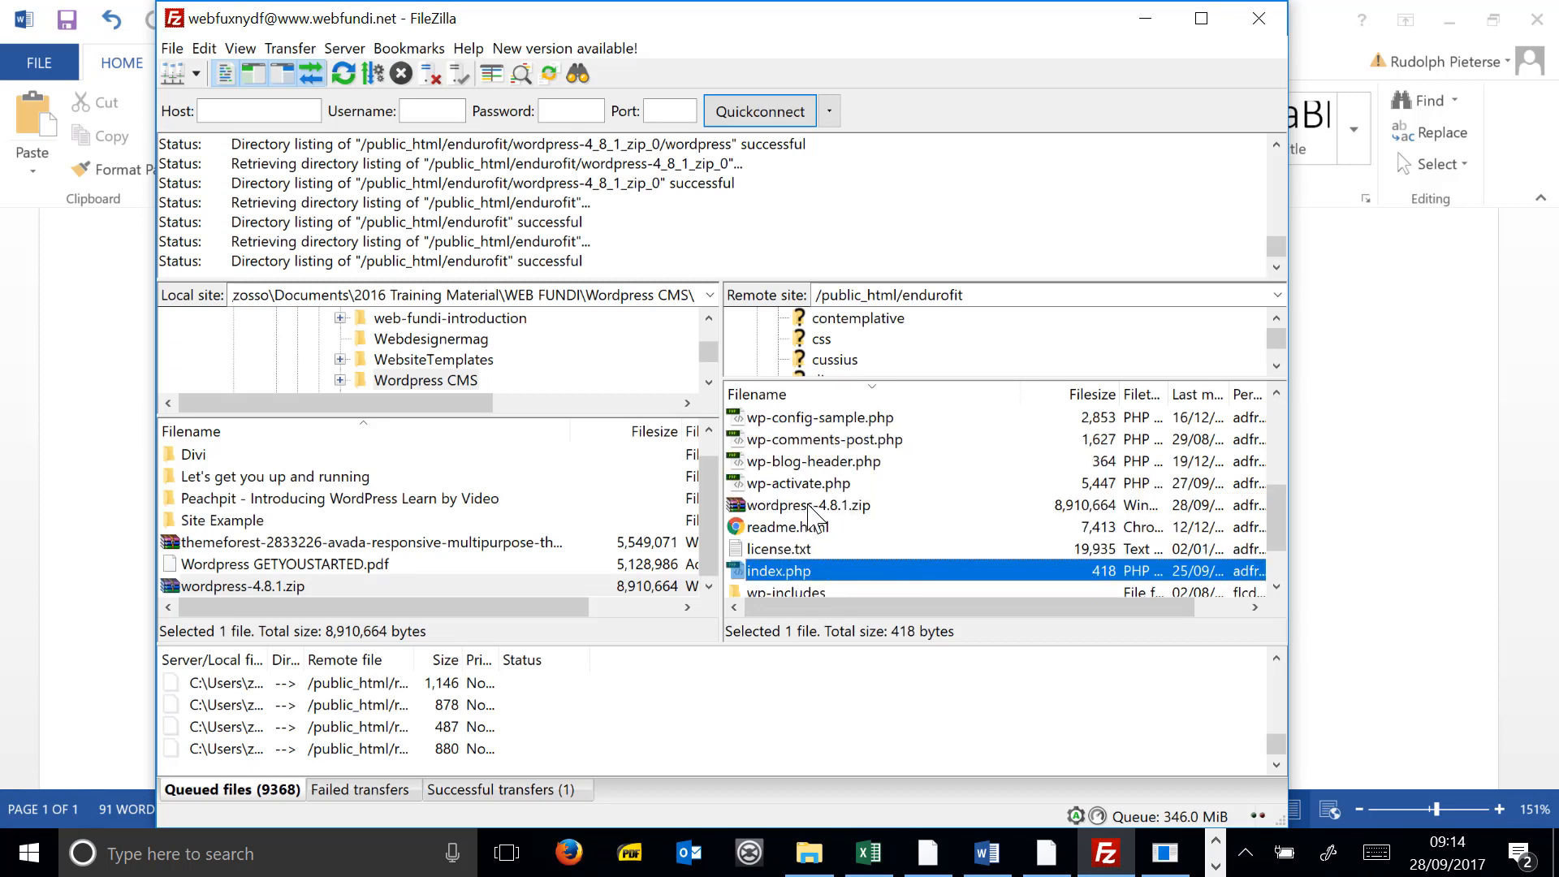
pyautogui.click(808, 505)
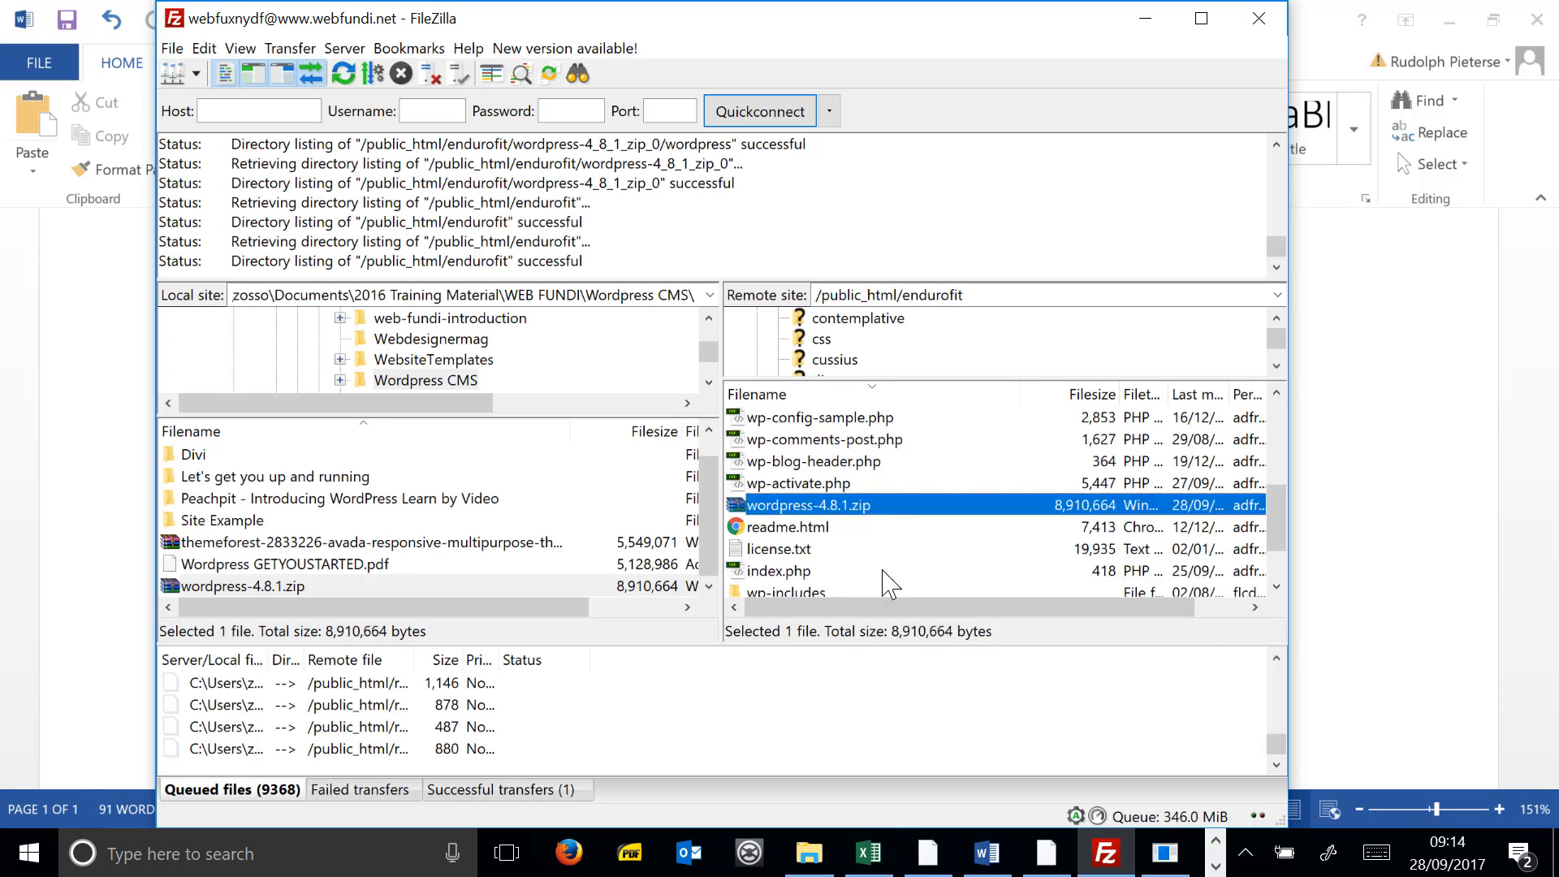
pyautogui.press('Delete')
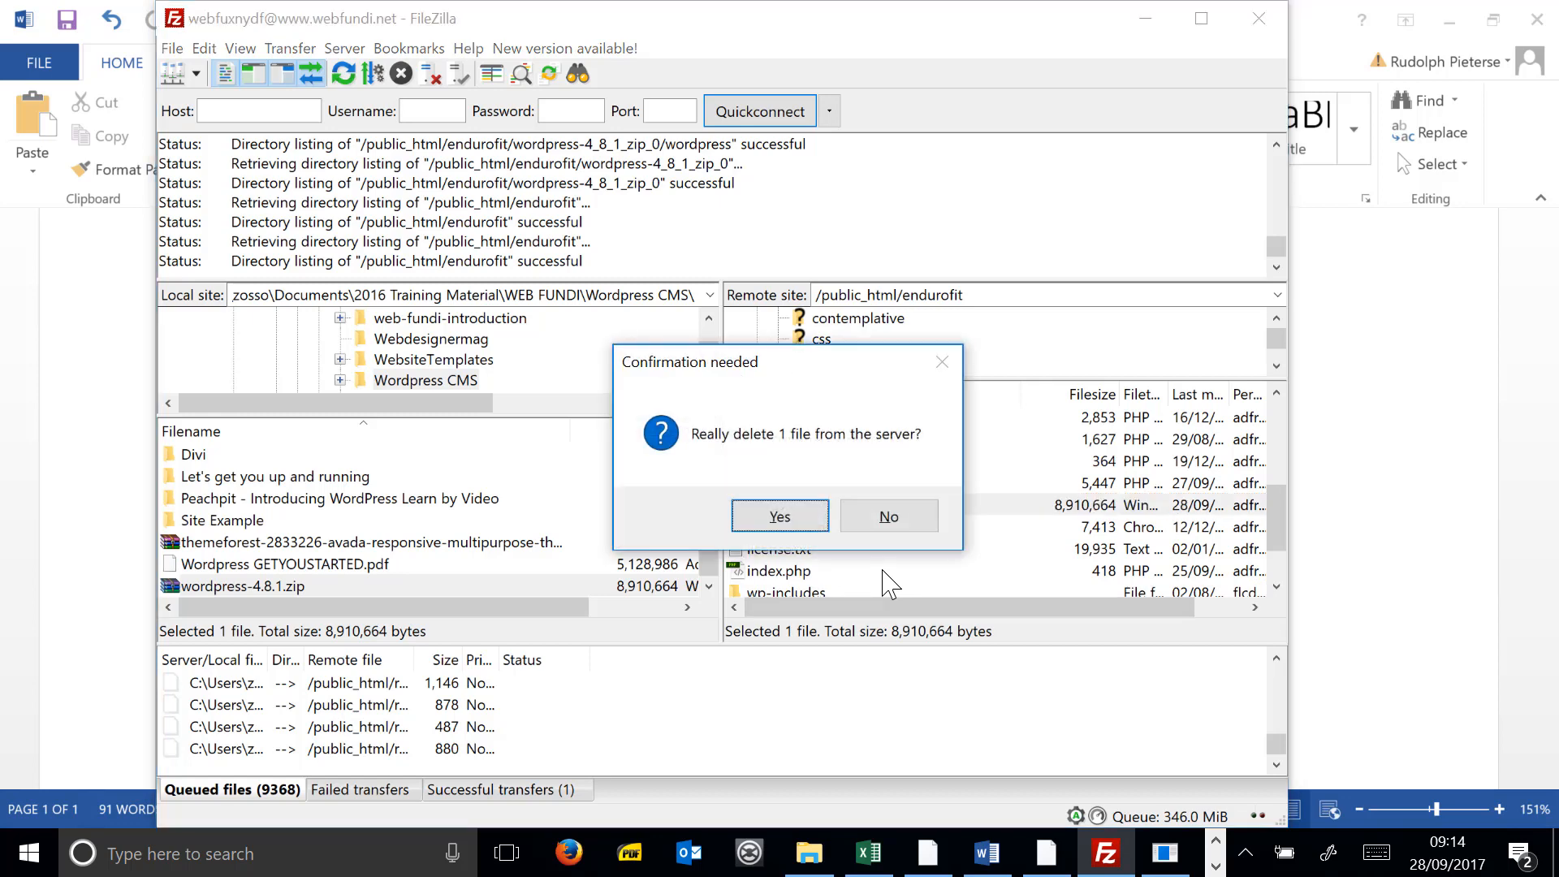
pyautogui.click(773, 516)
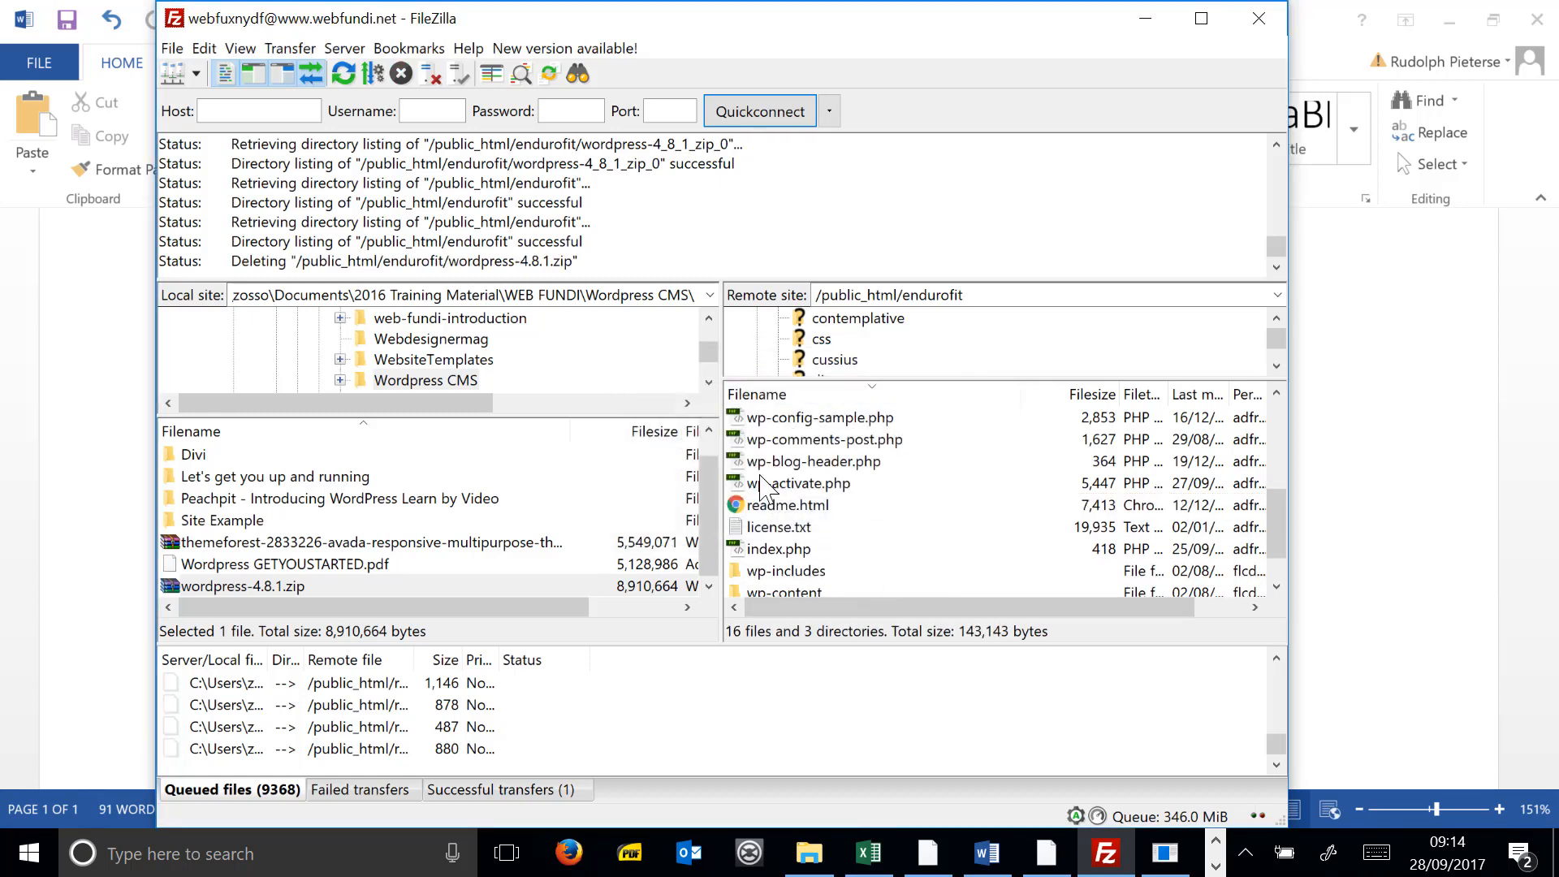
pyautogui.click(47, 522)
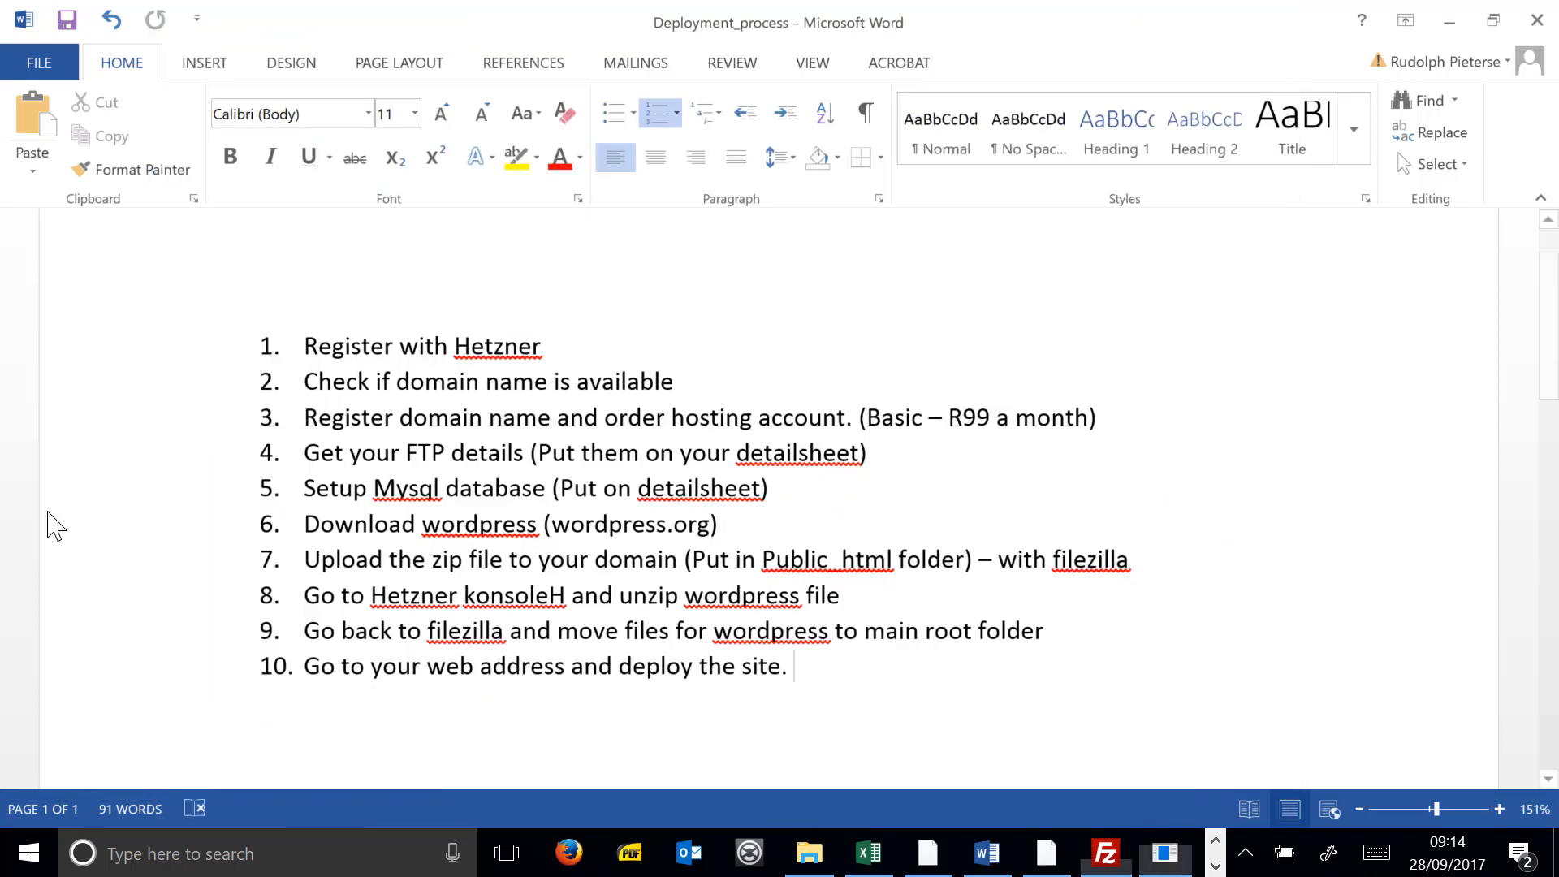
pyautogui.click(1449, 22)
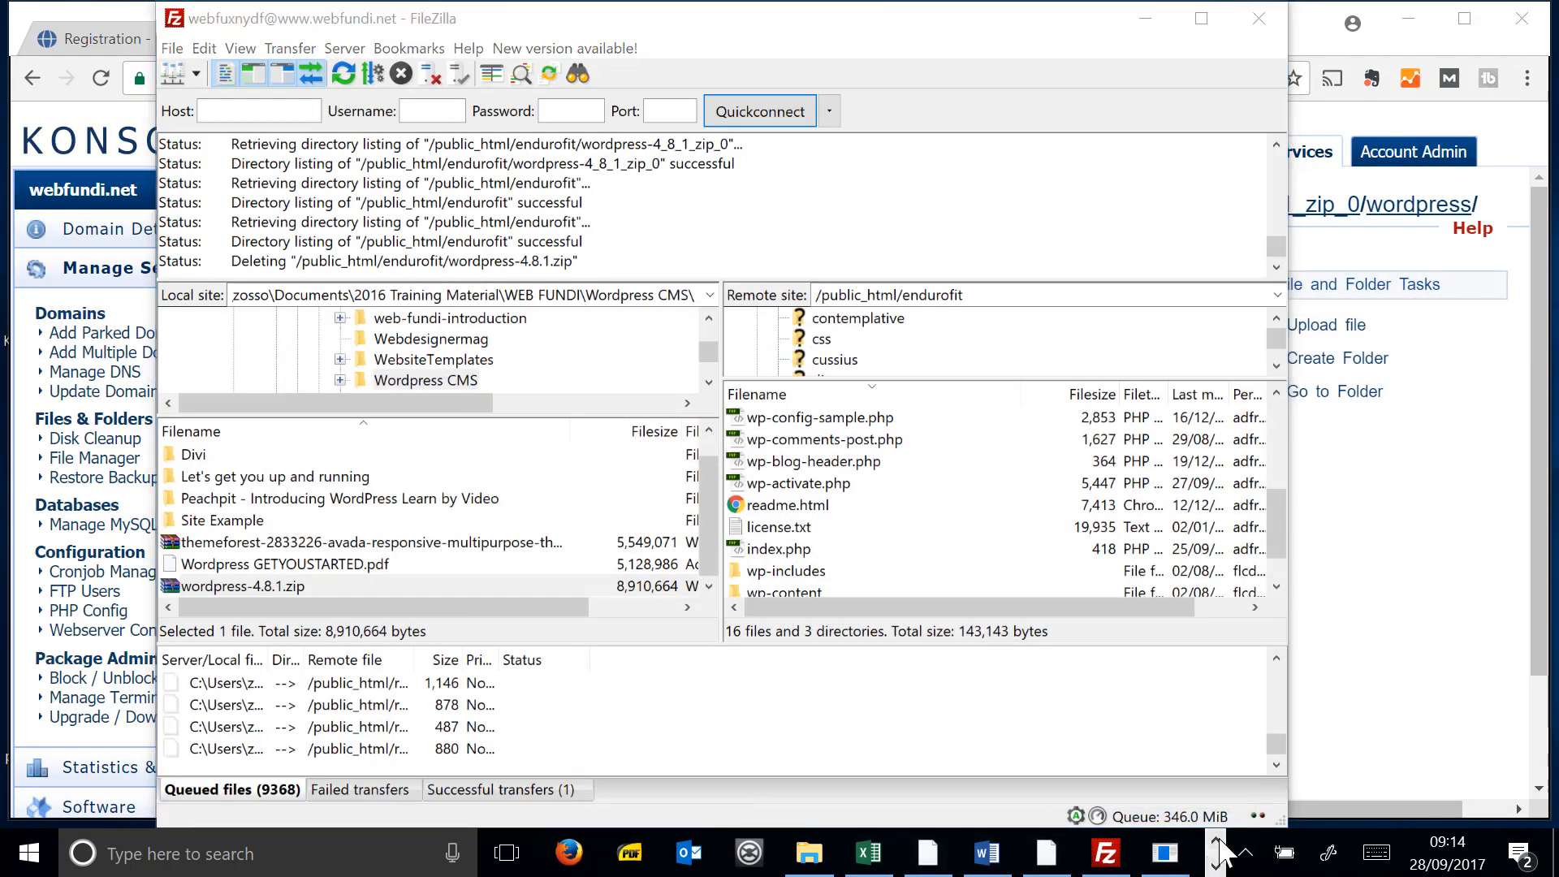
pyautogui.click(1215, 865)
pyautogui.click(1170, 852)
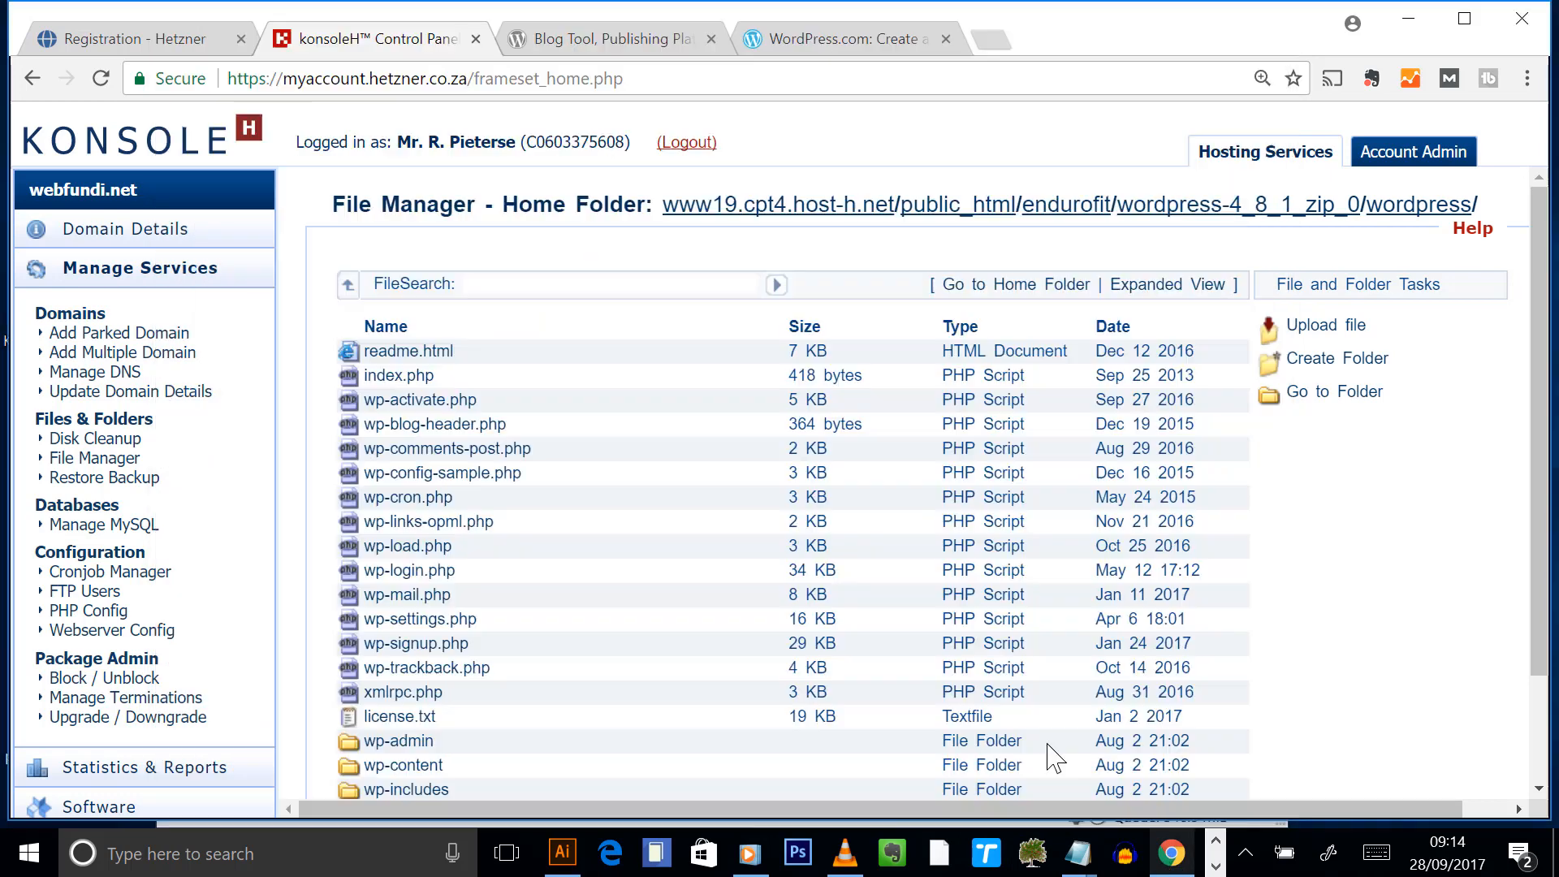
pyautogui.click(989, 40)
pyautogui.write('www.')
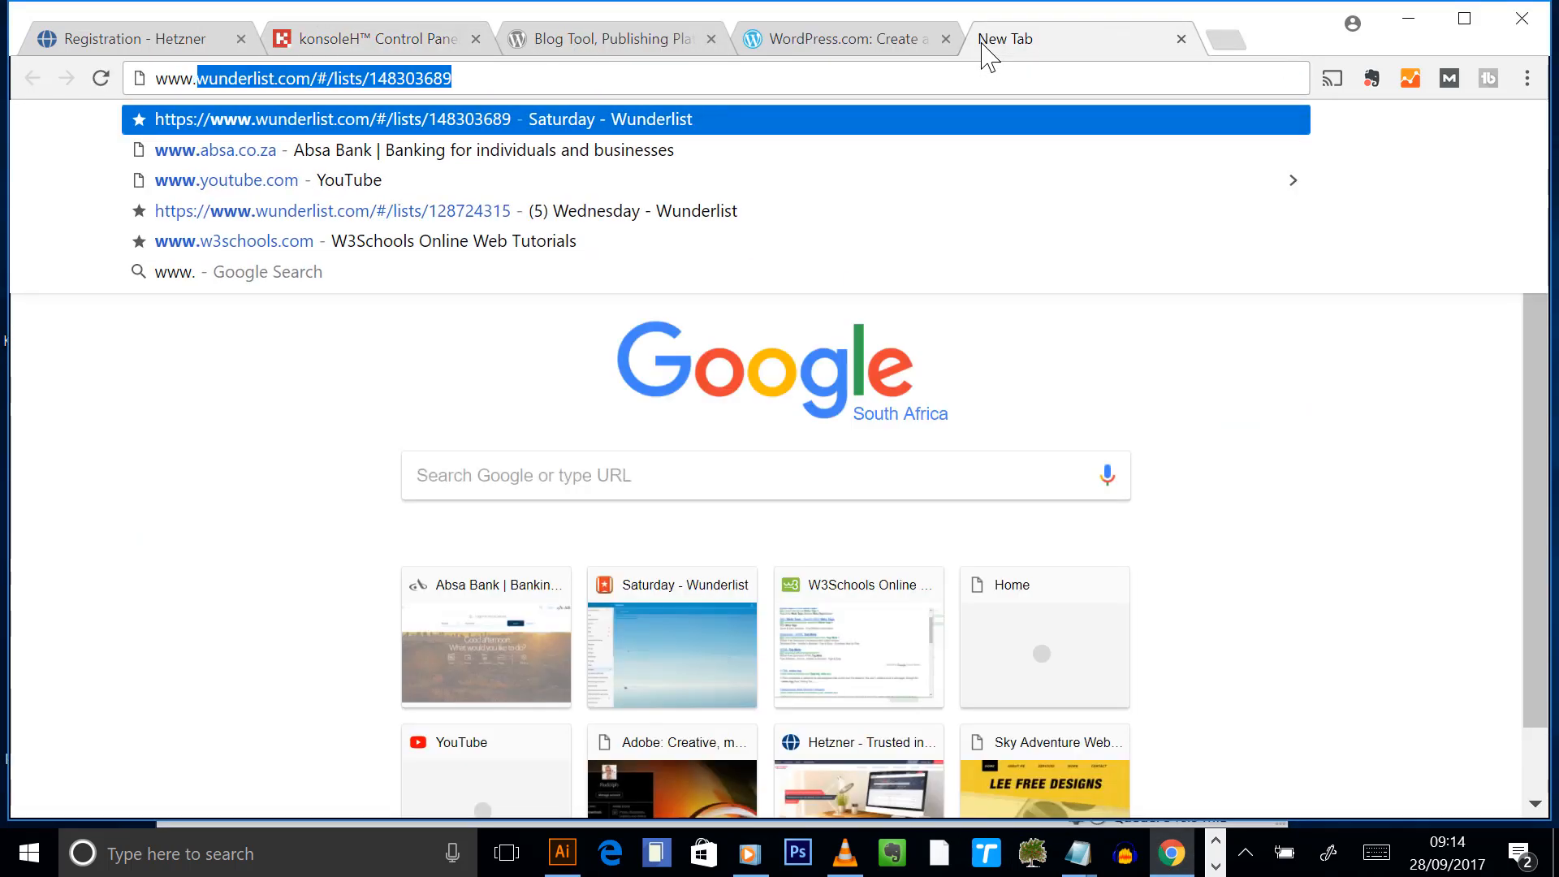
pyautogui.write('webfundi')
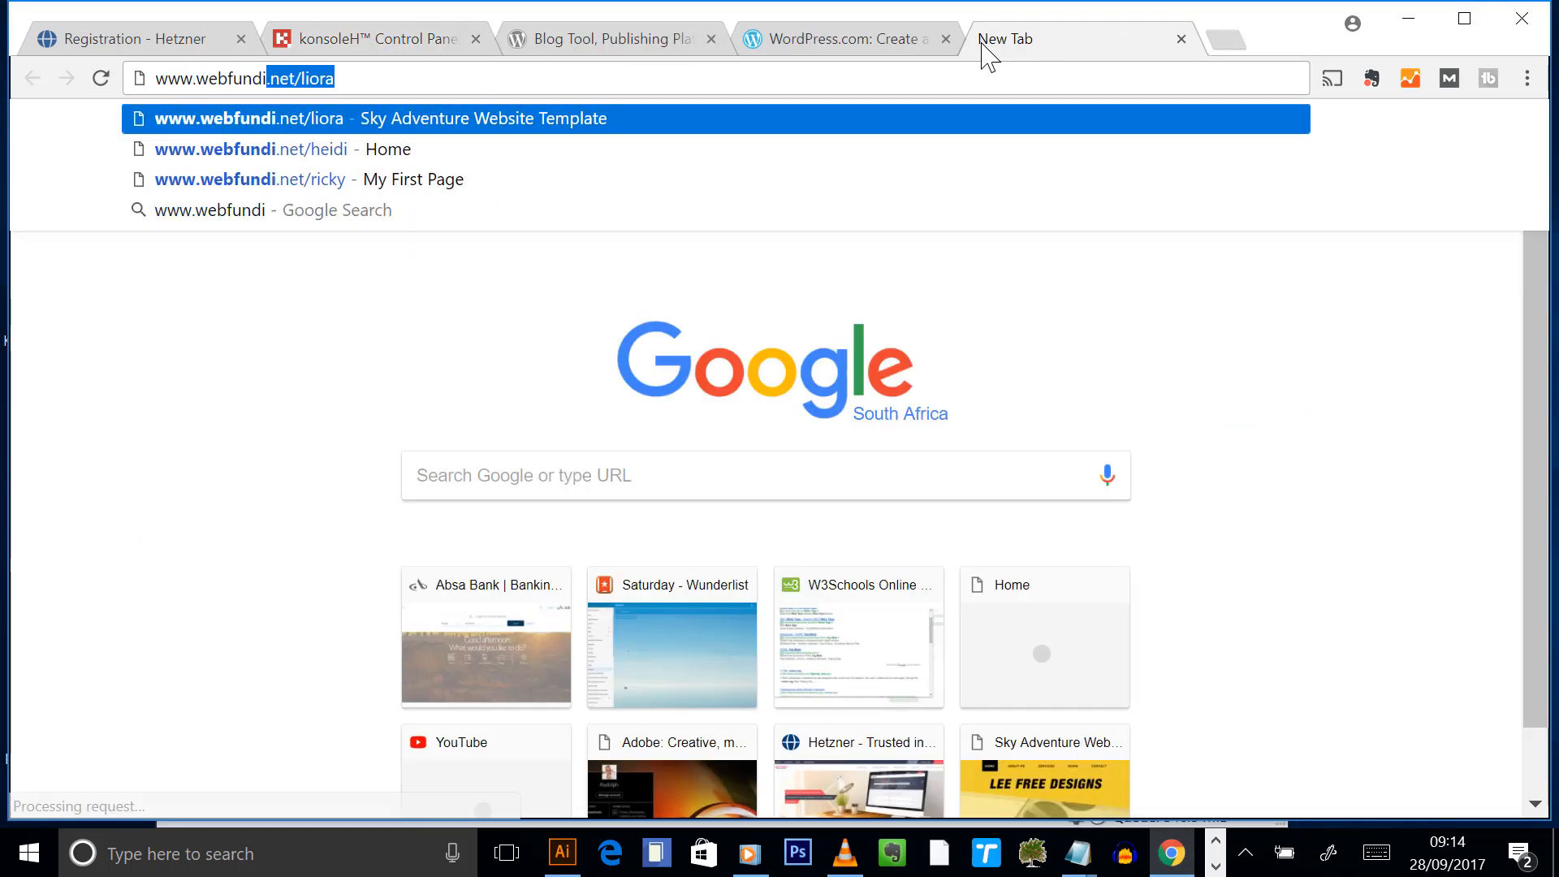
pyautogui.write('.net/')
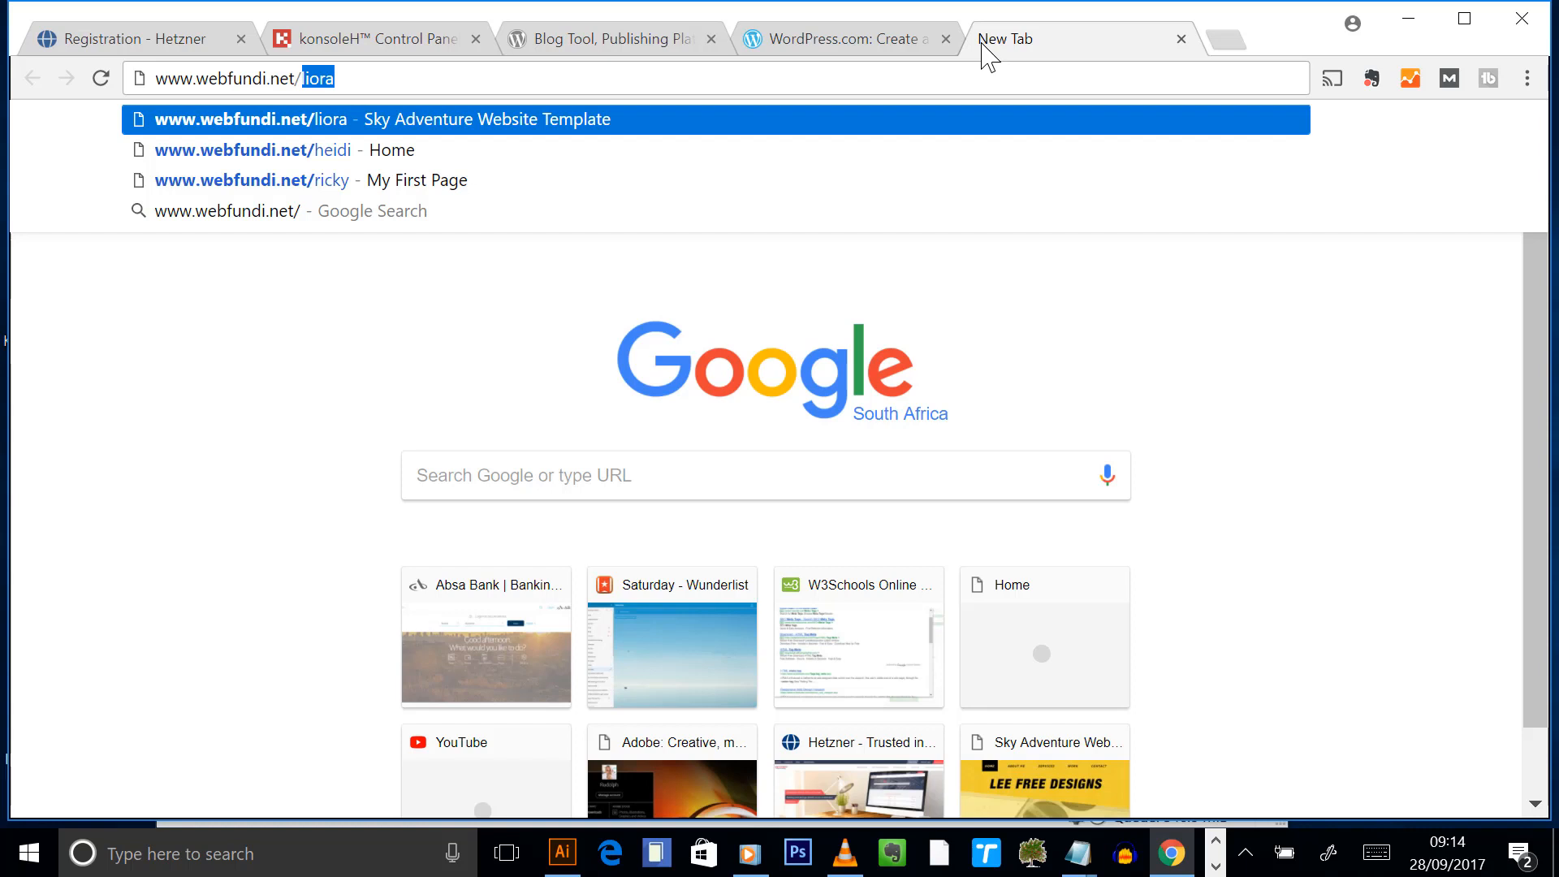
pyautogui.write('endurofit')
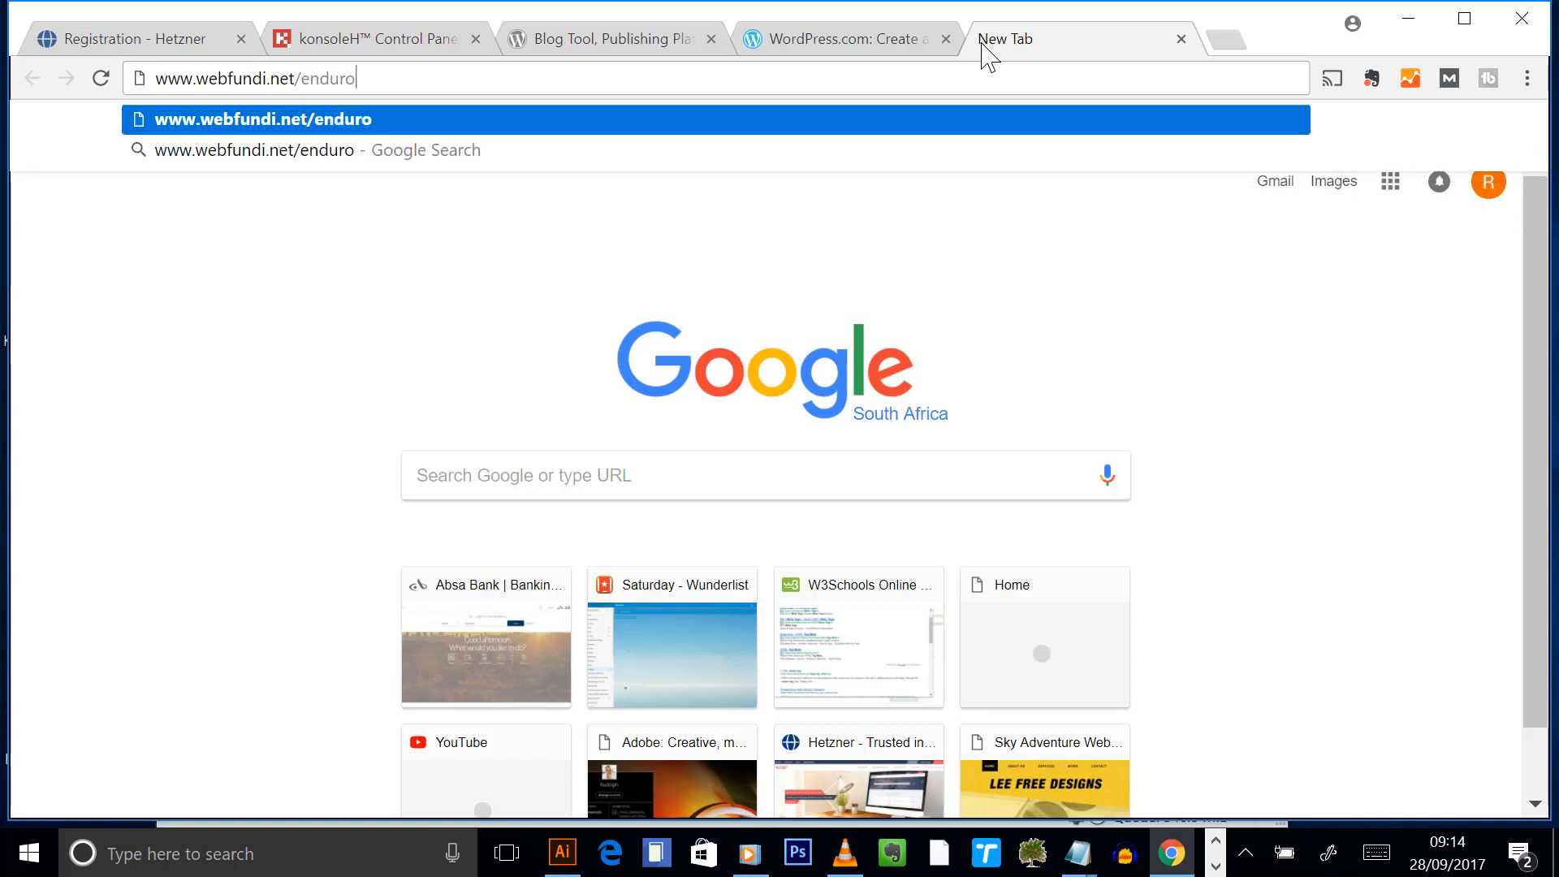
pyautogui.write('/')
pyautogui.press('Return')
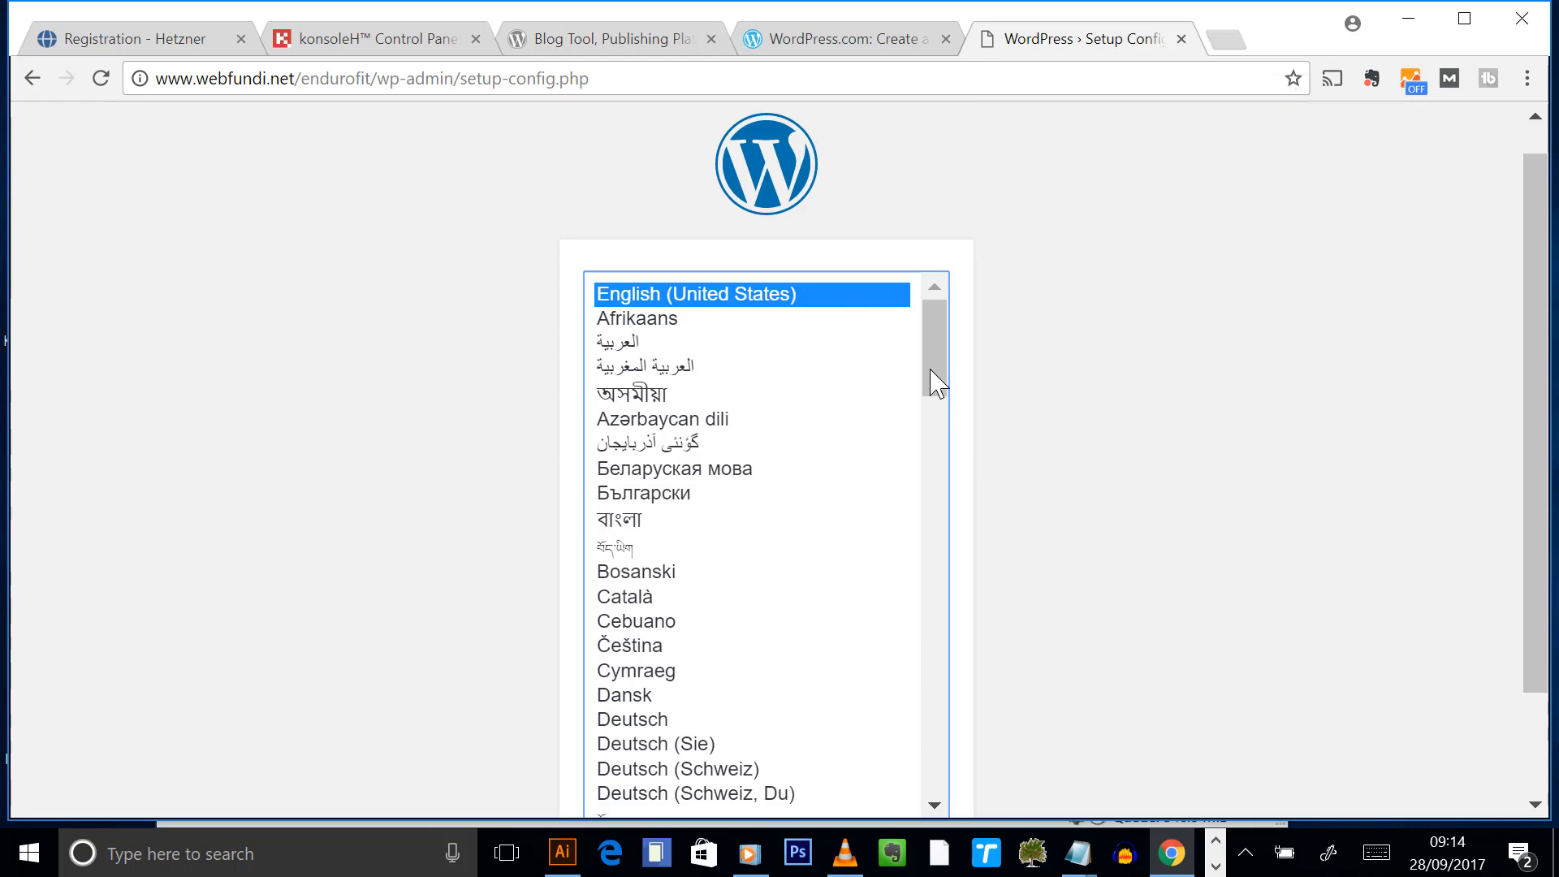
# - Choose English (South Africa) as the installer language and continue to the database requirements page
pyautogui.moveTo(932, 348); pyautogui.dragTo(925, 403)
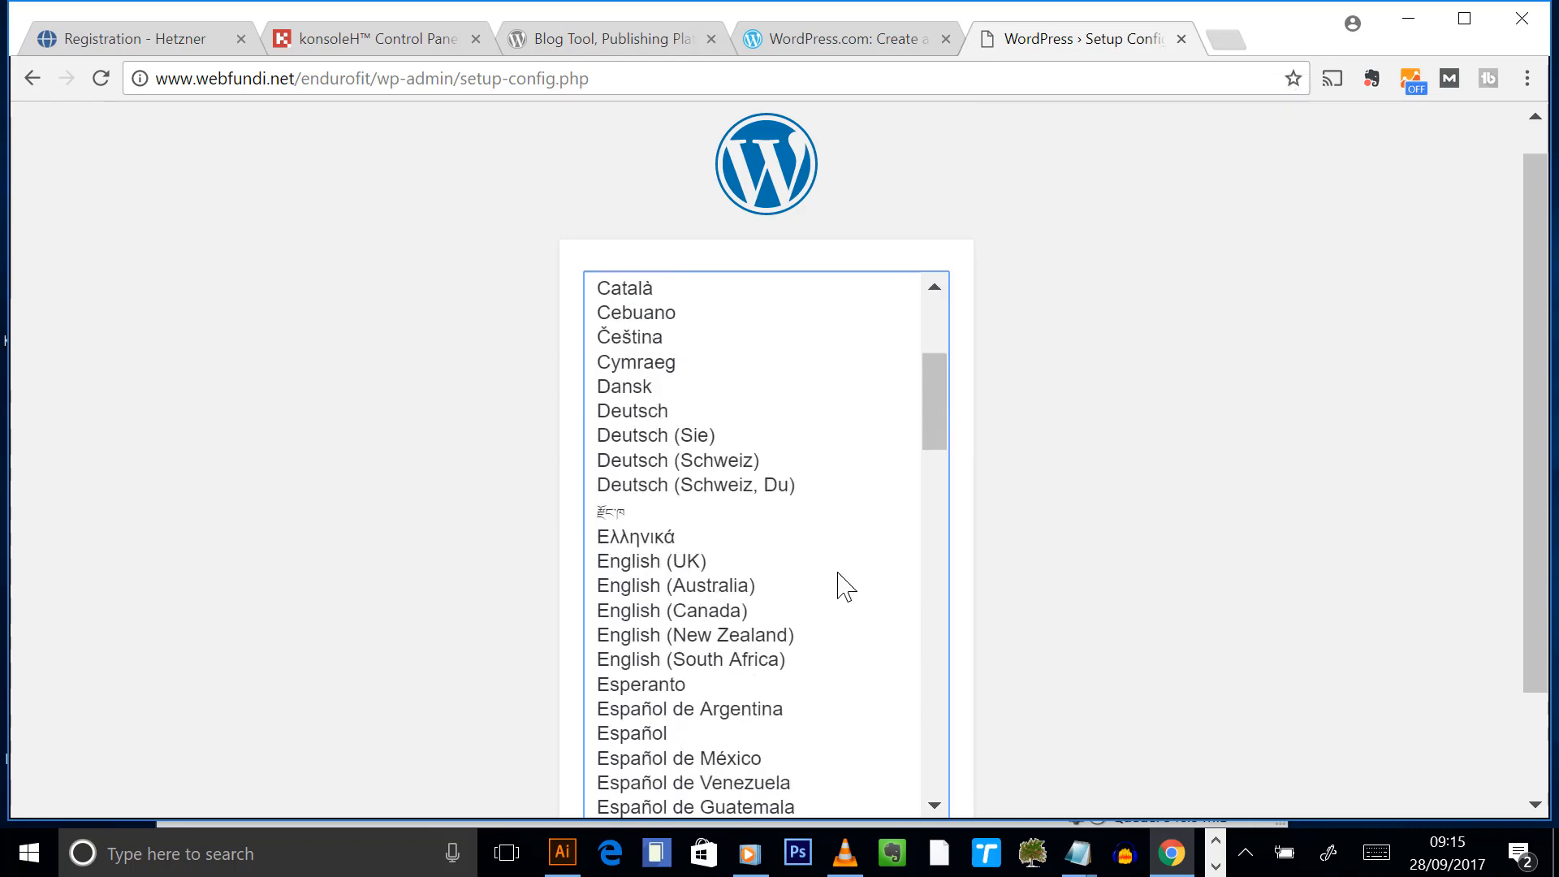
pyautogui.click(680, 661)
pyautogui.scroll(-3, 1350, 491)
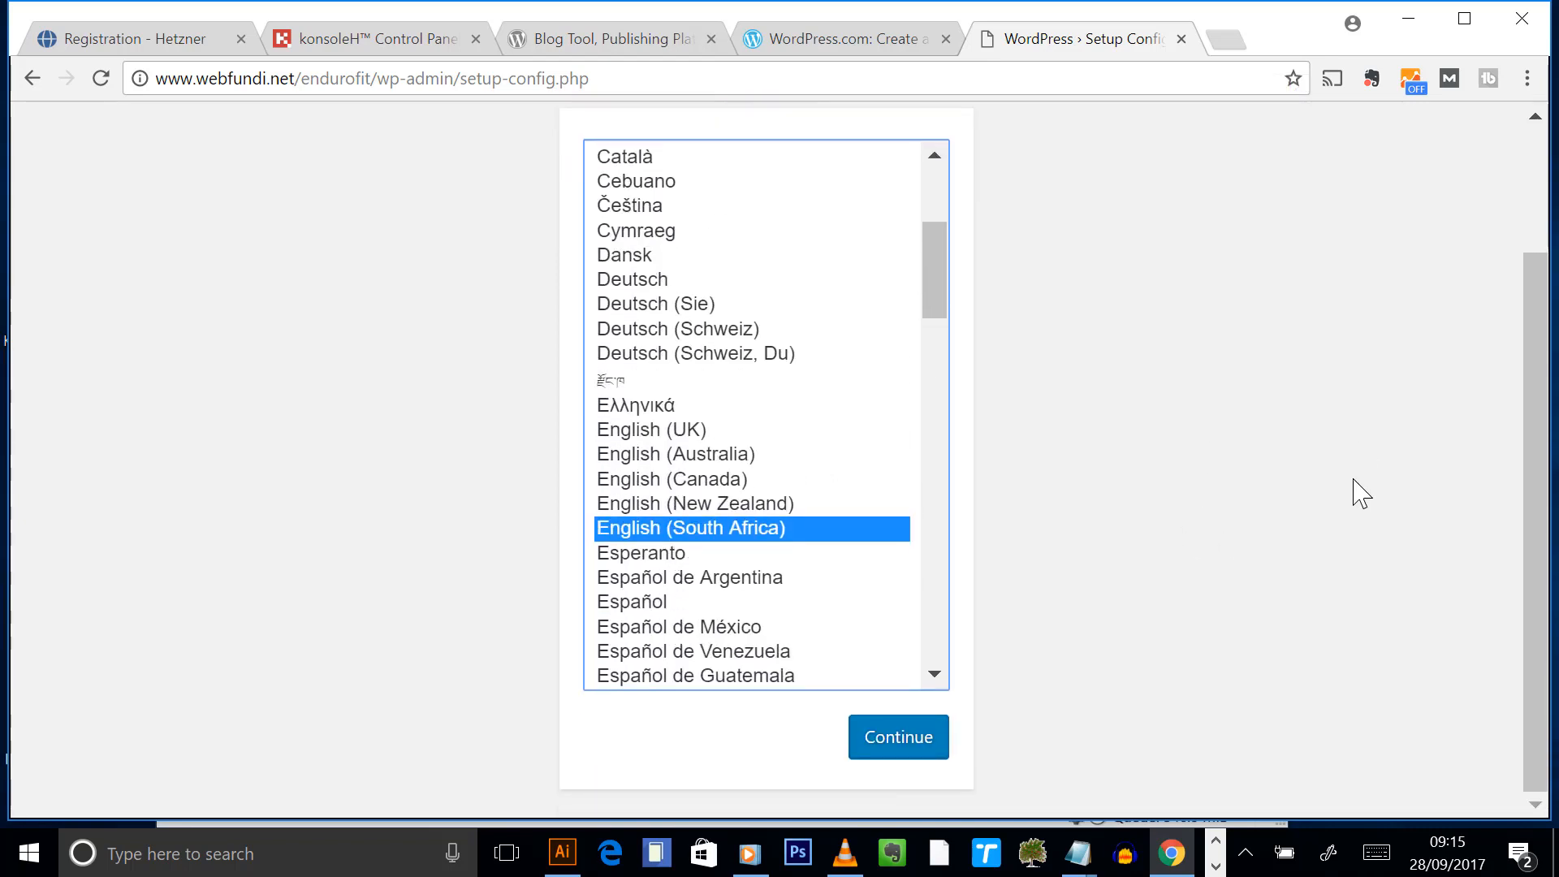
pyautogui.click(916, 738)
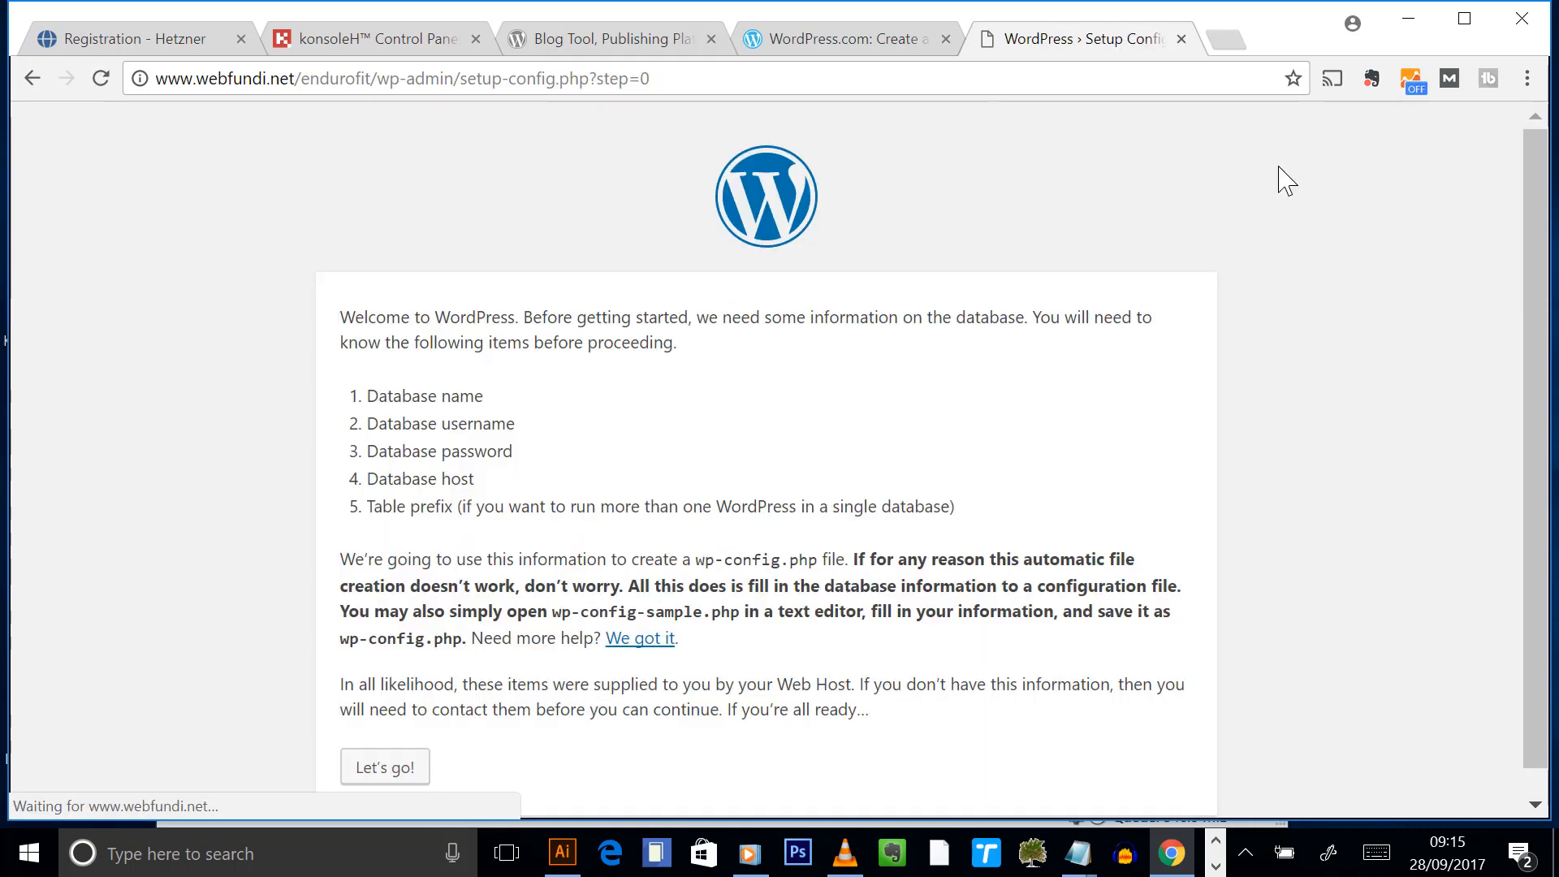
pyautogui.moveTo(395, 378); pyautogui.dragTo(1061, 487)
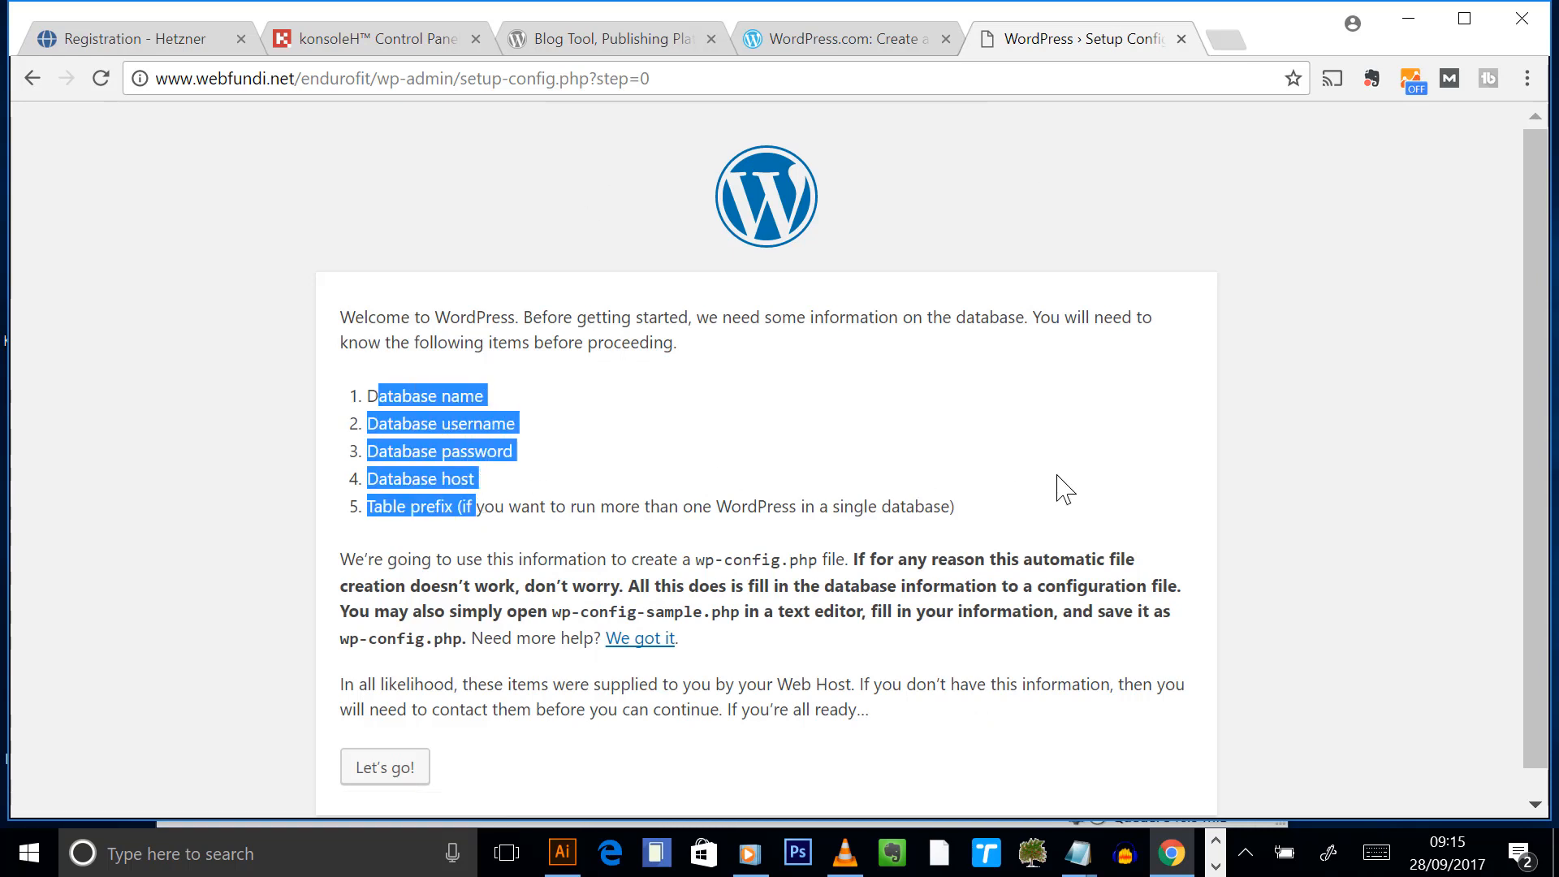
pyautogui.click(1319, 516)
pyautogui.scroll(-1, 1315, 514)
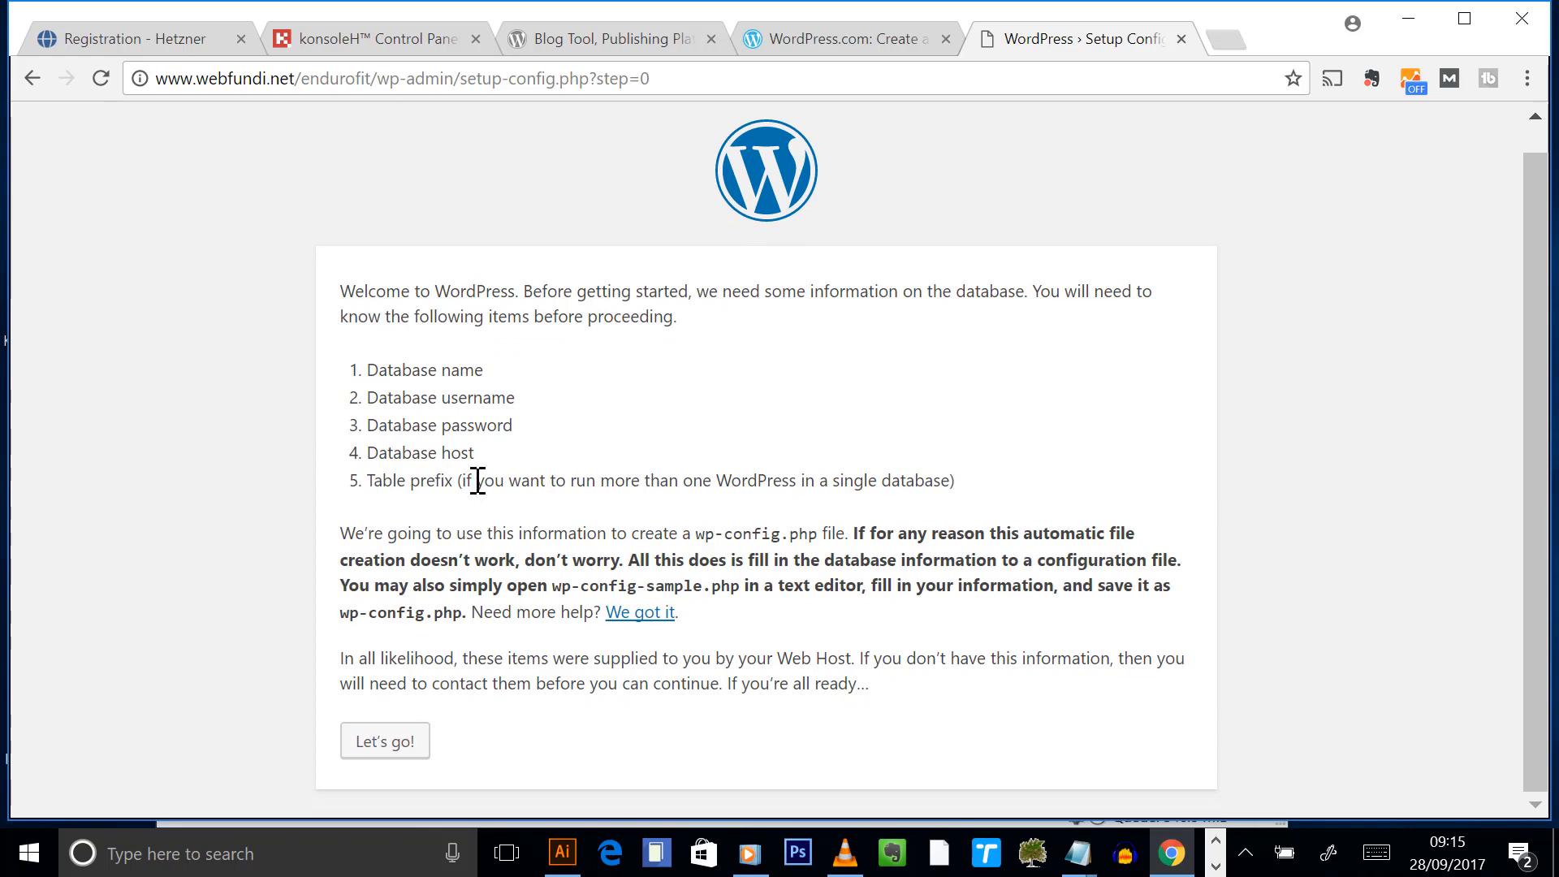
# - Paste the database server address from the detail sheet into Database Host
pyautogui.click(384, 748)
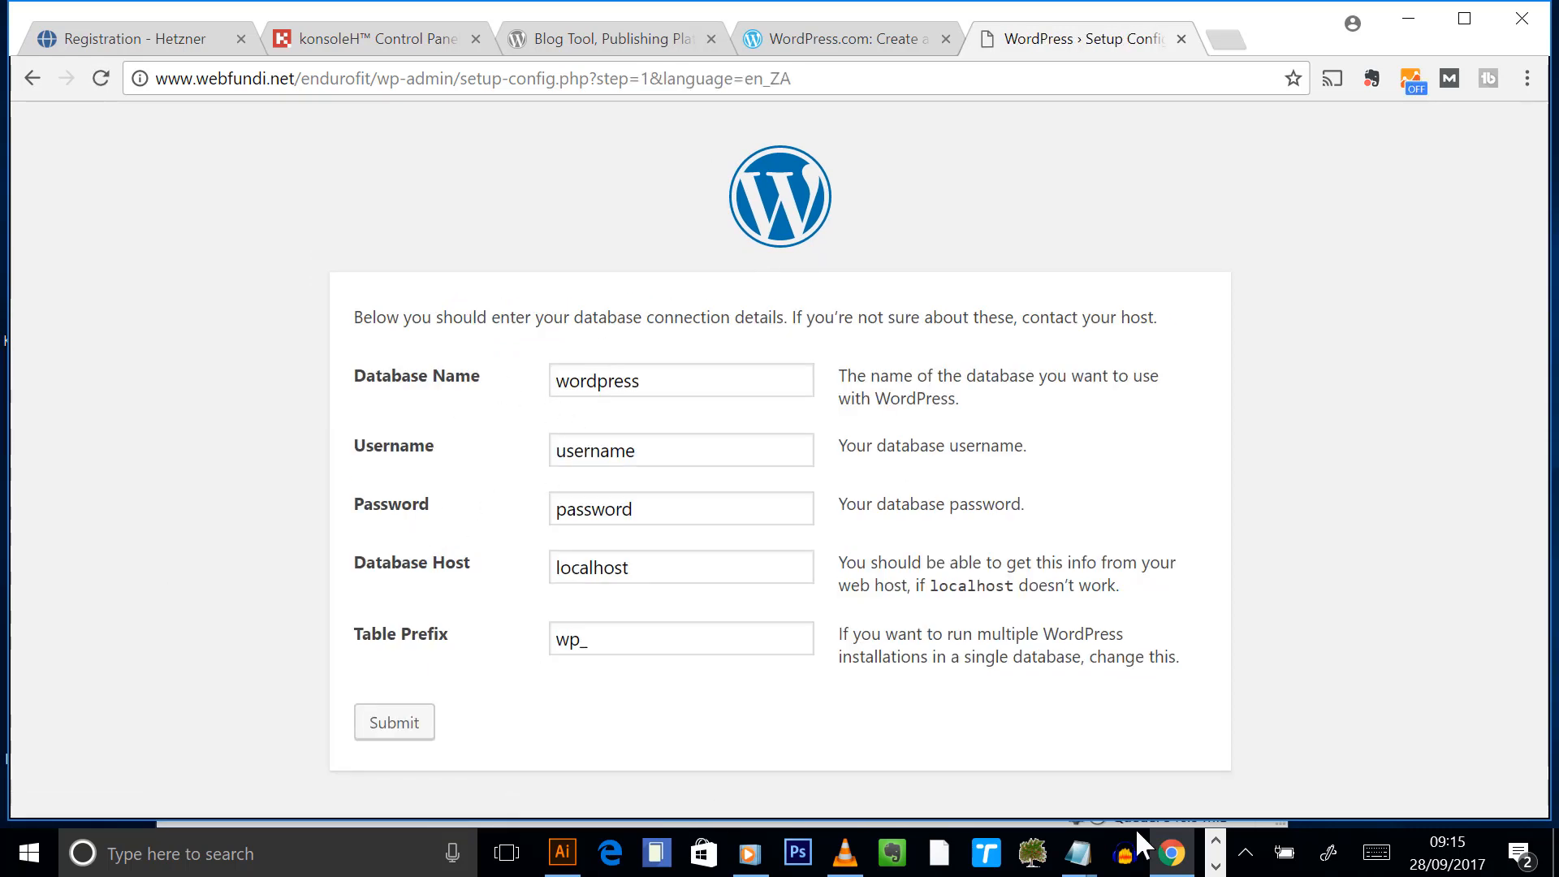
pyautogui.moveTo(1095, 863)
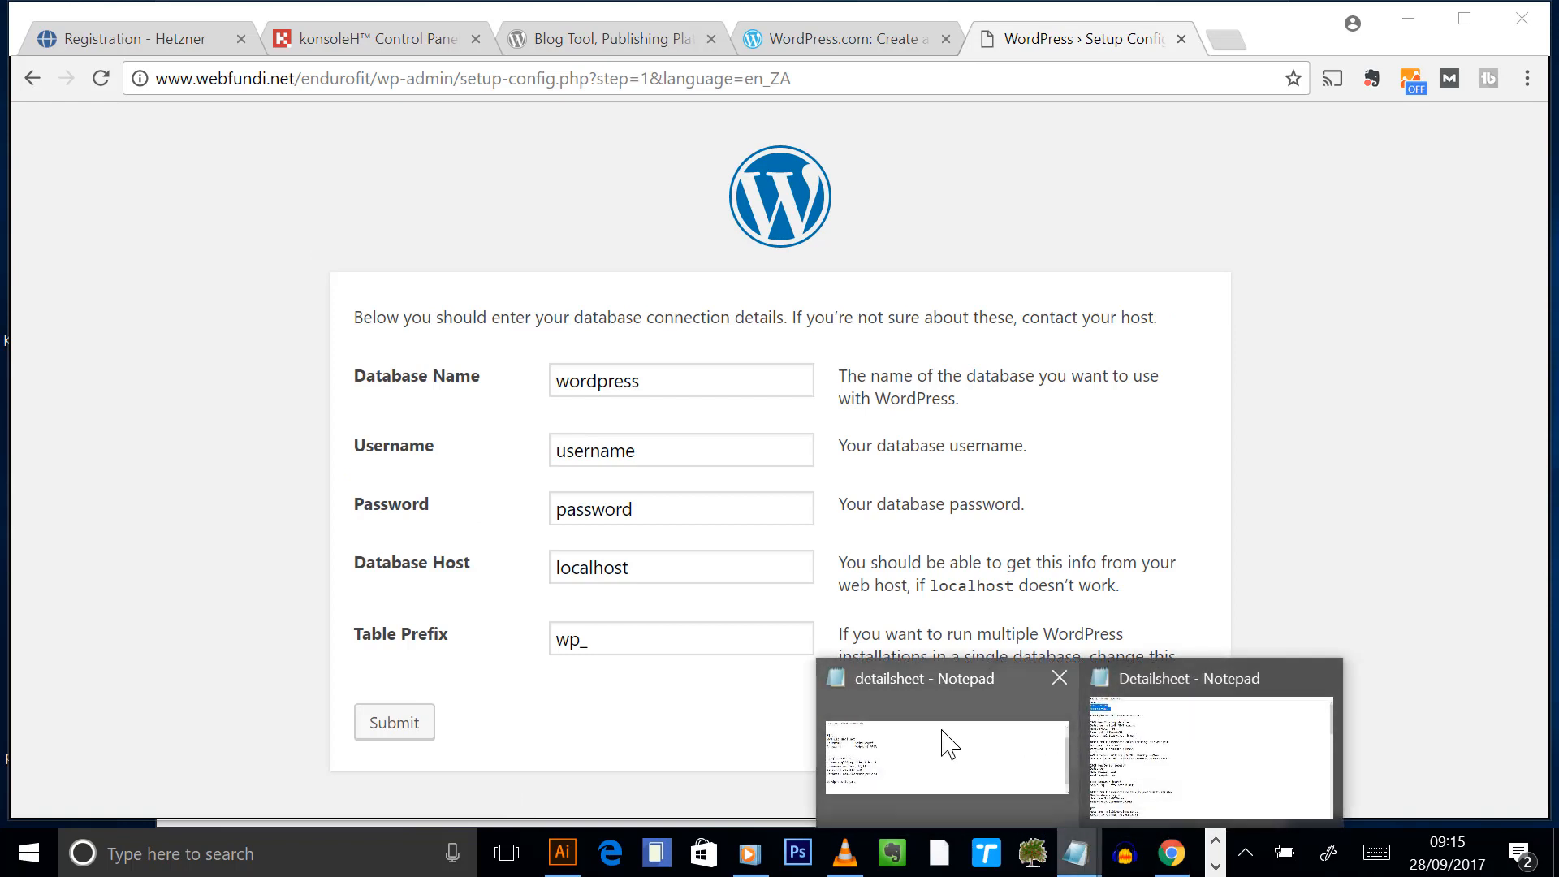
pyautogui.click(1128, 763)
pyautogui.moveTo(435, 235); pyautogui.dragTo(739, 382)
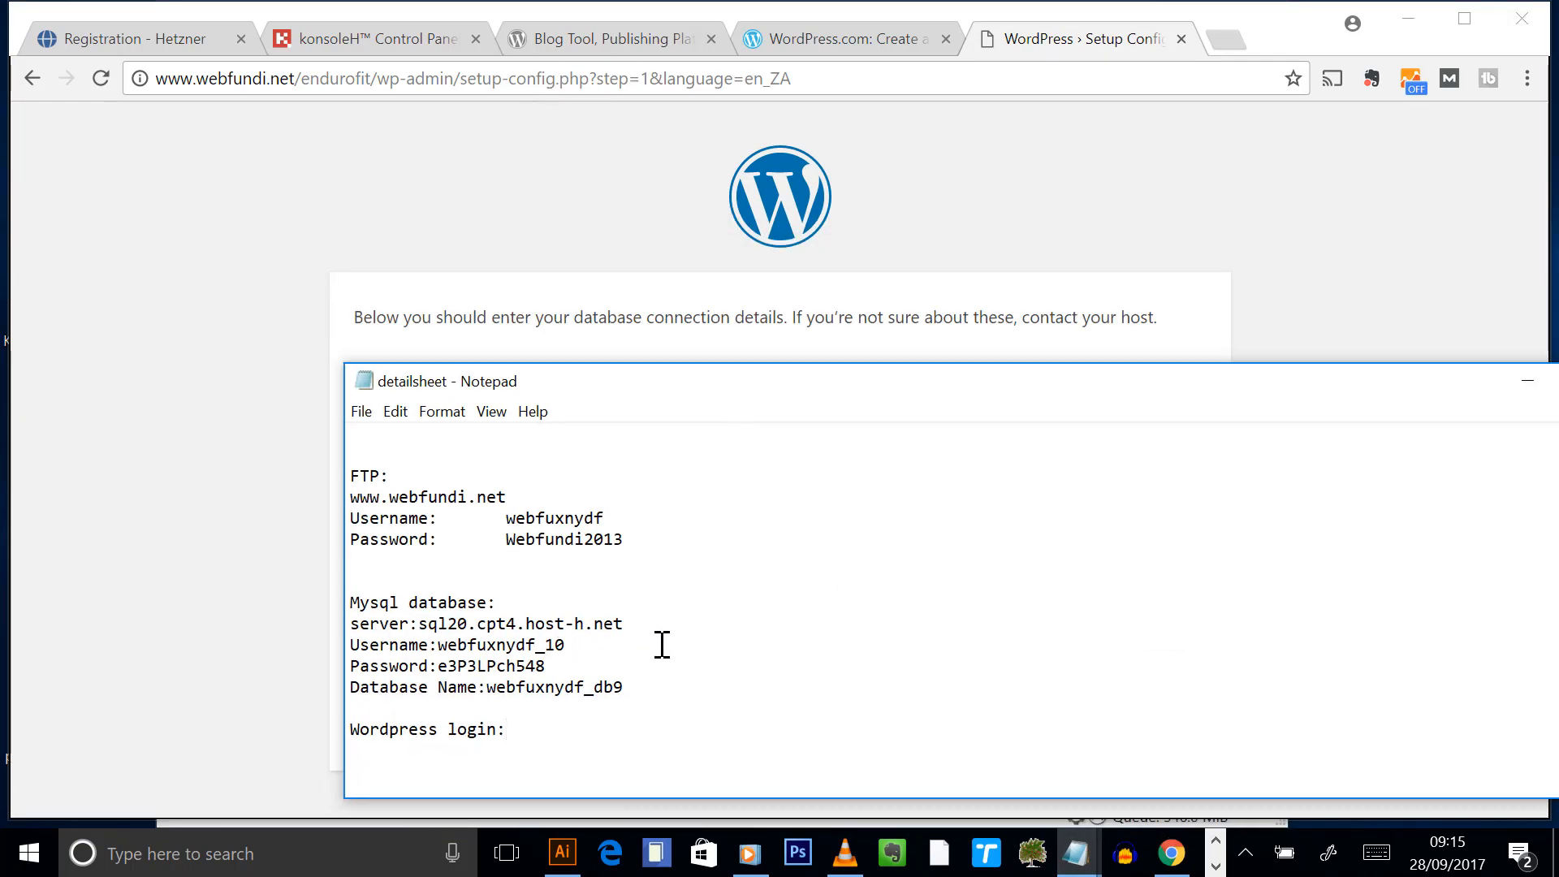
pyautogui.moveTo(625, 624); pyautogui.dragTo(427, 622)
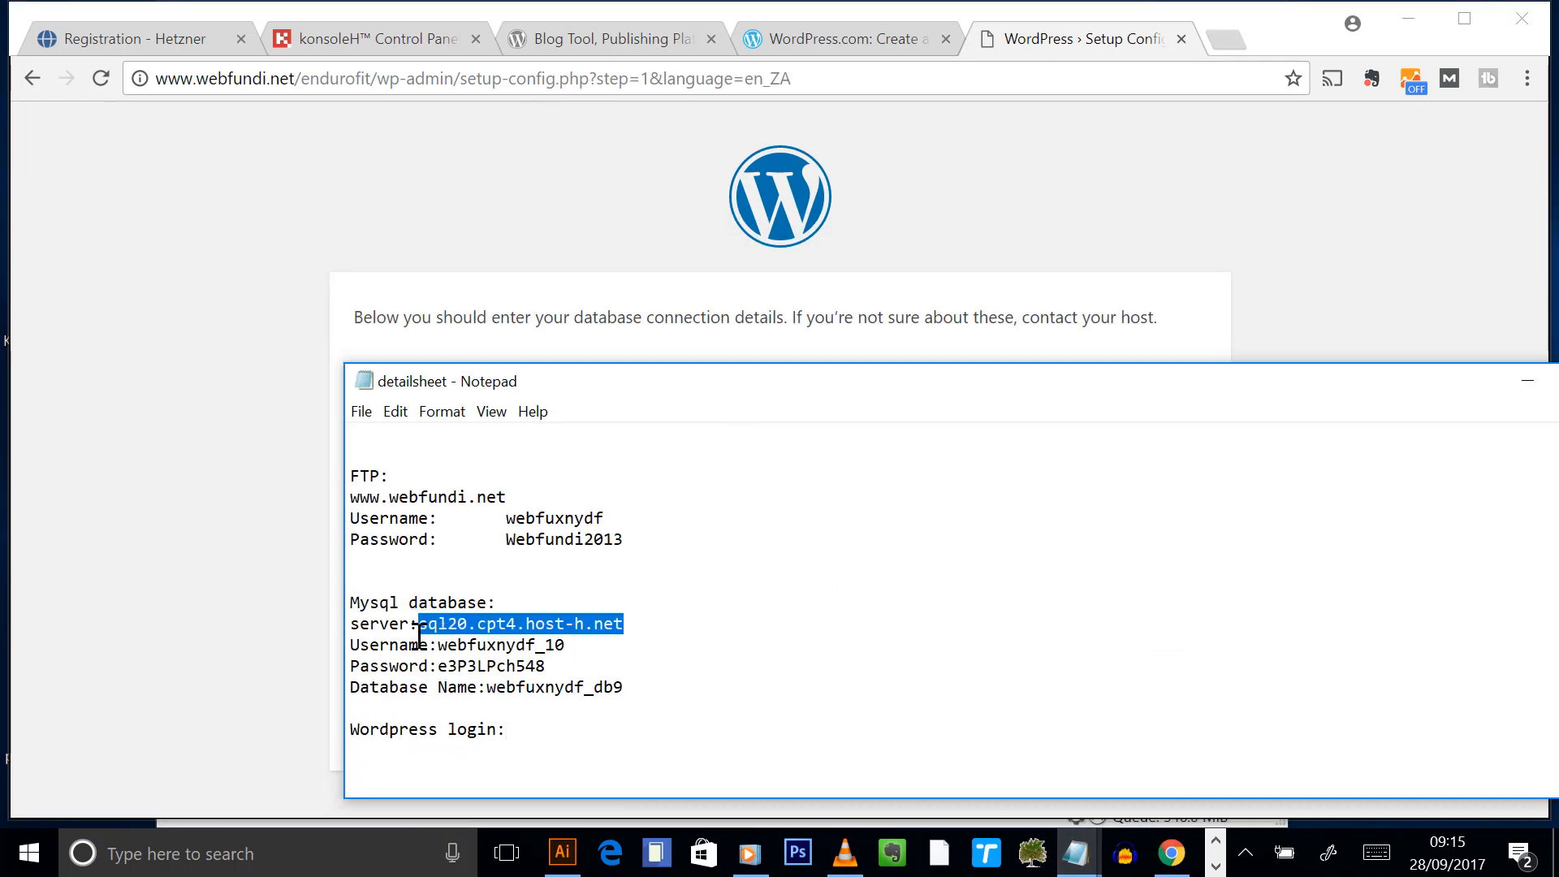
pyautogui.click(280, 554)
pyautogui.moveTo(661, 565); pyautogui.dragTo(339, 532)
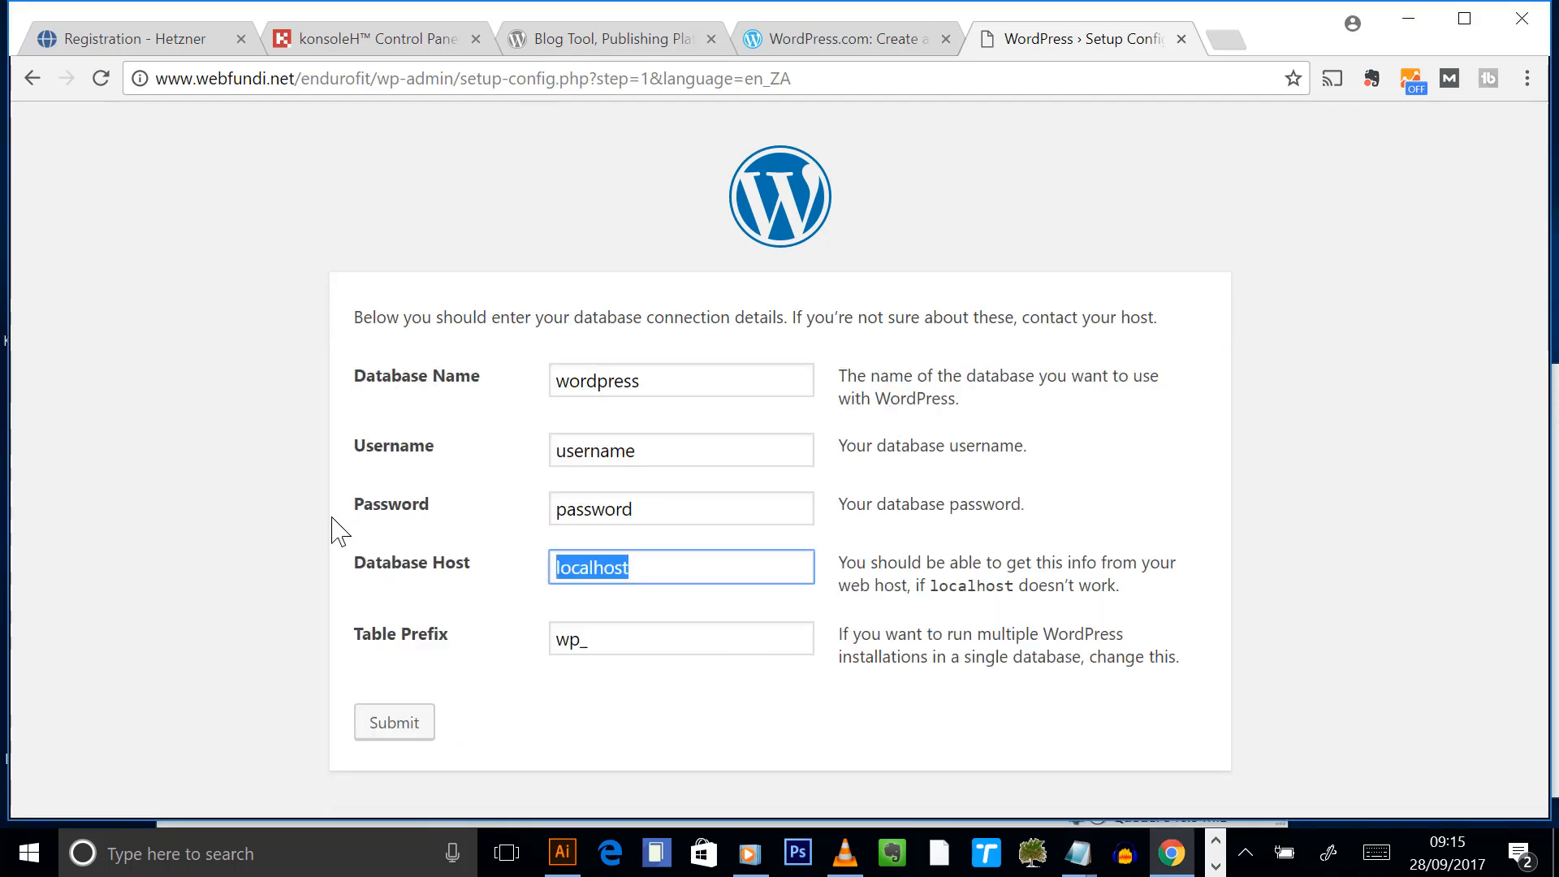
pyautogui.write('sql20.cpt4.host-h.net')
# - Copy the database username from the detail sheet into the Username field
pyautogui.click(1076, 852)
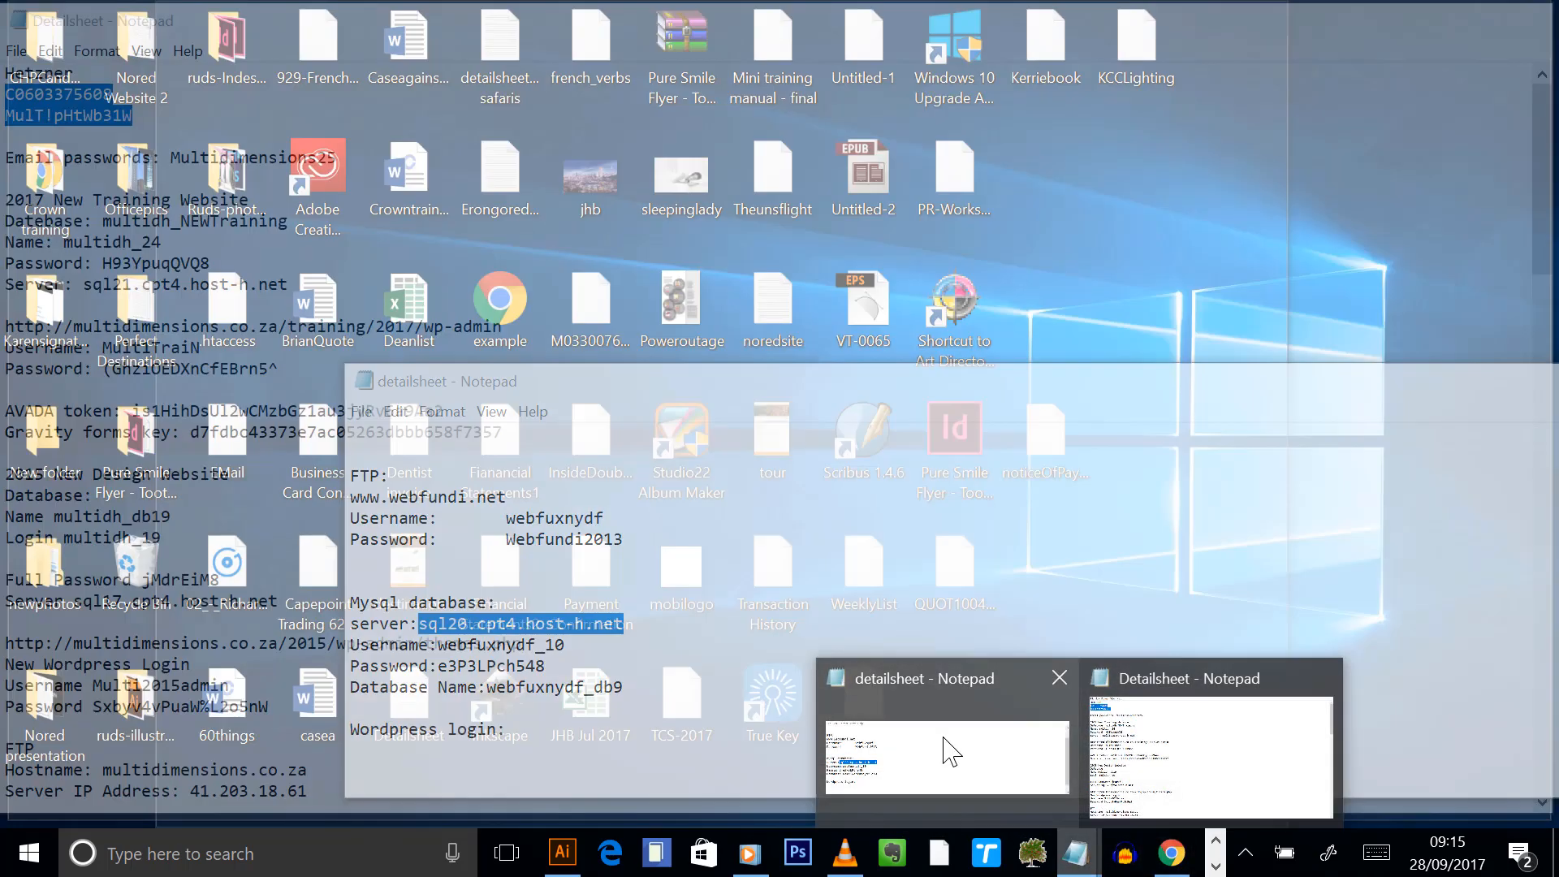
pyautogui.click(946, 747)
pyautogui.moveTo(609, 647); pyautogui.dragTo(436, 644)
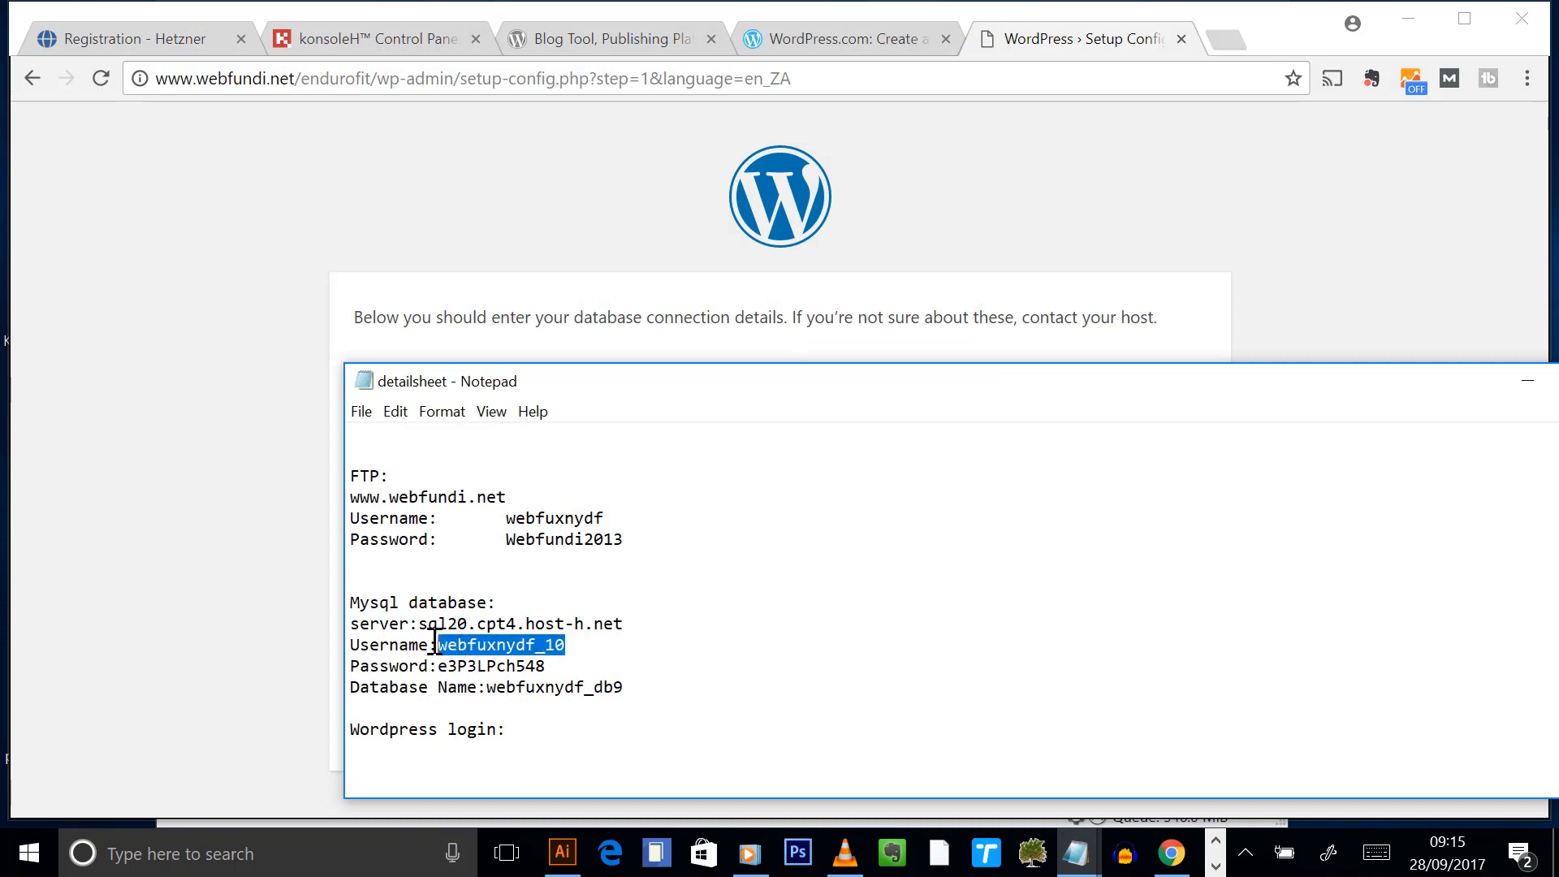
pyautogui.hotkey('ctrl', 'c')
pyautogui.hotkey('alt', 'Tab')
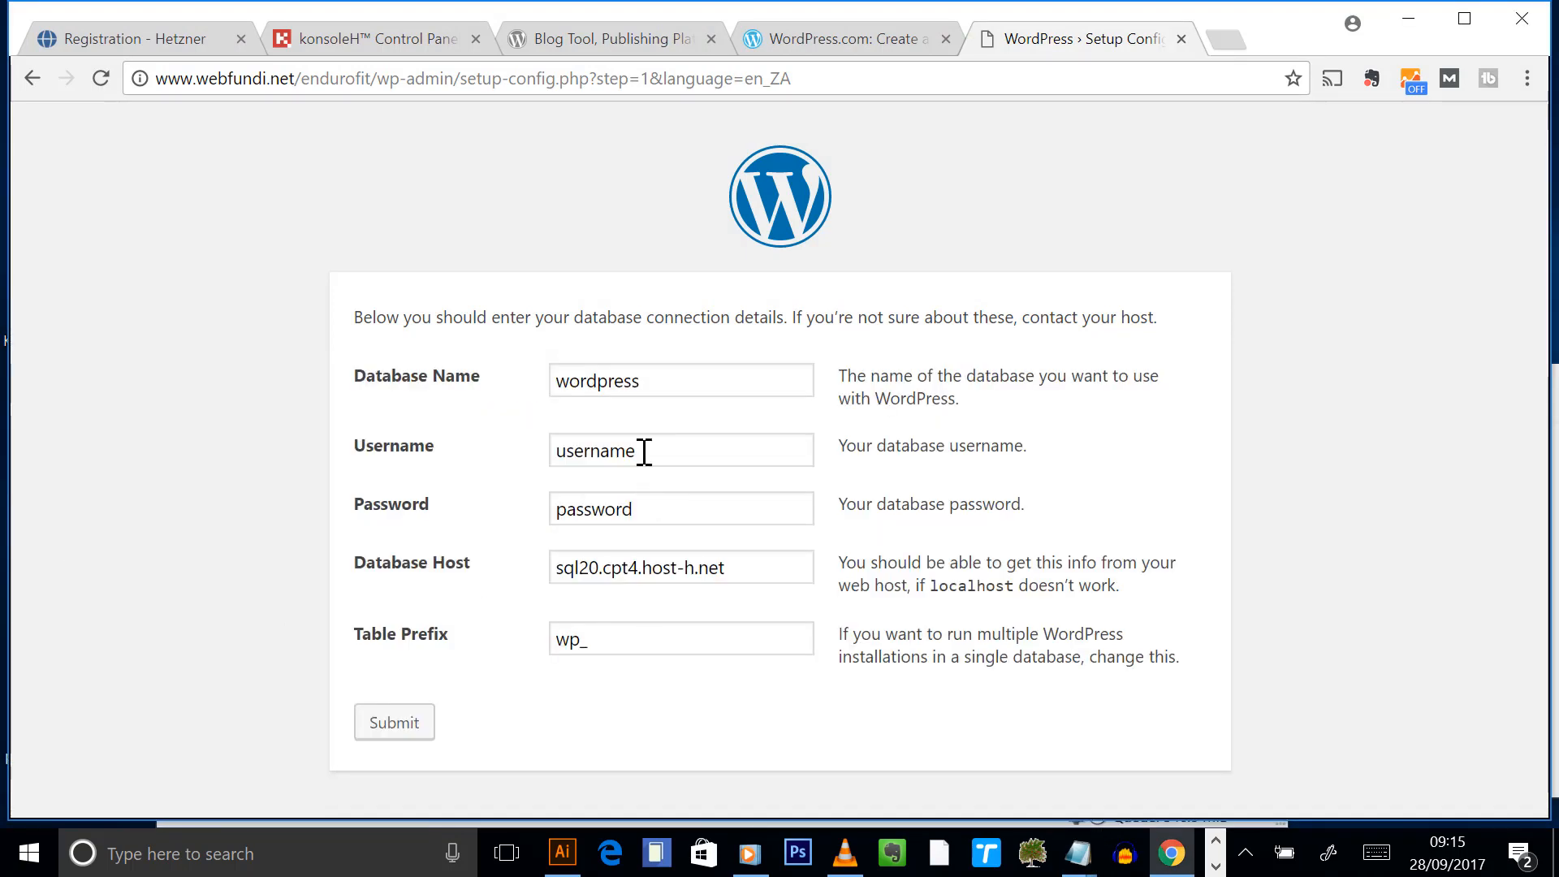
pyautogui.click(672, 452)
pyautogui.hotkey('ctrl', 'a')
pyautogui.hotkey('ctrl', 'v')
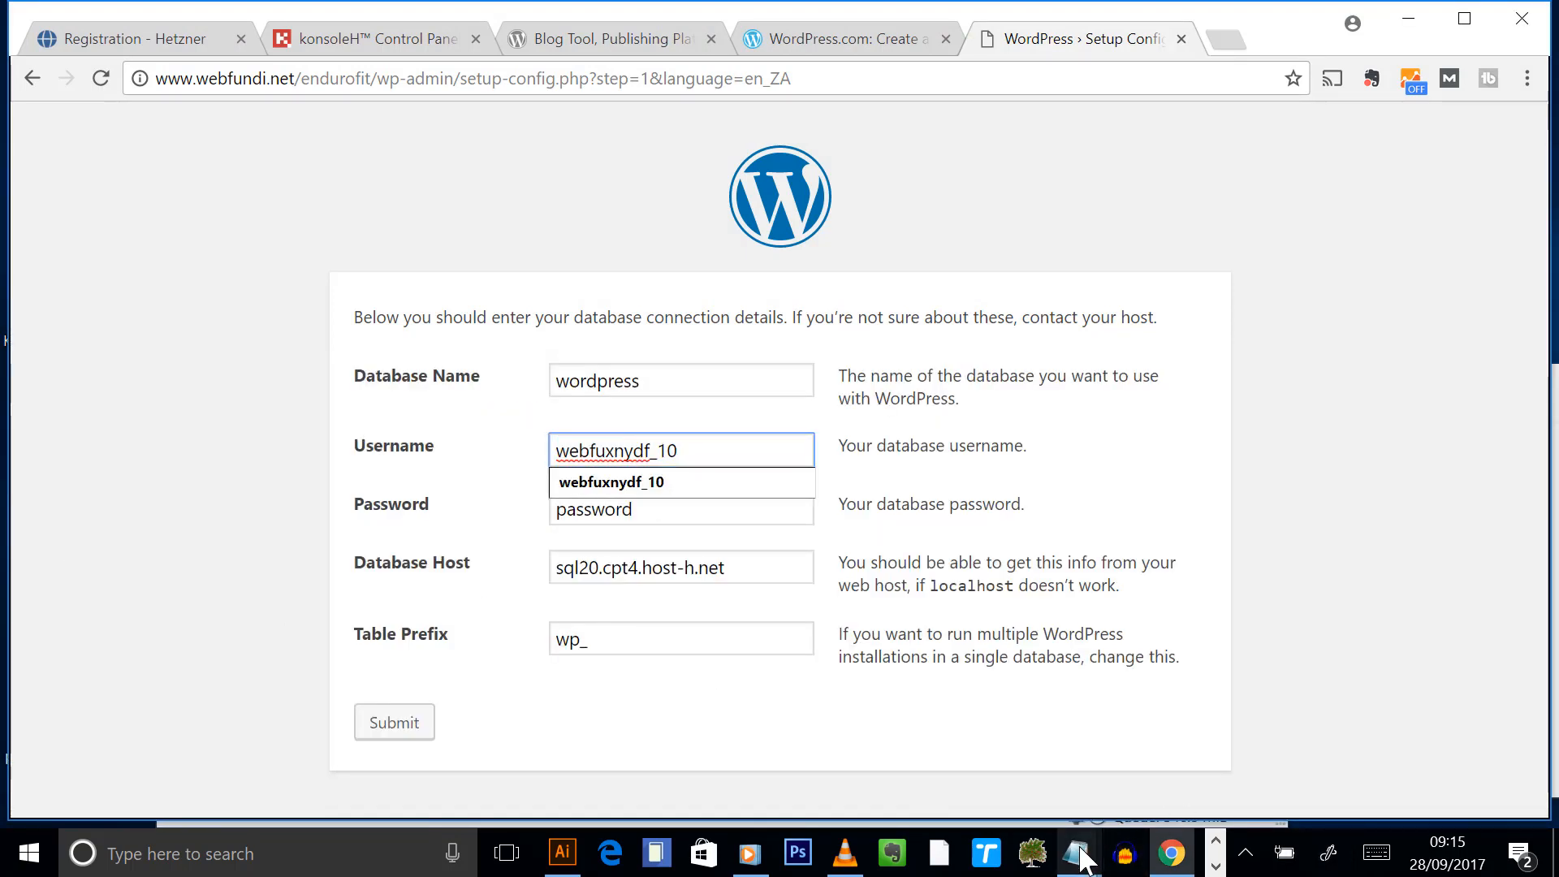
# - Copy the database password from the detail sheet into the Password field
pyautogui.moveTo(1078, 851)
pyautogui.click(1124, 811)
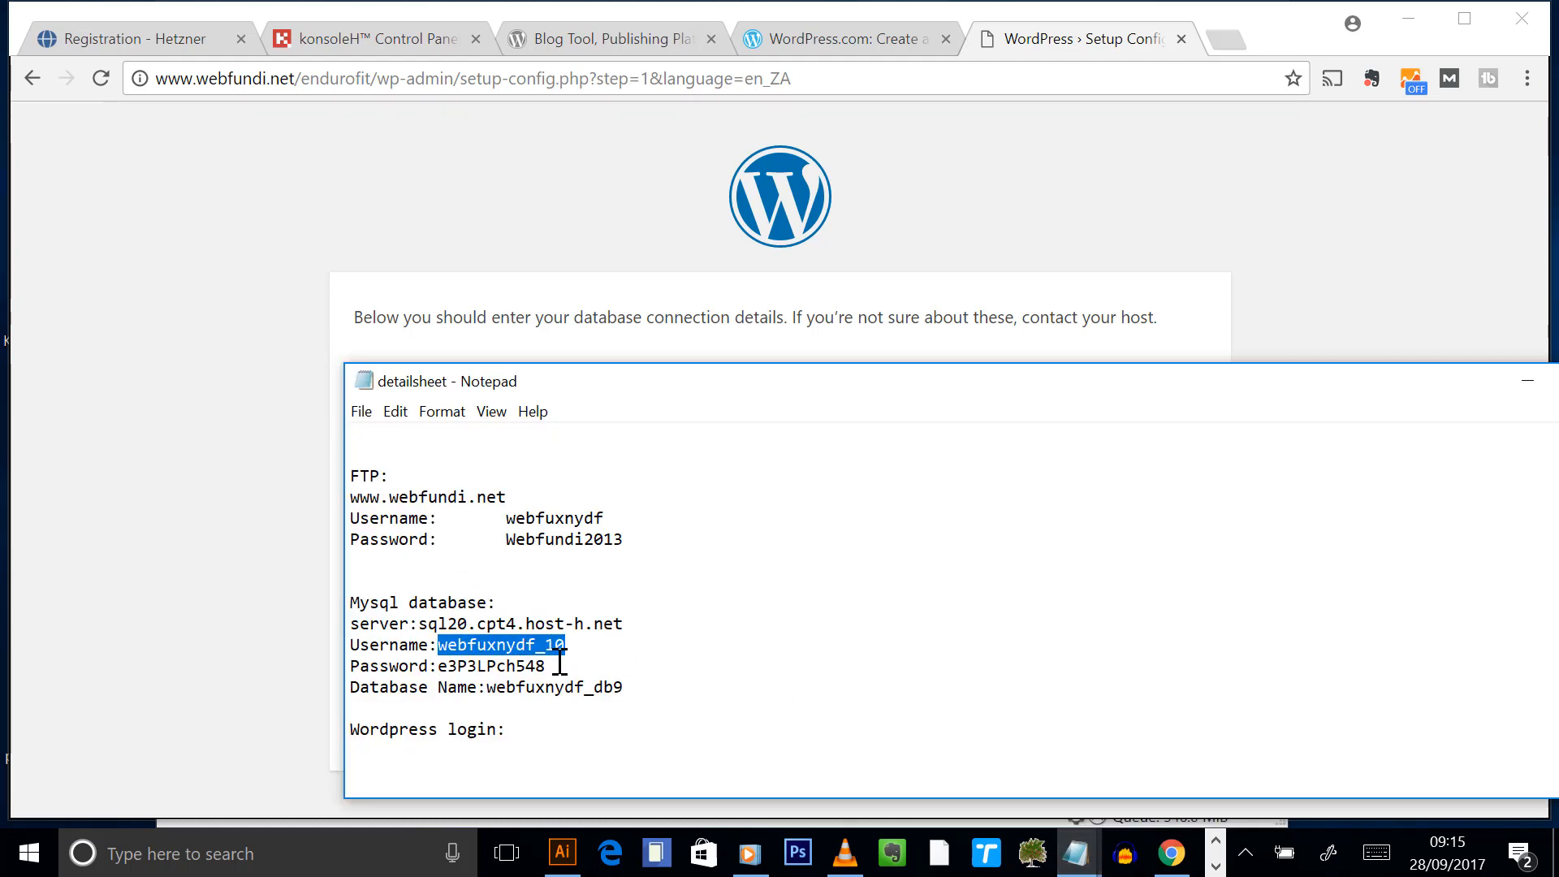
pyautogui.moveTo(546, 666); pyautogui.dragTo(431, 666)
pyautogui.hotkey('ctrl', 'c')
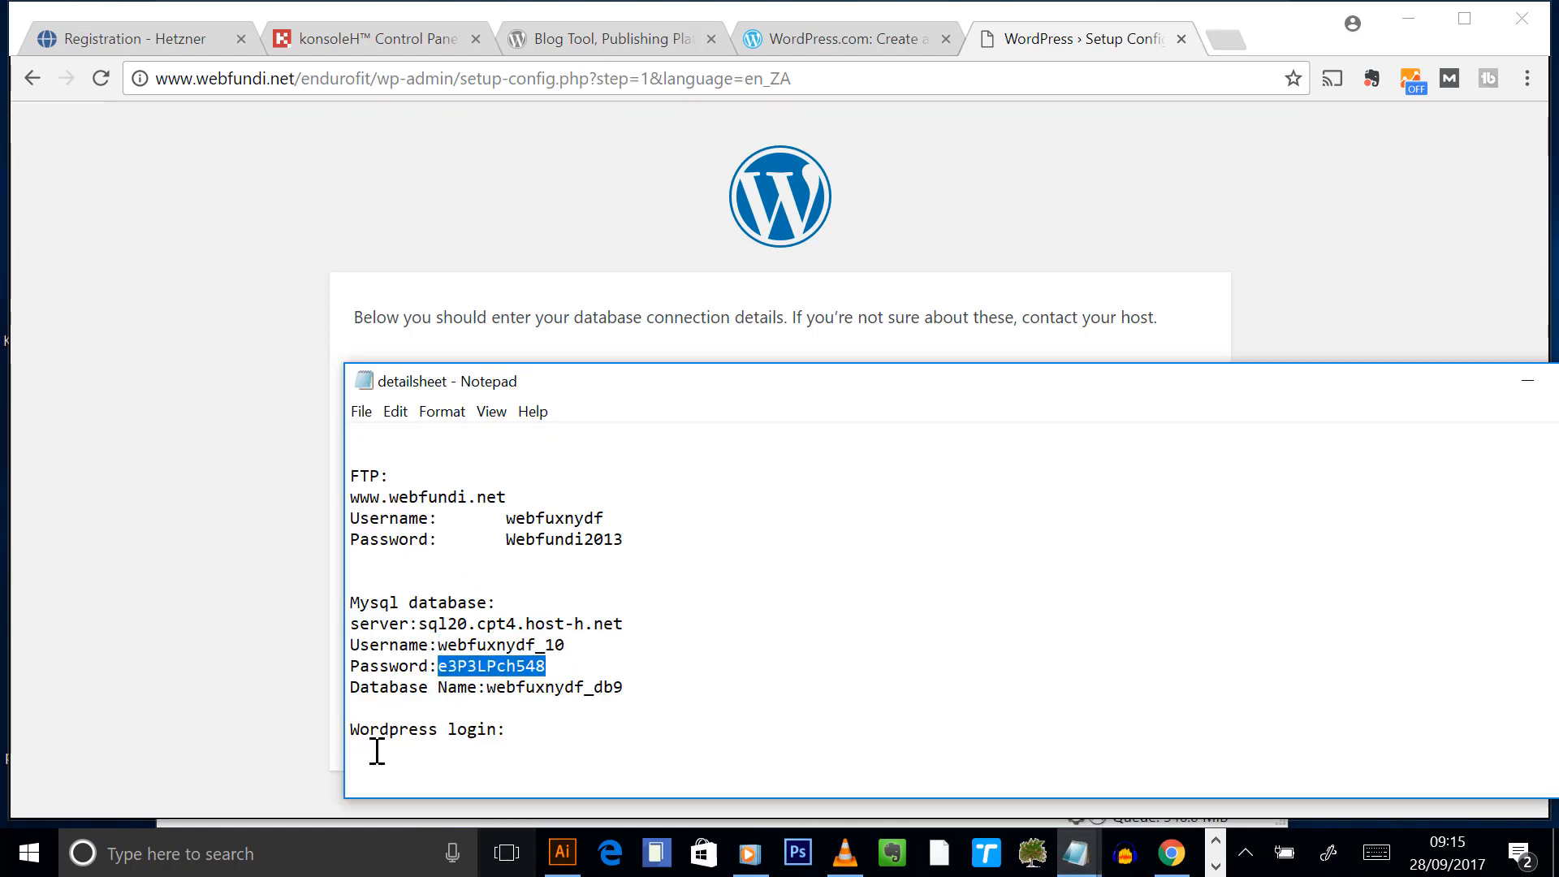
pyautogui.hotkey('alt', 'Tab')
pyautogui.click(714, 509)
pyautogui.hotkey('ctrl', 'a')
pyautogui.hotkey('ctrl', 'v')
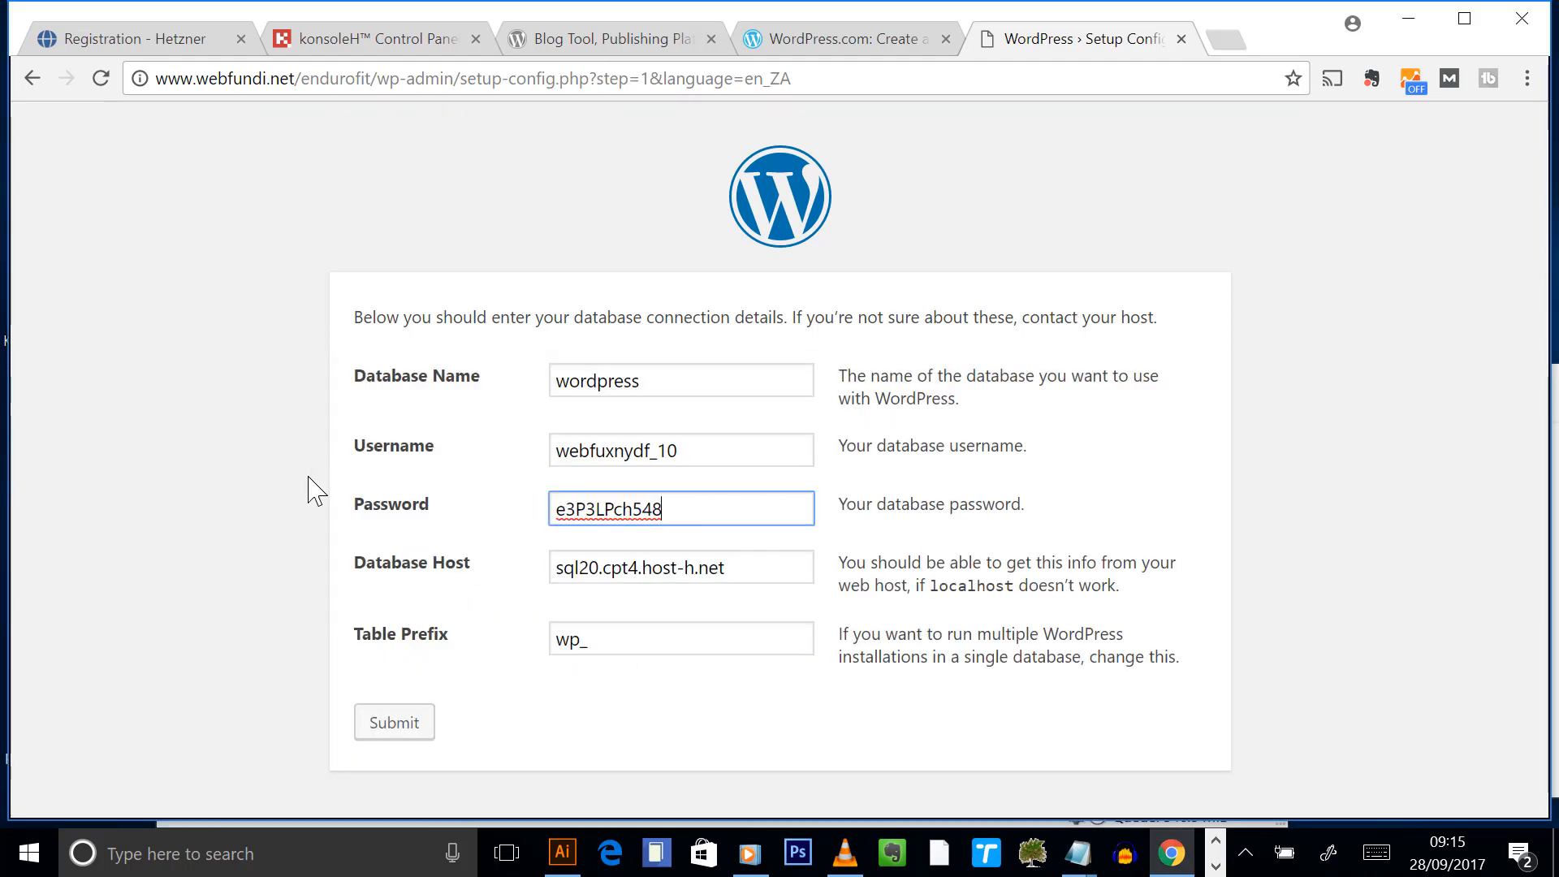
# - Replace the default Database Name with the real database name from the detail sheet
pyautogui.click(1076, 852)
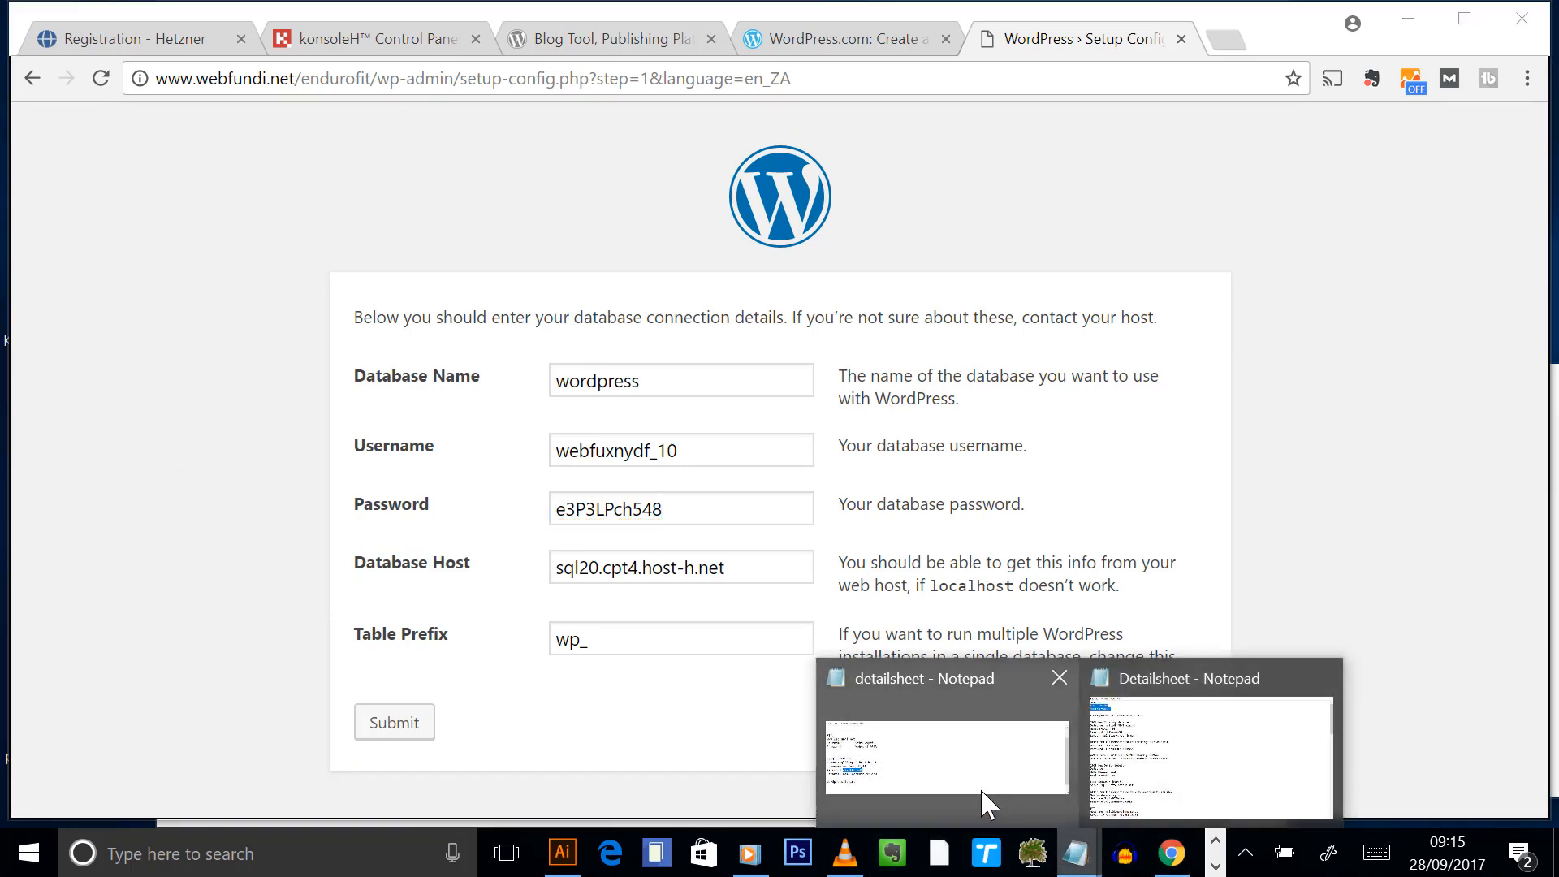
pyautogui.click(981, 787)
pyautogui.moveTo(653, 687); pyautogui.dragTo(485, 687)
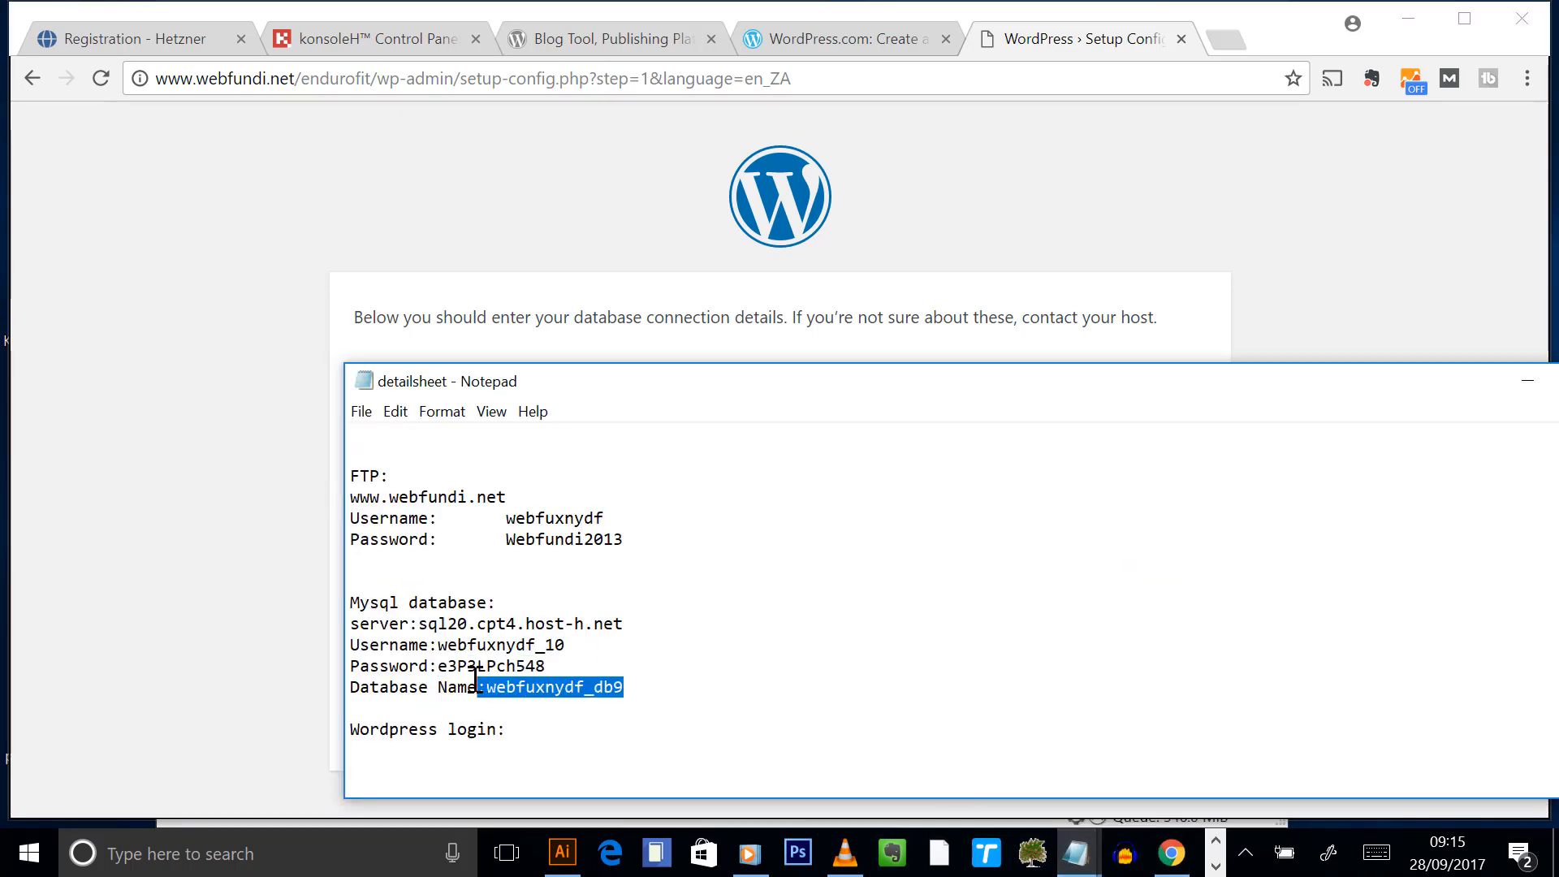
pyautogui.hotkey('ctrl', 'c')
pyautogui.hotkey('alt', 'Tab')
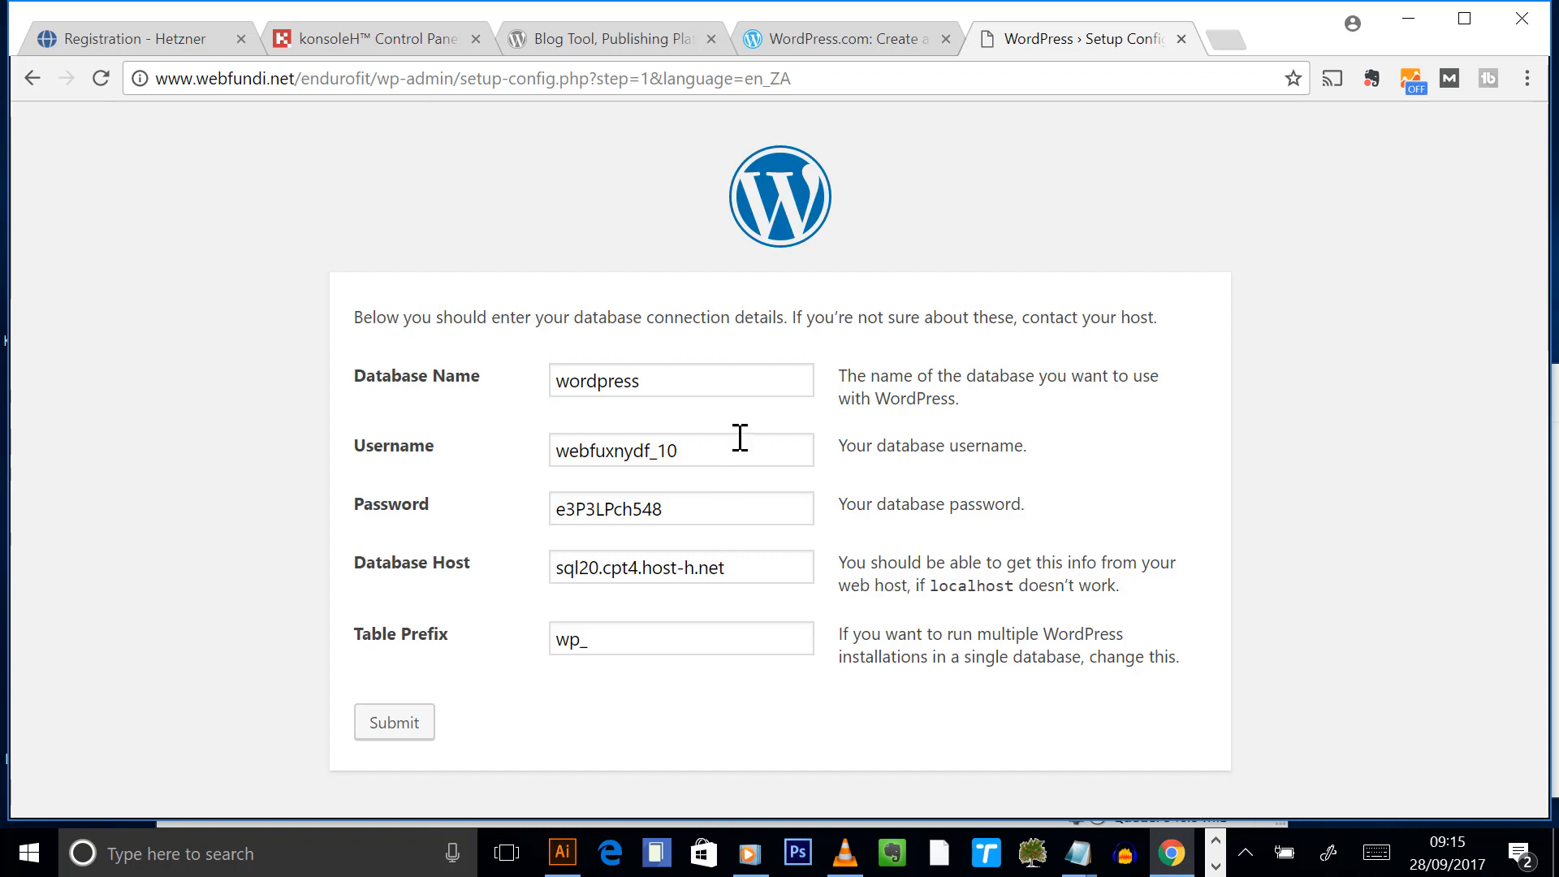
pyautogui.moveTo(704, 383); pyautogui.dragTo(319, 370)
pyautogui.hotkey('ctrl', 'v')
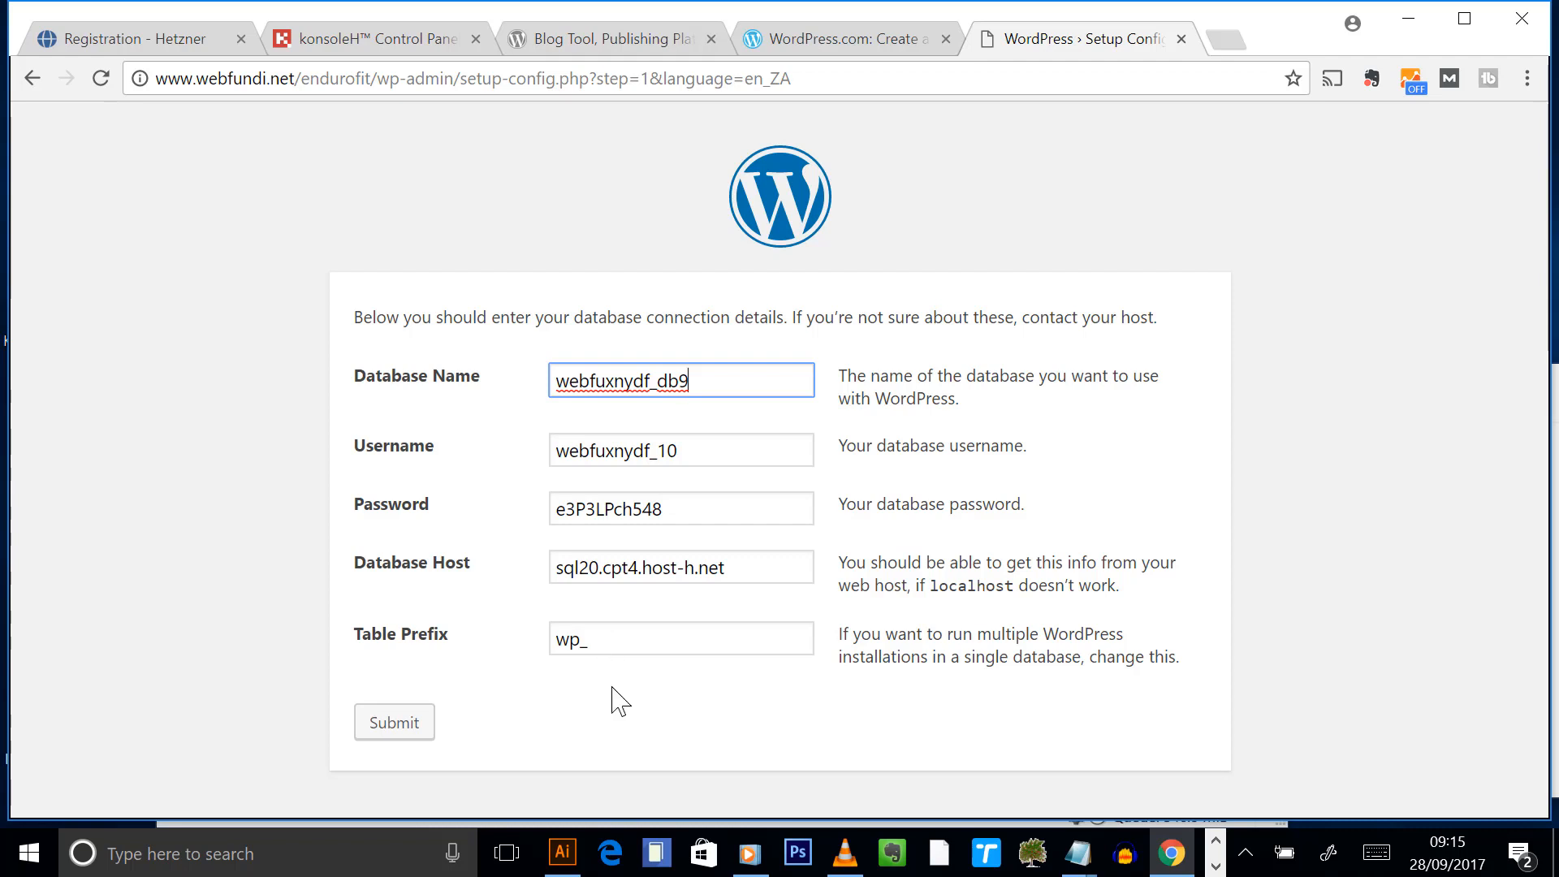
pyautogui.tripleClick(761, 564)
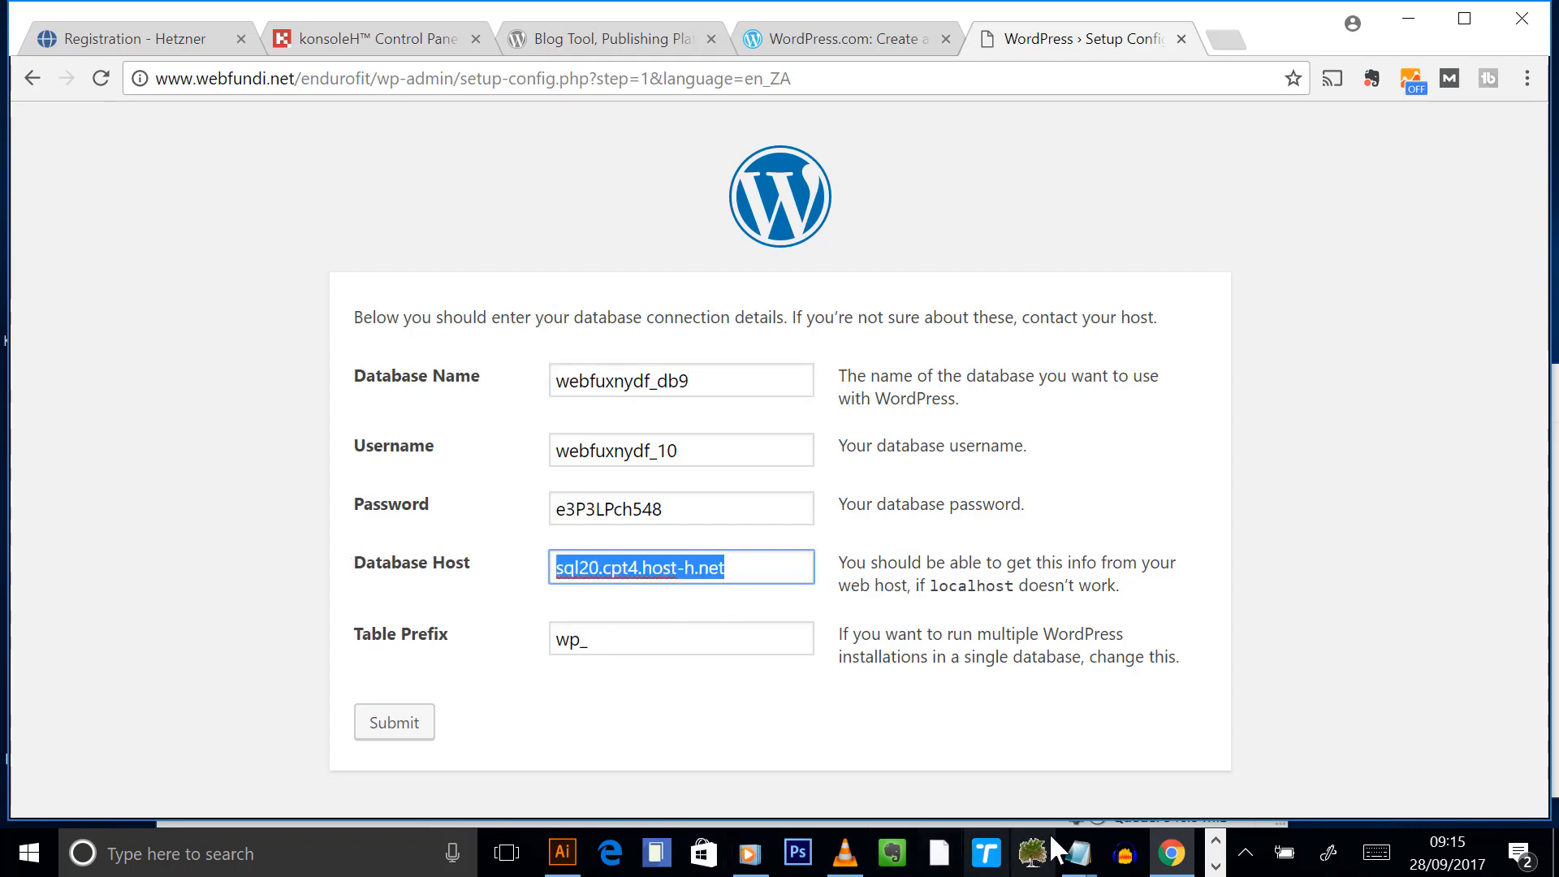
# - Check webfuxnydf_db9's server address in konsoleH's MySQL list, then return to the setup form
pyautogui.click(1179, 859)
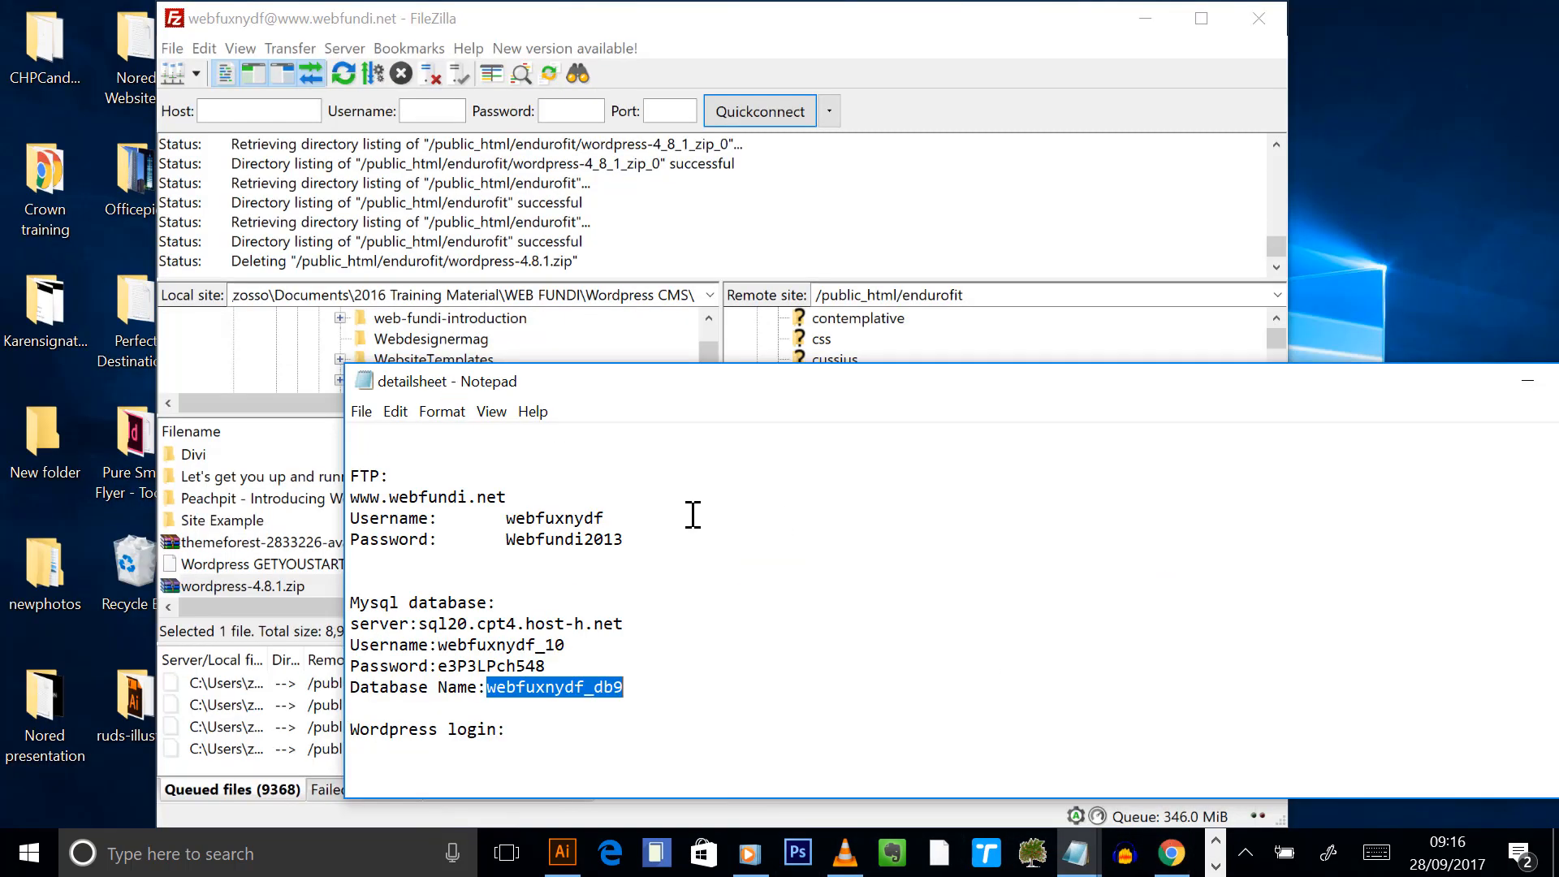
pyautogui.click(1172, 855)
pyautogui.click(390, 38)
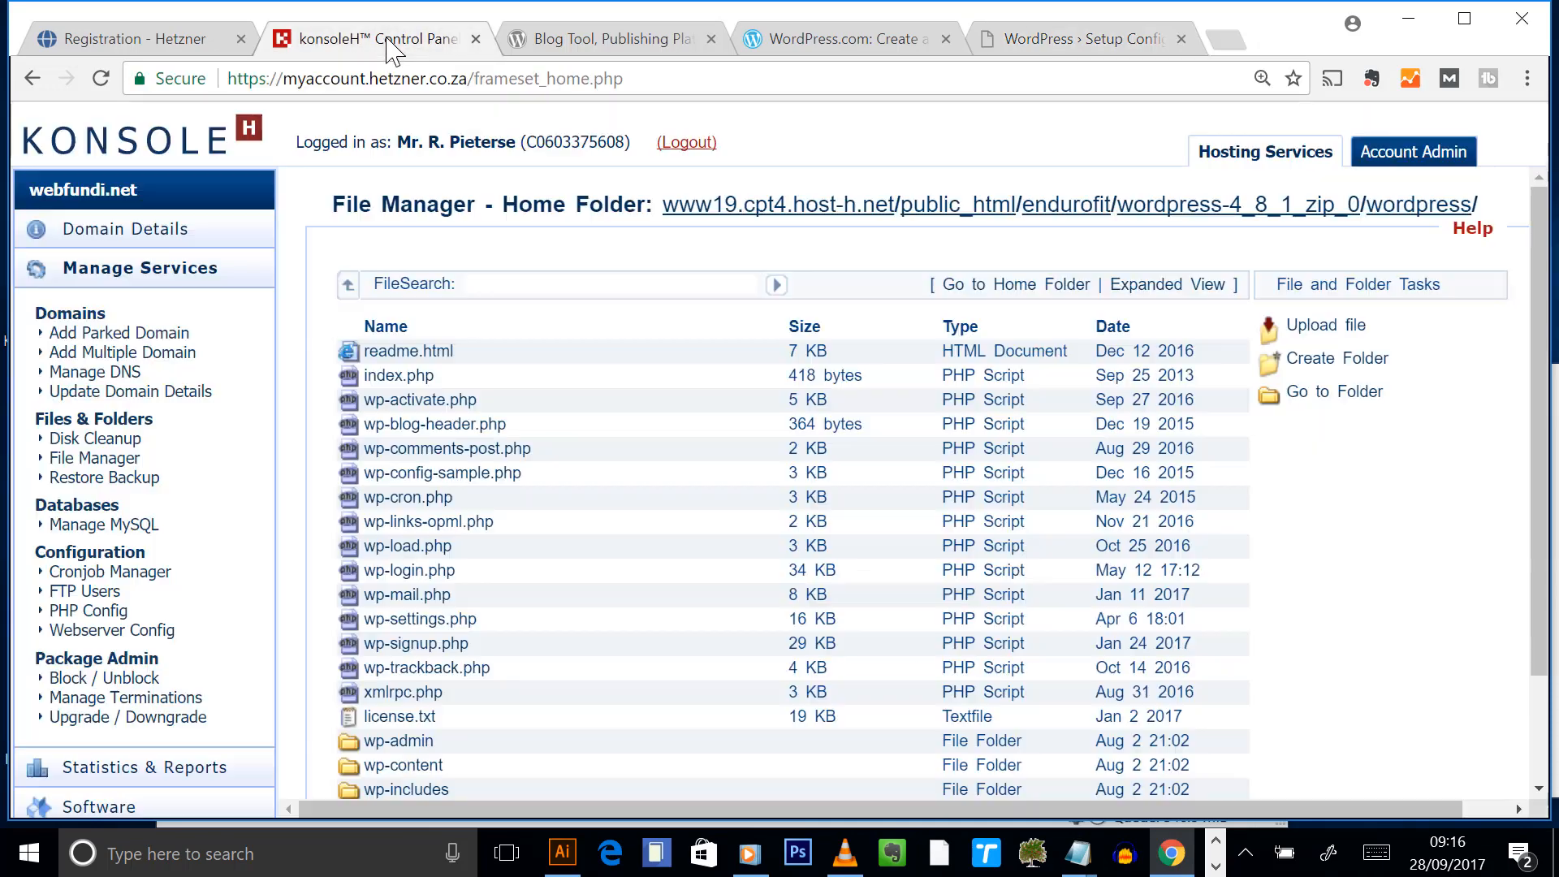
pyautogui.click(134, 528)
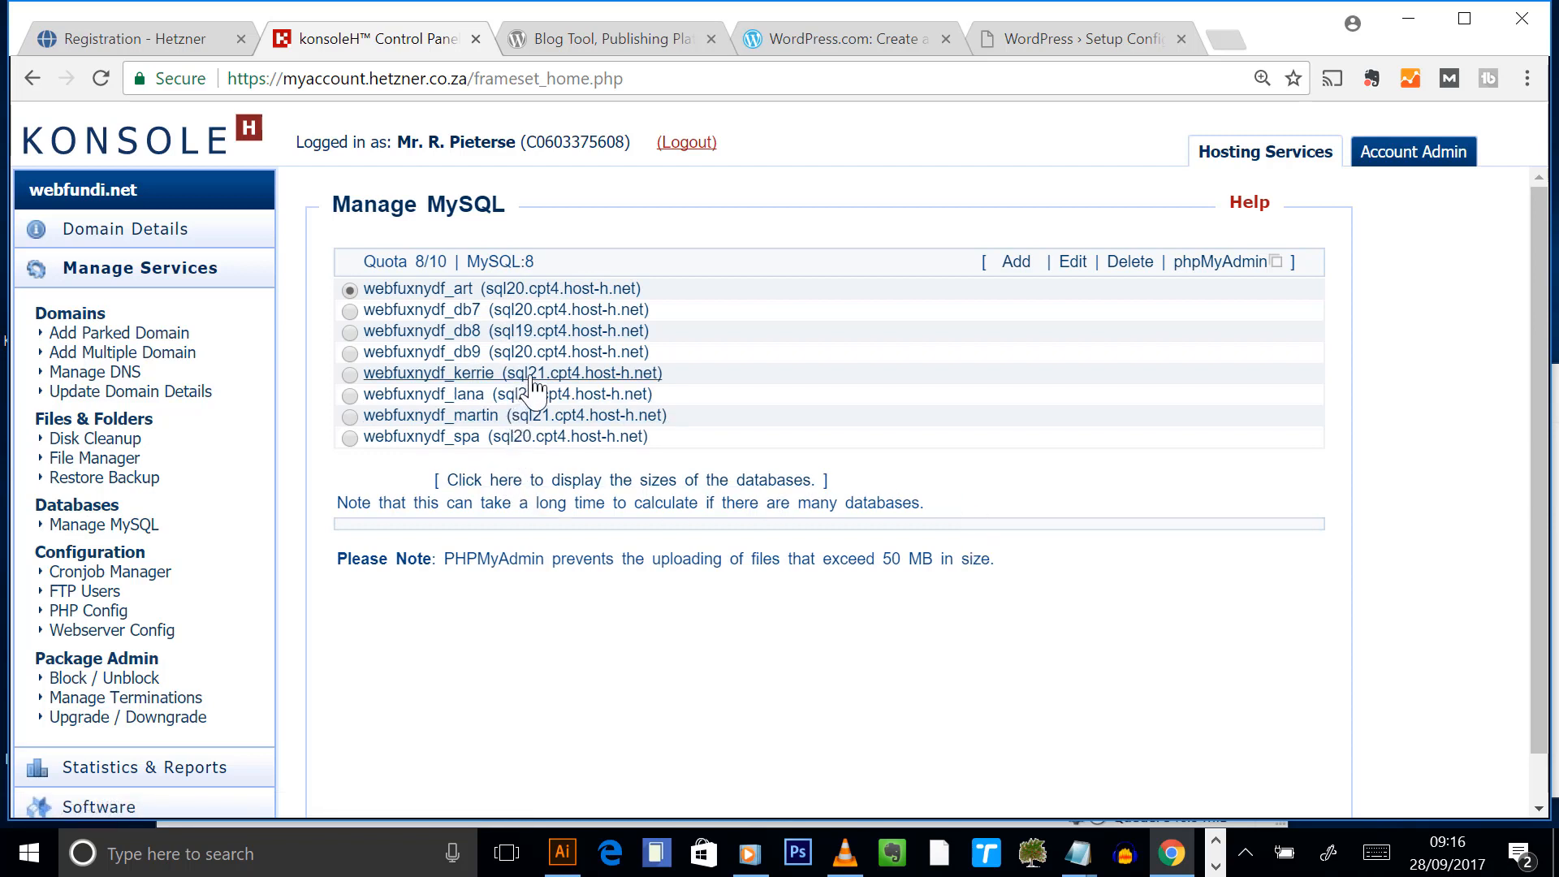
pyautogui.click(416, 357)
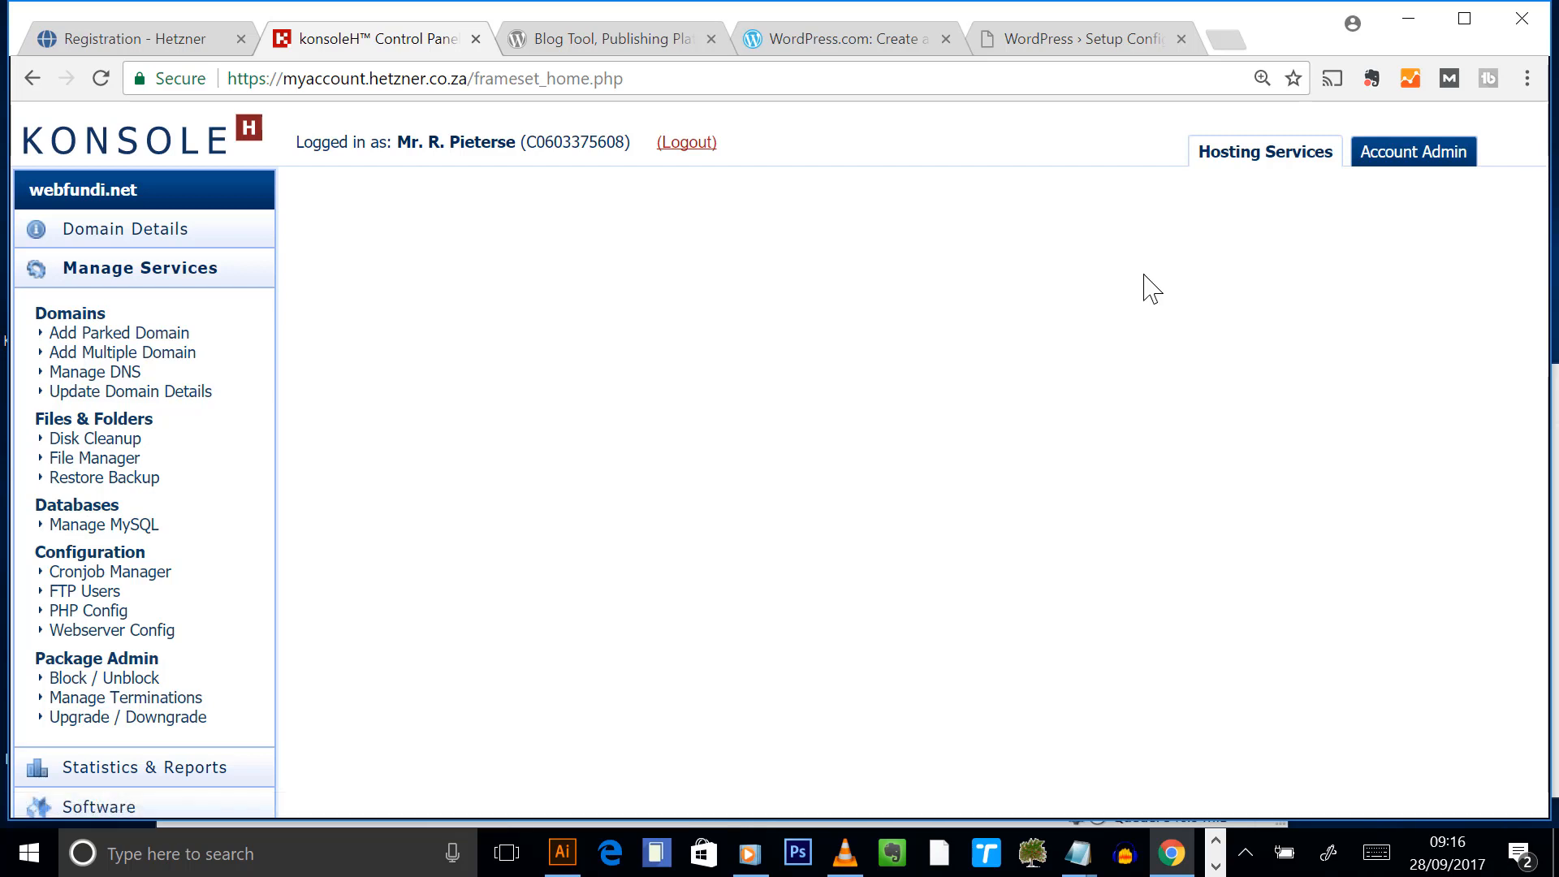
pyautogui.moveTo(1289, 311); pyautogui.dragTo(1021, 319)
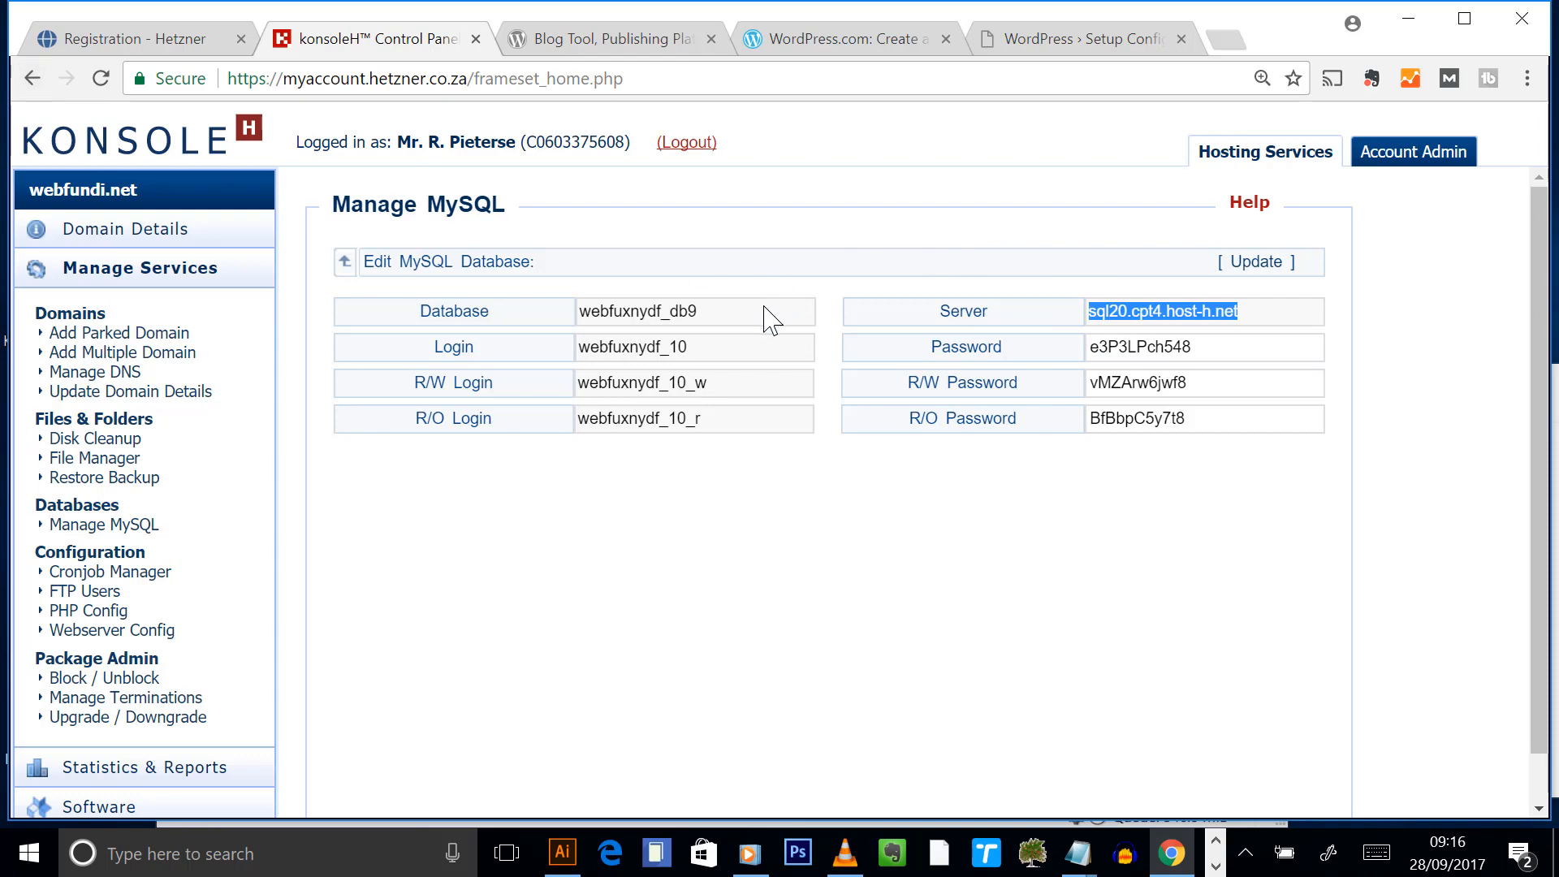
pyautogui.click(32, 78)
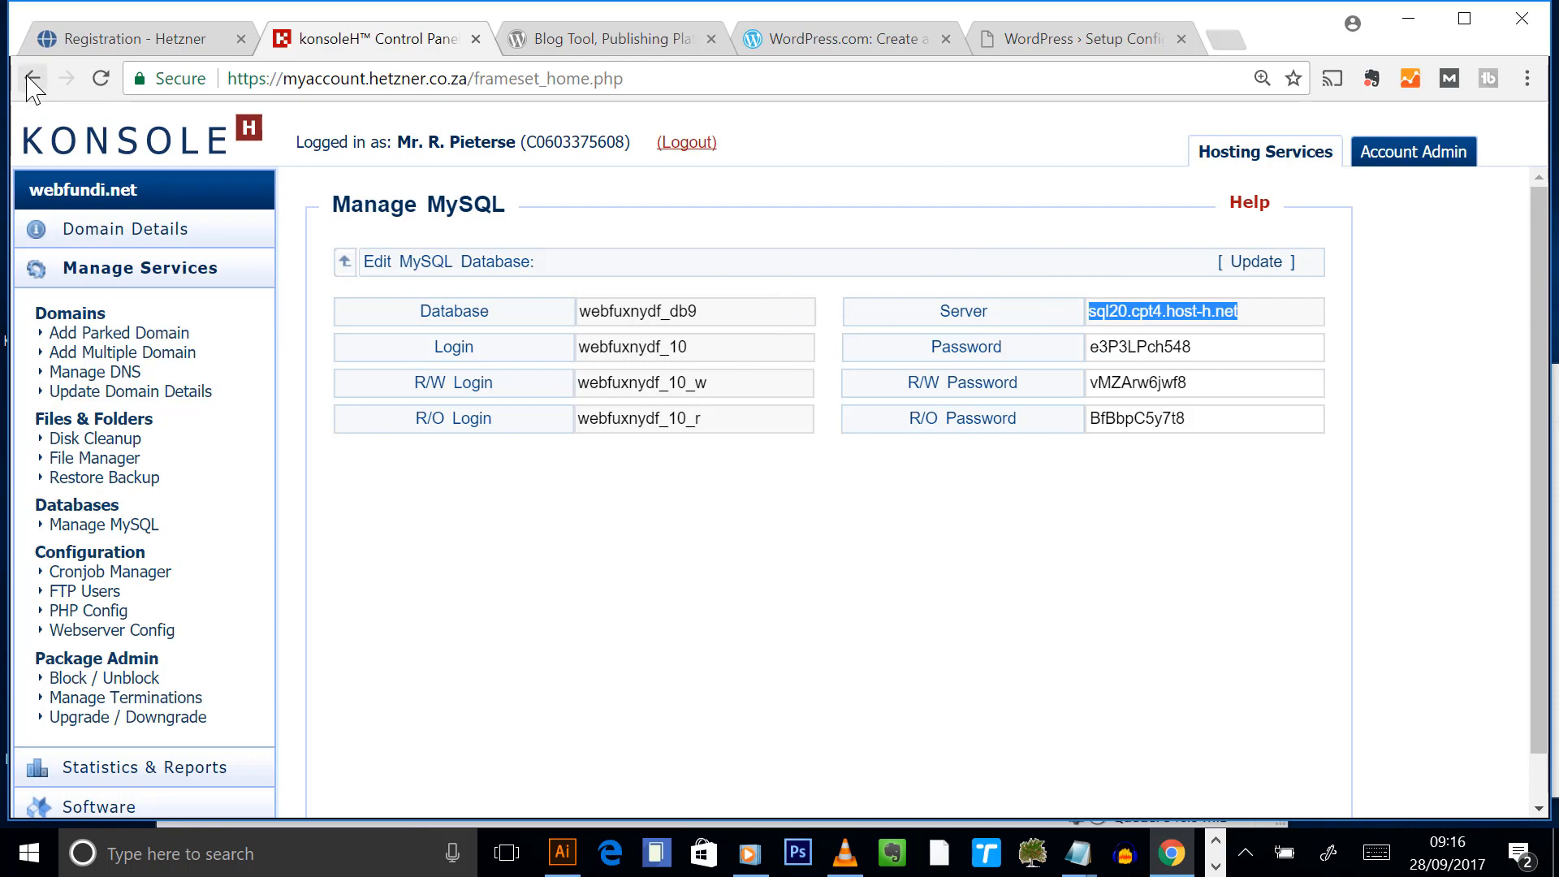
pyautogui.click(1215, 866)
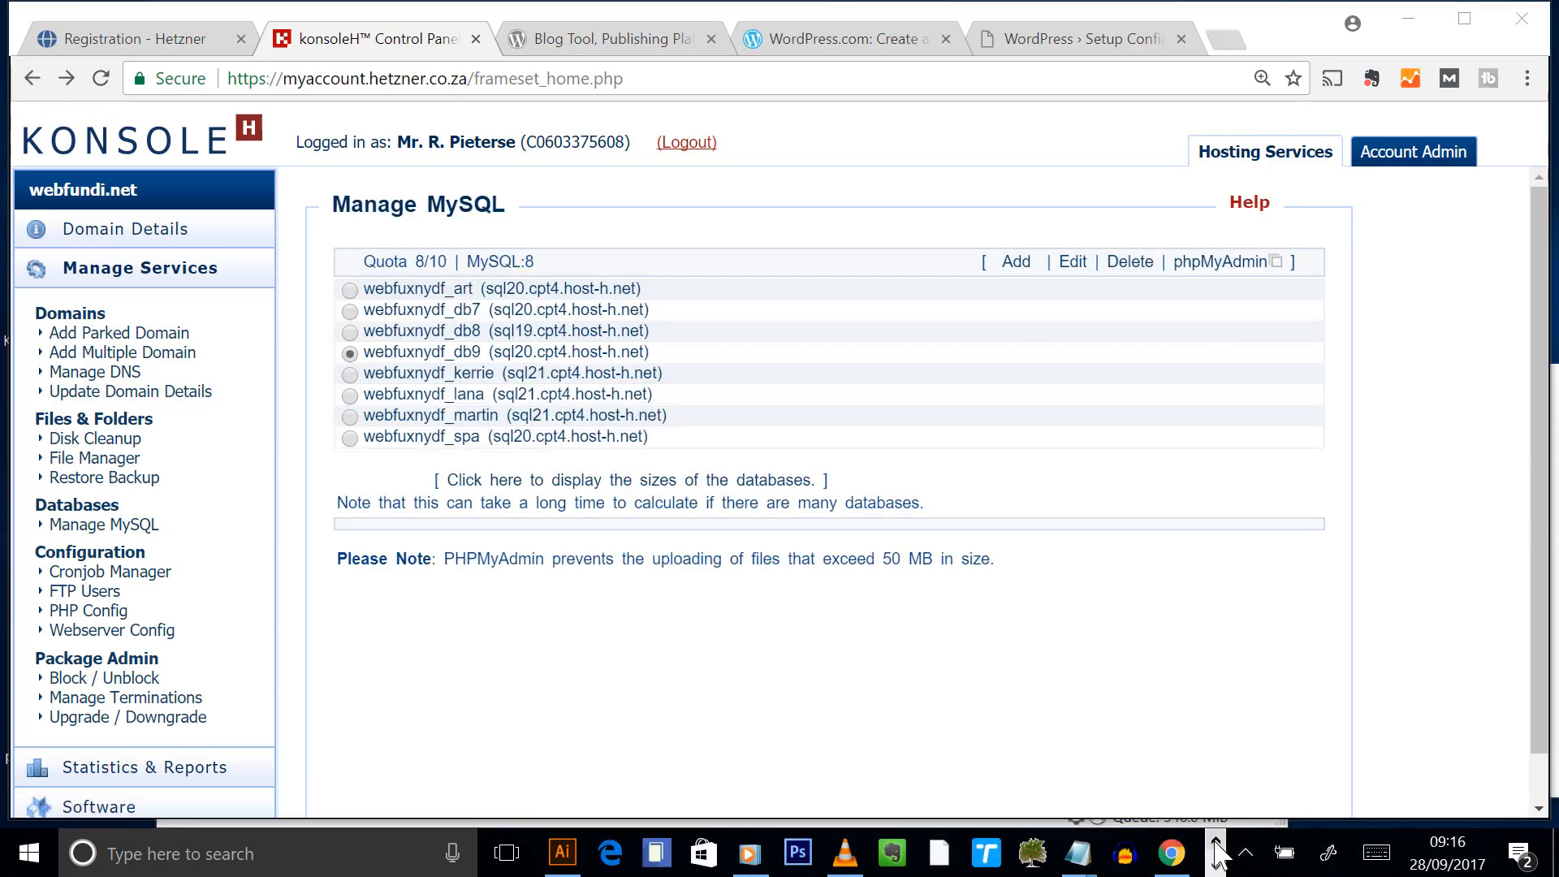
pyautogui.click(642, 233)
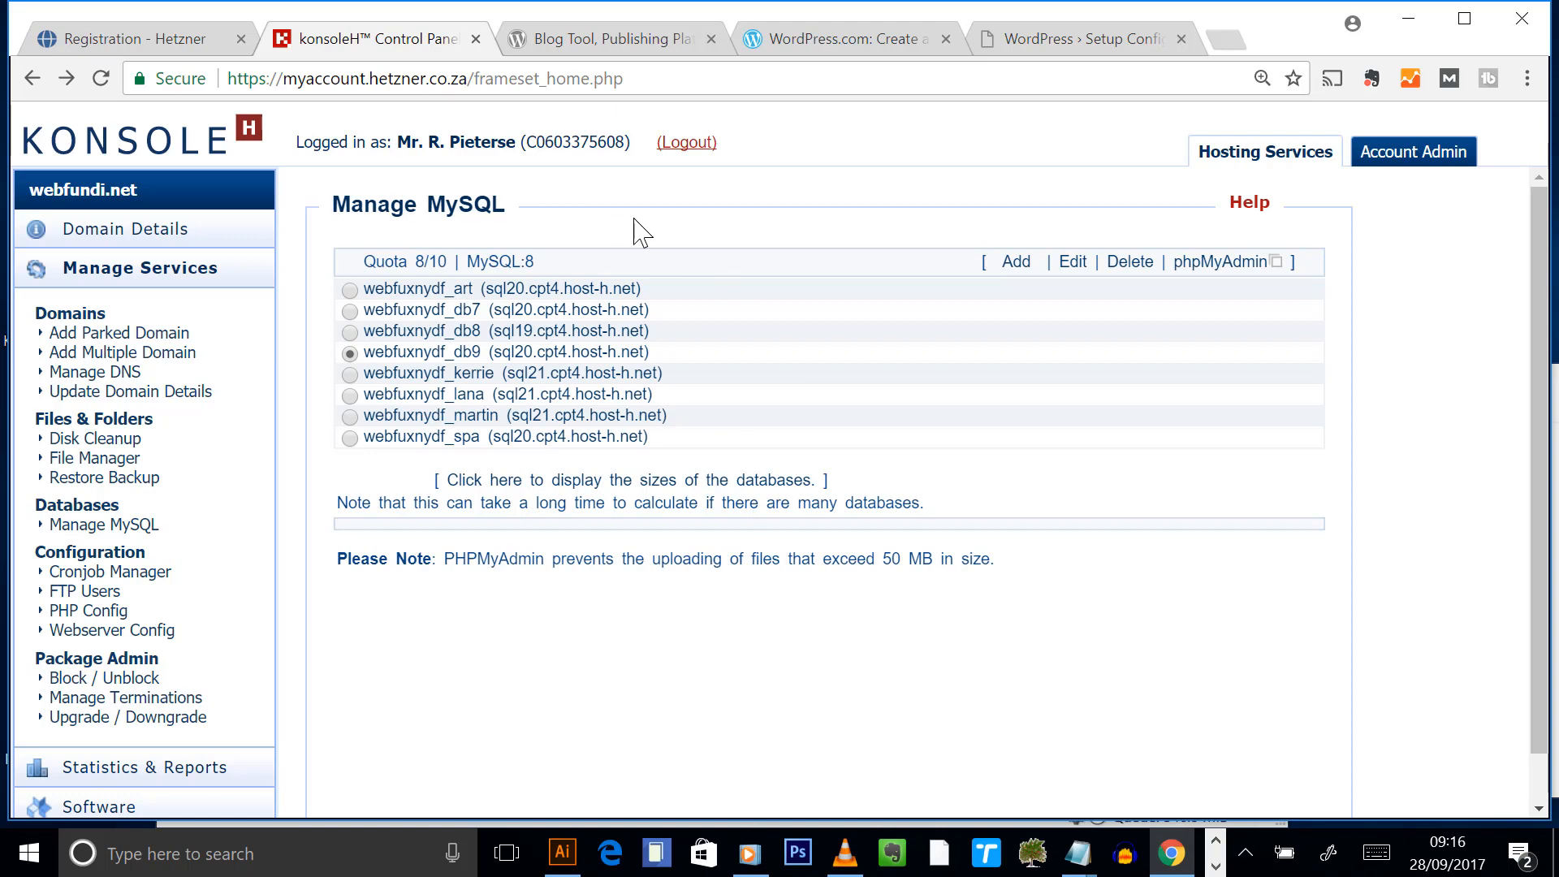
pyautogui.click(1042, 42)
# - Change the table prefix from wp_ to ef_ and submit the database details
pyautogui.click(639, 636)
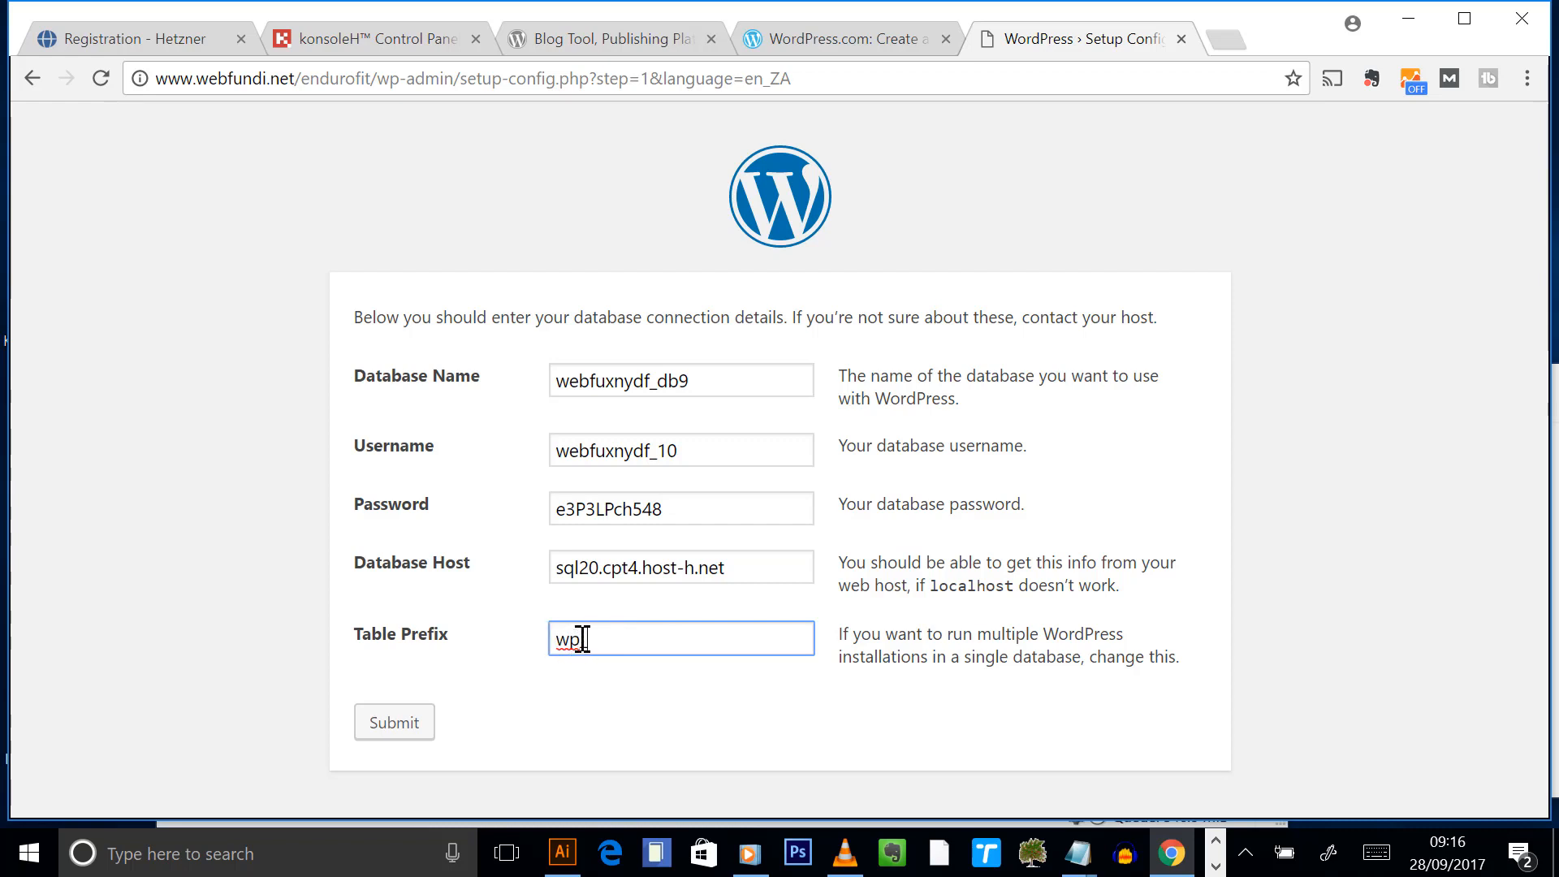
pyautogui.moveTo(583, 639); pyautogui.dragTo(526, 649)
pyautogui.write('ef_')
pyautogui.click(804, 650)
pyautogui.click(393, 725)
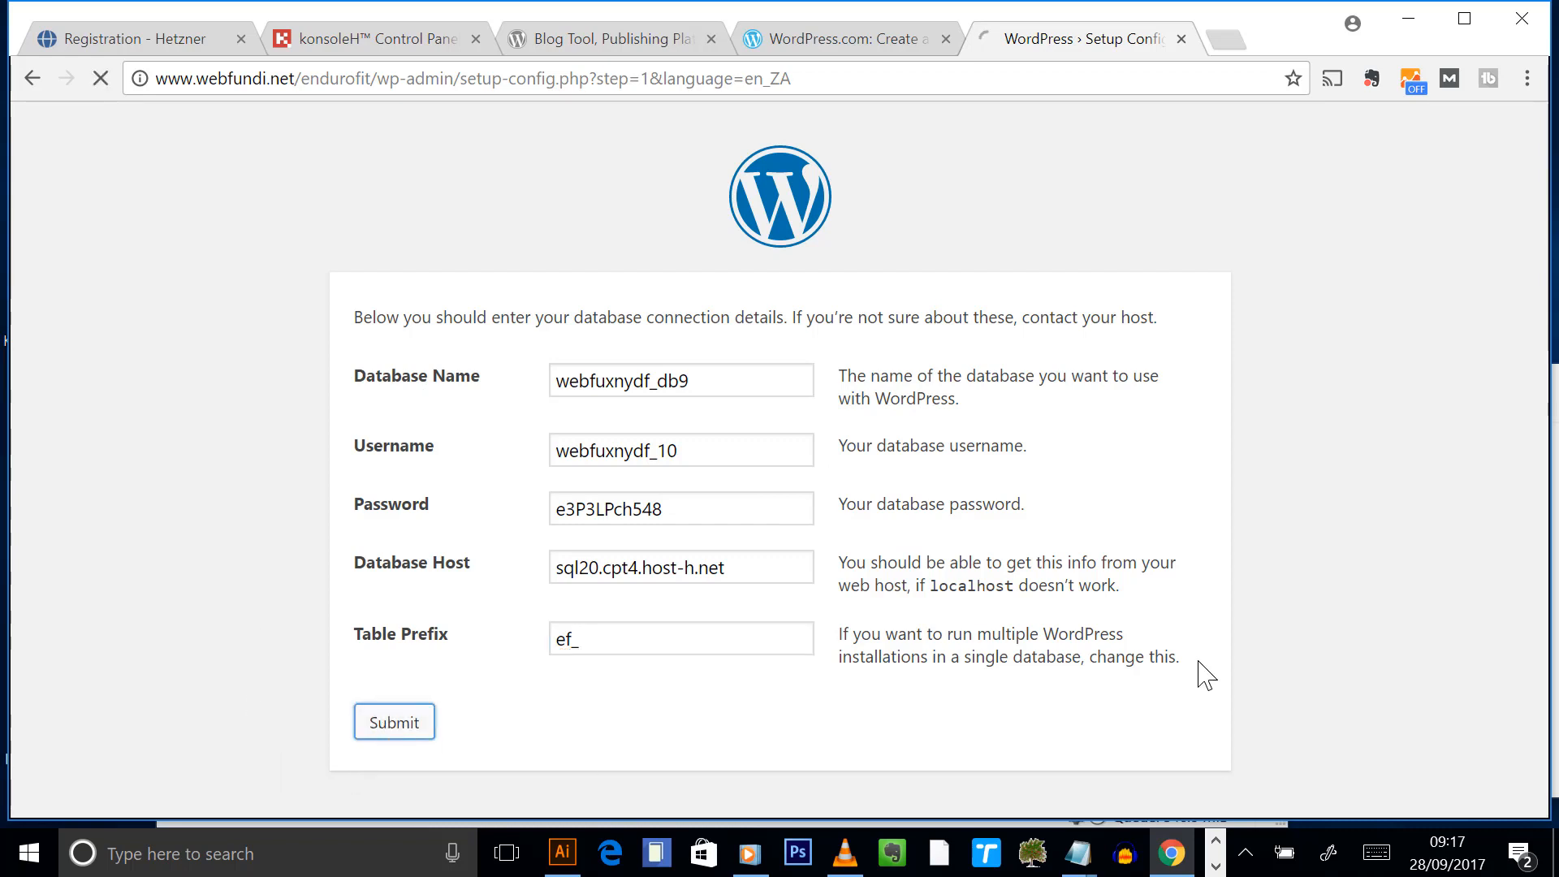
# - Begin the installation with Site Title 'Endurofit' and username 'admin'
pyautogui.click(400, 410)
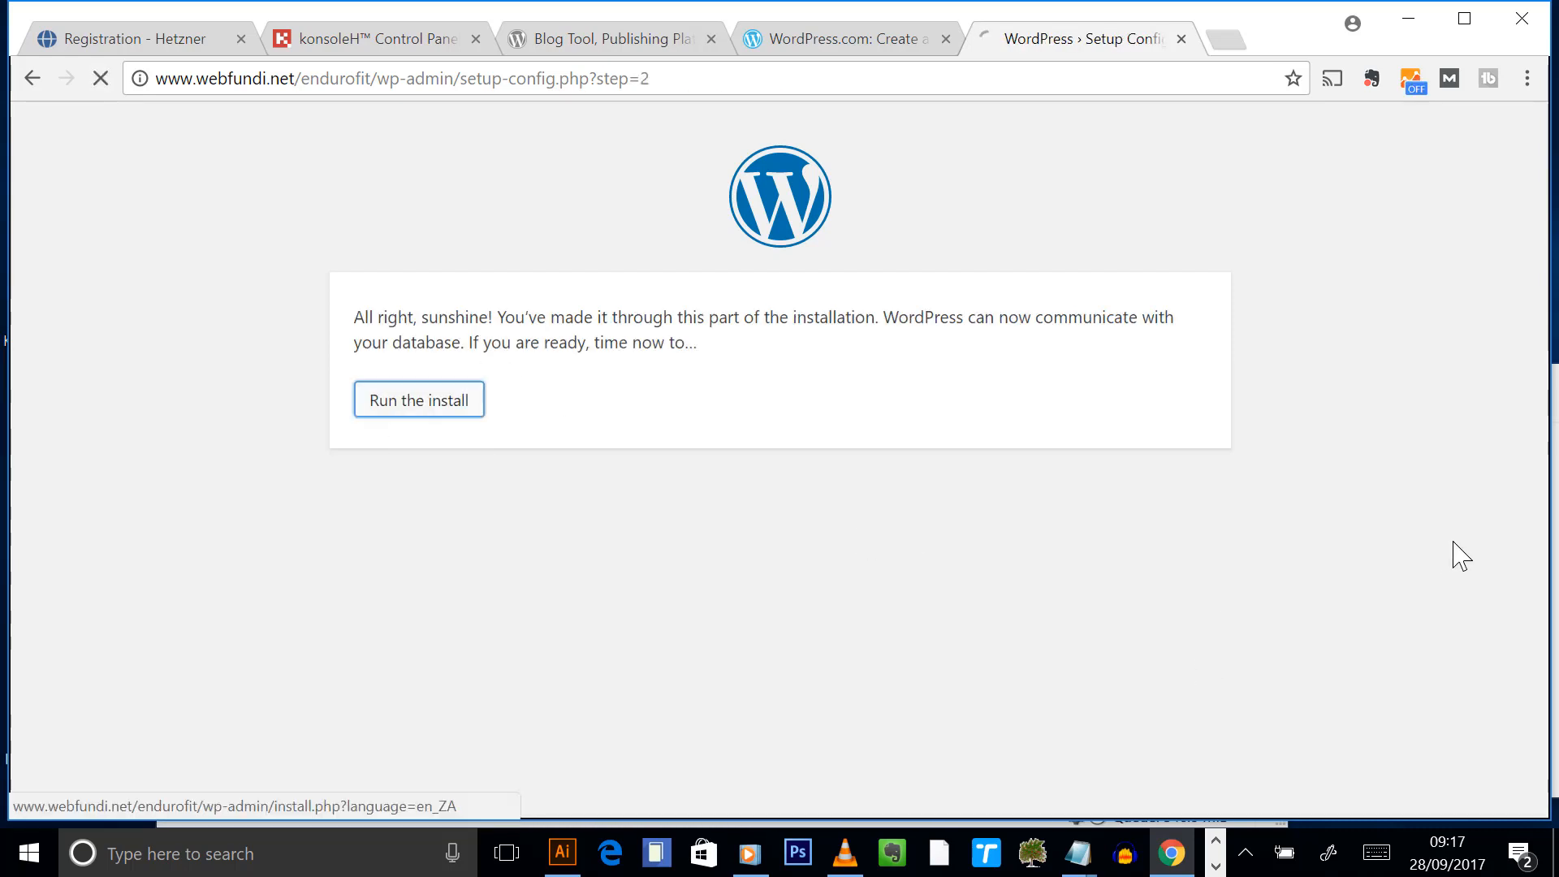
pyautogui.scroll(-1, 1298, 487)
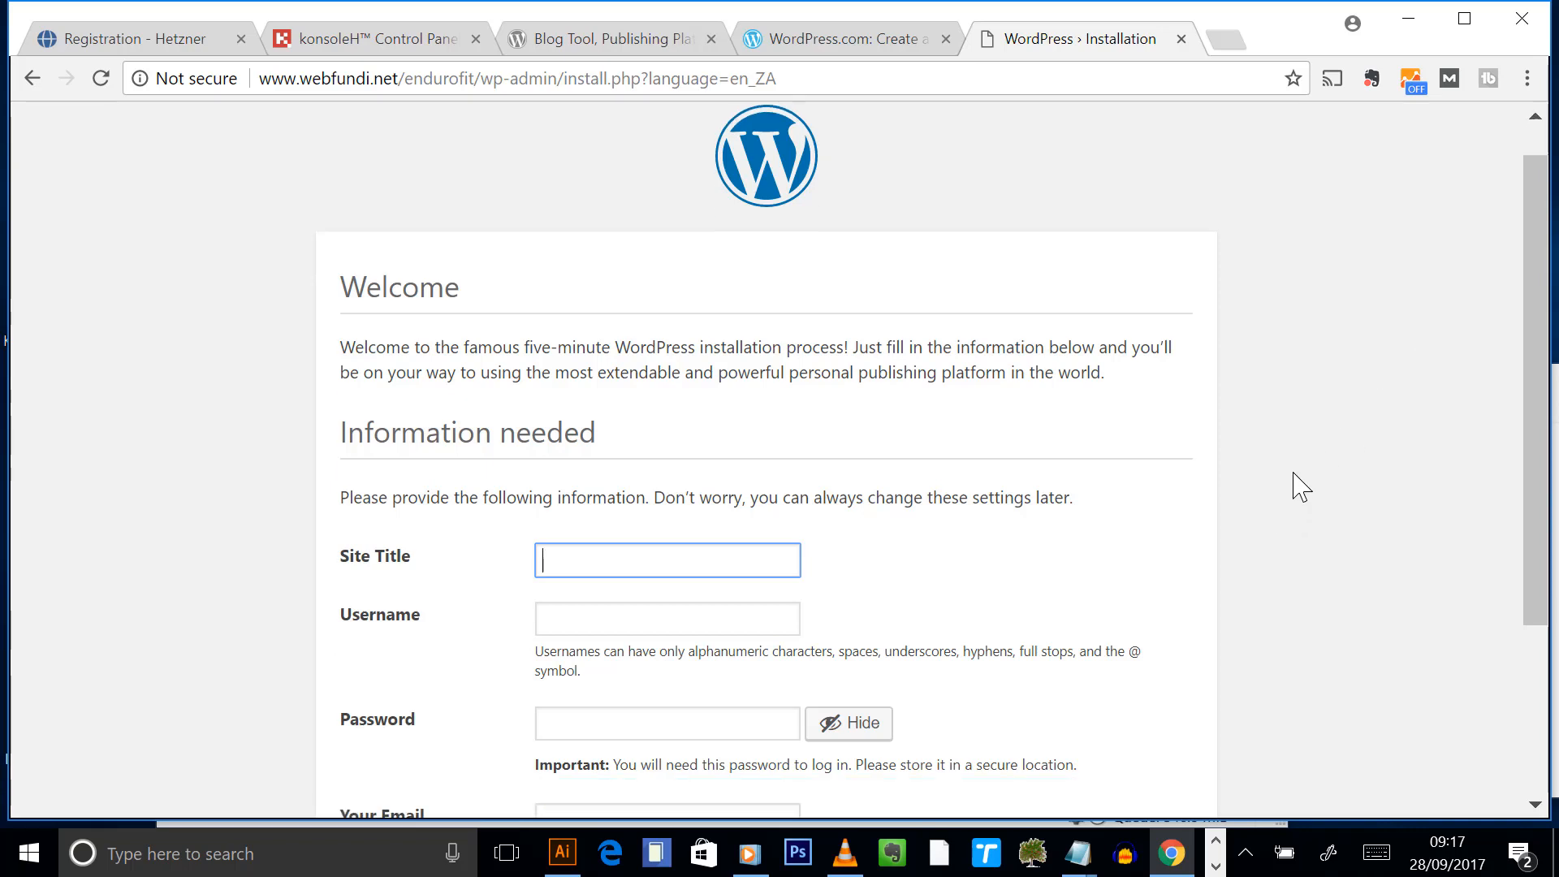
pyautogui.scroll(-3, 1295, 479)
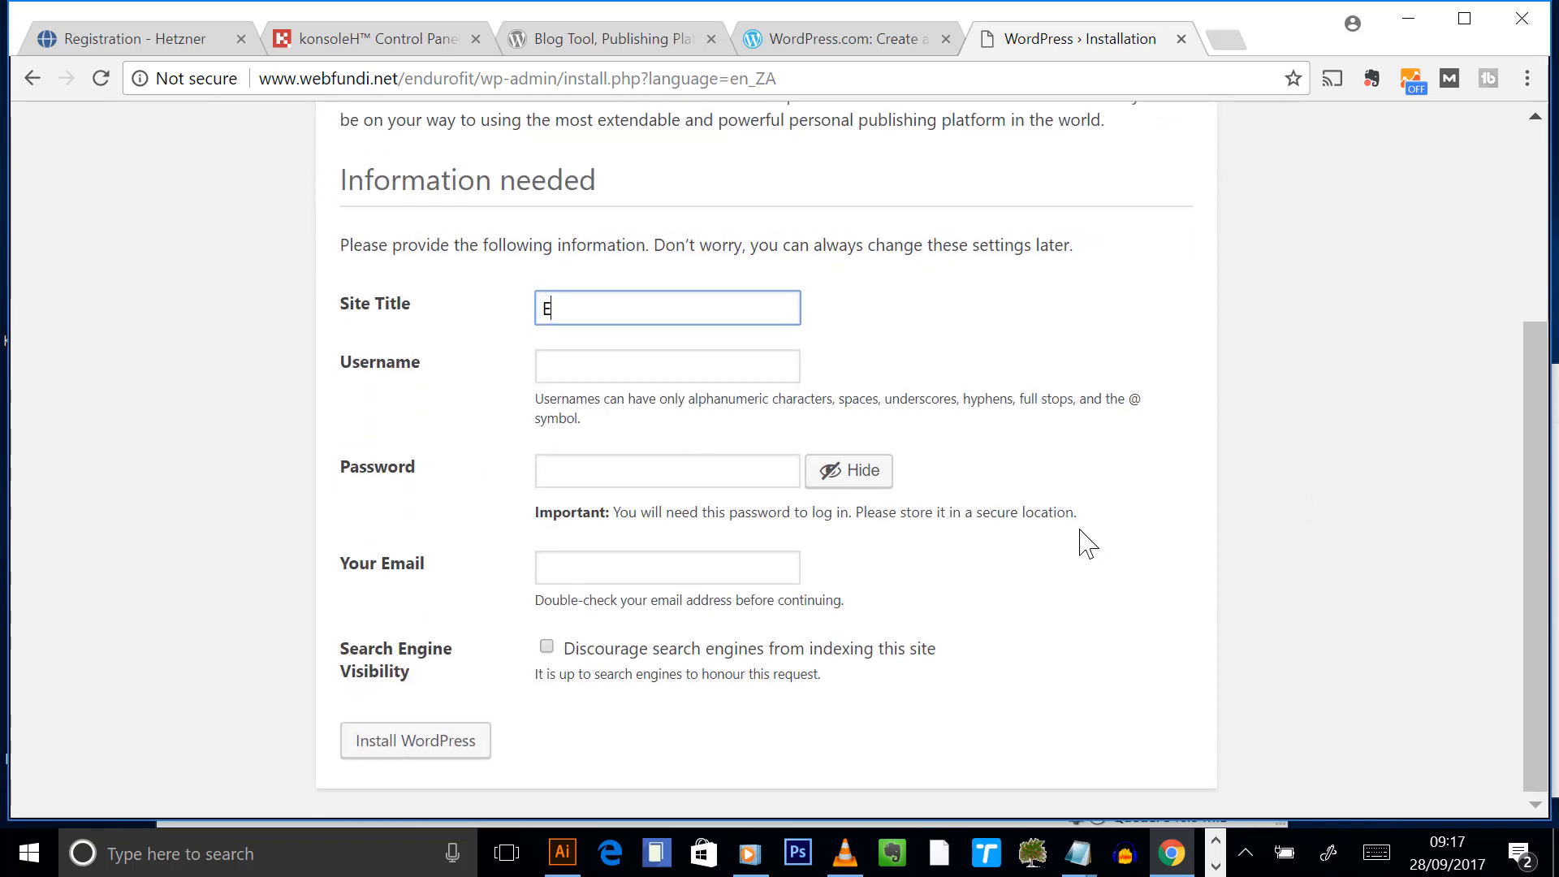
pyautogui.write('ndurofit')
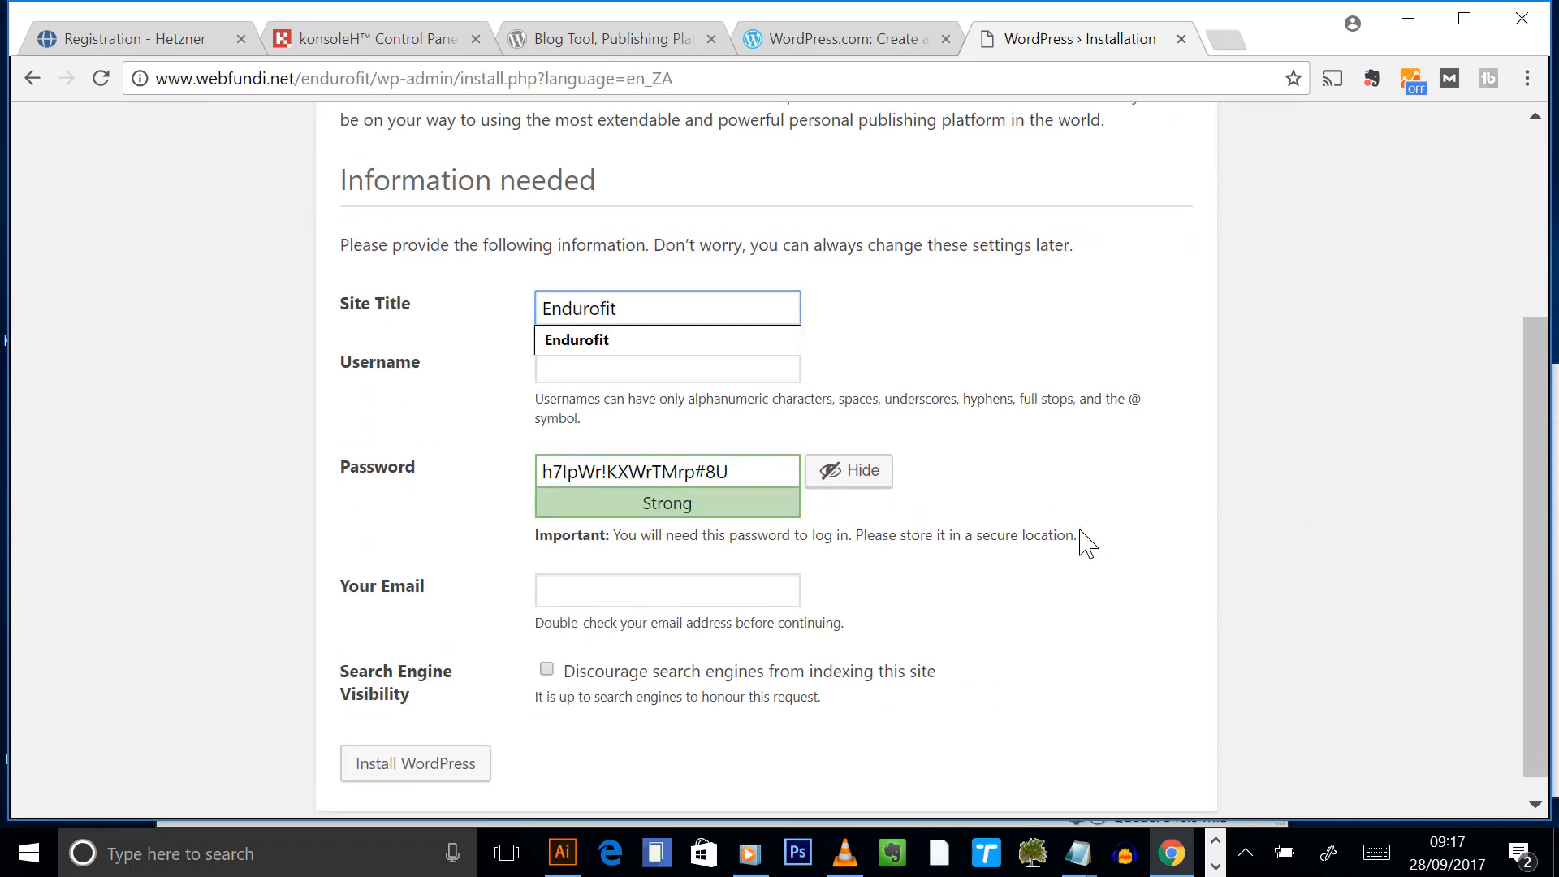
pyautogui.click(609, 341)
pyautogui.click(627, 367)
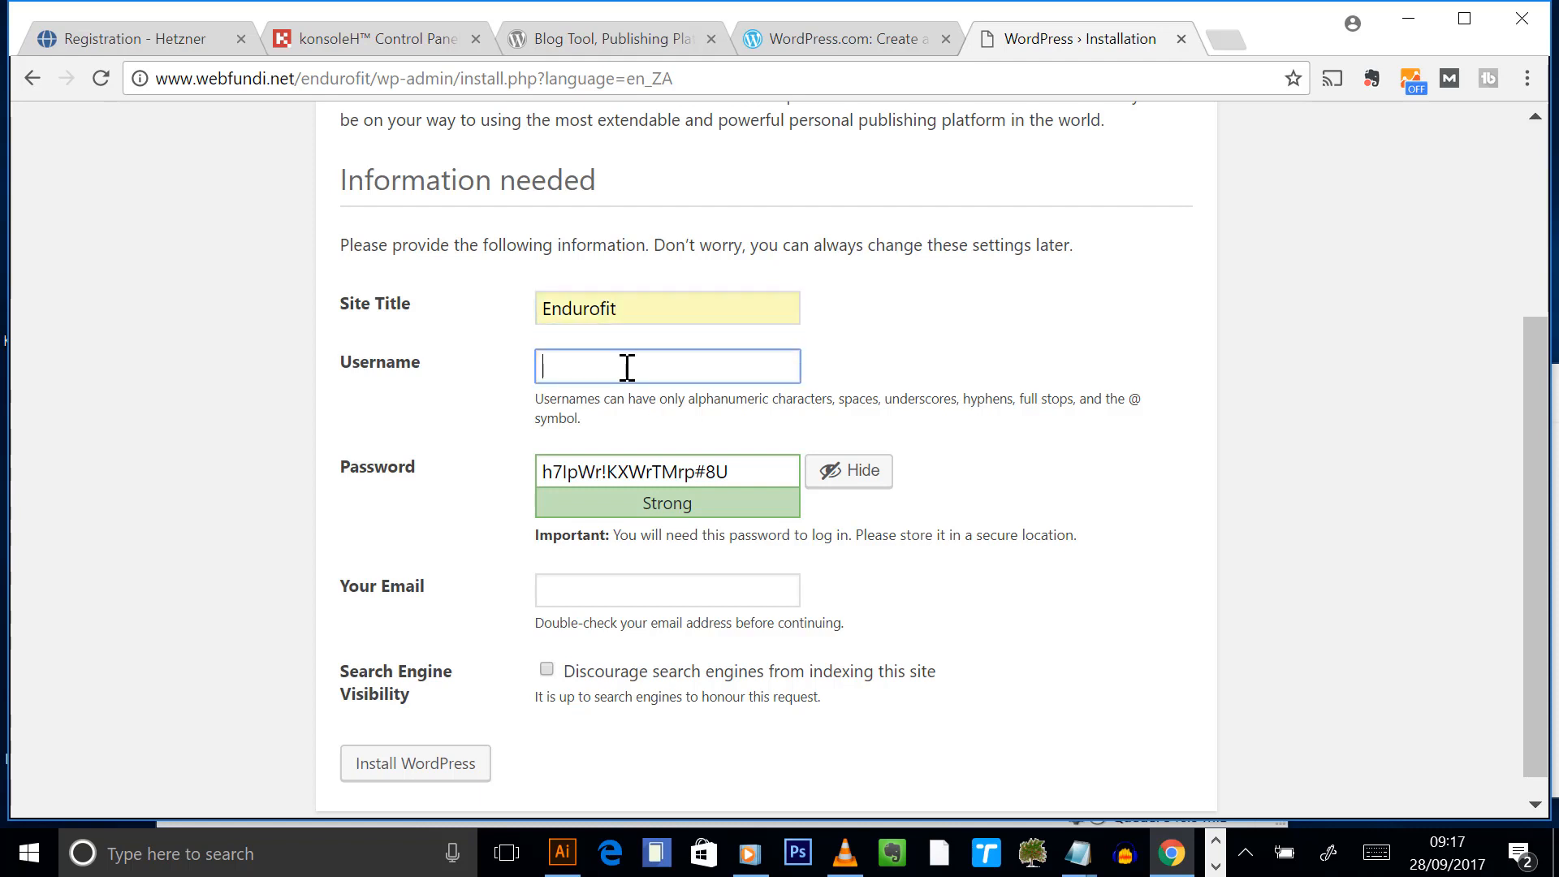
pyautogui.write('a')
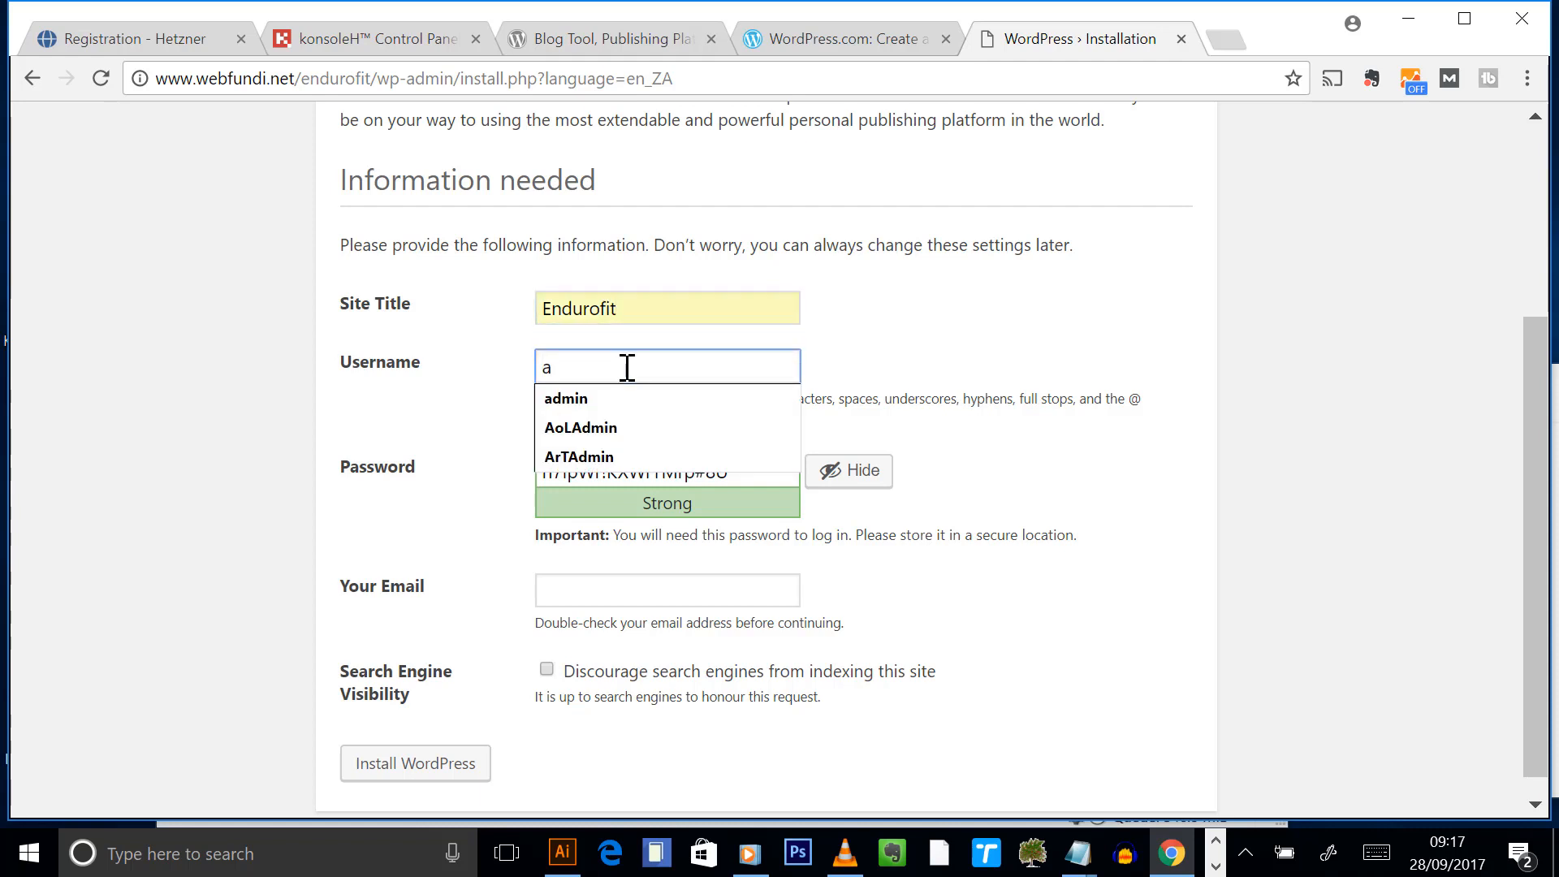
pyautogui.press('BackSpace')
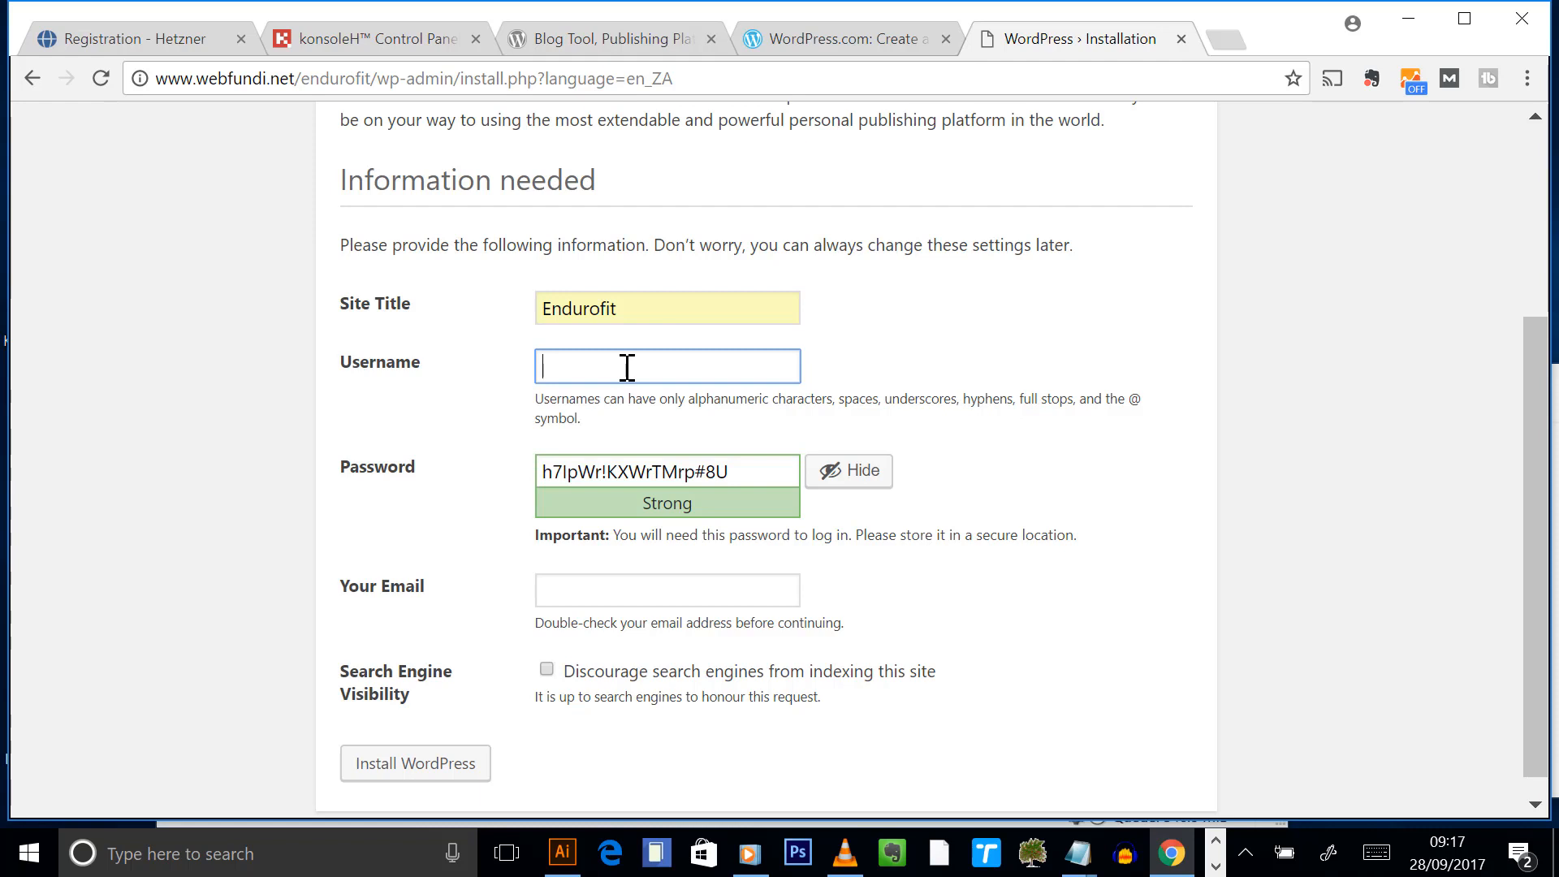
pyautogui.write('EFadmin')
pyautogui.doubleClick(654, 363)
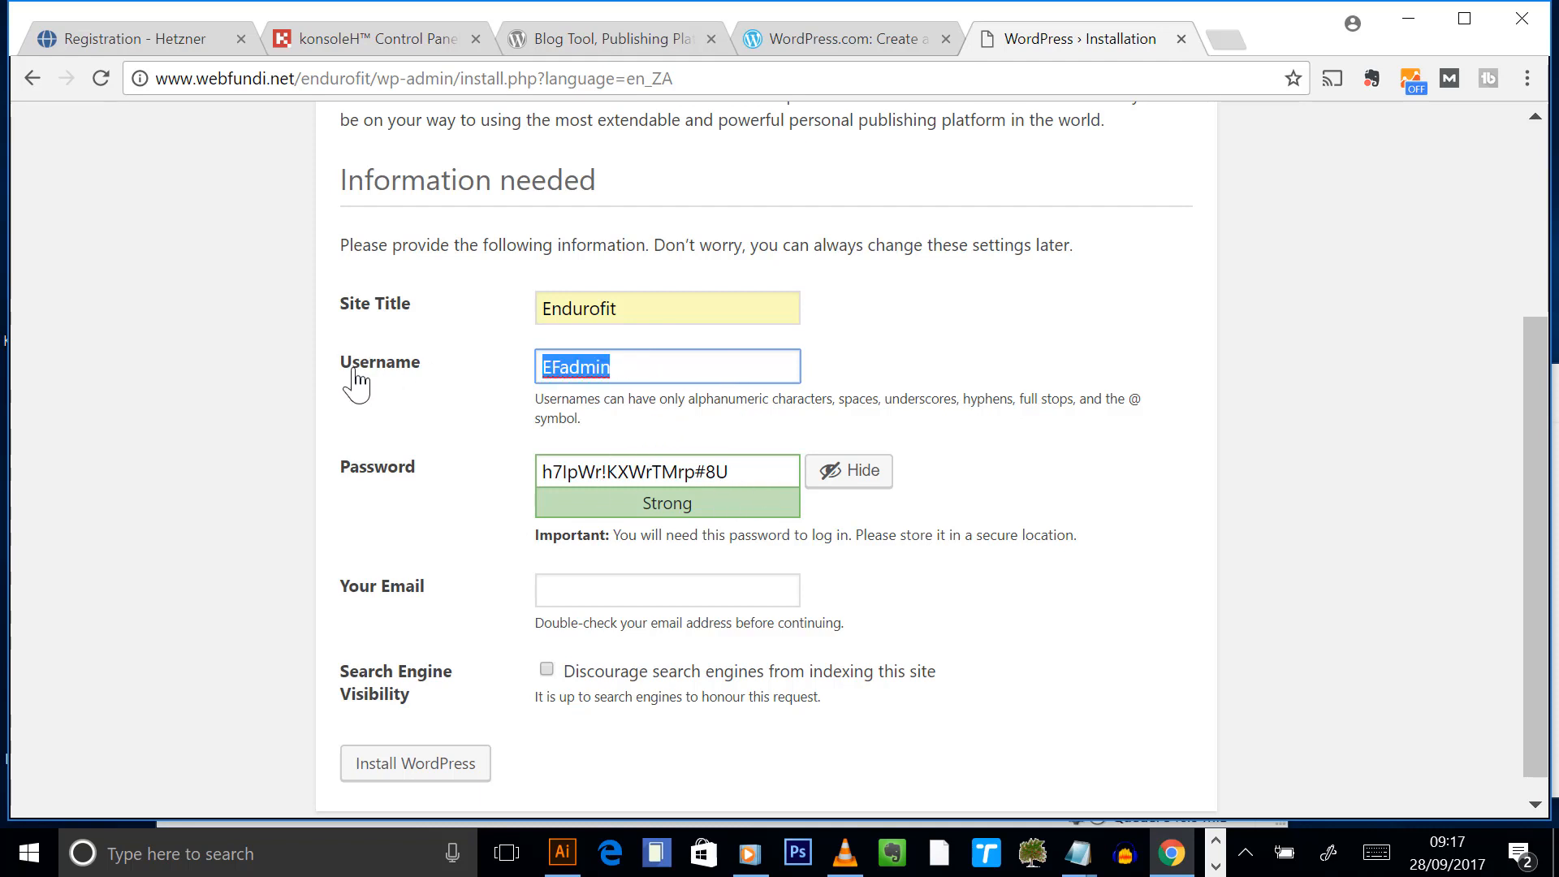
pyautogui.write('admi')
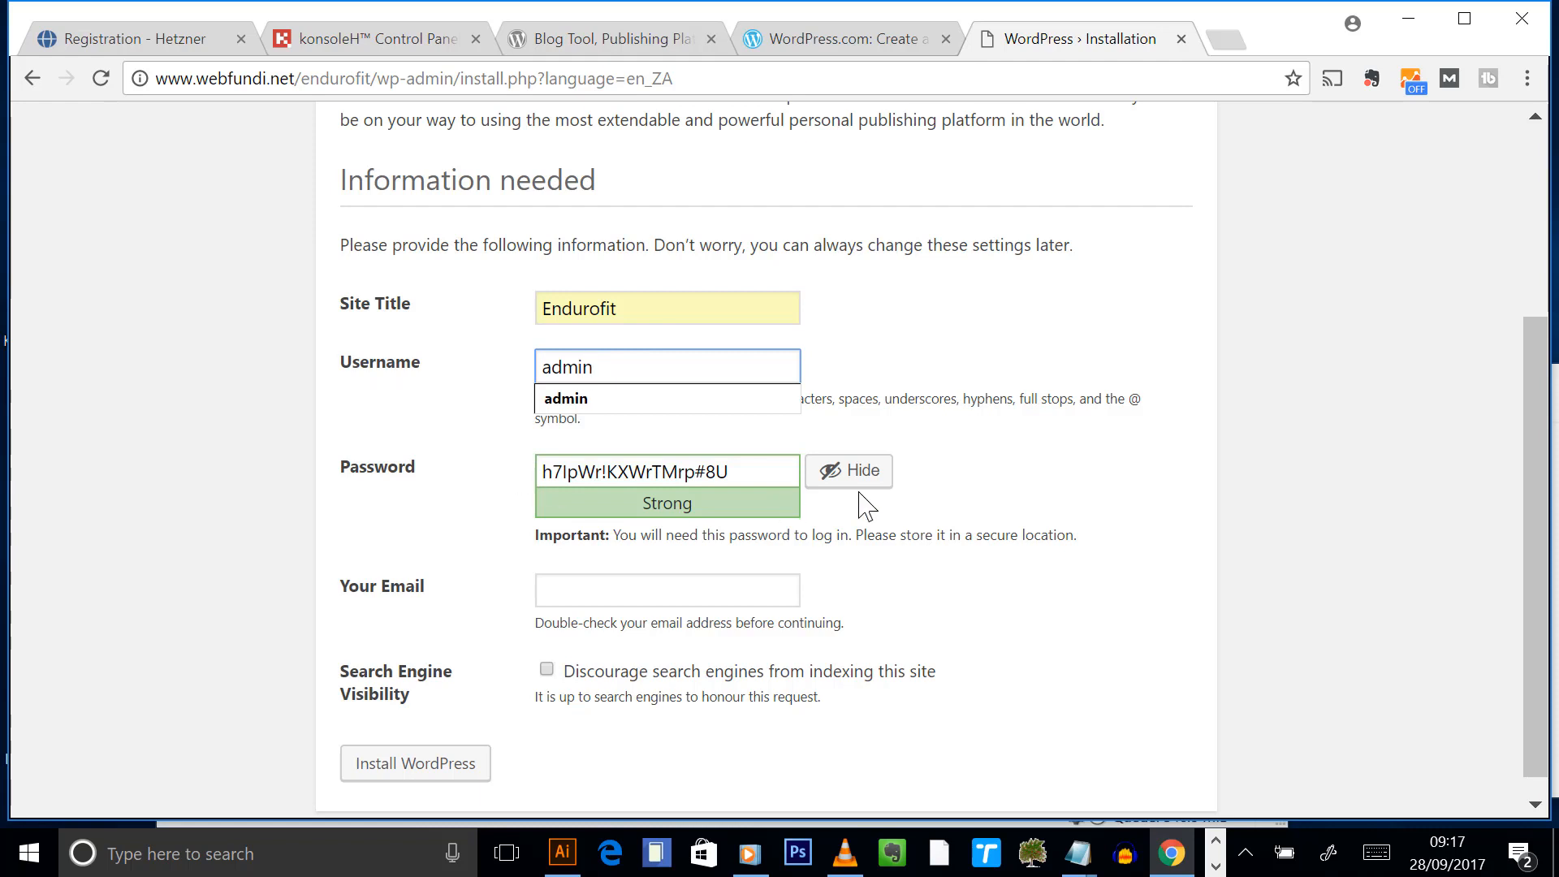
# - Enter a weak password and record 'username: admin' under Wordpress login in the Notepad detail sheet
pyautogui.click(740, 471)
pyautogui.write('password')
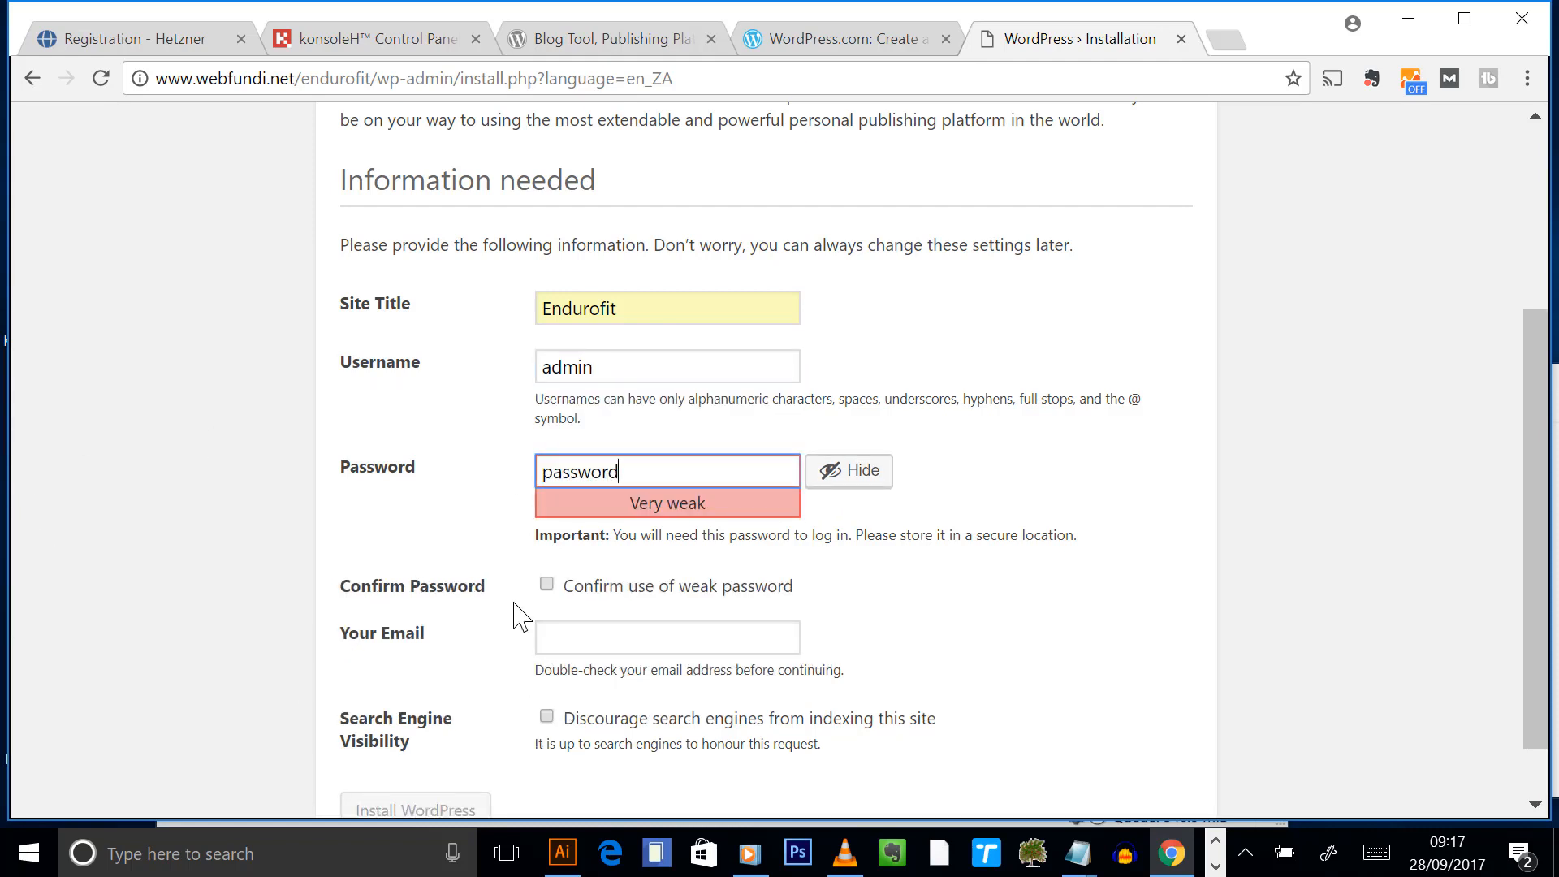
pyautogui.click(650, 641)
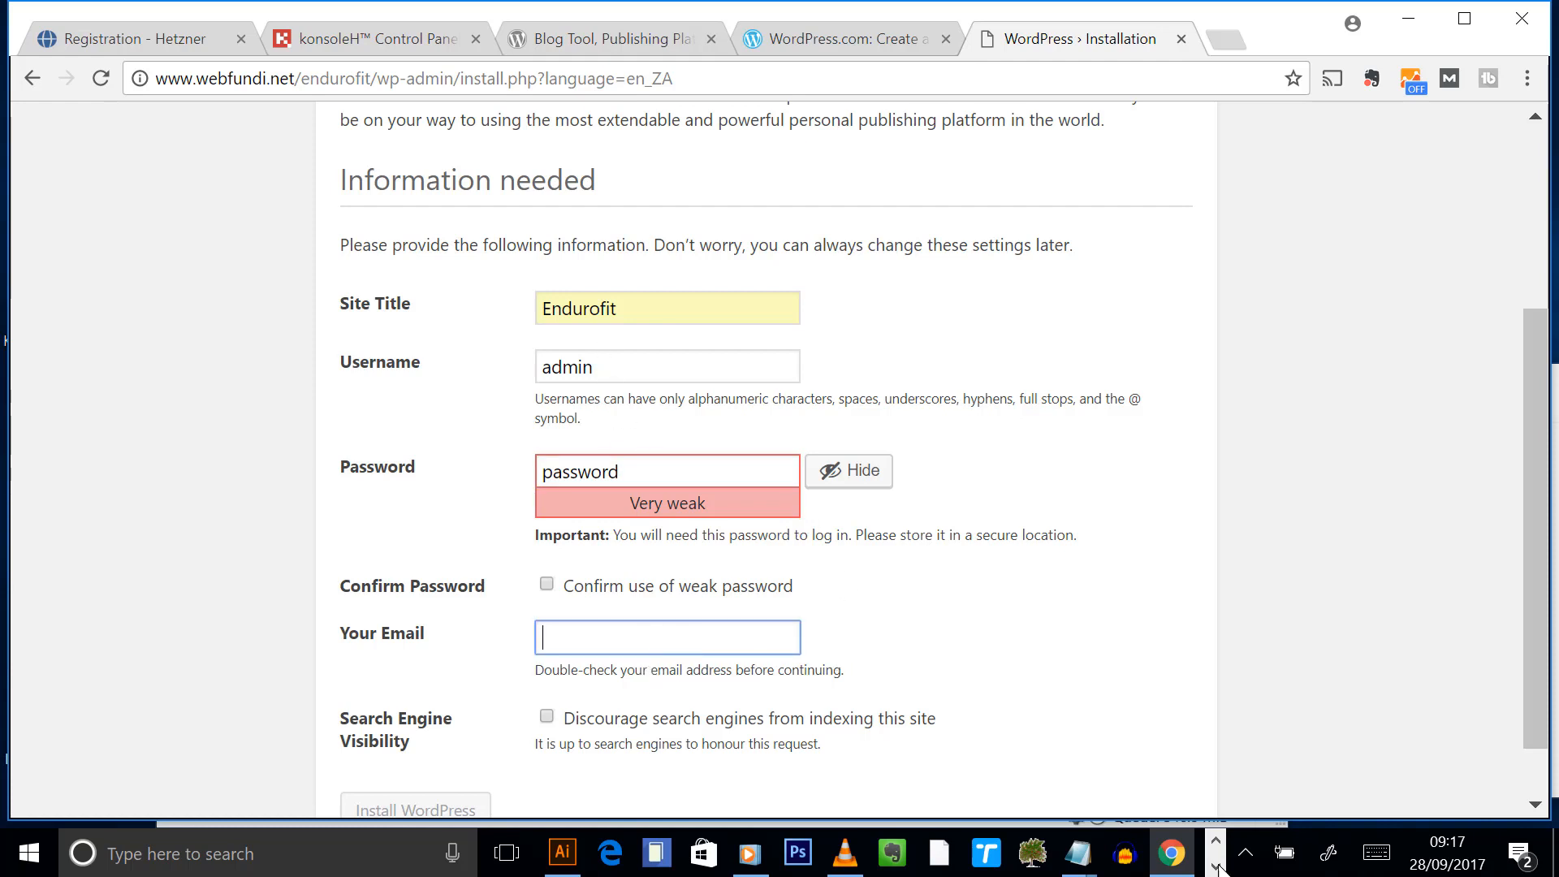
pyautogui.click(1077, 853)
pyautogui.click(954, 802)
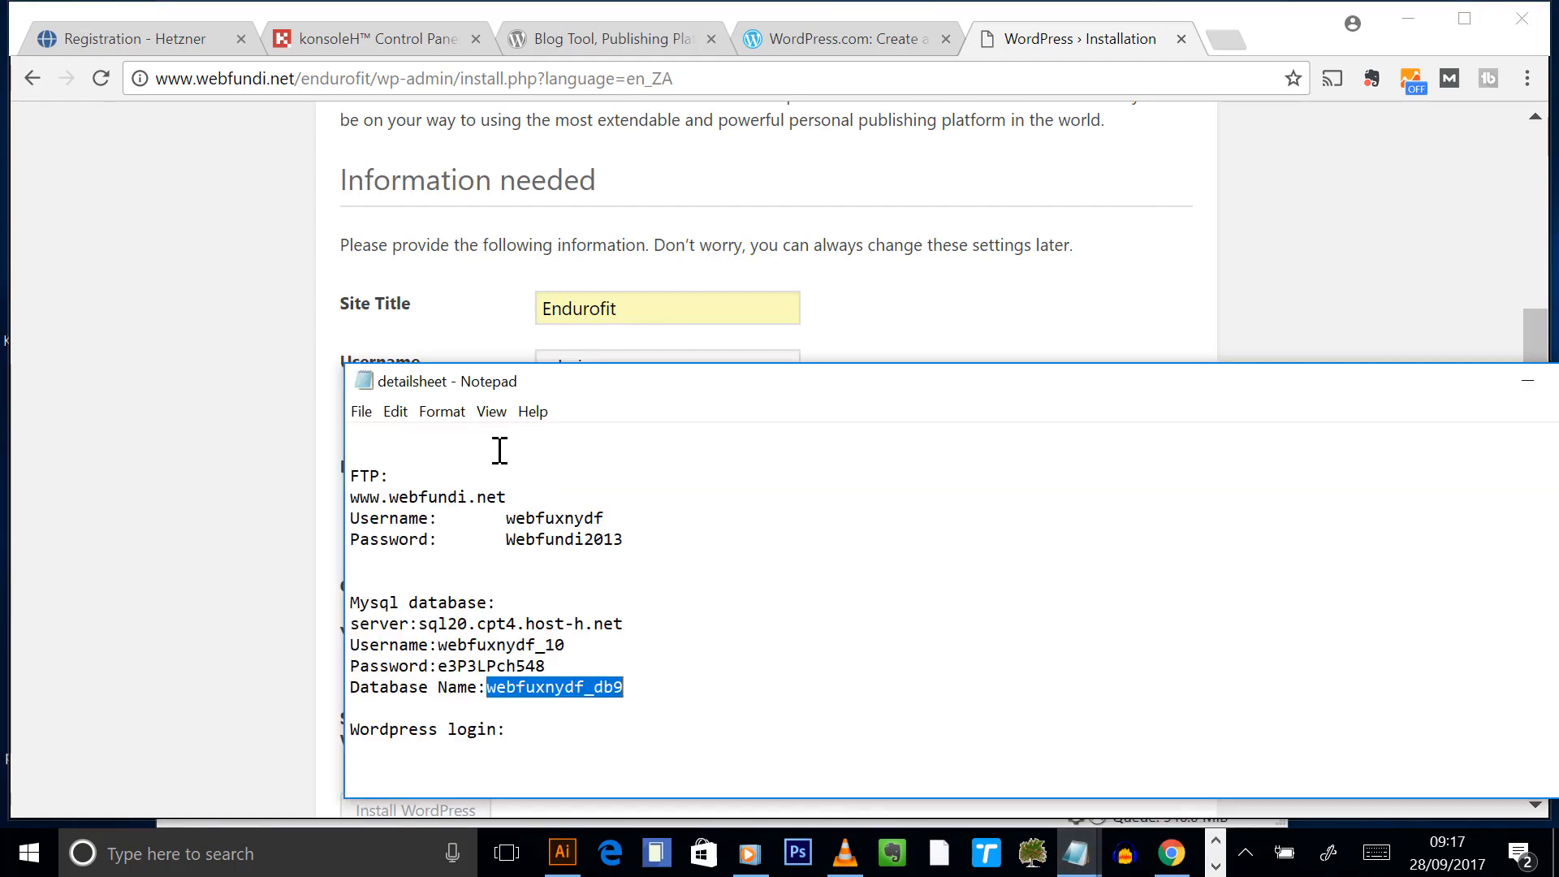
pyautogui.click(582, 715)
pyautogui.scroll(-1, 633, 702)
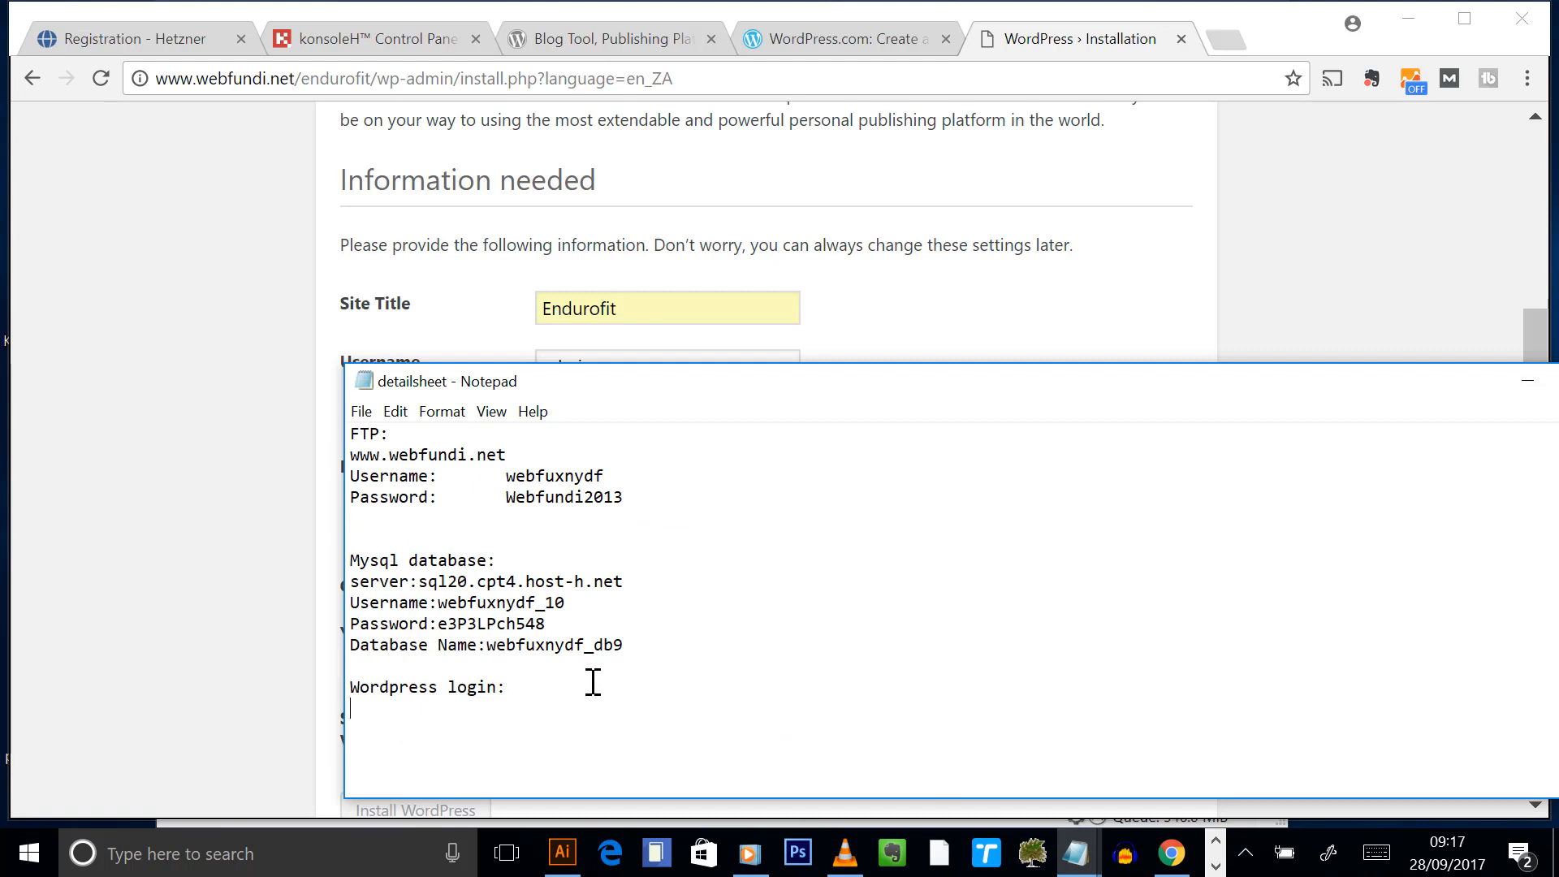
pyautogui.press('Return')
pyautogui.write('username:admin')
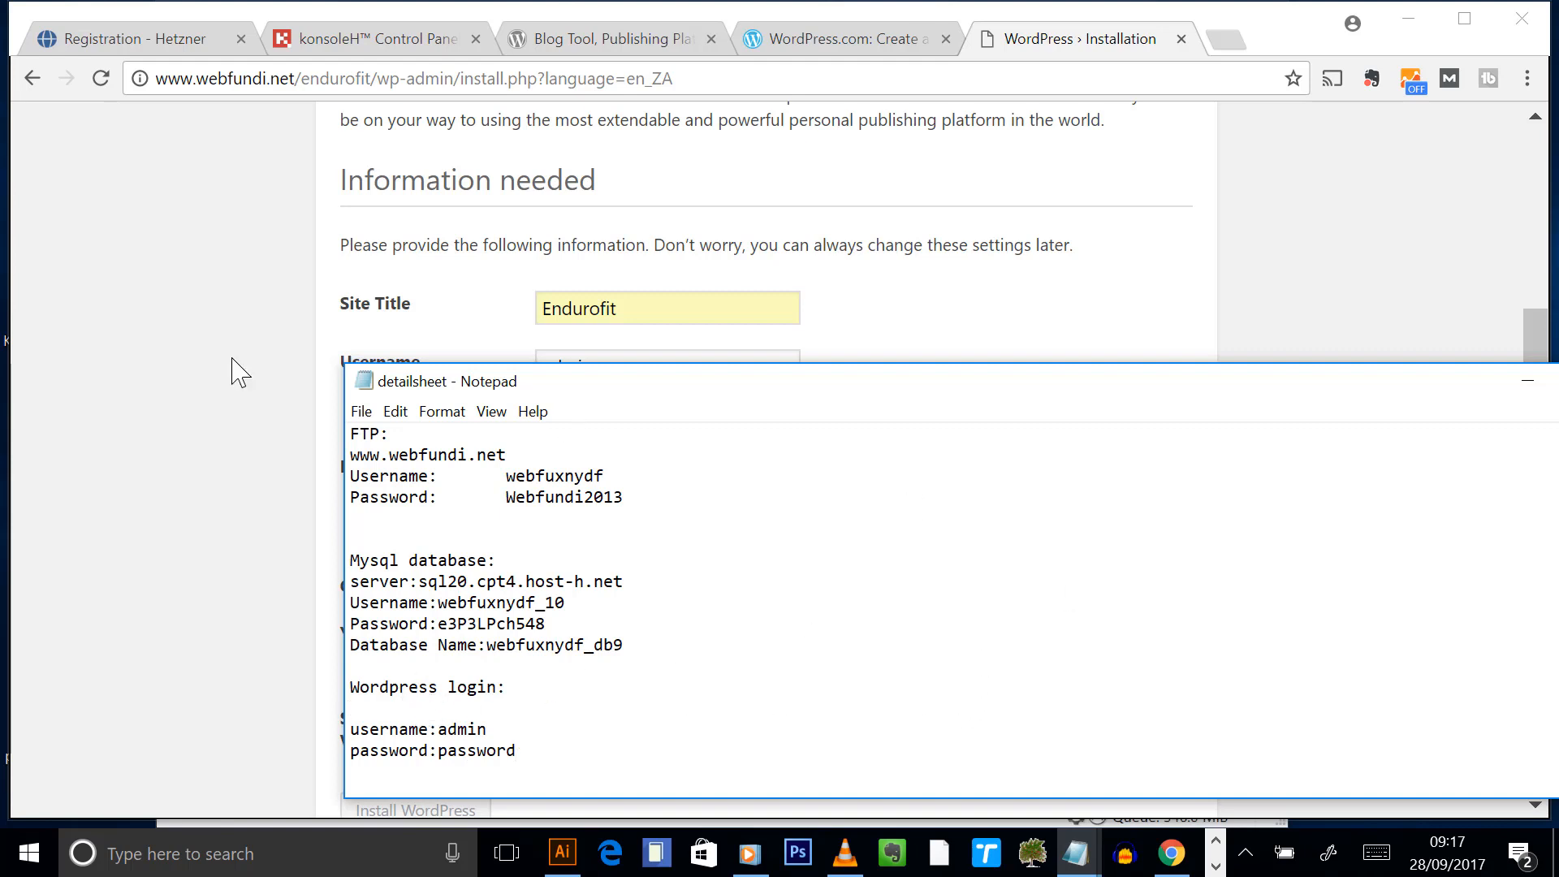
# - Fill in the admin e-mail address from the suggestion and tick 'Confirm use of weak password'
pyautogui.click(207, 431)
pyautogui.click(585, 642)
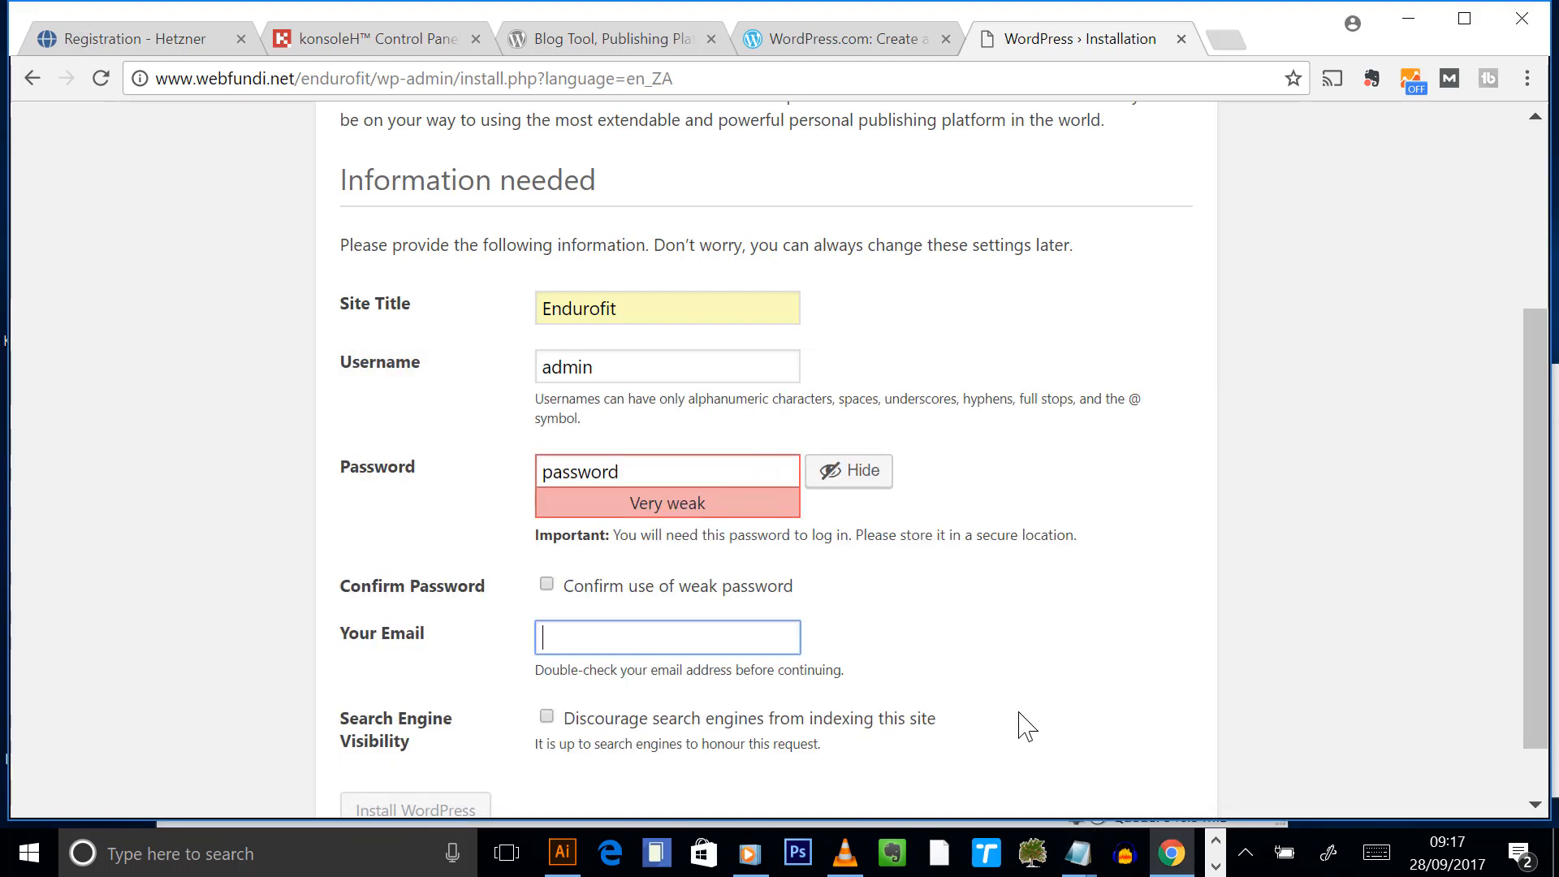
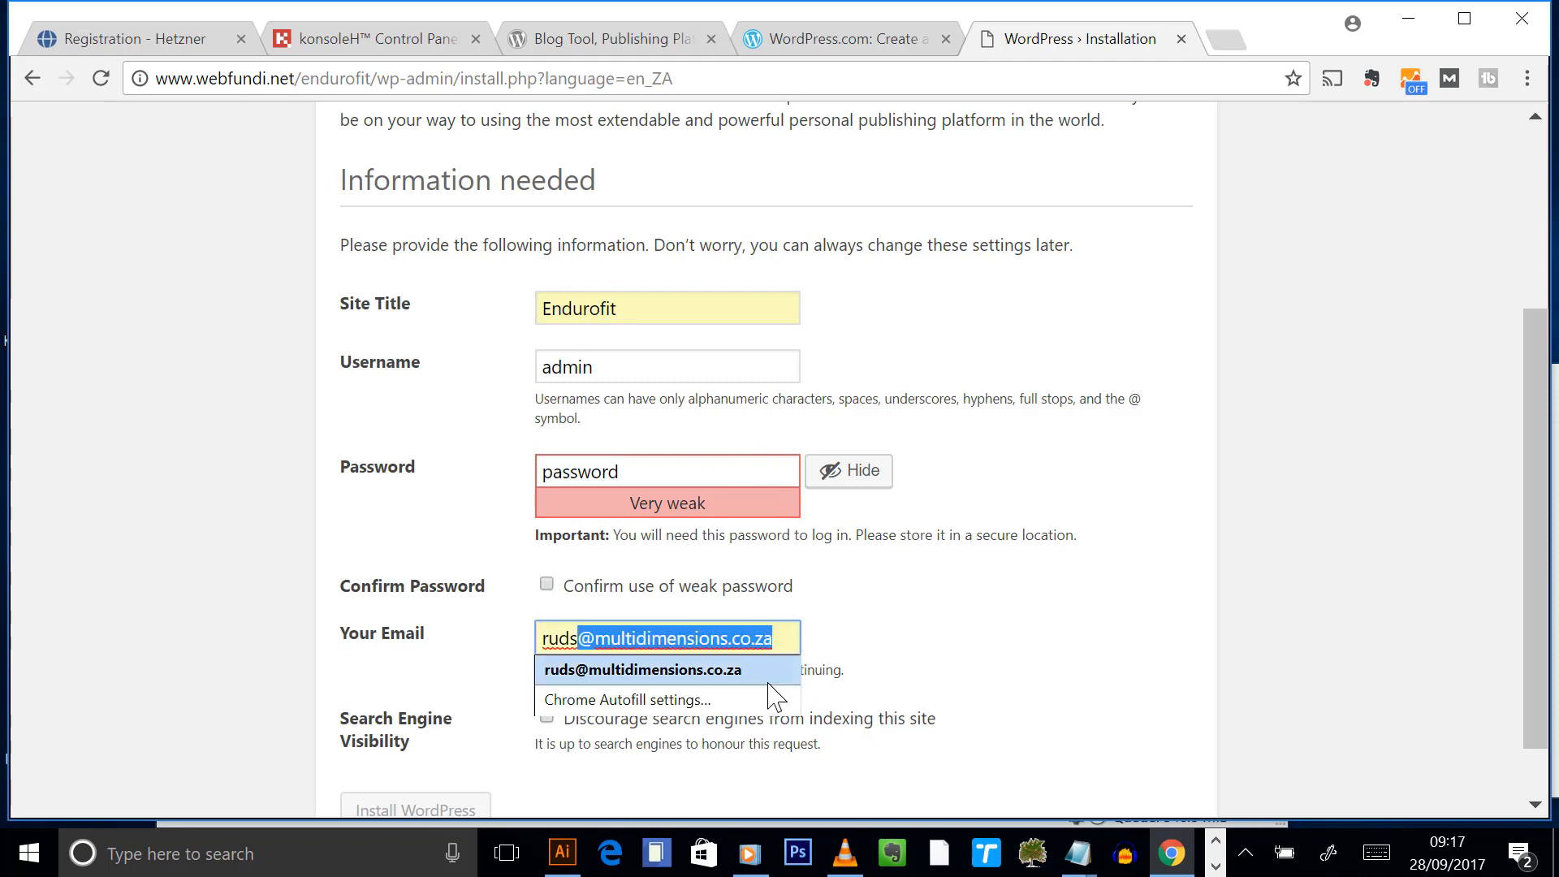
pyautogui.click(765, 678)
pyautogui.scroll(-1, 1047, 678)
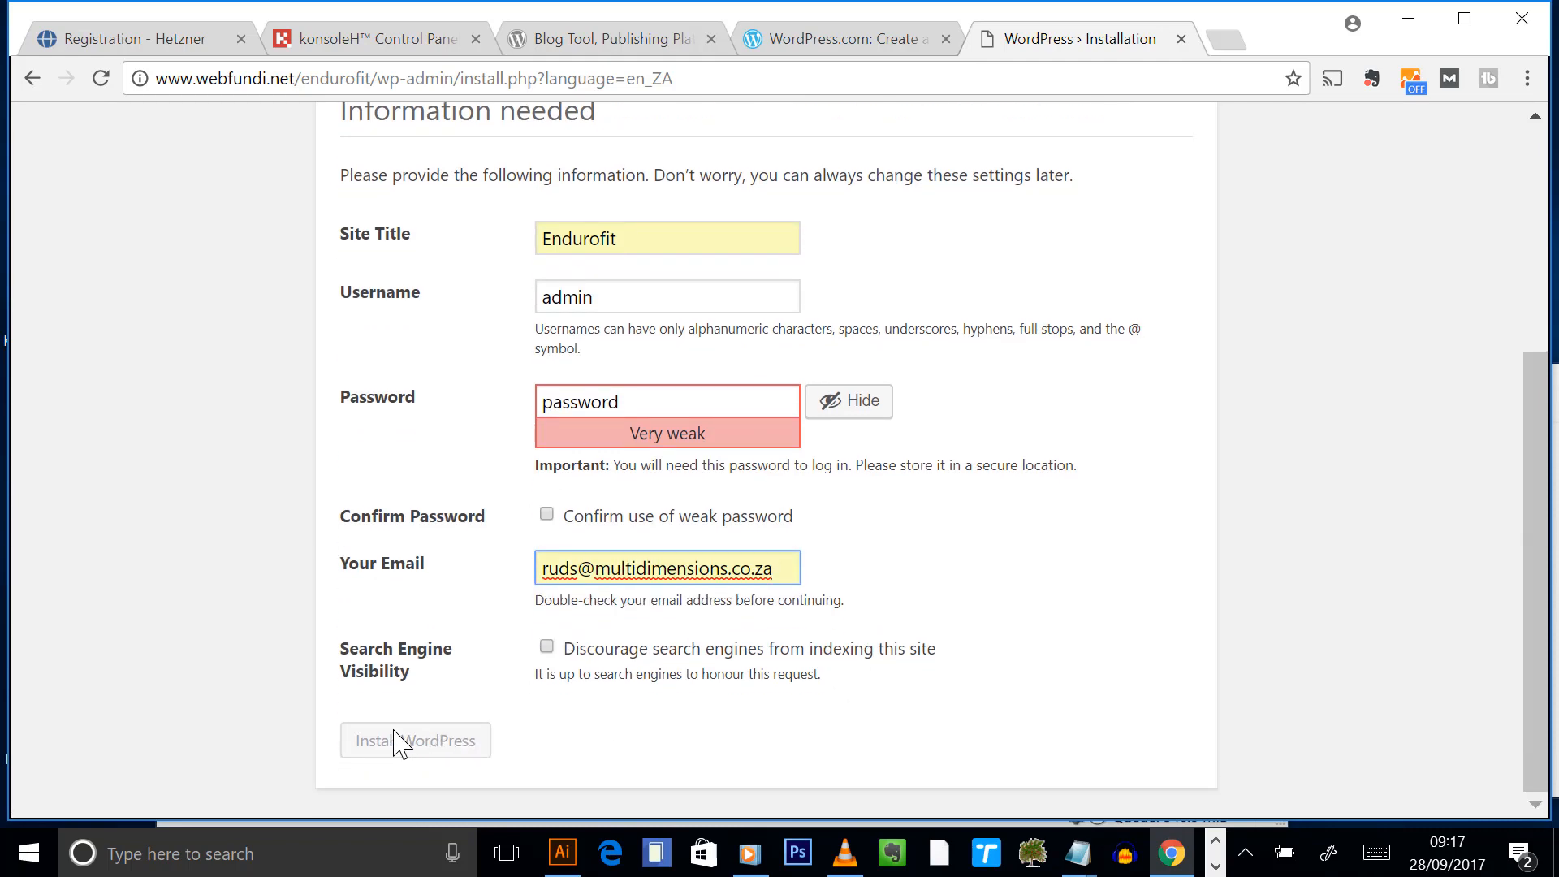
pyautogui.click(1106, 719)
pyautogui.scroll(2, 995, 520)
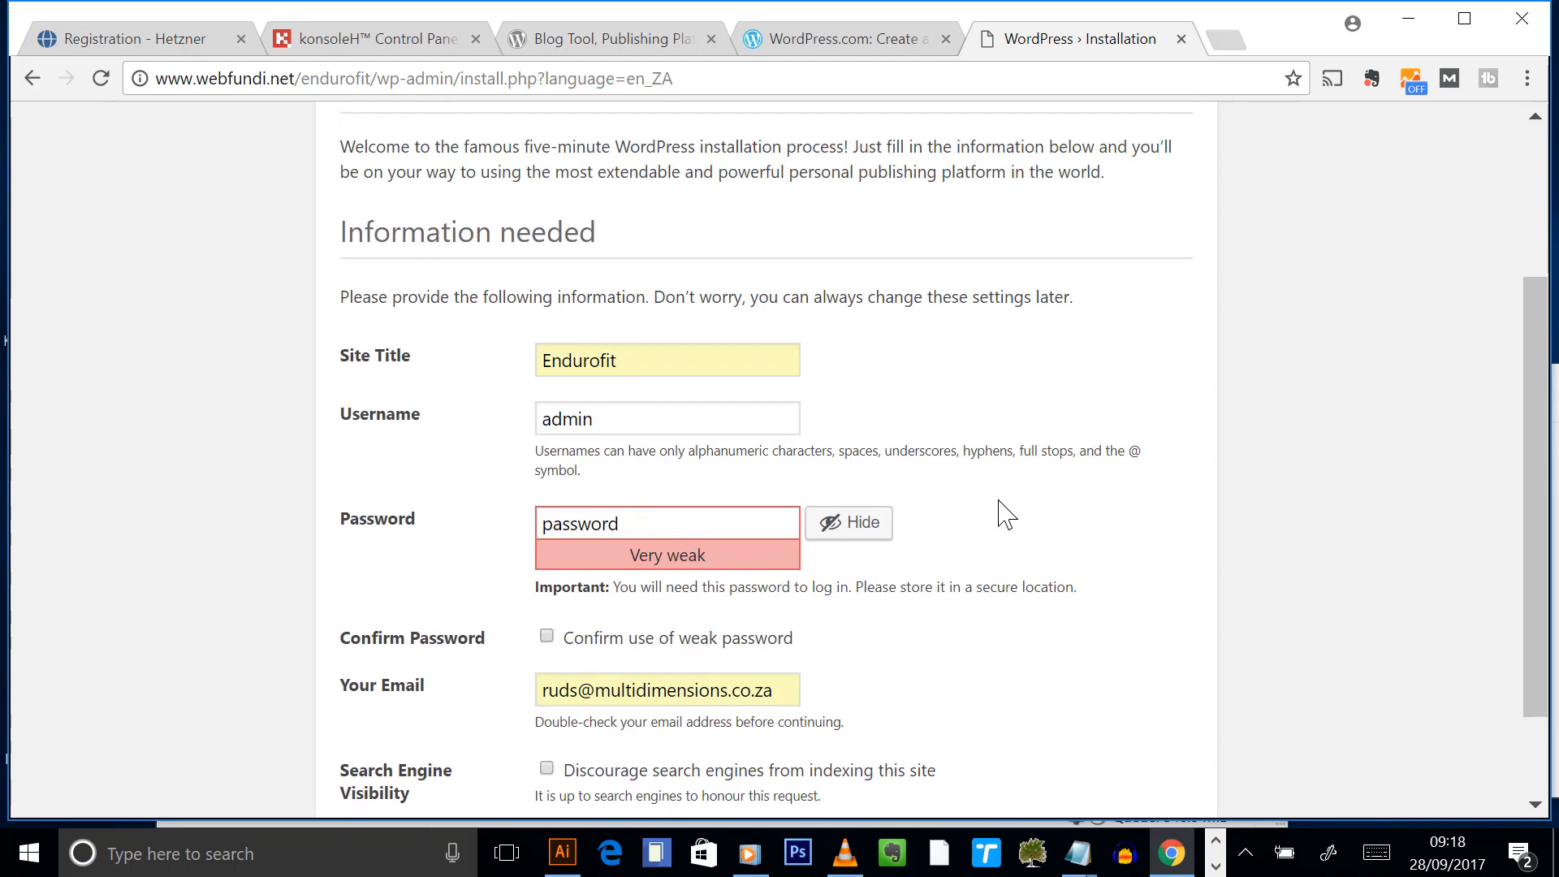
pyautogui.scroll(-2, 1020, 499)
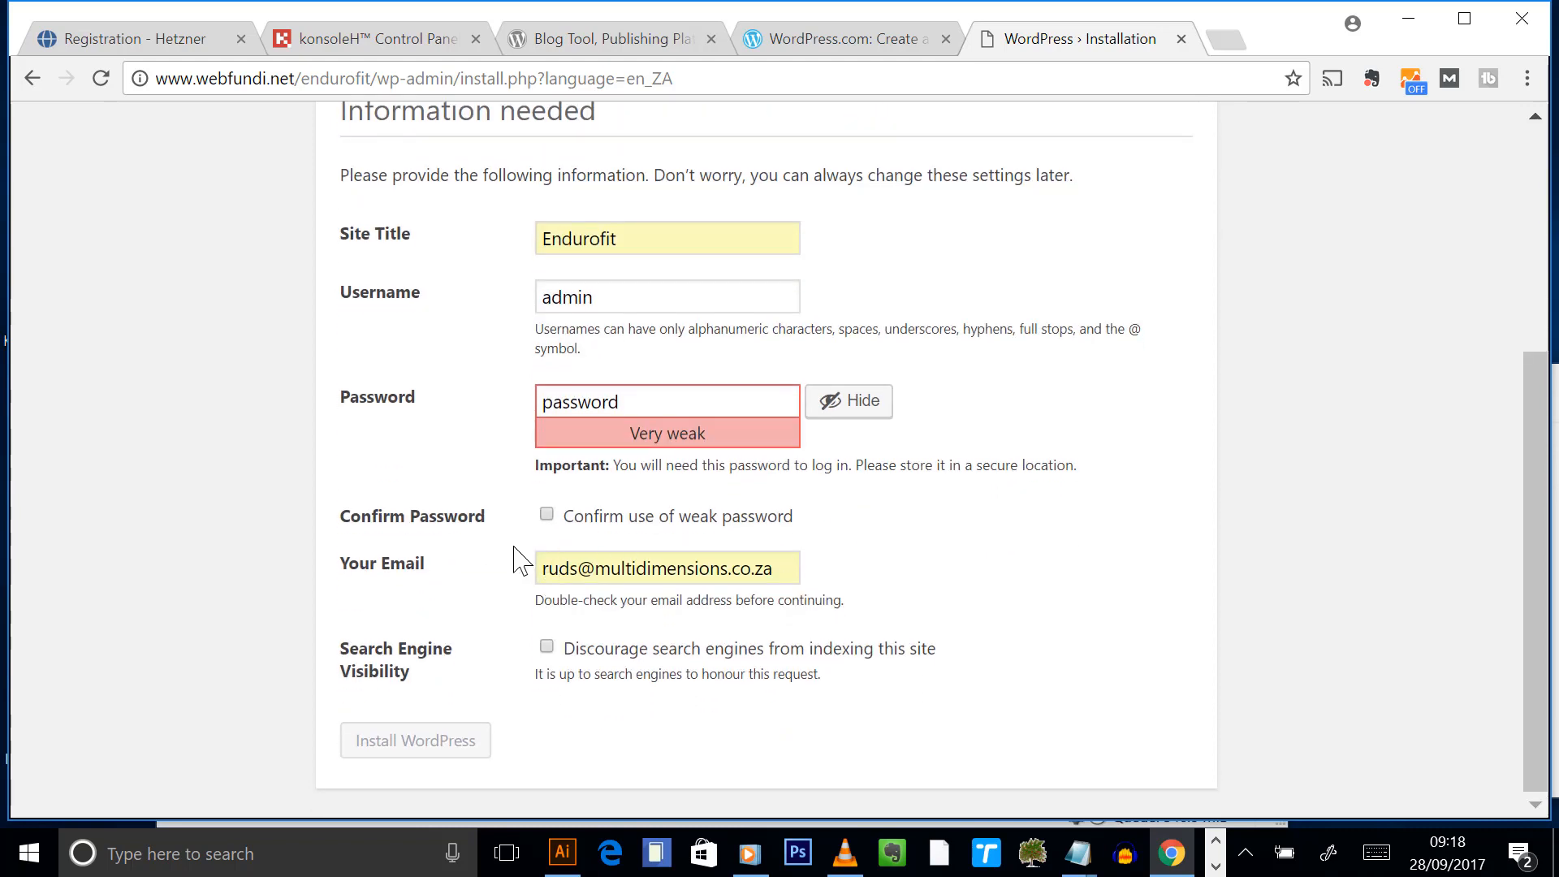
pyautogui.click(546, 517)
# - Run Install WordPress, check the webfundi.net/endurofit address, then continue to the Log In page
pyautogui.click(435, 741)
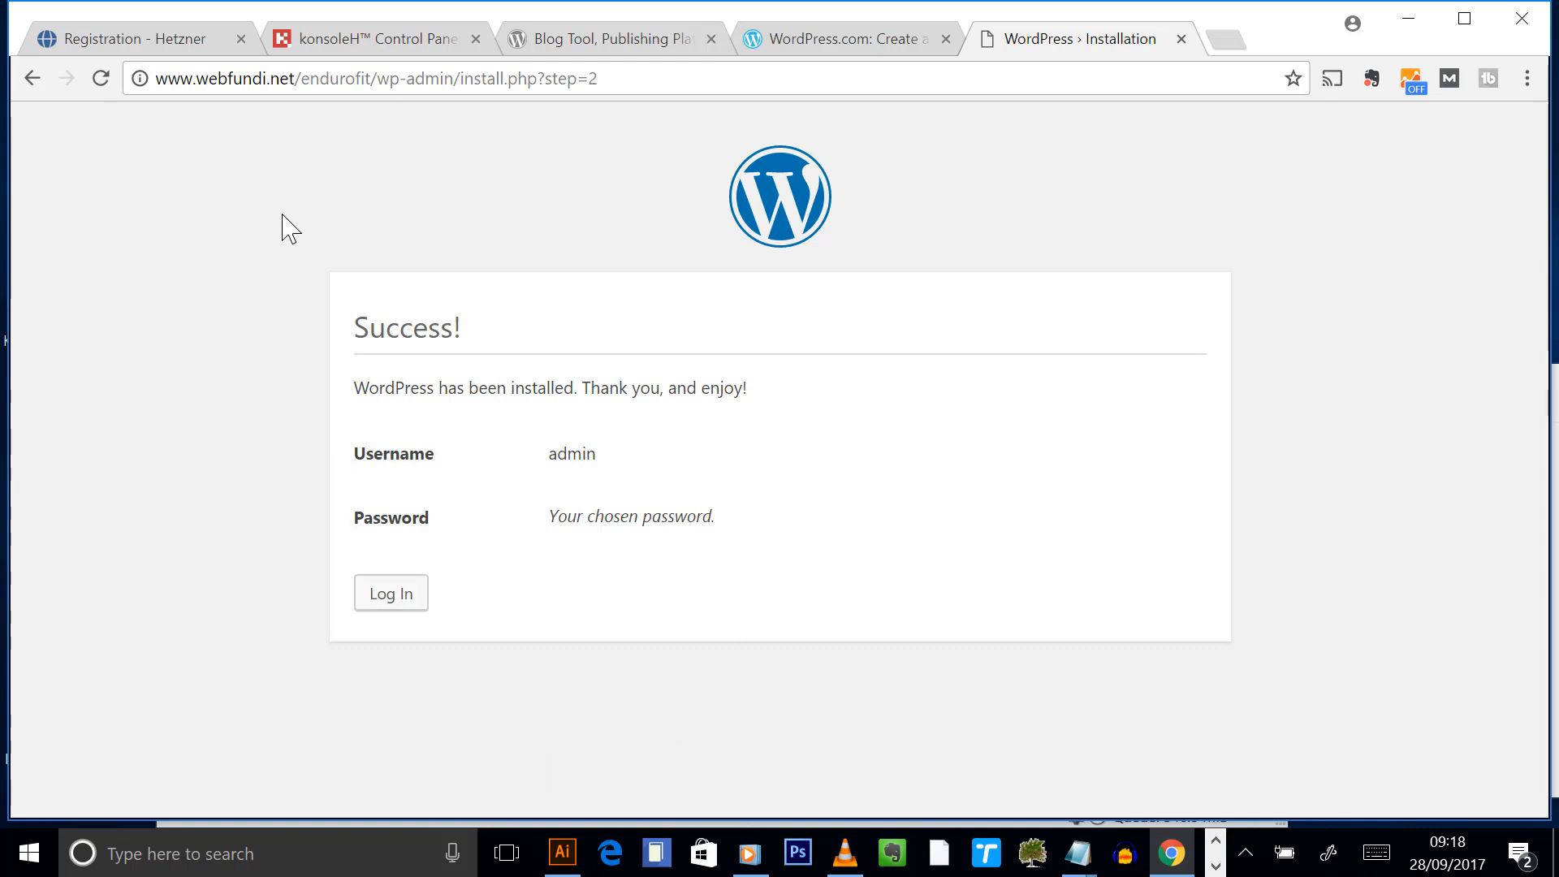
pyautogui.moveTo(381, 84); pyautogui.dragTo(630, 77)
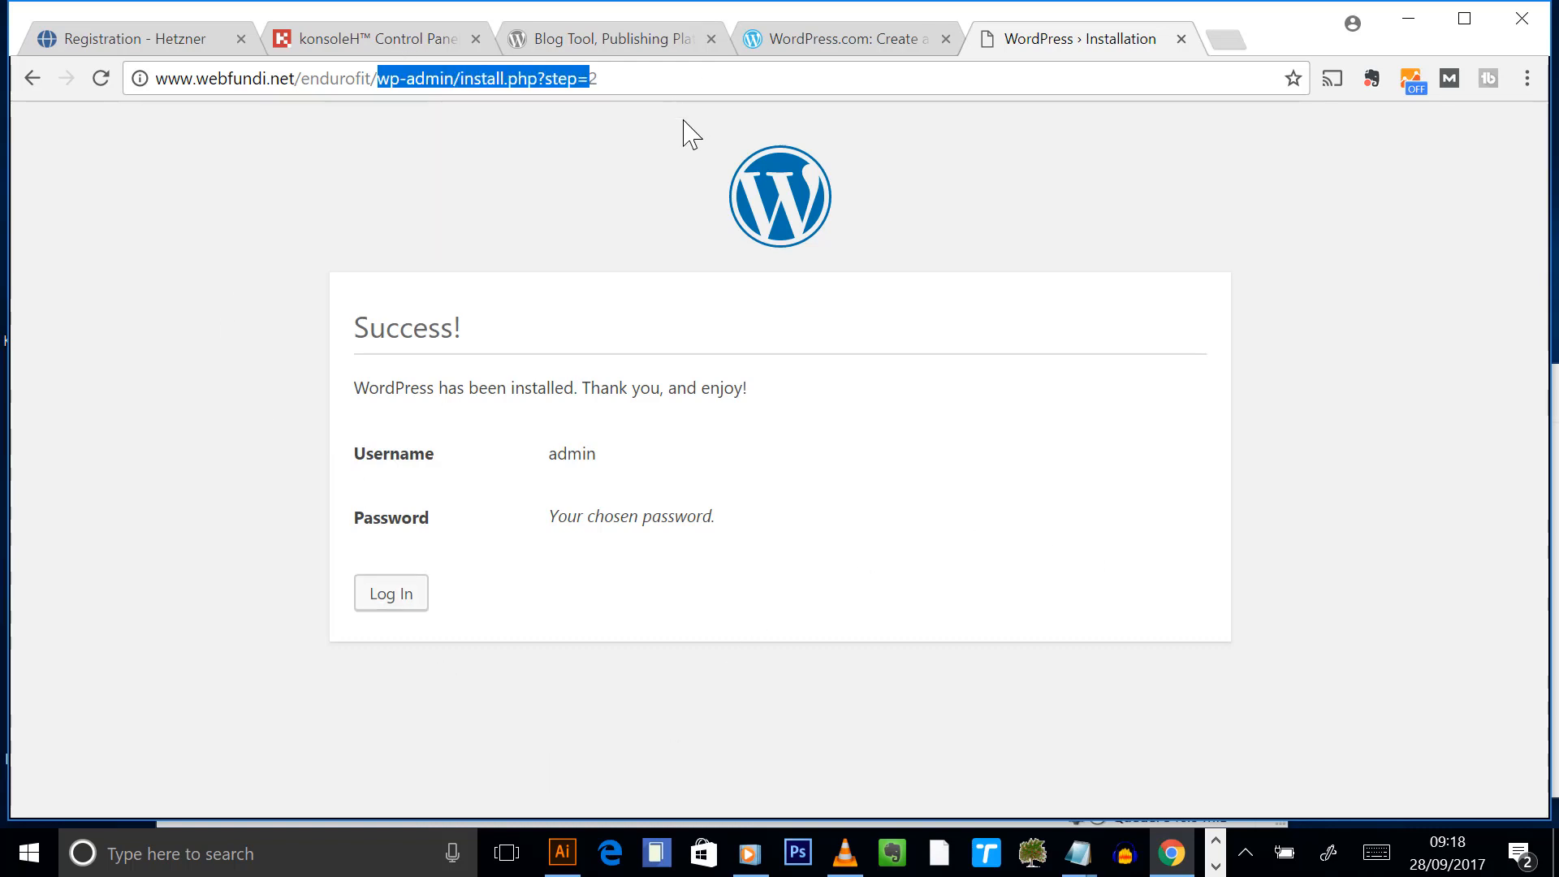
pyautogui.click(372, 146)
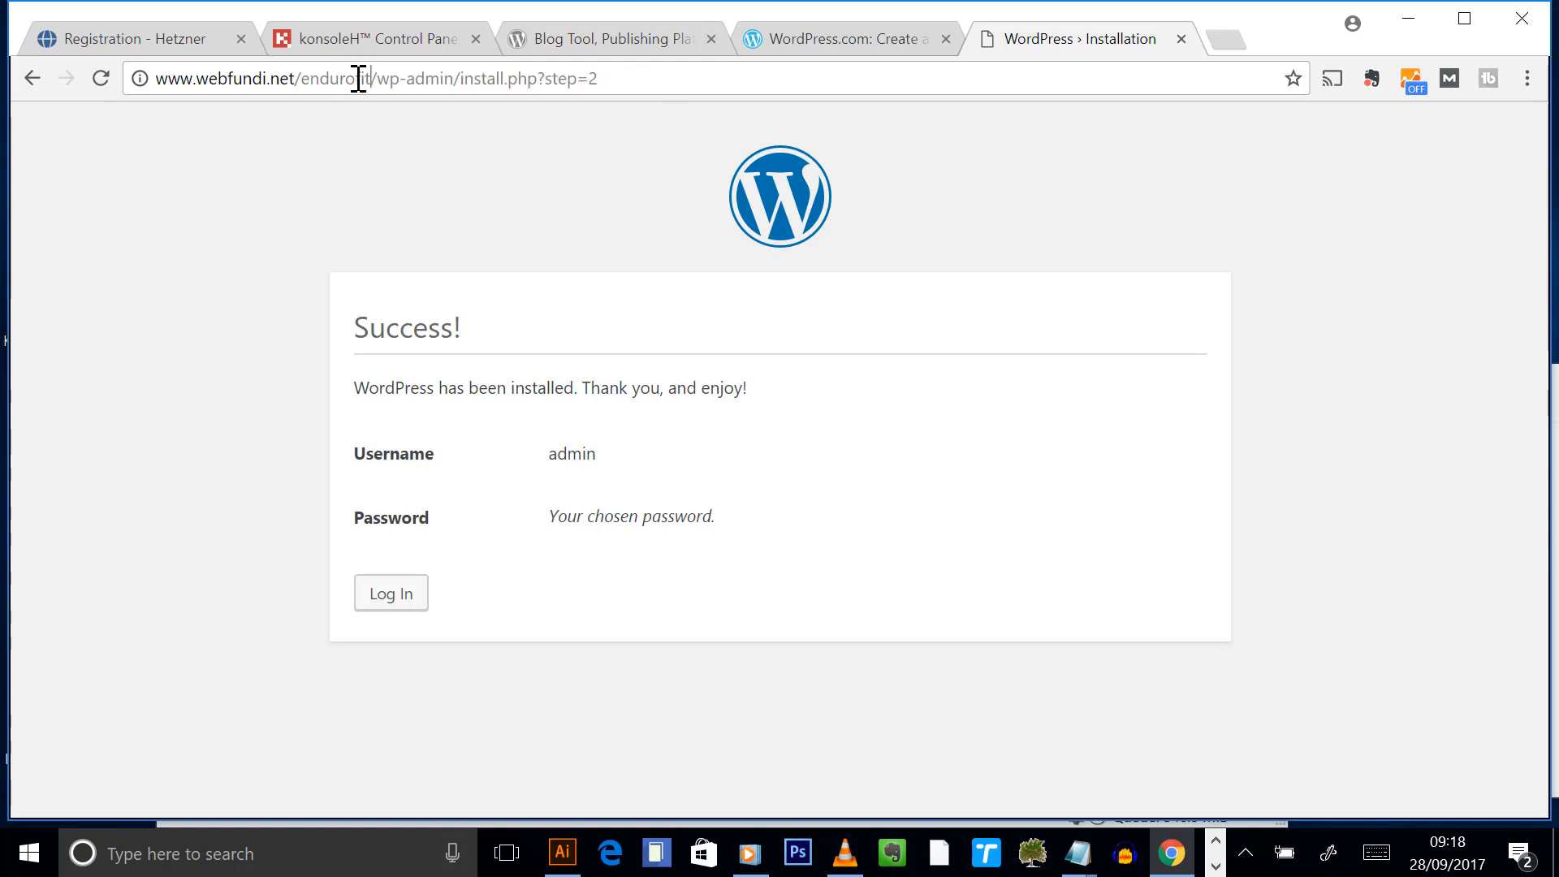
pyautogui.moveTo(358, 79); pyautogui.dragTo(42, 76)
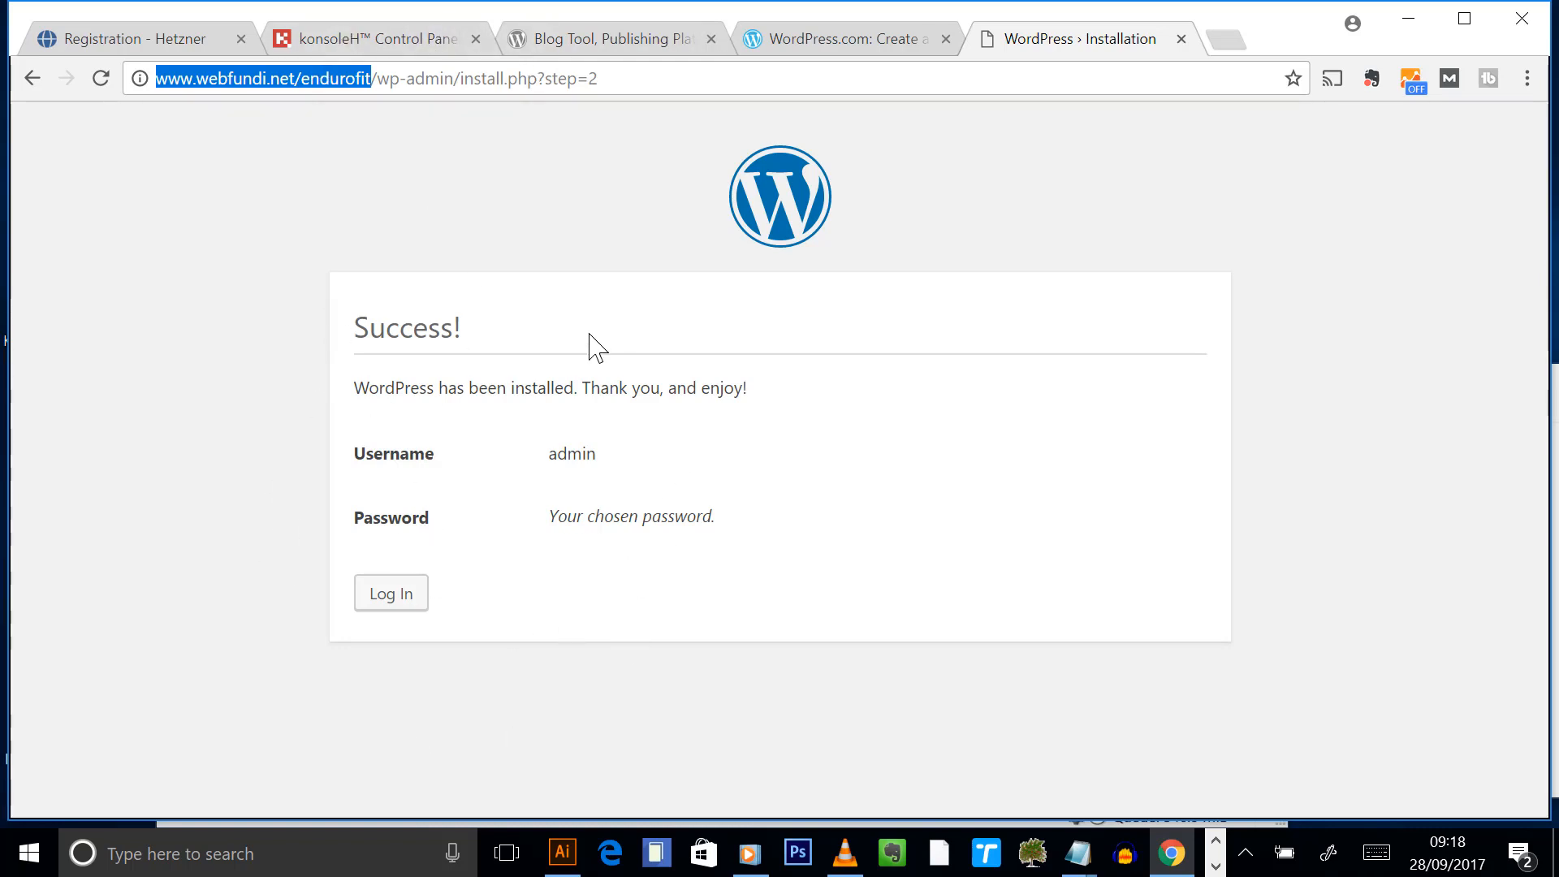
pyautogui.click(382, 600)
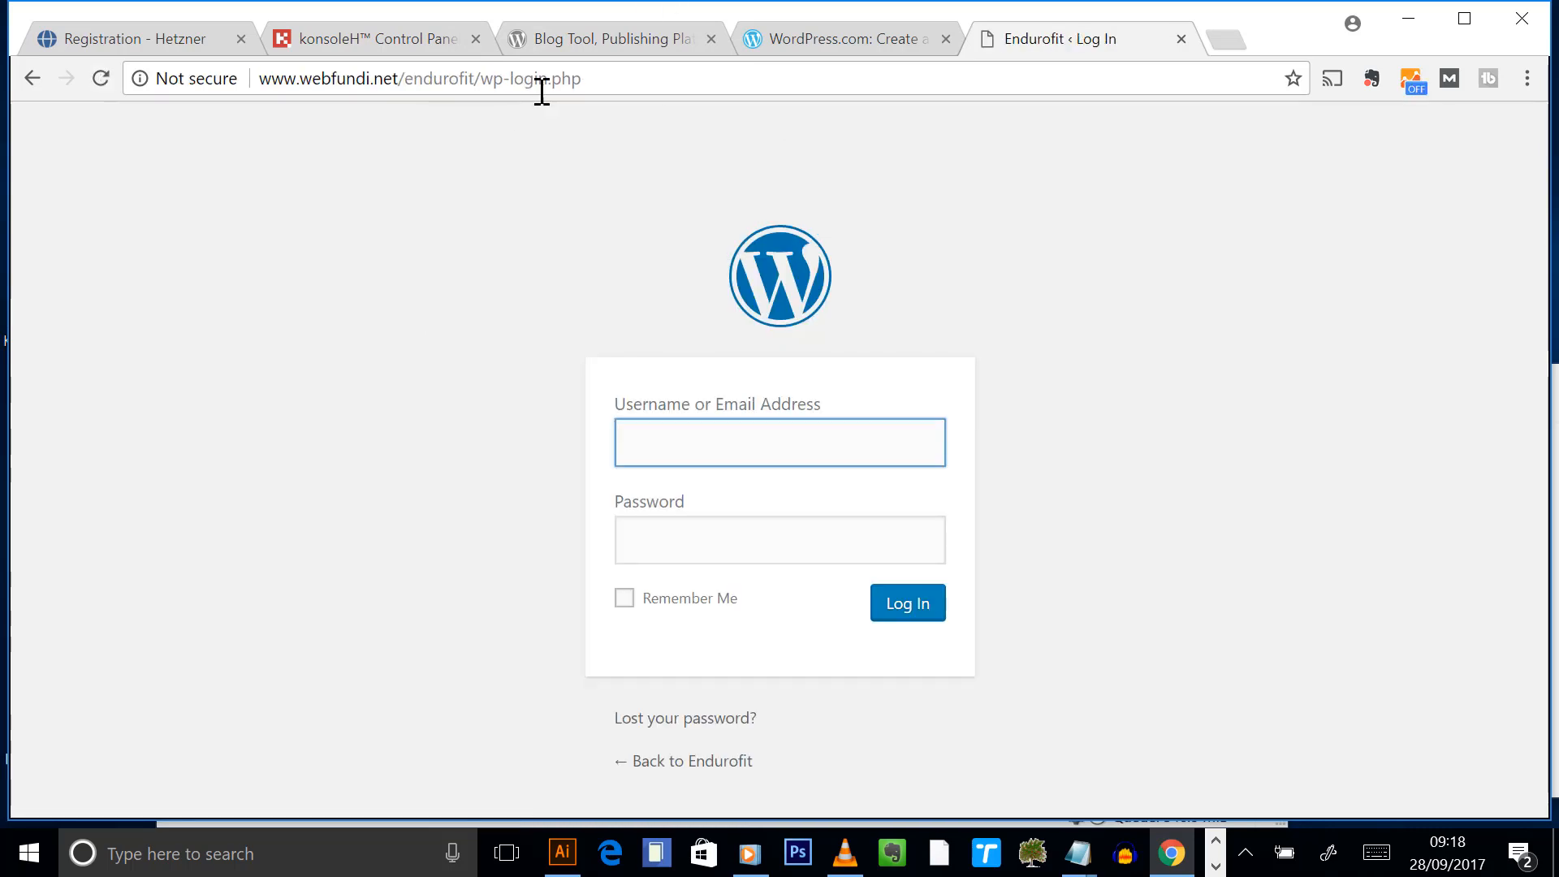
# - Paste the wp-login.php URL and the endurofit site URL under Wordpress login in the detailsheet
pyautogui.moveTo(636, 84); pyautogui.dragTo(144, 104)
pyautogui.hotkey('ctrl', 'c')
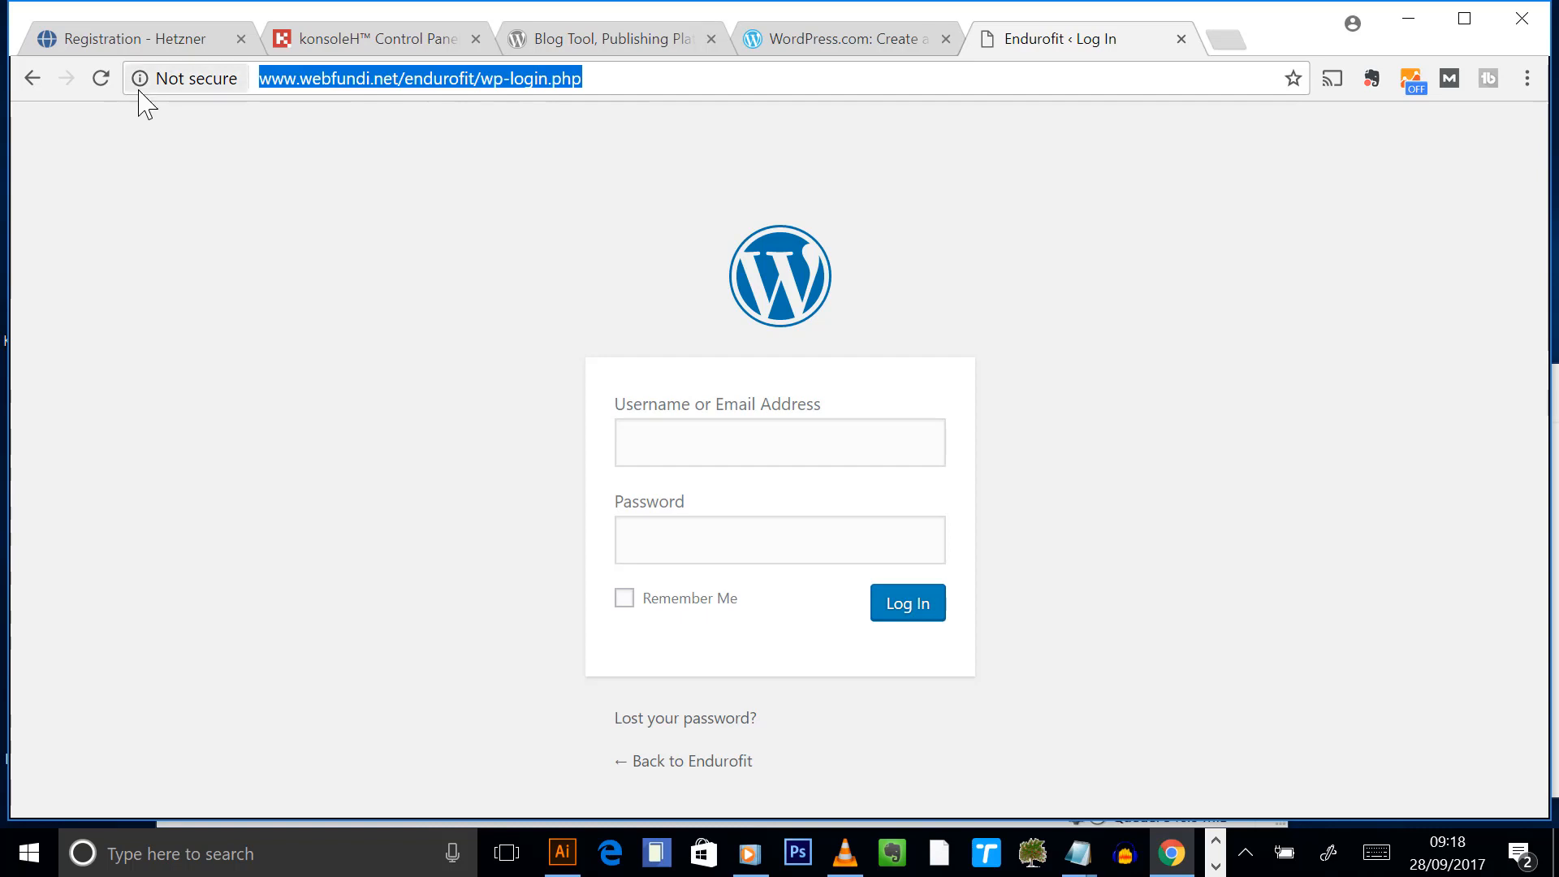
pyautogui.moveTo(1079, 852)
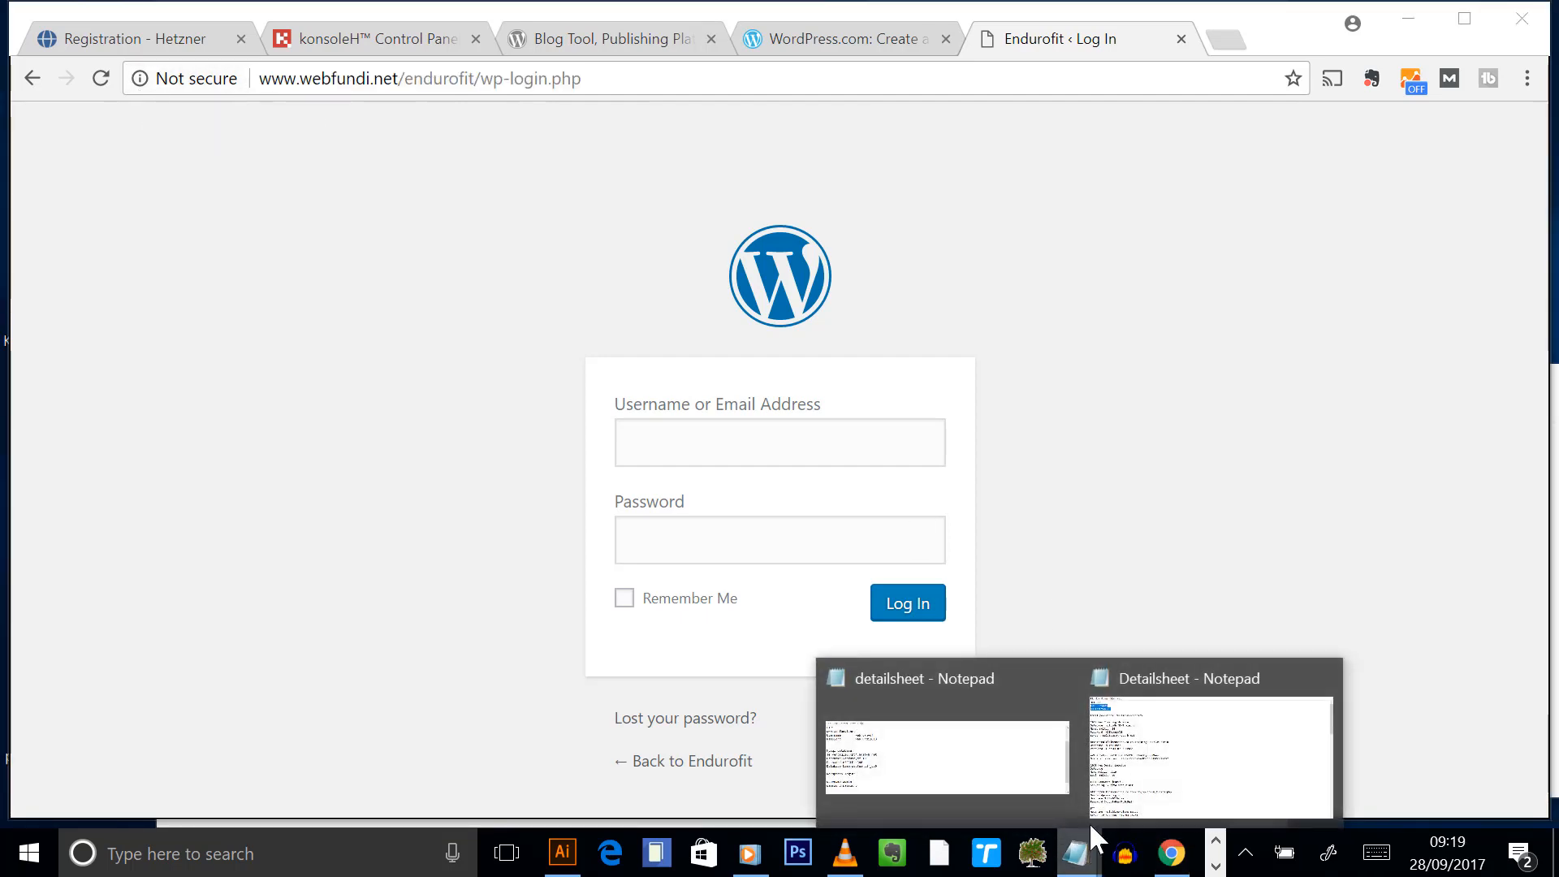
pyautogui.click(1092, 812)
pyautogui.scroll(-1, 696, 668)
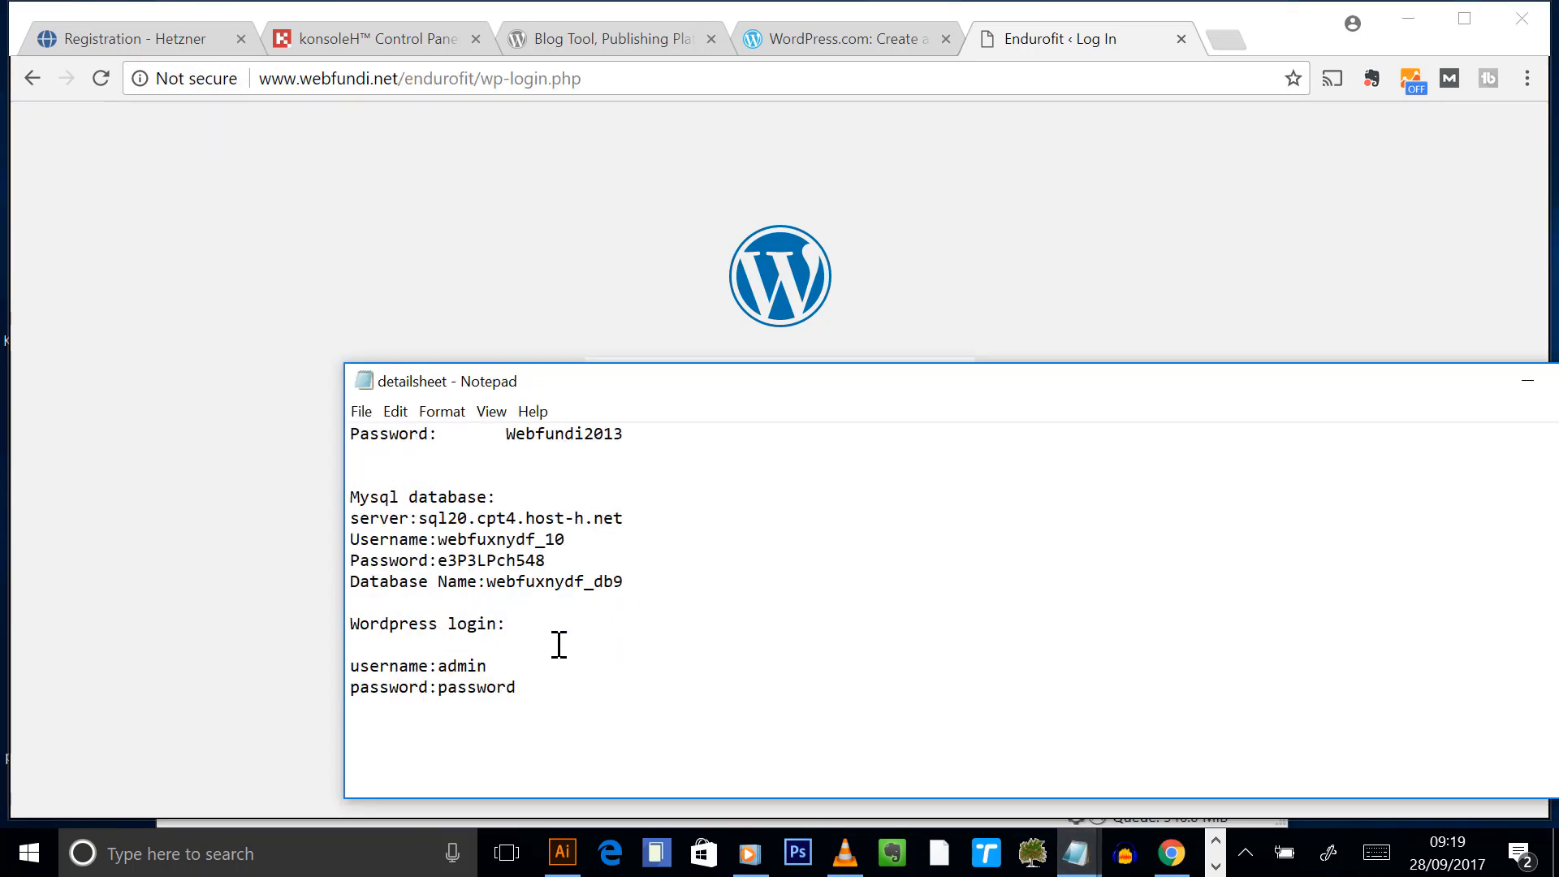
pyautogui.hotkey('ctrl', 'v')
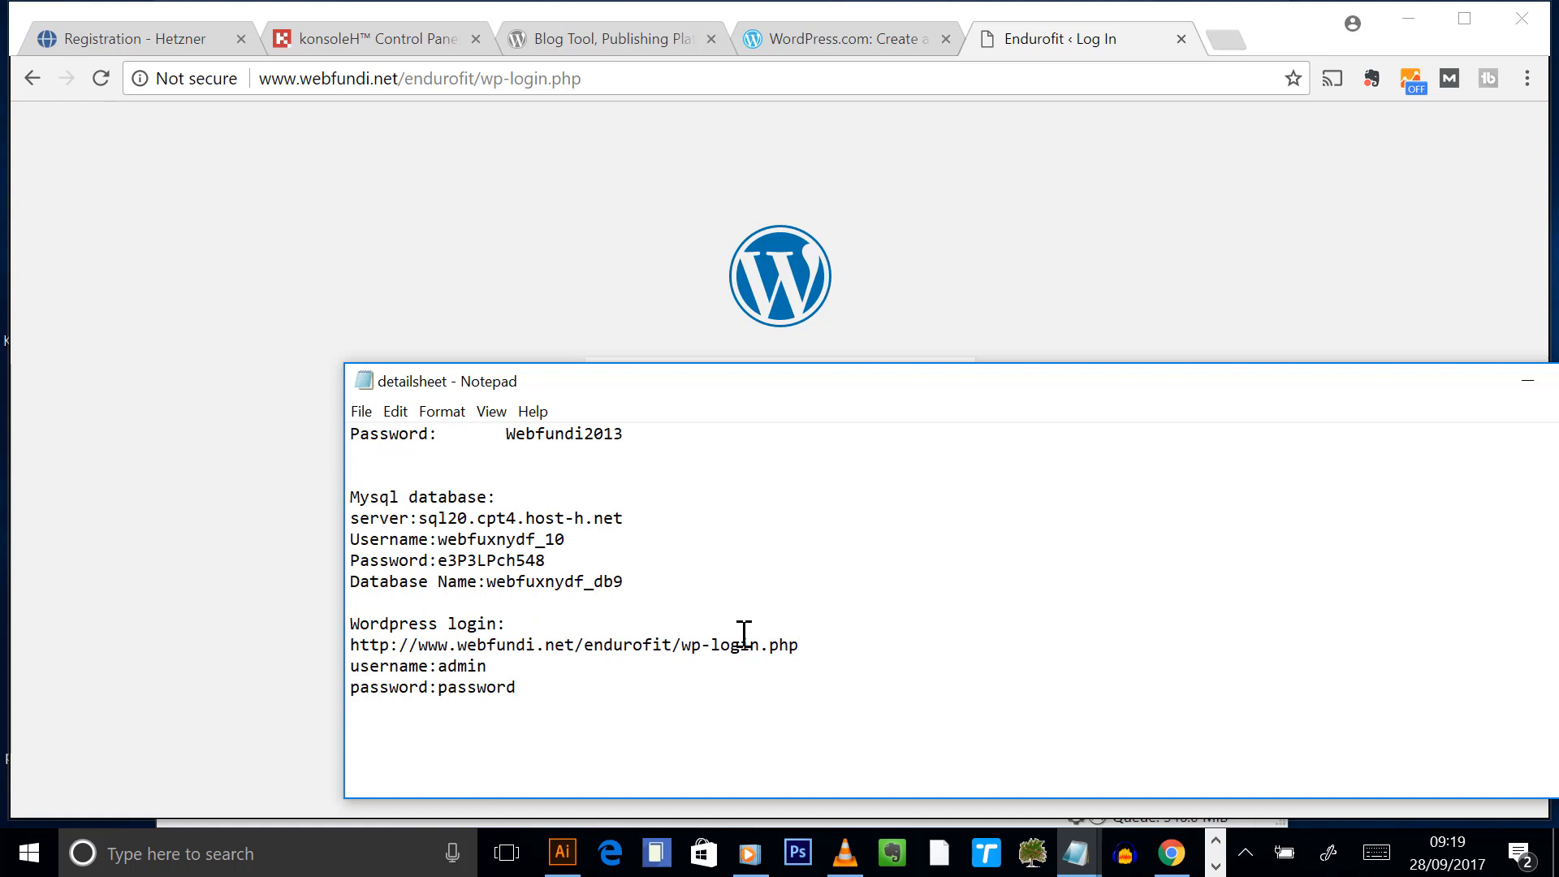
pyautogui.moveTo(675, 645); pyautogui.dragTo(195, 651)
pyautogui.hotkey('ctrl', 'c')
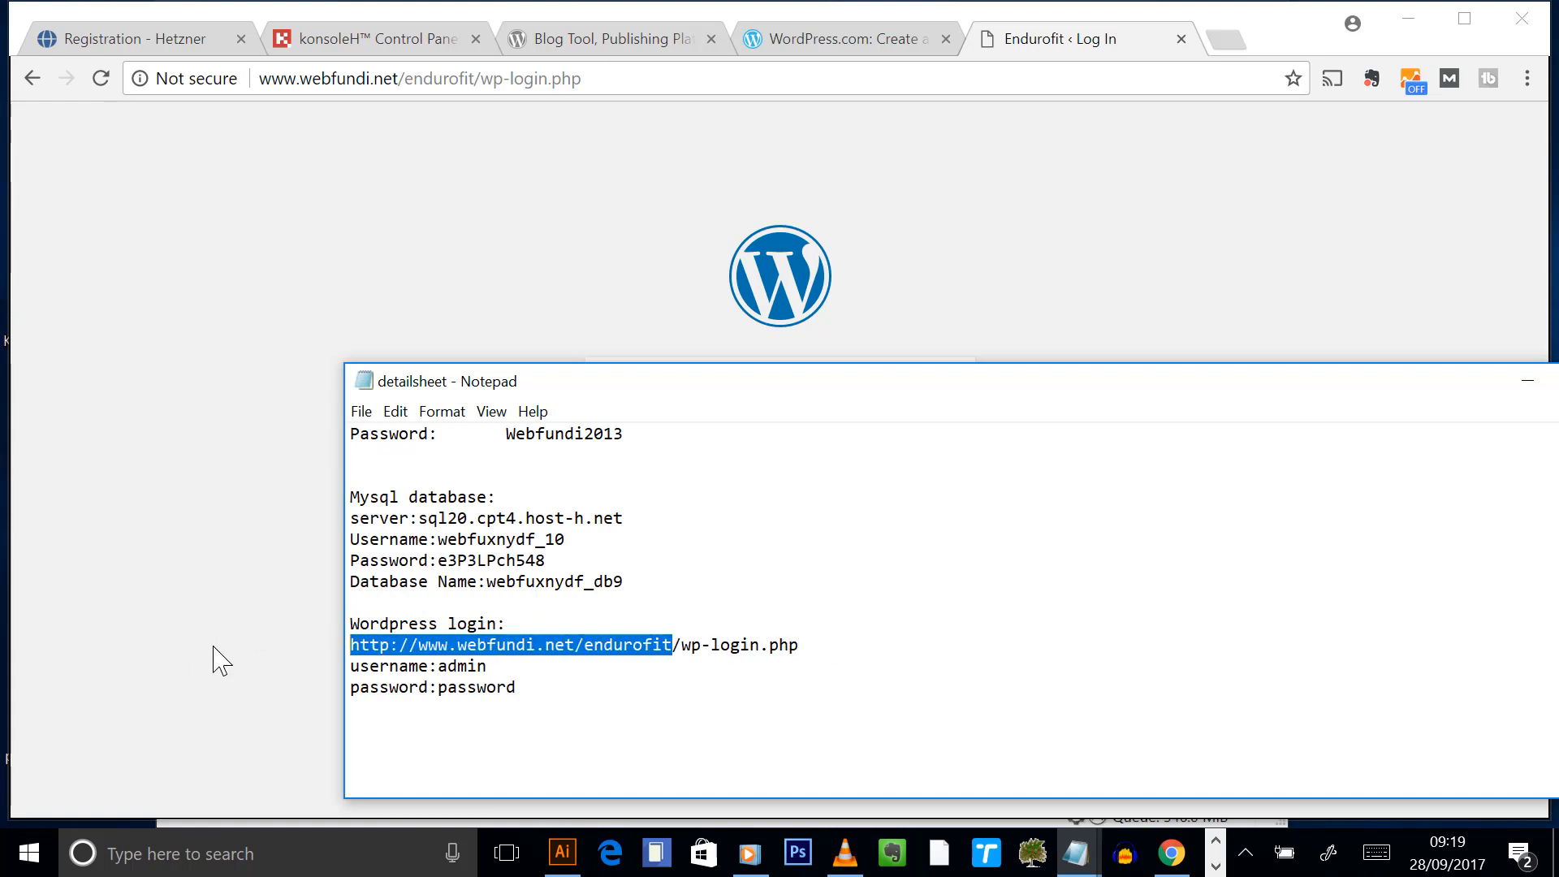
pyautogui.click(540, 627)
pyautogui.press('Return')
pyautogui.hotkey('ctrl', 'v')
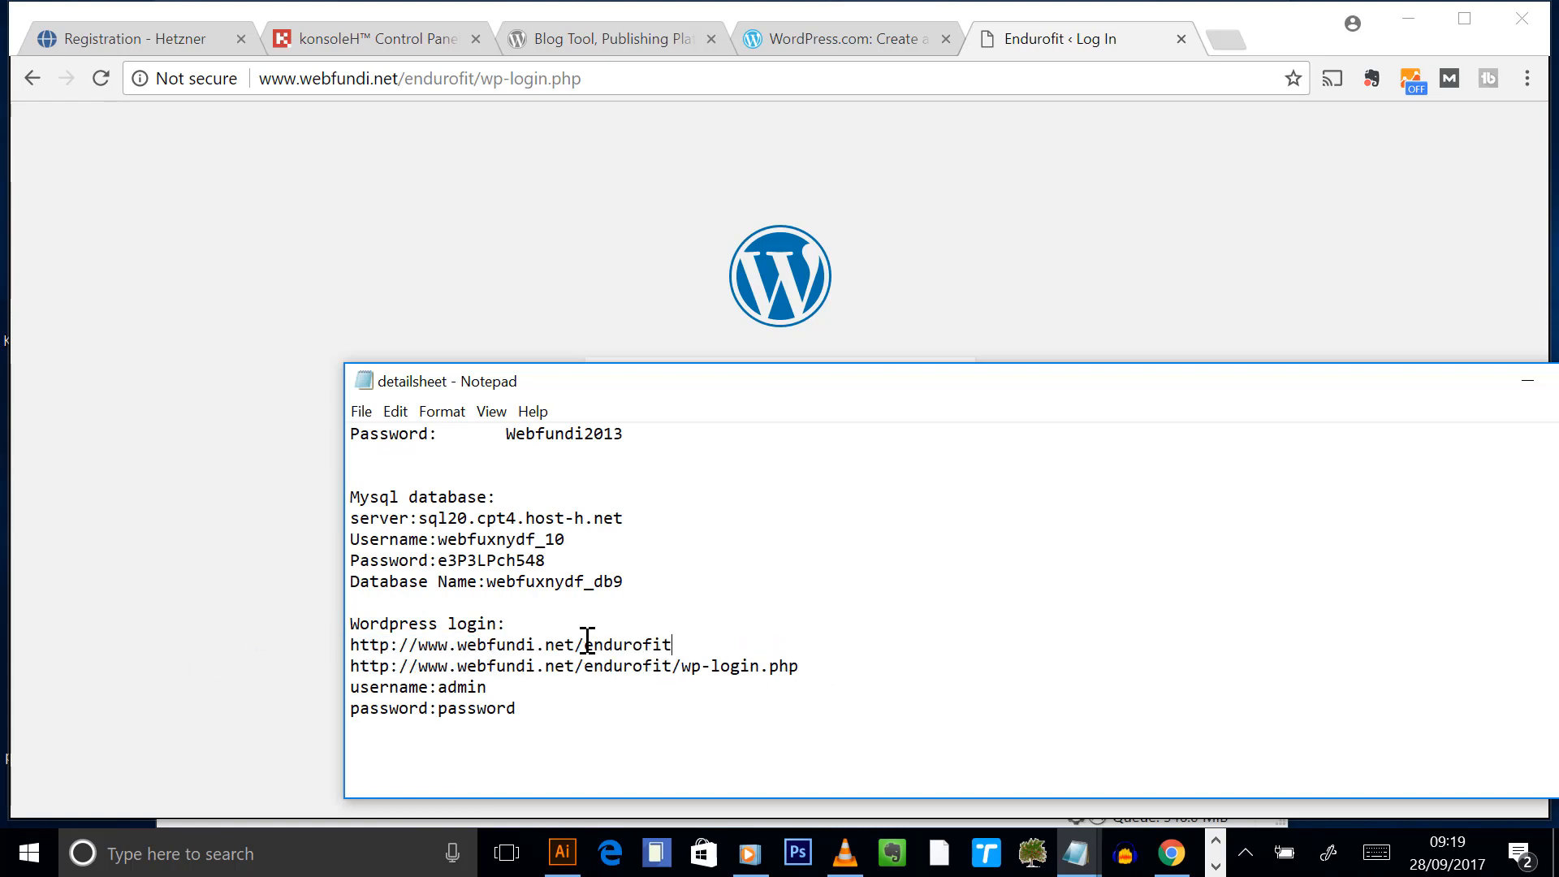
pyautogui.moveTo(681, 647); pyautogui.dragTo(306, 660)
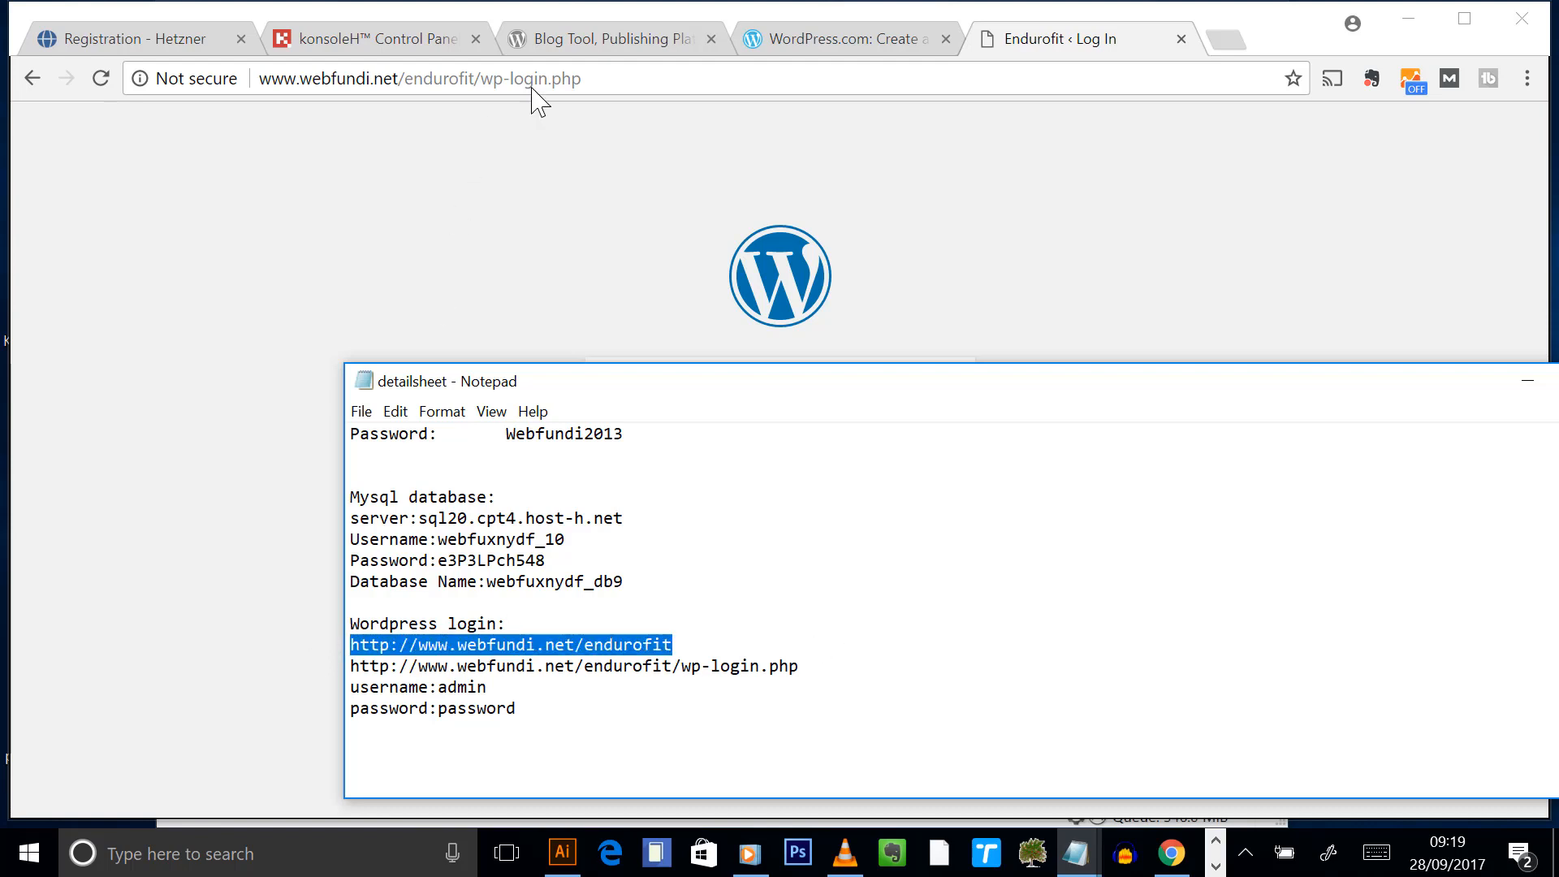
# - Load the Endurofit site front page in a new Chrome tab, then return to the login tab
pyautogui.click(1220, 49)
pyautogui.click(1224, 42)
pyautogui.hotkey('ctrl', 'v')
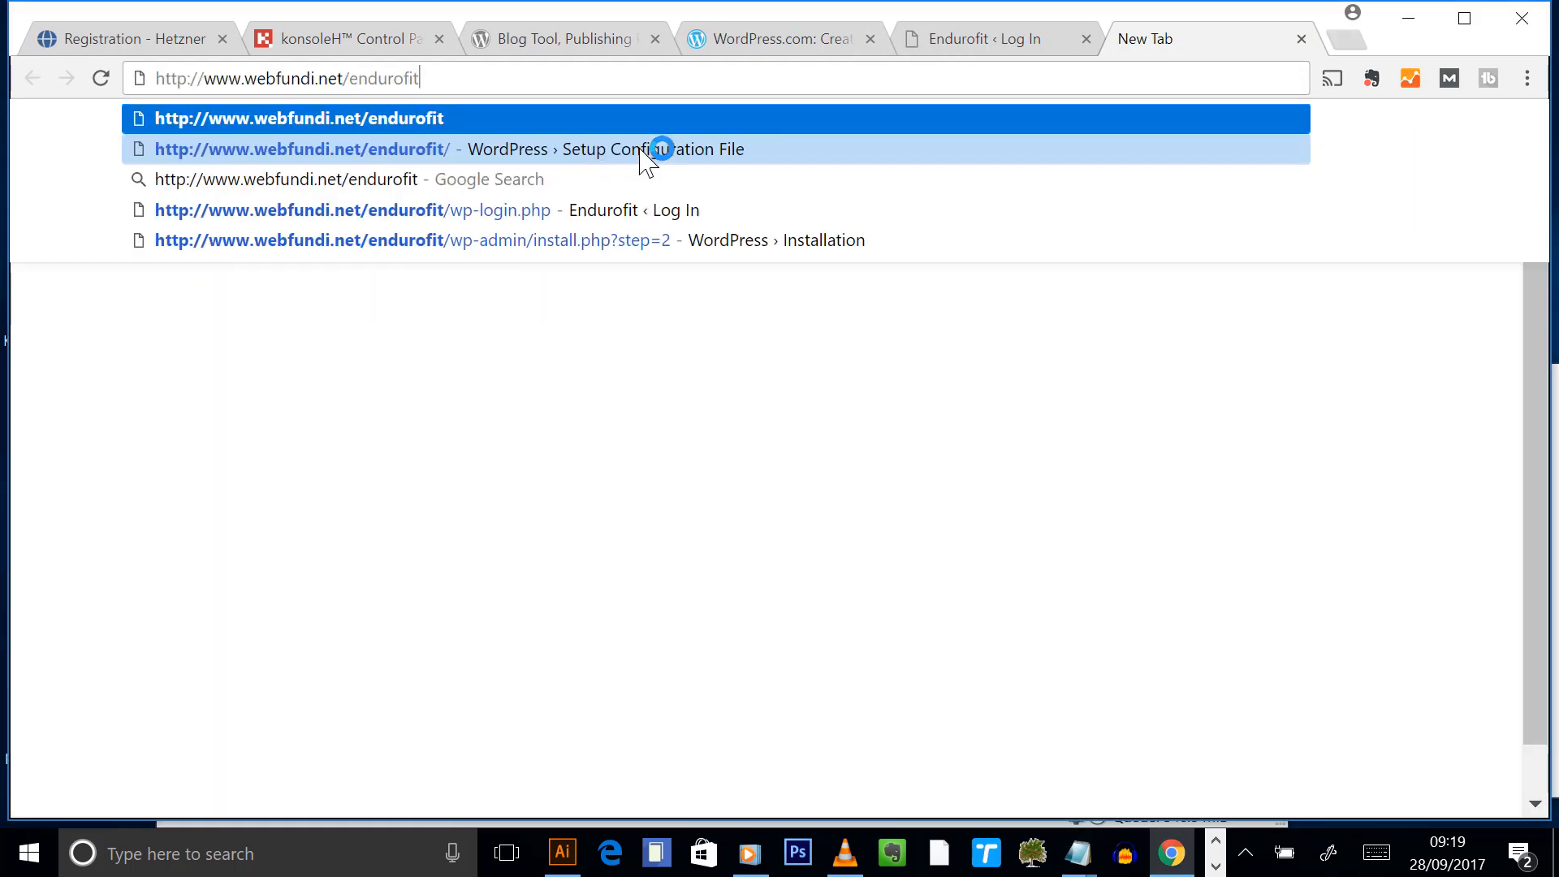
pyautogui.press('Return')
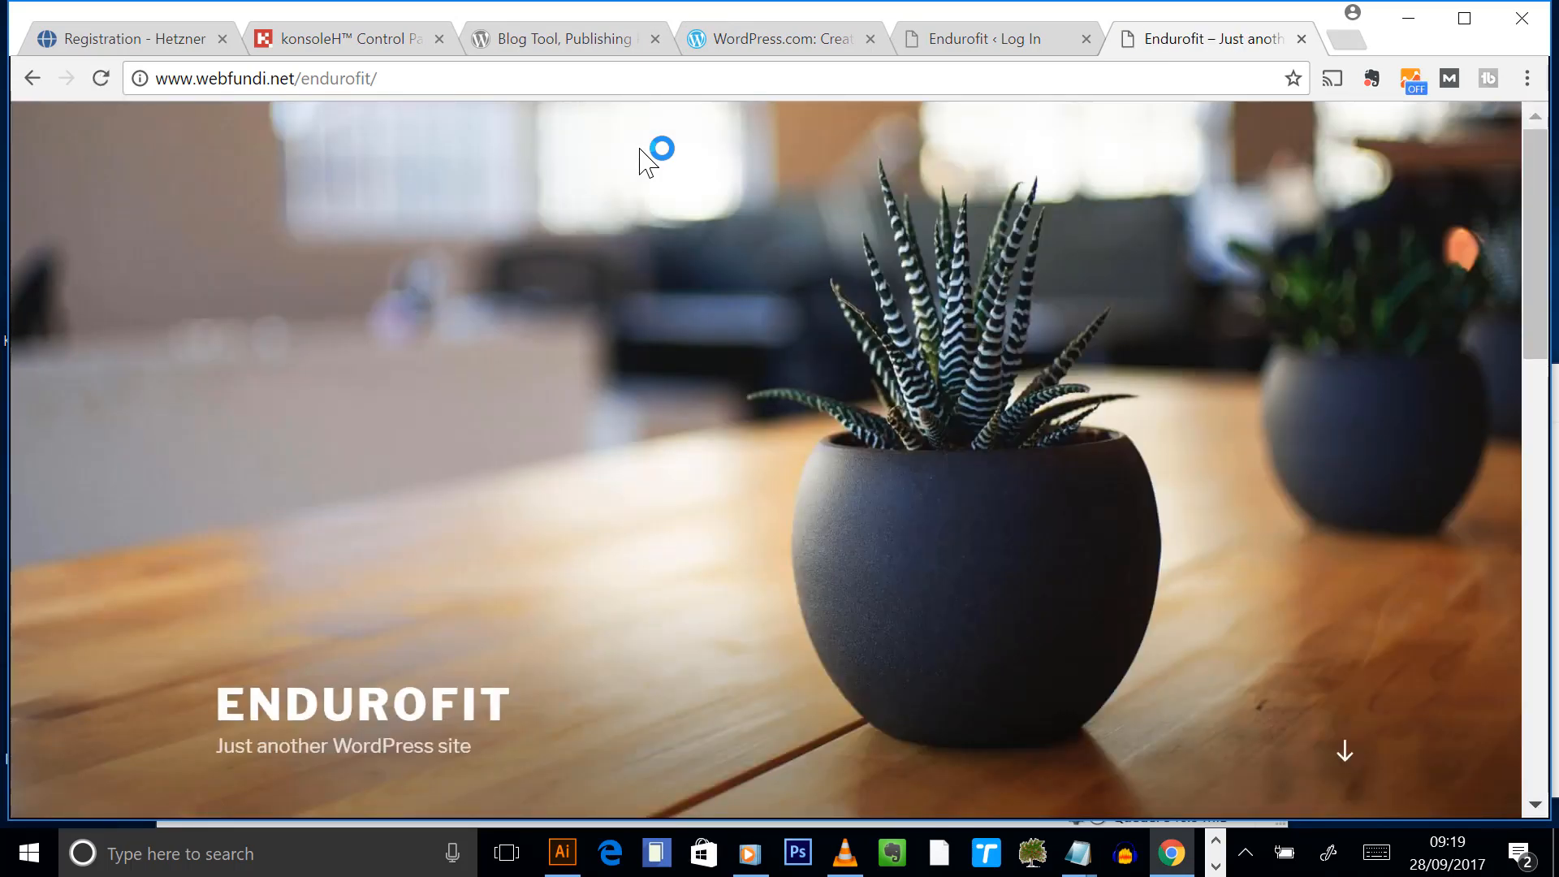
pyautogui.click(1027, 45)
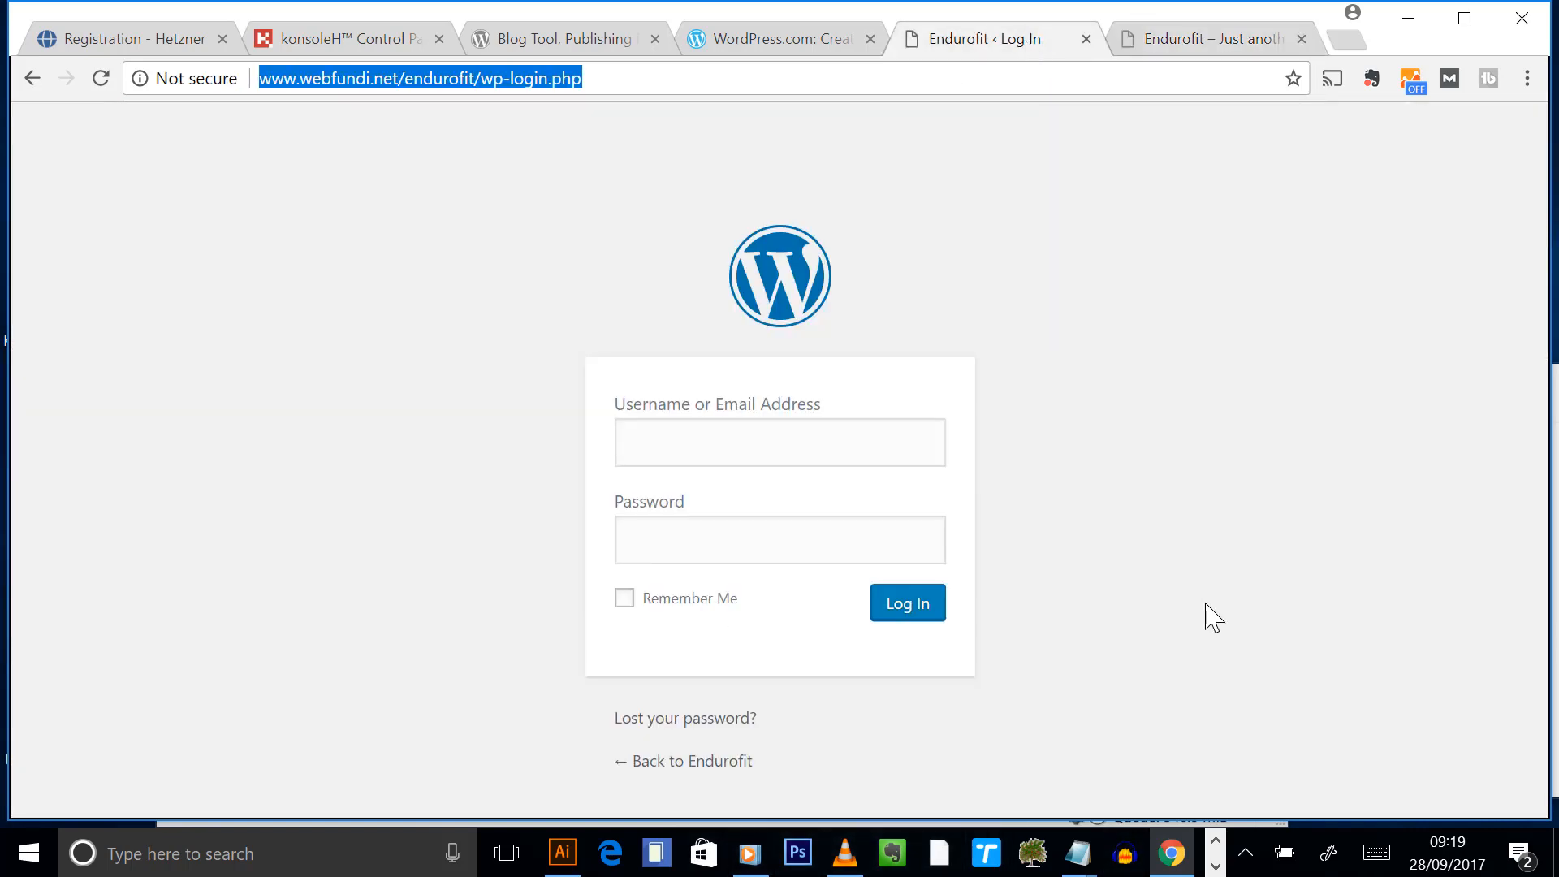
# - Log in as admin with the recorded password and decline Chrome's offer to save it
pyautogui.click(1077, 856)
pyautogui.click(946, 755)
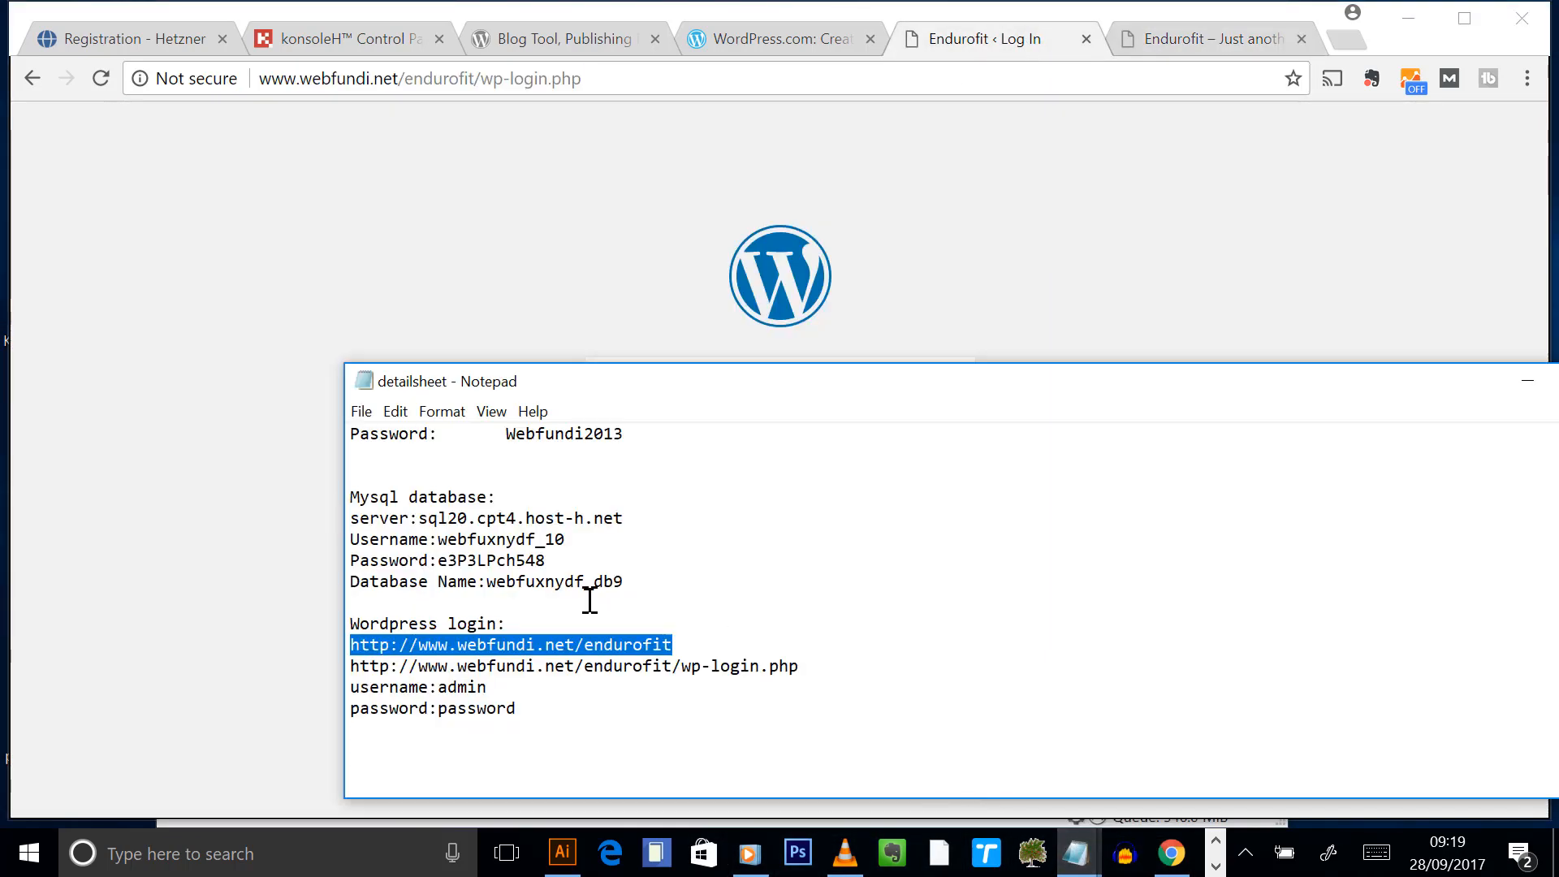
pyautogui.moveTo(489, 687); pyautogui.dragTo(419, 691)
pyautogui.click(957, 349)
pyautogui.click(842, 446)
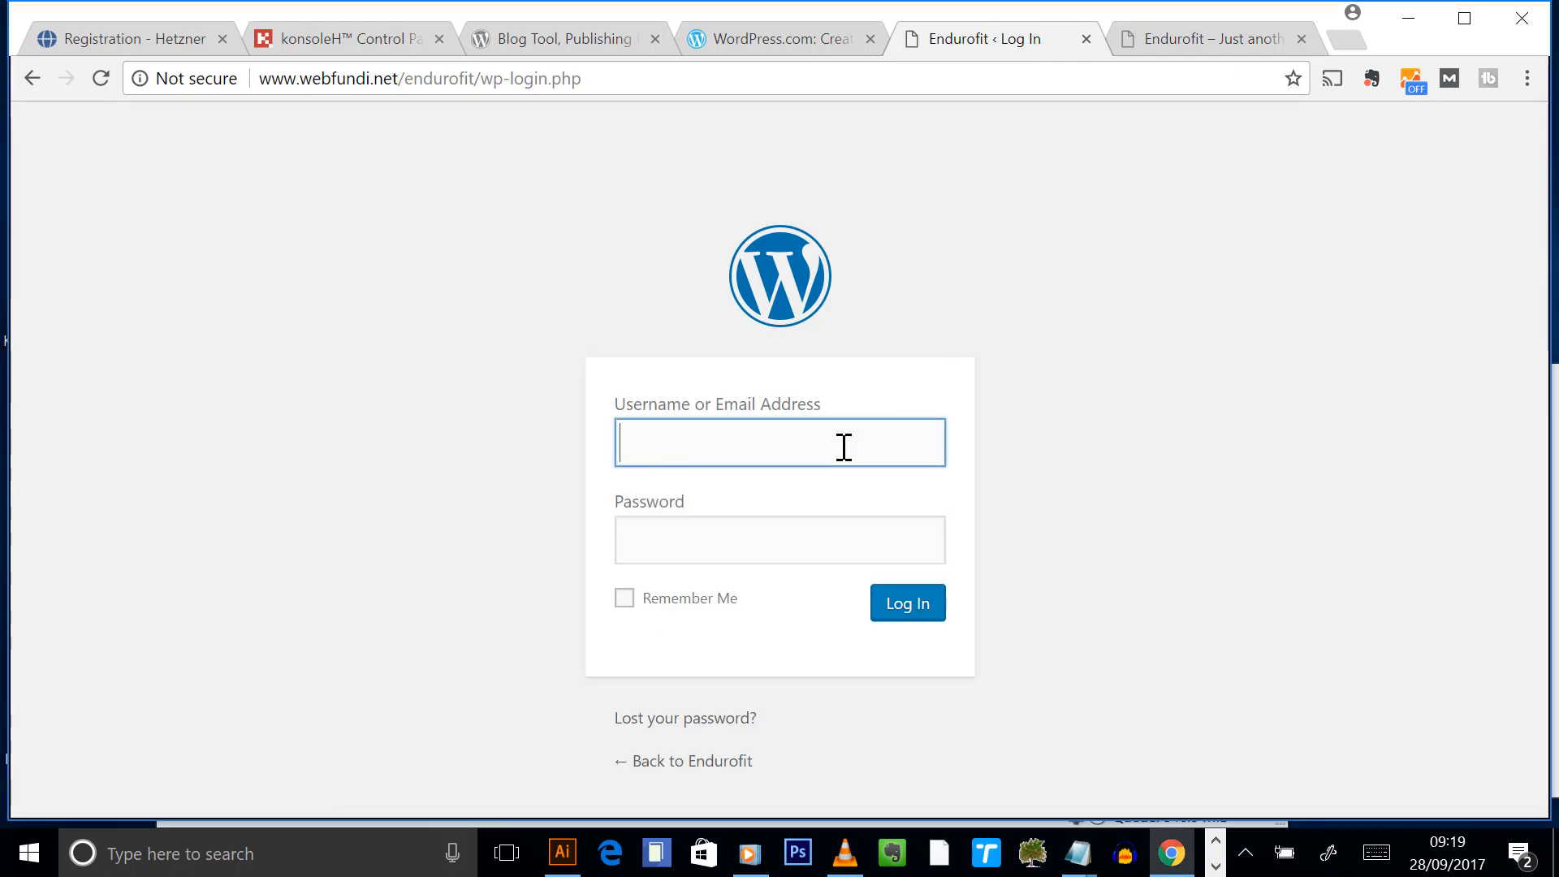
pyautogui.write('admin')
pyautogui.click(769, 532)
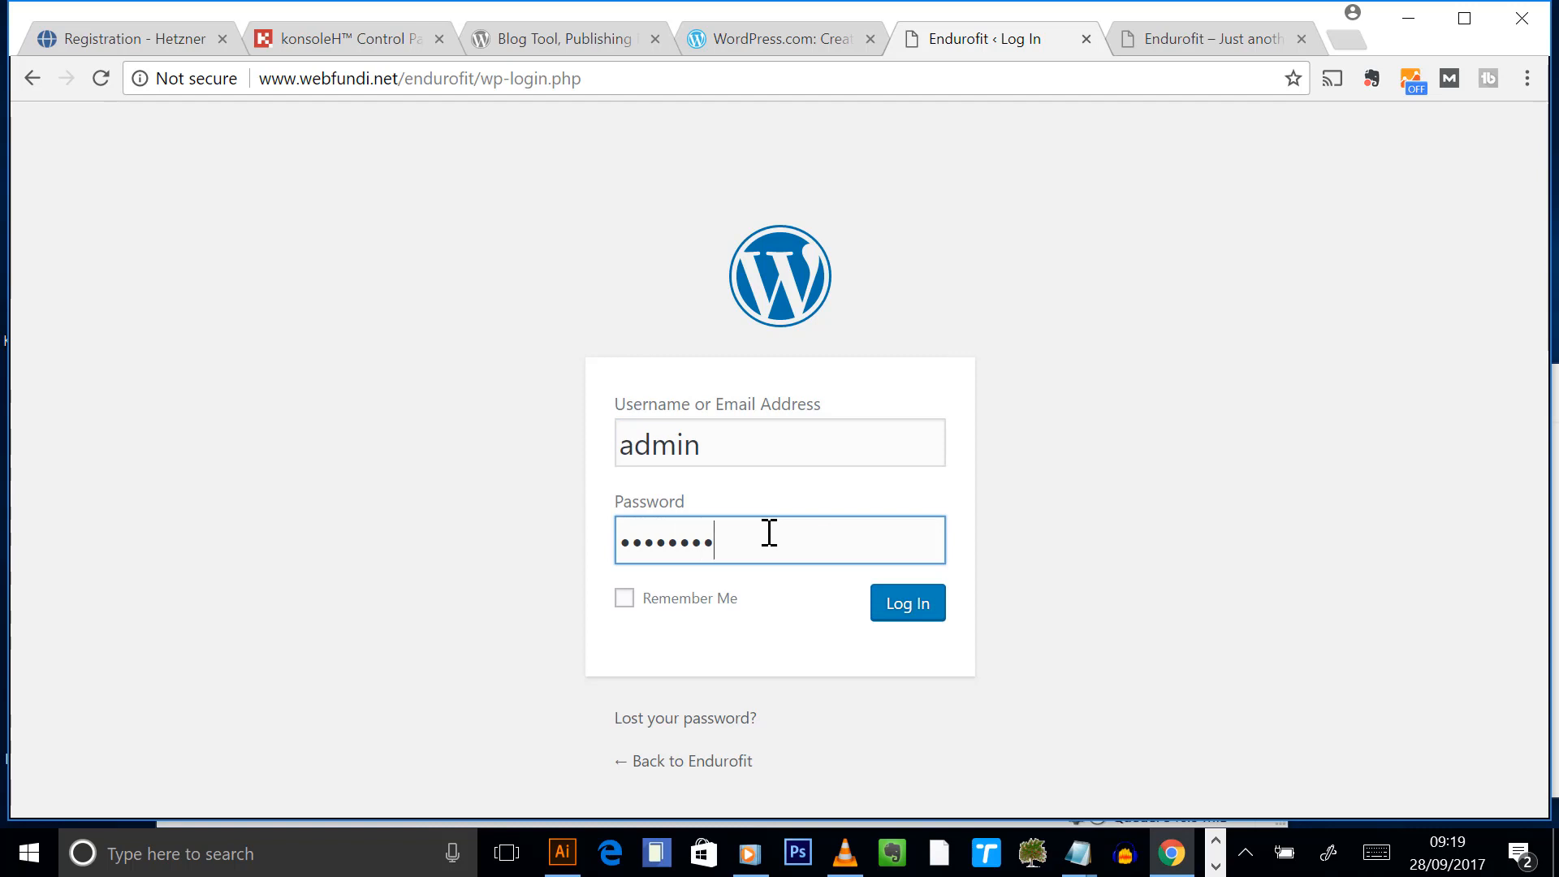
pyautogui.click(910, 603)
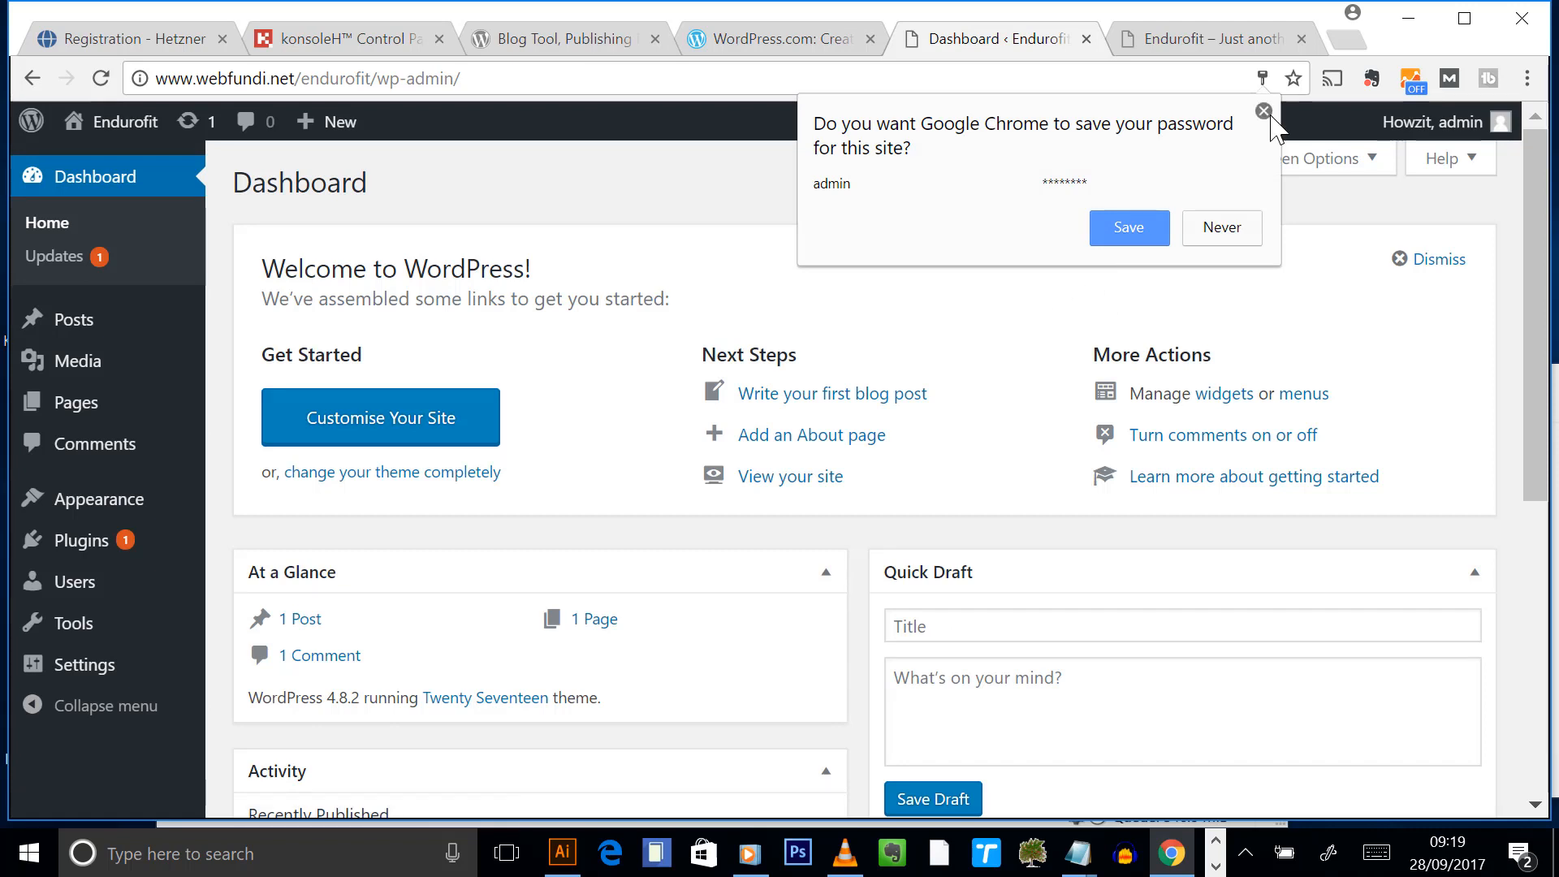
pyautogui.click(1255, 113)
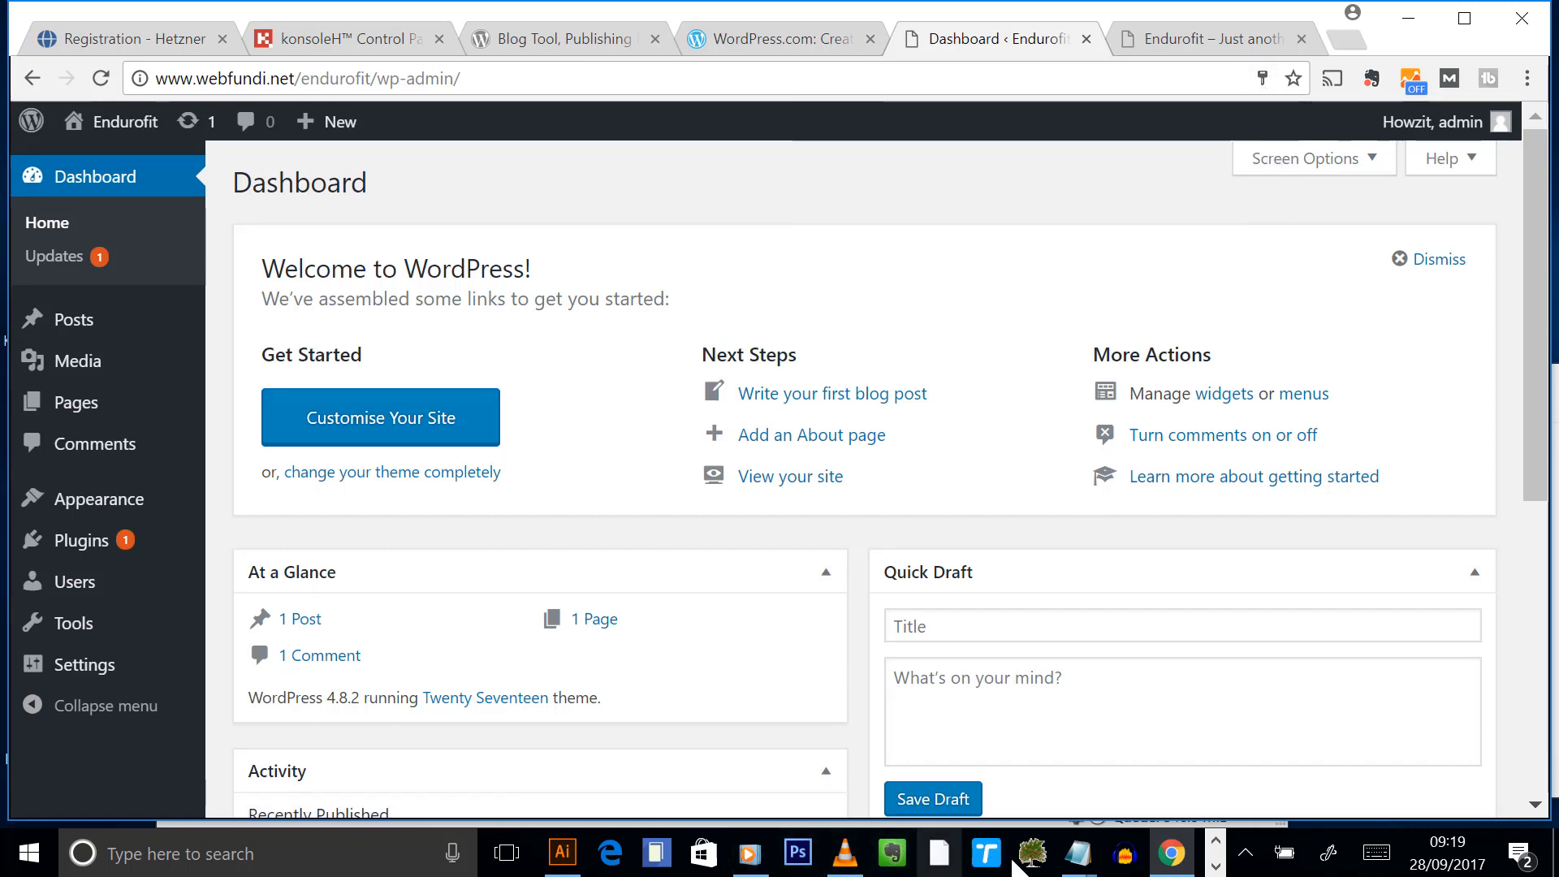
# - Review the detailsheet notes, view the site front page, and return to the Dashboard
pyautogui.moveTo(1086, 867)
pyautogui.click(966, 759)
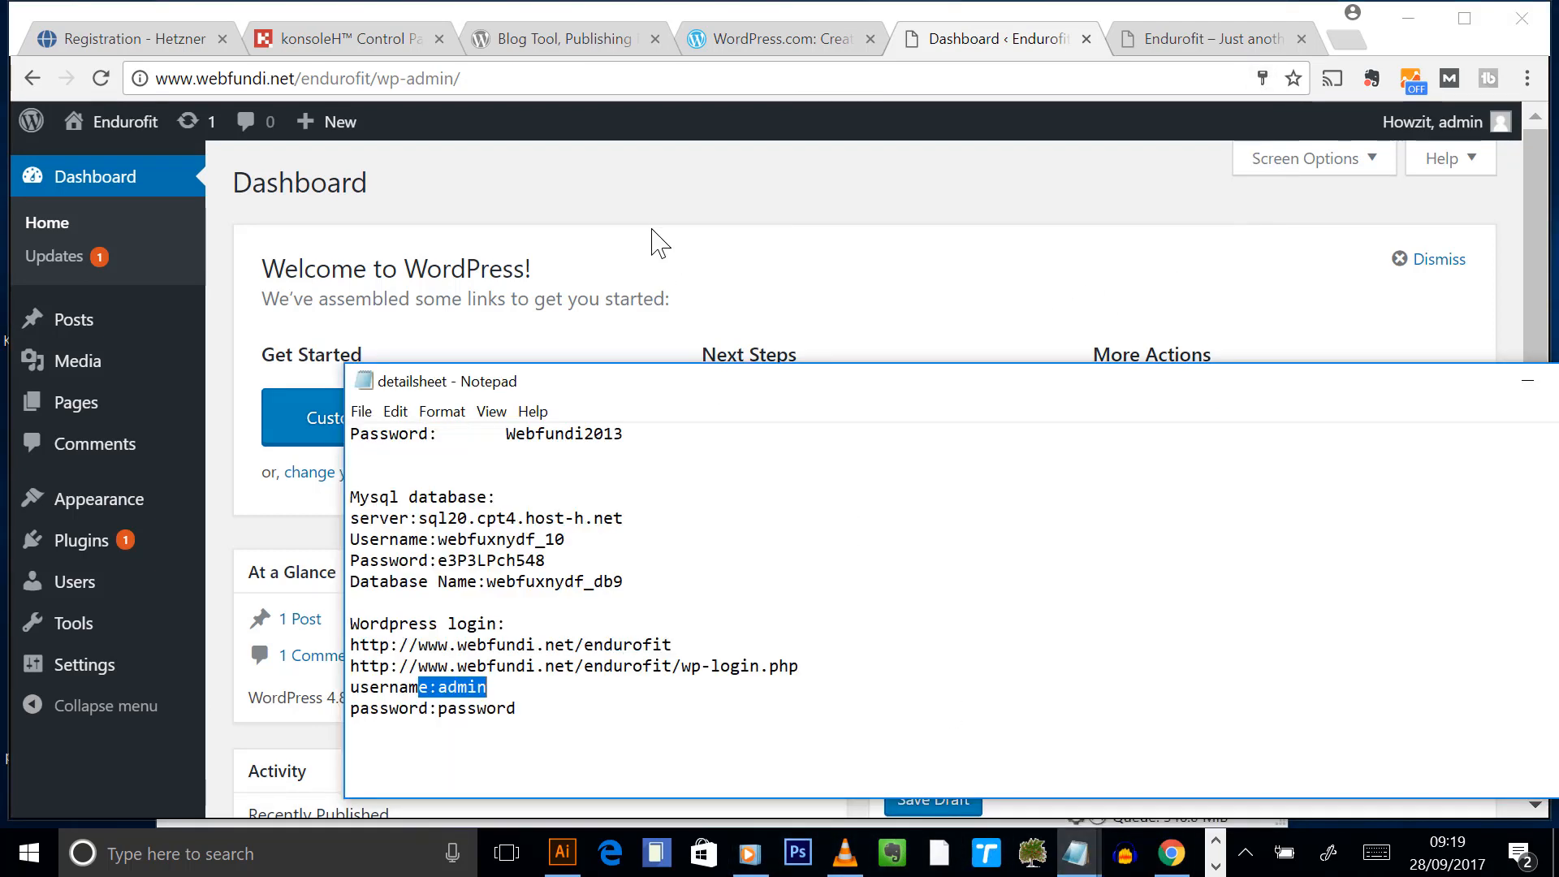
pyautogui.moveTo(679, 365); pyautogui.dragTo(593, 135)
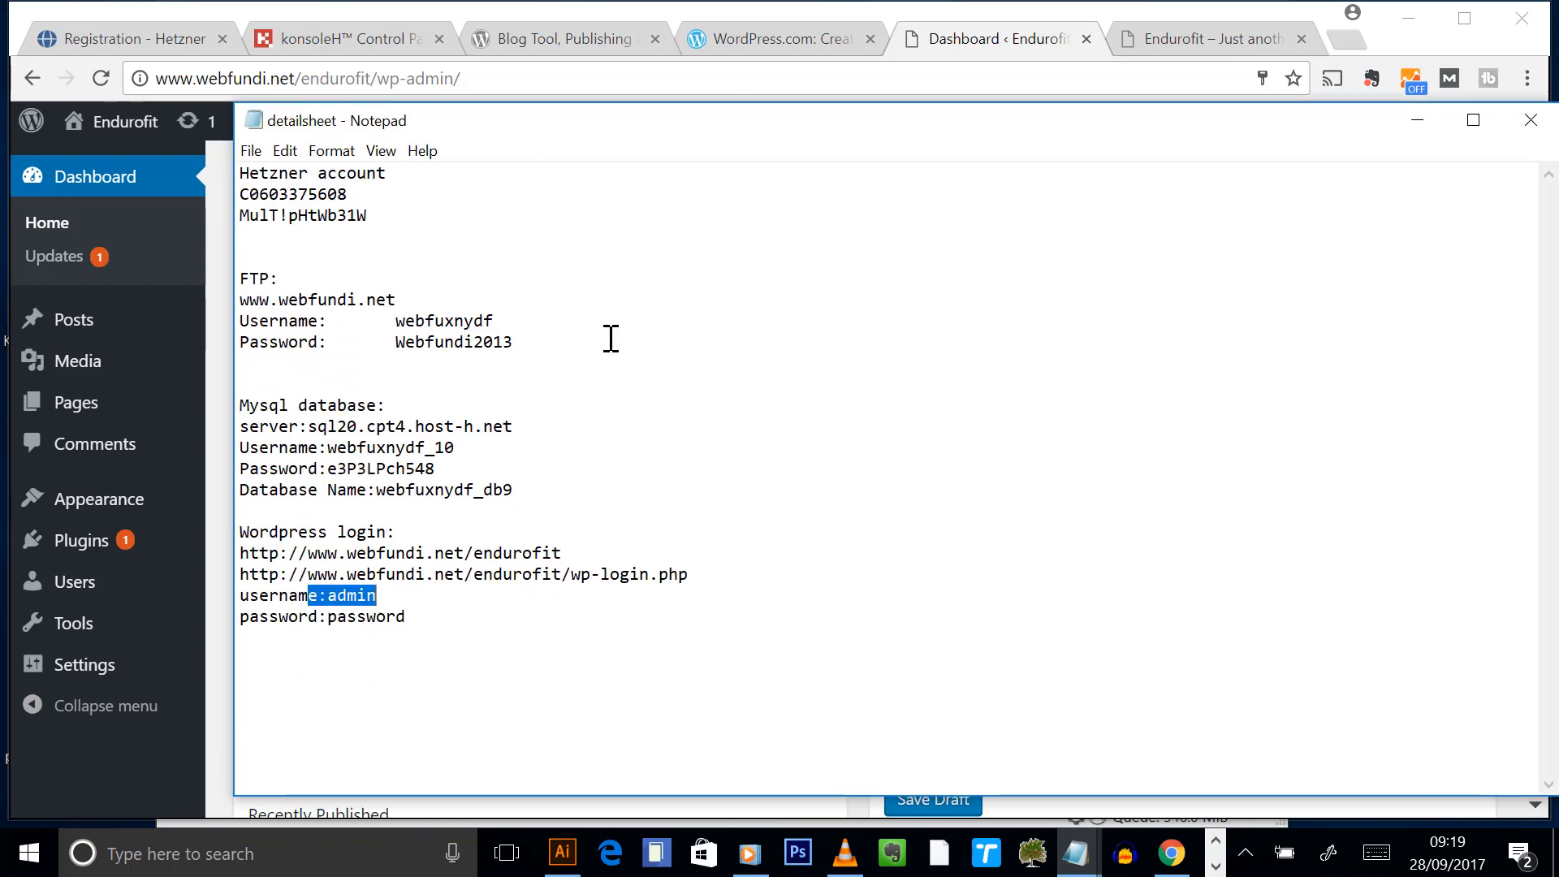
pyautogui.click(492, 638)
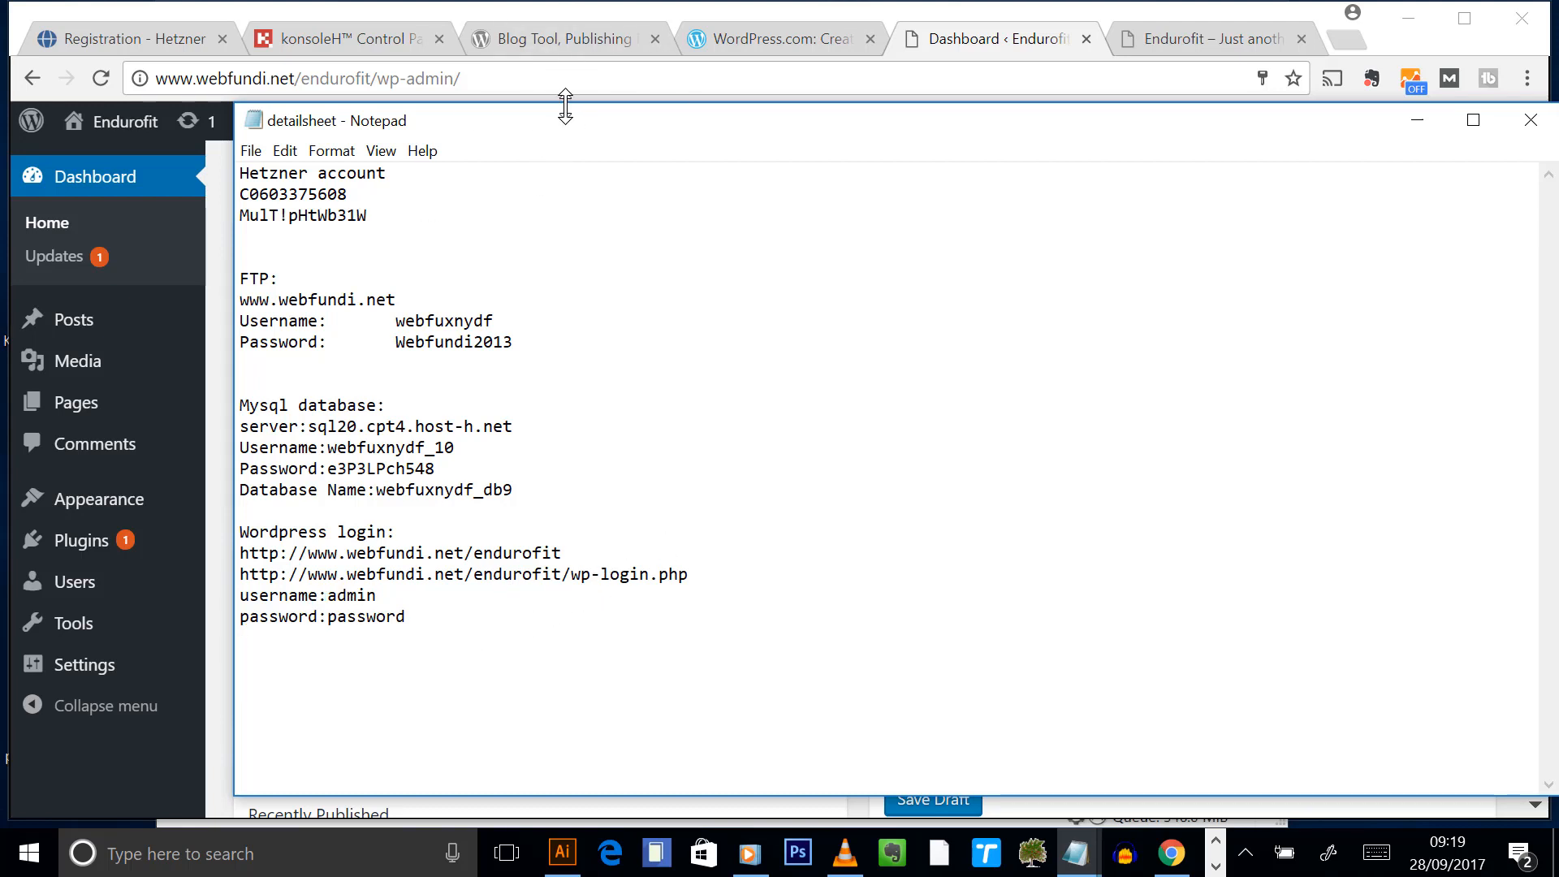
pyautogui.moveTo(565, 104); pyautogui.dragTo(536, 274)
pyautogui.click(567, 230)
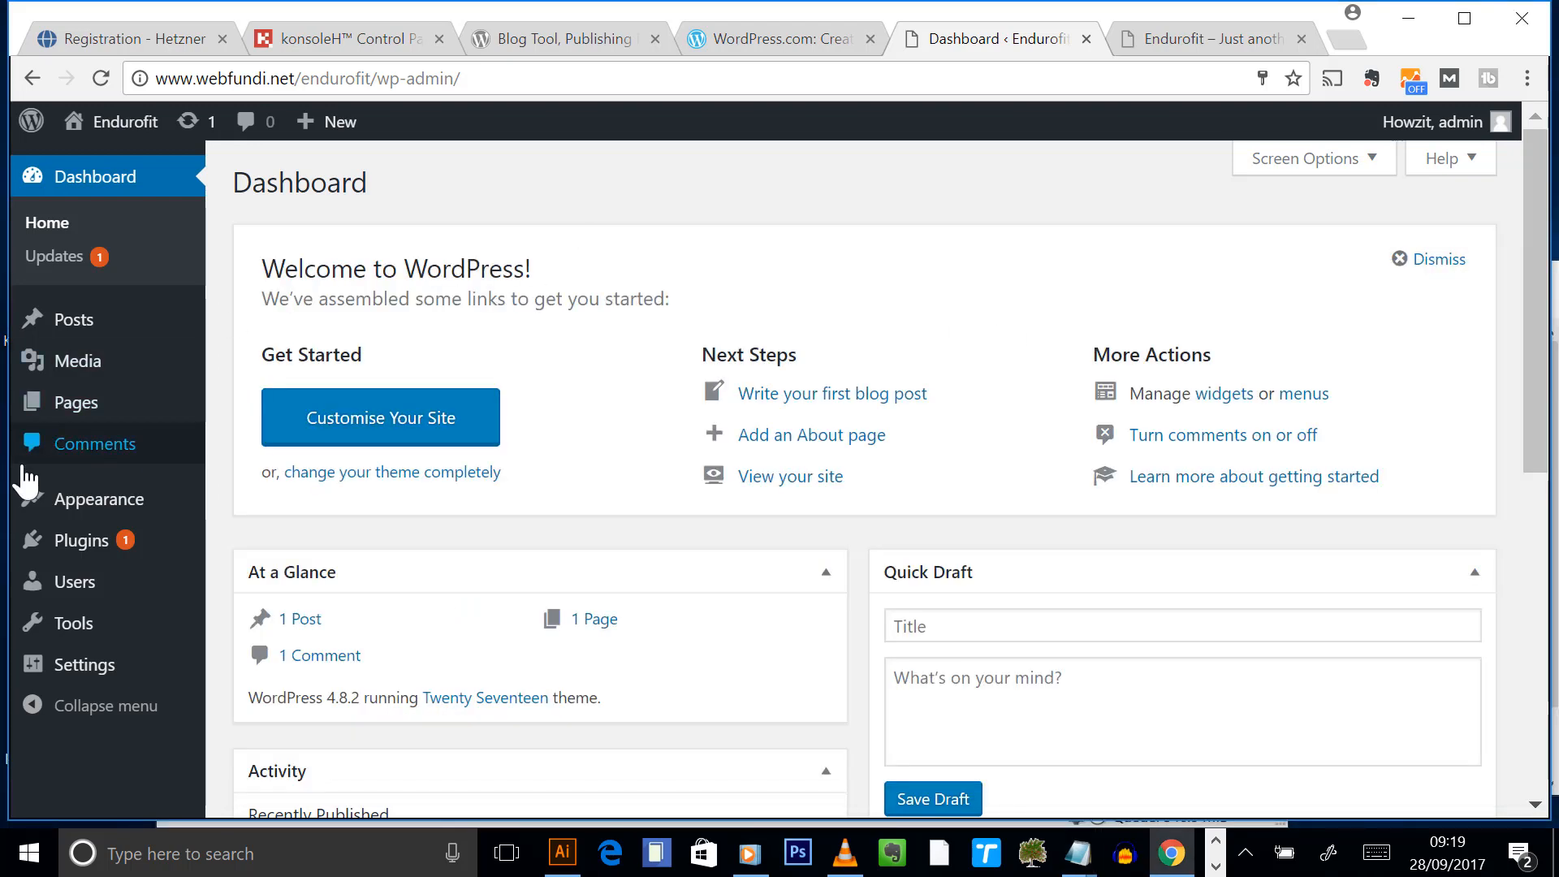
pyautogui.click(1202, 38)
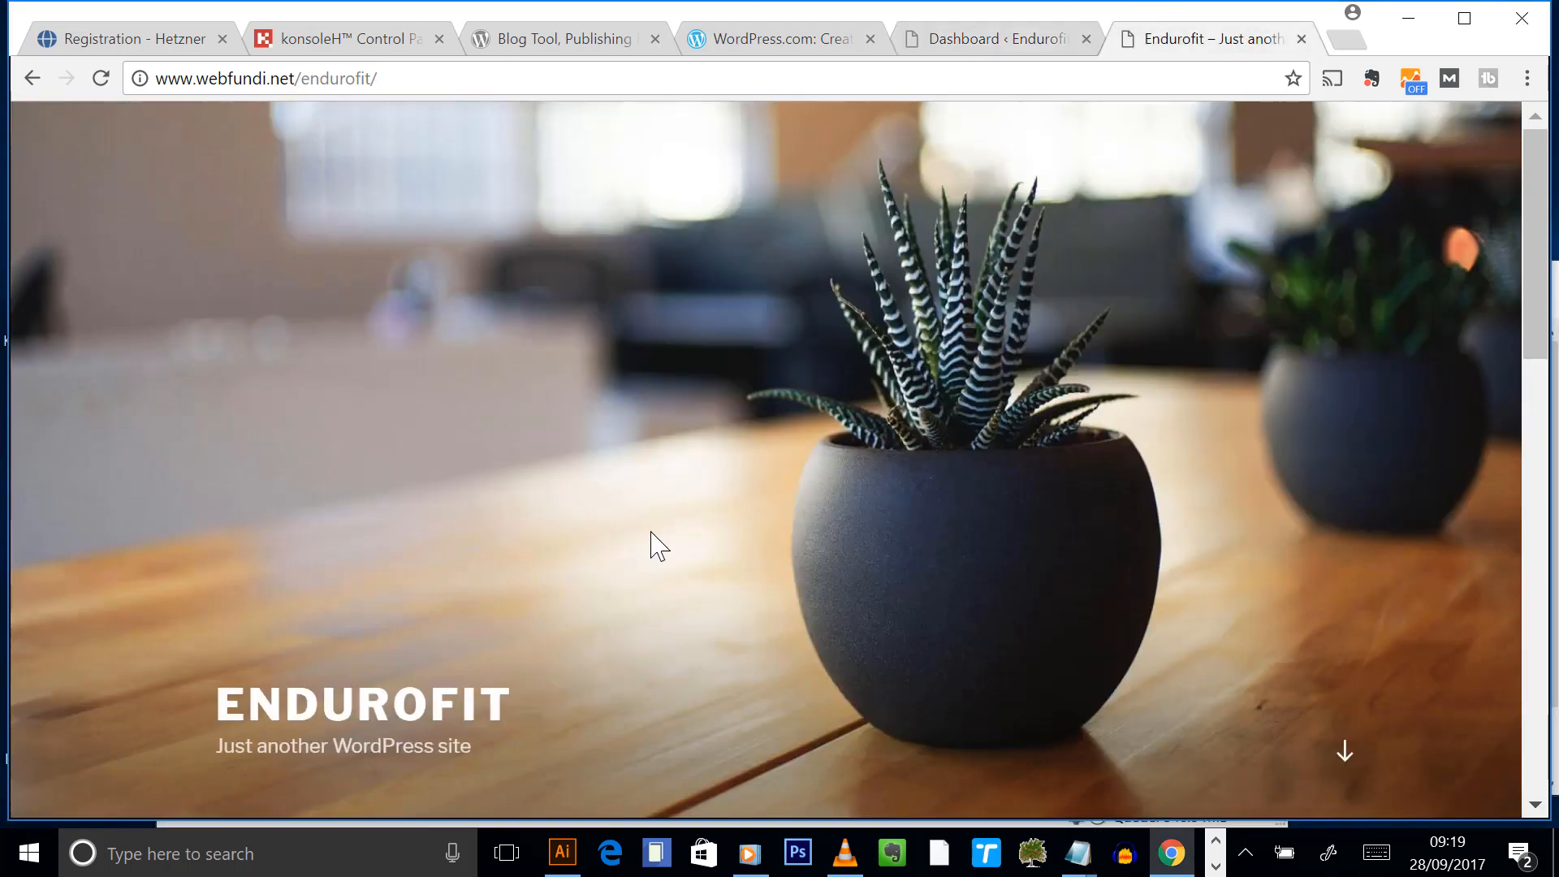
pyautogui.click(992, 39)
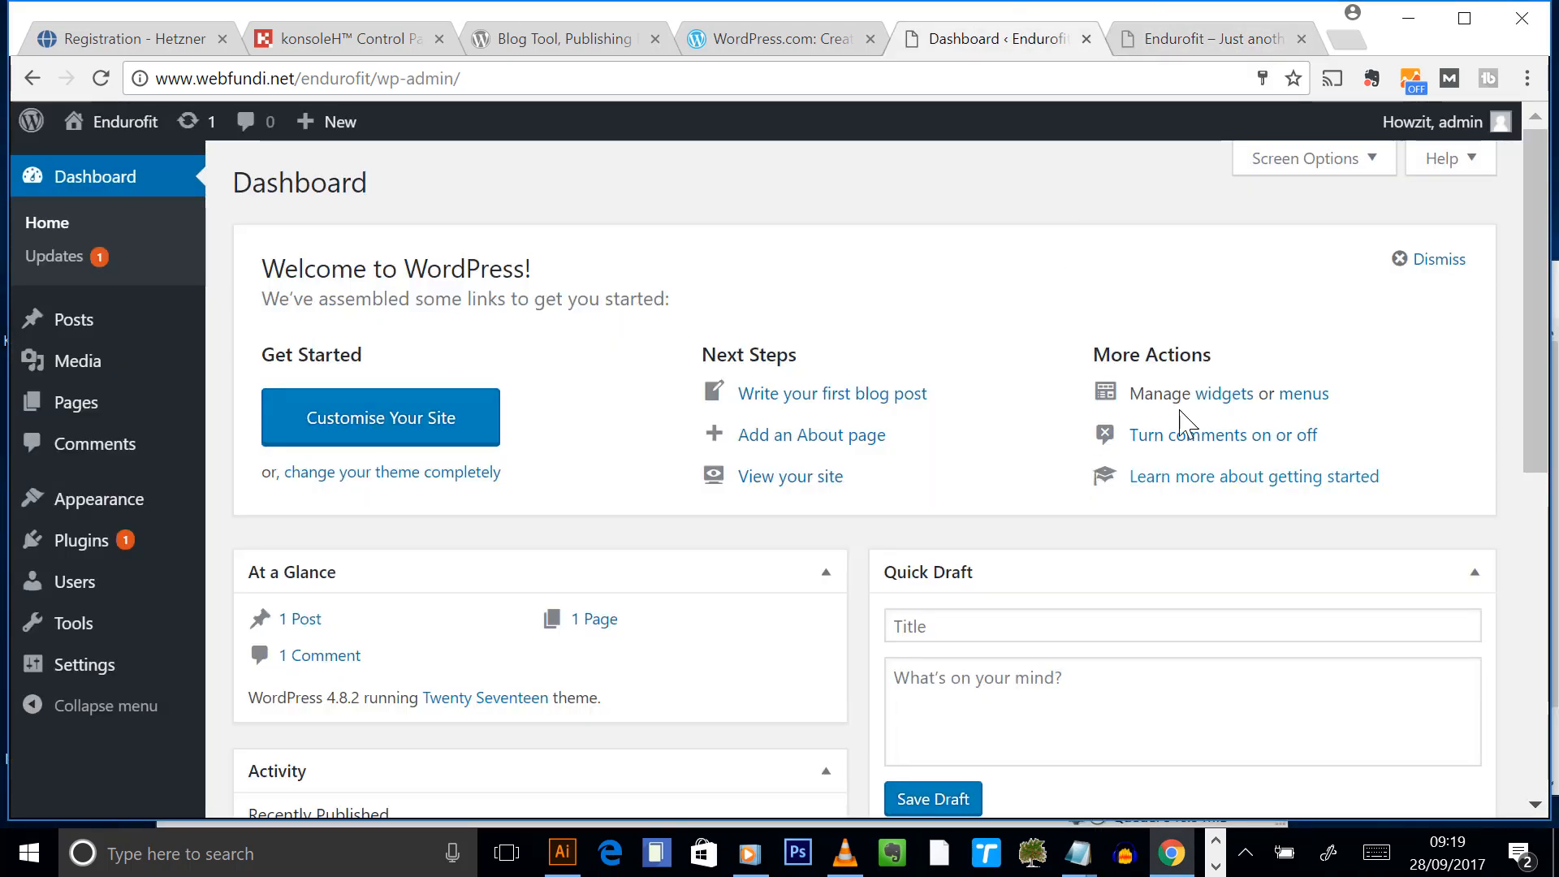
pyautogui.click(1215, 865)
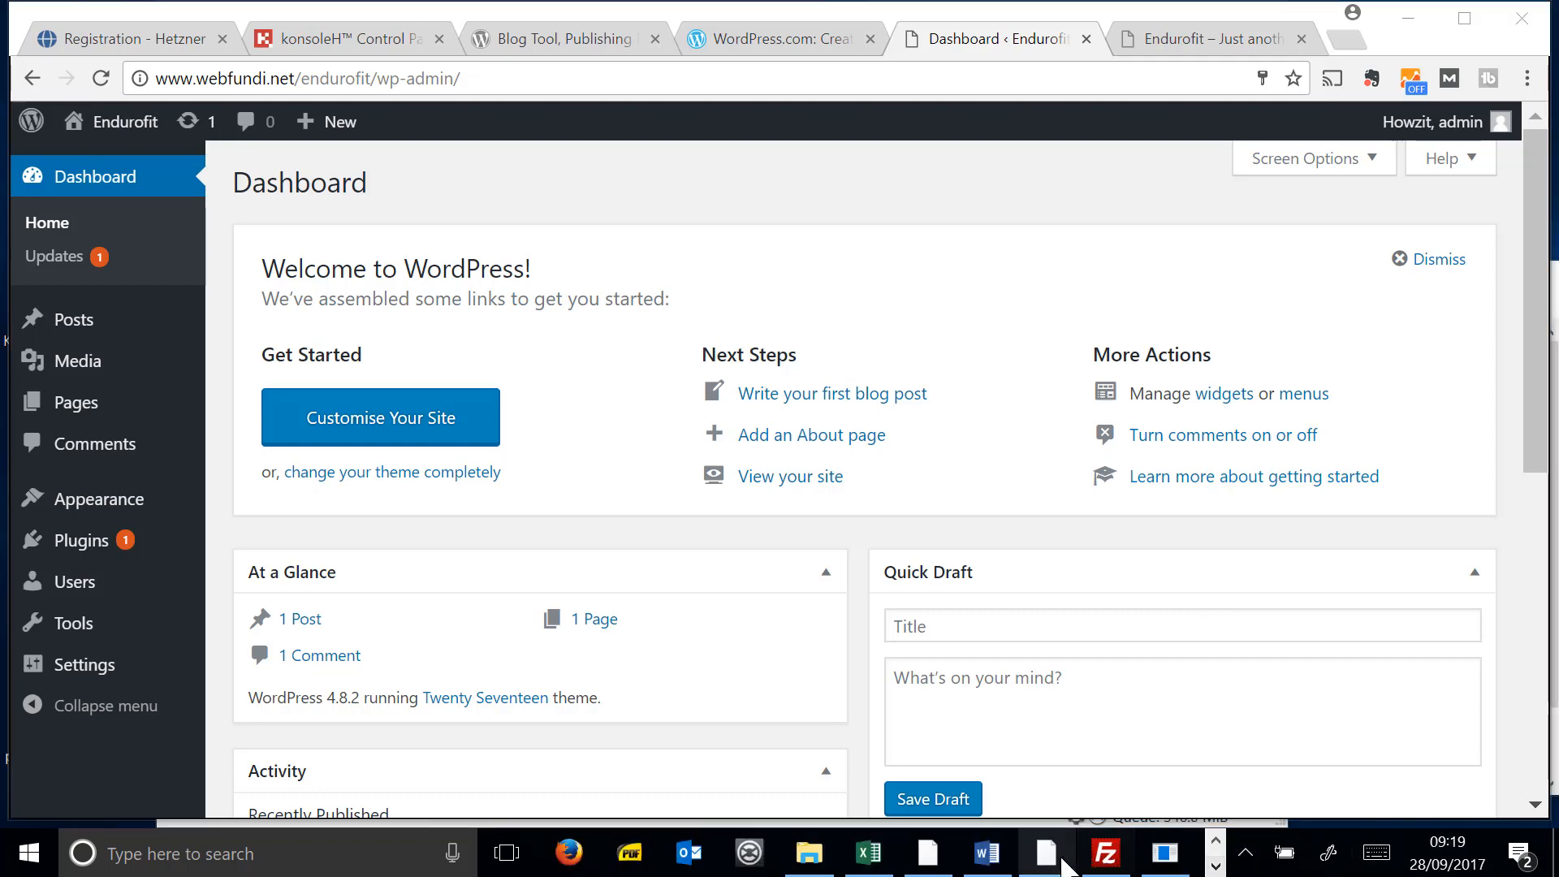